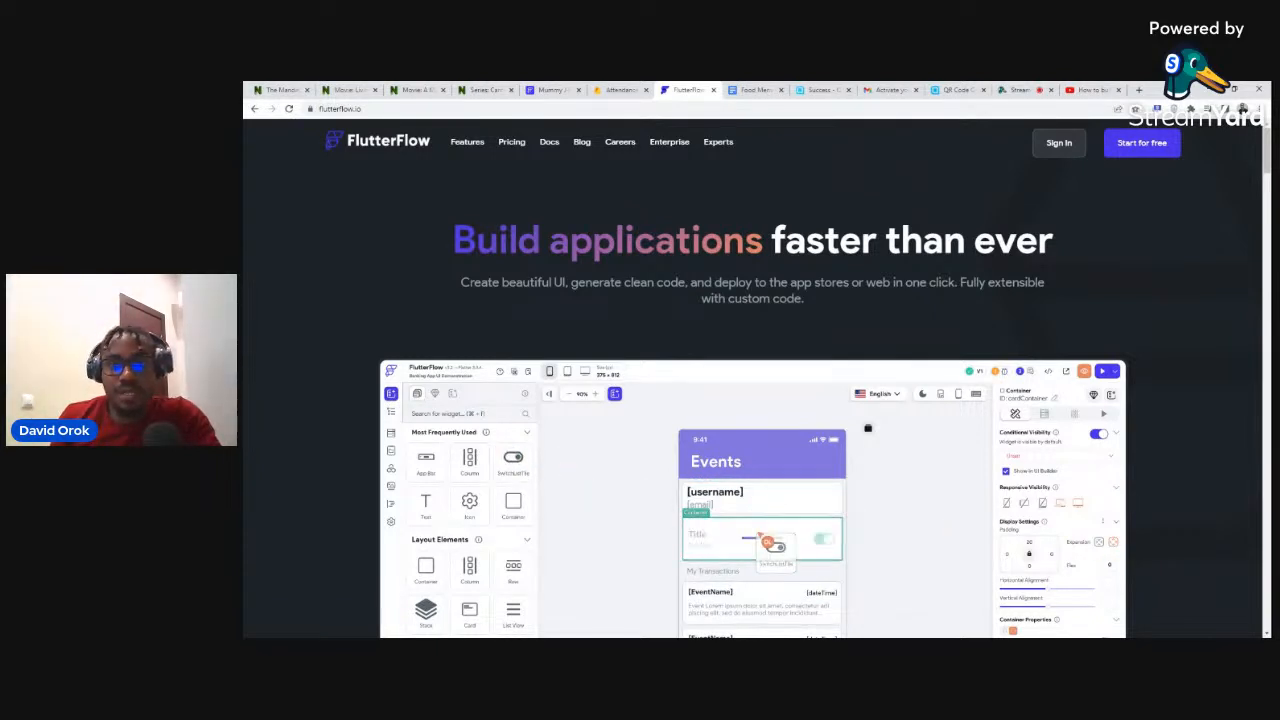
Sign in to FlutterFlow to reach the projects dashboard.
click(1047, 146)
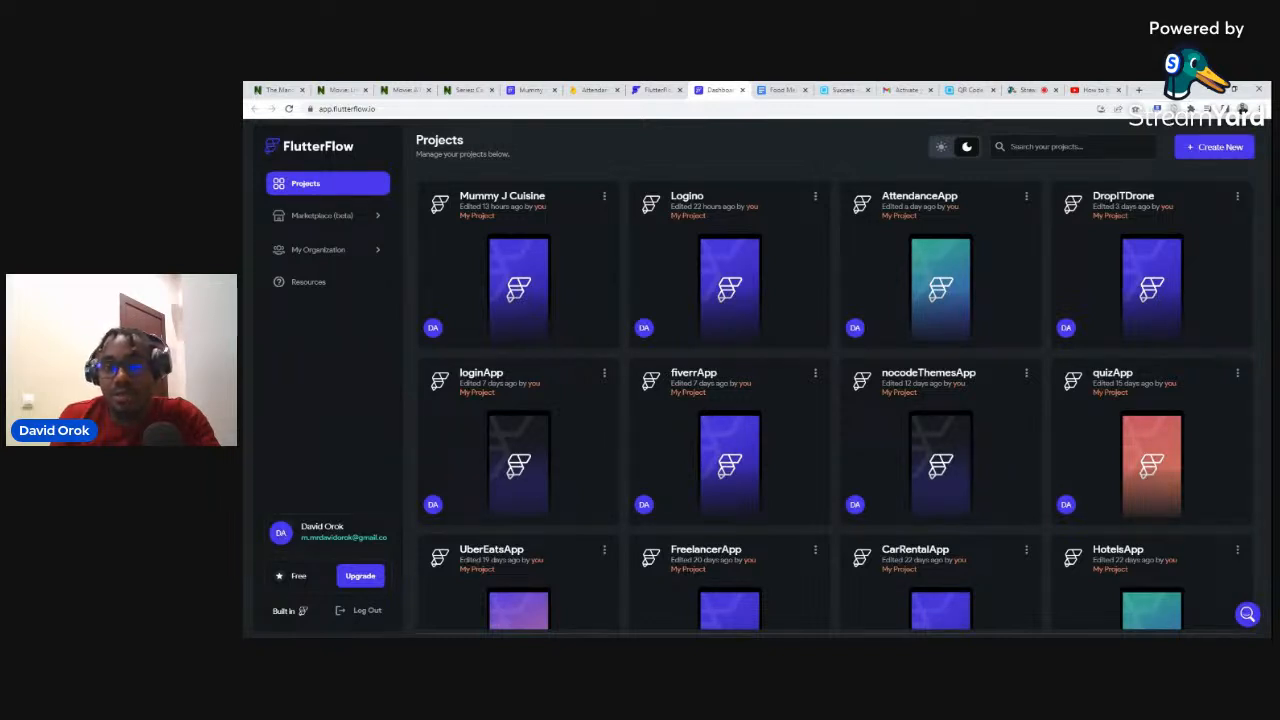
Search the web for "free vpn chrome" in a new tab and open the VeePN extension's Chrome Web Store page.
click(1140, 90)
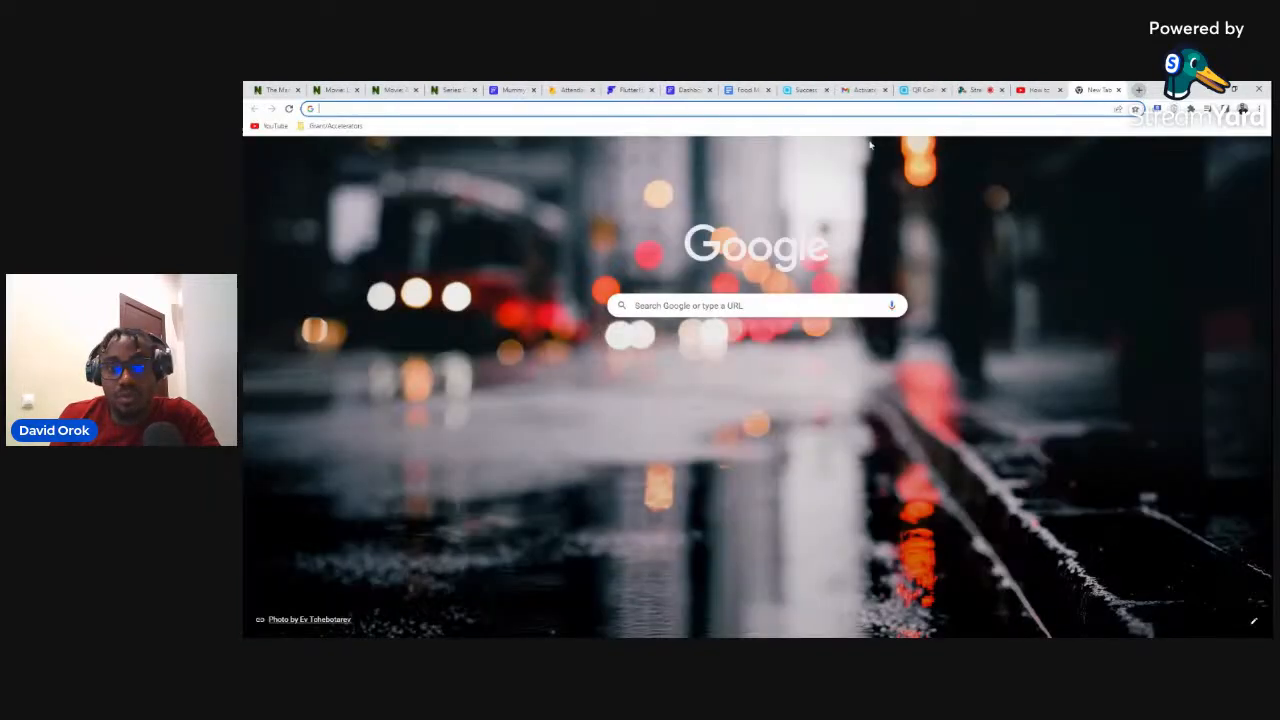
text(free v)
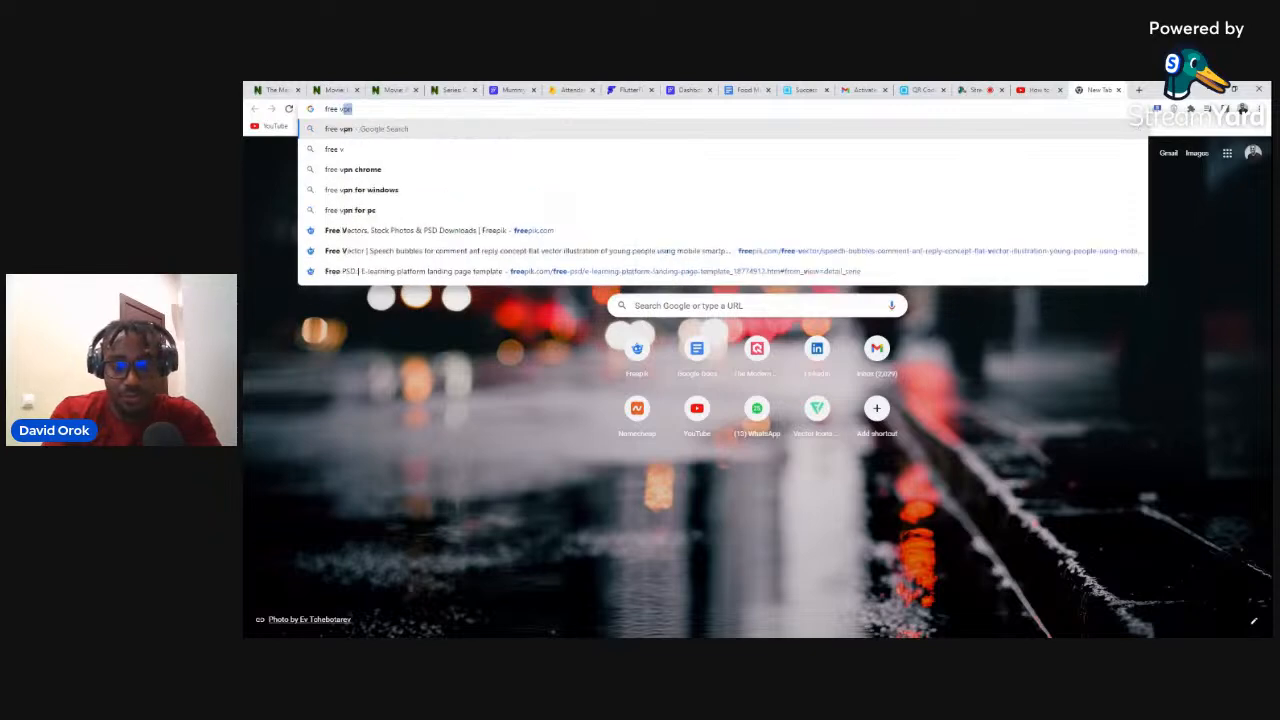
text(pn)
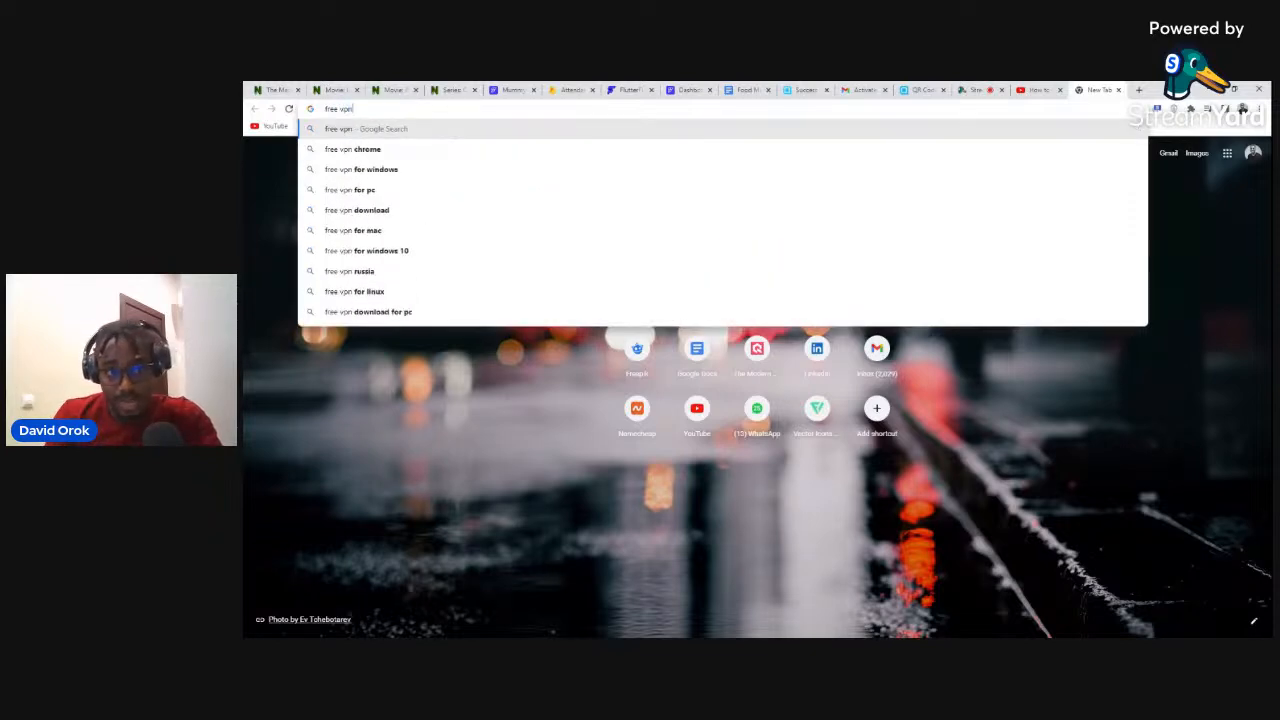
key(Down)
click(352, 151)
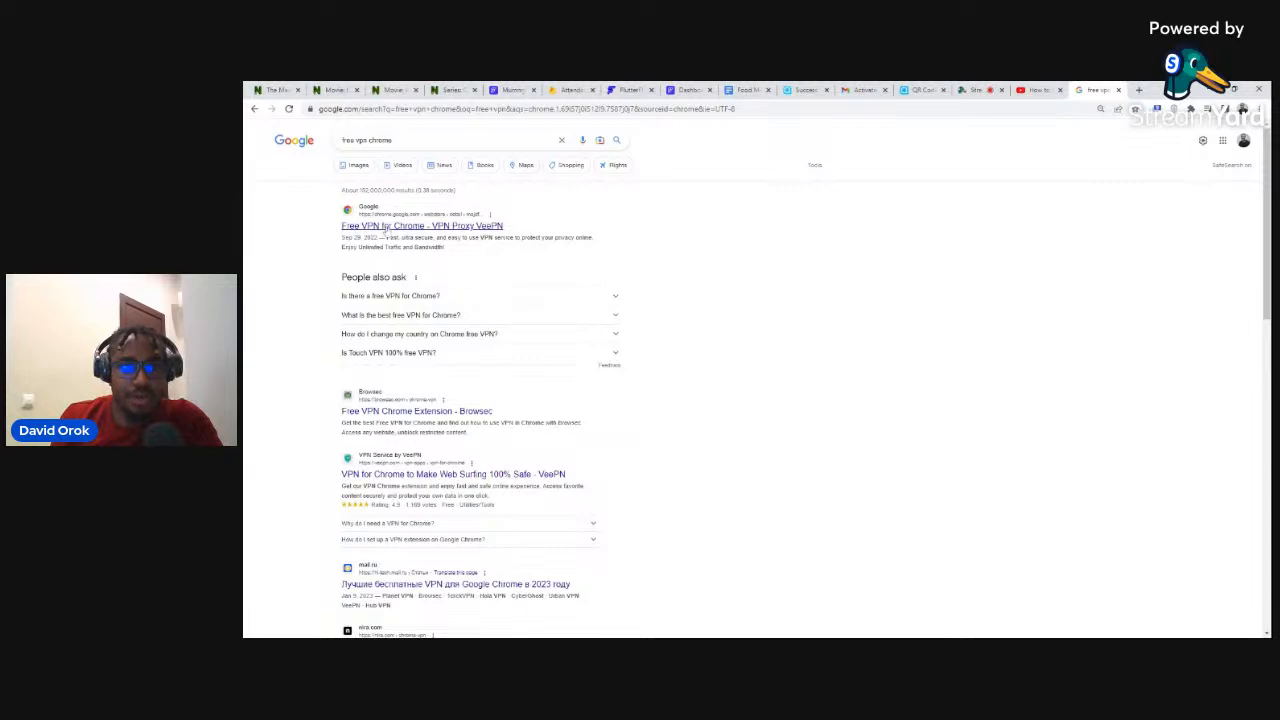
click(382, 228)
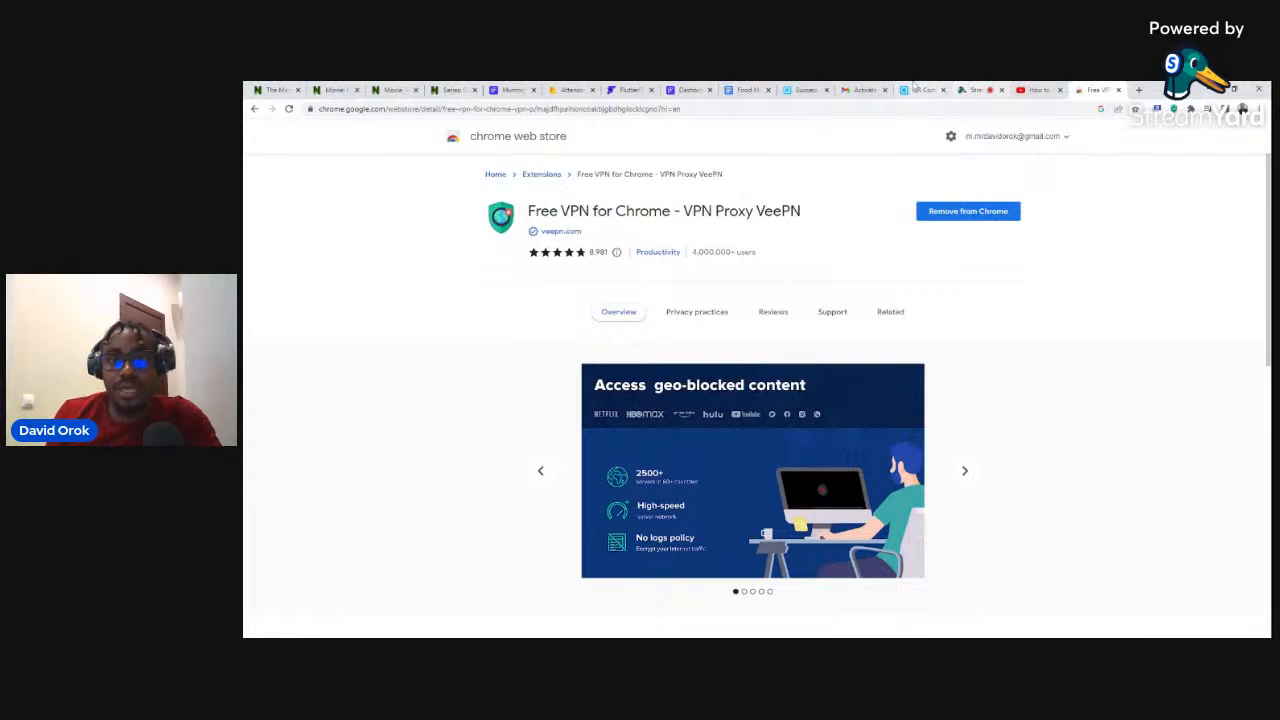
Load the published Mummy J Cuisine web app in place of the VPN page and show it in a mobile-size preview.
click(689, 89)
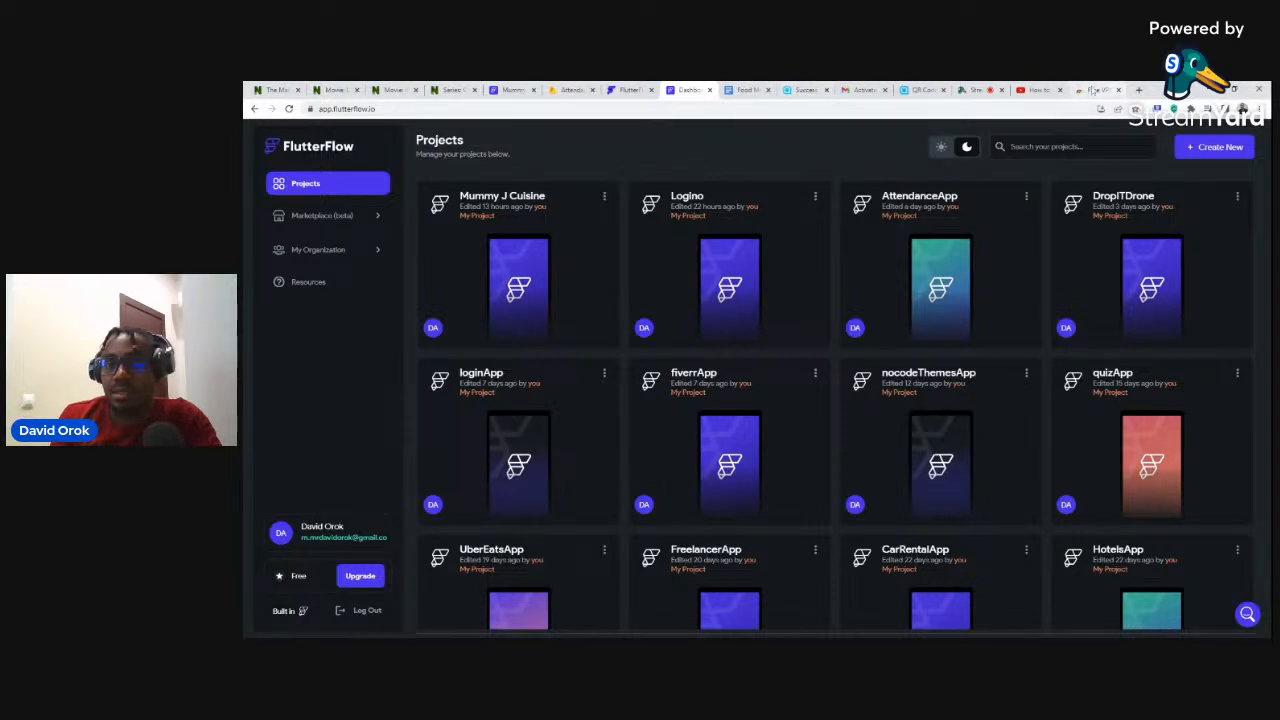
click(1100, 90)
text(mum)
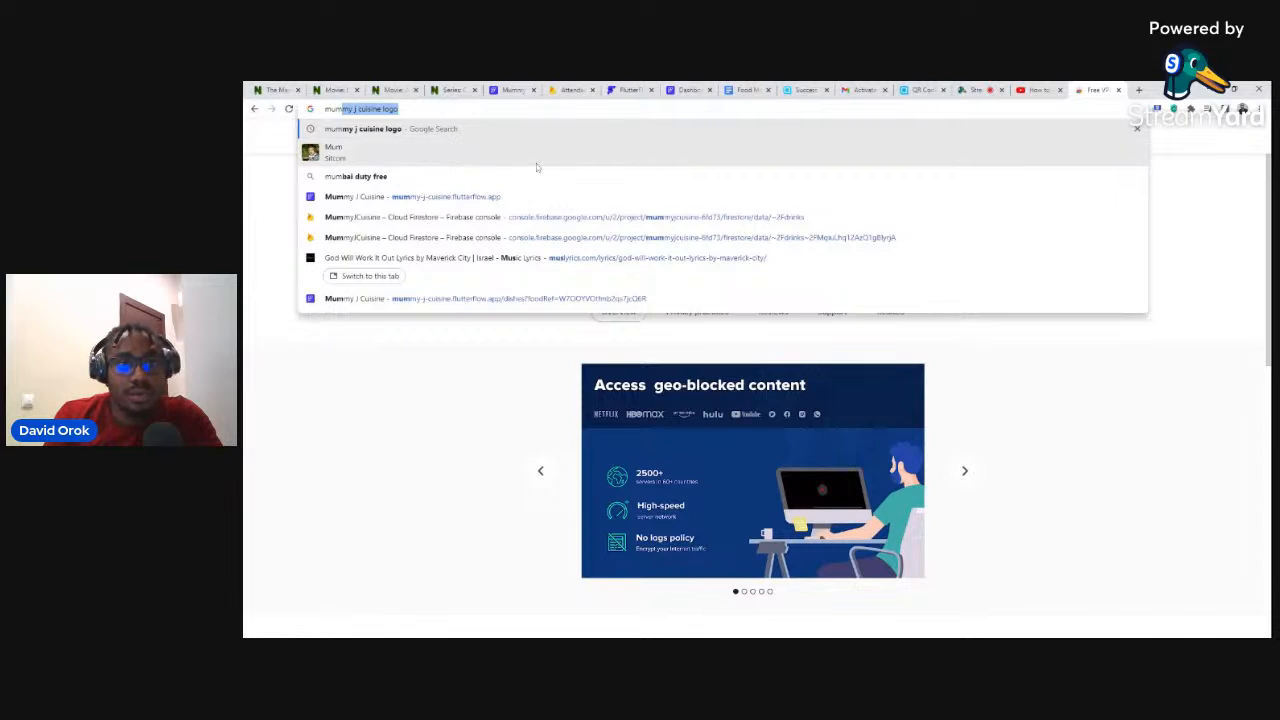
click(430, 198)
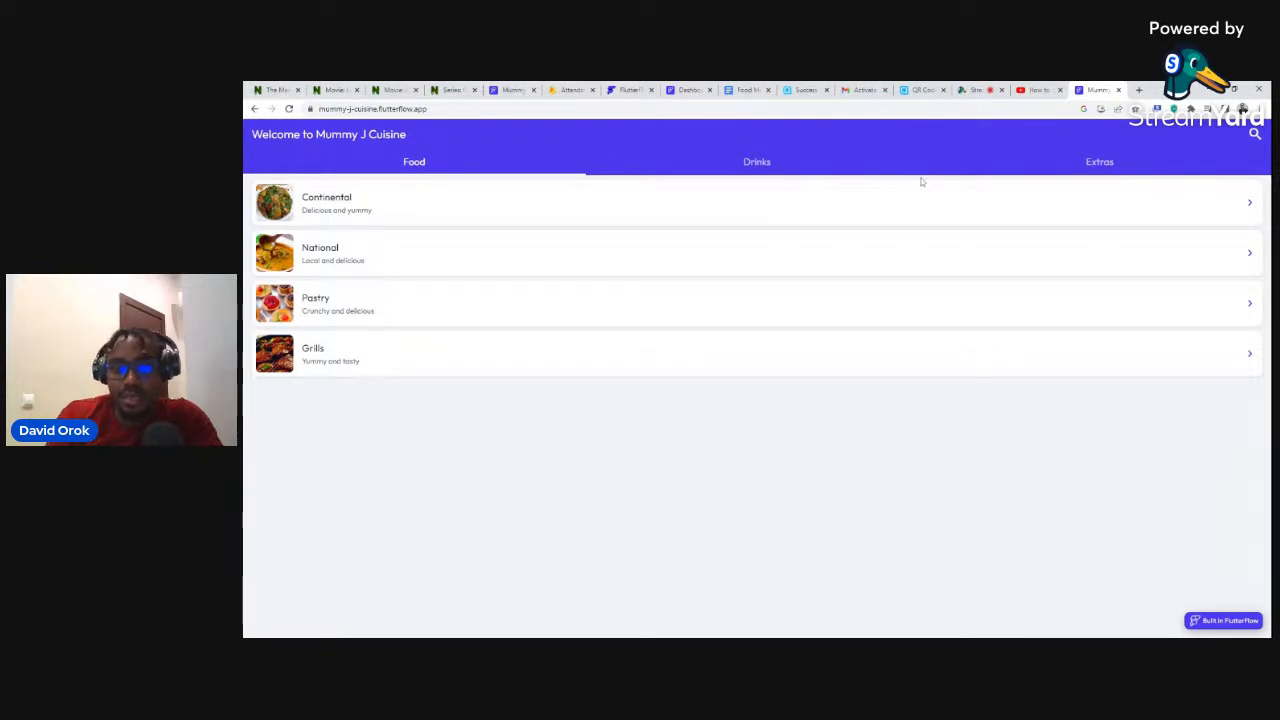
key(ctrl+shift+i)
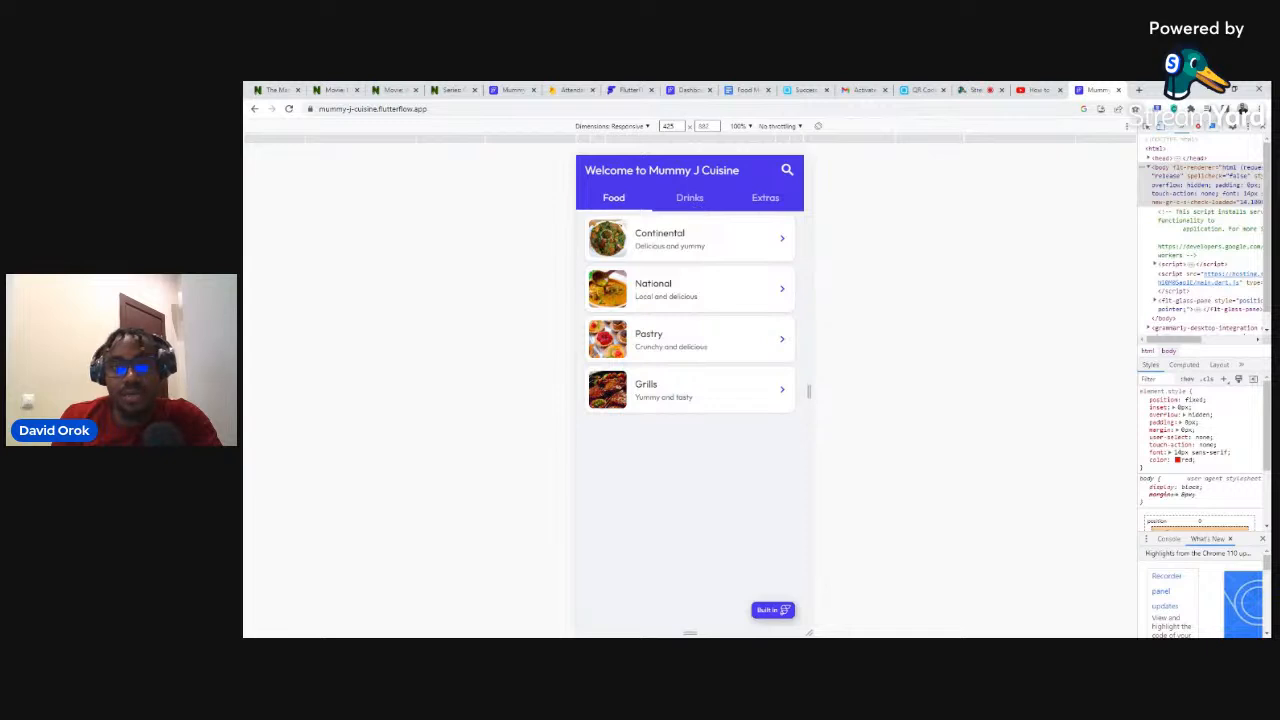
Browse the Continental category and the Afang dish details, and return to the app's home menu.
click(615, 240)
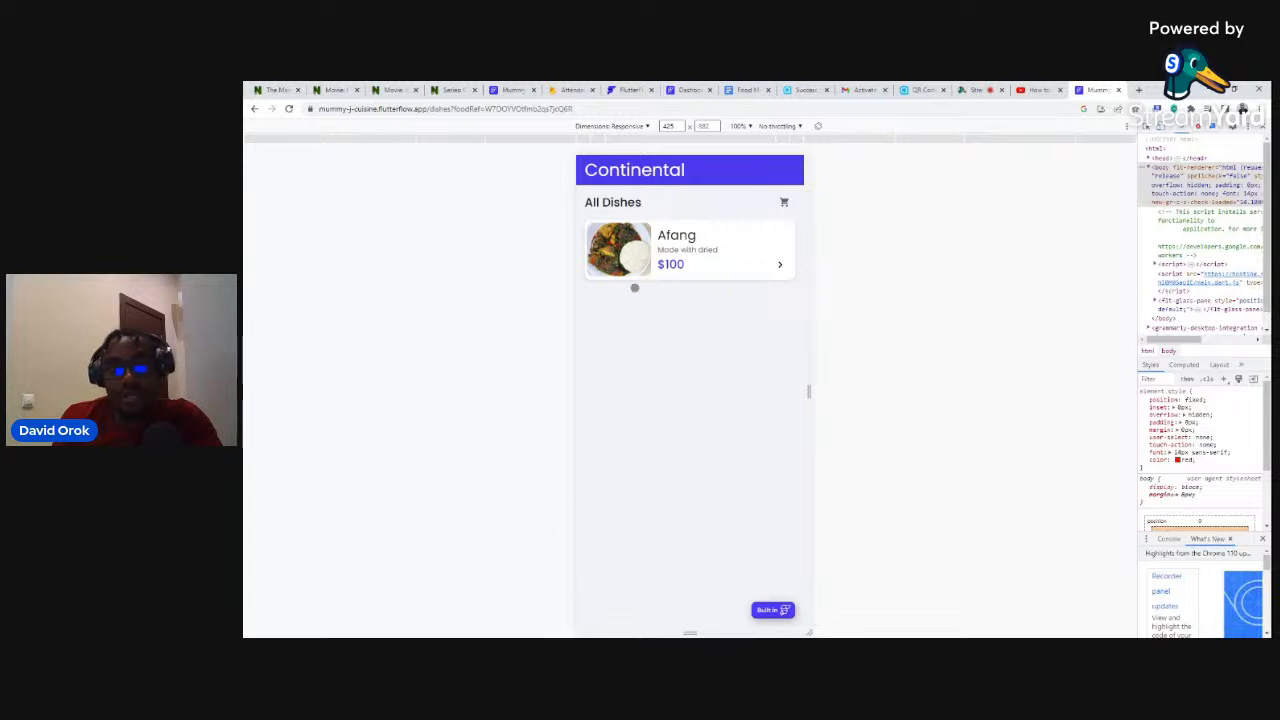
click(627, 242)
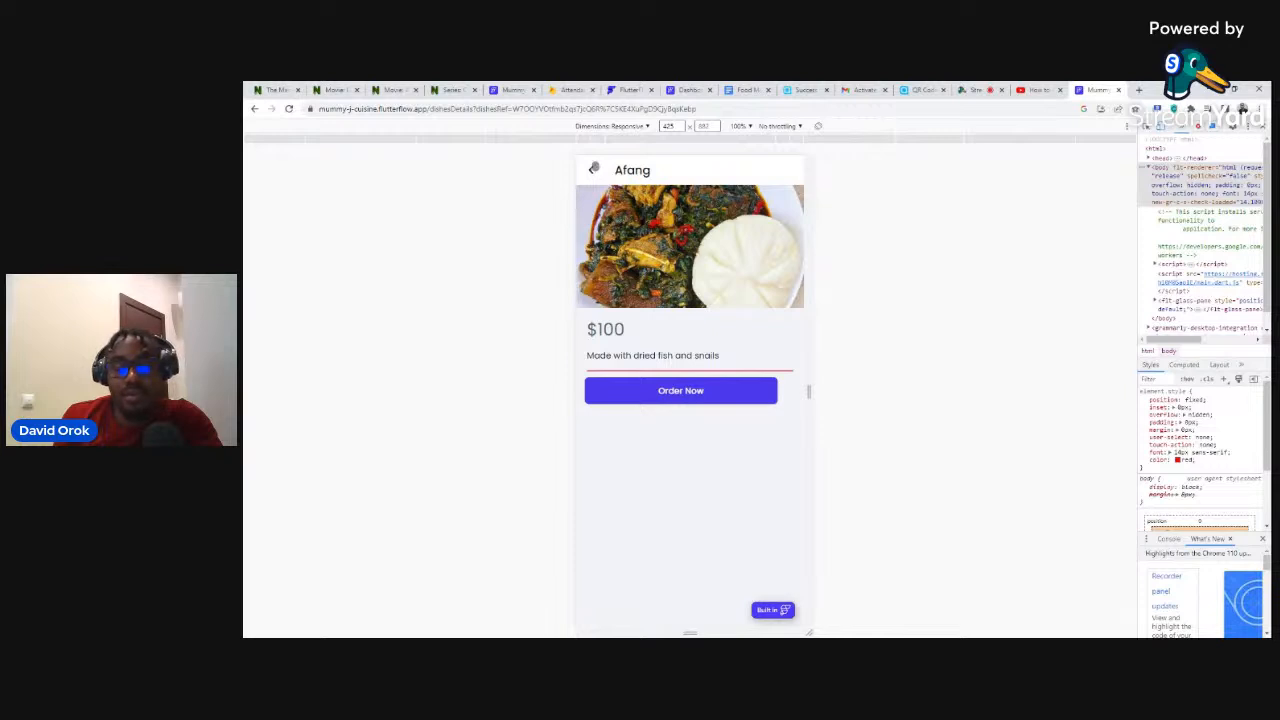
click(592, 169)
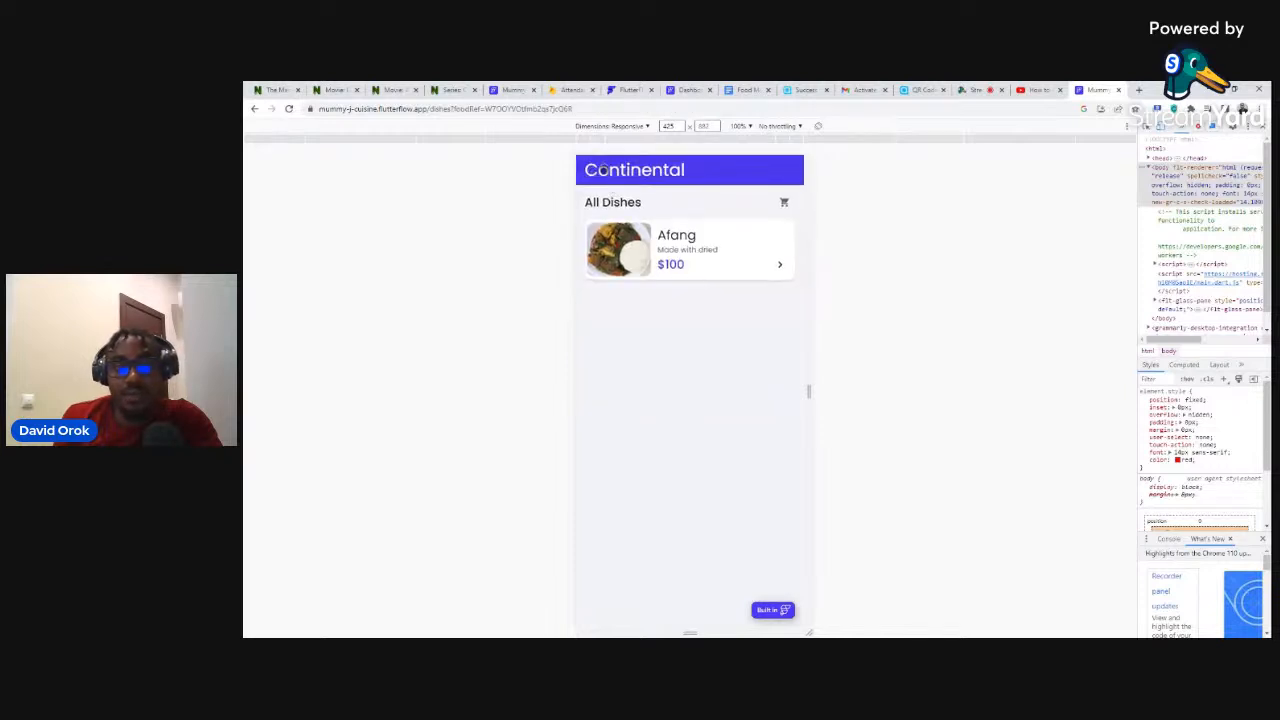
click(270, 109)
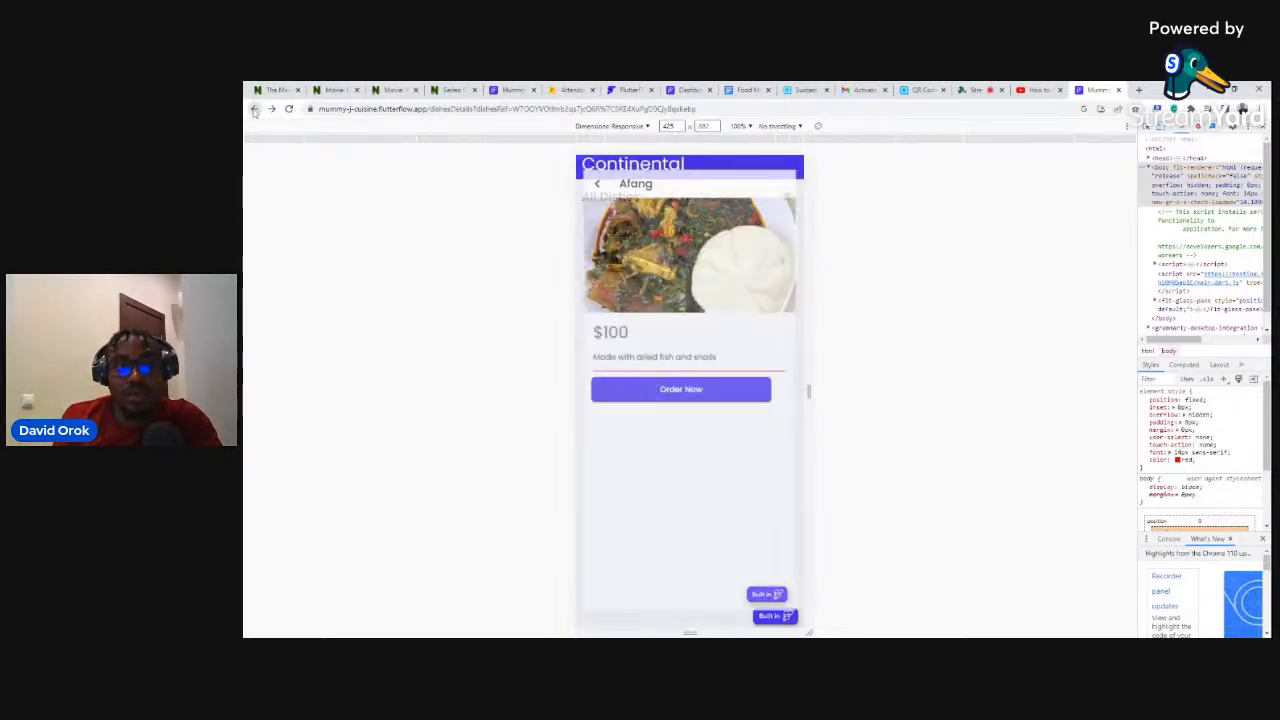
click(255, 110)
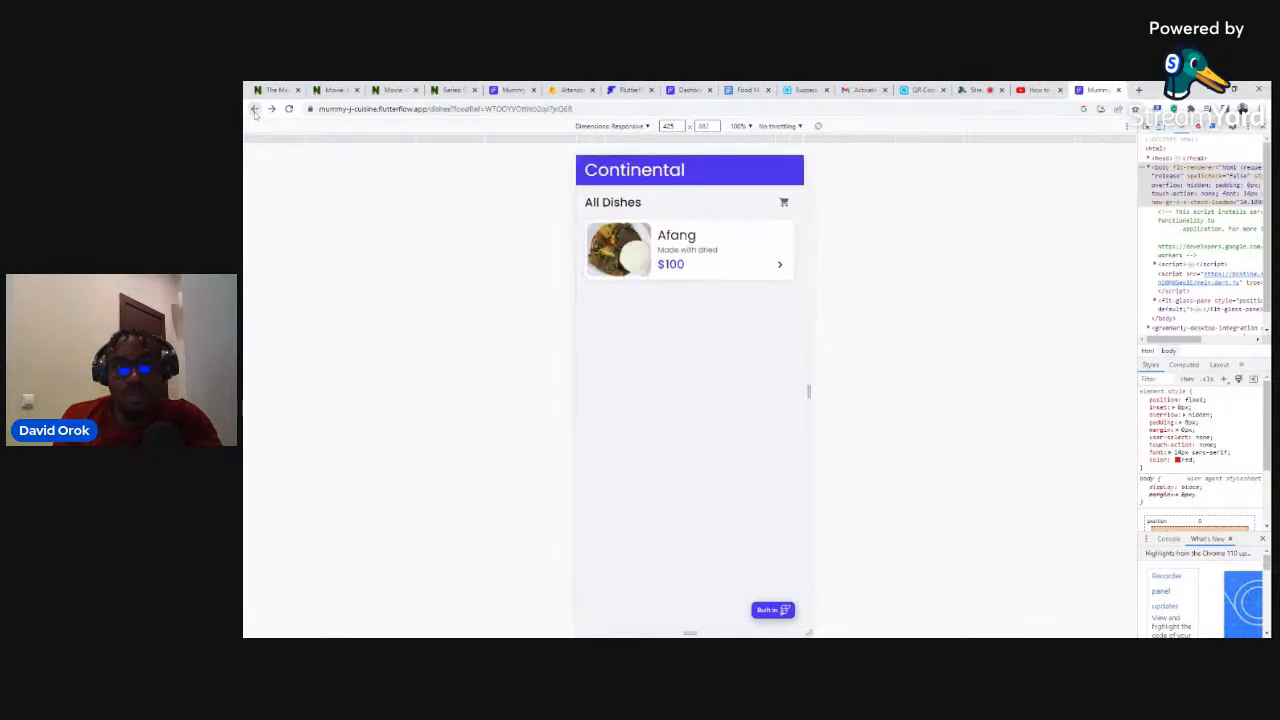
click(255, 110)
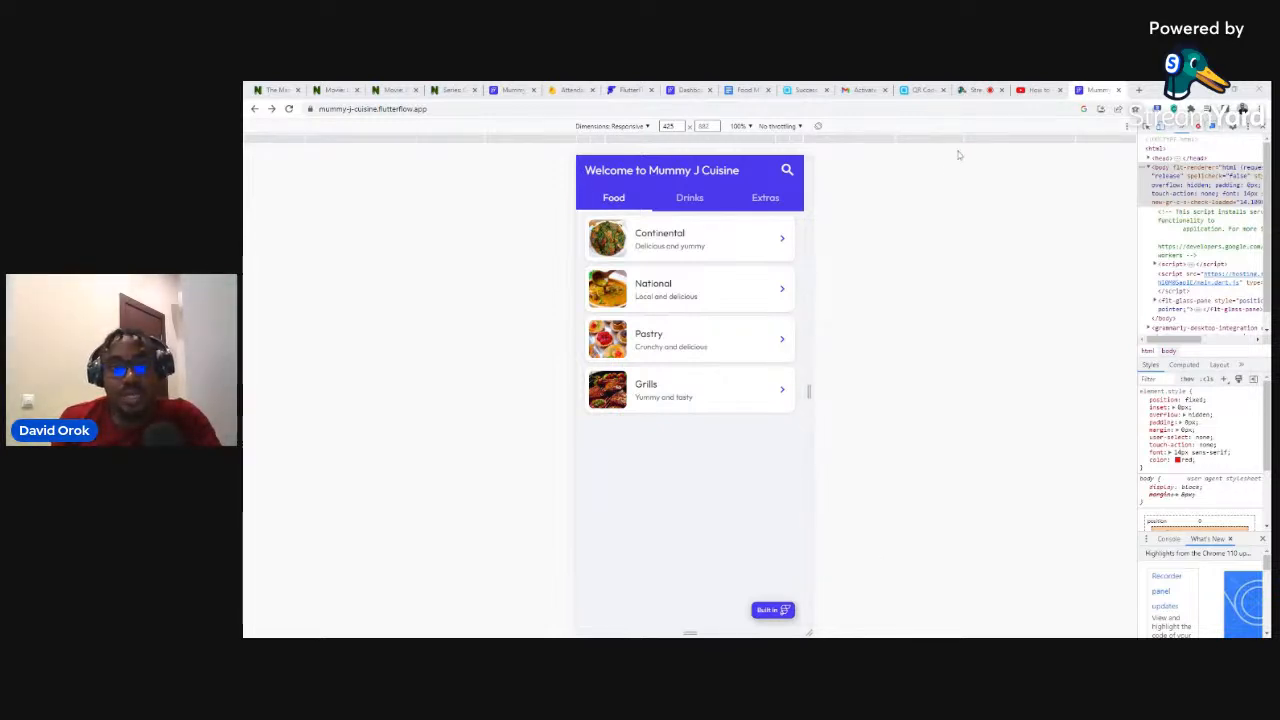
Browse the alcoholic drinks down to the Carlo Rossie wine details, and return to the Wine list.
click(688, 197)
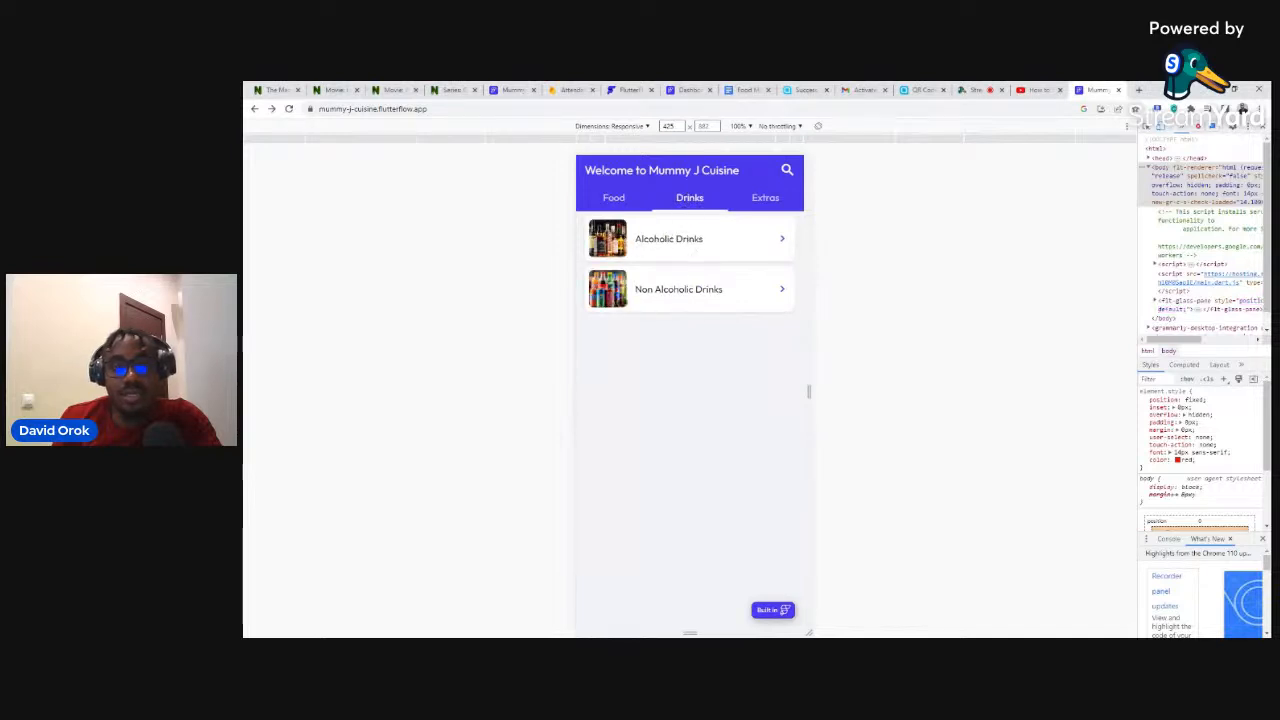
click(615, 239)
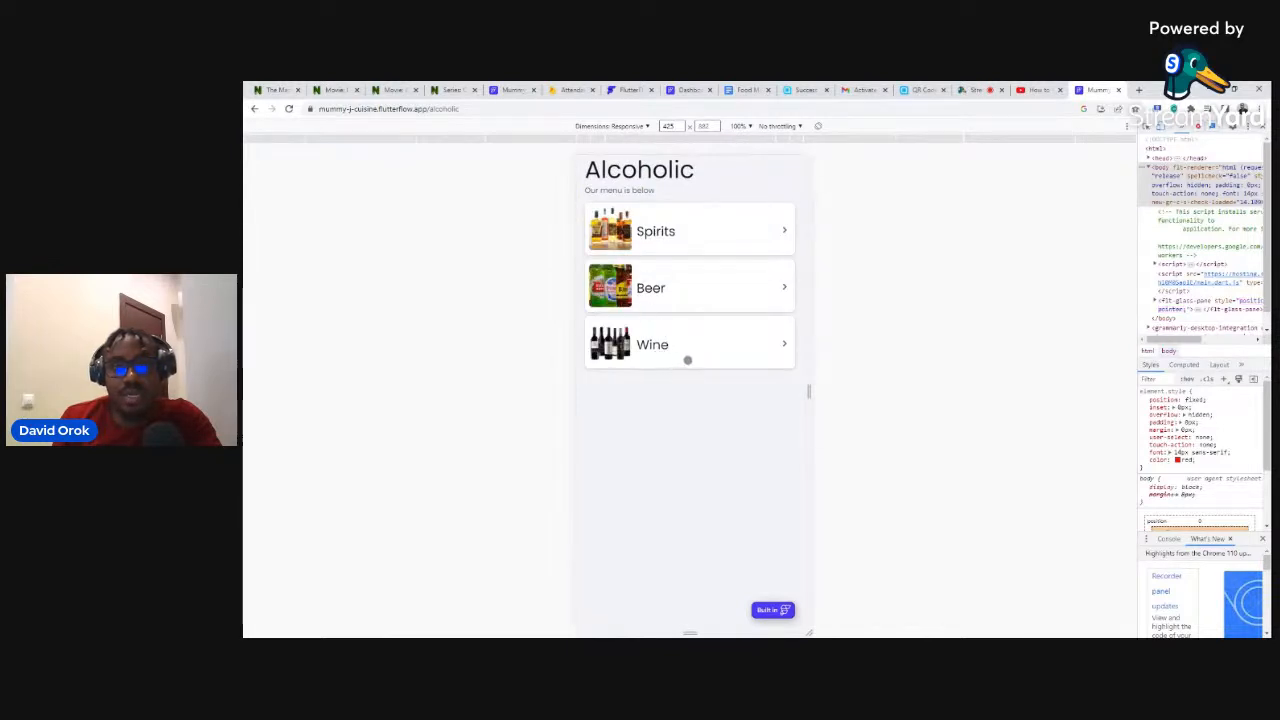
click(615, 342)
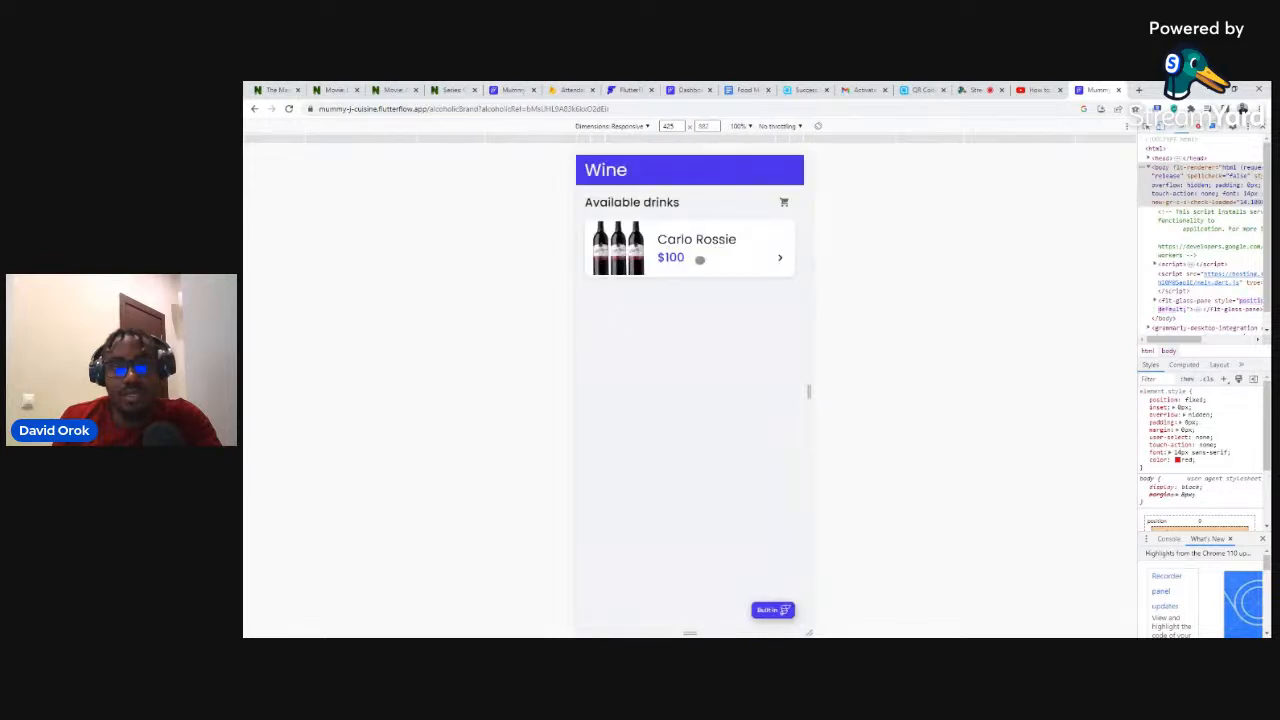
click(634, 262)
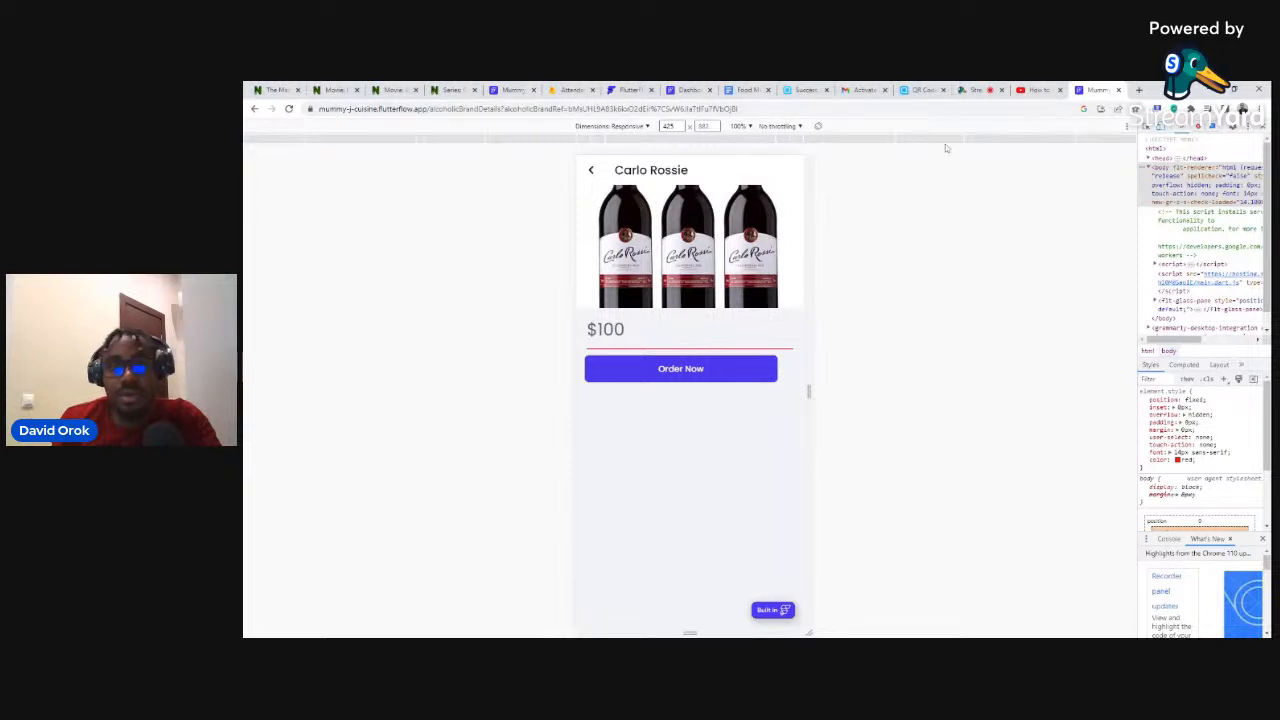
click(590, 171)
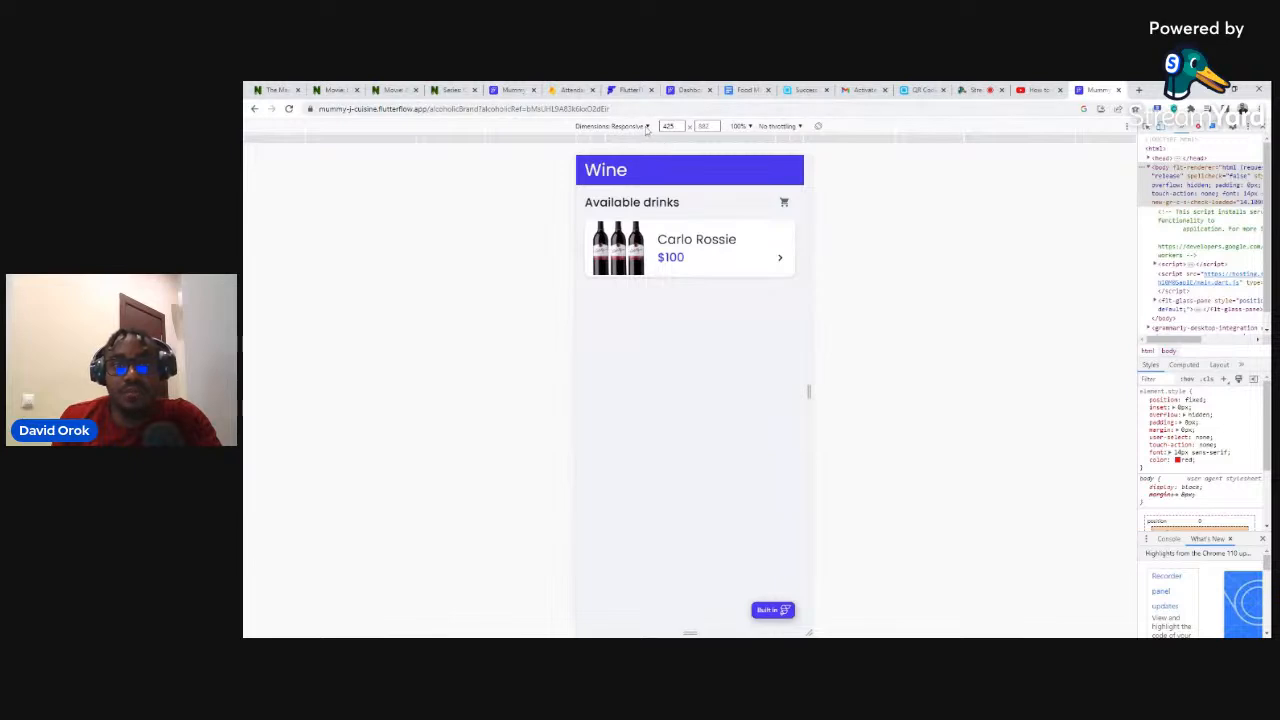
Bring up the Food Menu App document with the image links and dismiss the Grammarly notice.
click(745, 90)
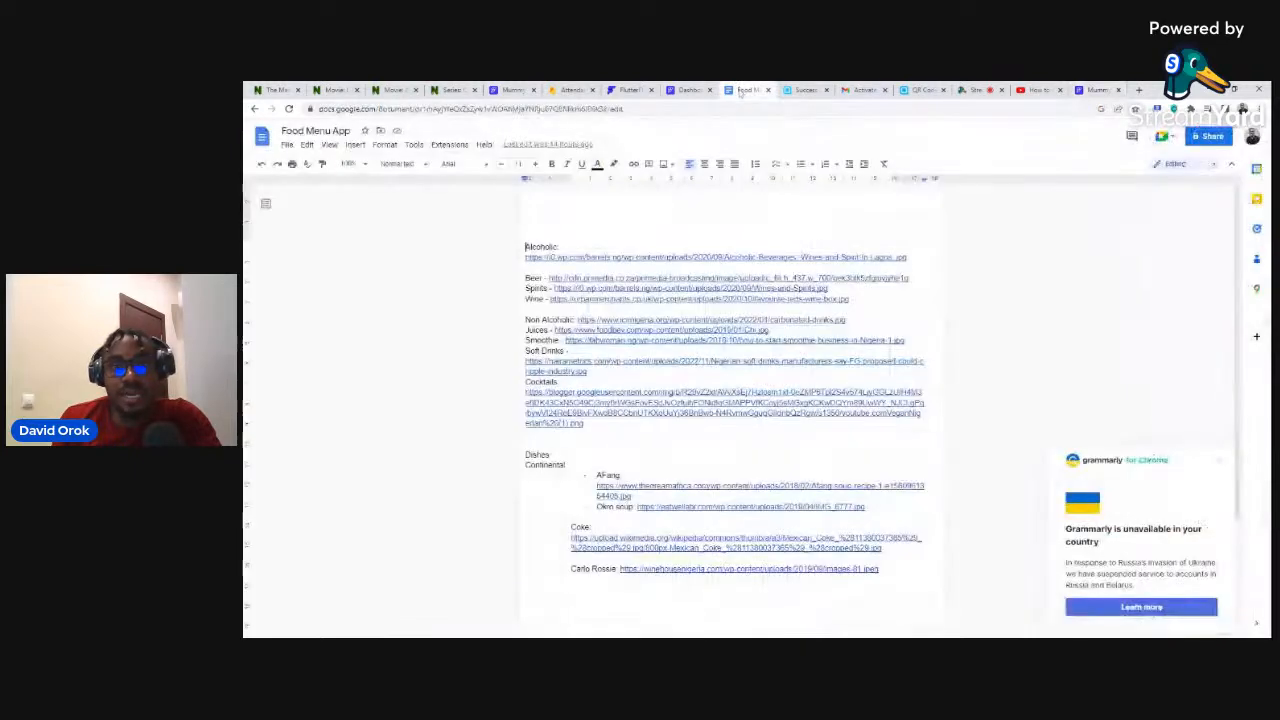
click(1219, 463)
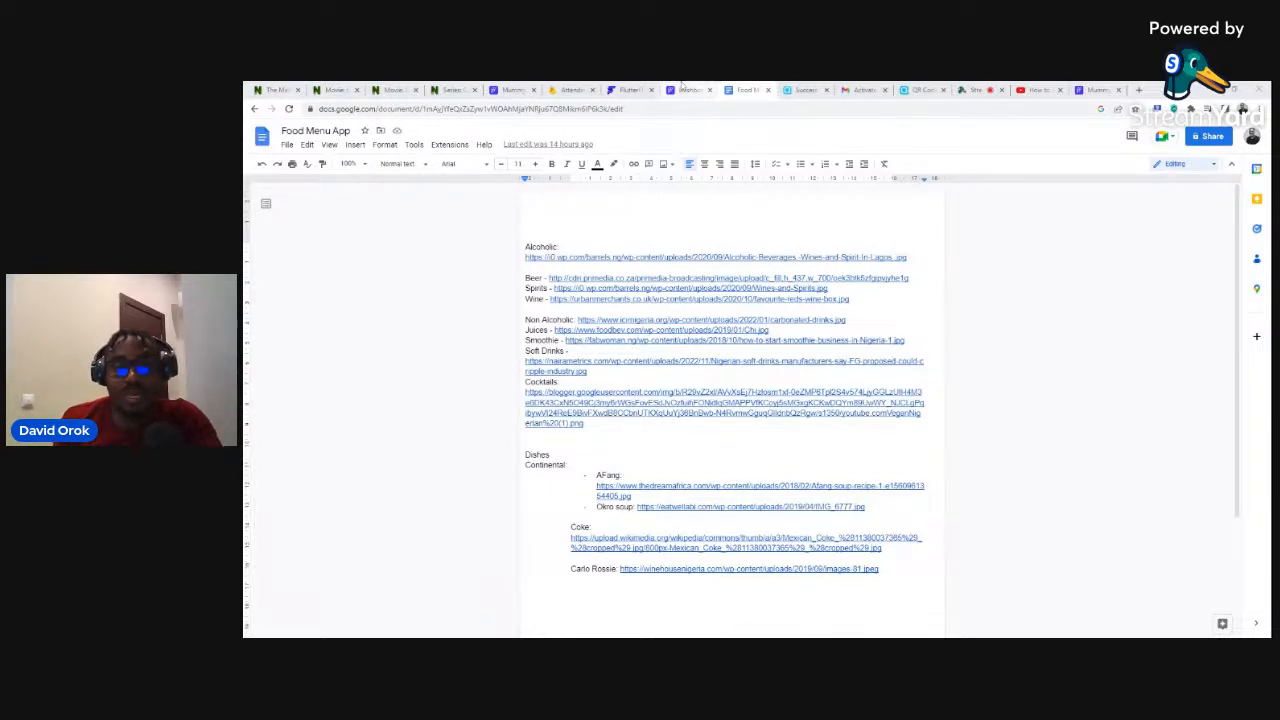
Create a blank FlutterFlow project named Fooodo with Firebase setup enabled and proceed to the Firebase project ID entry.
click(684, 89)
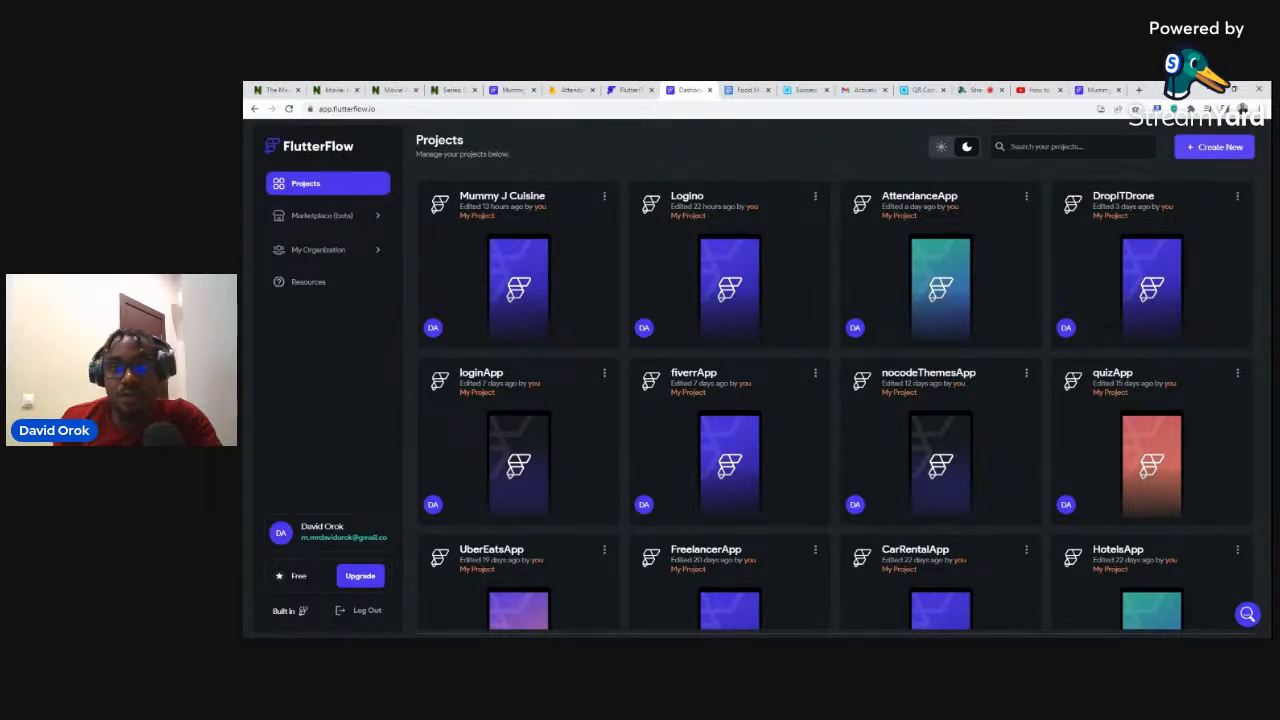
click(1203, 151)
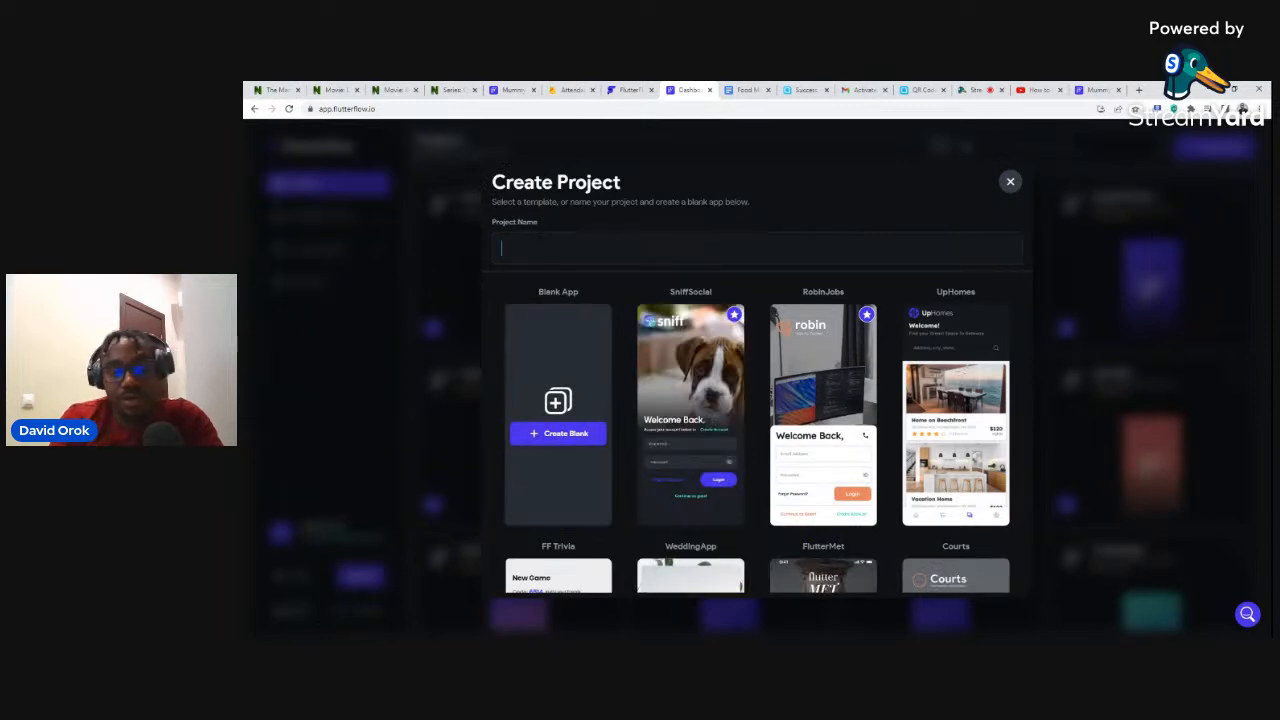
text(Foo)
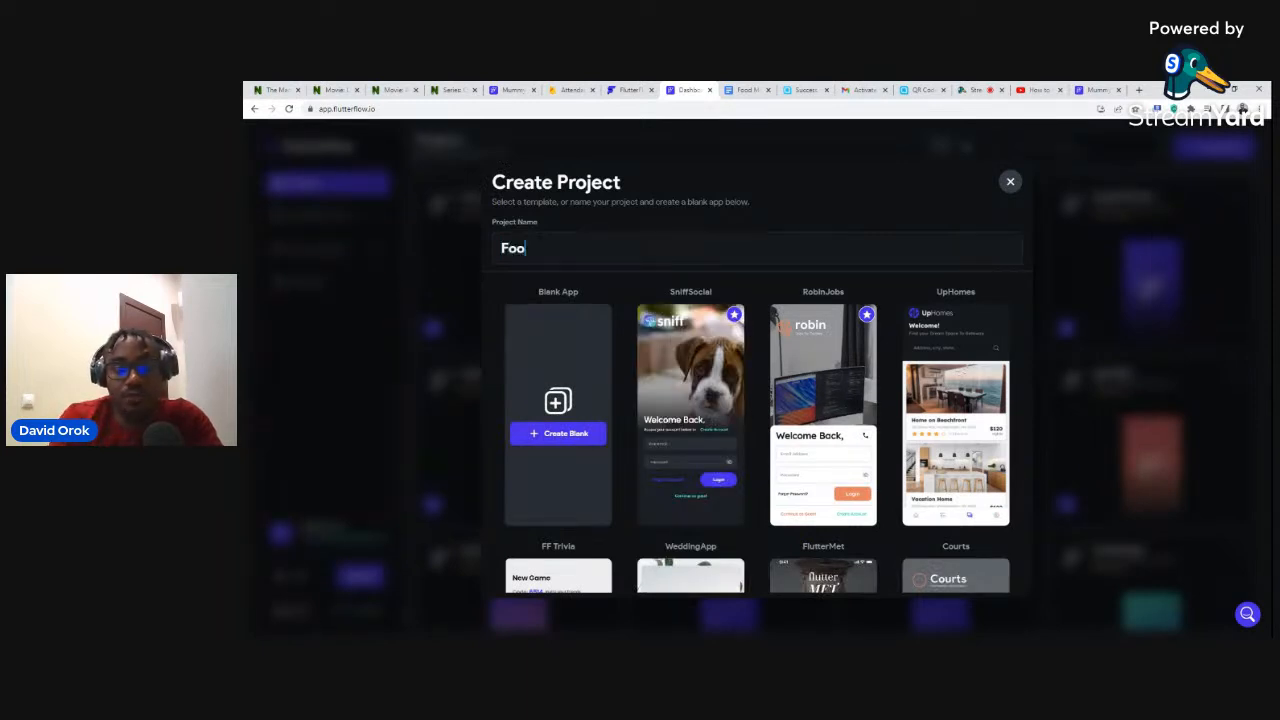
text(odo)
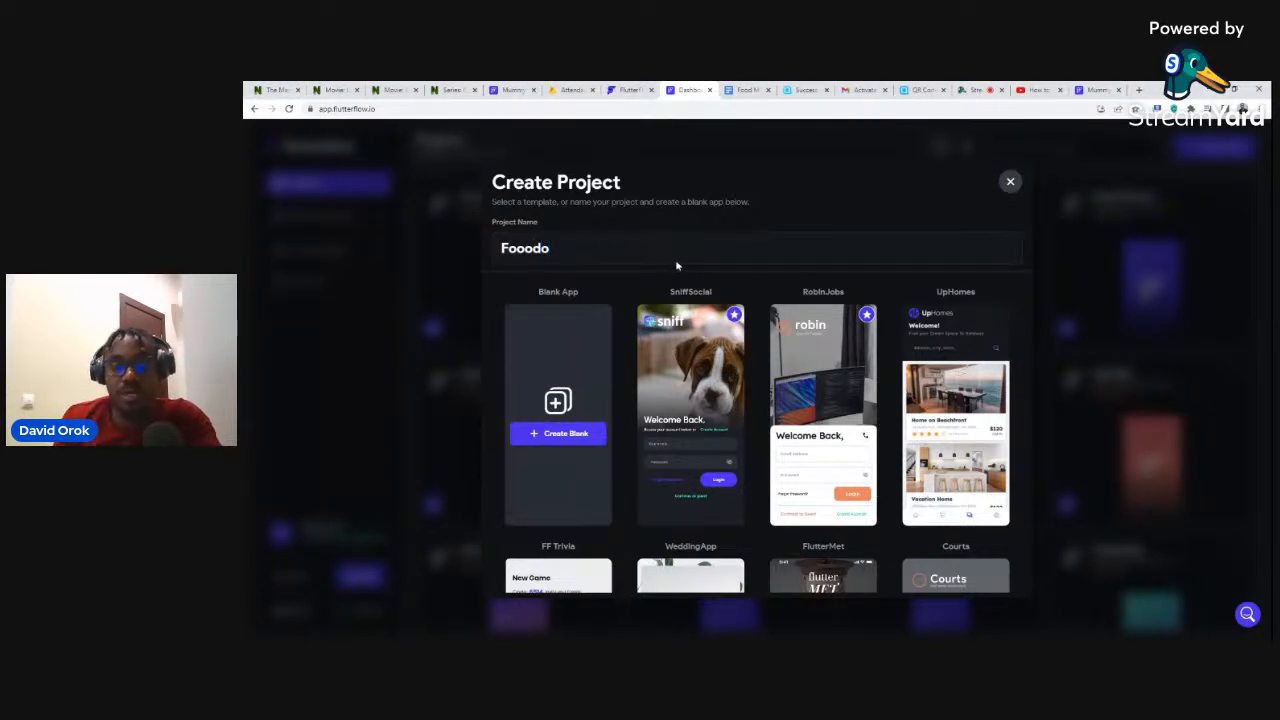
click(562, 437)
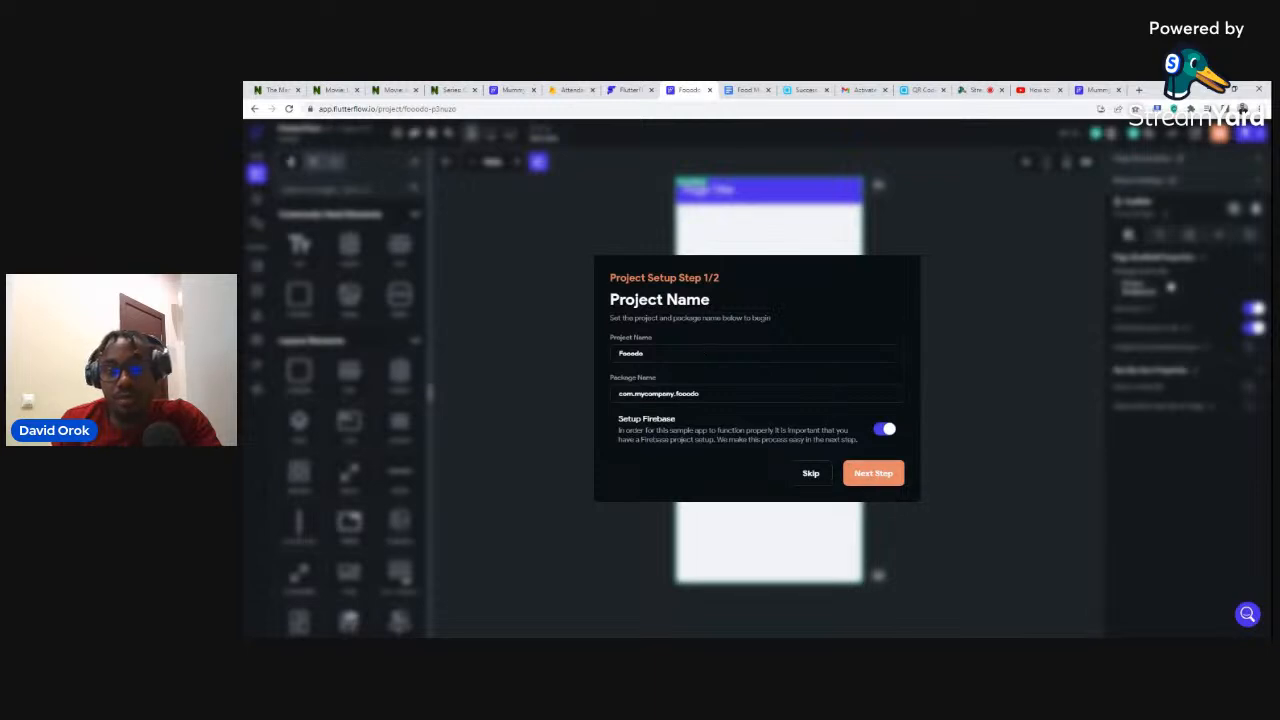
click(874, 474)
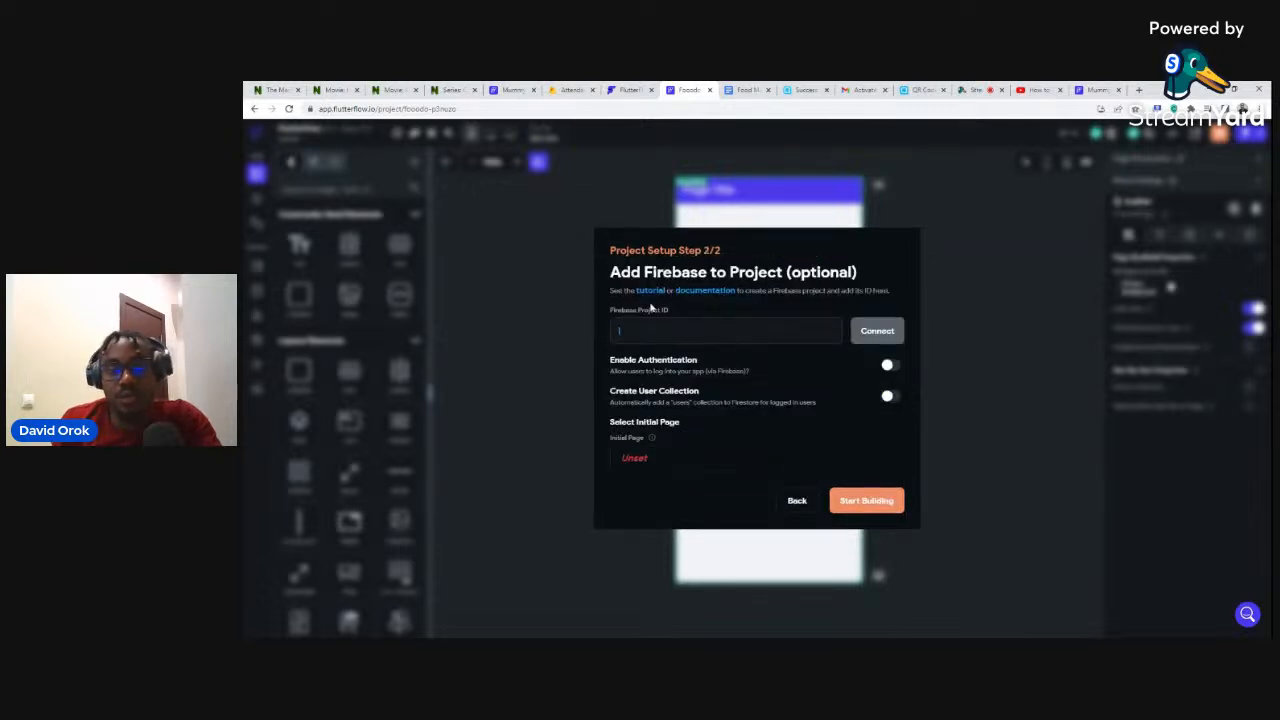
click(757, 324)
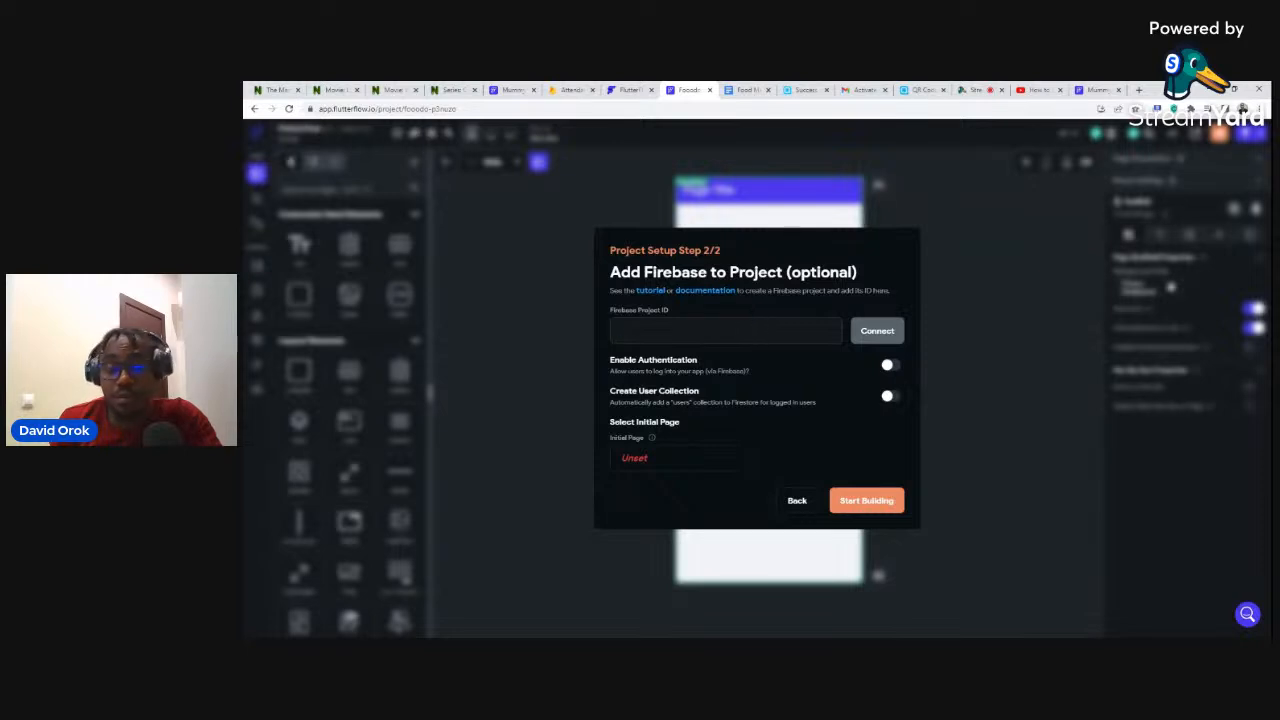
Switch to the Firebase console and leave the AttendanceApp project for the list of all Firebase projects.
click(571, 92)
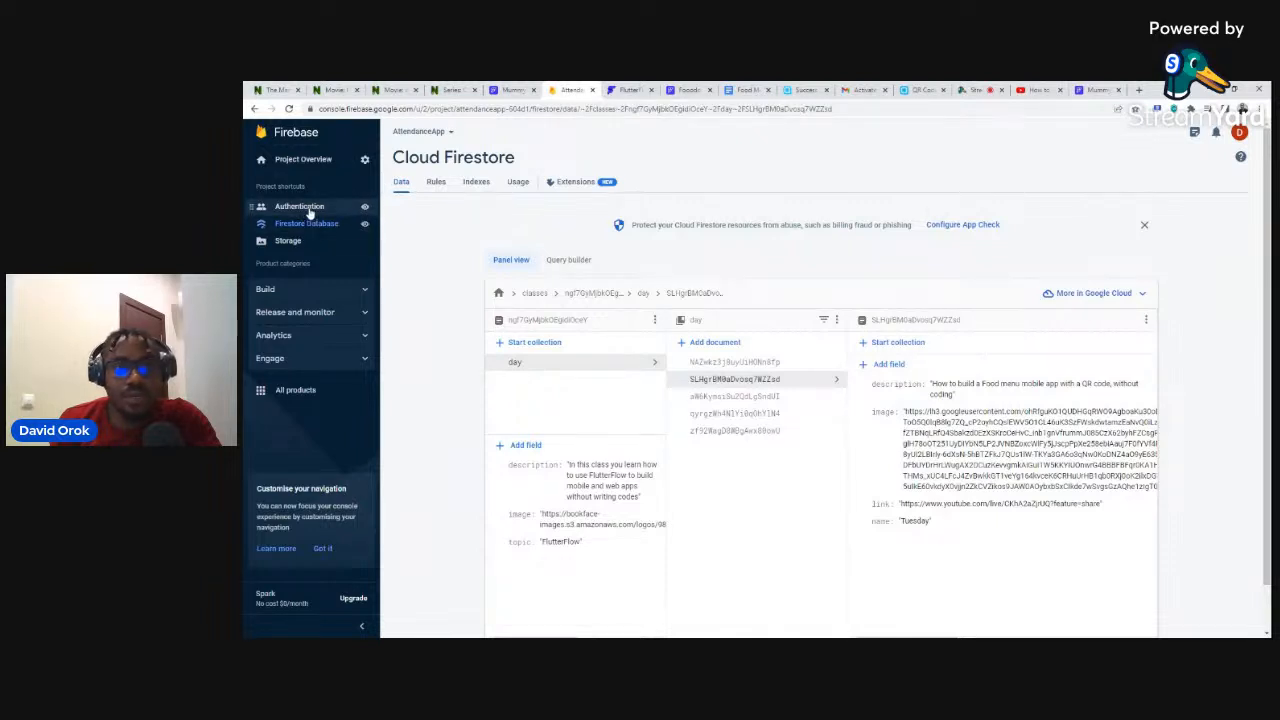
click(302, 160)
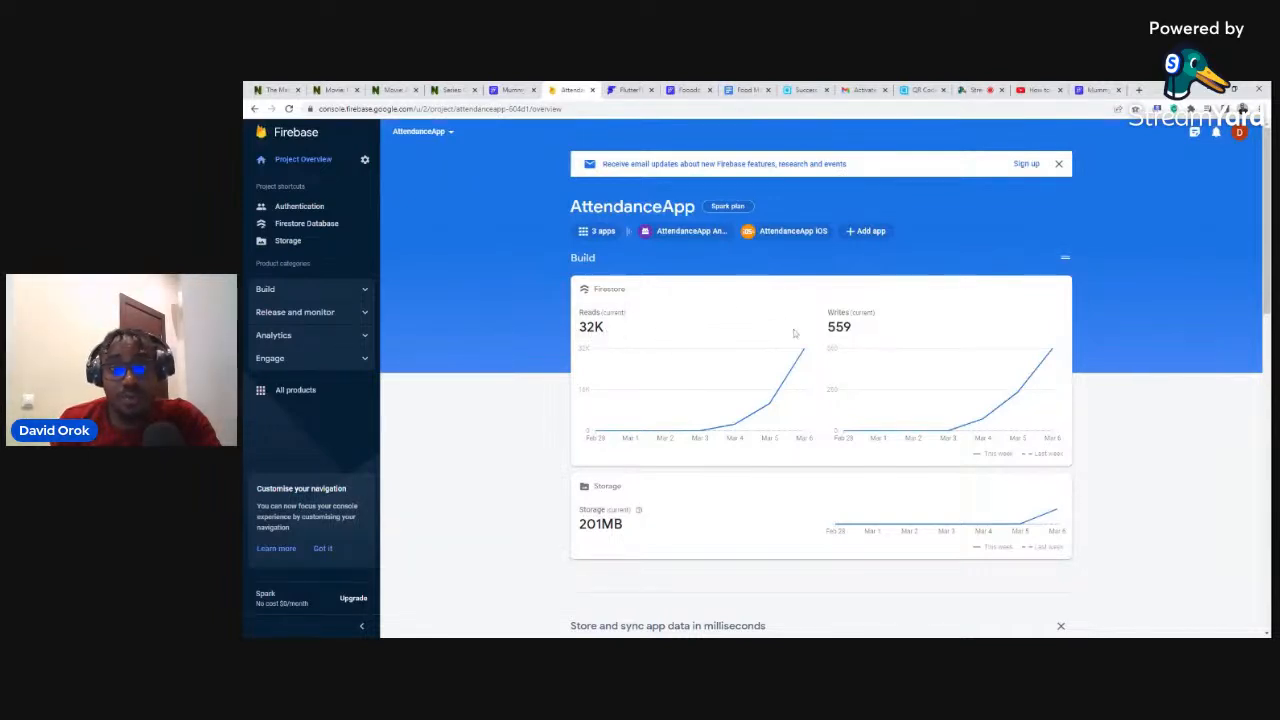
mouse_move(764, 393)
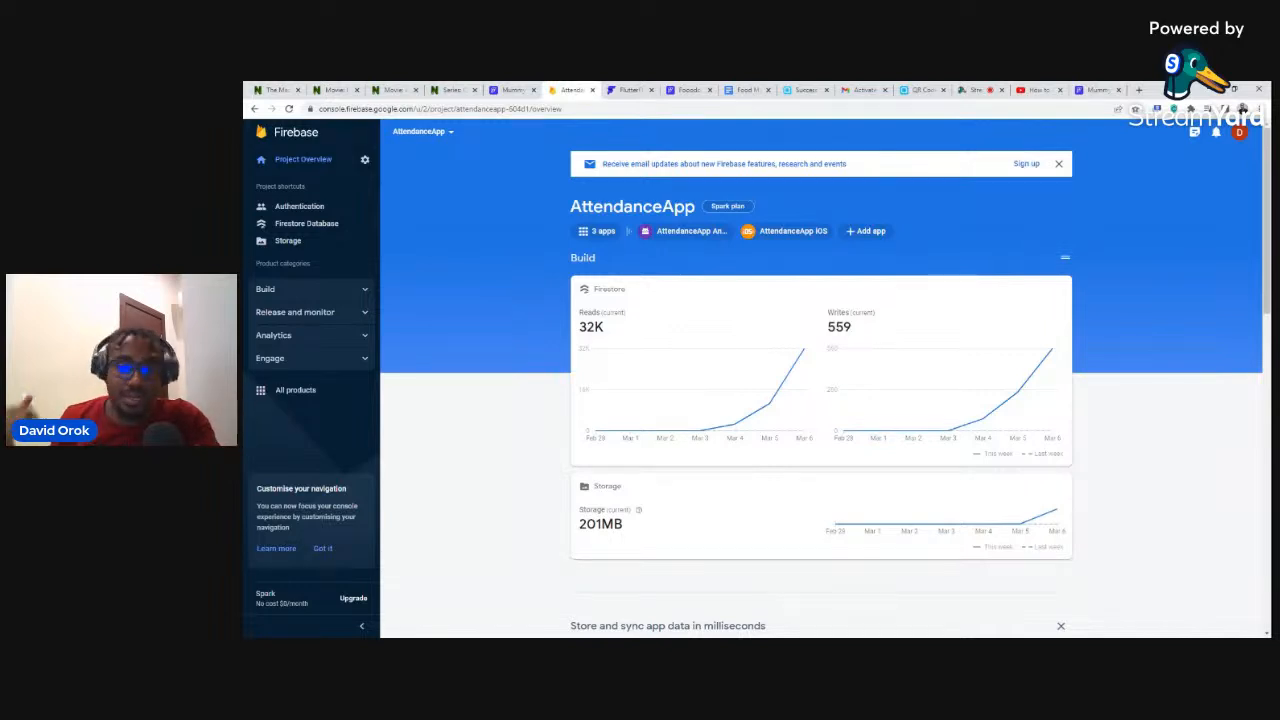
mouse_move(735, 424)
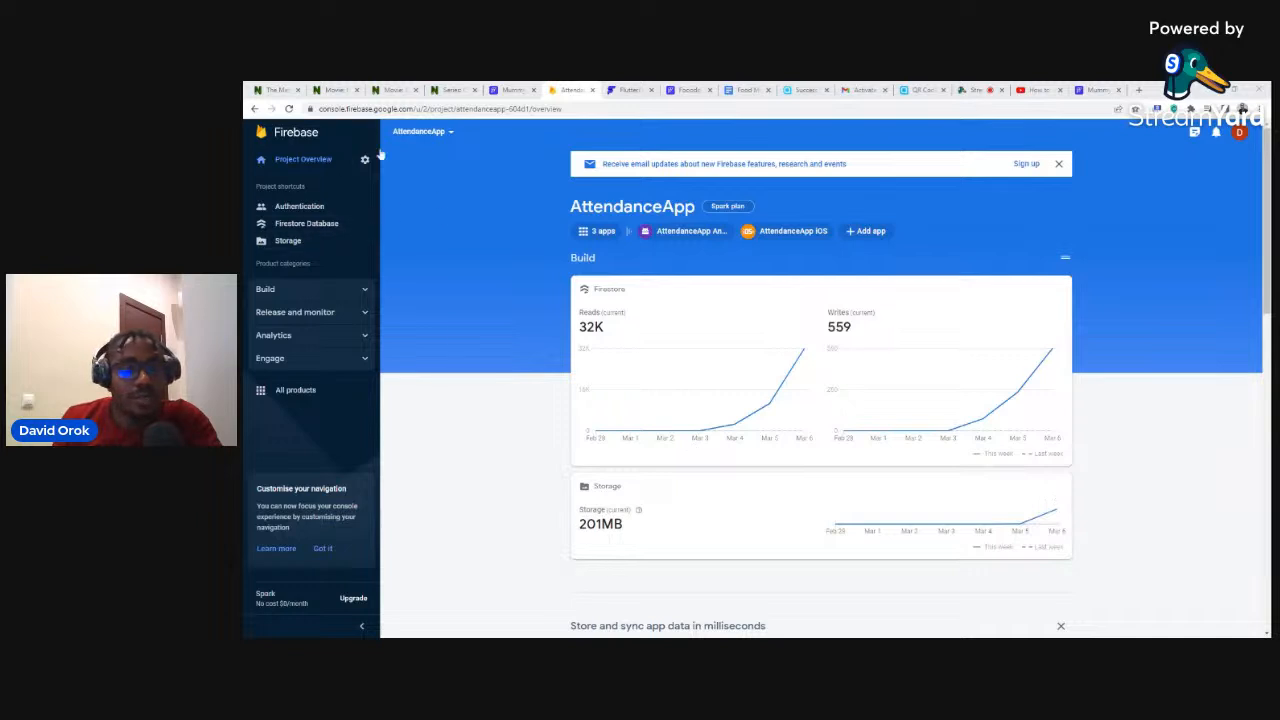
click(270, 136)
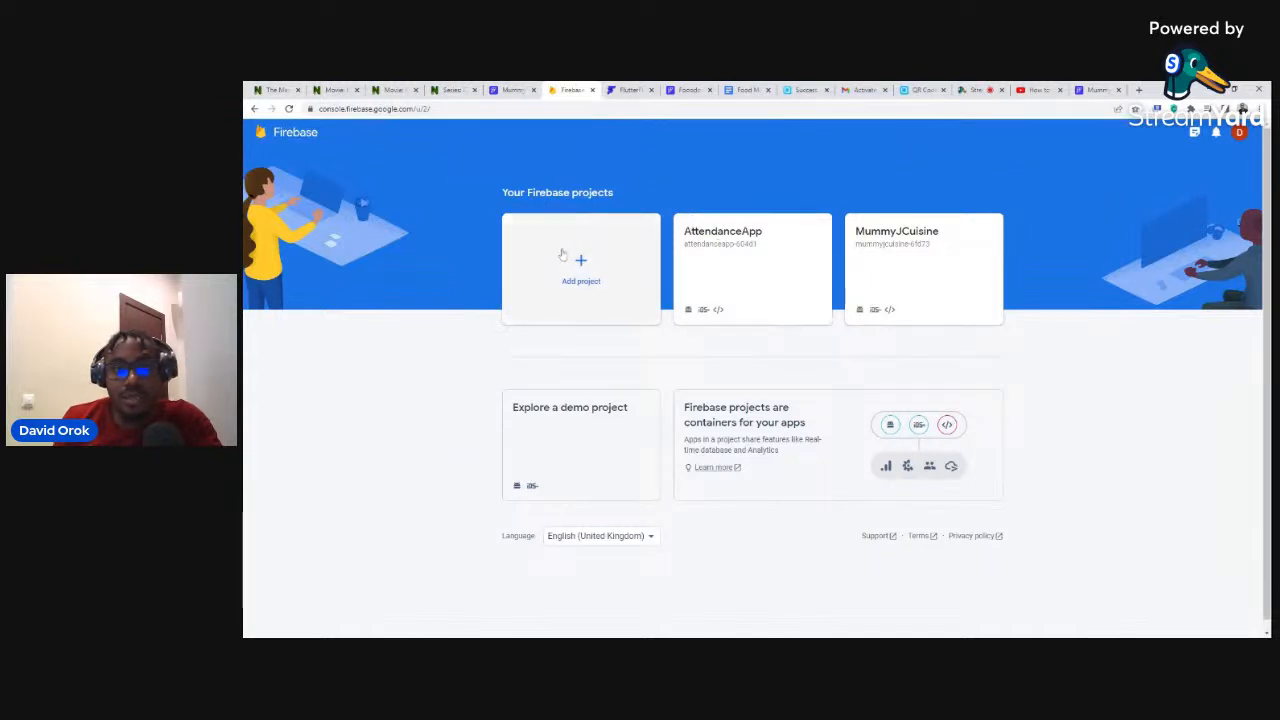
Create a new Firebase project named Fooodo with Google Analytics disabled.
click(581, 262)
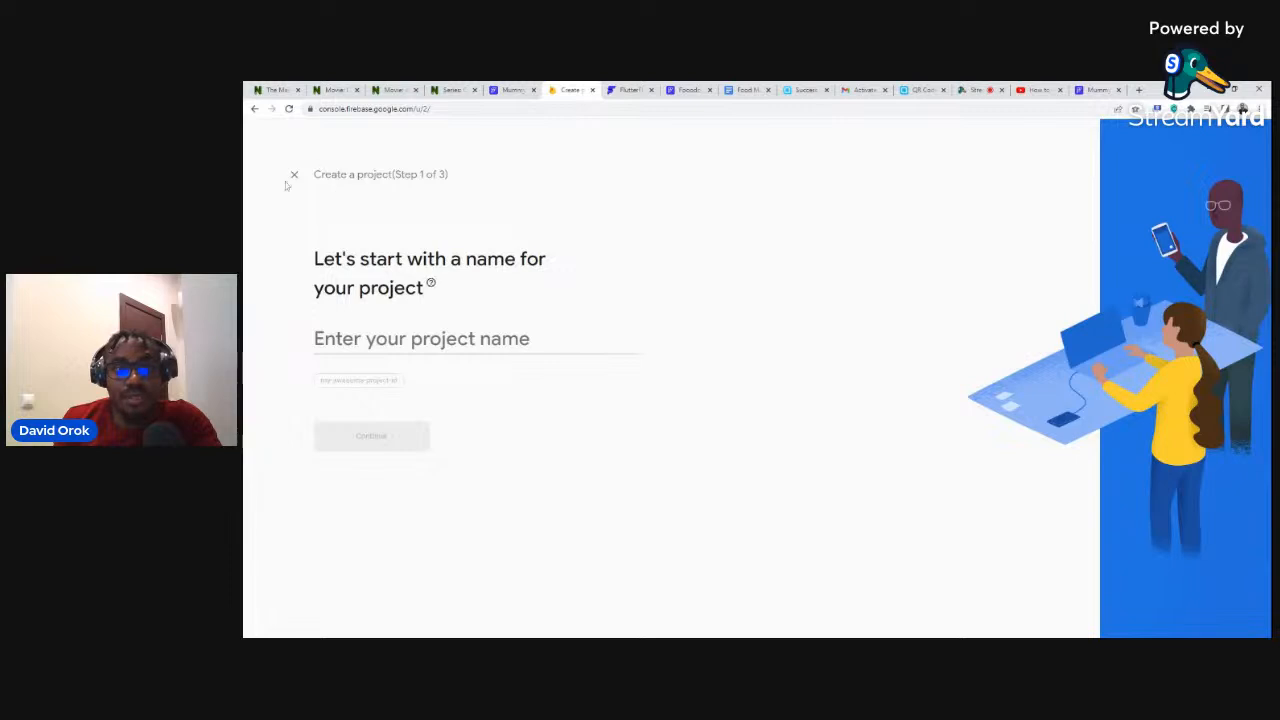
click(294, 175)
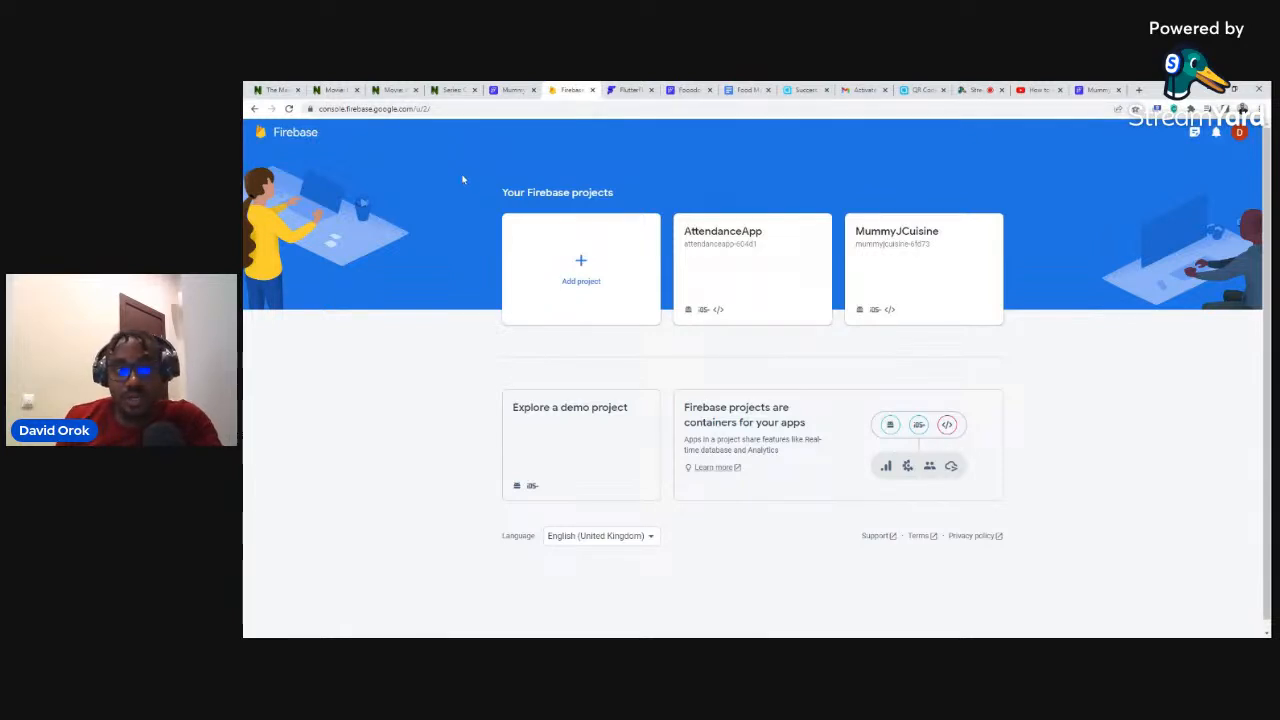
click(584, 270)
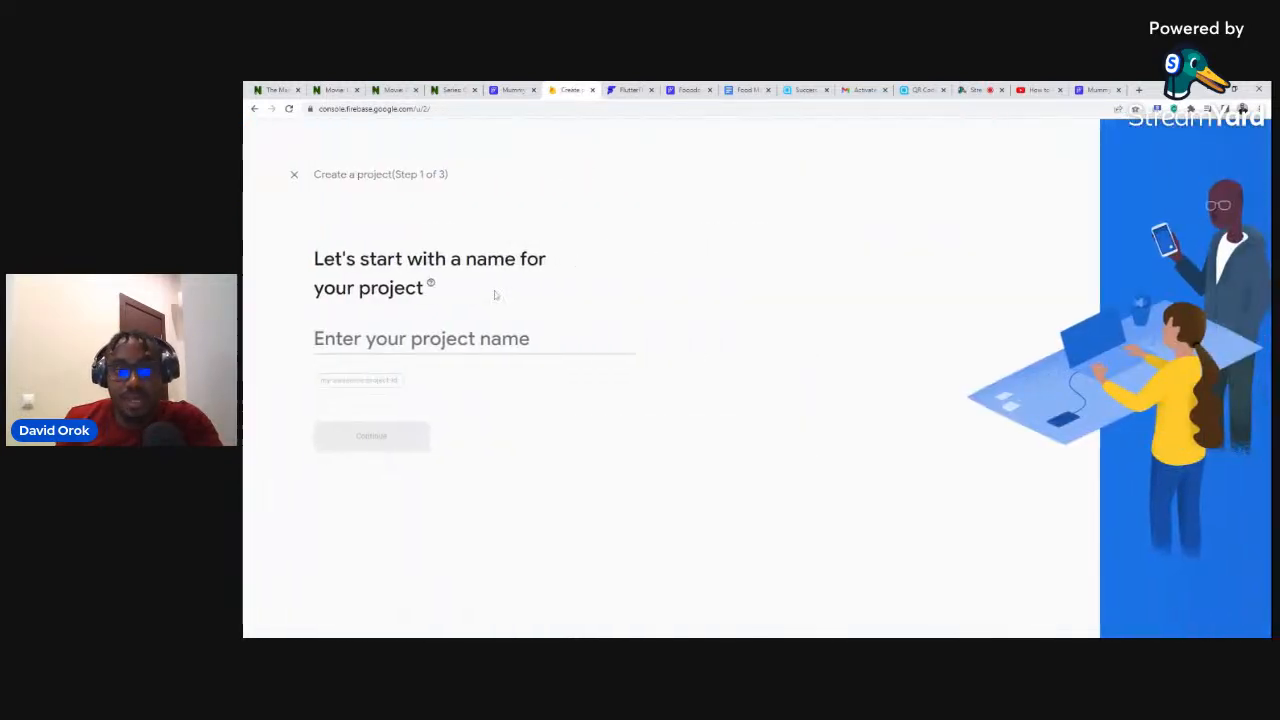
text(F)
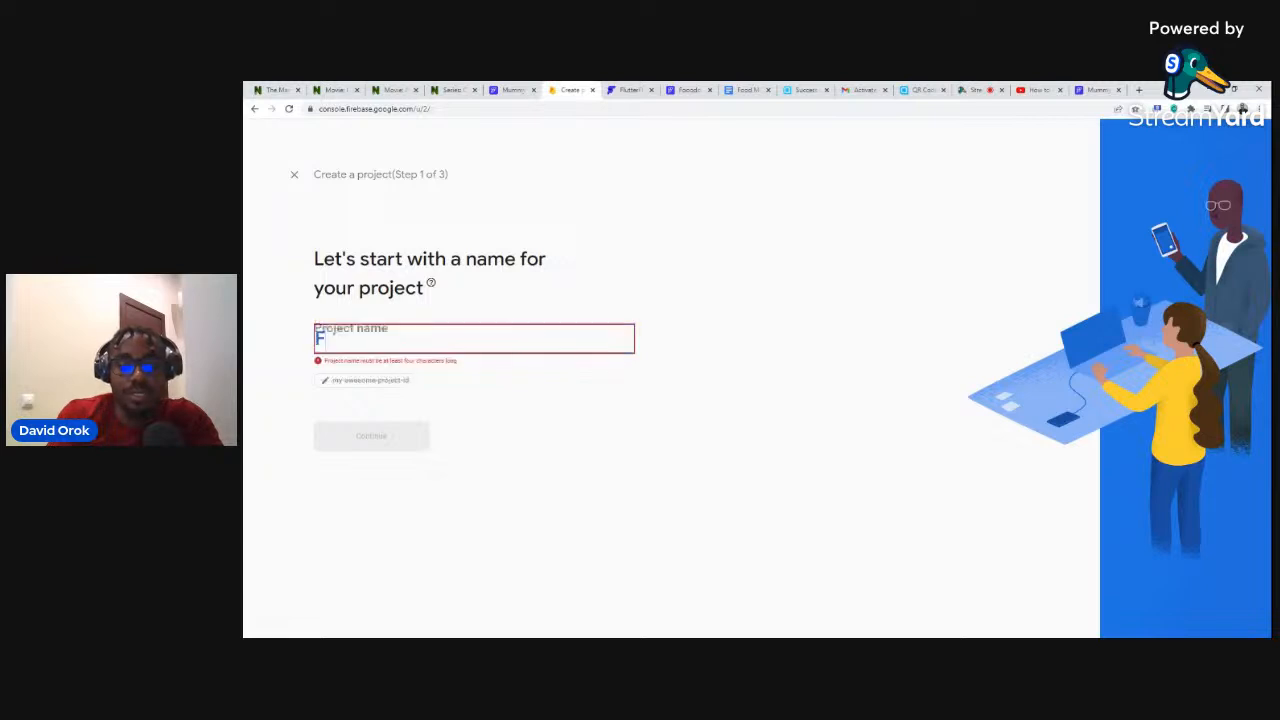
text(ooodo)
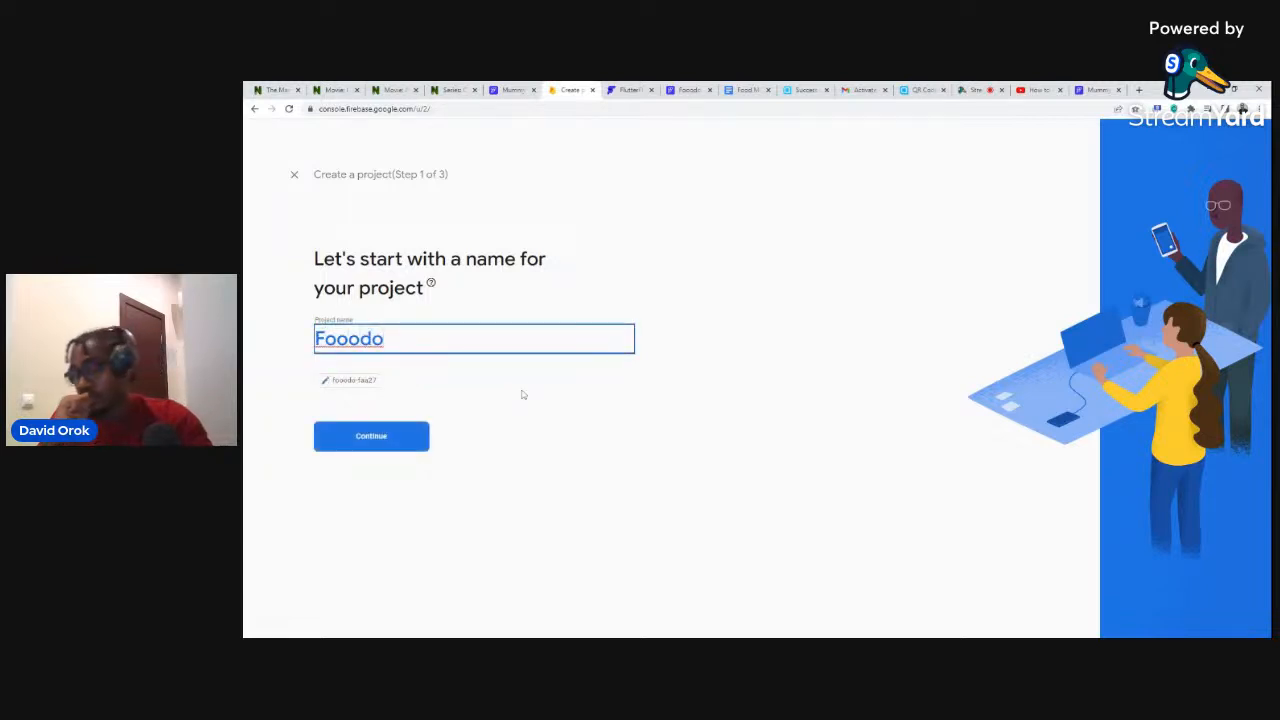
click(371, 440)
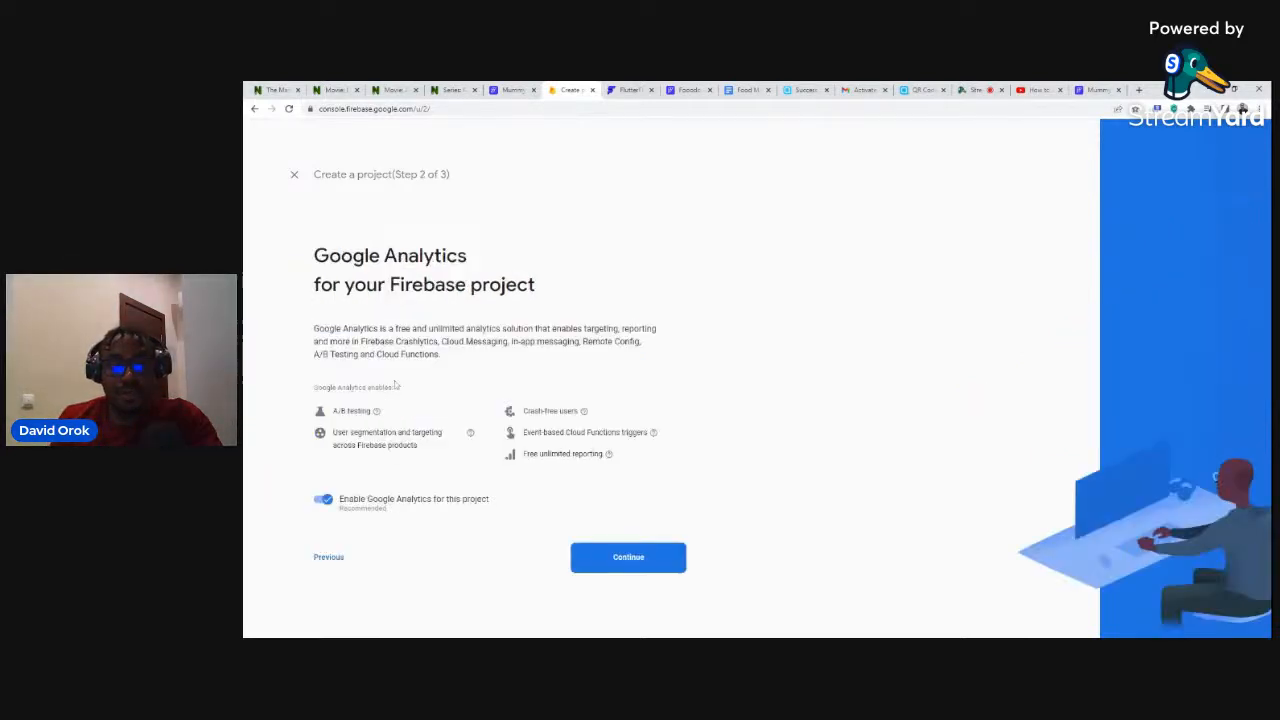
click(321, 500)
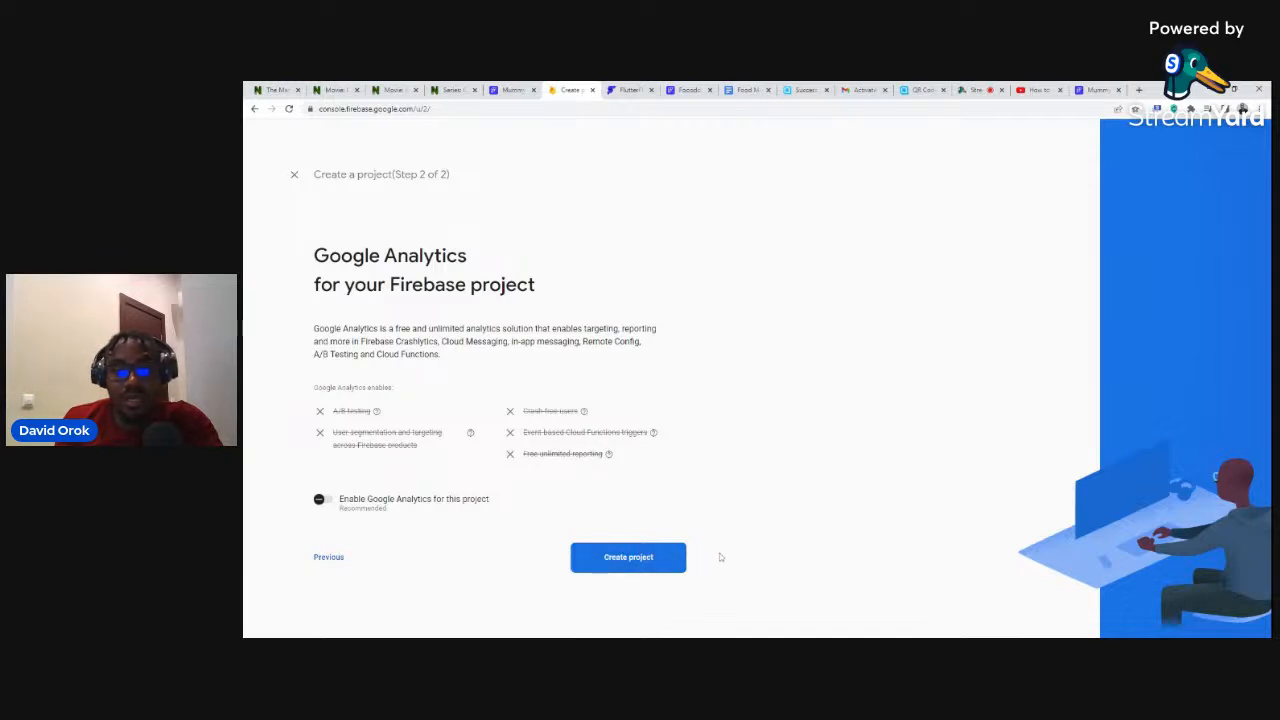
click(631, 558)
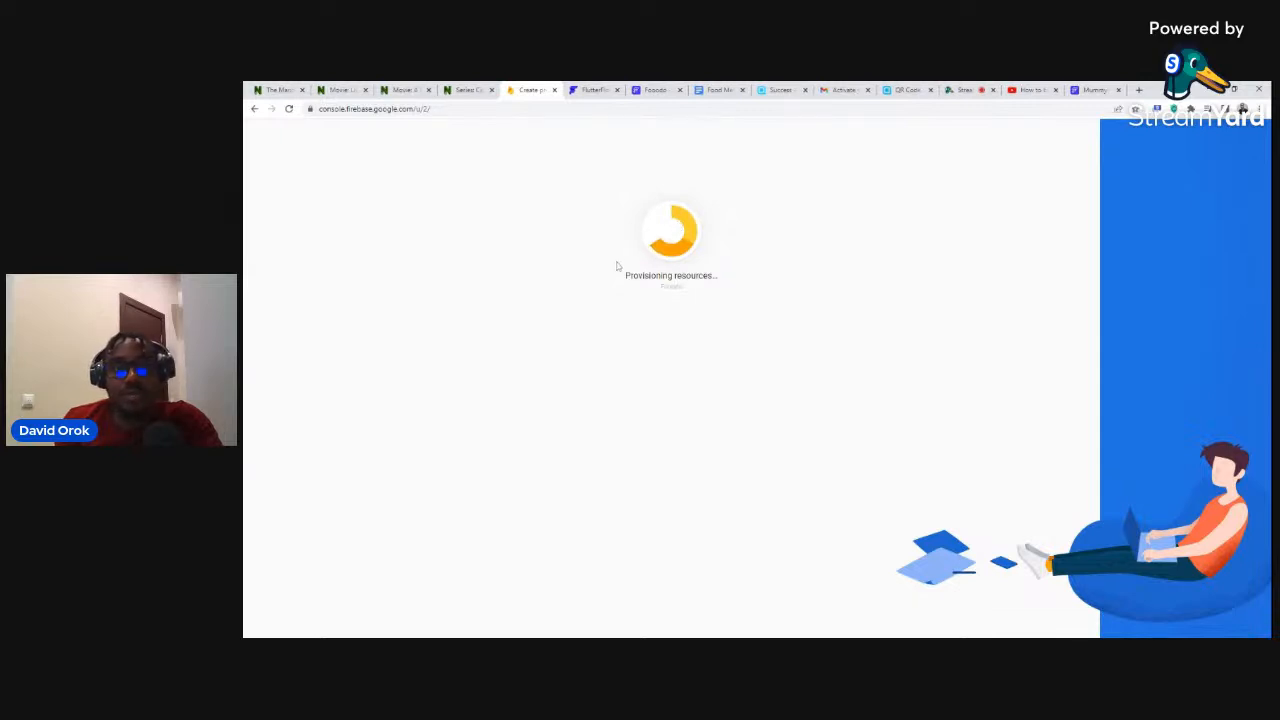
Close the FlutterFlow homepage and bring up the Firebase project ID entry in the Fooodo project setup.
click(590, 89)
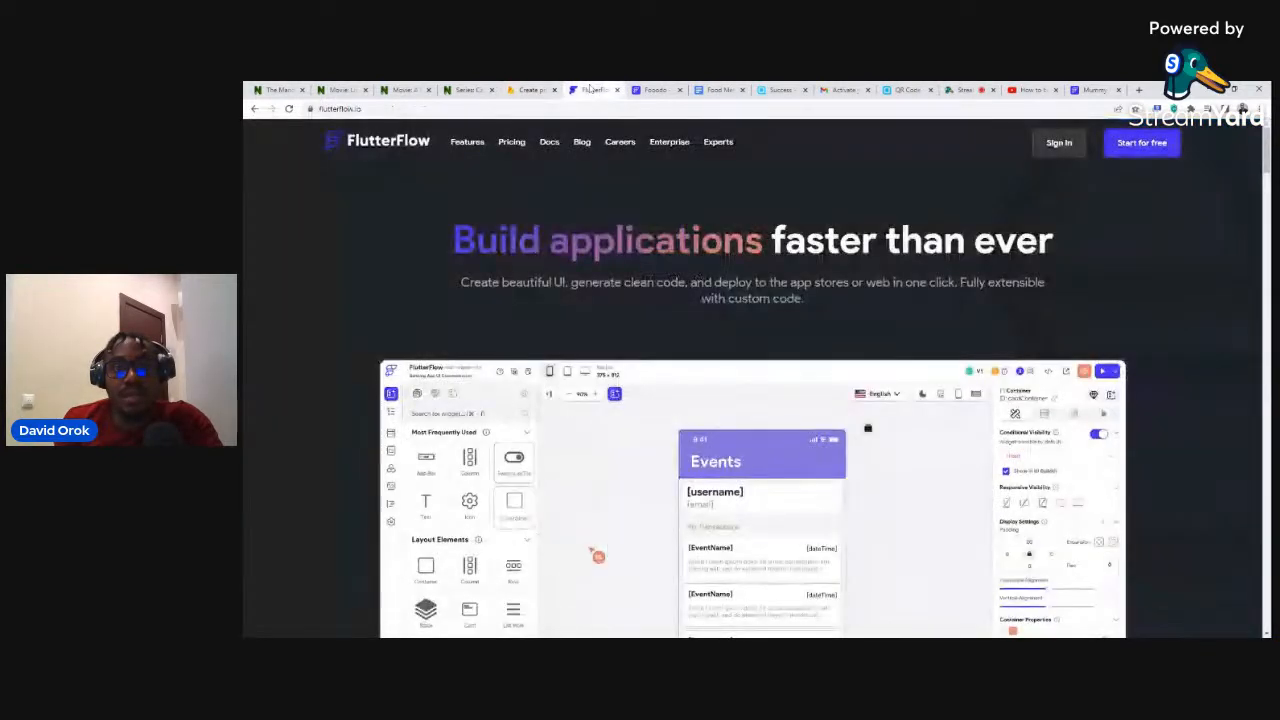
click(616, 89)
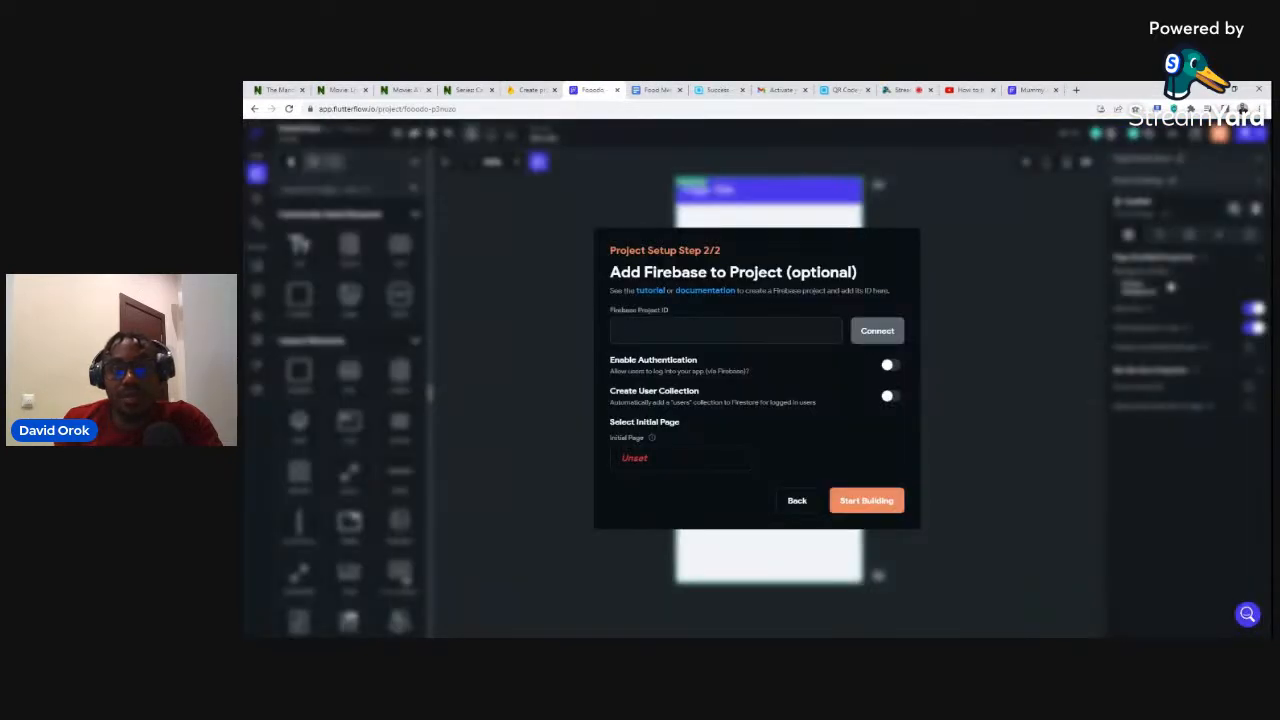
click(646, 325)
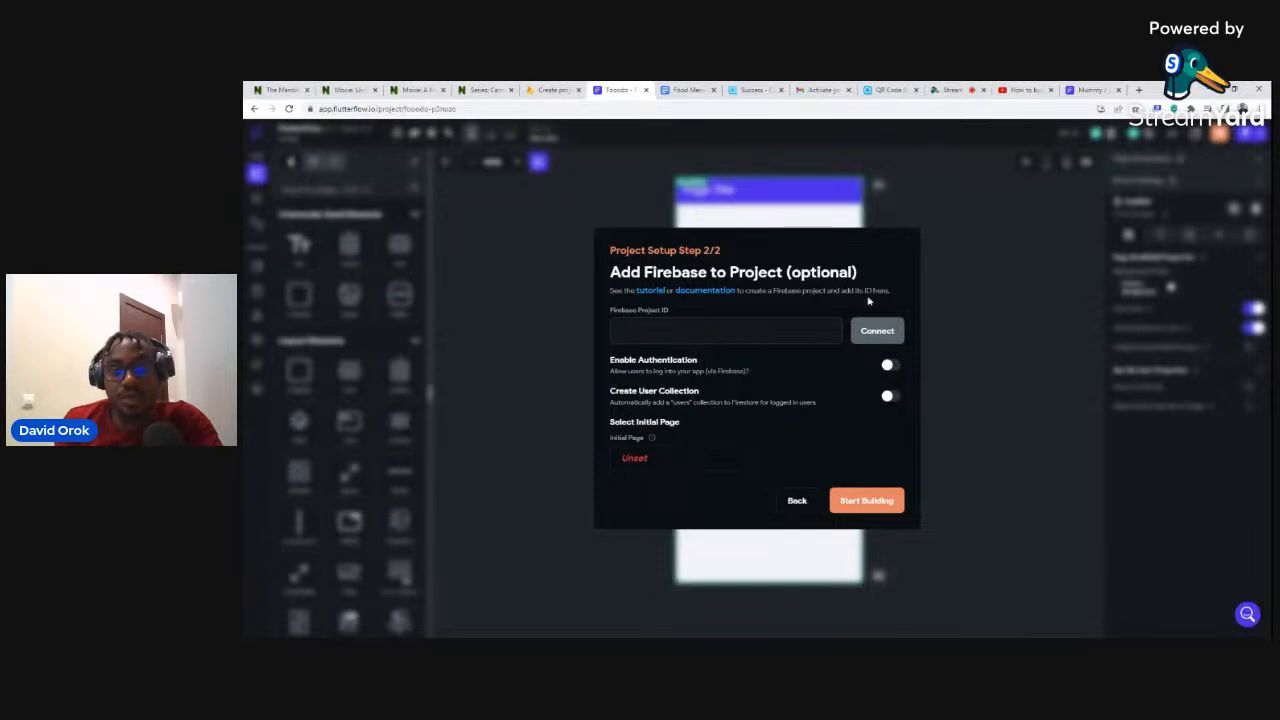
Return to the Firebase console, open the new Fooodo project's settings and copy its project ID.
click(548, 90)
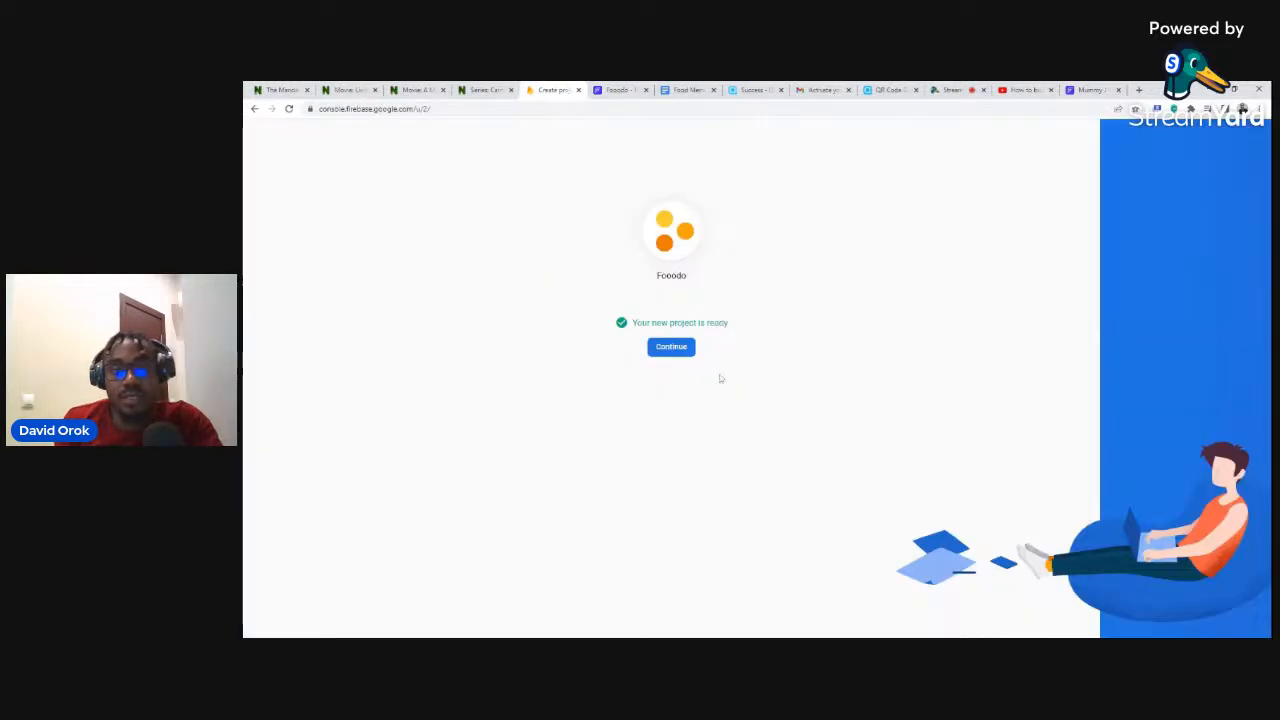
click(672, 348)
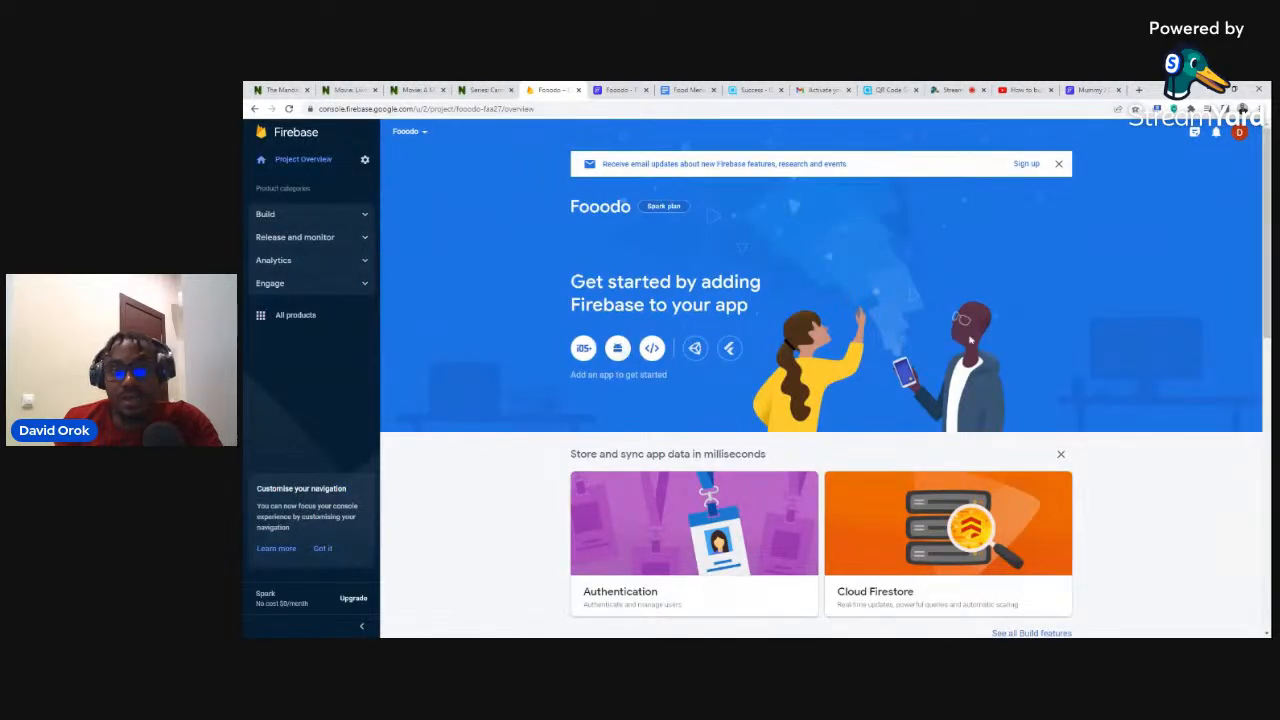
scroll(965, 325, down, 2)
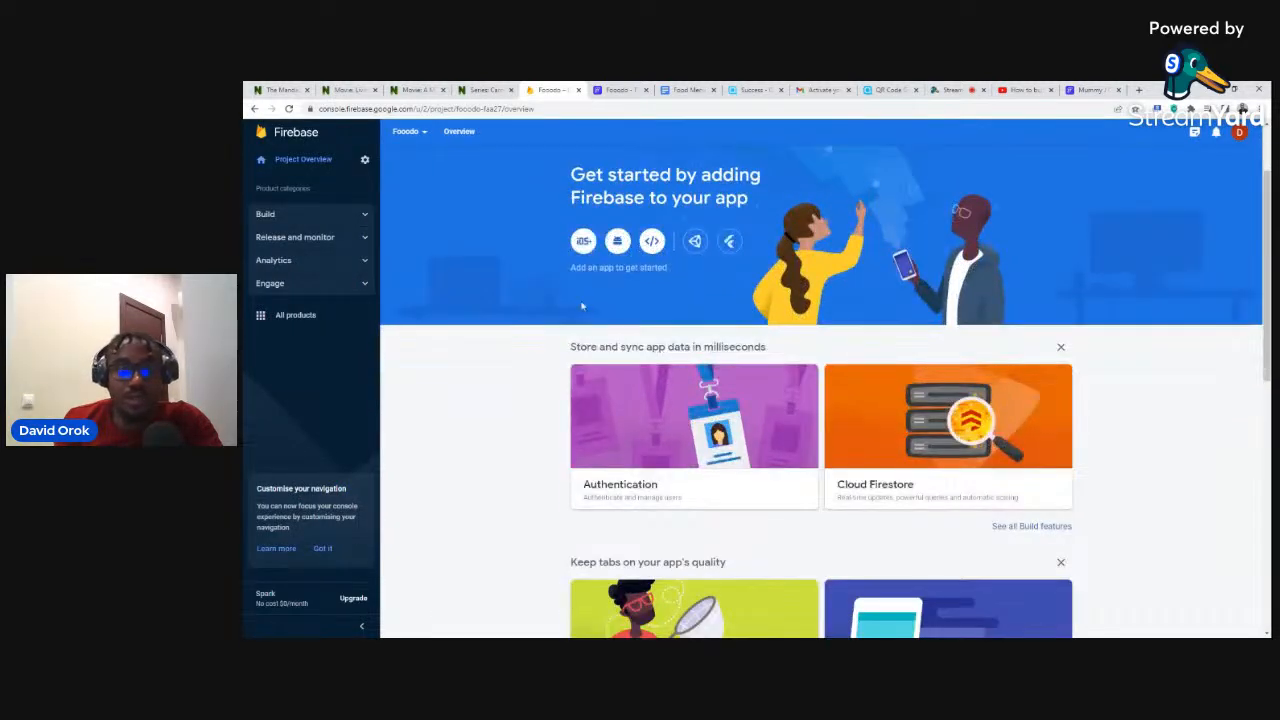
click(365, 161)
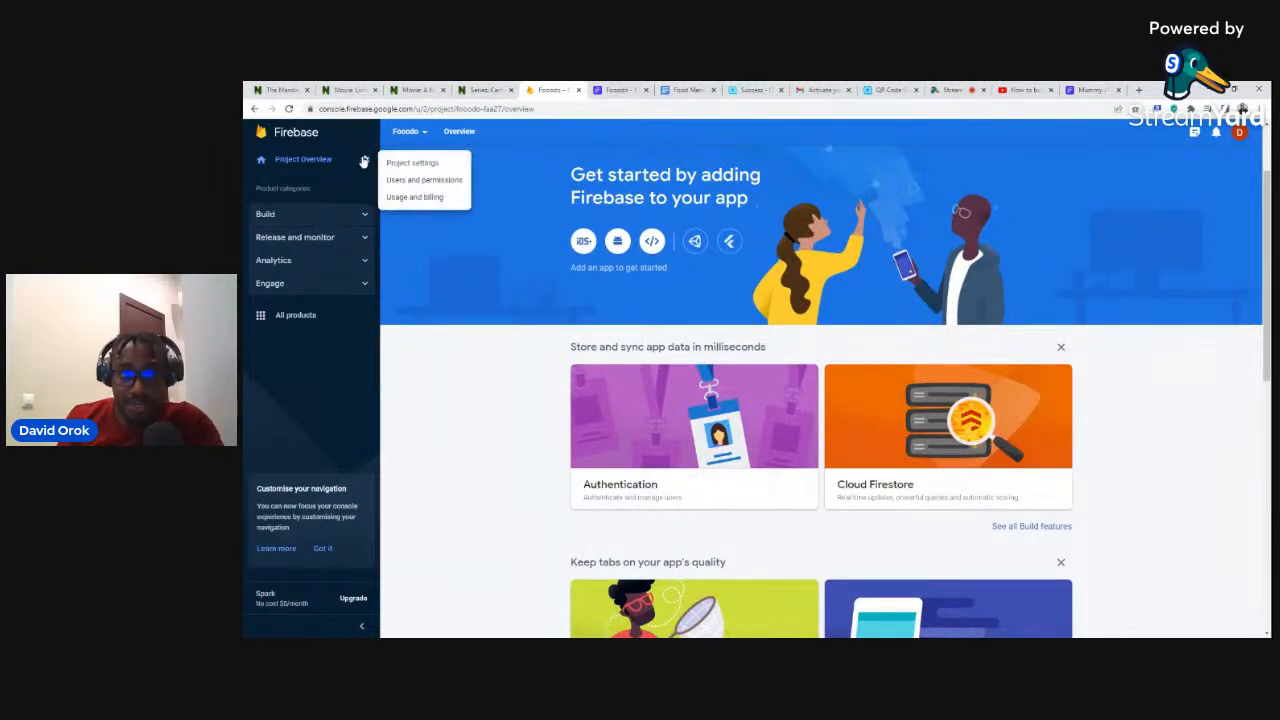
click(430, 165)
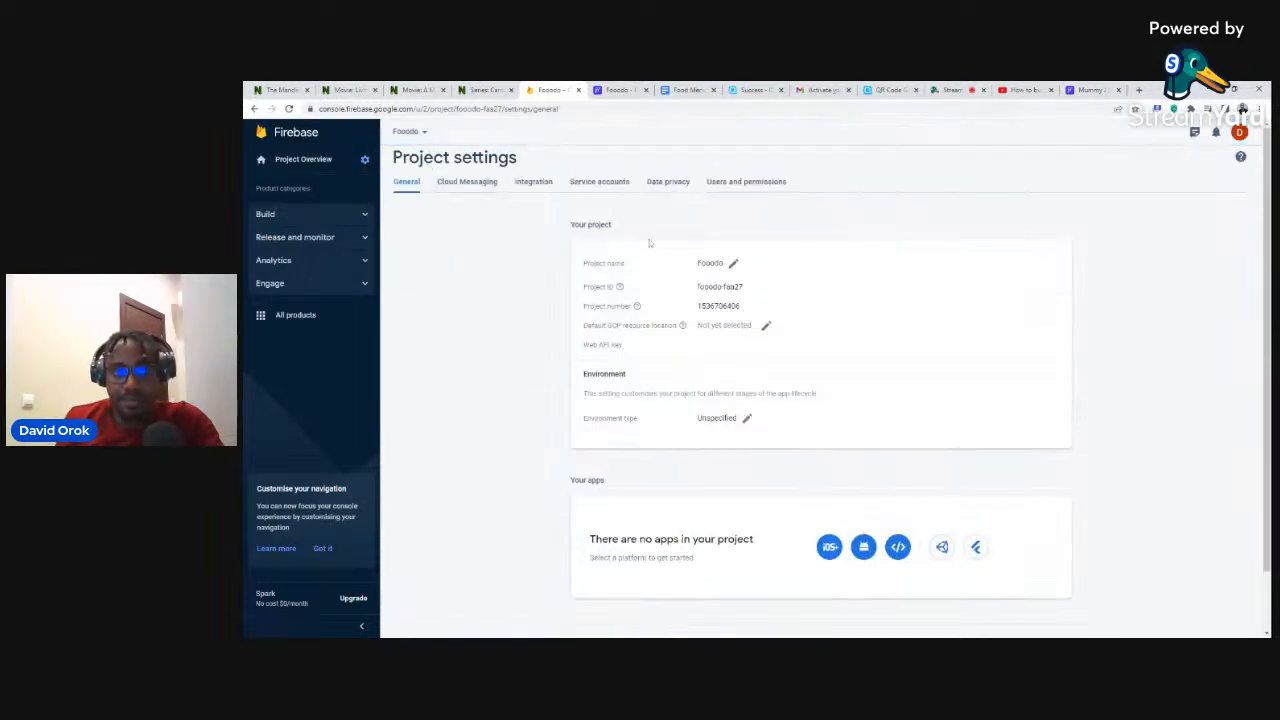
drag(743, 287, 697, 287)
key(ctrl+c)
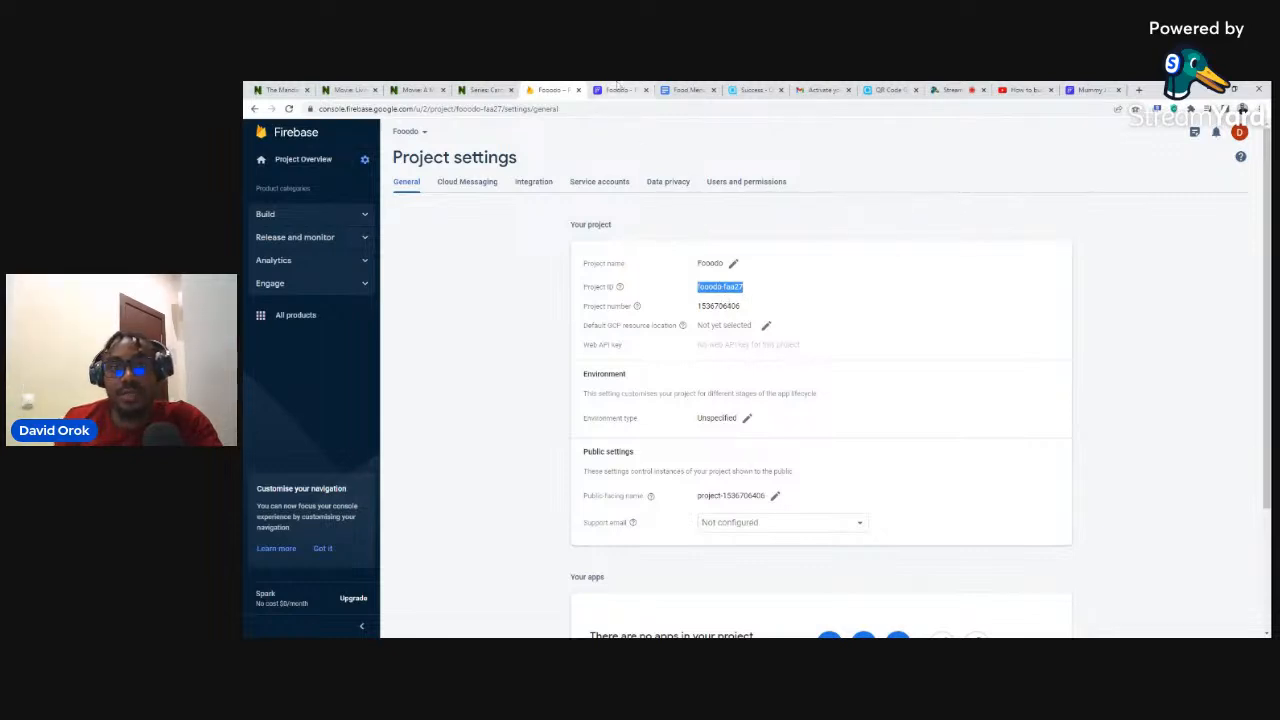
Switch to FlutterFlow, enter fooodo-faa27 as the Firebase project ID and try to connect.
key(ctrl+Tab)
key(ctrl+v)
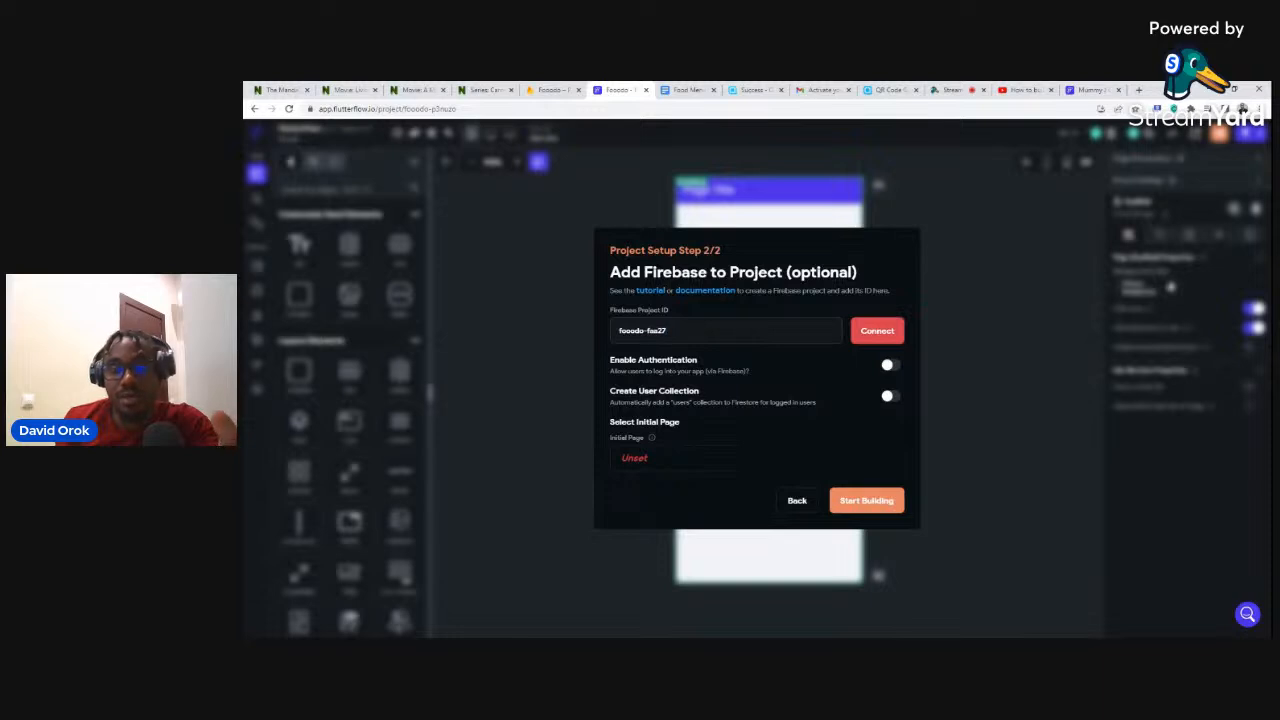
click(873, 331)
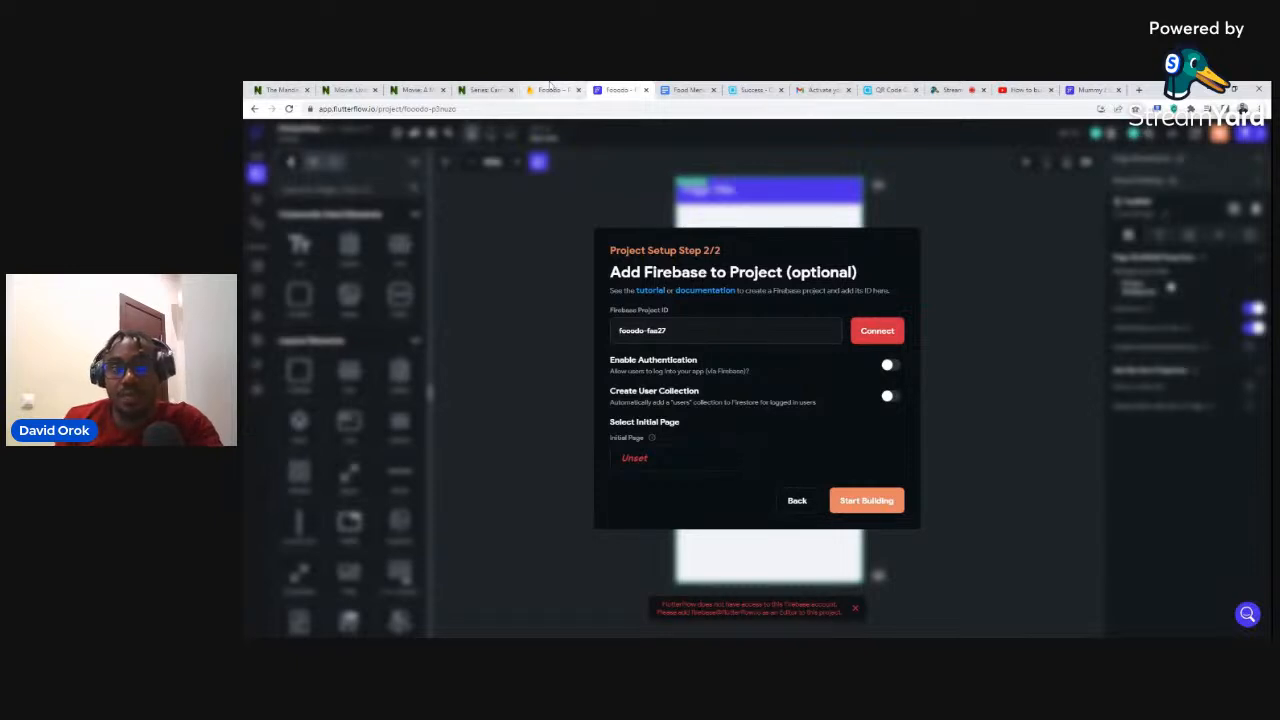
Add FlutterFlow's Firebase e-mail address as a member of the Fooodo Firebase project with the Editor role.
click(550, 87)
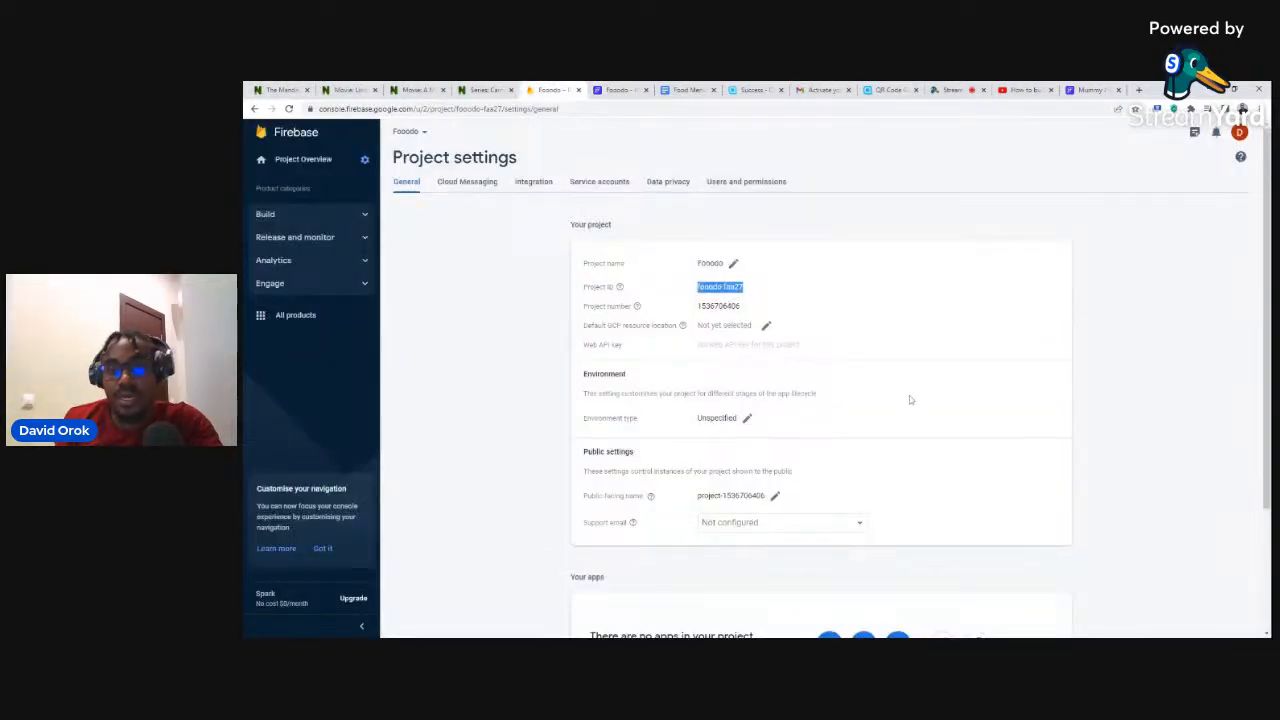
click(731, 186)
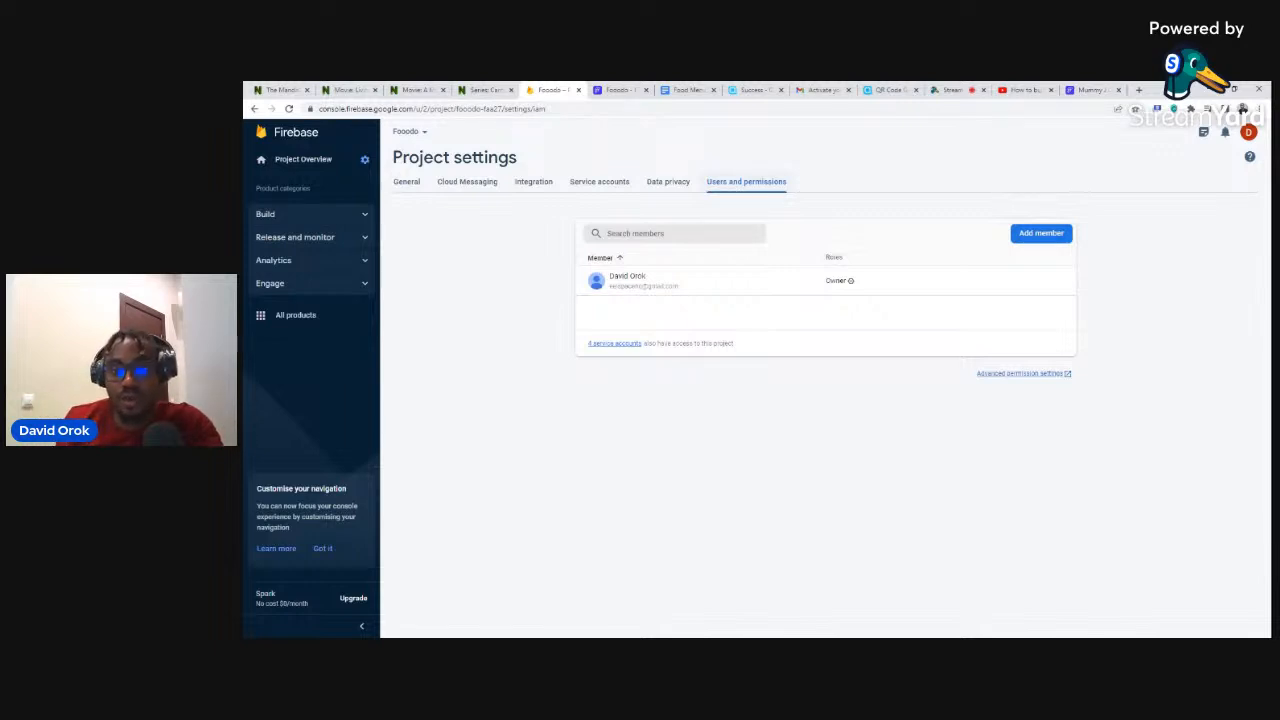
click(1040, 234)
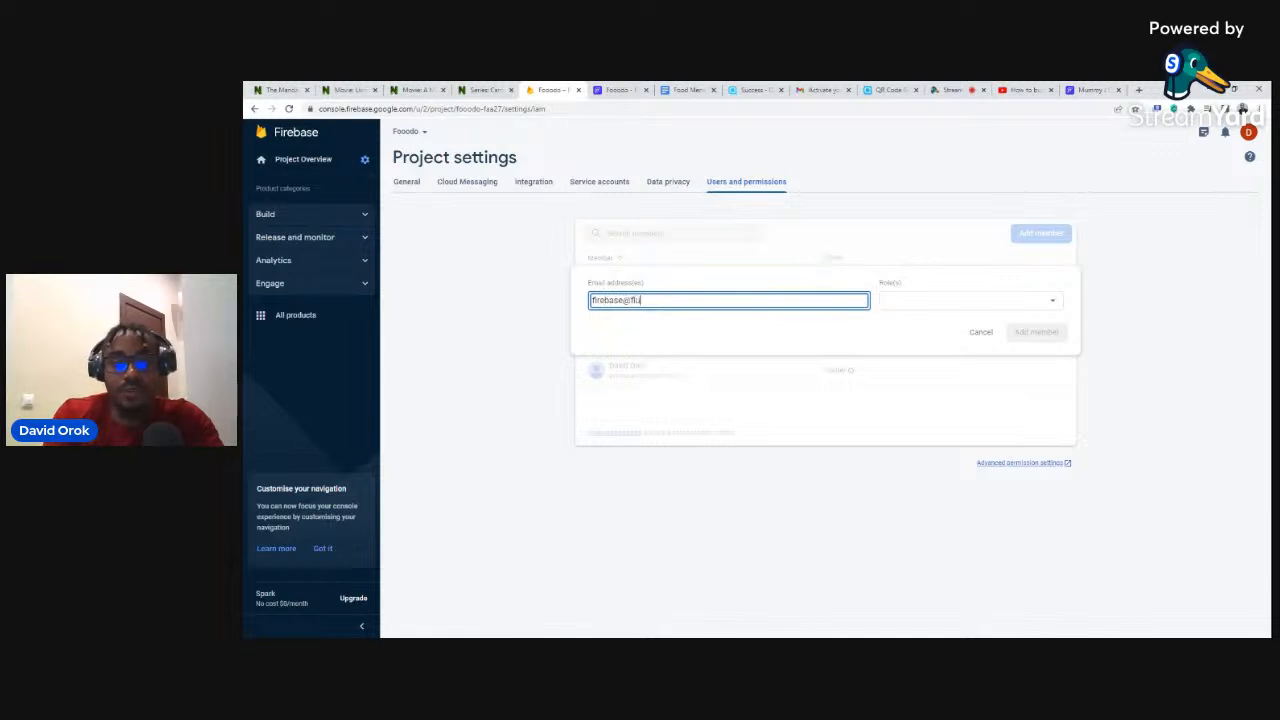
text(tterflow.io)
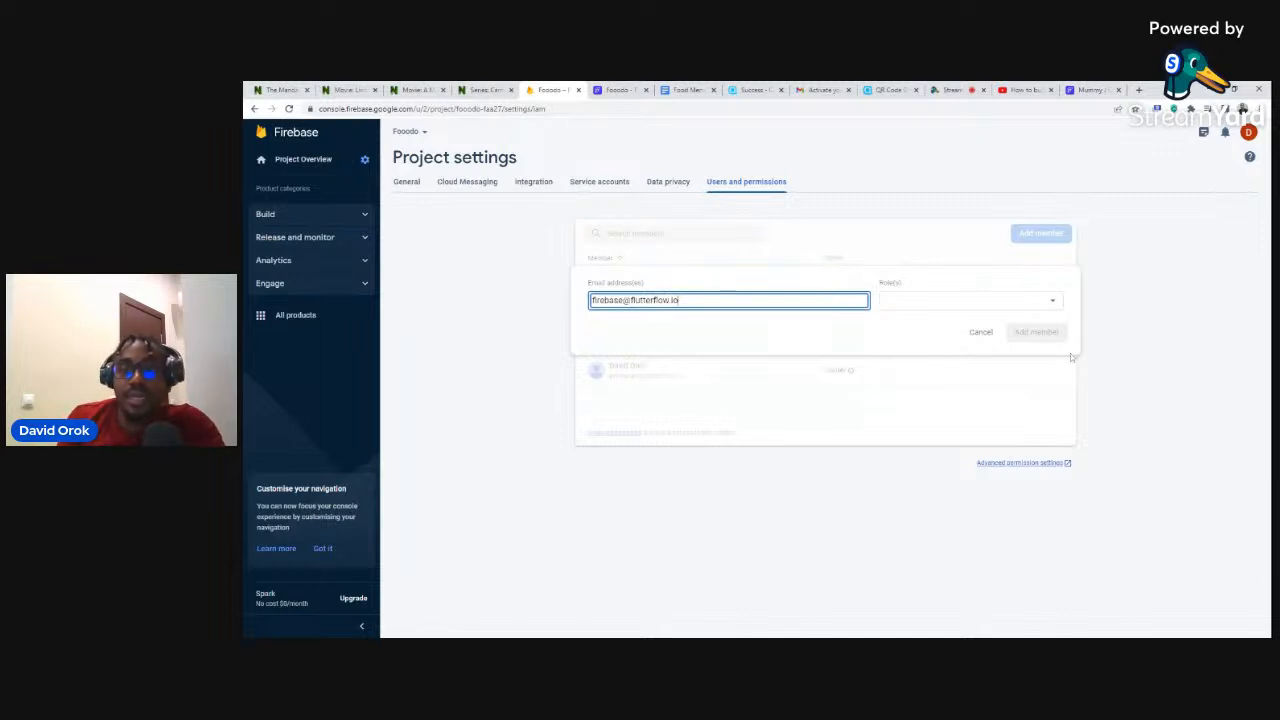
click(937, 305)
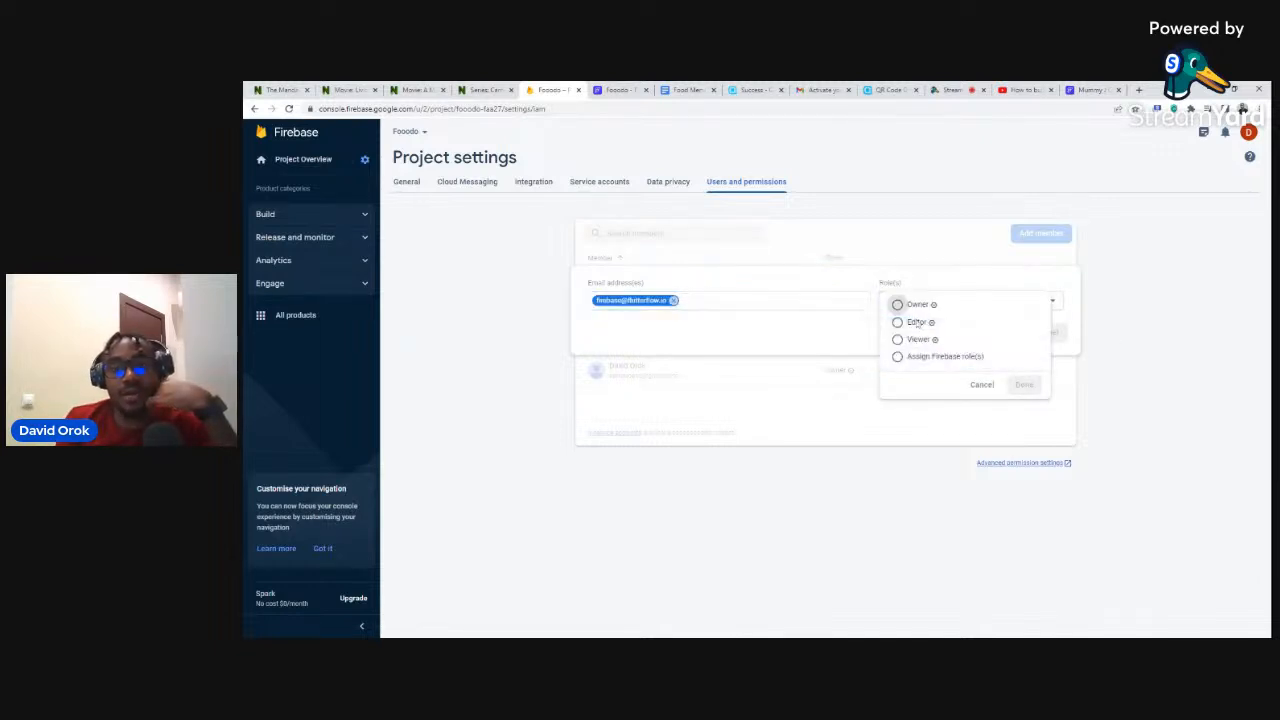
click(898, 323)
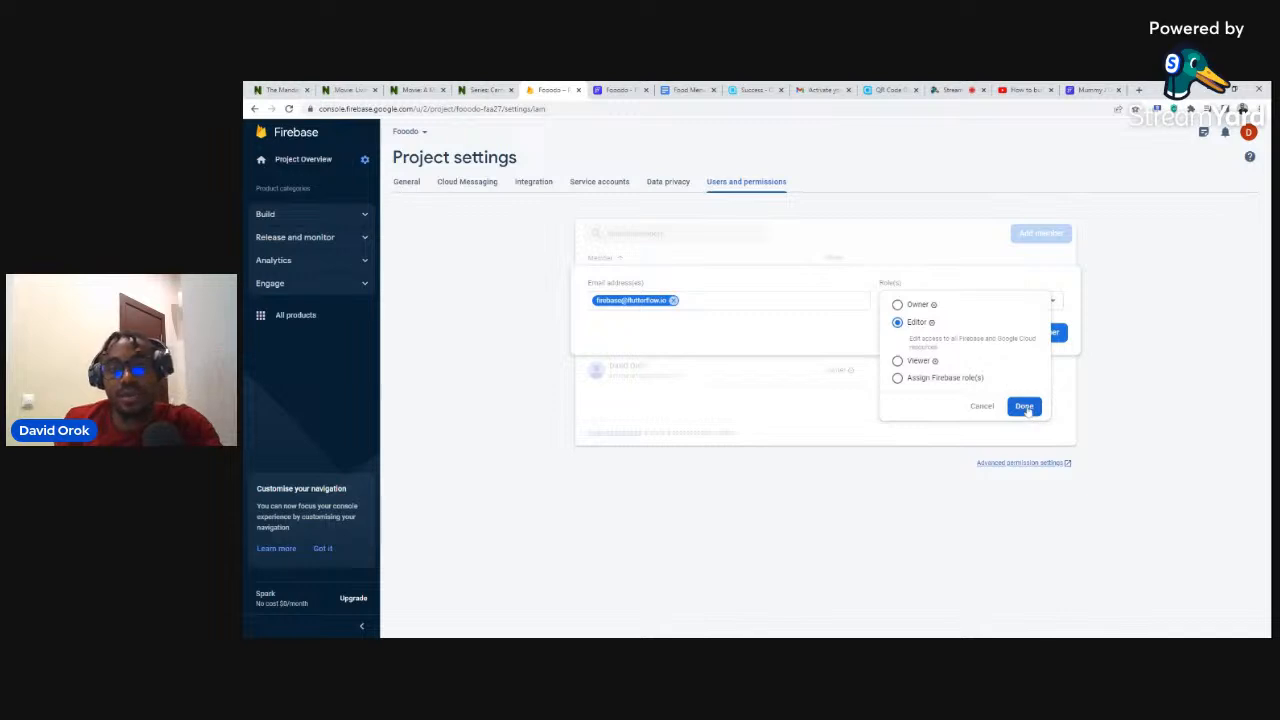
click(1025, 407)
click(1036, 333)
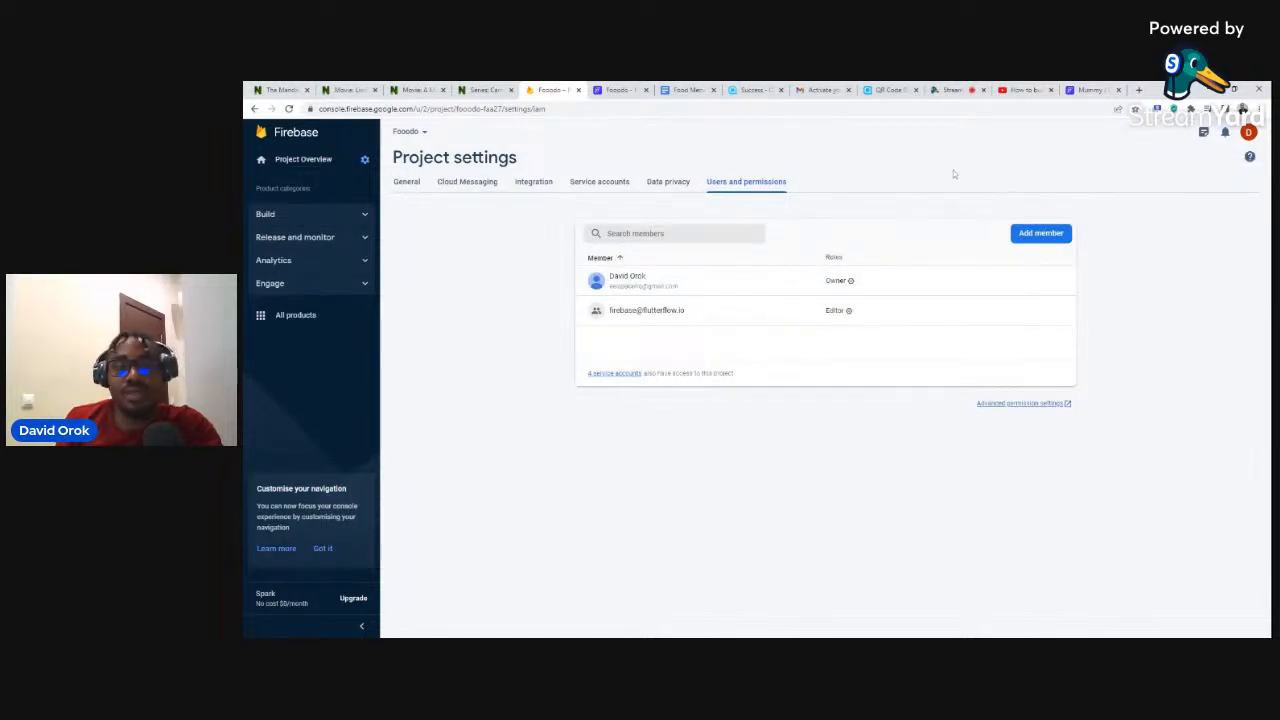
Review the Firebase project ID in the general project settings and revisit the project's users and permissions.
click(364, 160)
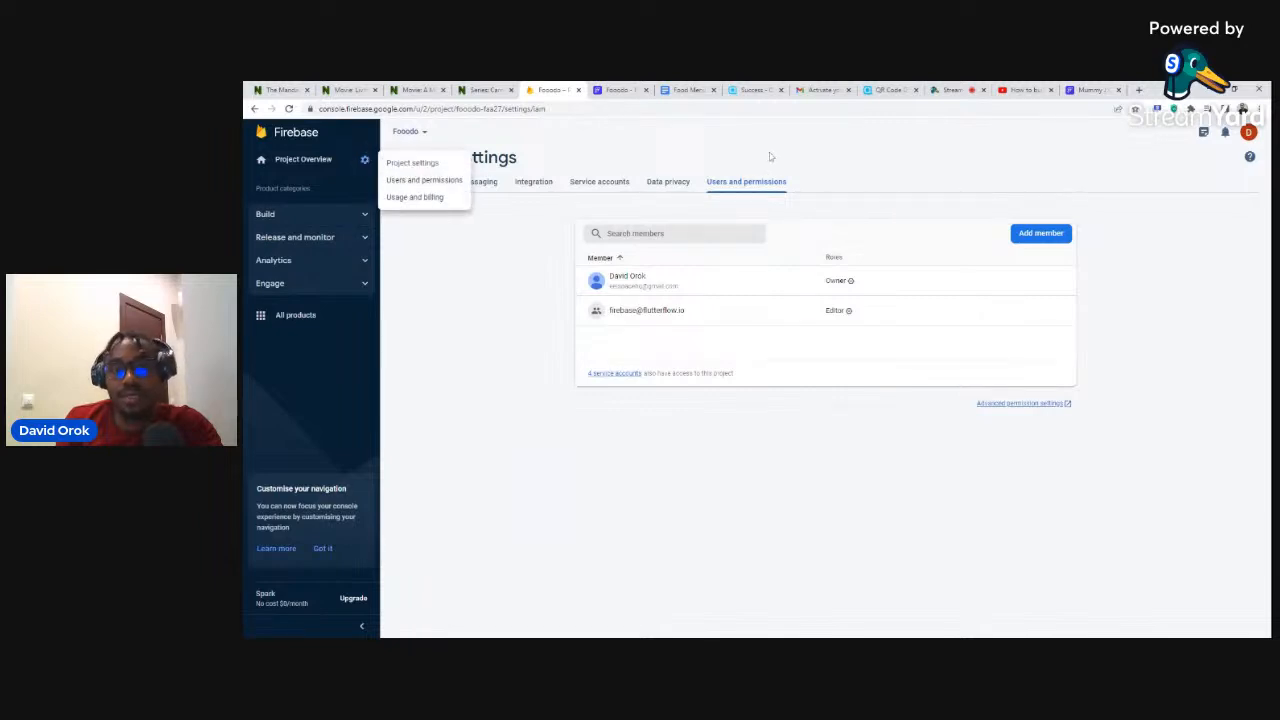
click(412, 166)
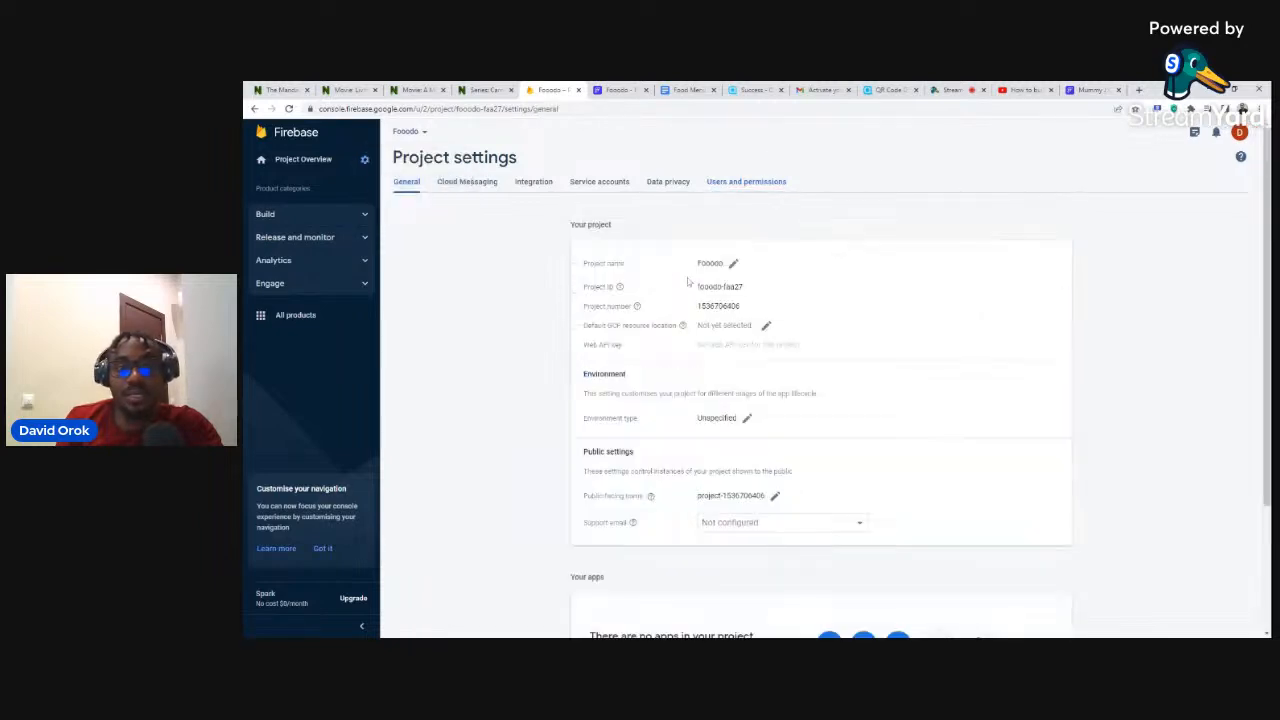
drag(697, 287, 762, 288)
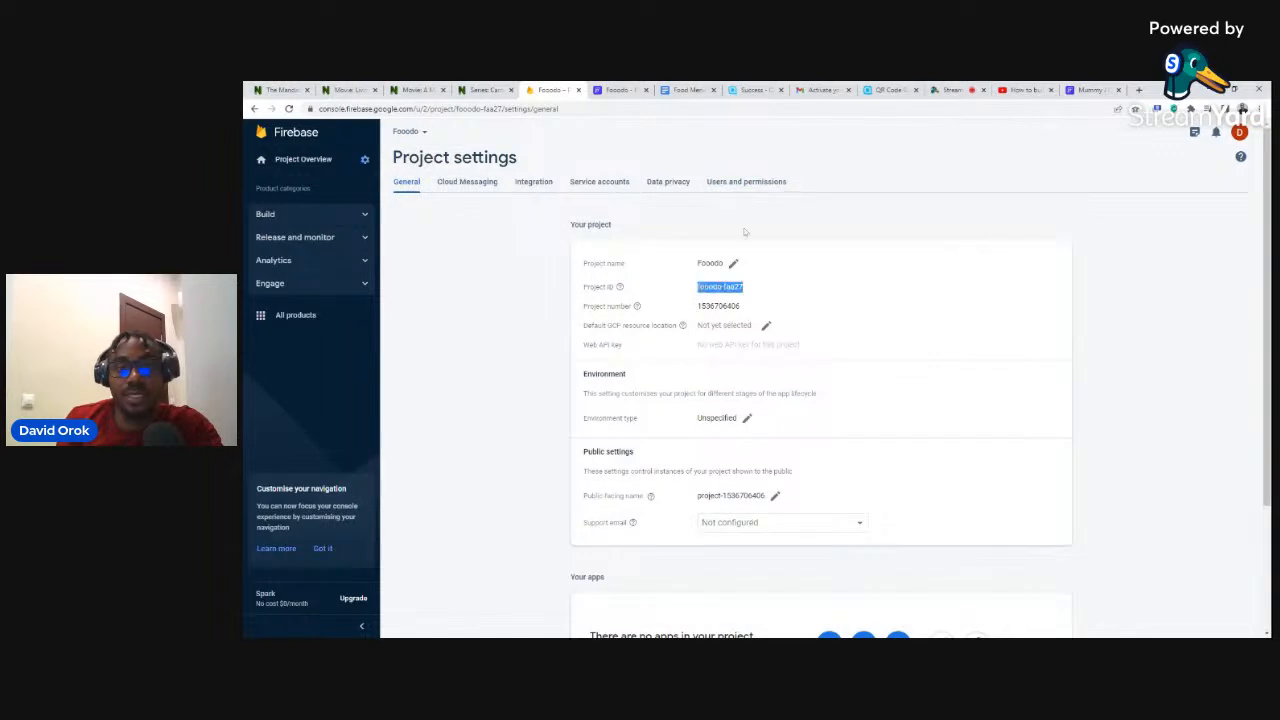
click(729, 183)
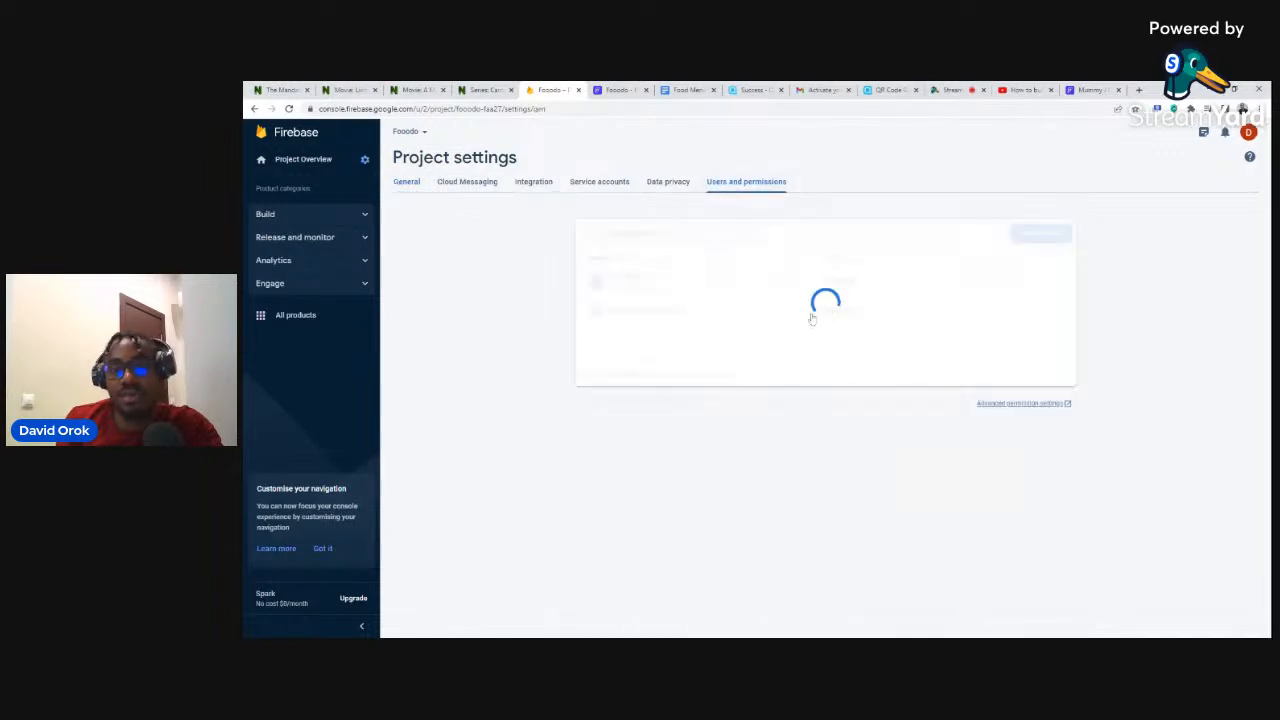
Connect FlutterFlow to the Firebase project fooodo-faa27, enabling authentication and automatic creation of the user collection.
click(614, 89)
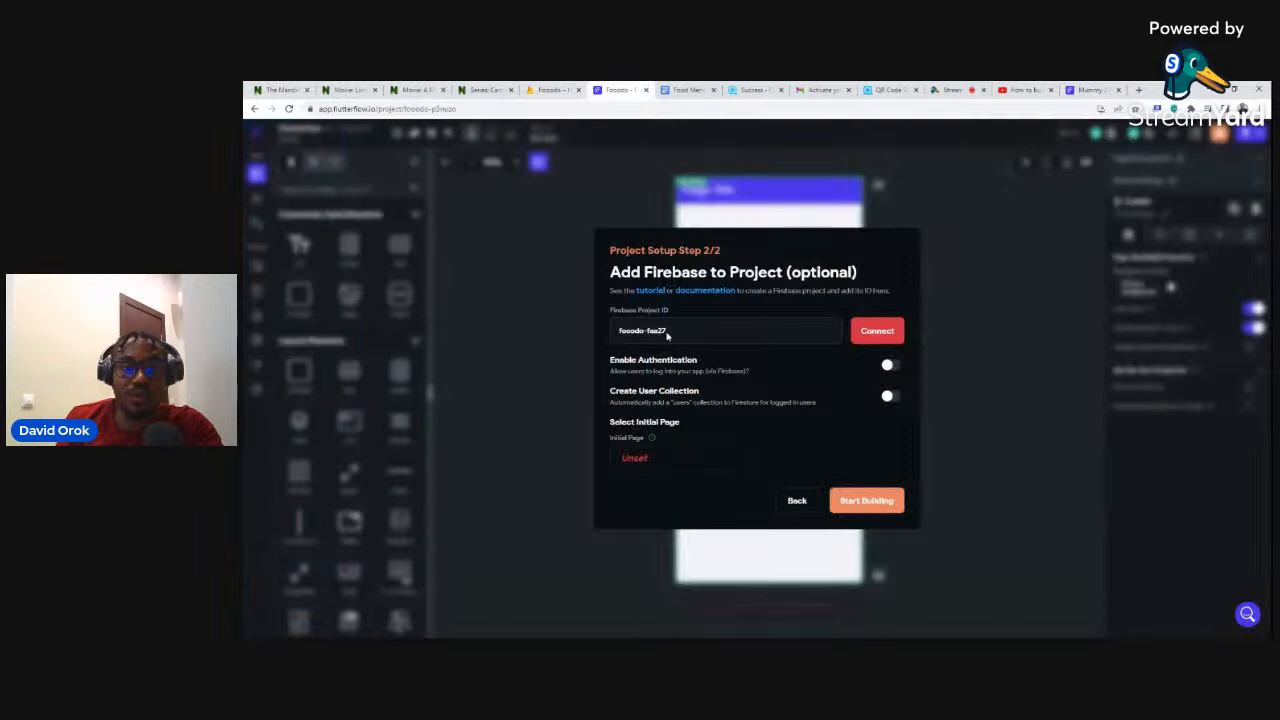
click(880, 332)
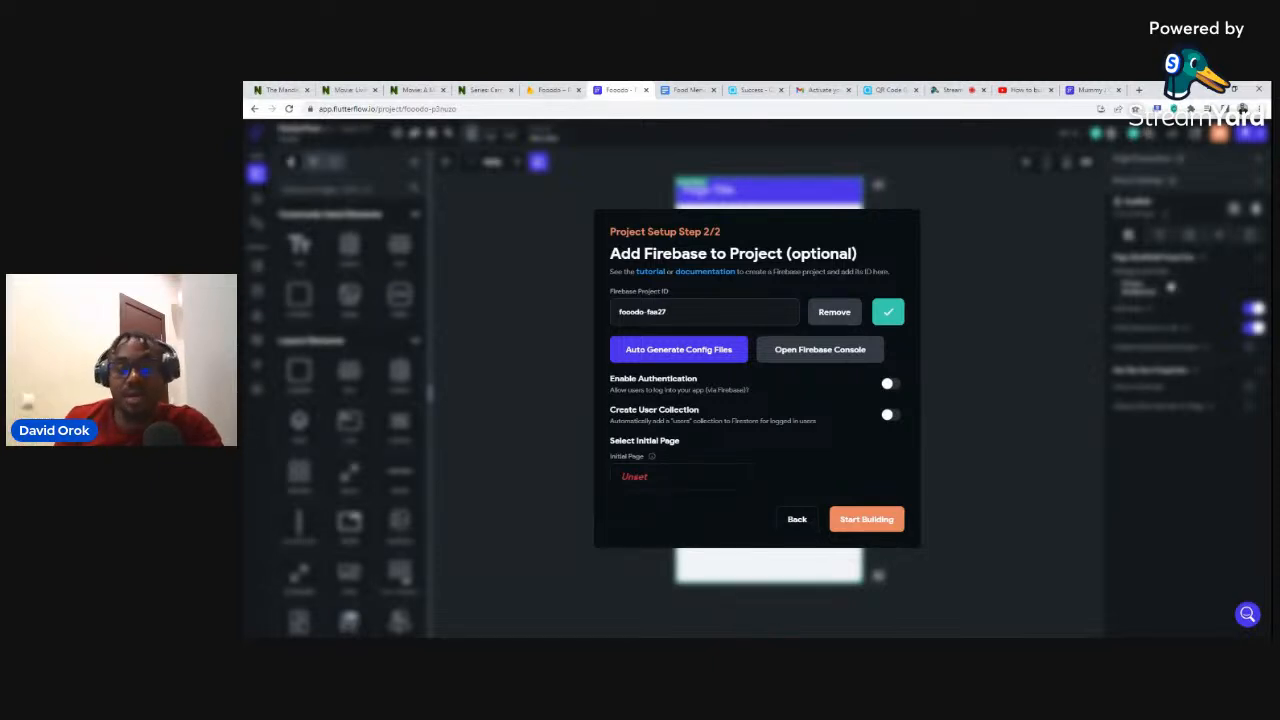
click(890, 385)
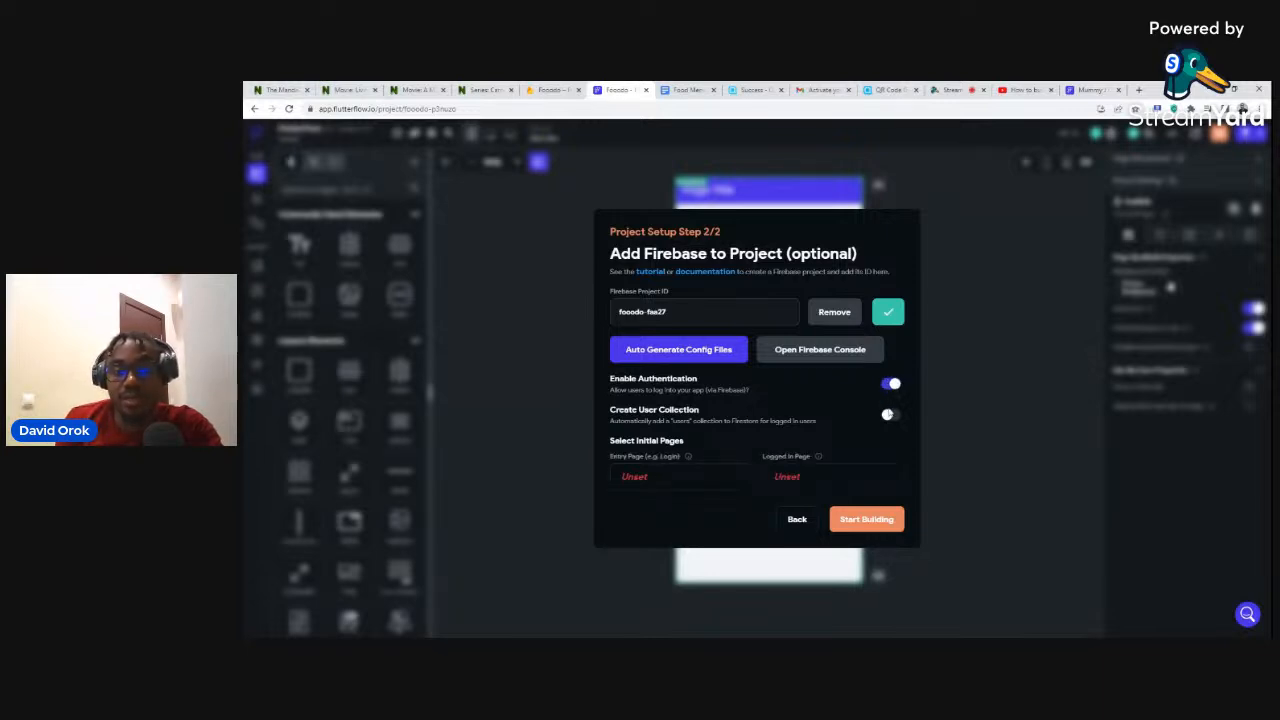
click(889, 414)
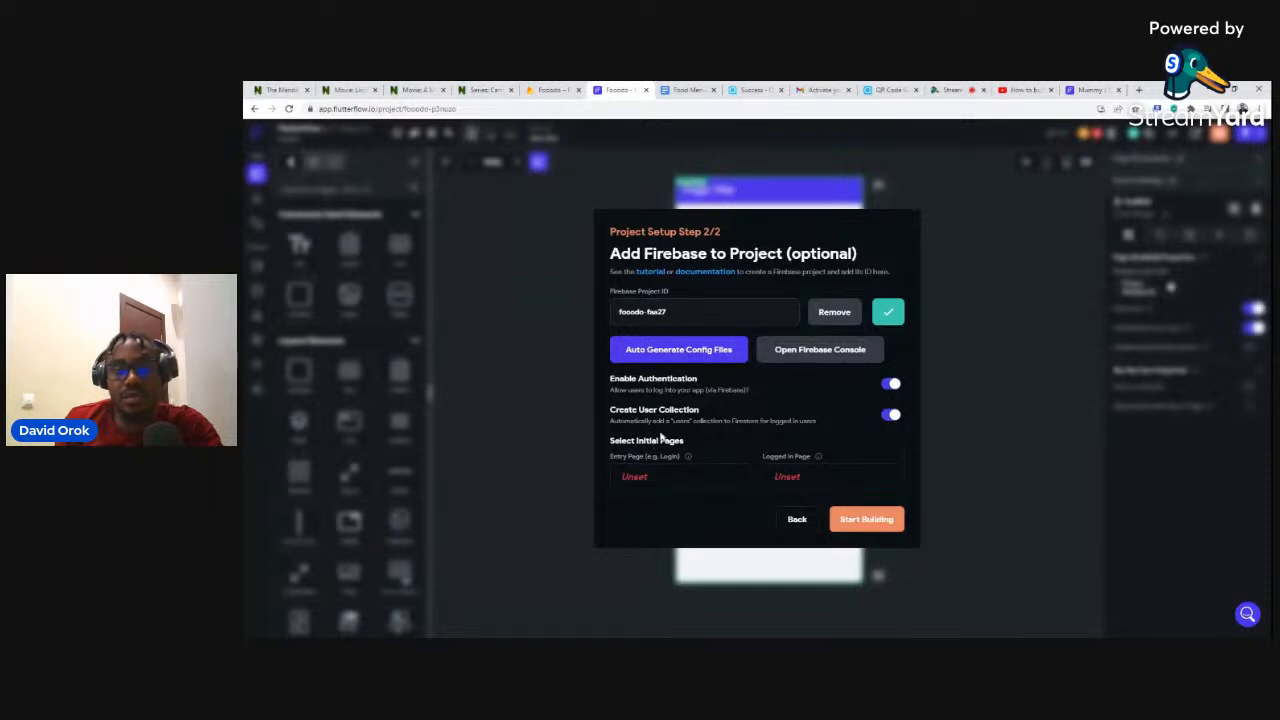
Generate the Firebase config files for package com.mycompany.fooodo with the project nickname Fooodo.
click(669, 352)
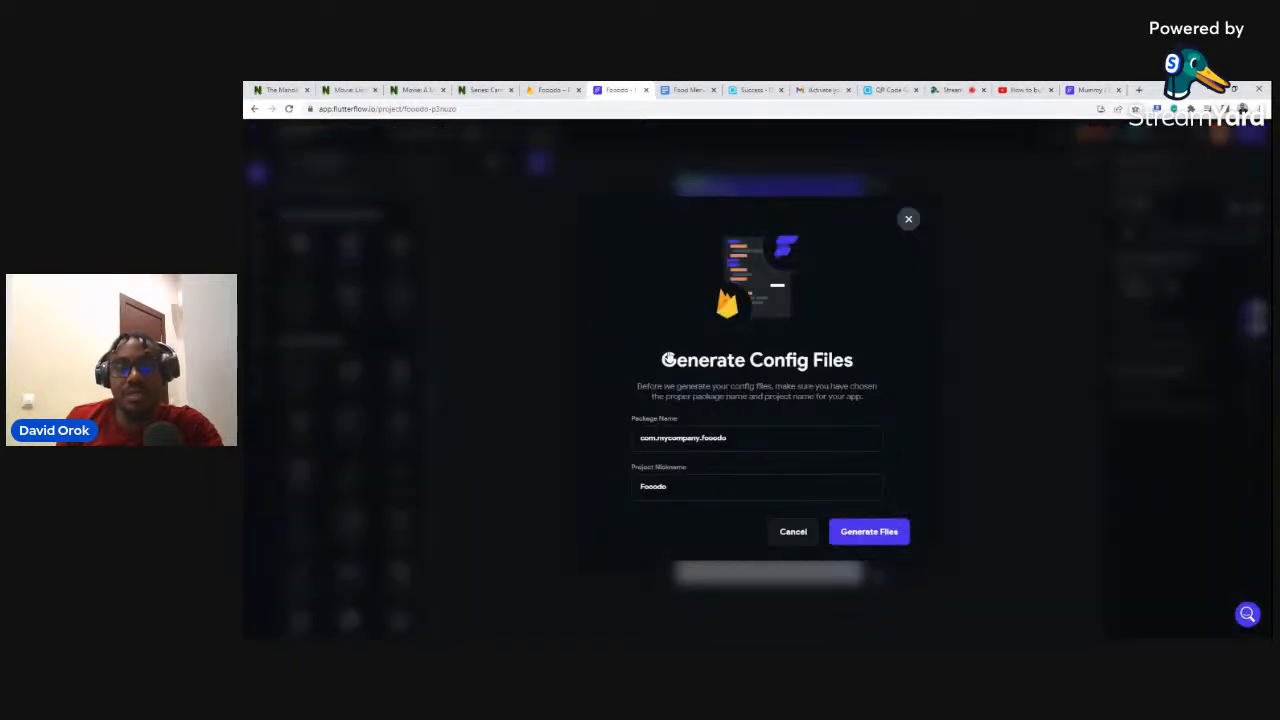
click(861, 535)
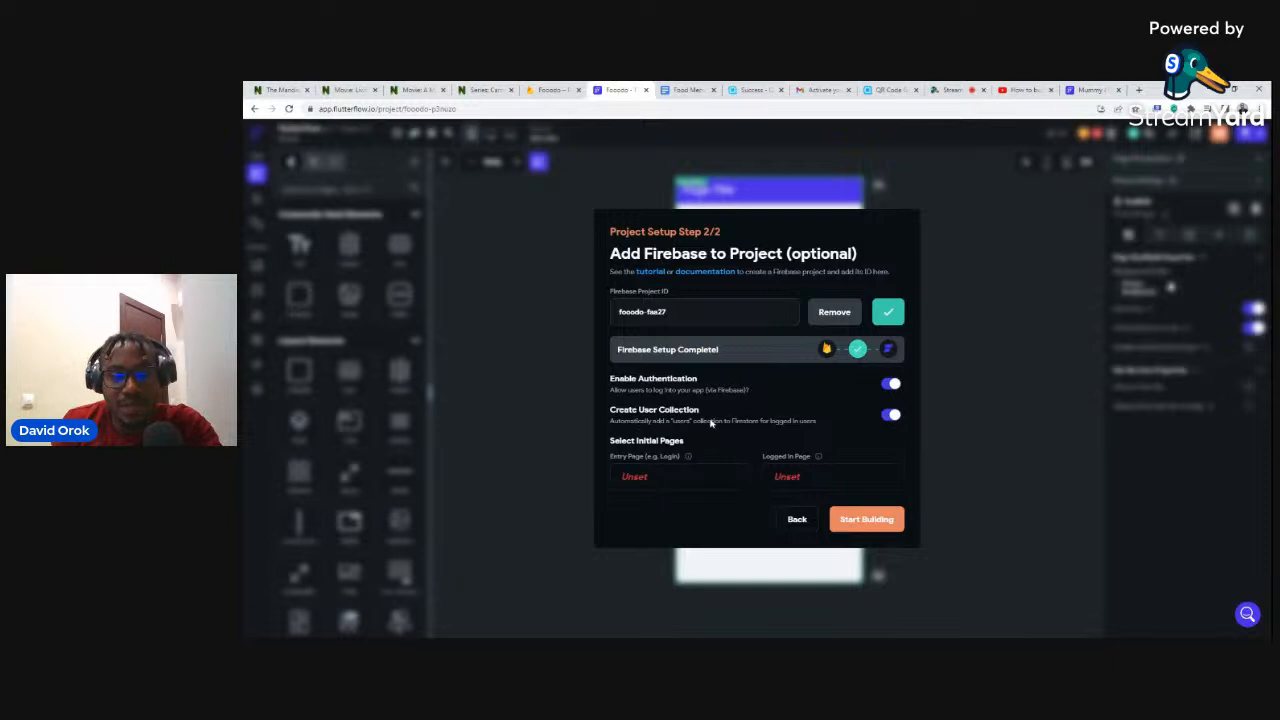
Create the entry page named home from the userList Tabs list template, using the project's own theme.
click(632, 477)
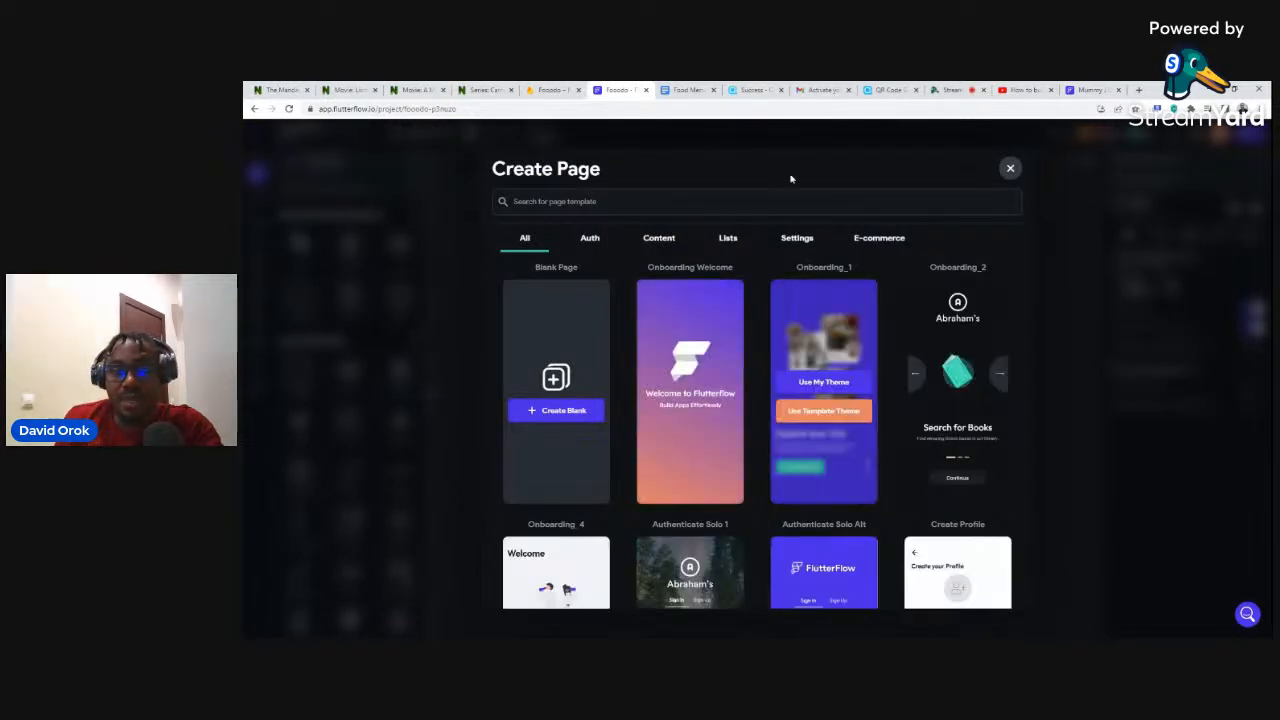
click(728, 240)
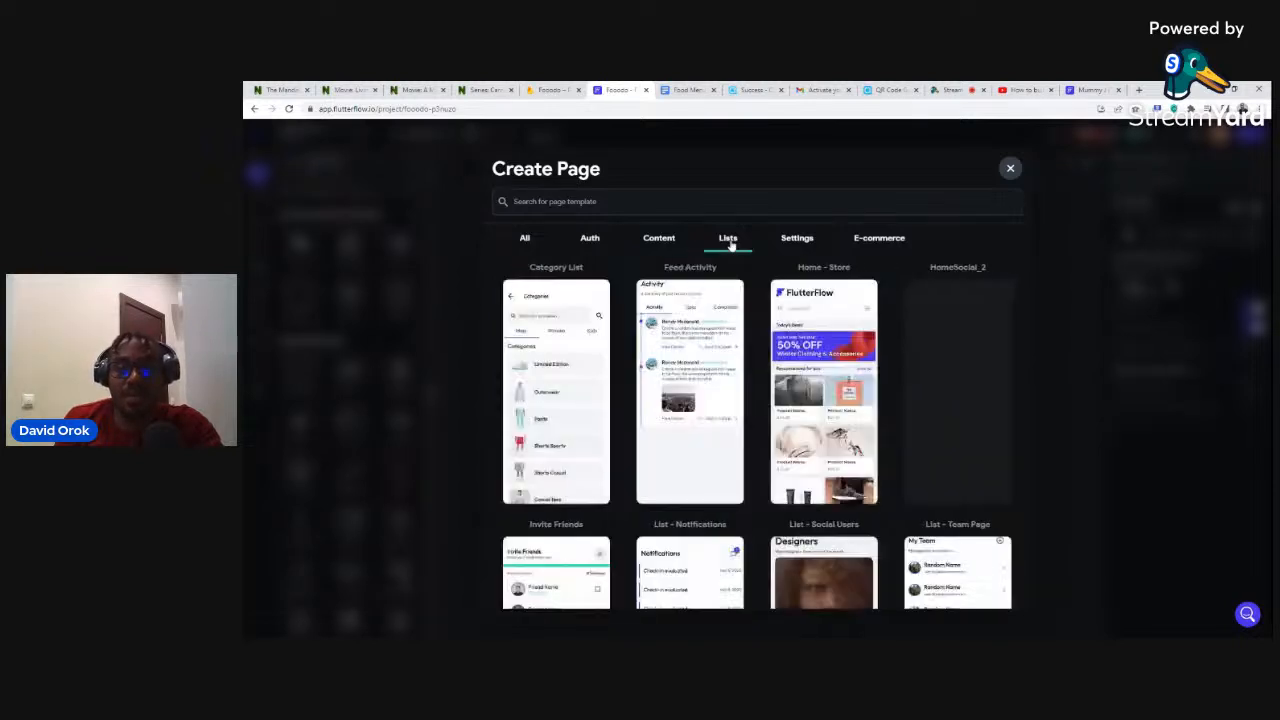
scroll(766, 348, down, 8)
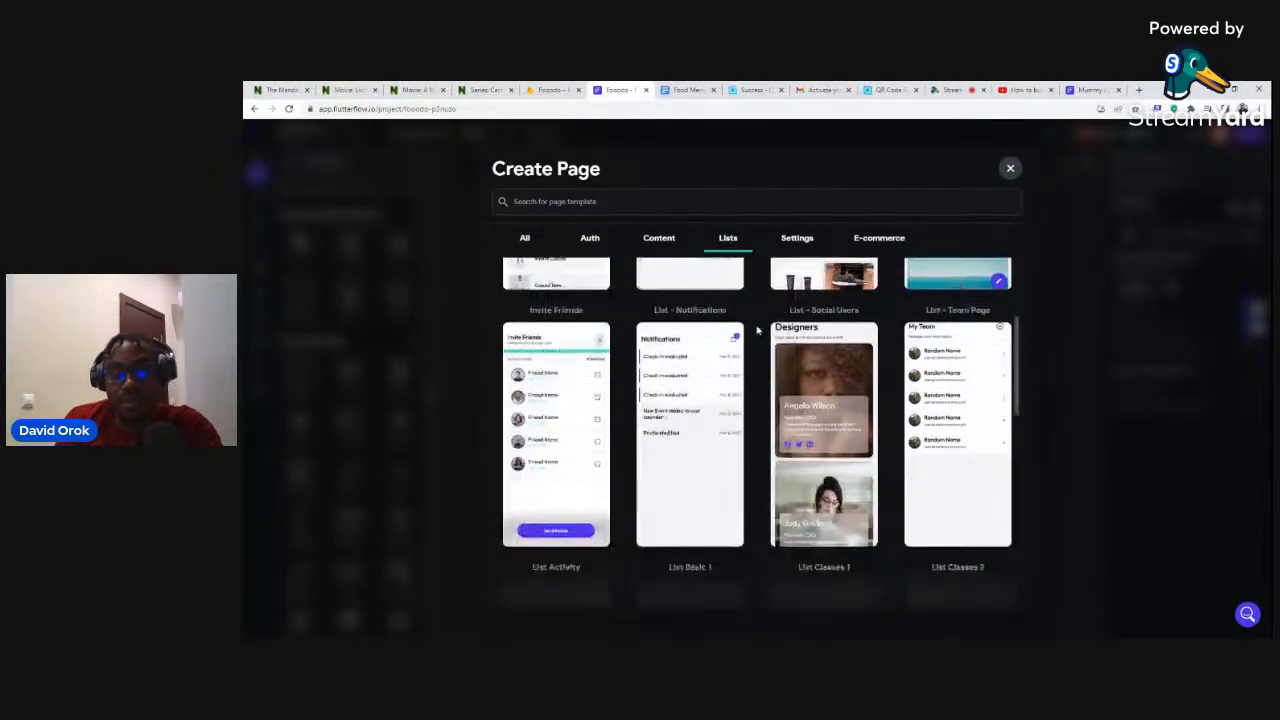
scroll(763, 325, down, 1)
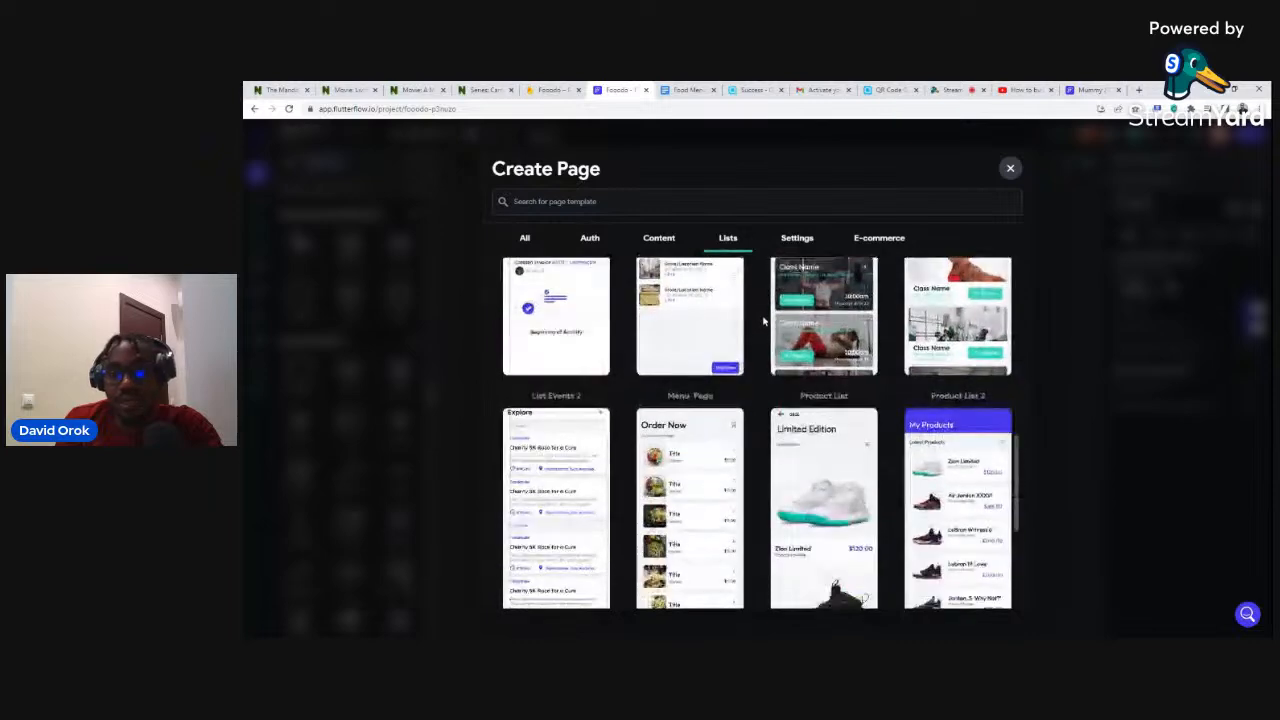
scroll(760, 319, down, 3)
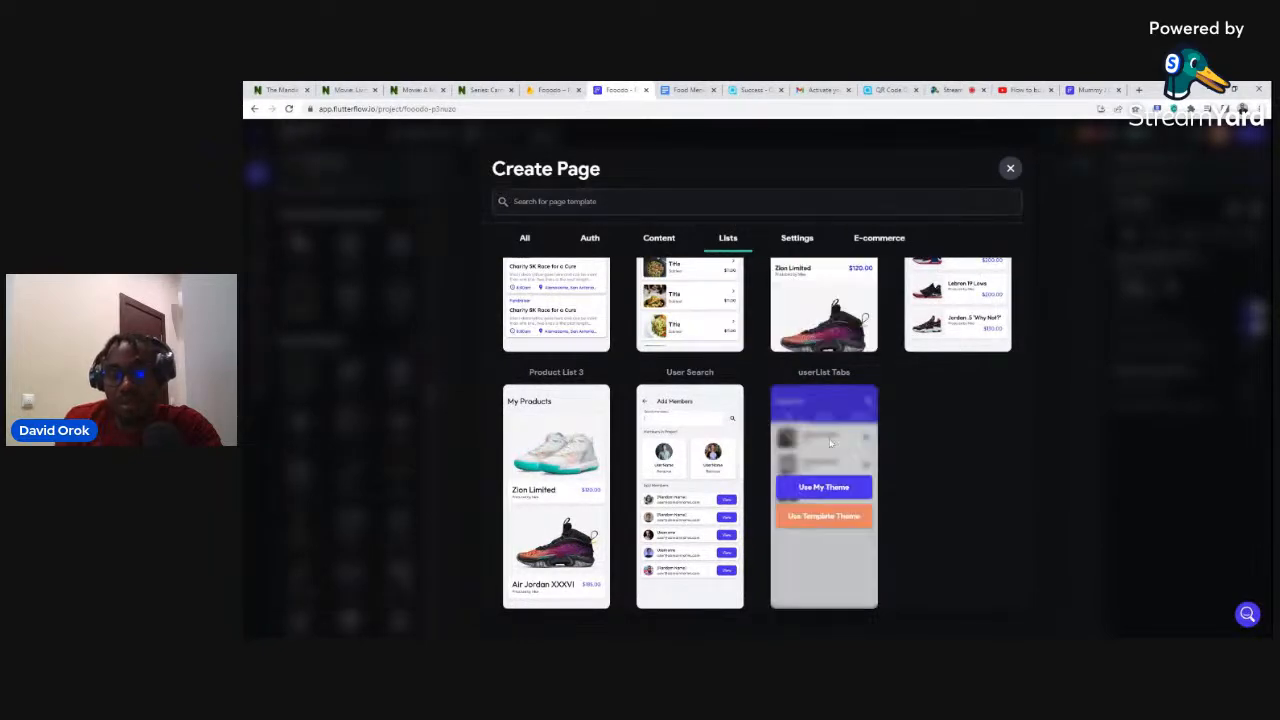
mouse_move(818, 410)
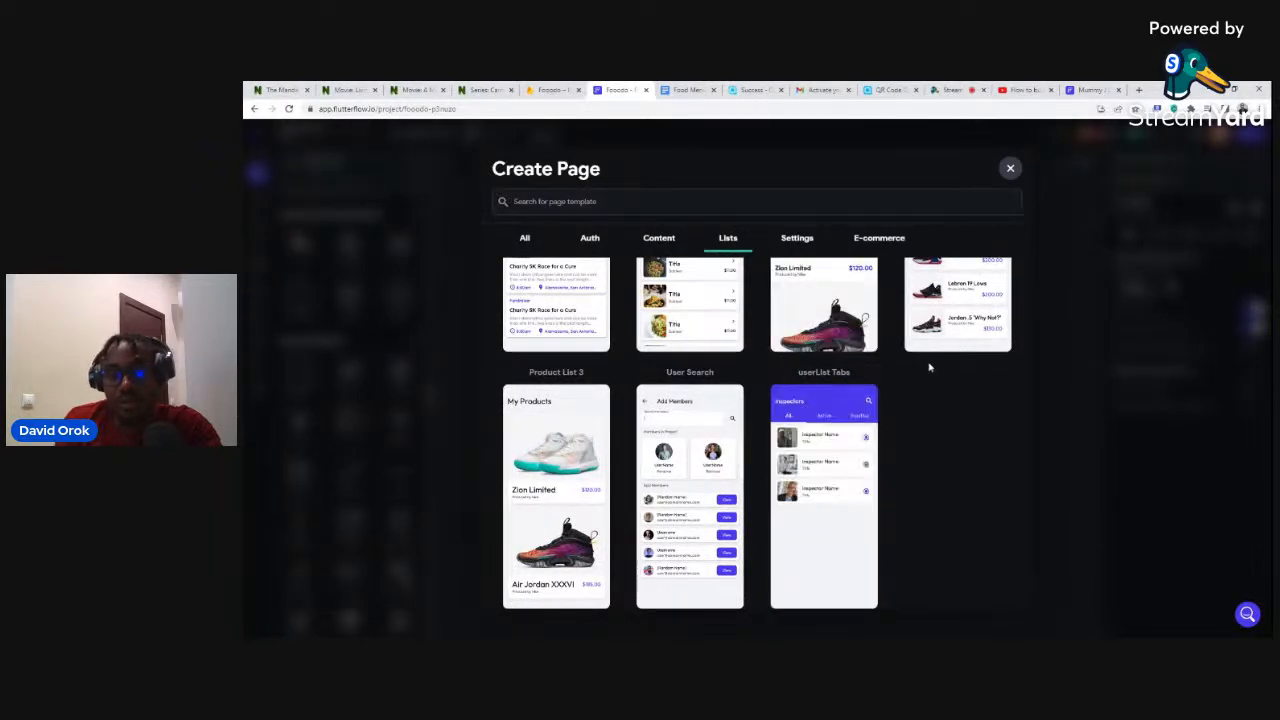
mouse_move(824, 445)
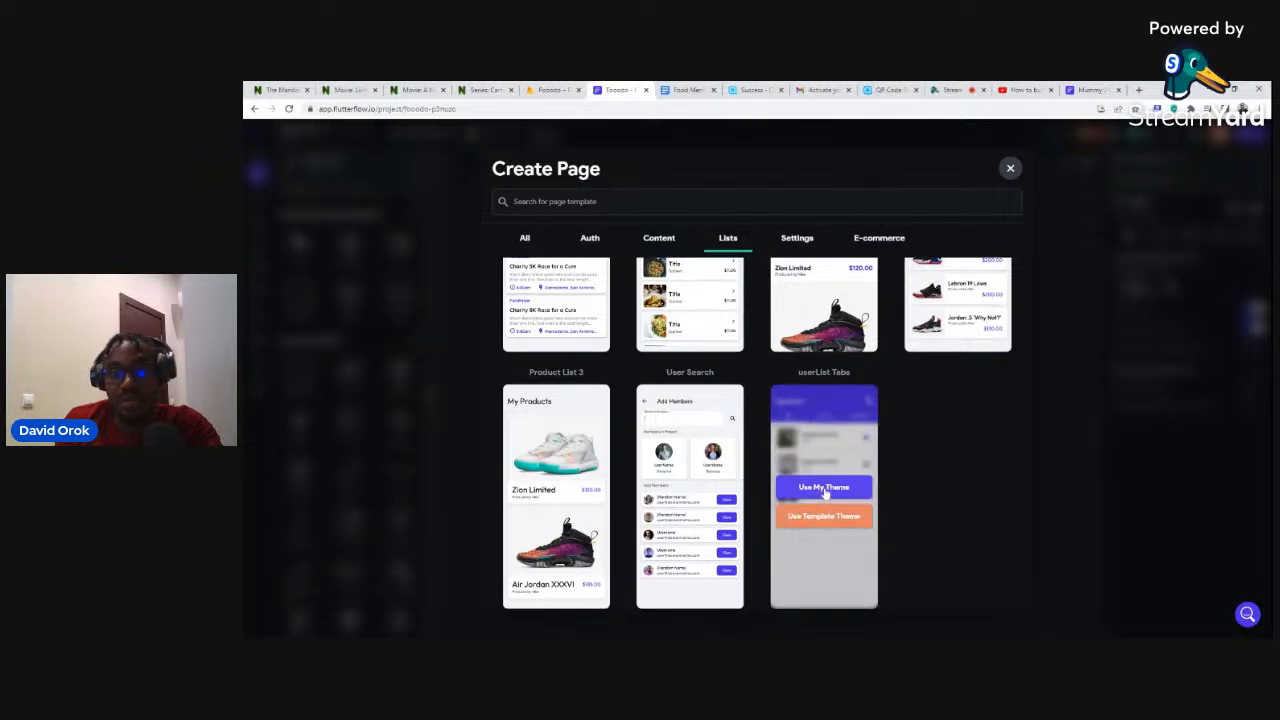
click(824, 488)
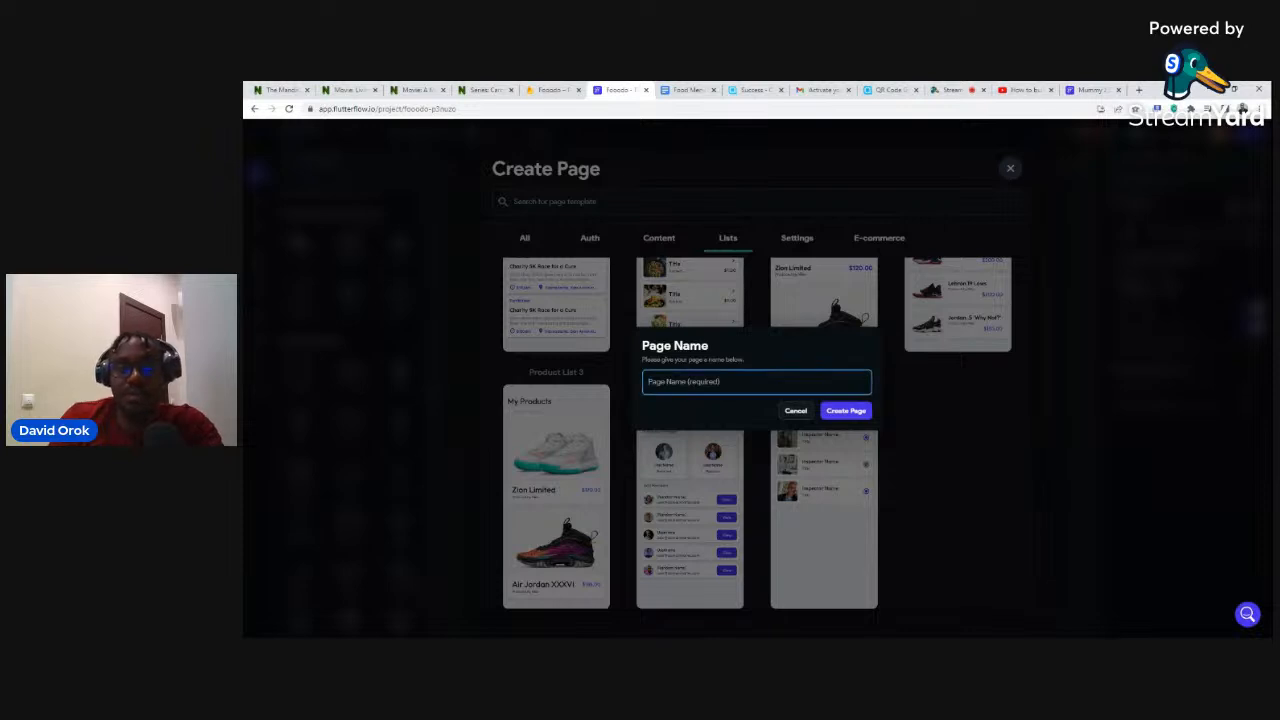
text(home)
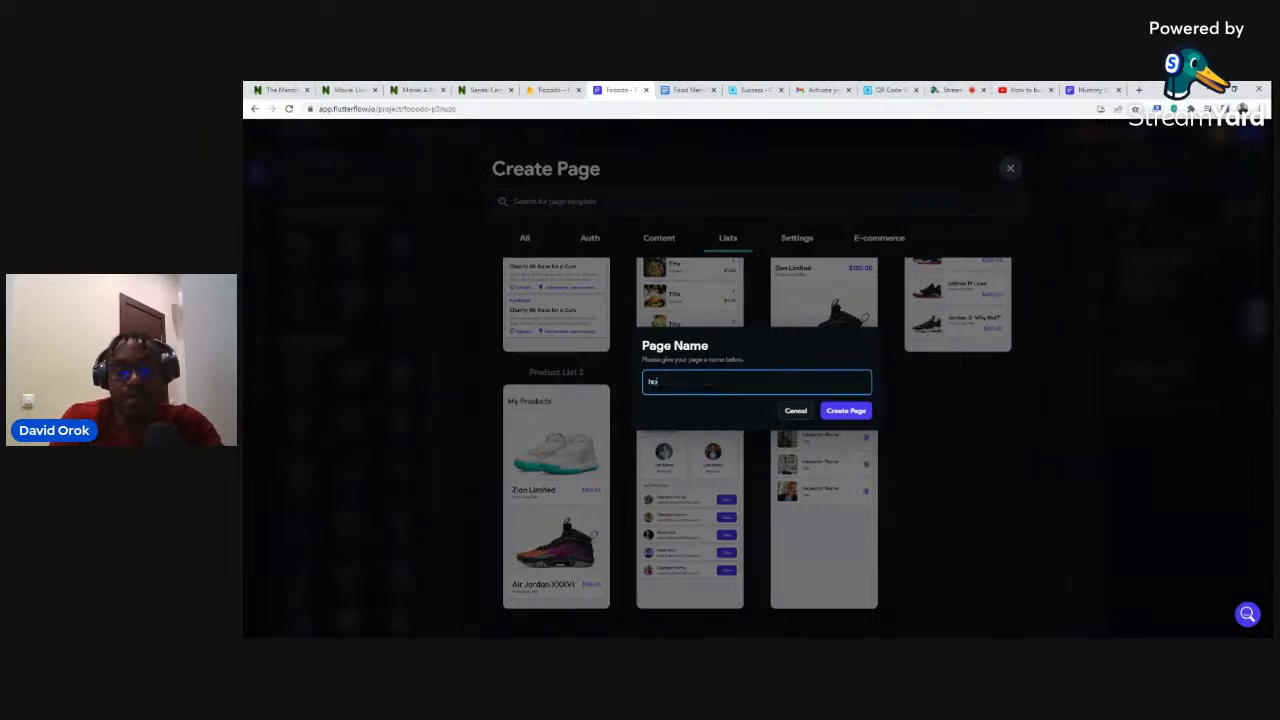
click(845, 410)
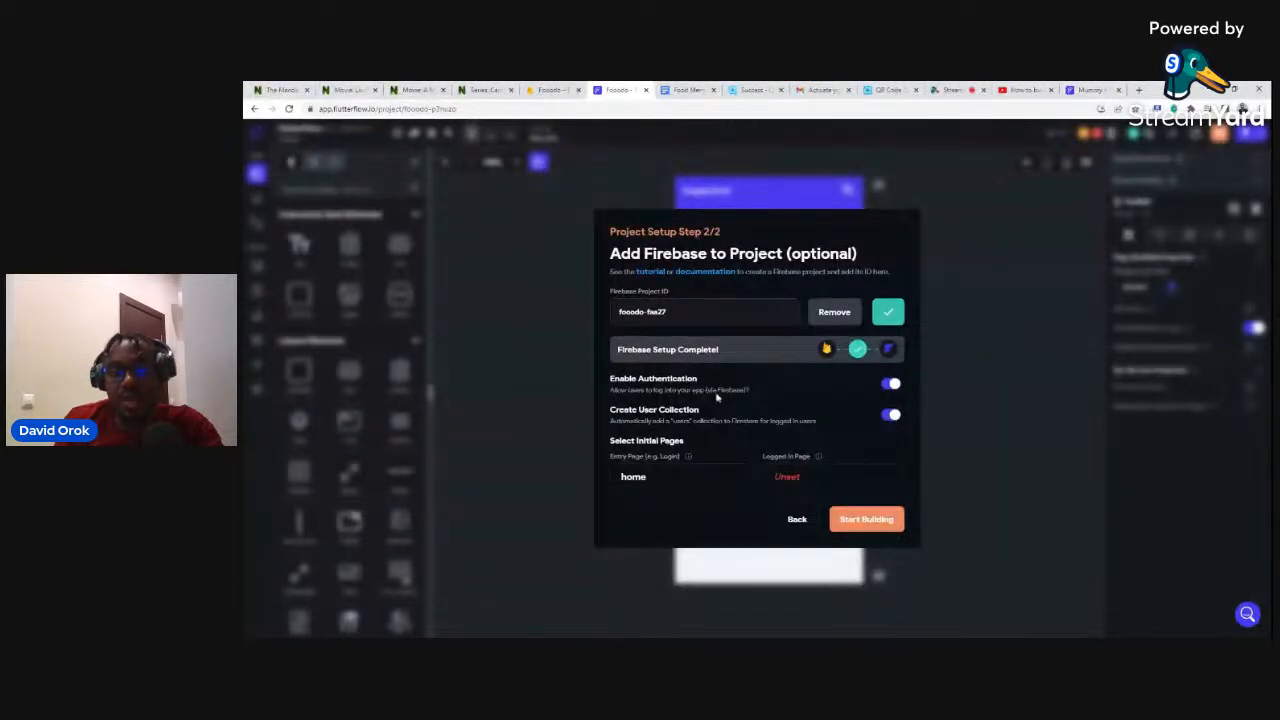
Disable authentication for the Firebase setup and finish the project setup to start building.
click(890, 385)
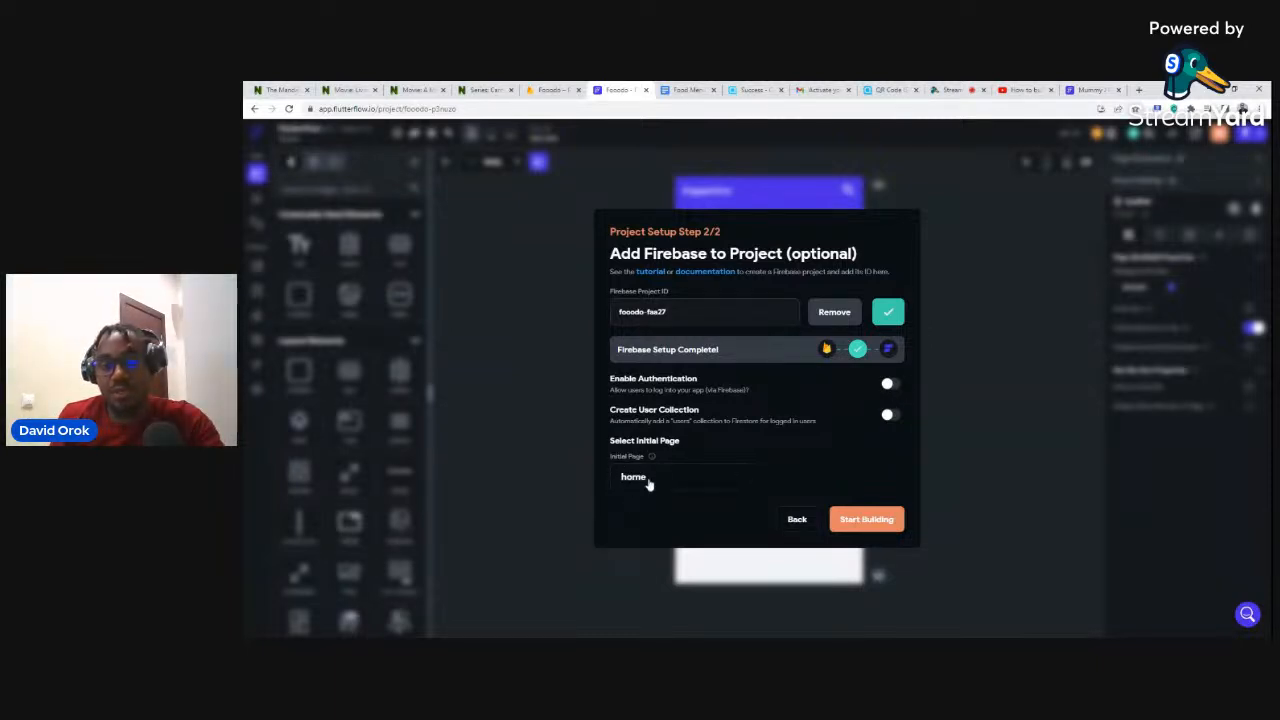
click(860, 524)
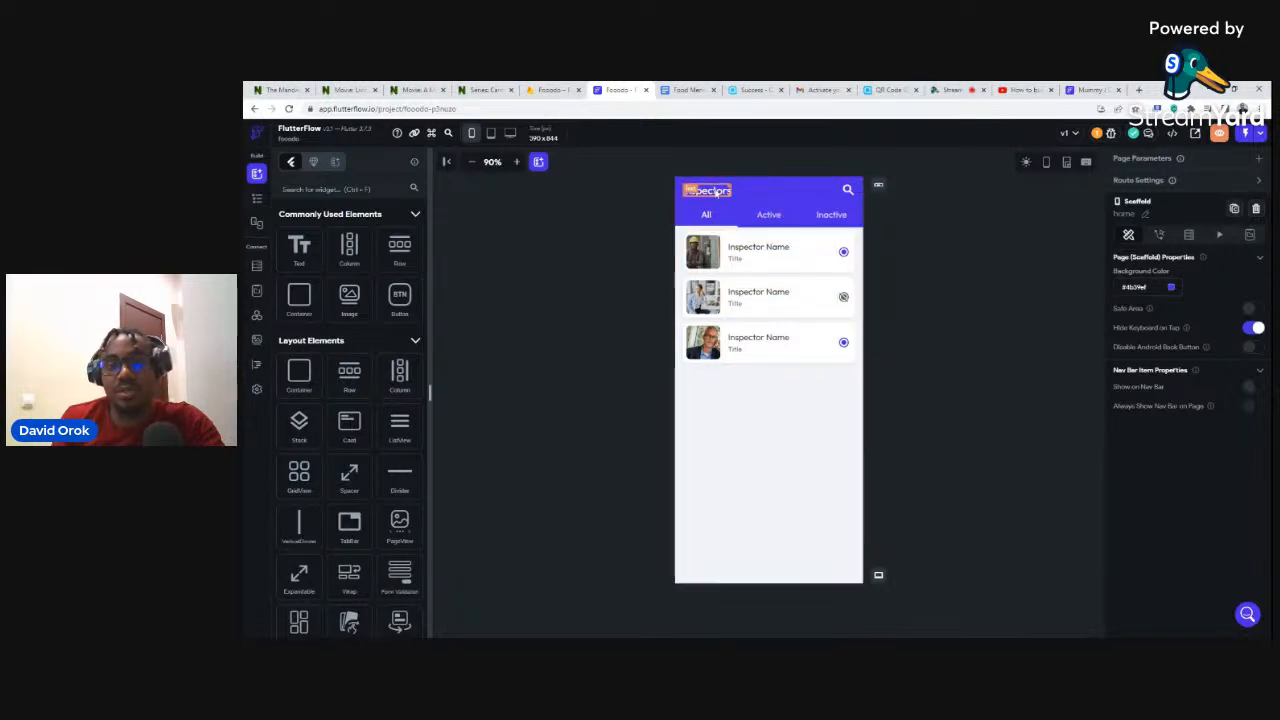
Replace the Inspectors title in the home page's app bar with Fooodo.
click(716, 192)
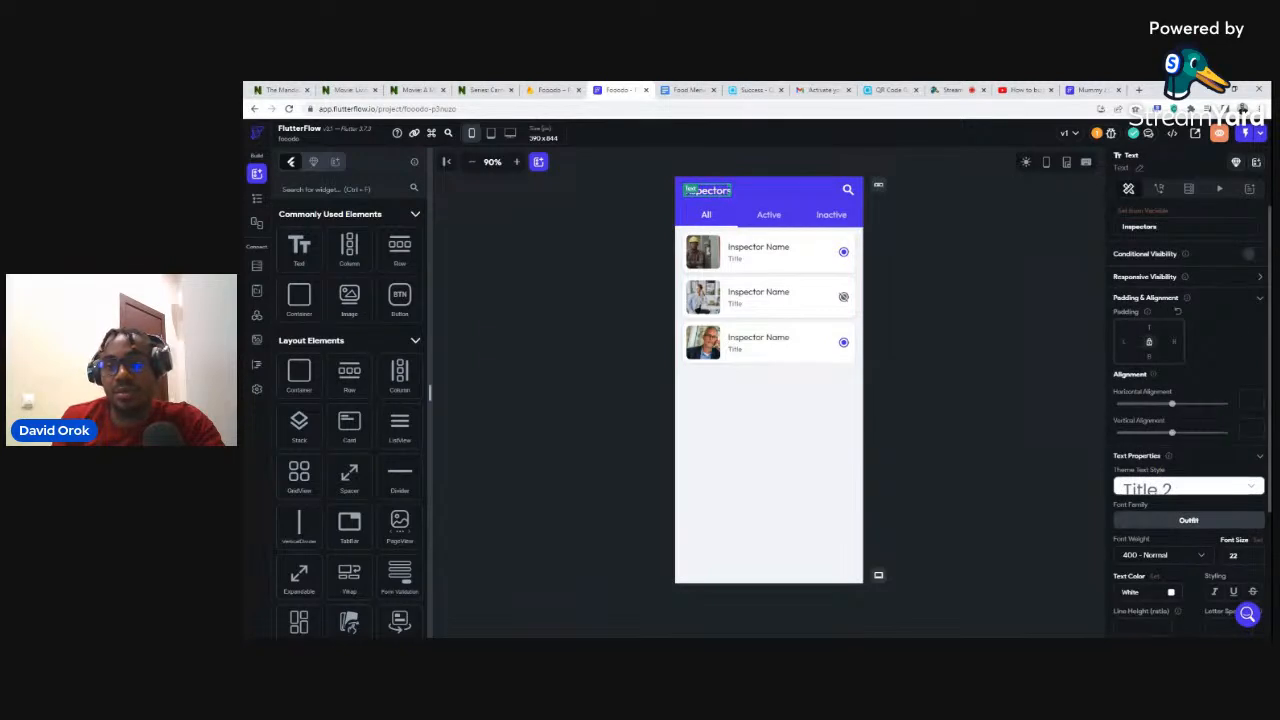
drag(1158, 227, 1128, 227)
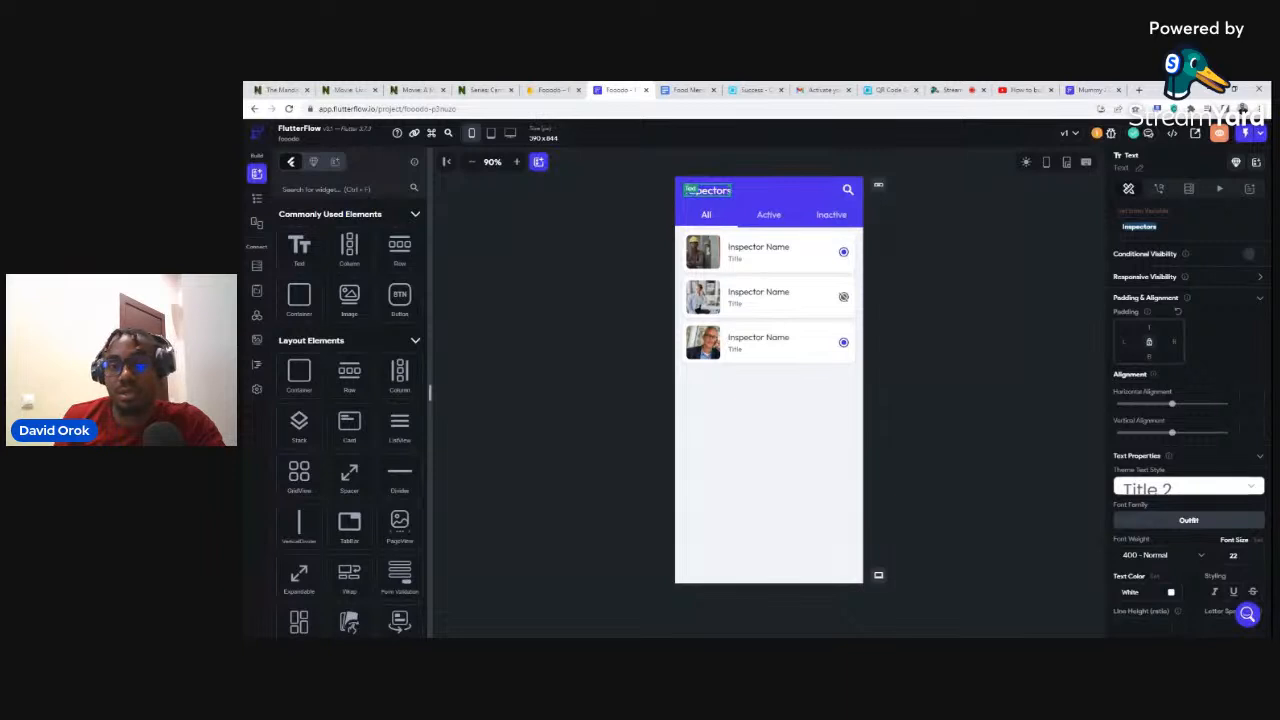
key(BackSpace)
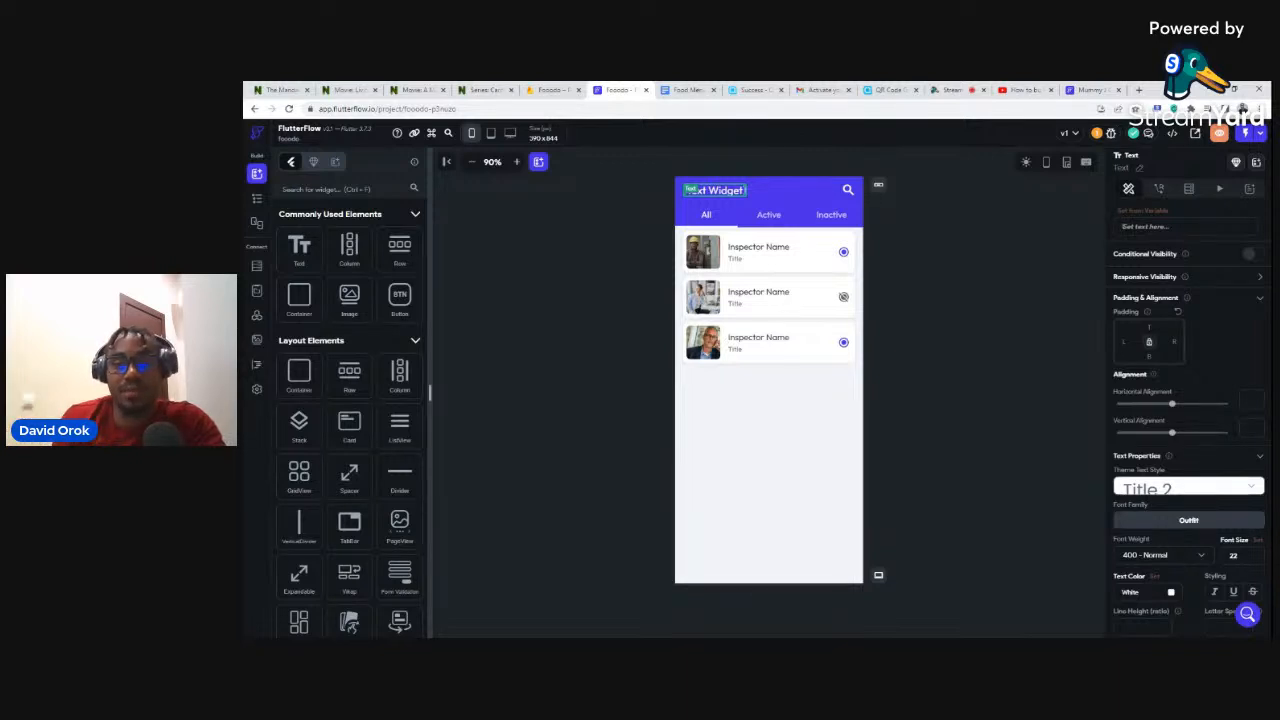
text(F)
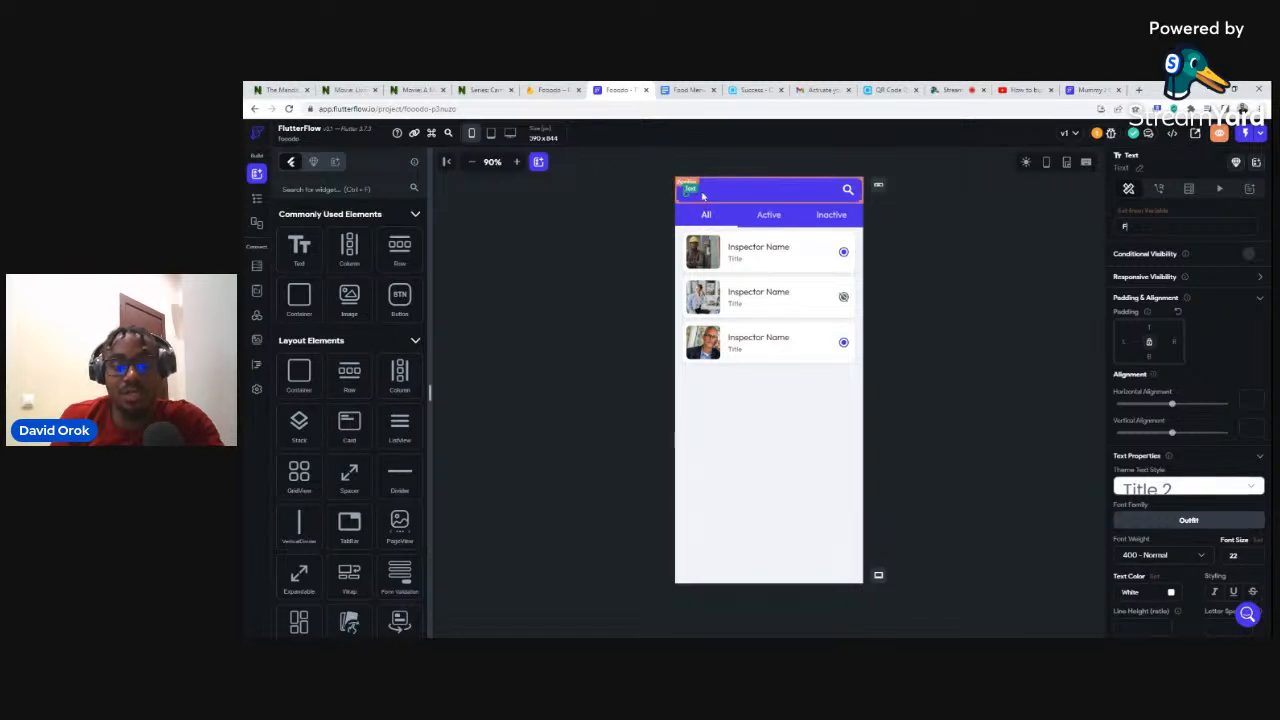
click(575, 280)
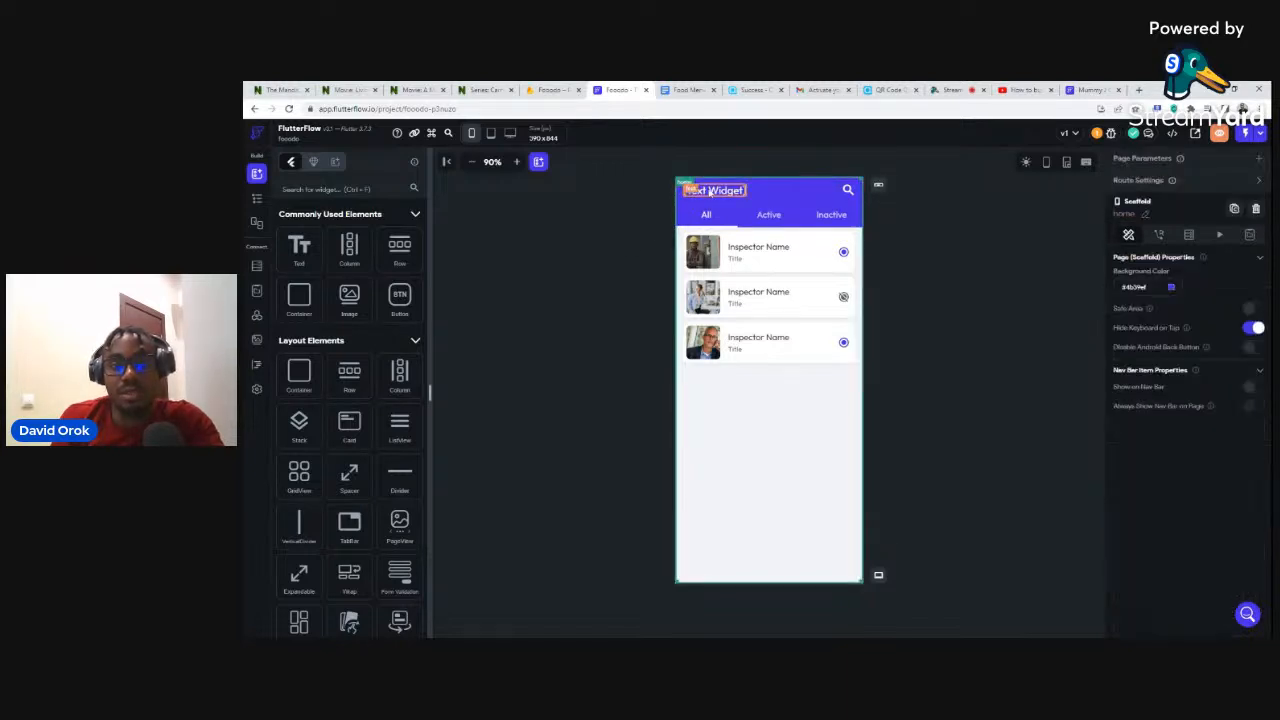
click(711, 191)
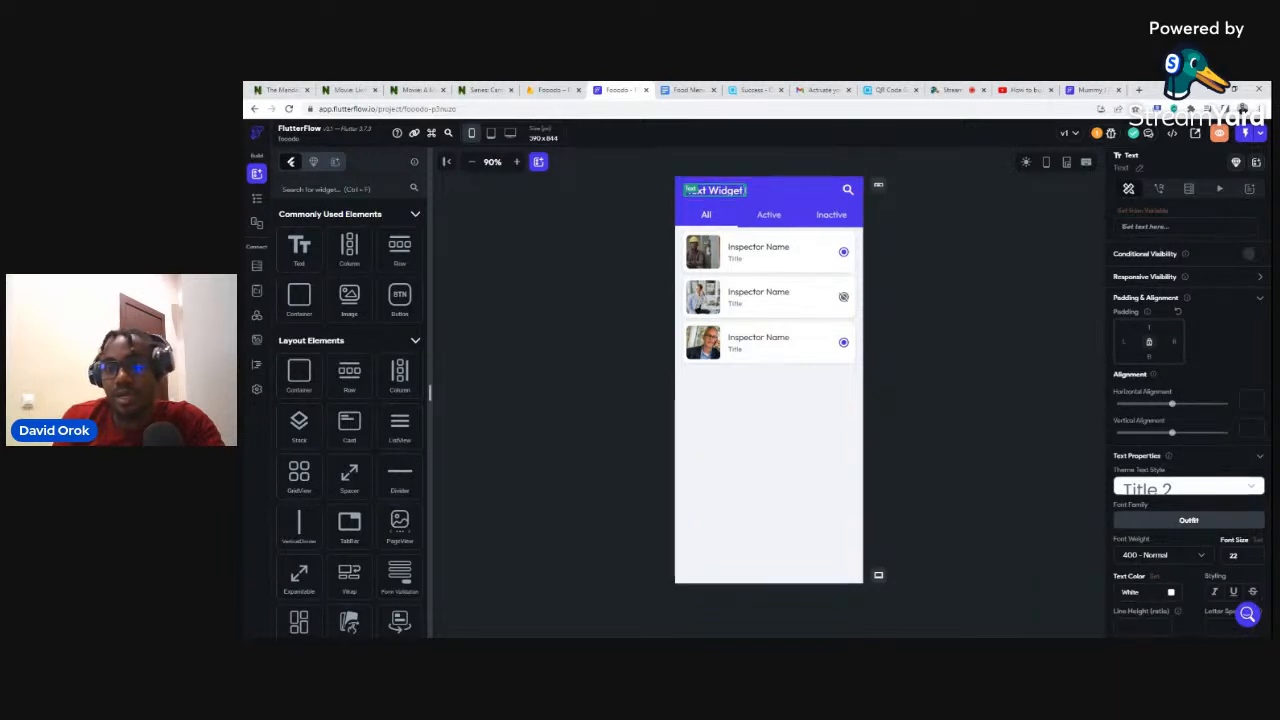
text(Food)
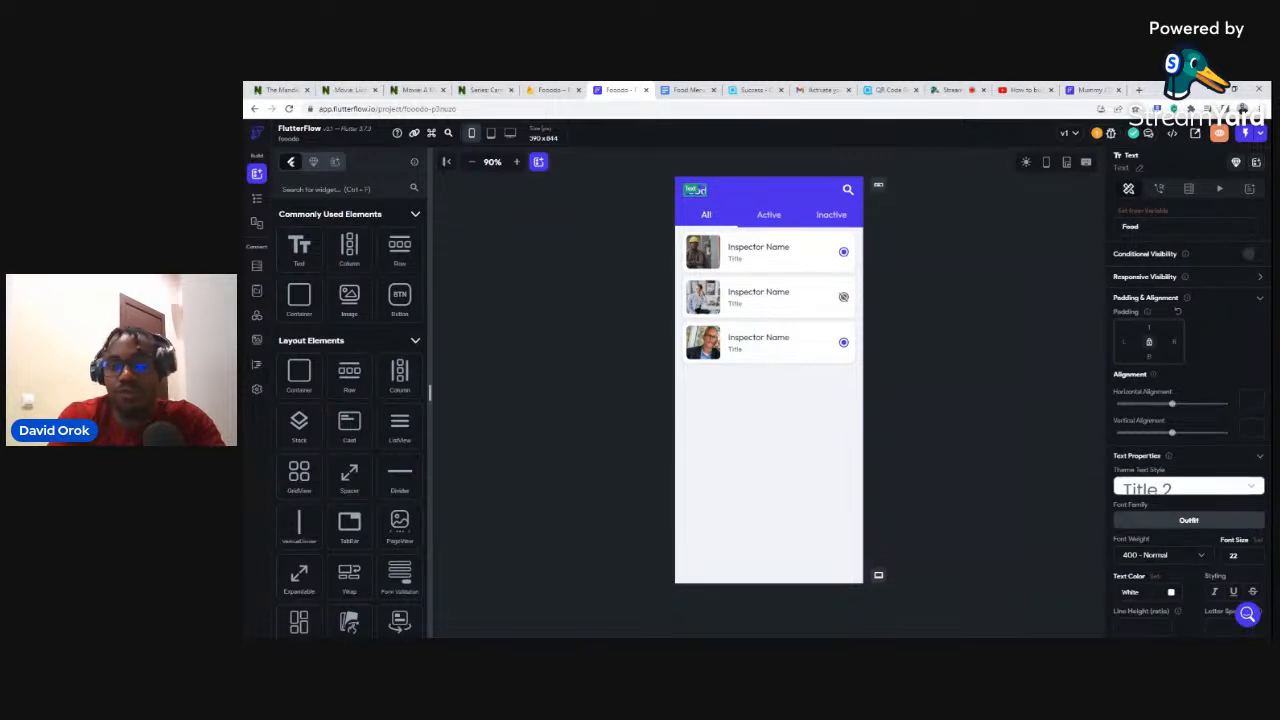
key(BackSpace)
text(odo)
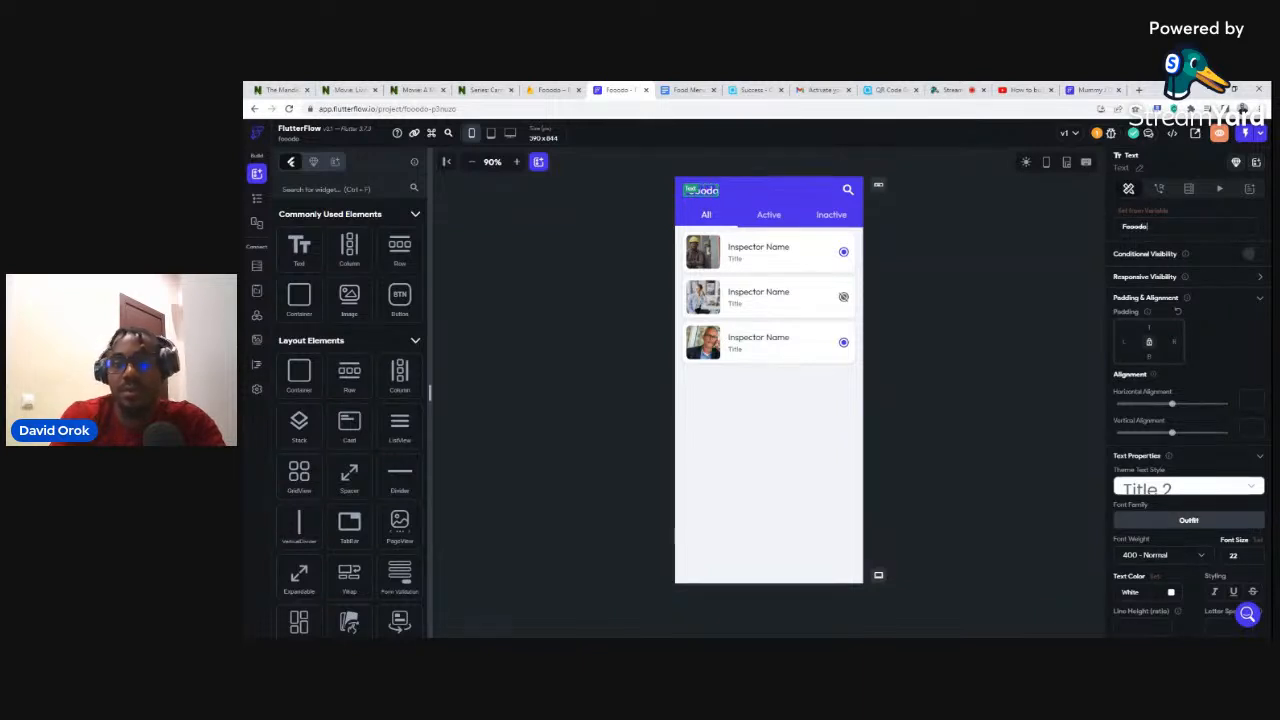
click(942, 274)
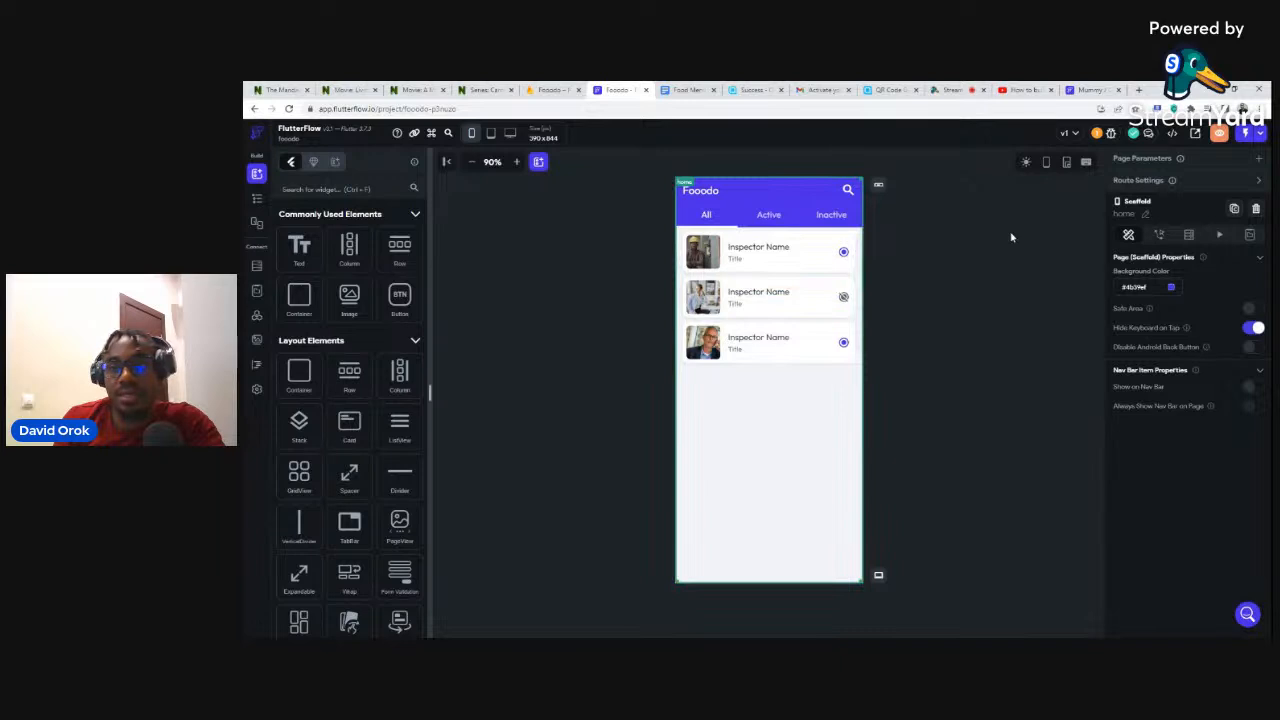
Examine the contents of the All, Active and Inactive tabs on the home page and their structure in the widget tree.
click(769, 217)
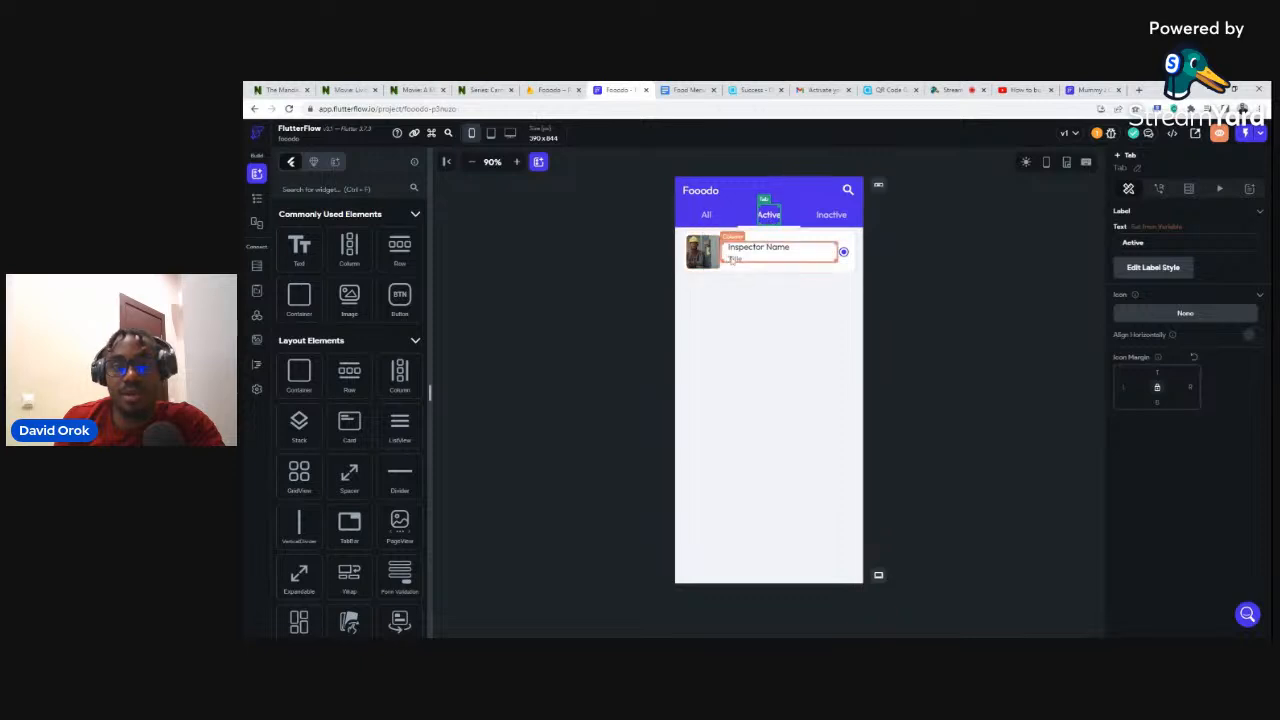
click(831, 214)
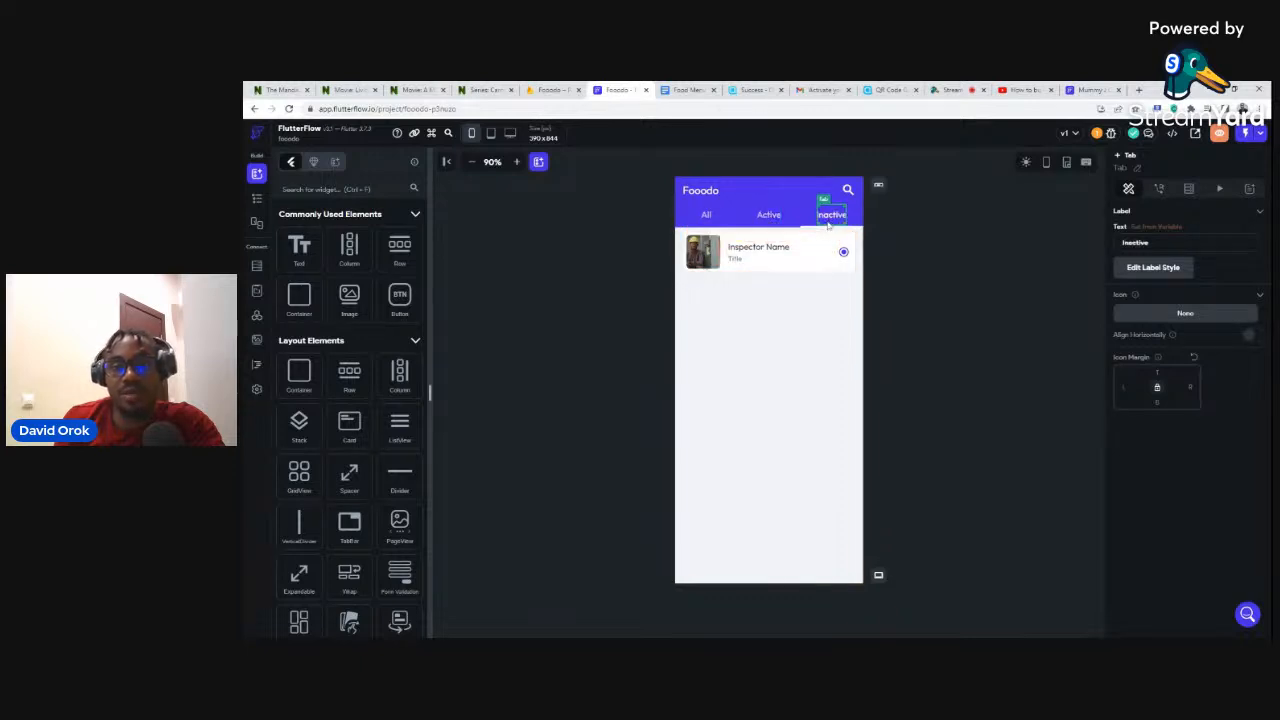
click(706, 216)
click(769, 214)
click(706, 216)
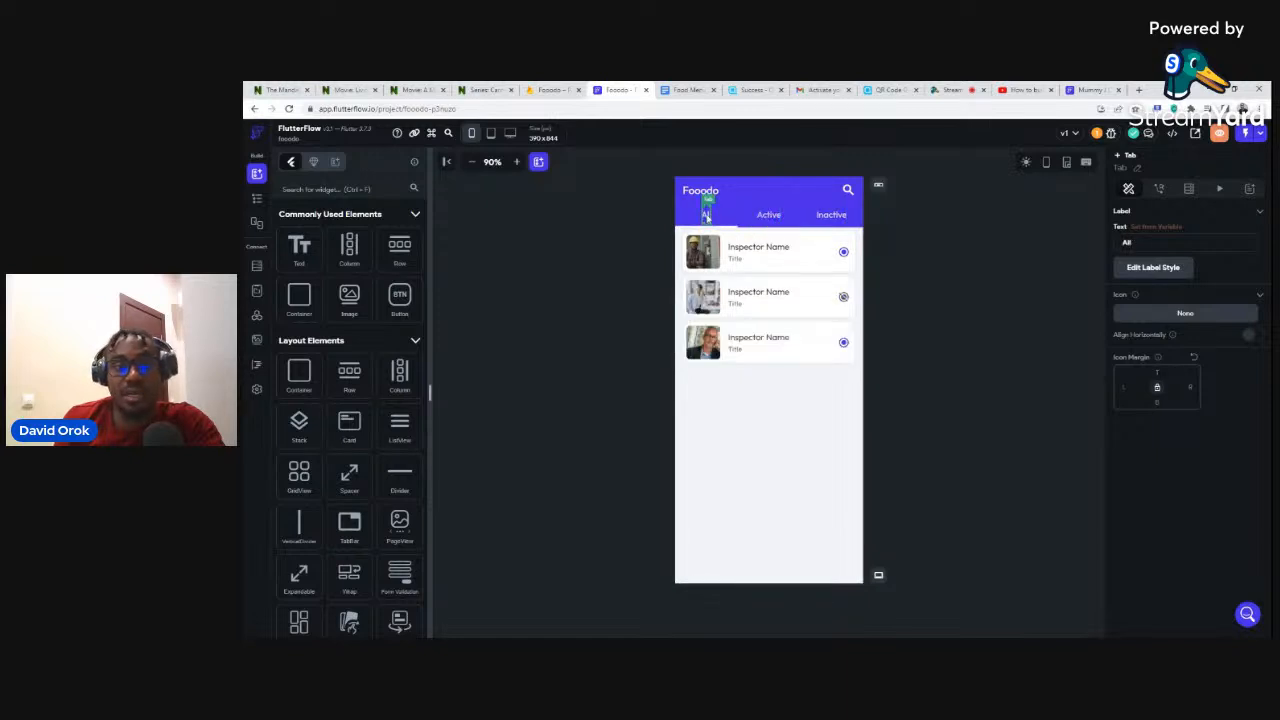
click(257, 198)
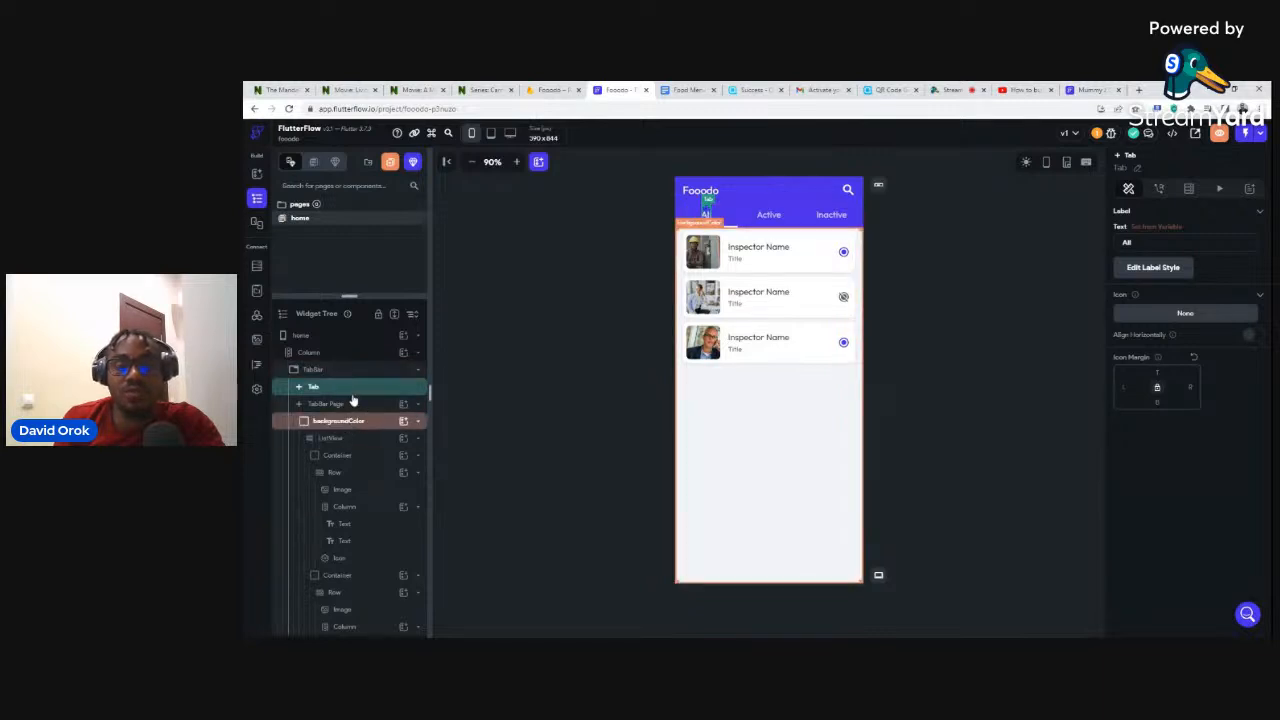
click(768, 214)
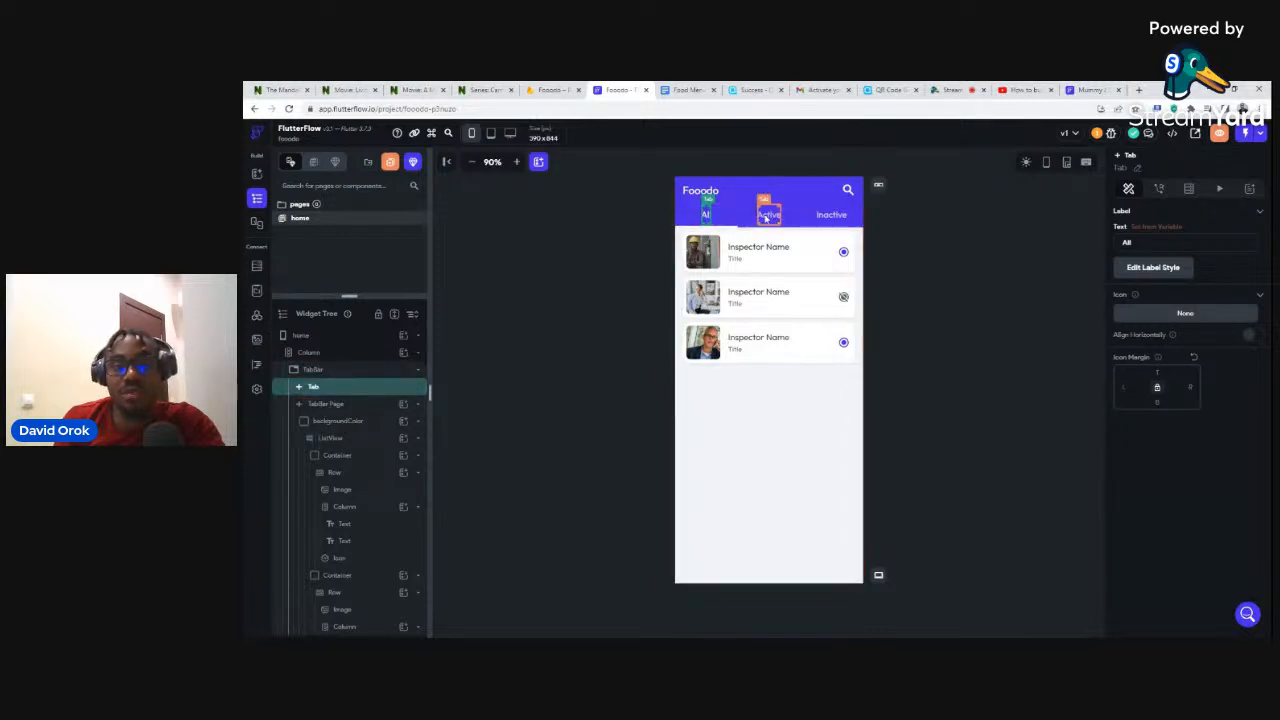
click(828, 214)
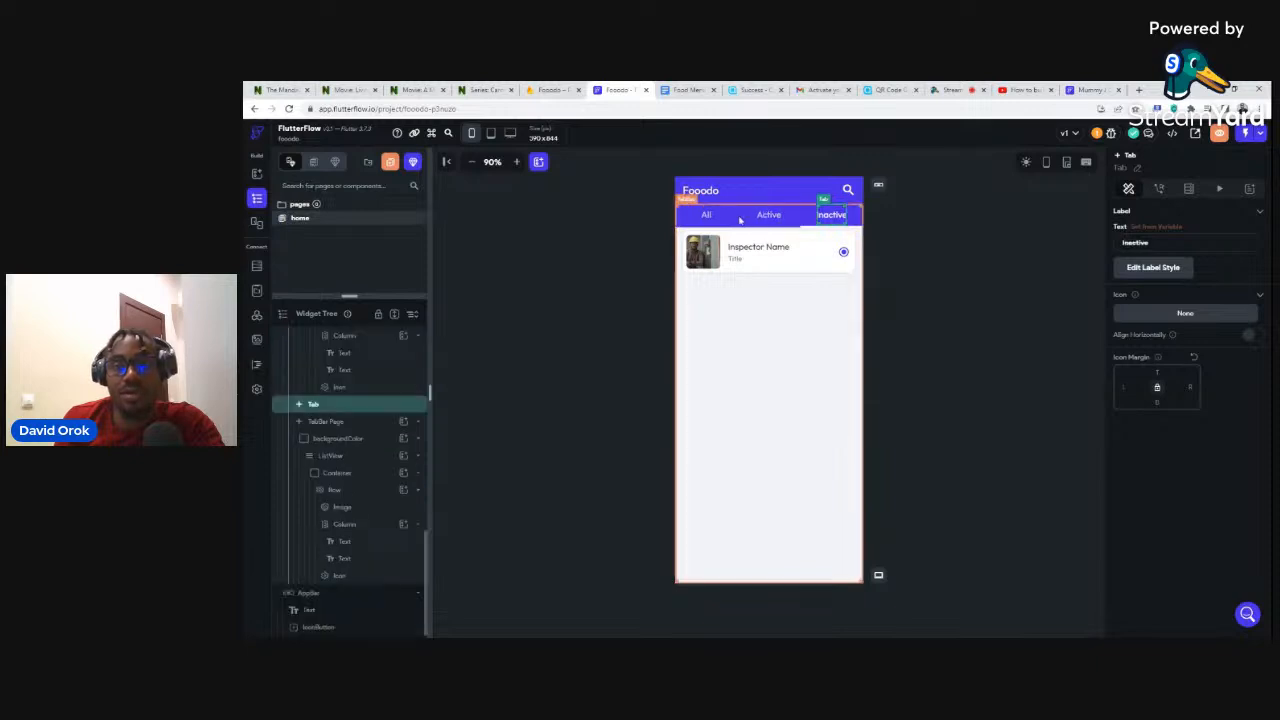
Rename the home page's three tabs All, Active and Inactive as Food, Drinks and Extras.
click(706, 215)
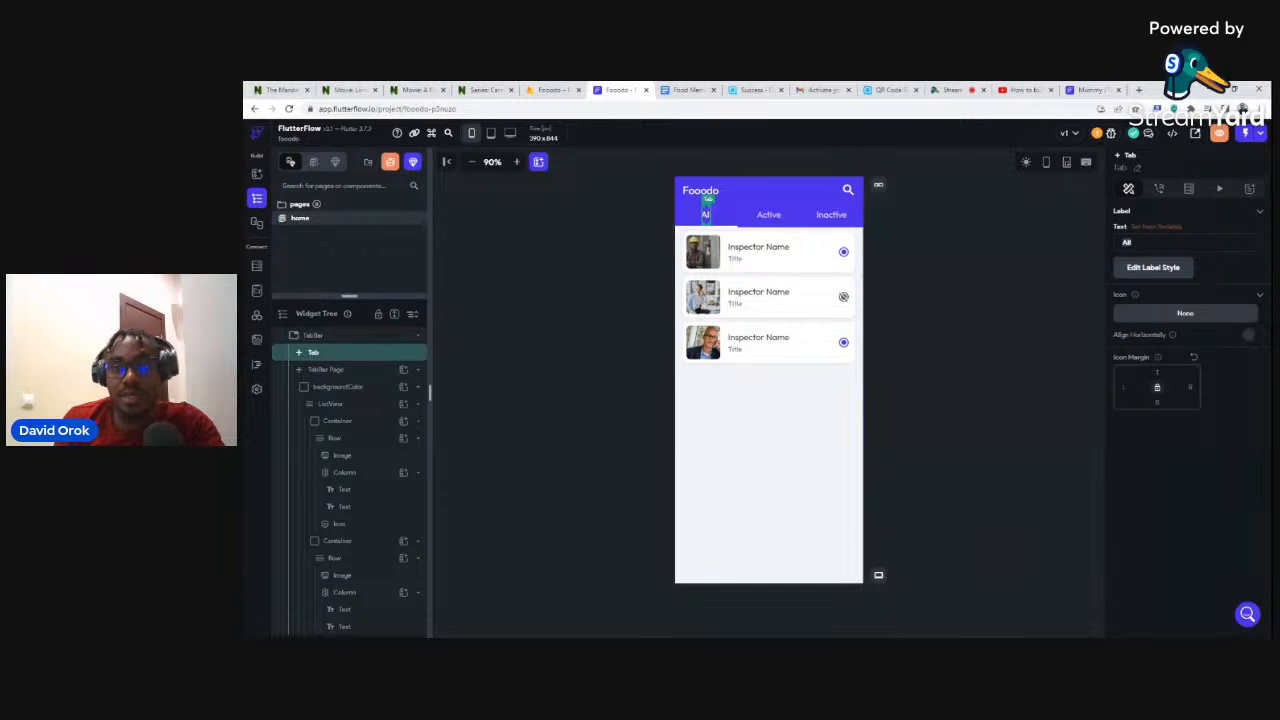
text(Food)
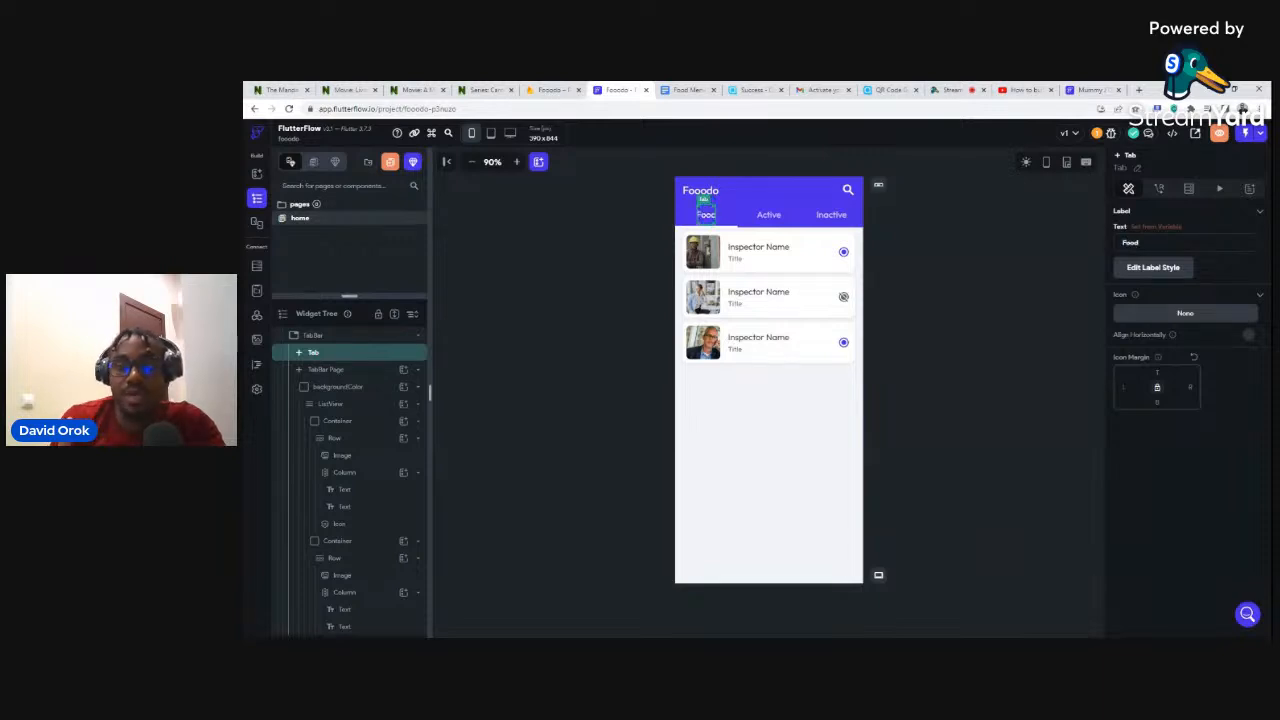
click(969, 266)
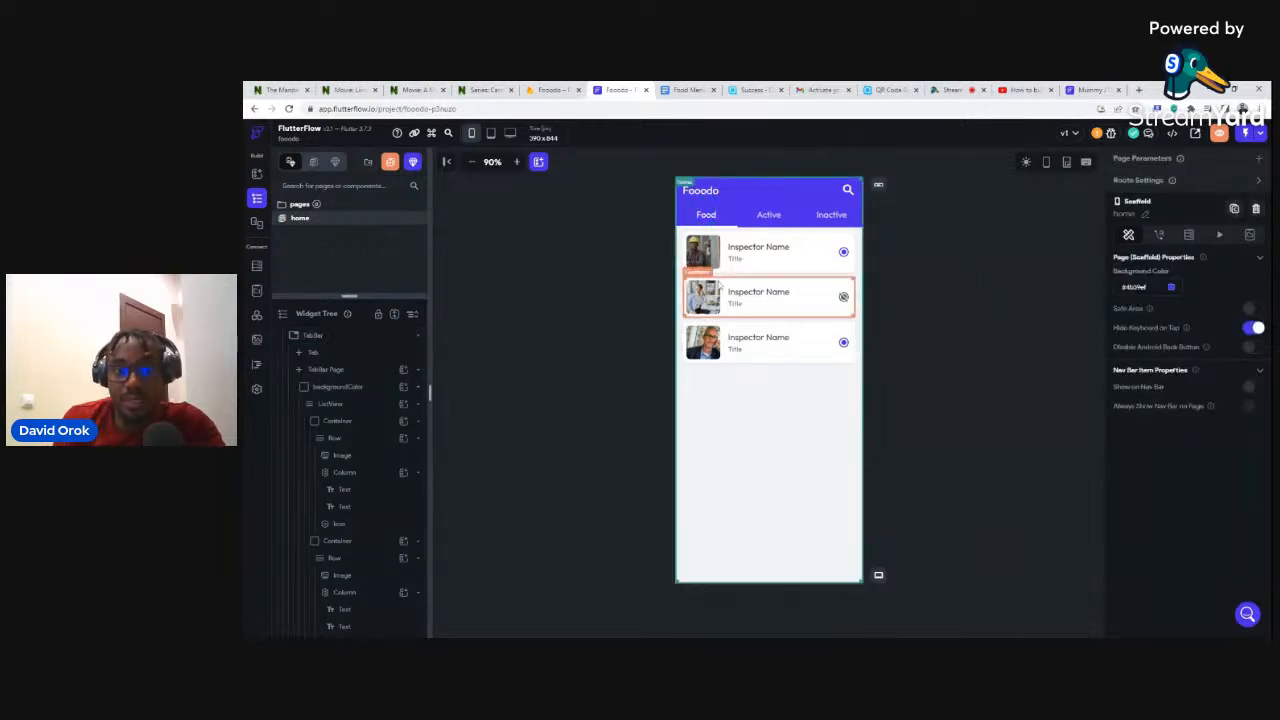
click(770, 214)
key(ctrl+a)
text(Drinks)
click(829, 218)
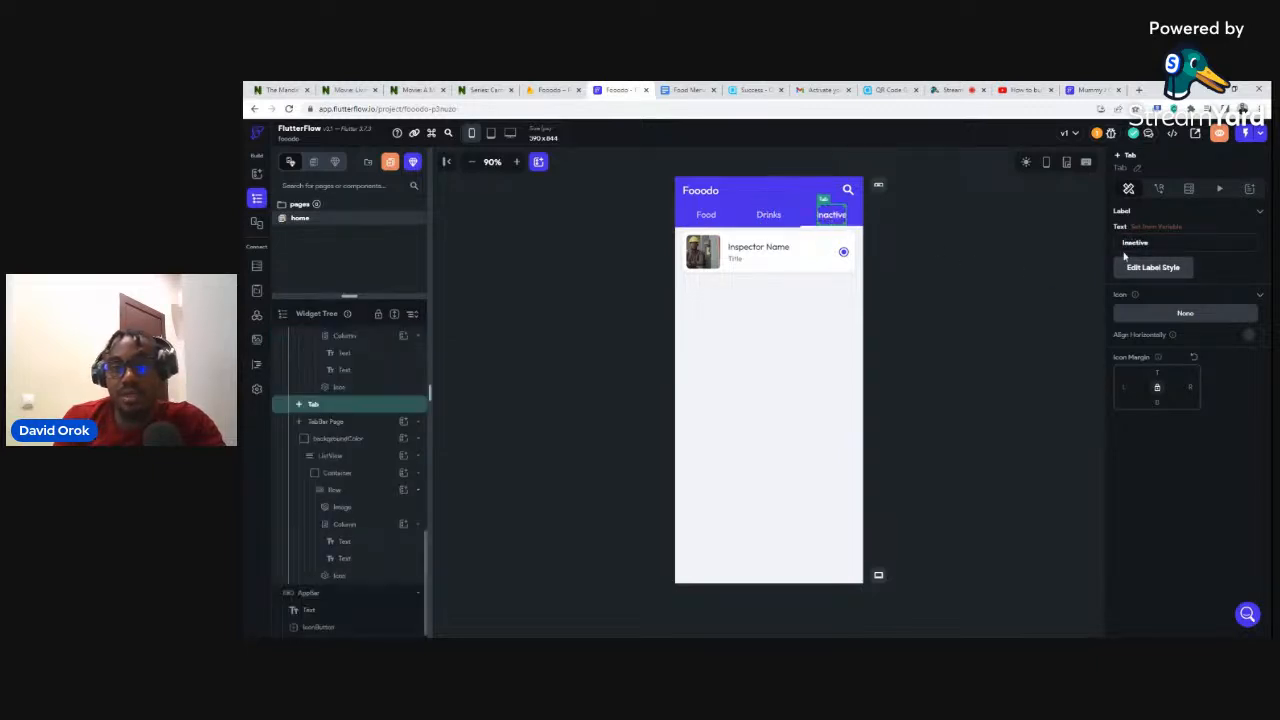
key(ctrl+a)
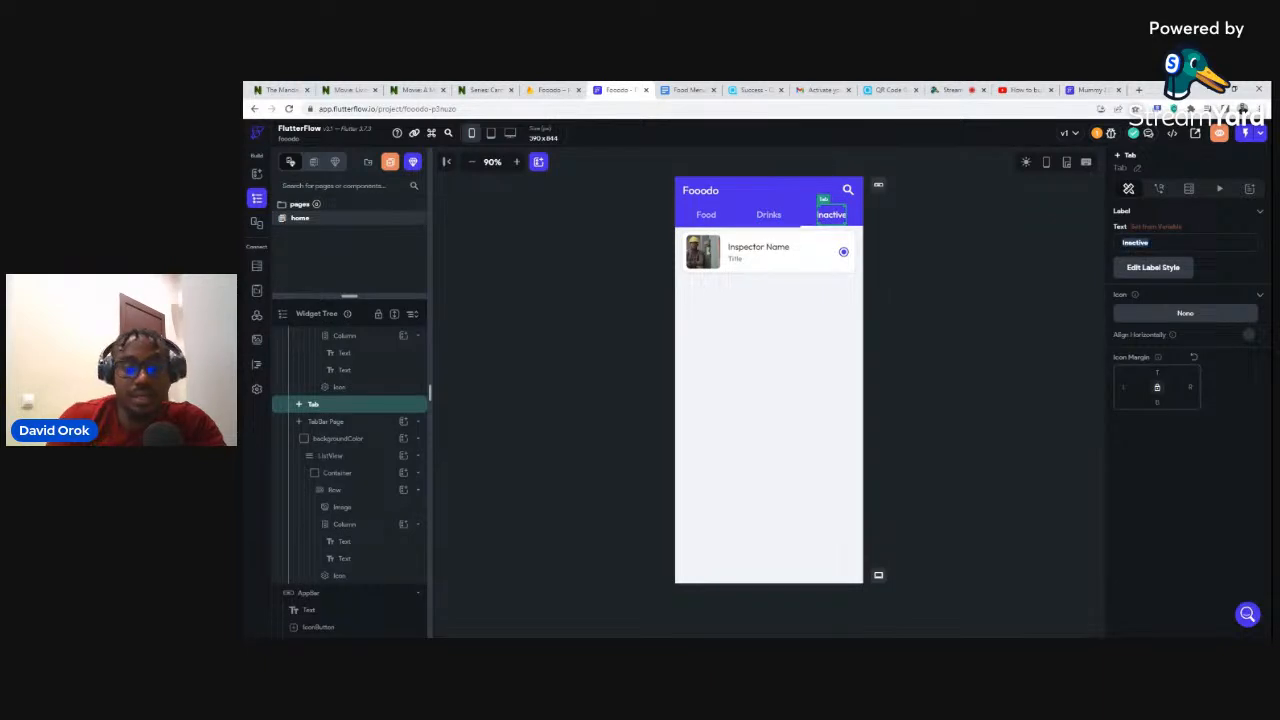
text(Extras)
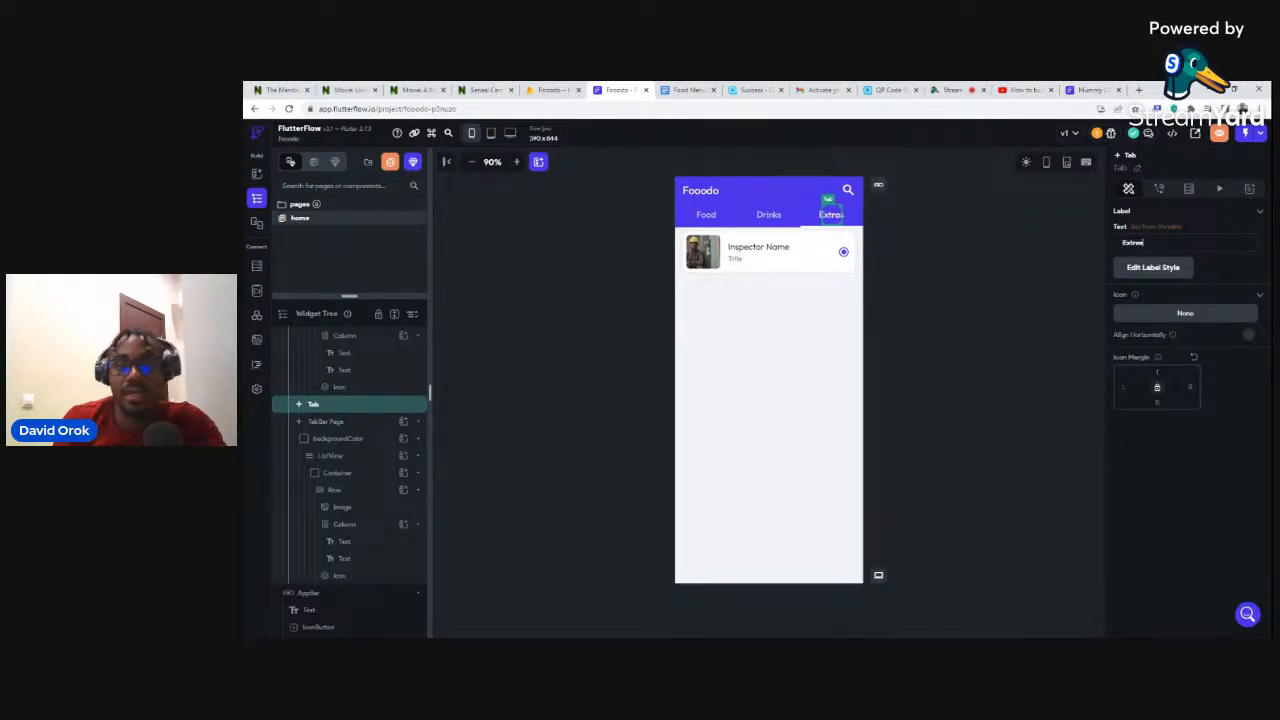
Deselect the Extras tab and display the contents of the home page's Food tab.
click(926, 287)
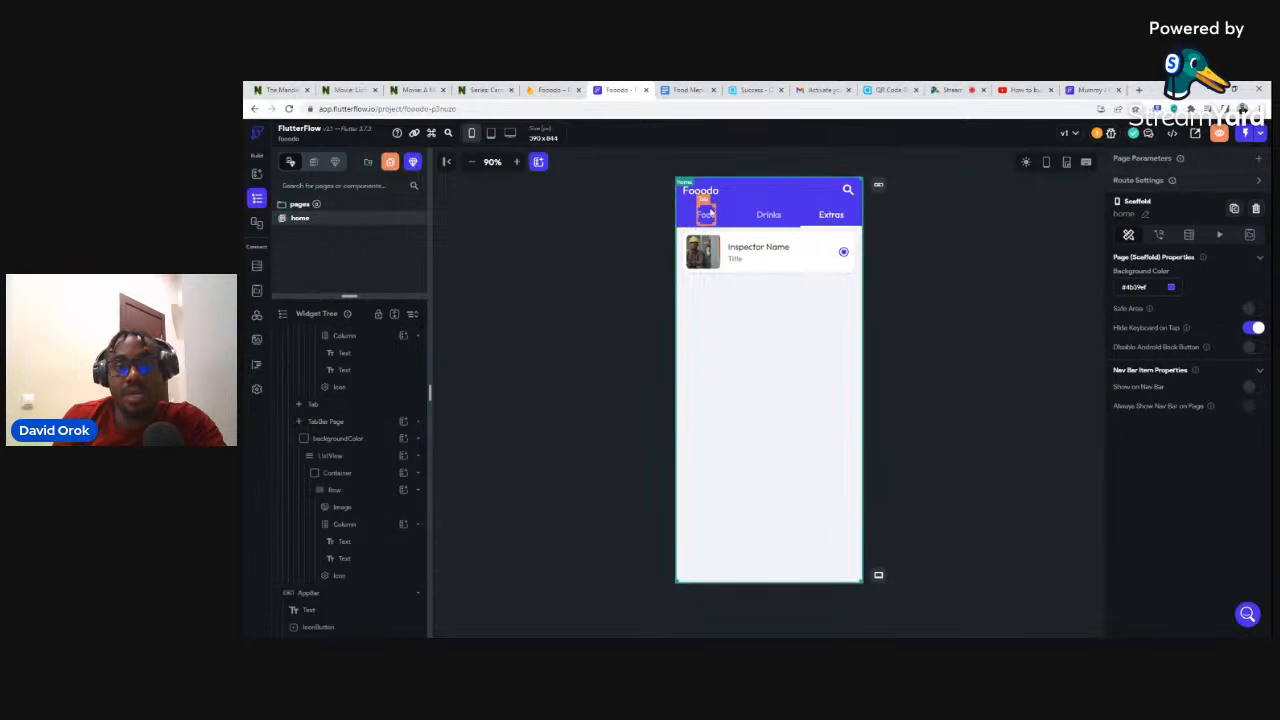
click(706, 215)
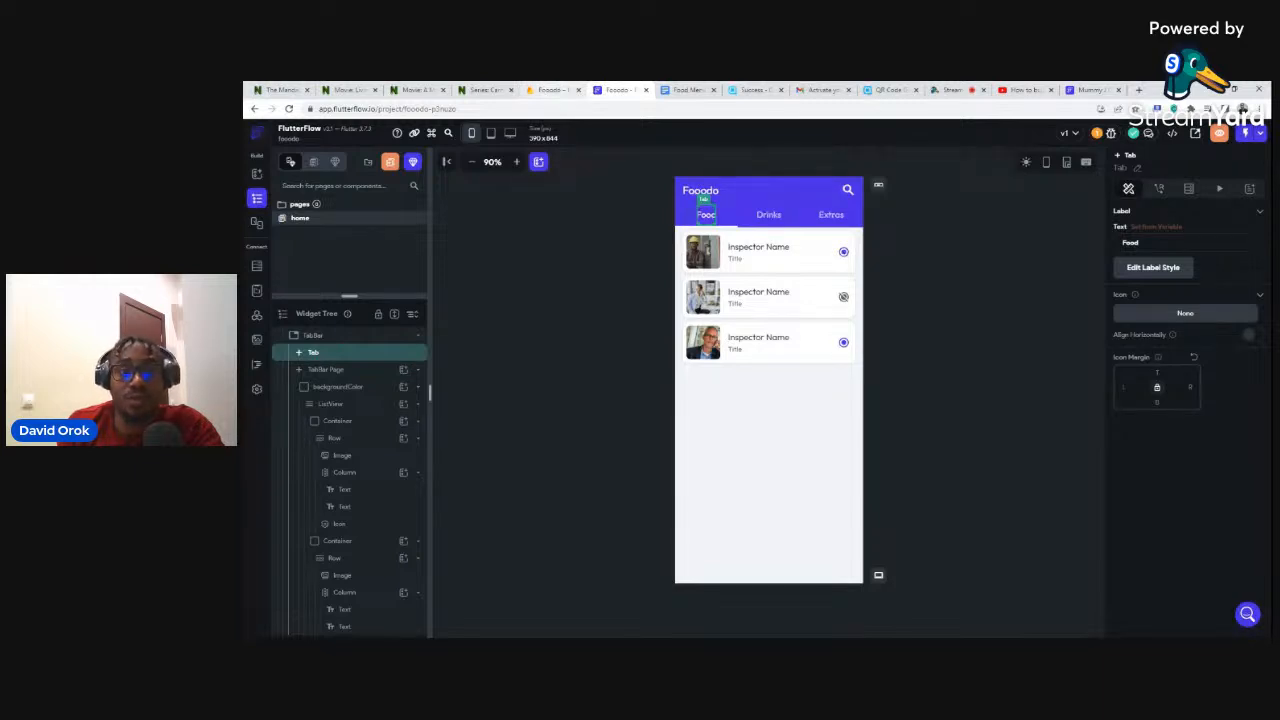
Switch to the Firebase console and create a Cloud Firestore database in test mode, located in nam5 (United States).
click(546, 90)
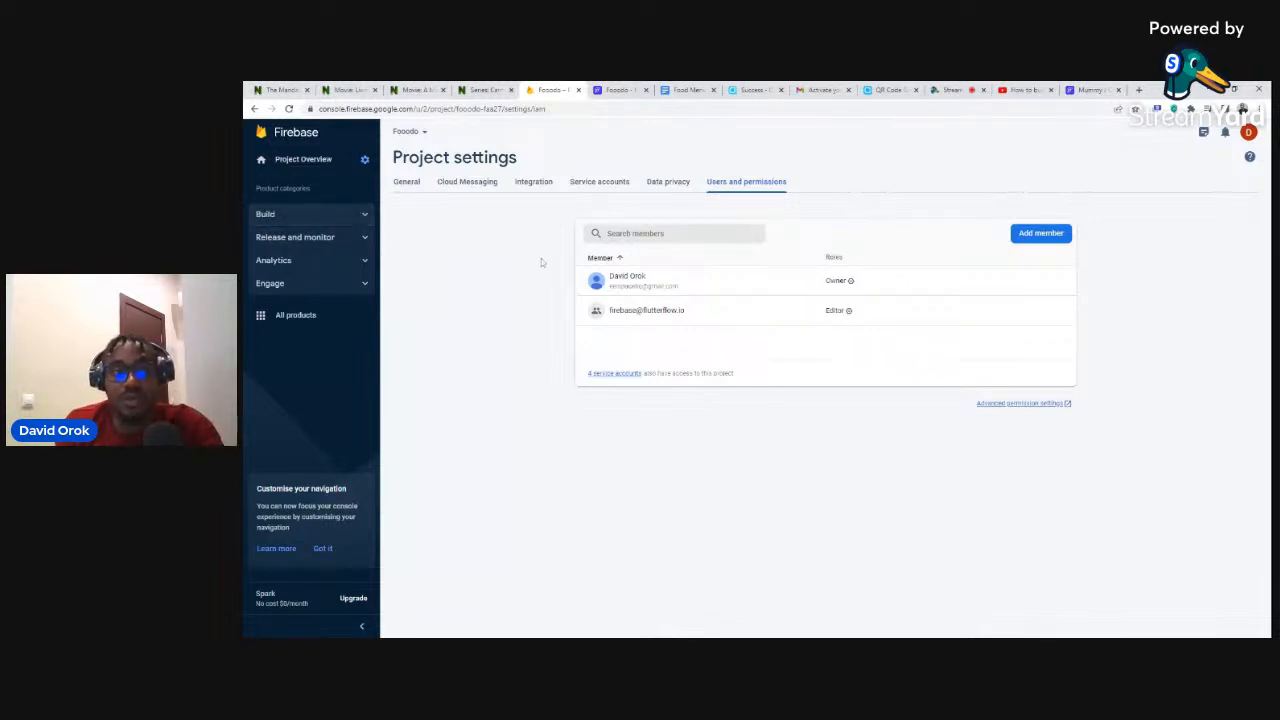
click(358, 218)
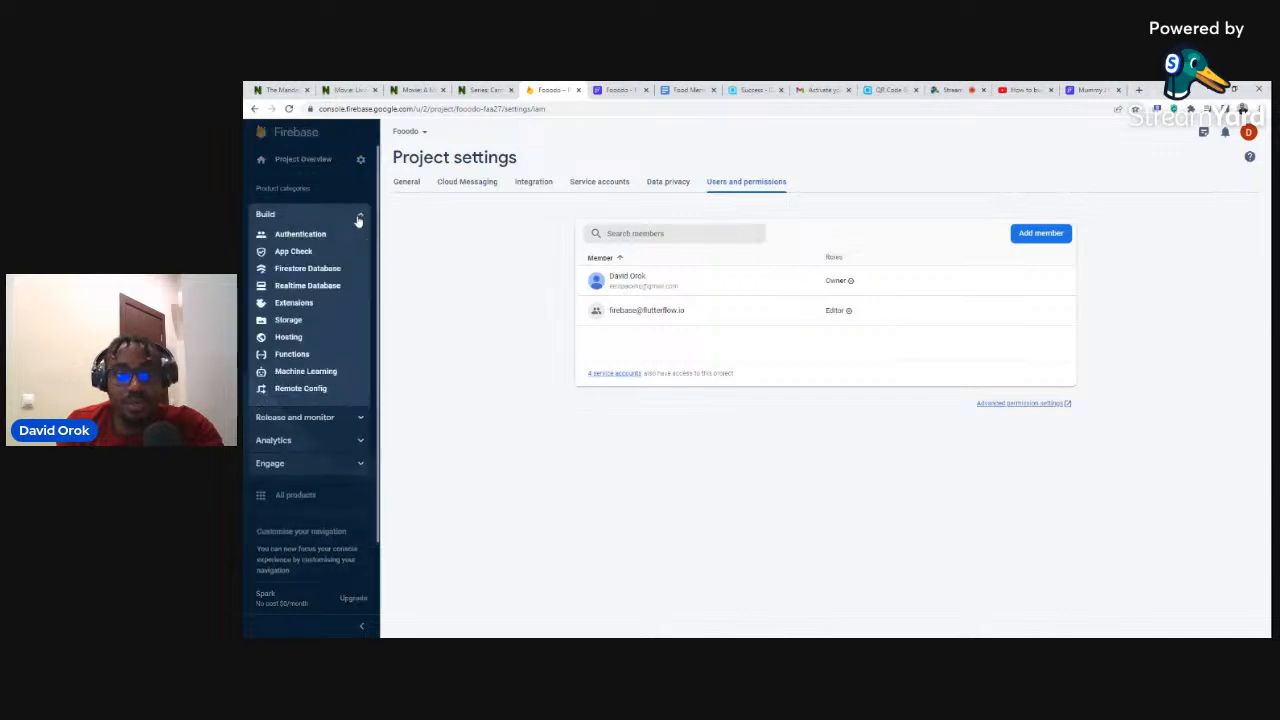
click(308, 268)
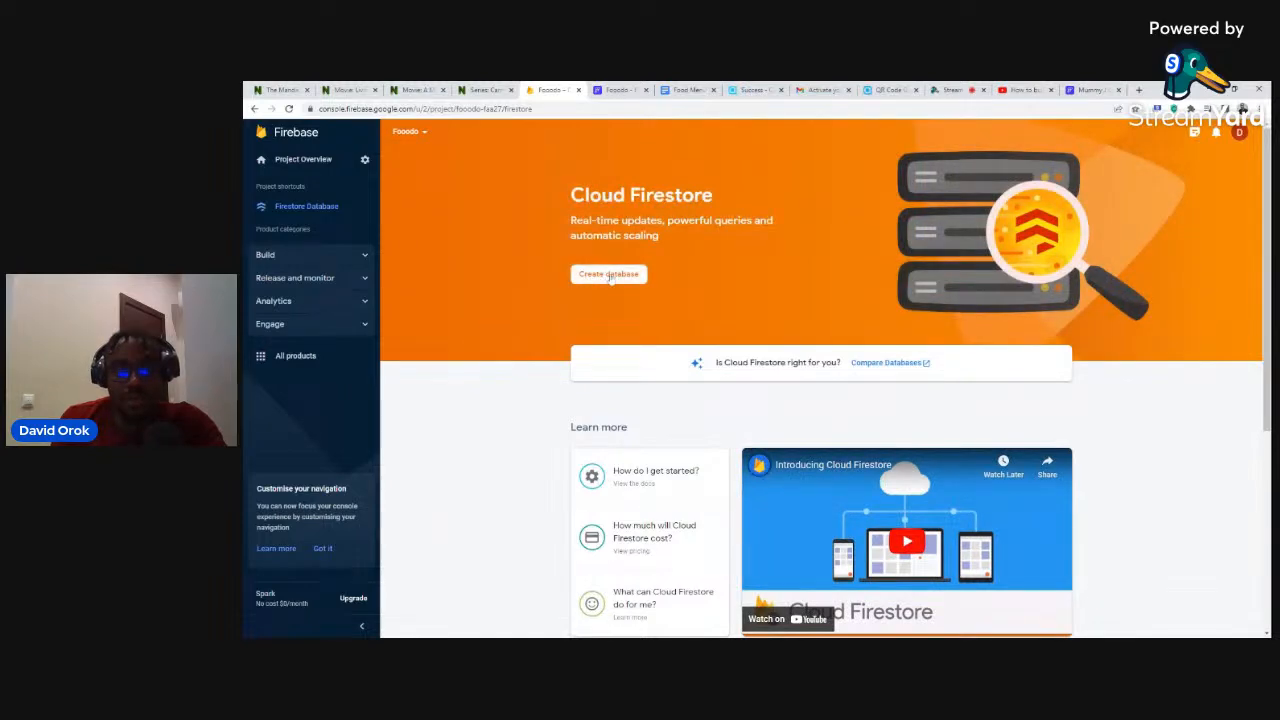
click(603, 276)
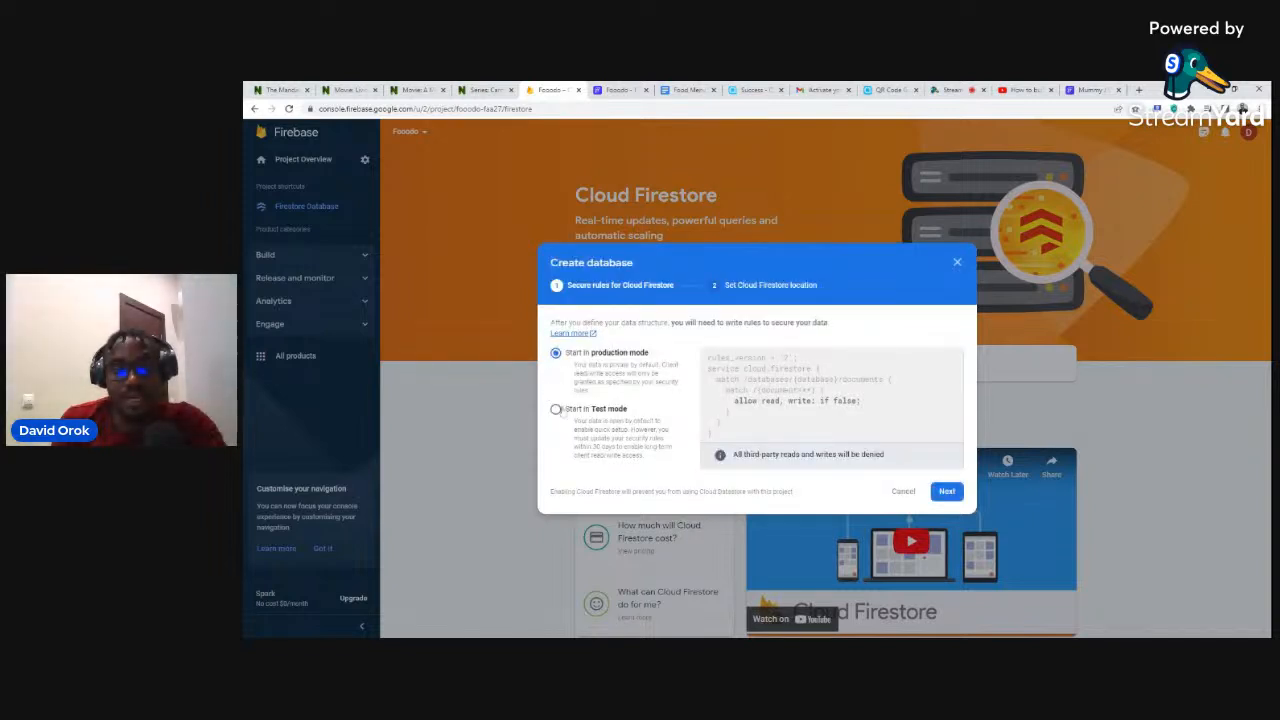
click(564, 413)
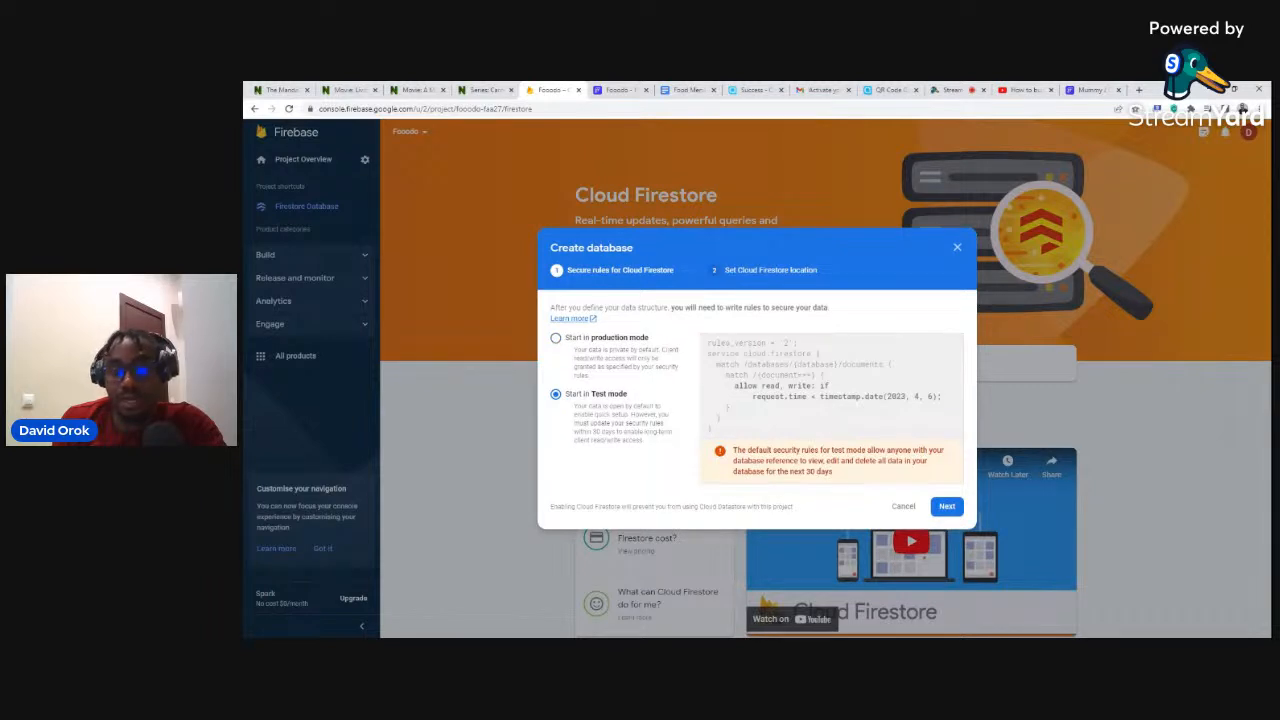
click(947, 510)
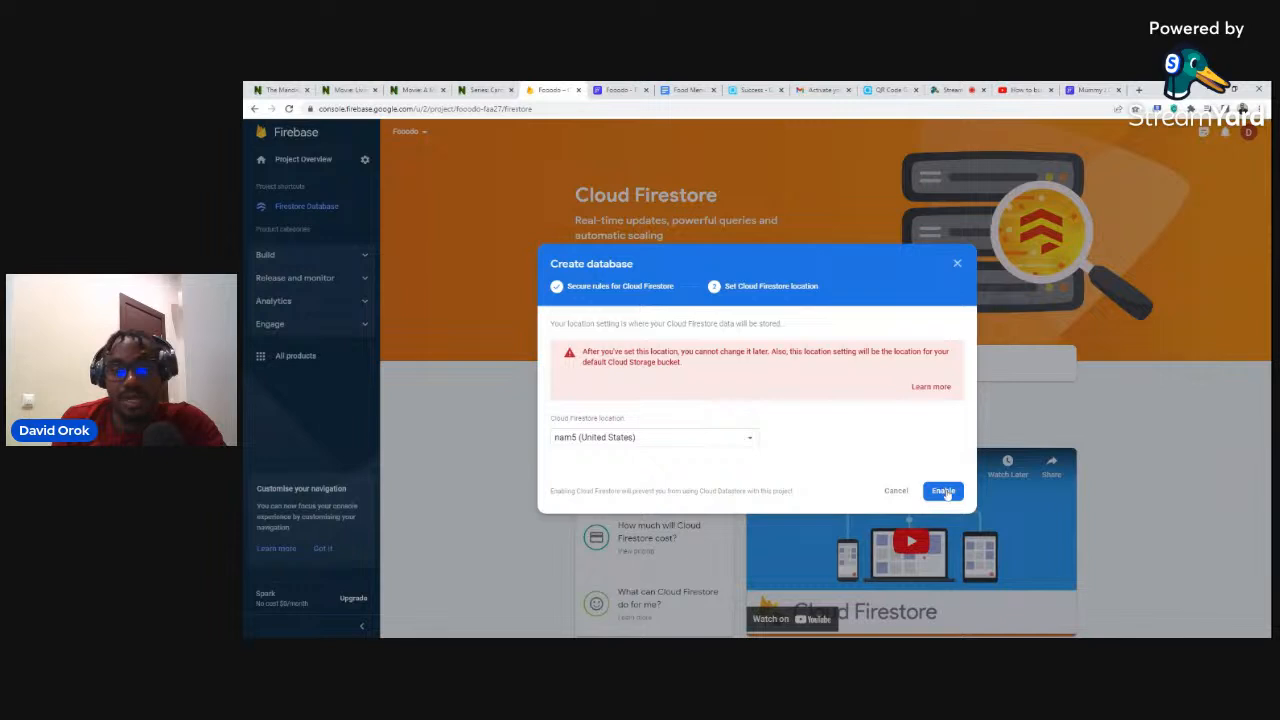
click(944, 492)
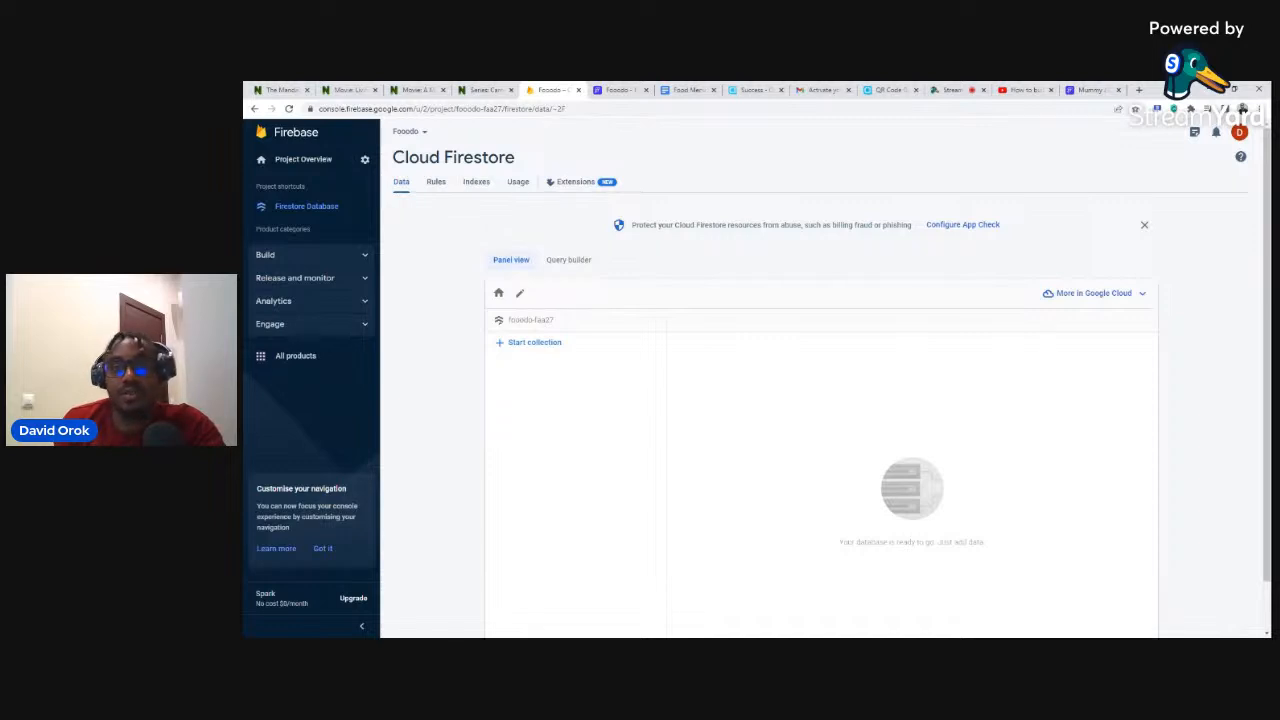
Switch to the published Mummy J Cuisine app and examine its Food categories, the Continental dish list and the Afang dish page.
click(1076, 88)
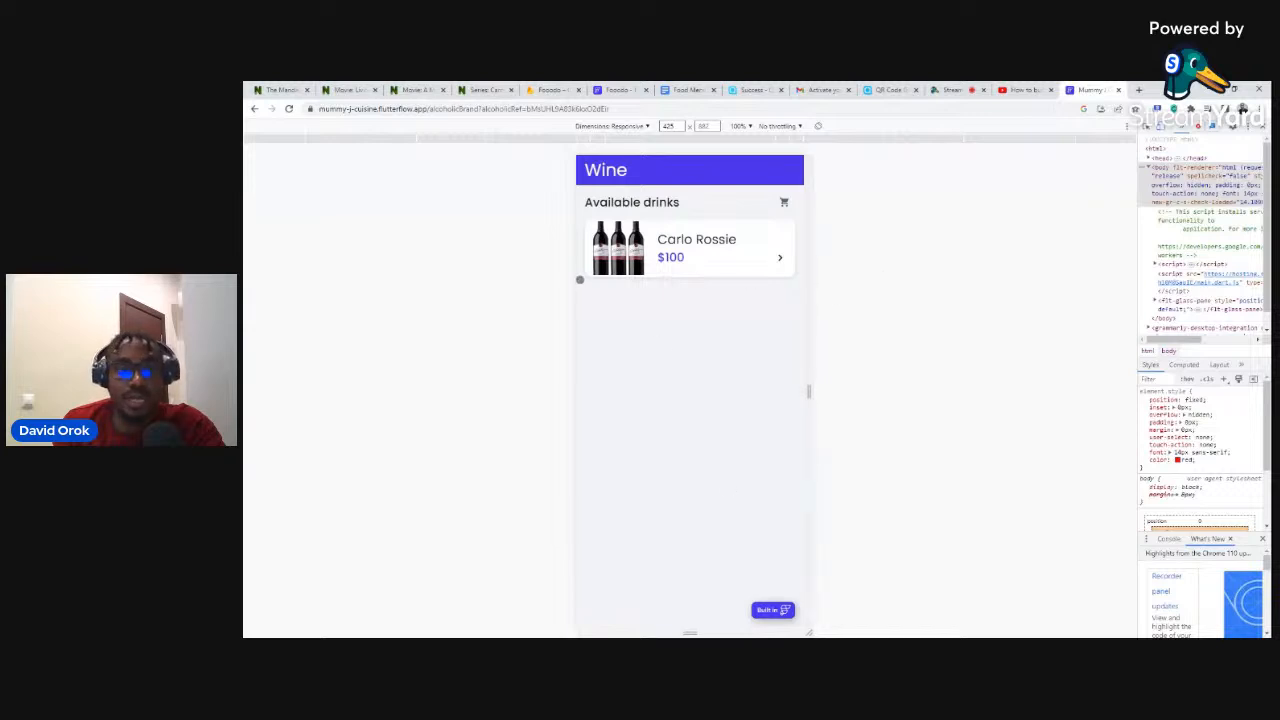
click(251, 112)
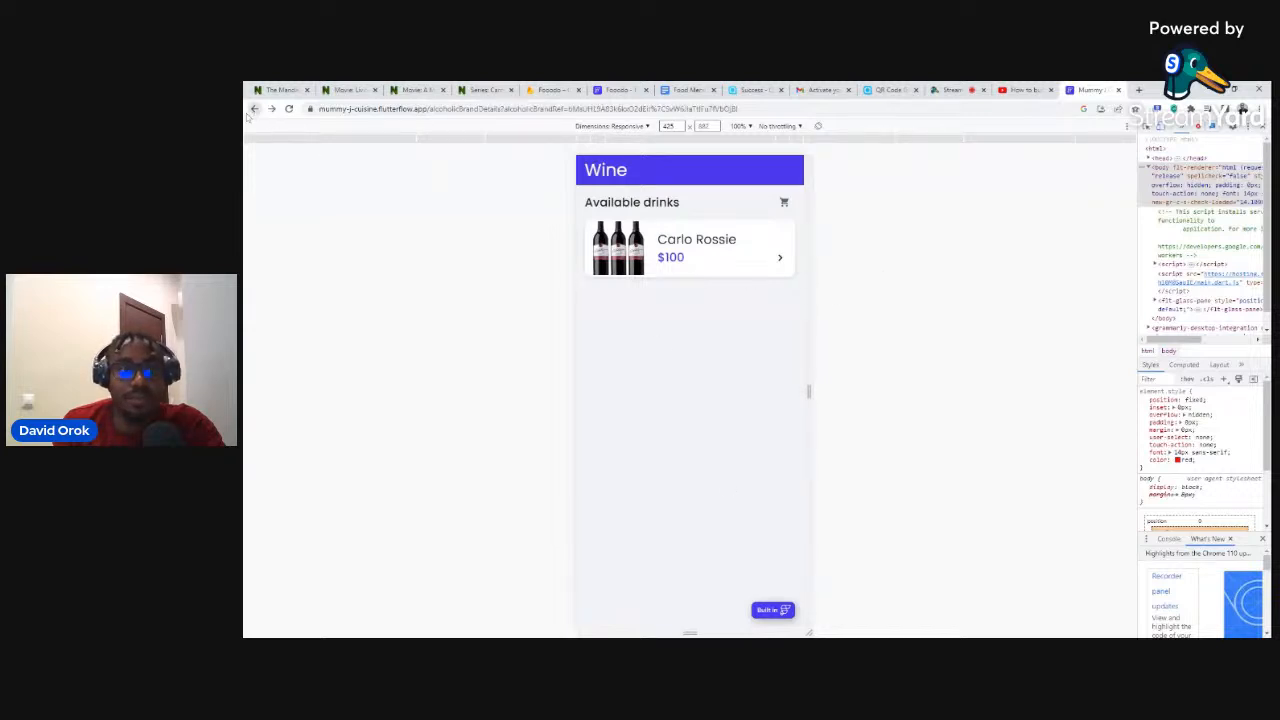
click(251, 112)
click(253, 109)
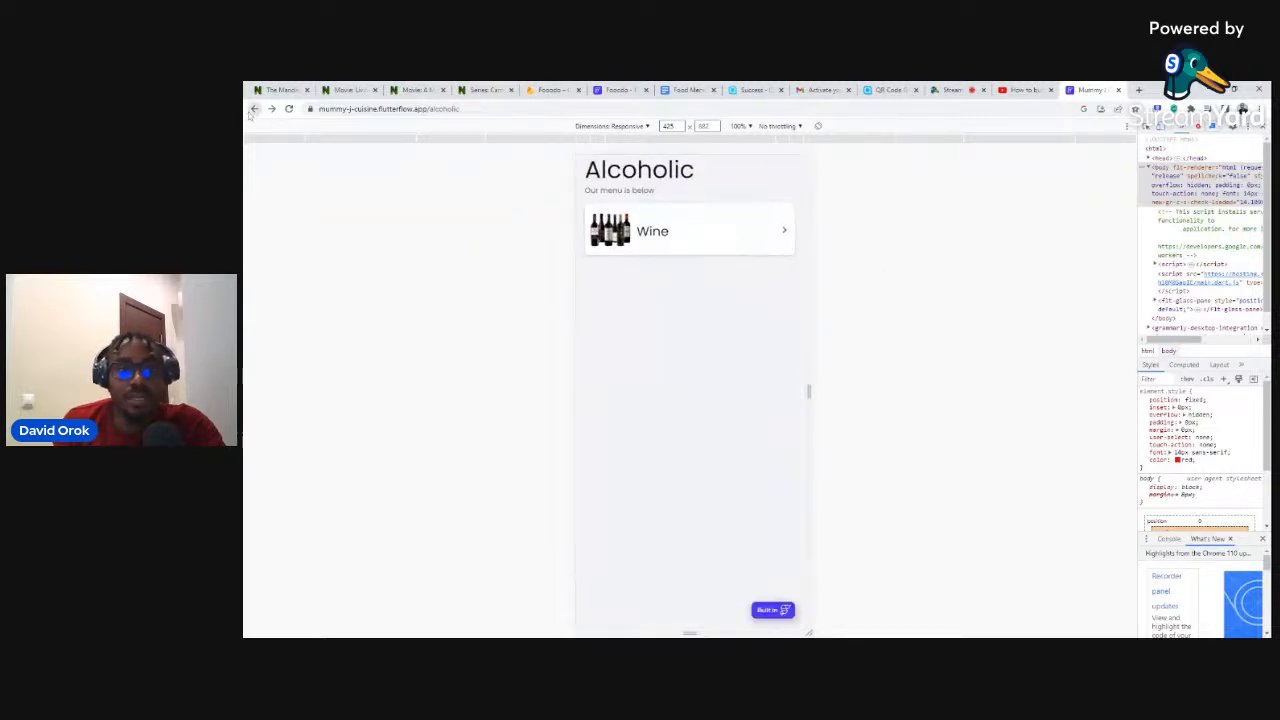
click(253, 109)
click(638, 208)
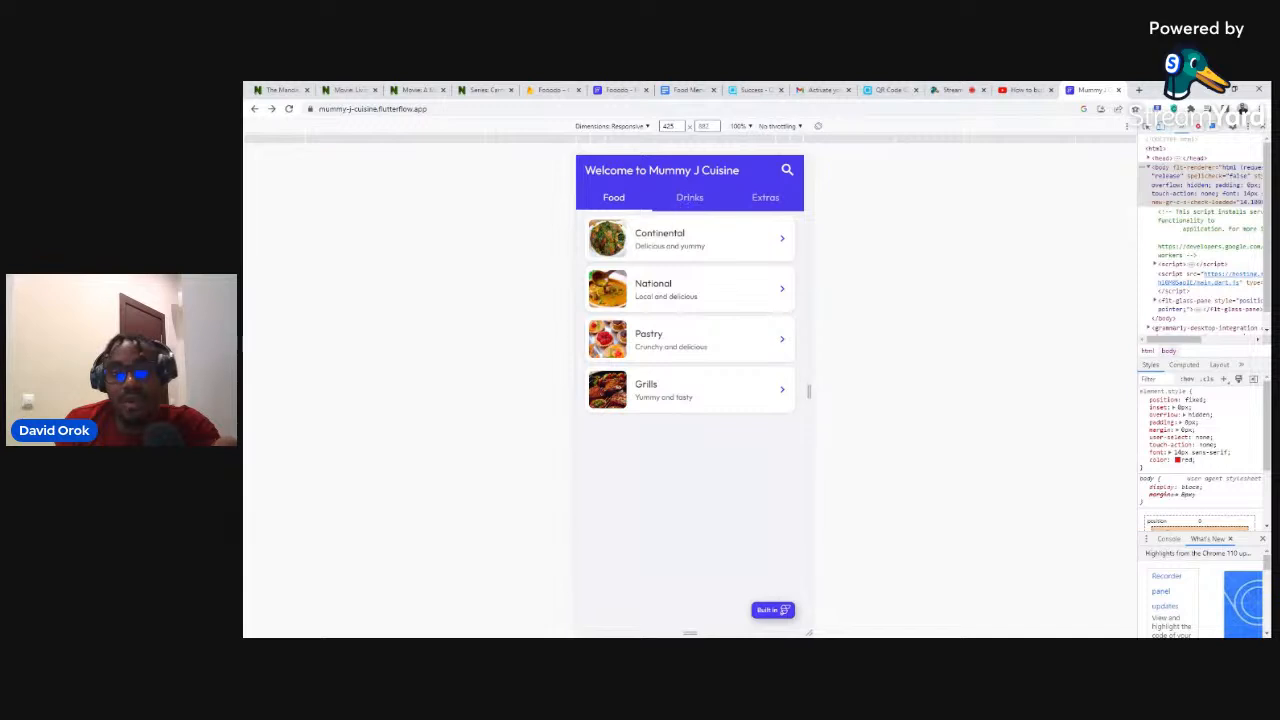
click(607, 238)
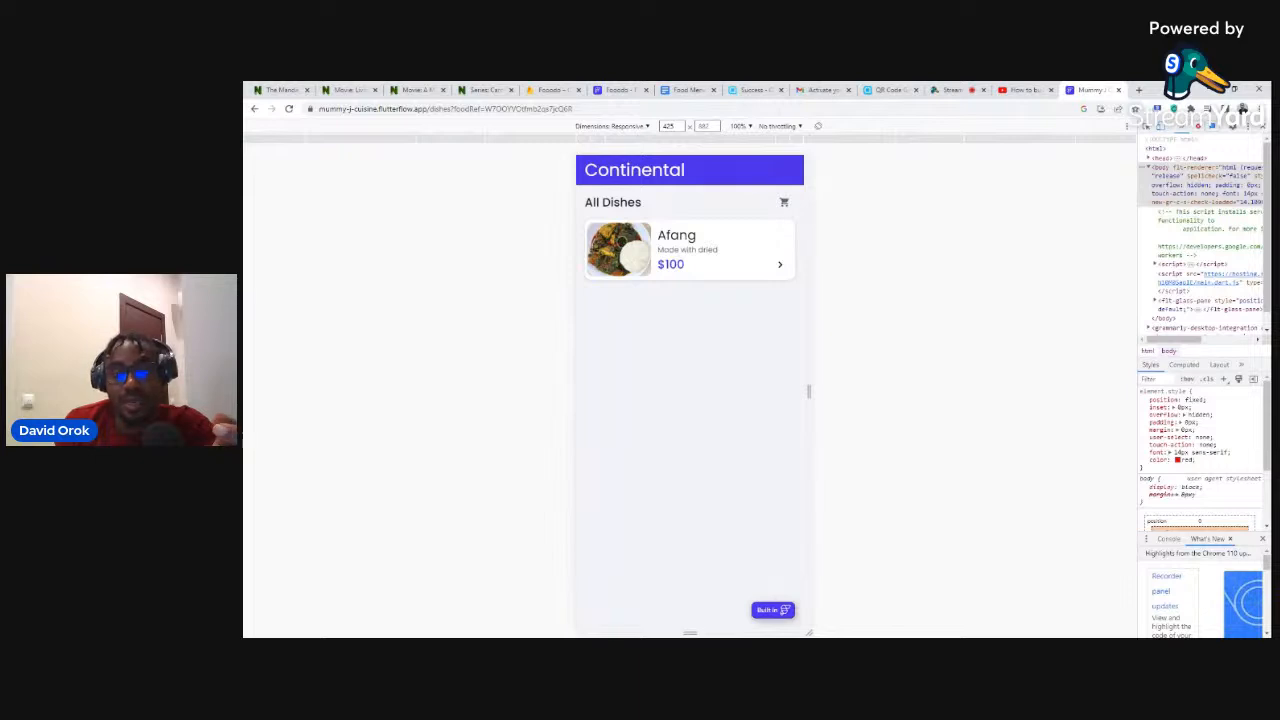
click(635, 240)
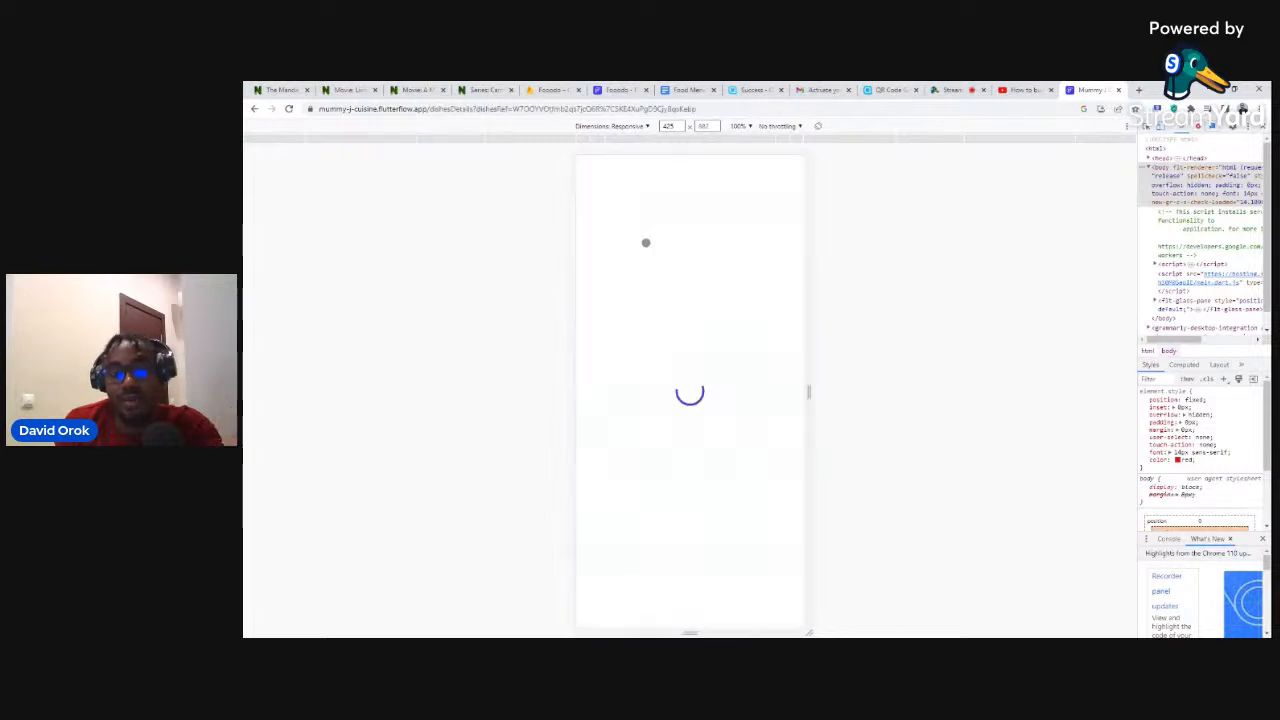
click(591, 171)
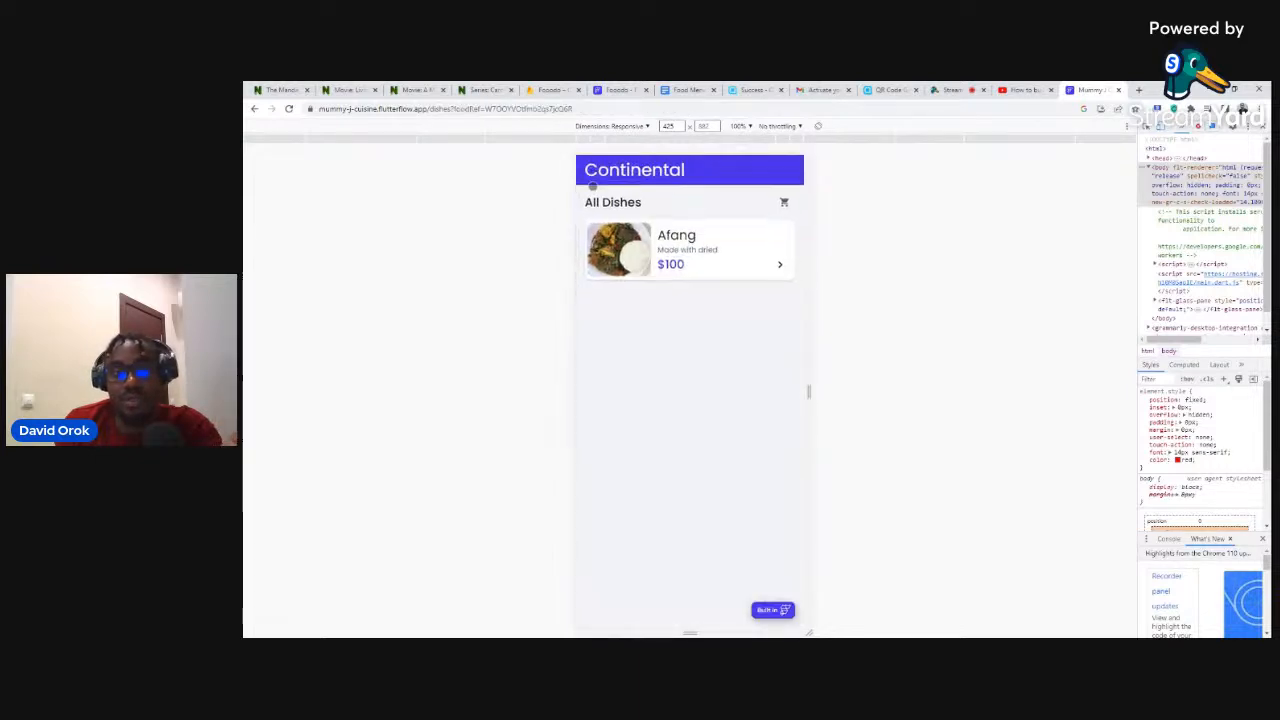
click(255, 113)
click(255, 113)
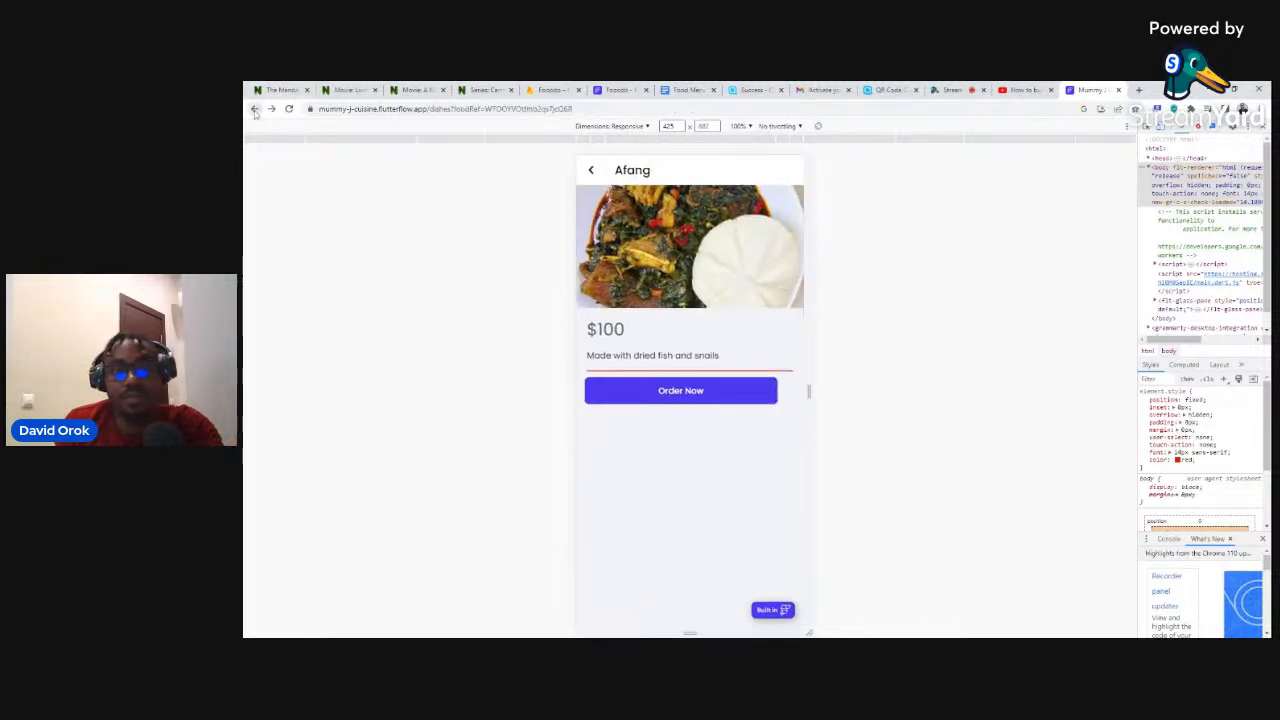
click(255, 113)
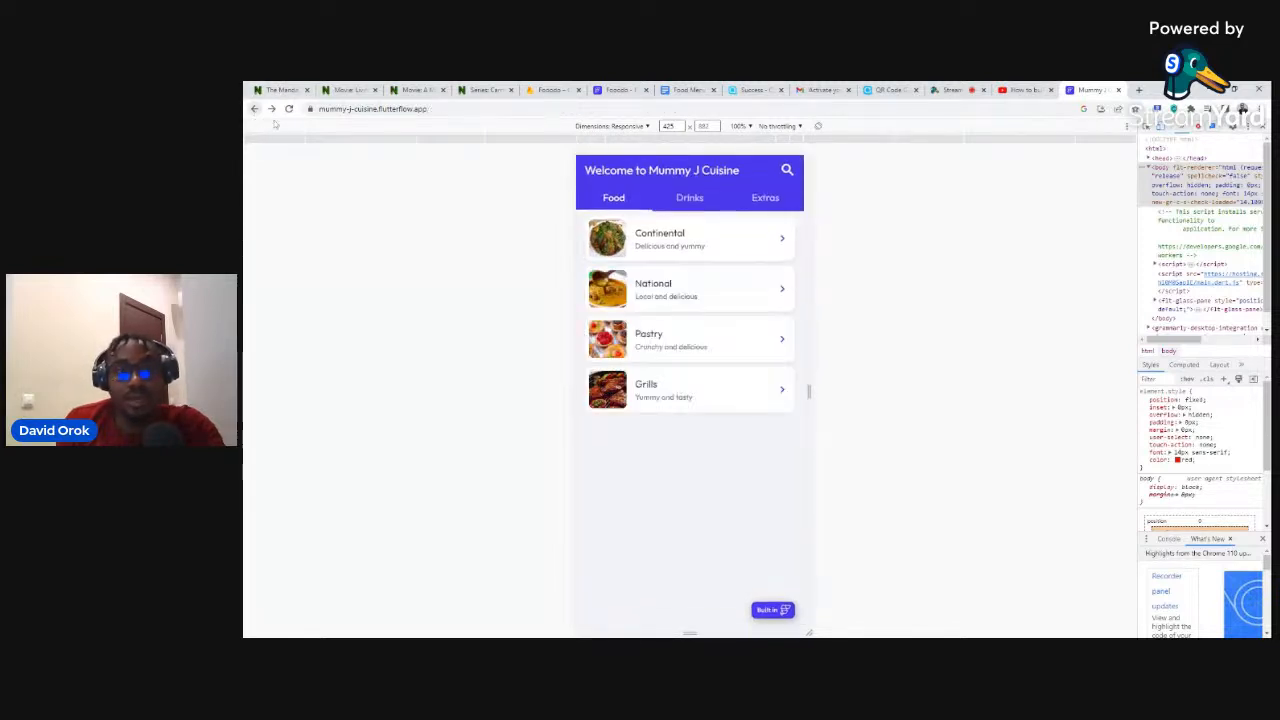
Compare the app's Drinks tab with its Food tab, and examine the Alcoholic Drinks subcategories Spirits and Wine.
click(689, 197)
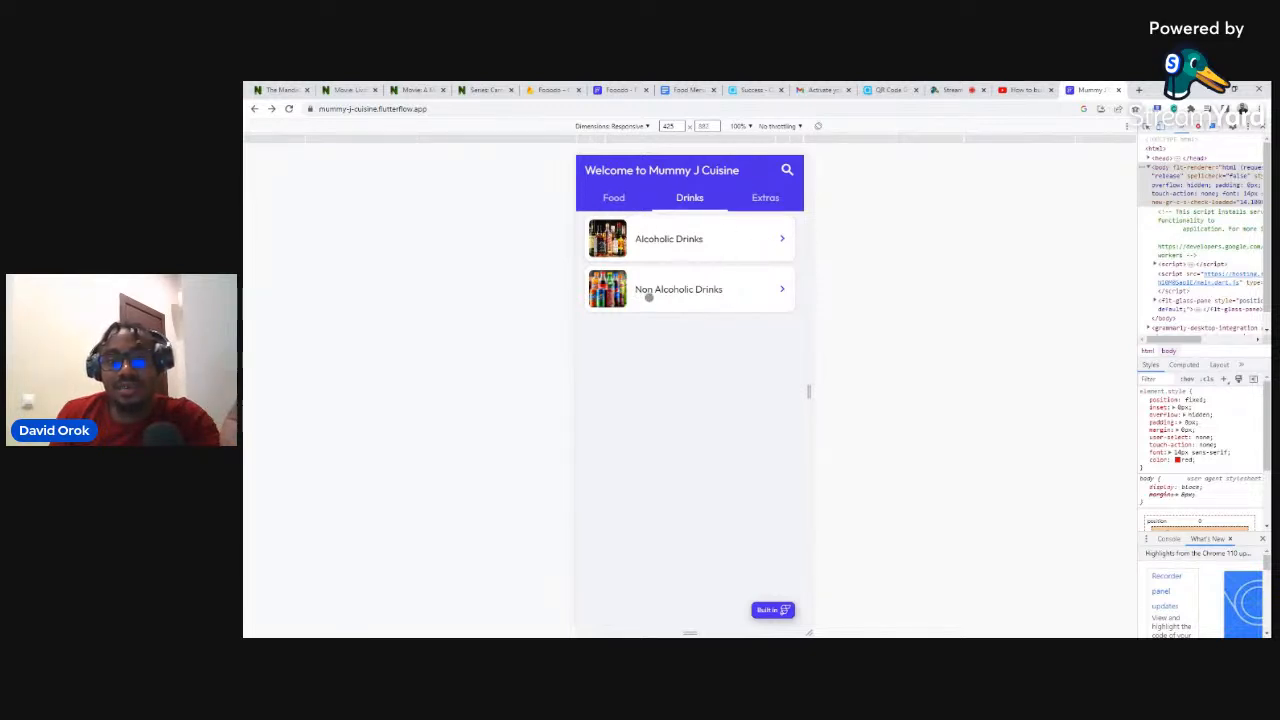
click(612, 198)
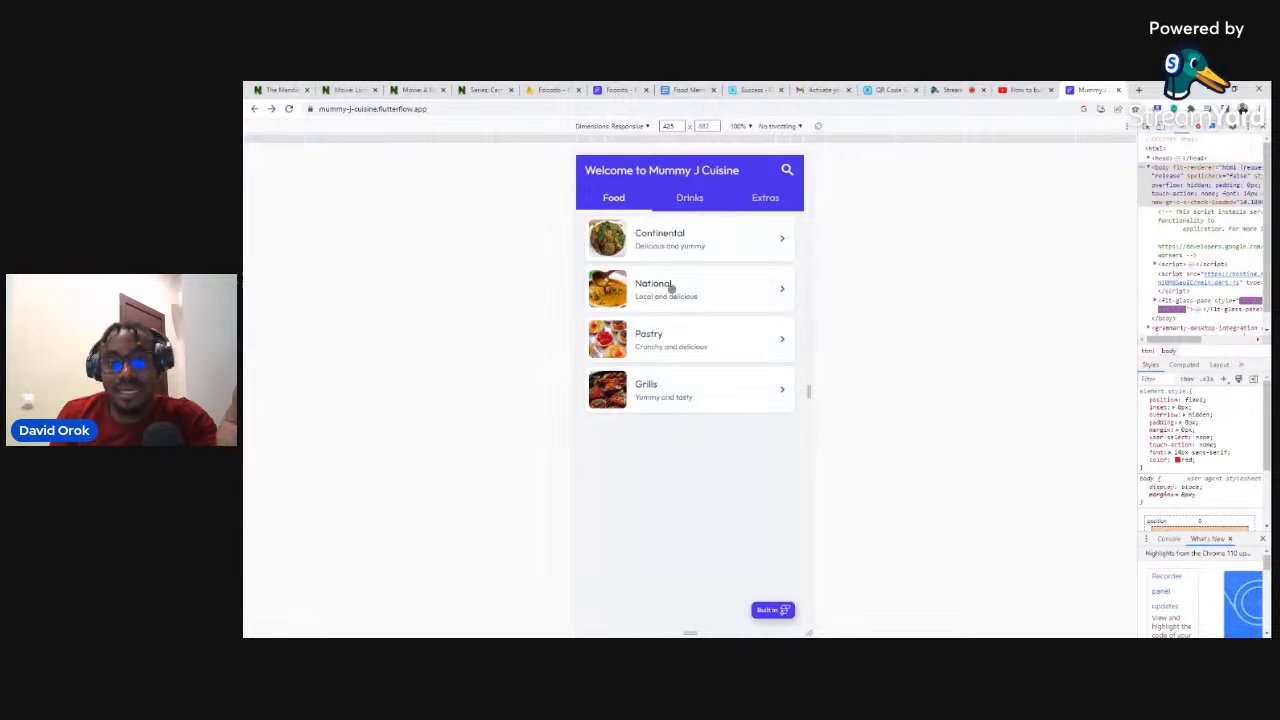
click(686, 197)
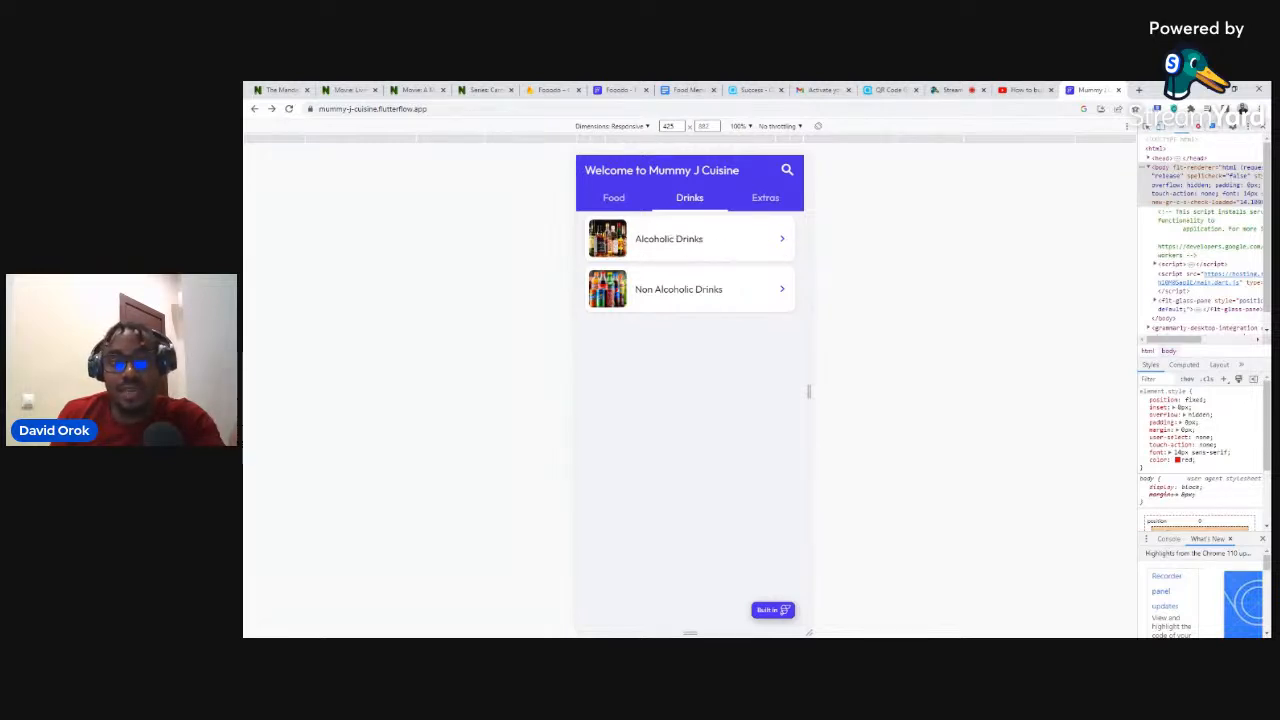
click(611, 238)
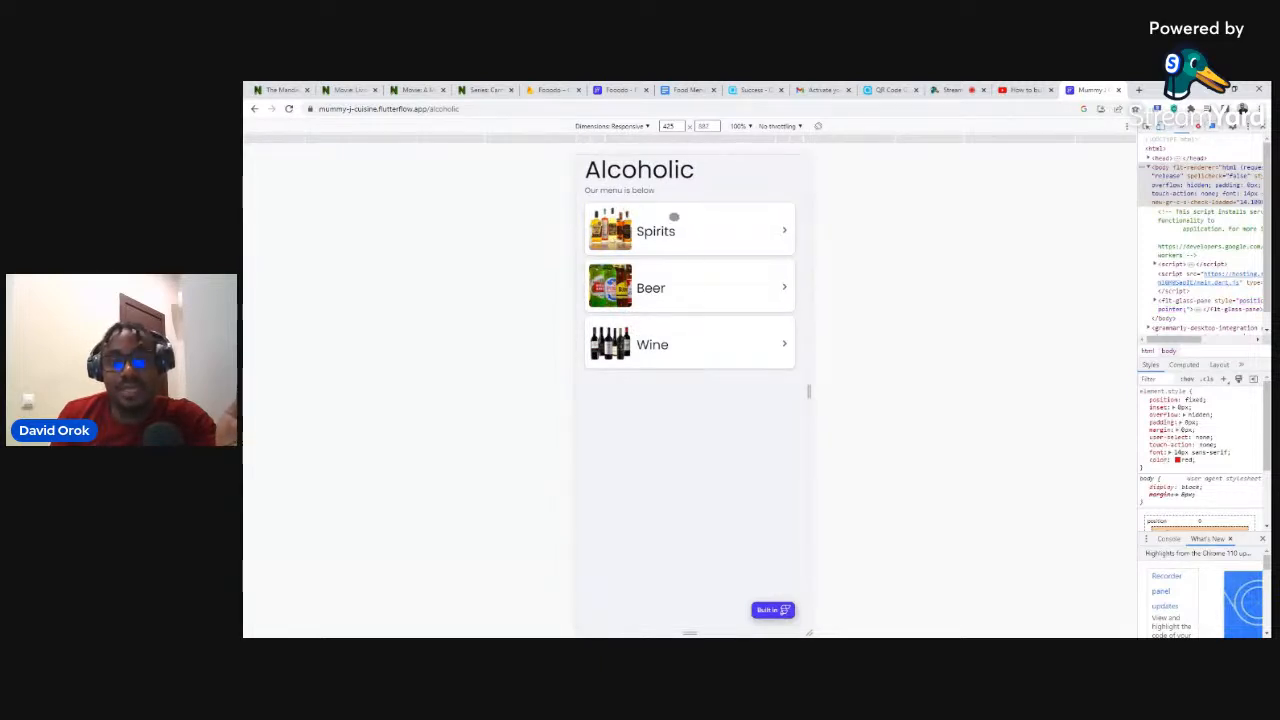
click(607, 231)
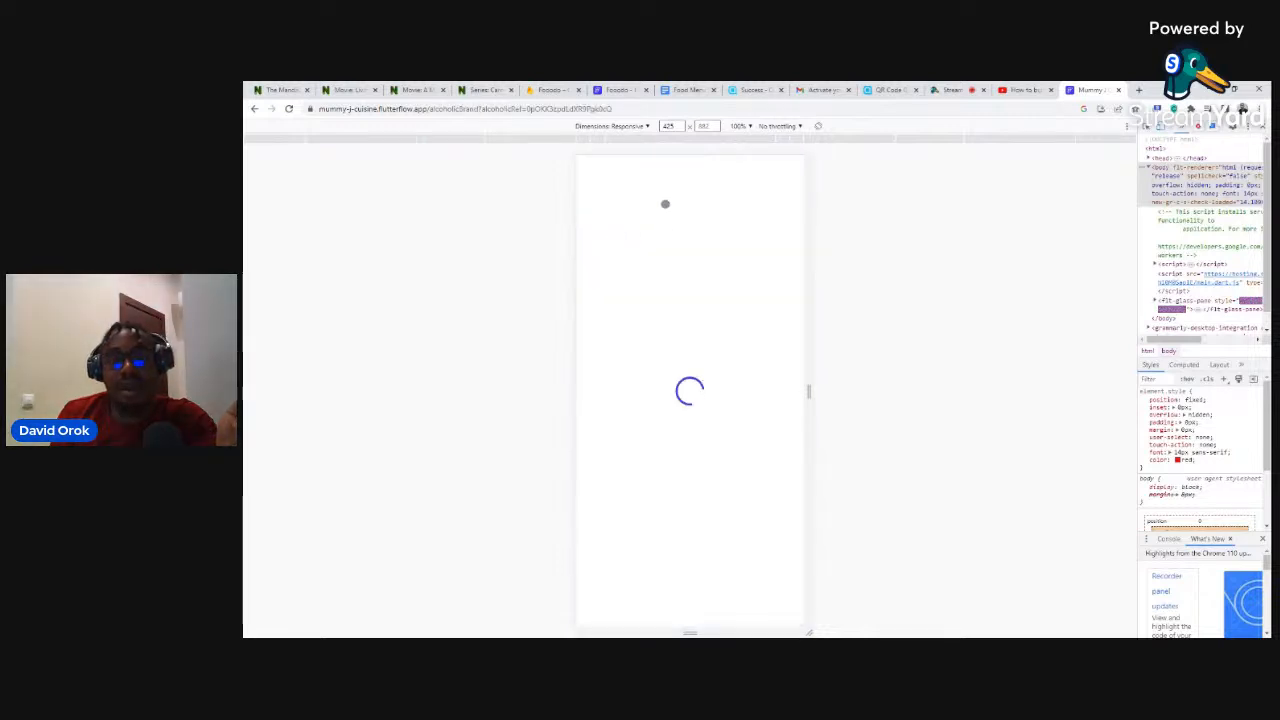
click(254, 108)
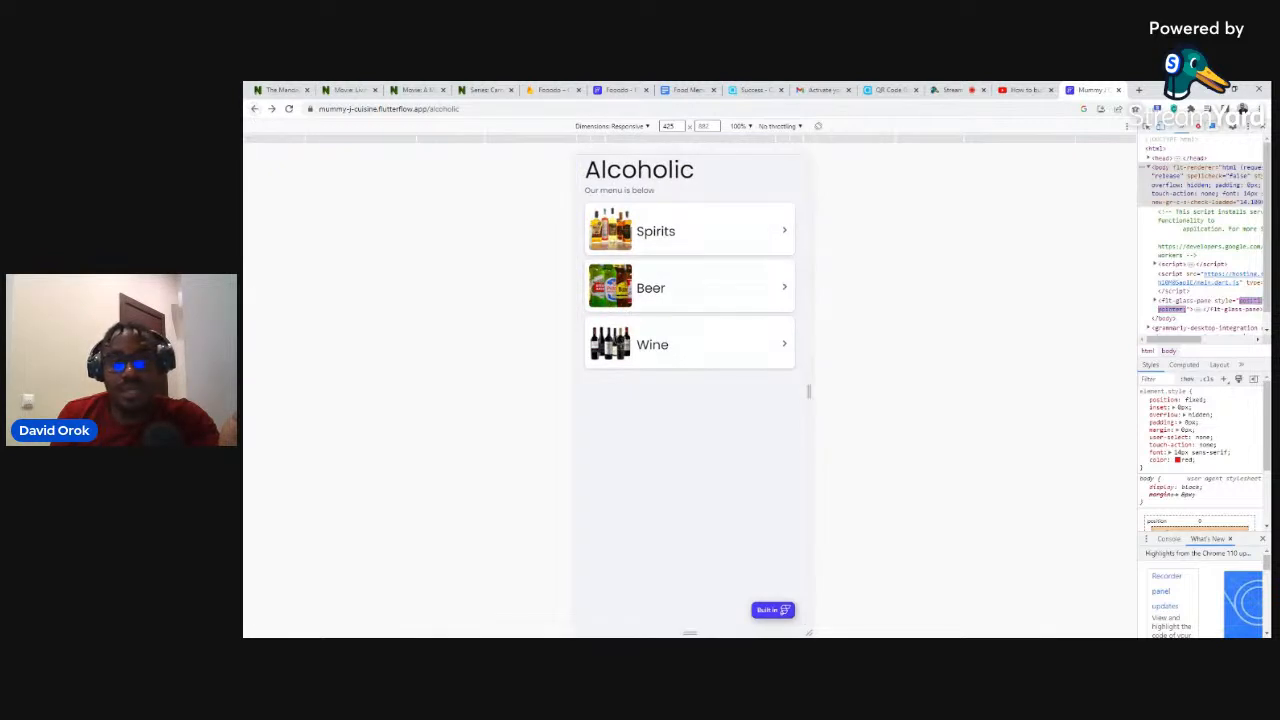
click(631, 336)
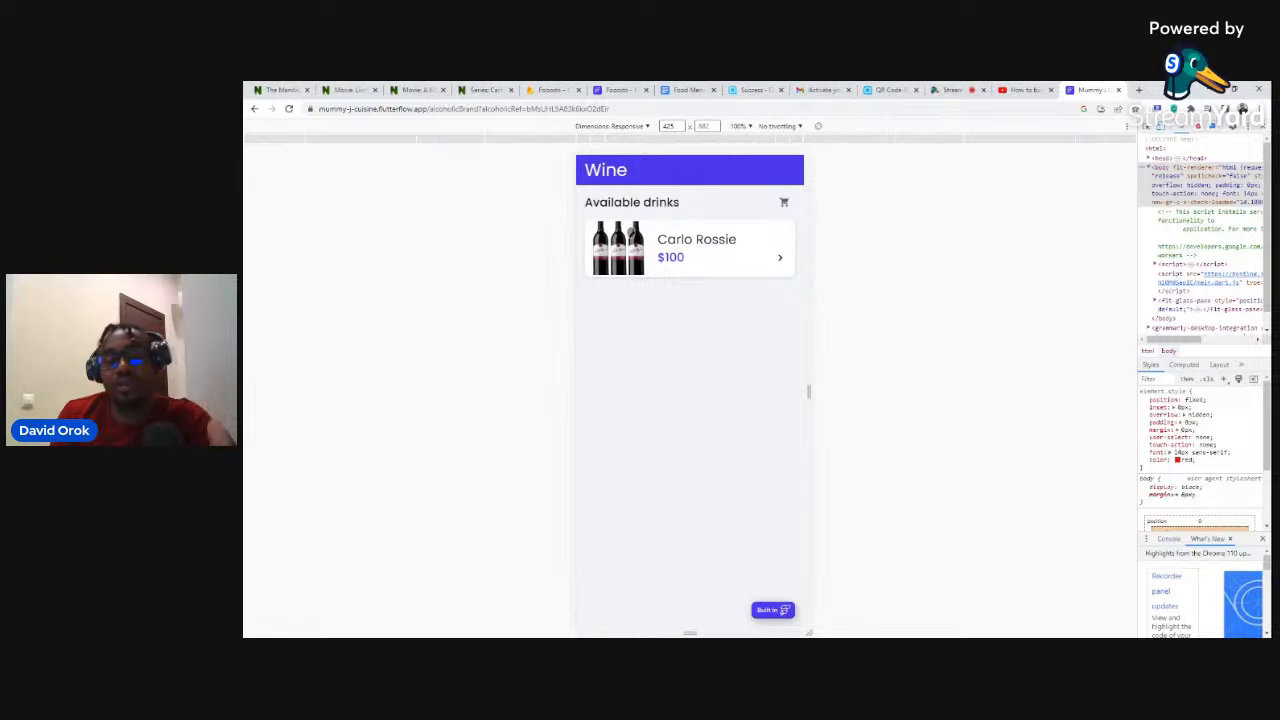
click(255, 111)
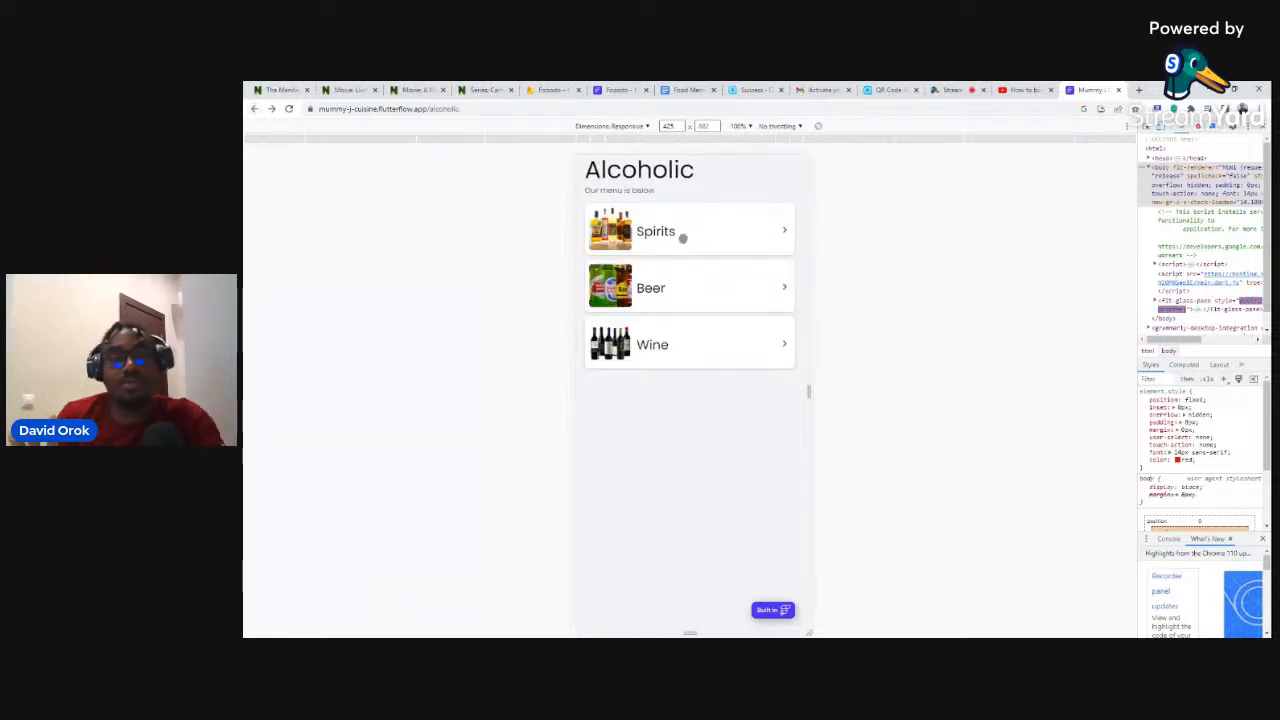
Switch to the Firebase console, start a Firestore collection named food and generate an automatic ID for its first document.
click(540, 90)
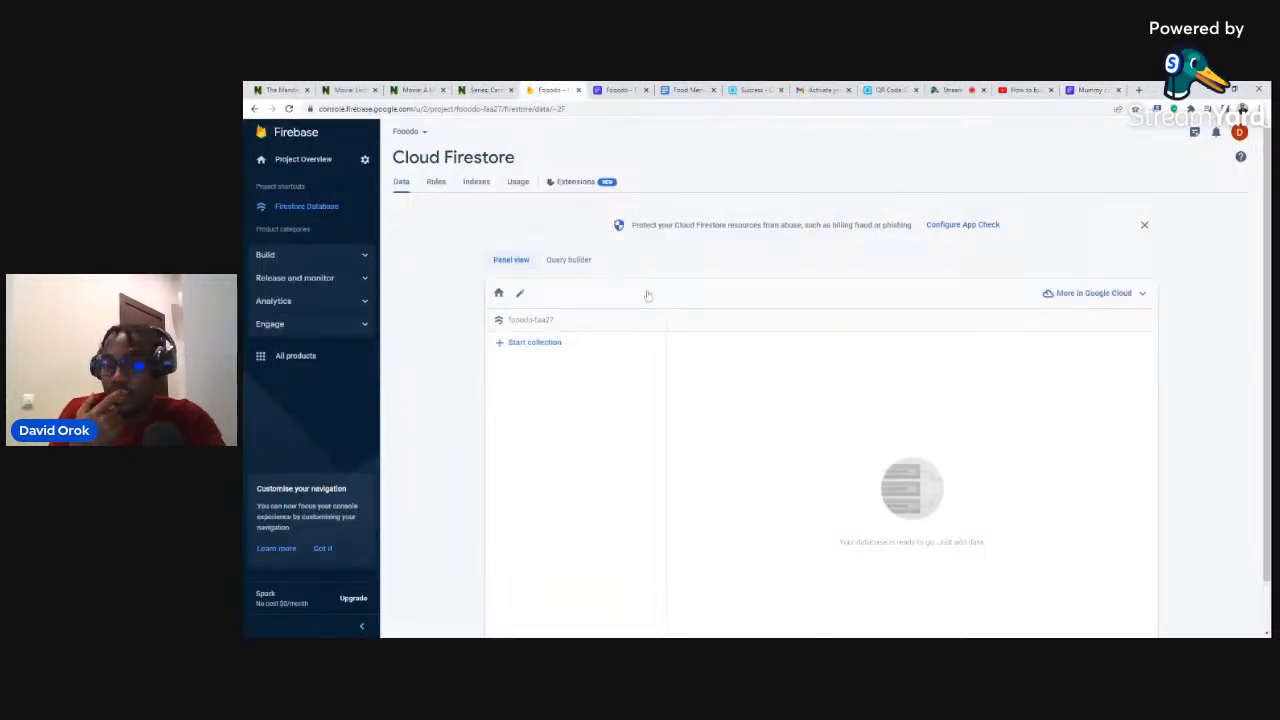
click(532, 343)
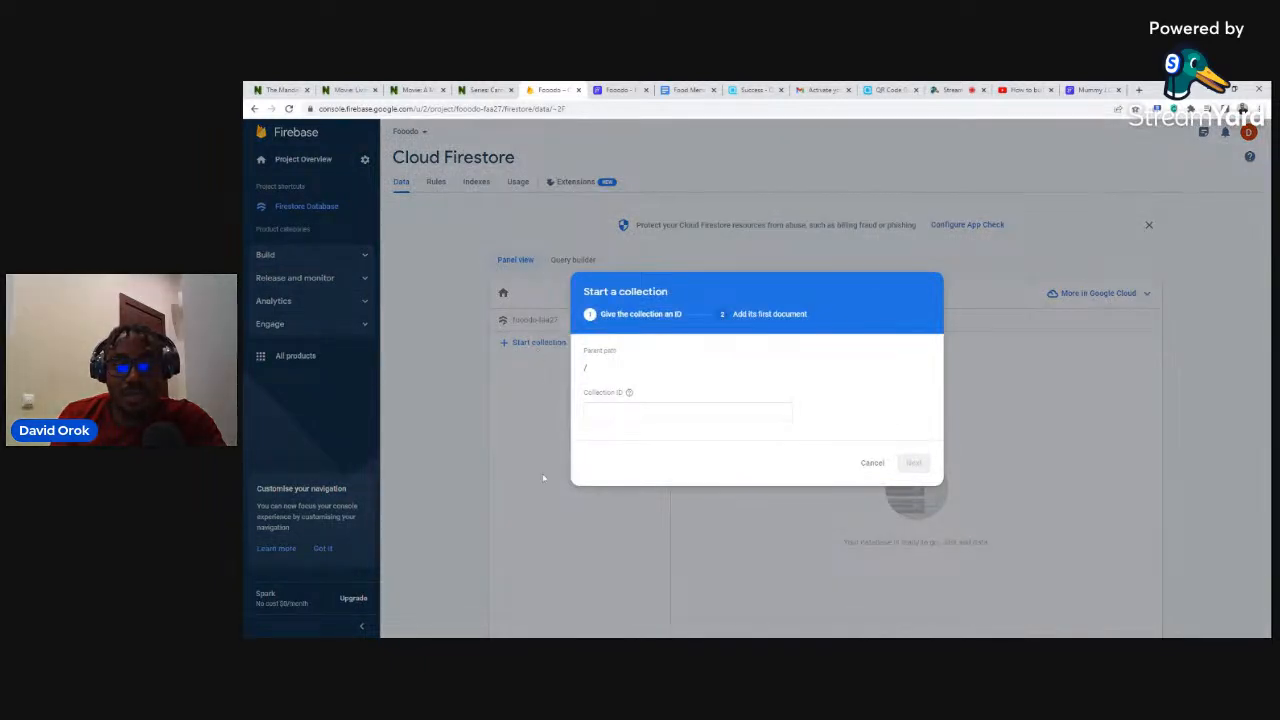
click(872, 462)
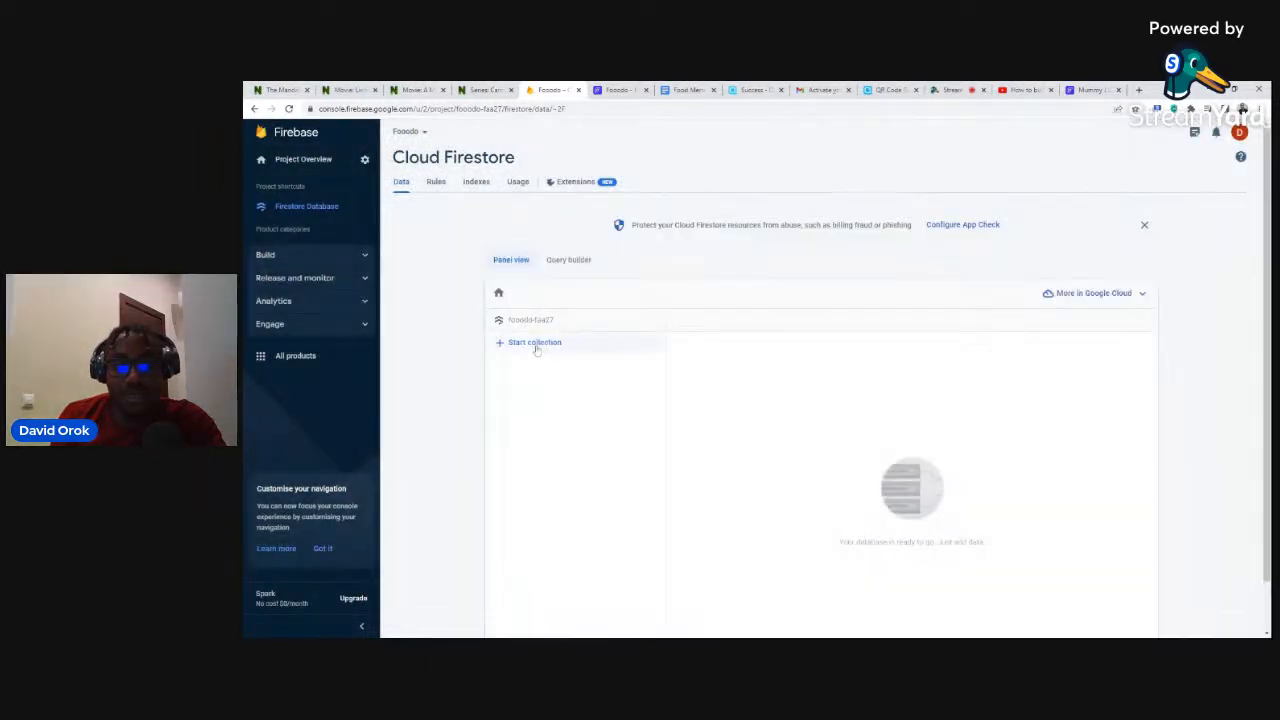
click(535, 343)
click(630, 412)
text(food)
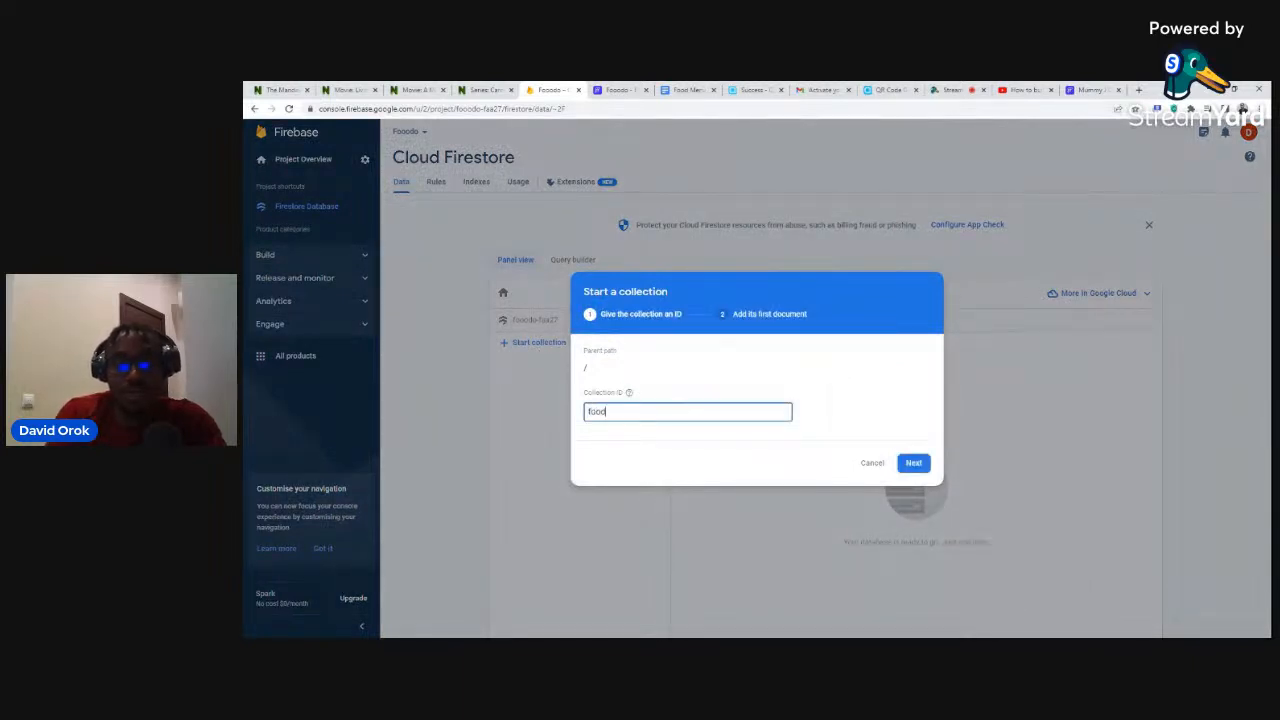
click(913, 466)
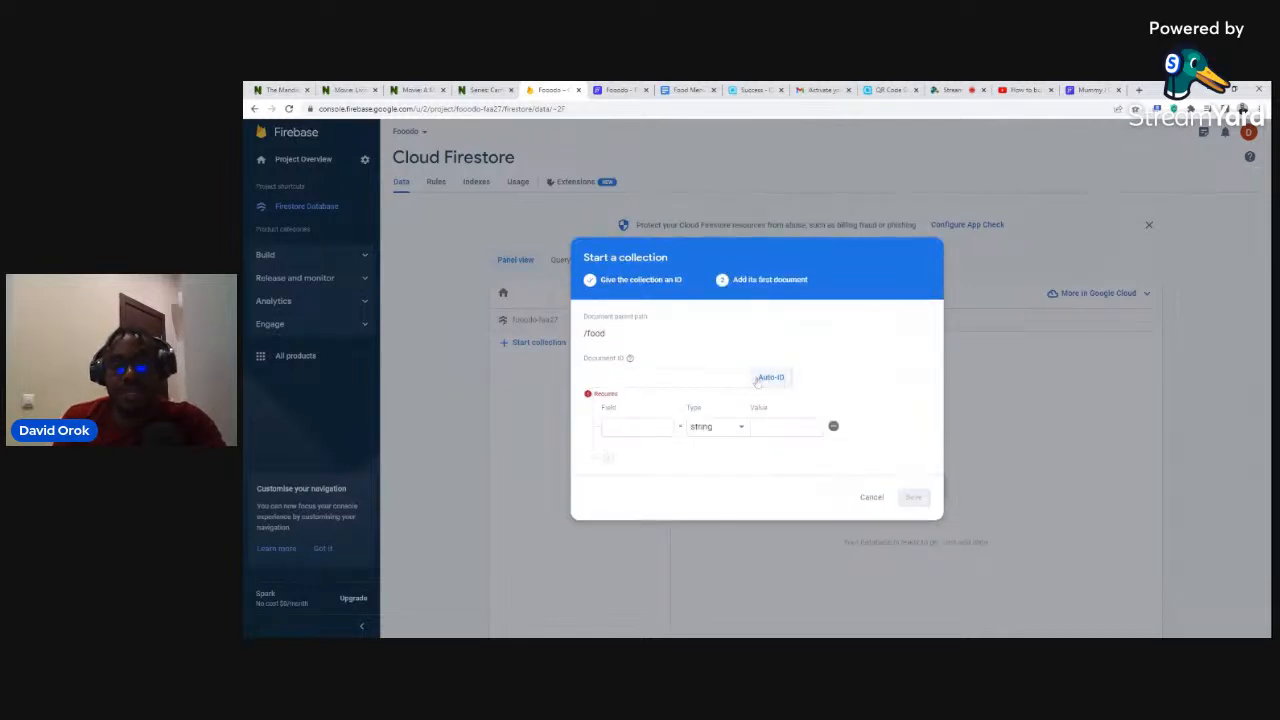
click(773, 380)
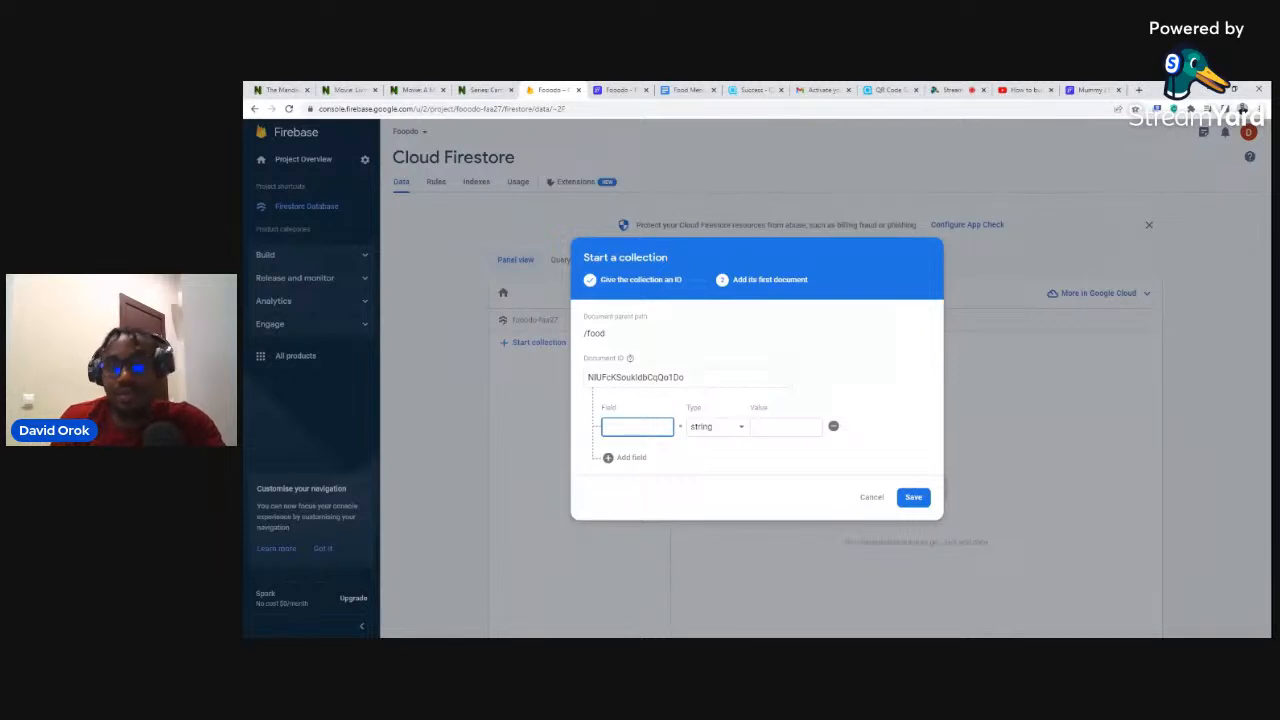
Switch to the Mummy J Cuisine app and check which details its Food tab shows for each category.
click(1092, 89)
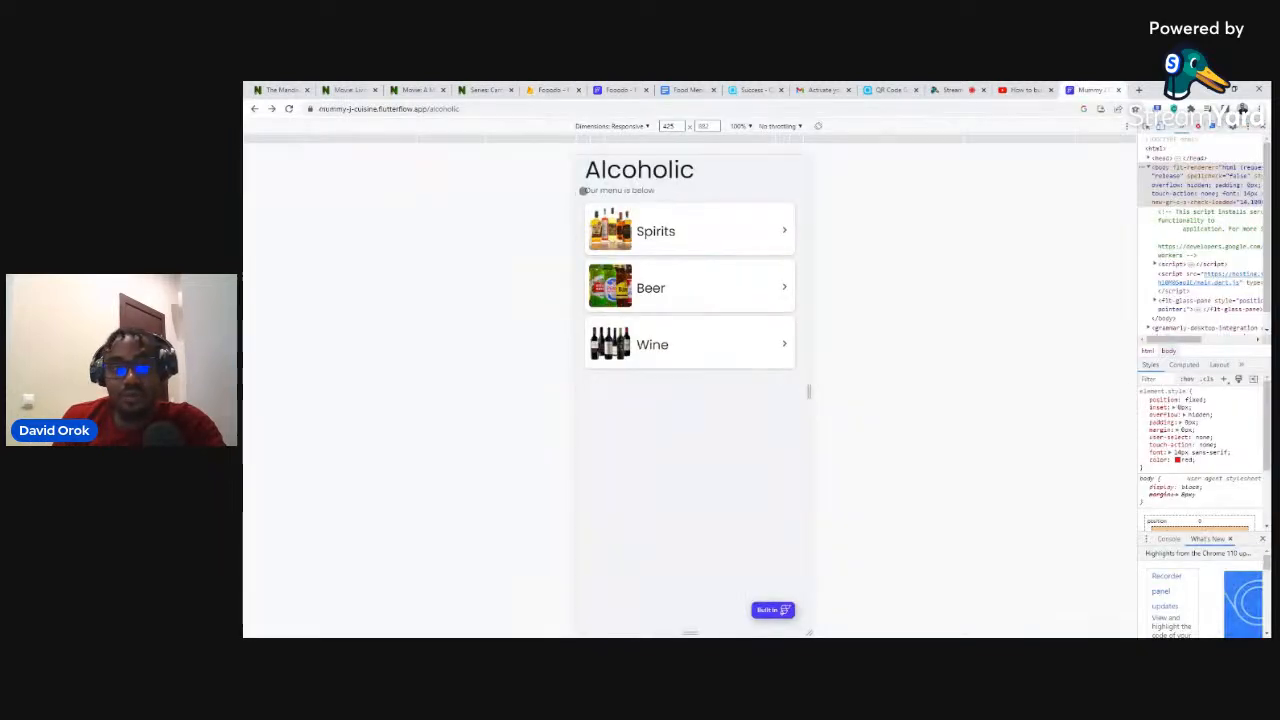
click(255, 108)
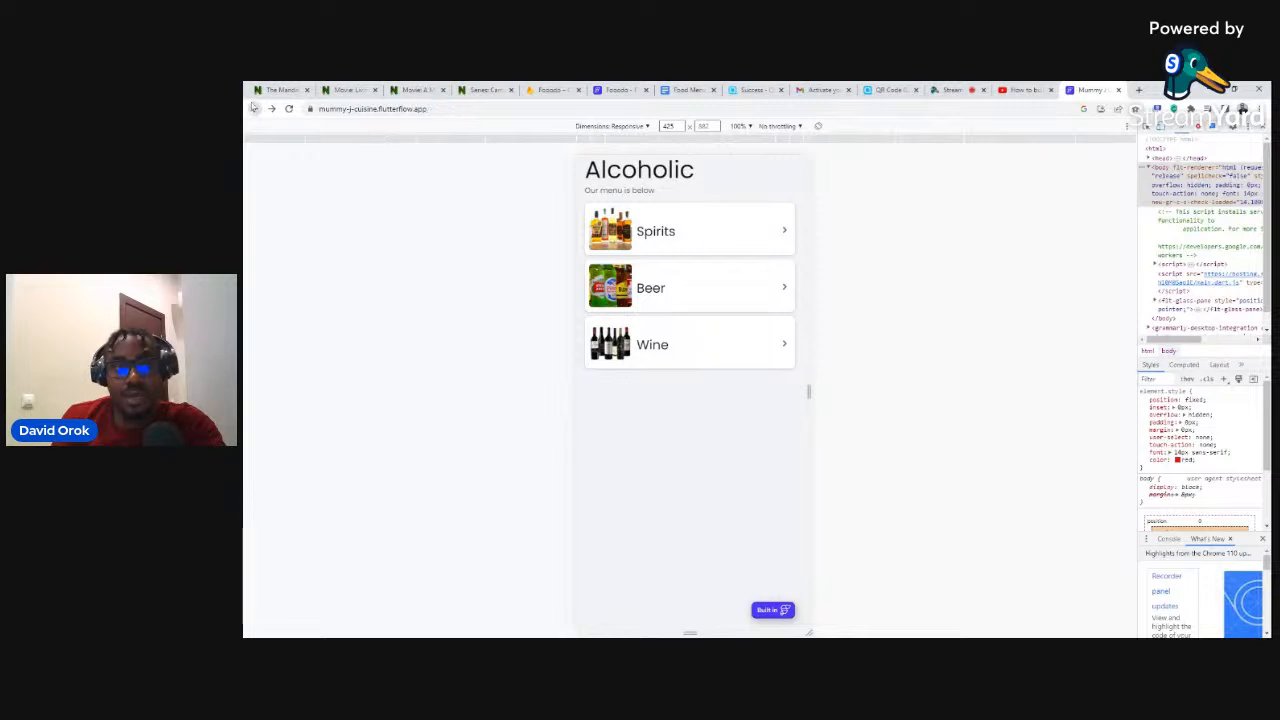
click(617, 199)
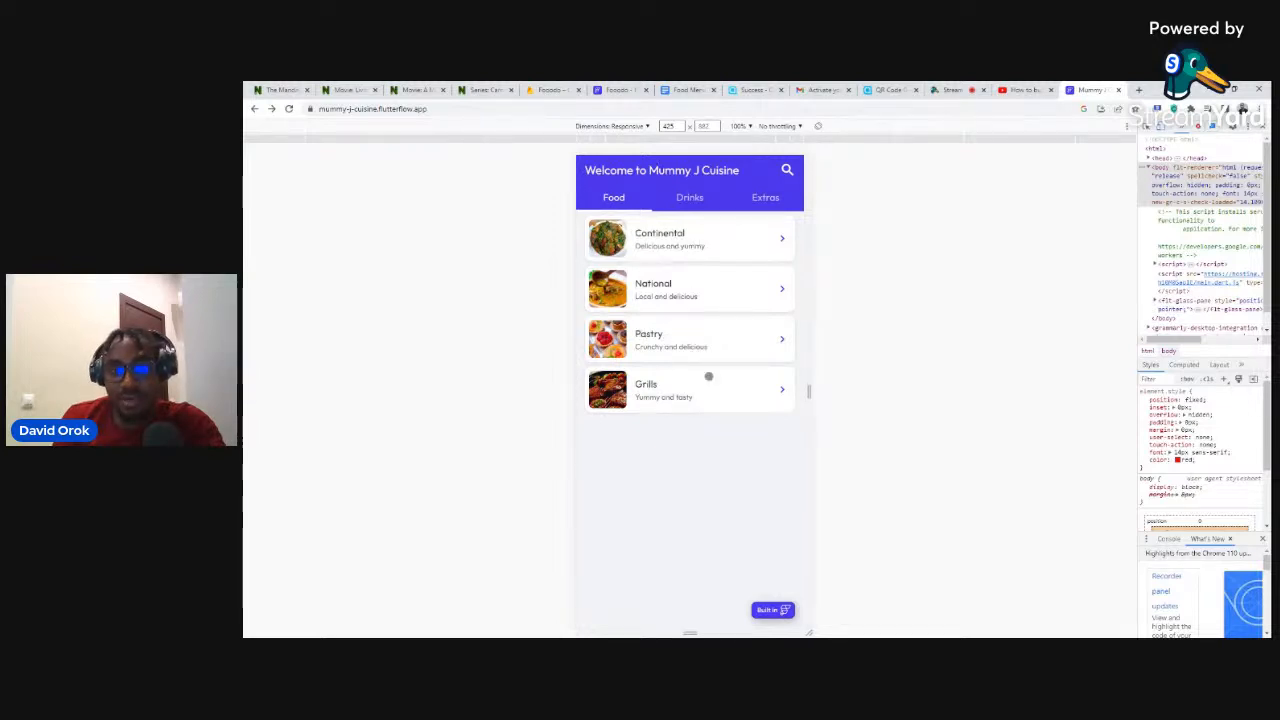
Check the category names in the Mummy J Cuisine app and, in Firestore, add a string field called name with the value Continental.
click(545, 89)
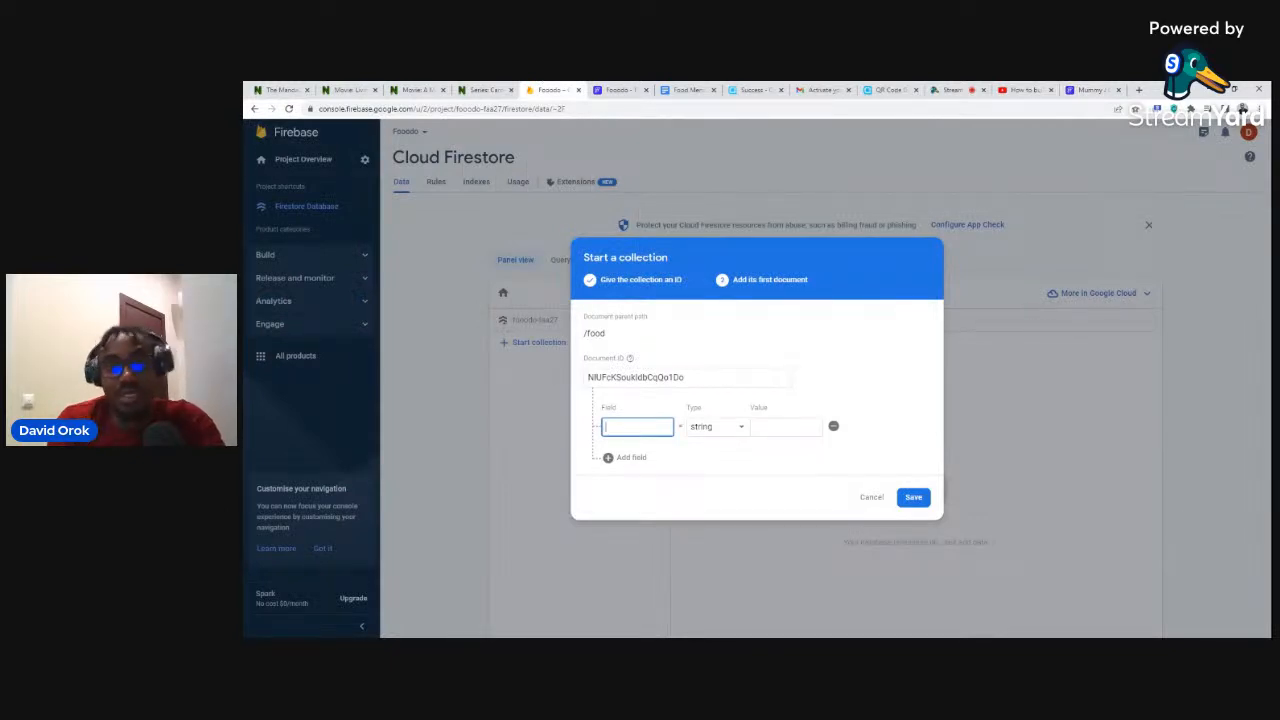
click(1090, 89)
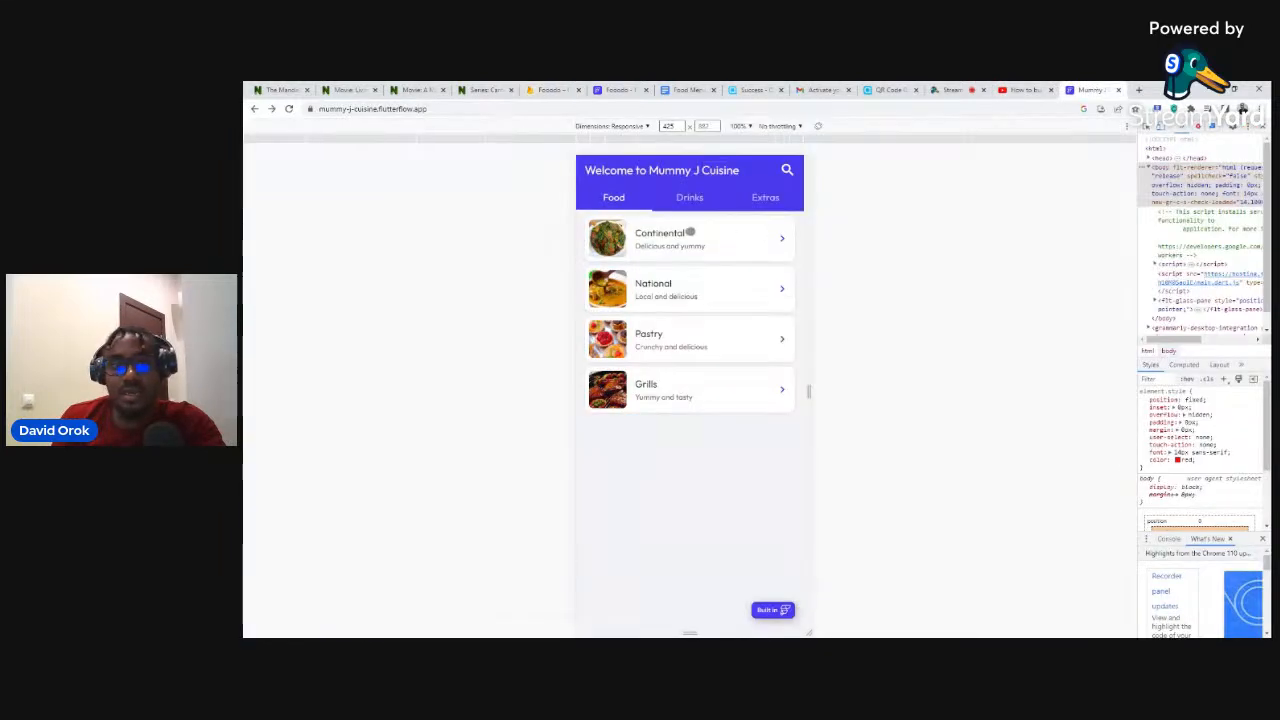
click(547, 89)
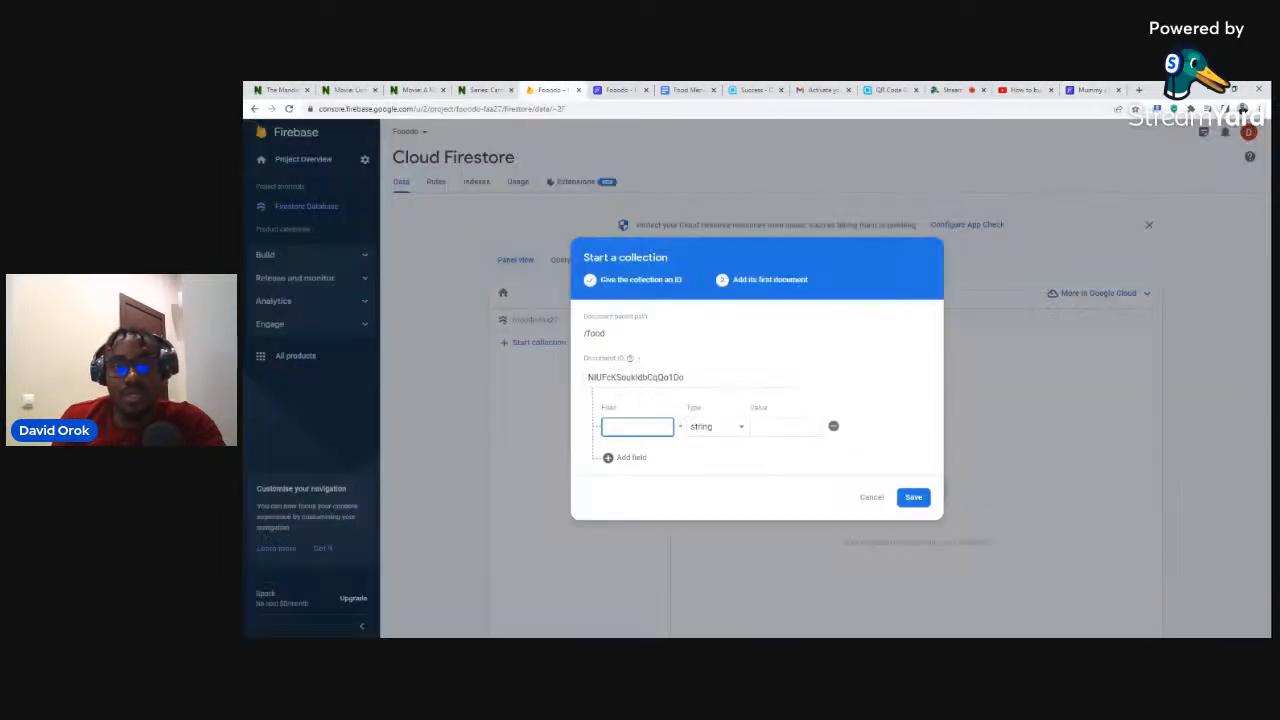
text(name)
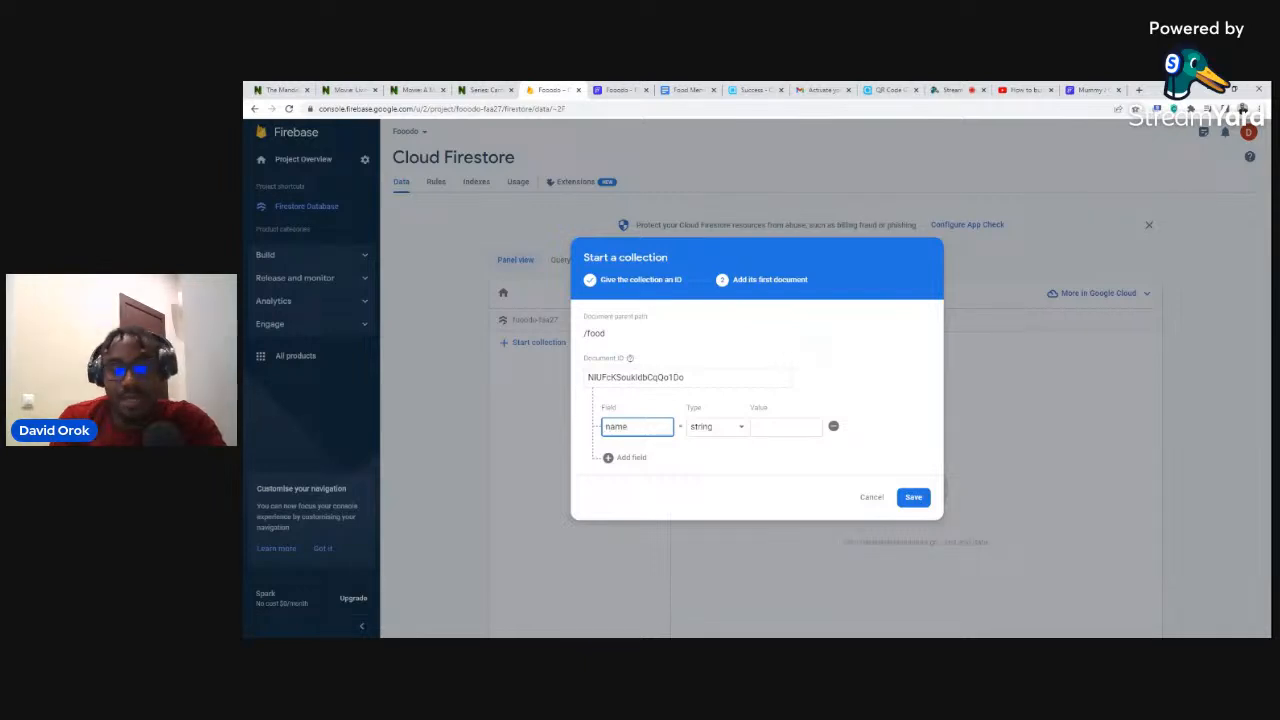
click(767, 421)
text(Con)
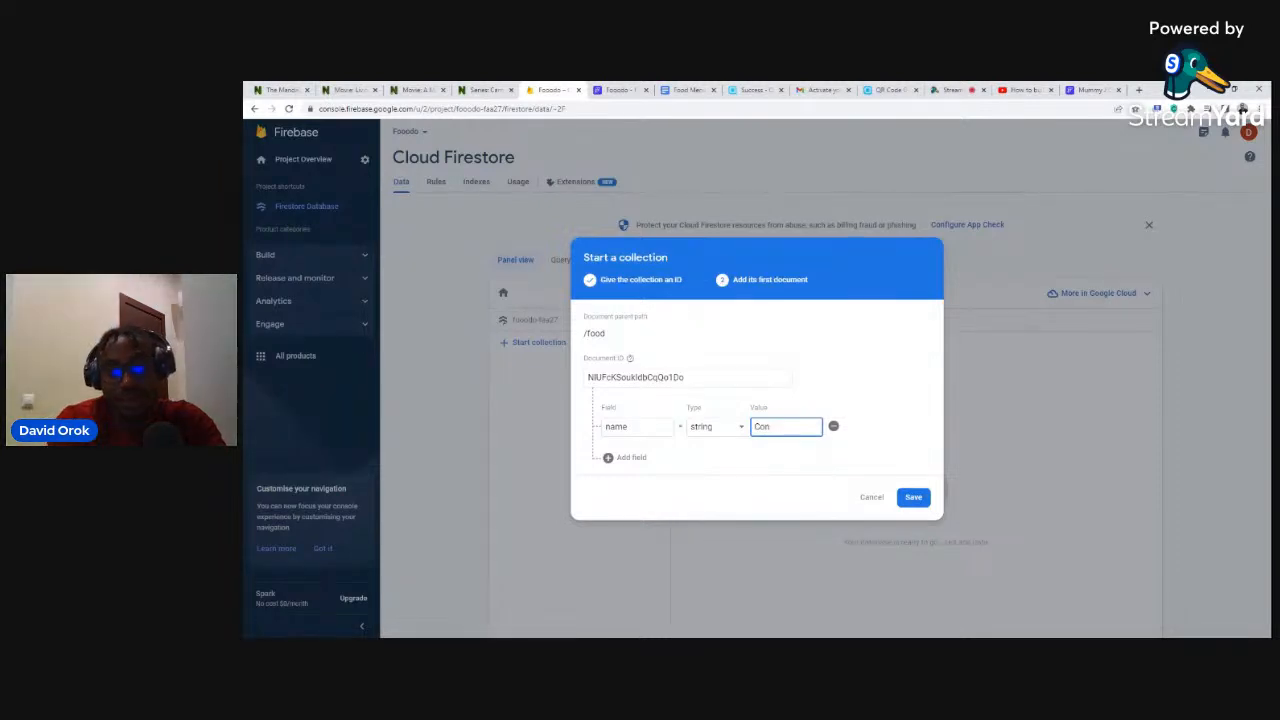
text(tinen)
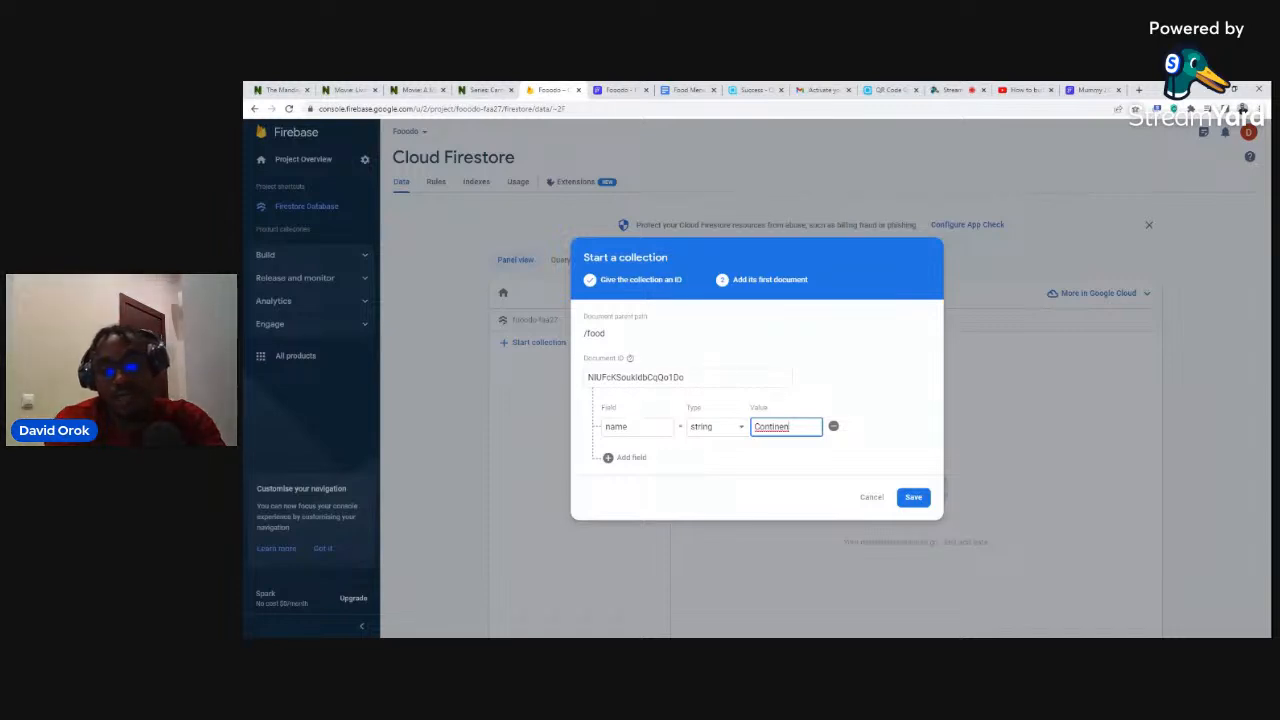
text(tal)
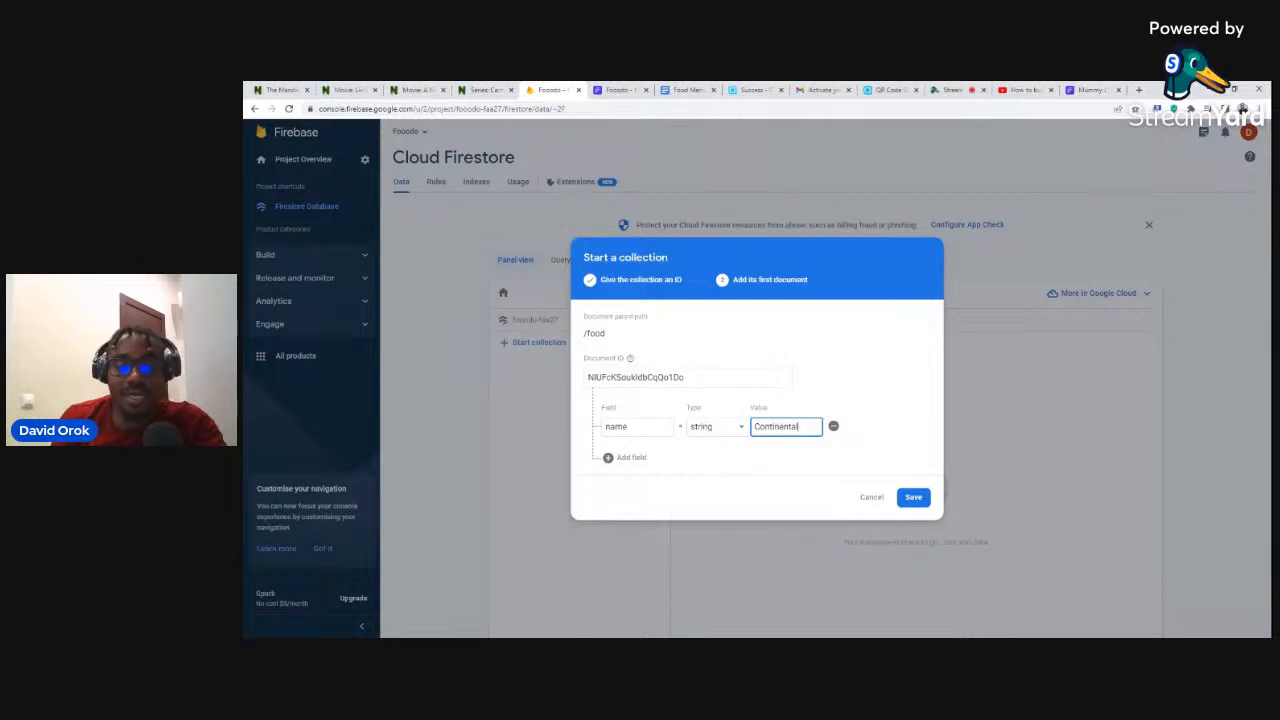
Add a second string field named image to the first document of the food collection.
click(624, 460)
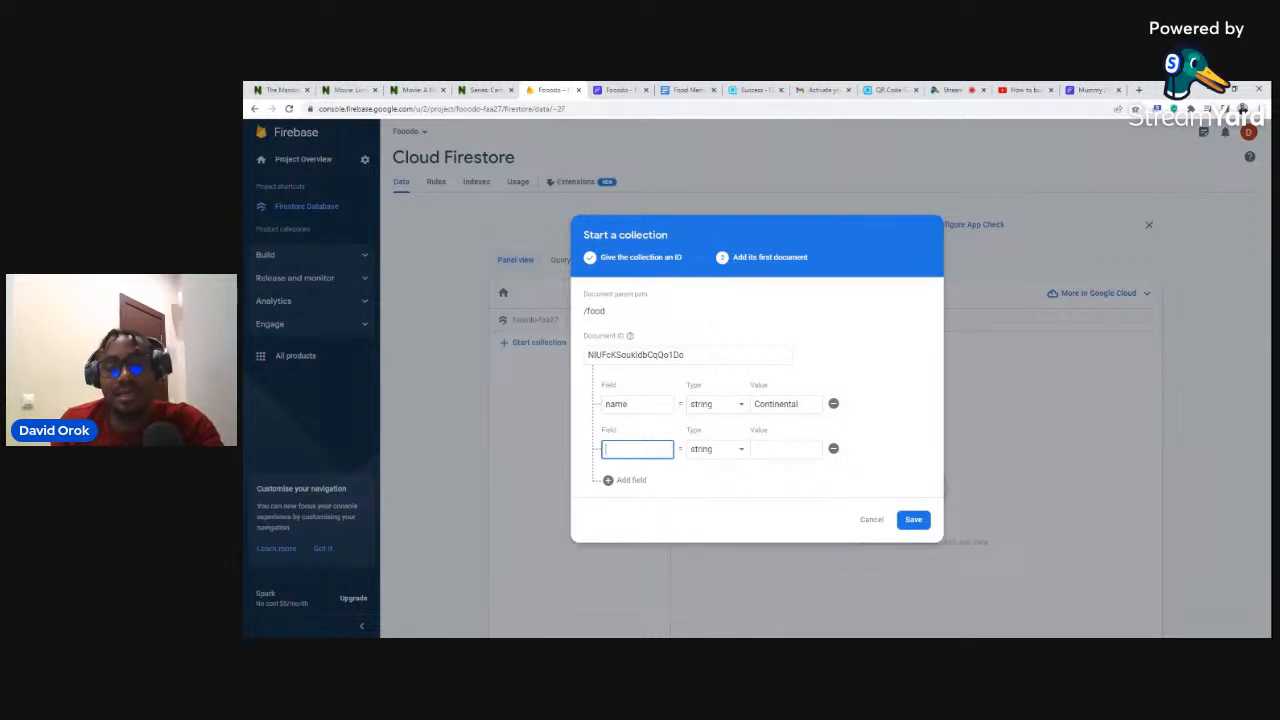
drag(688, 355, 587, 355)
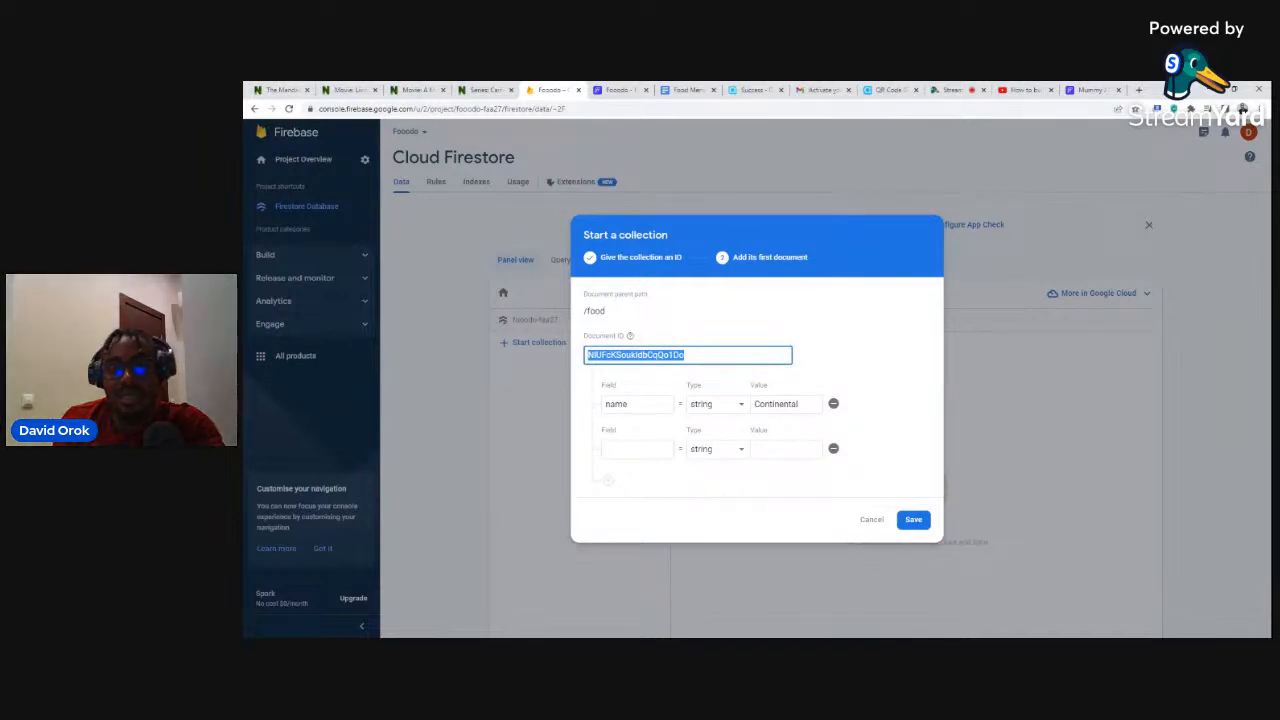
click(635, 404)
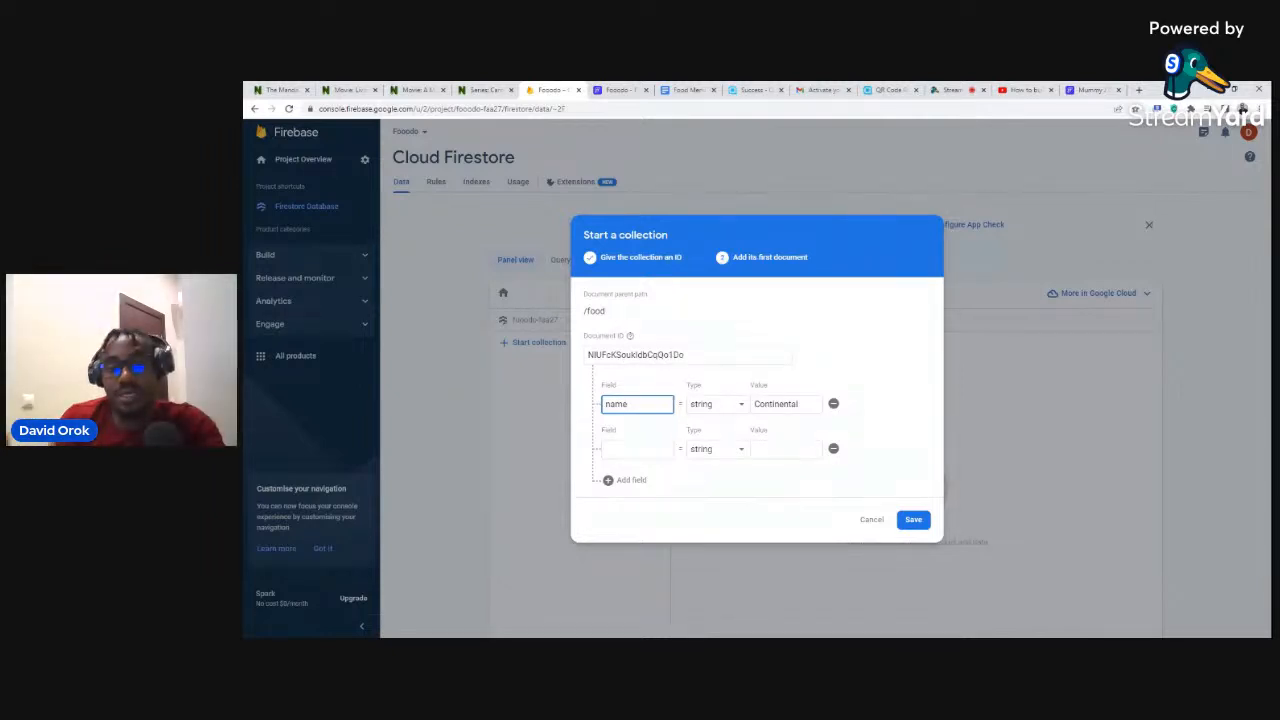
click(637, 449)
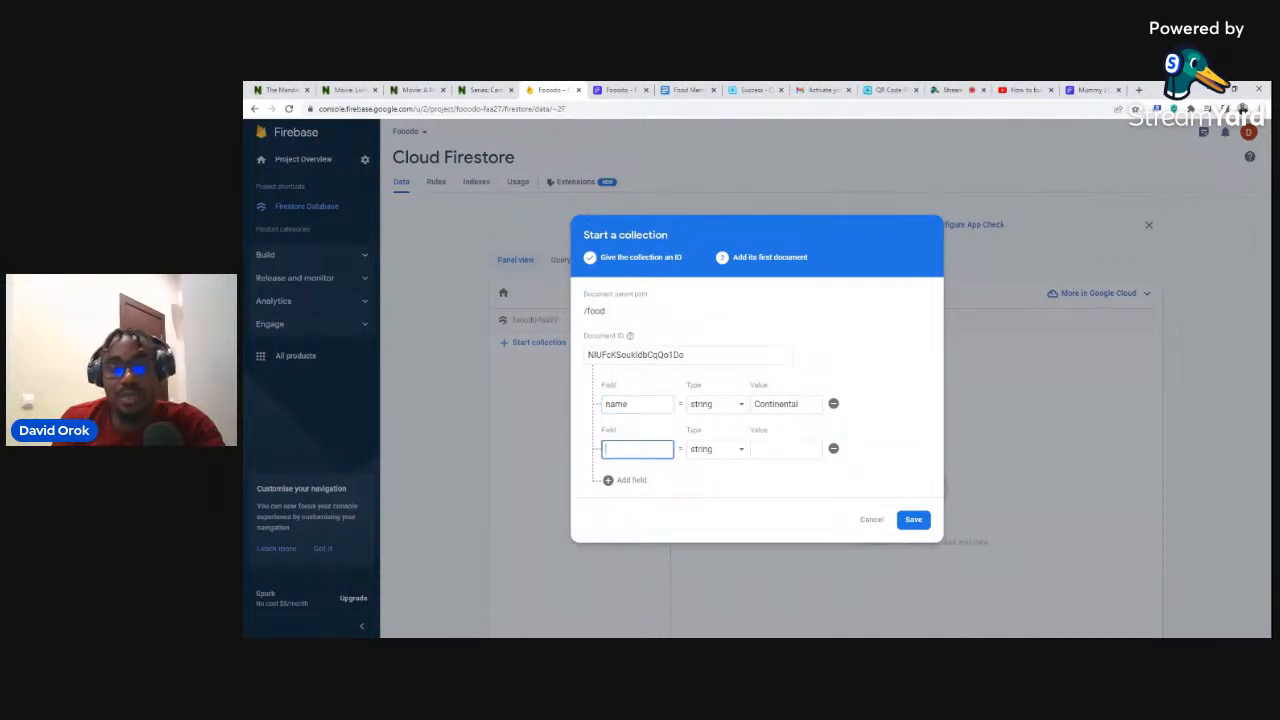
text(image)
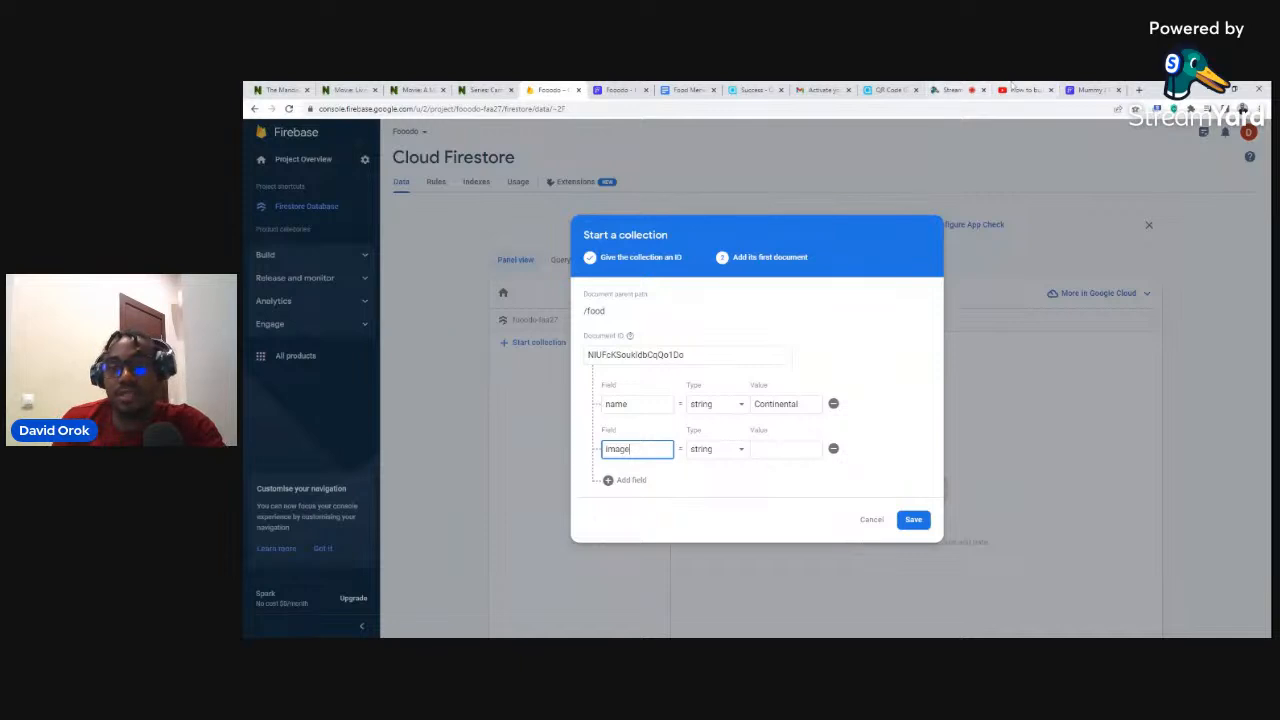
Check the Food category cards in the Mummy J Cuisine app and the data types Firestore offers for a field.
click(1085, 90)
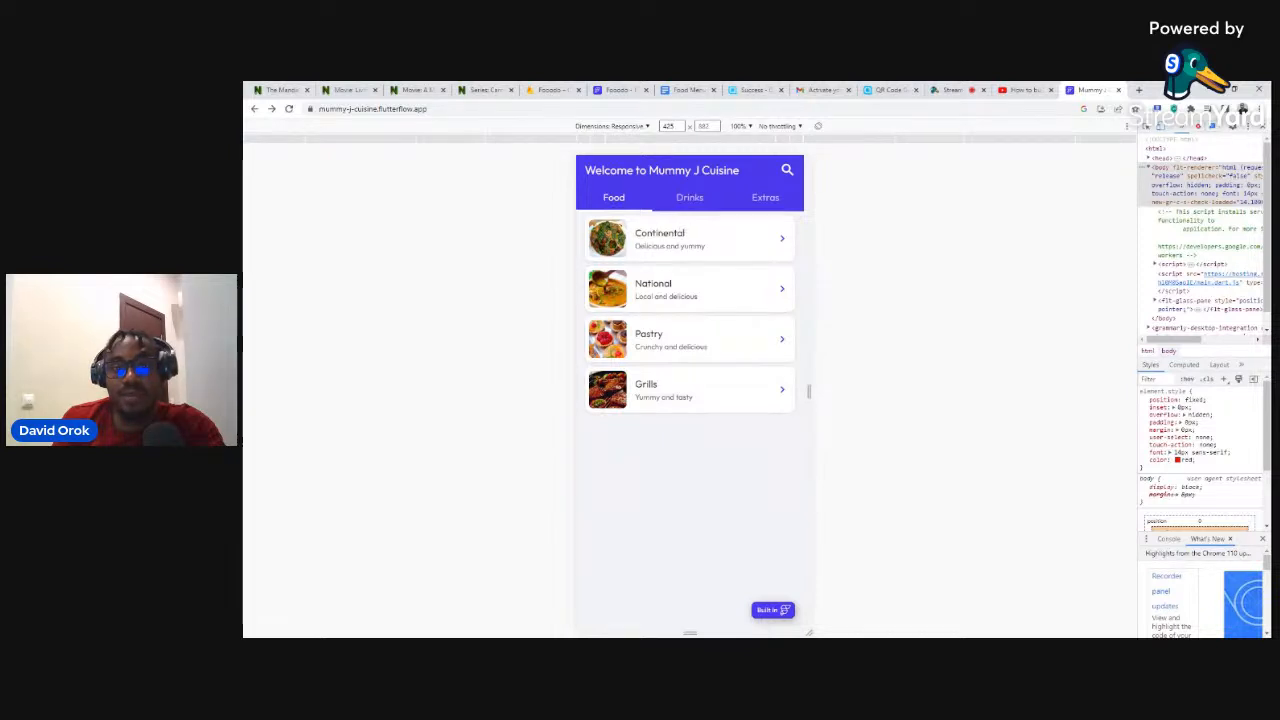
click(552, 90)
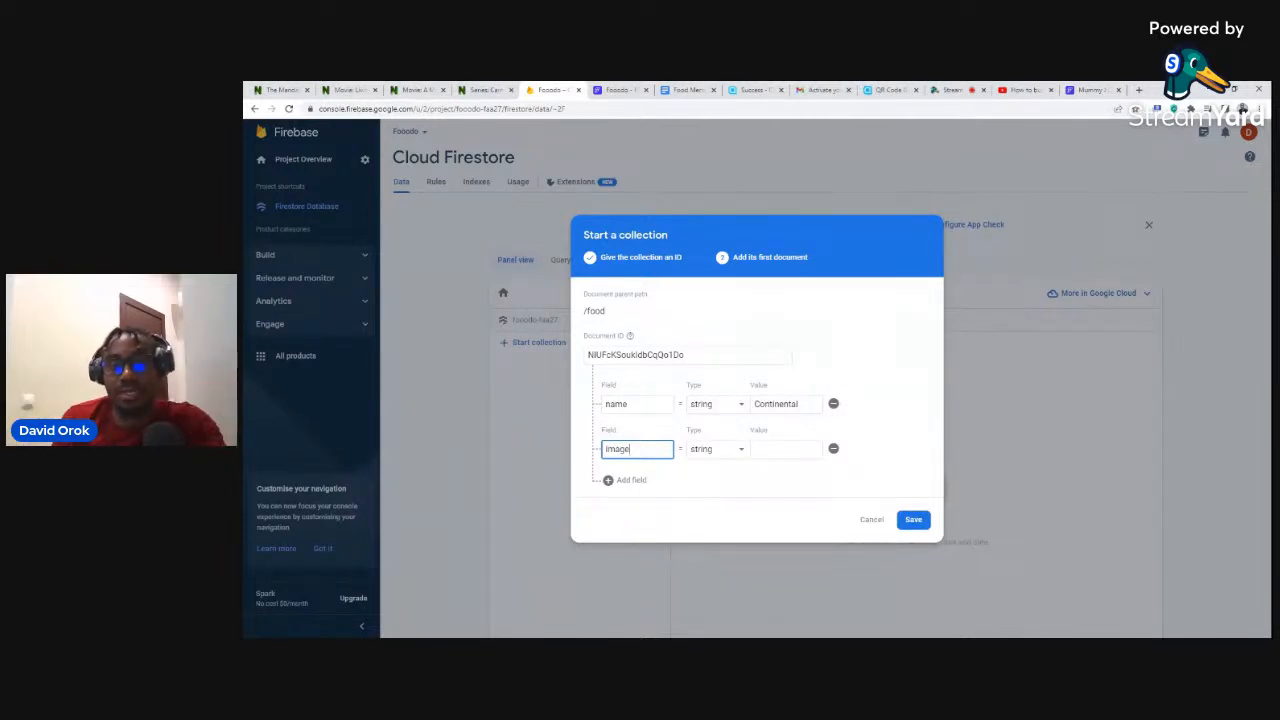
click(715, 404)
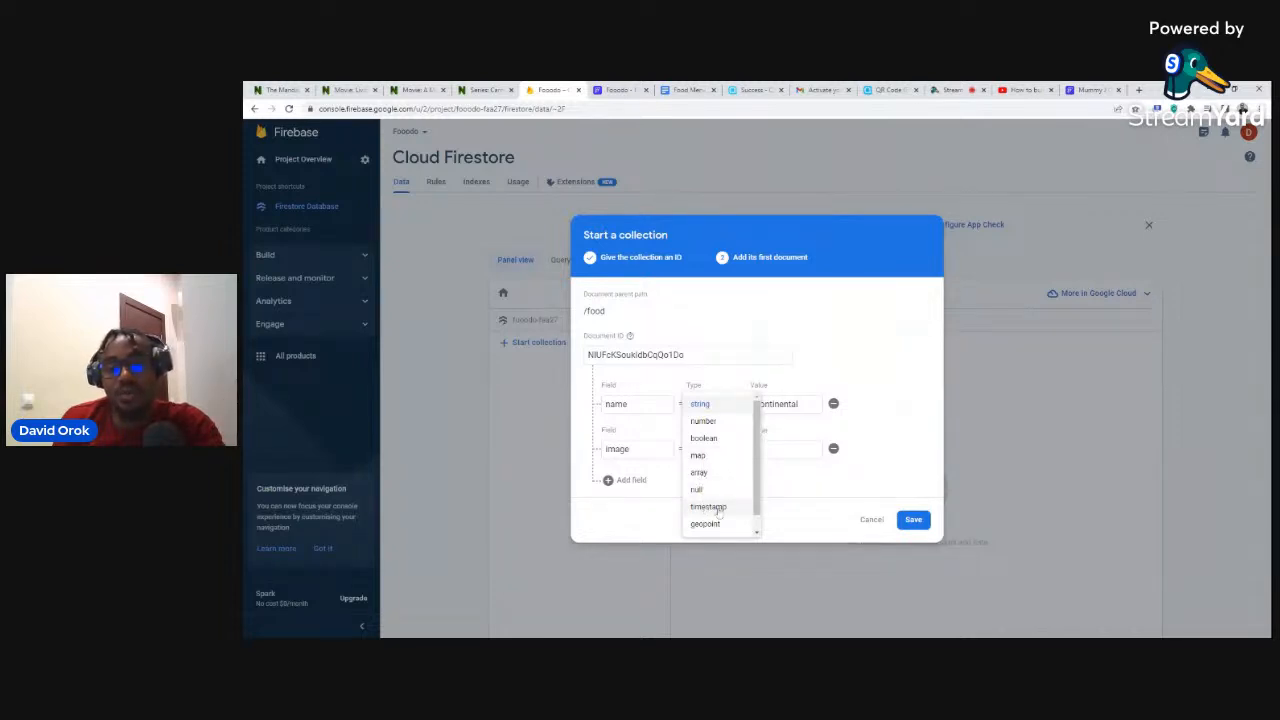
scroll(724, 511, down, 1)
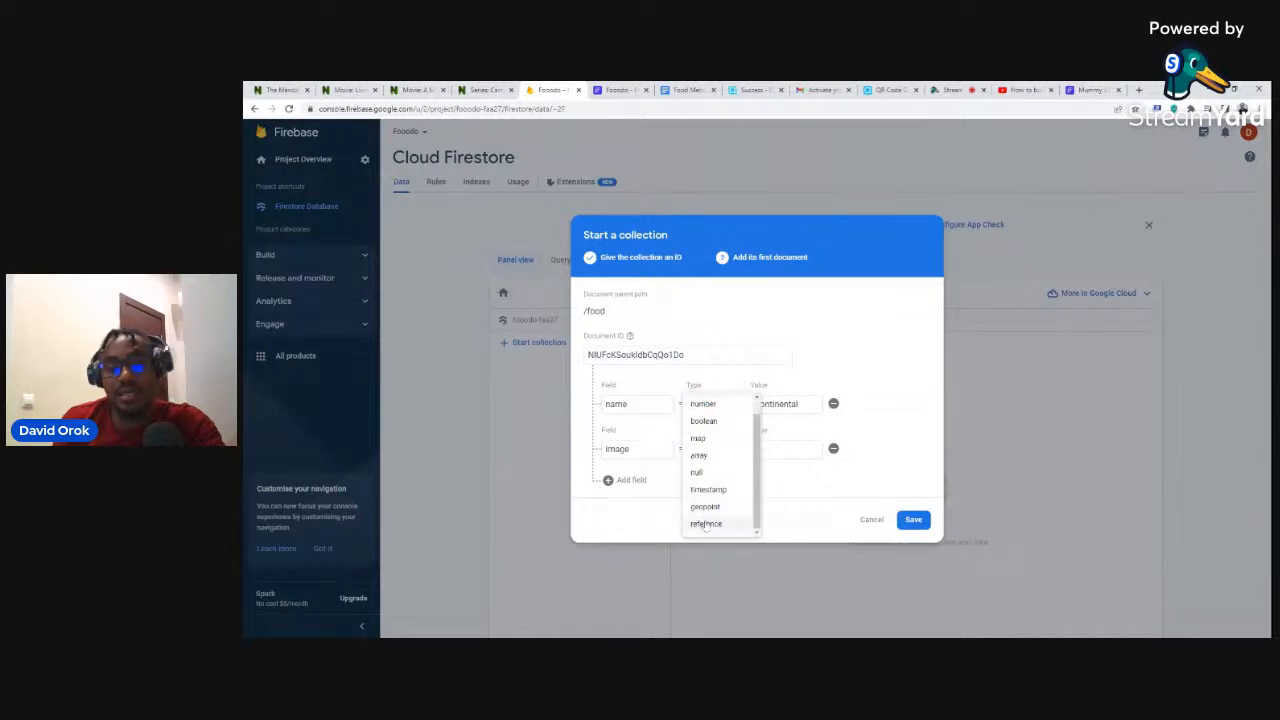
click(658, 490)
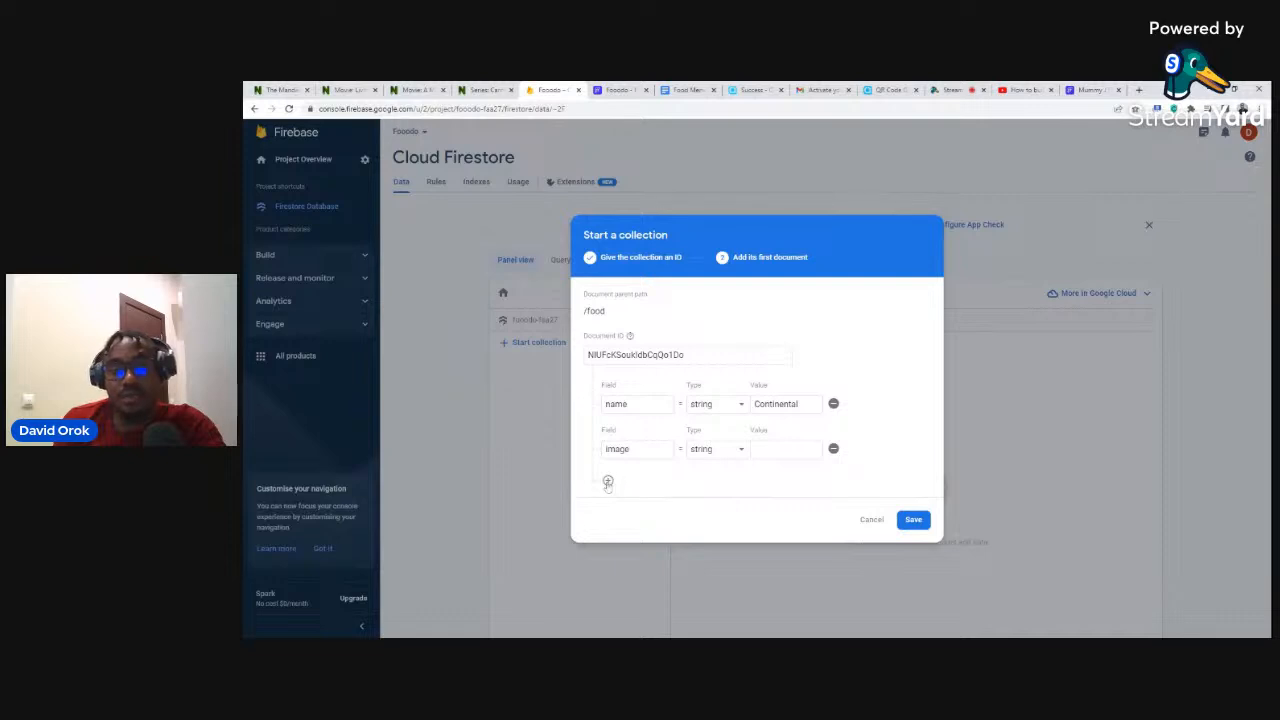
Add a third string field named description with the value "Tasty continental meals".
click(607, 482)
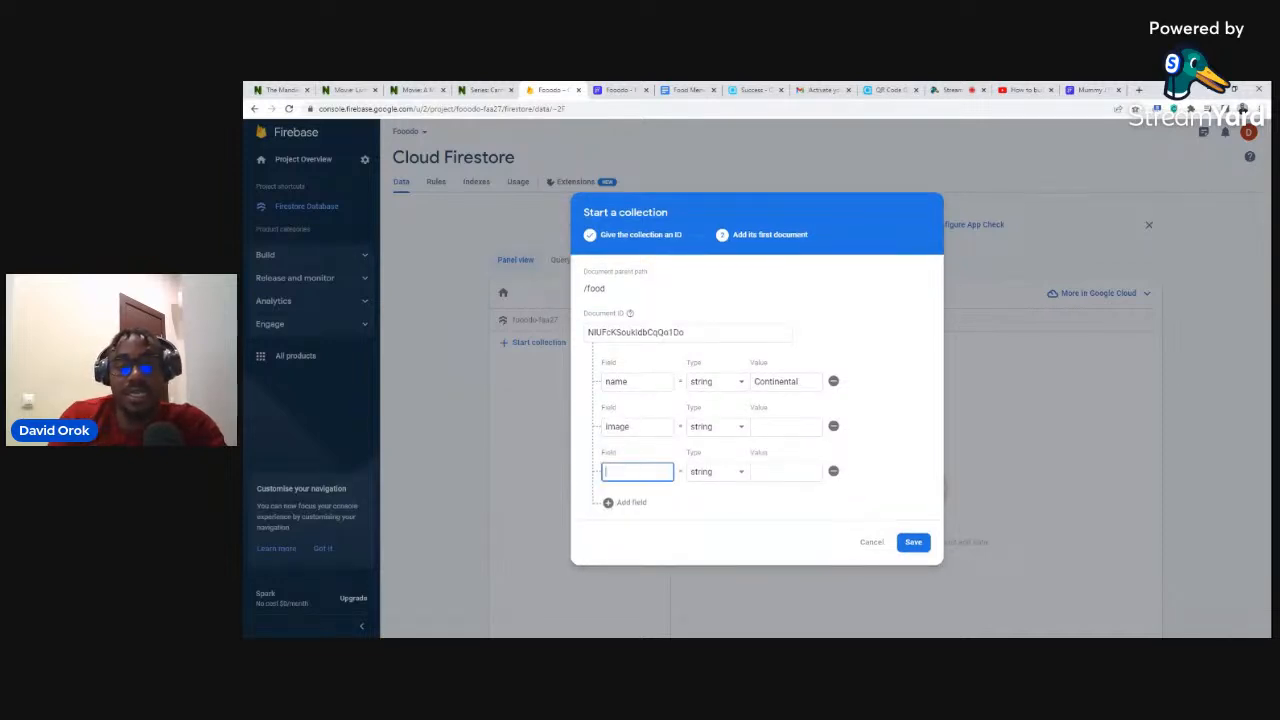
text(description)
click(786, 472)
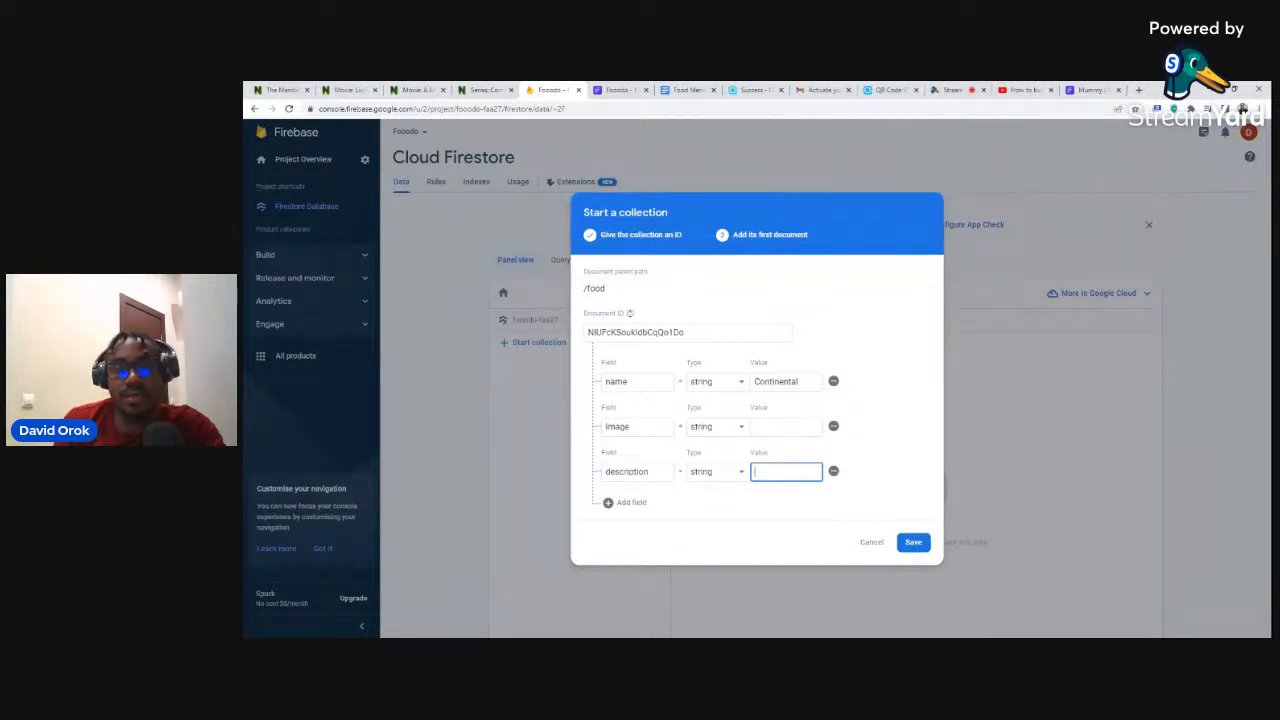
text(Tas)
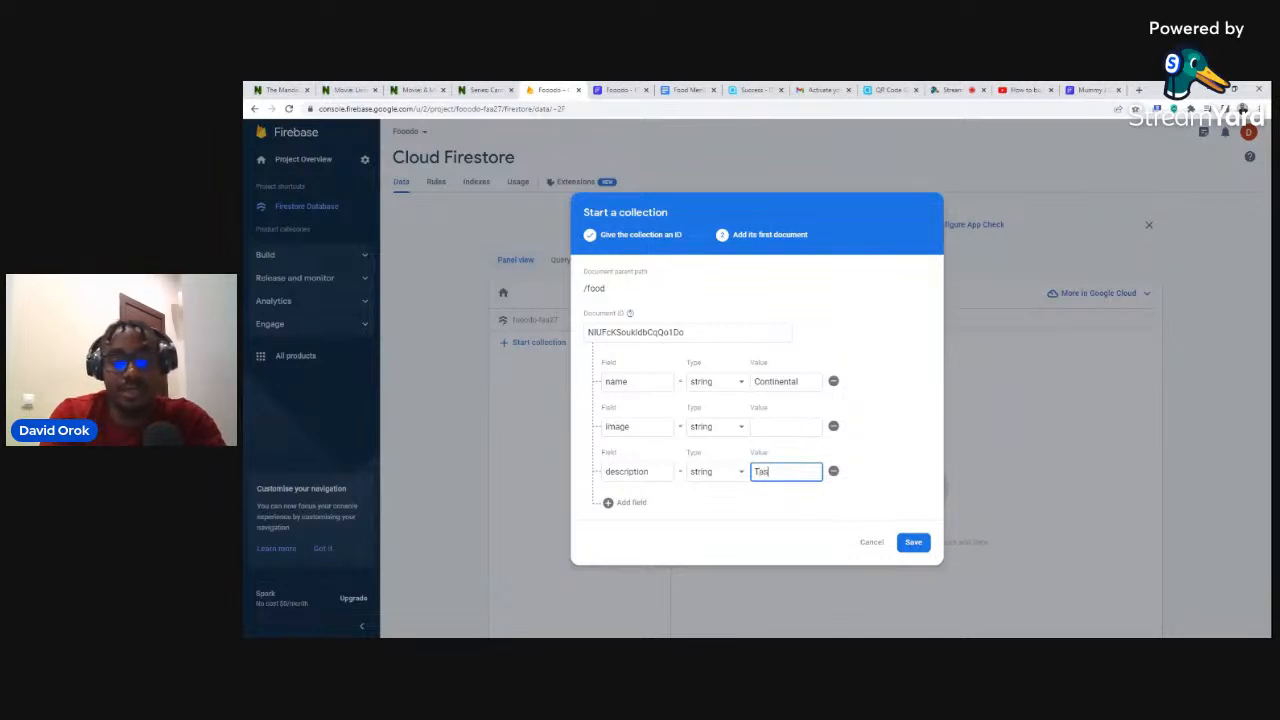
text(ty continental)
text( meals)
Look through the Food Menu App document's image links, and search Google Images for local nigerian food in a new browser tab.
click(786, 427)
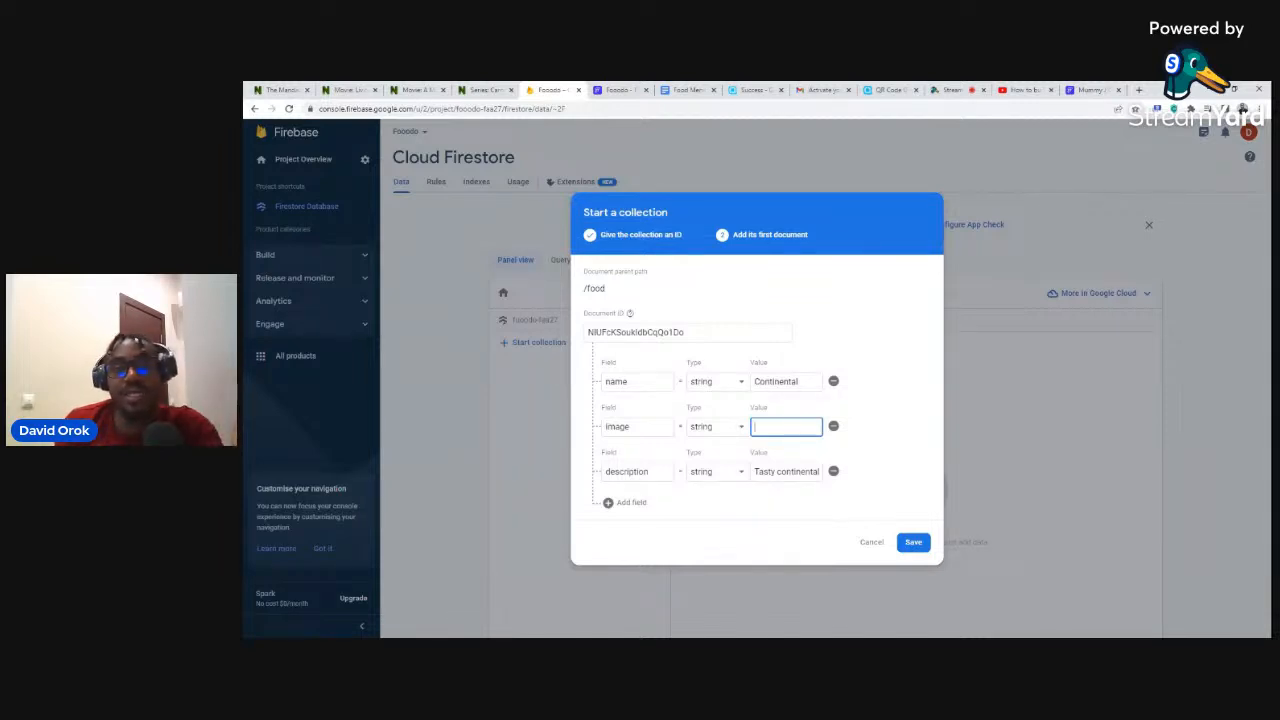
click(670, 89)
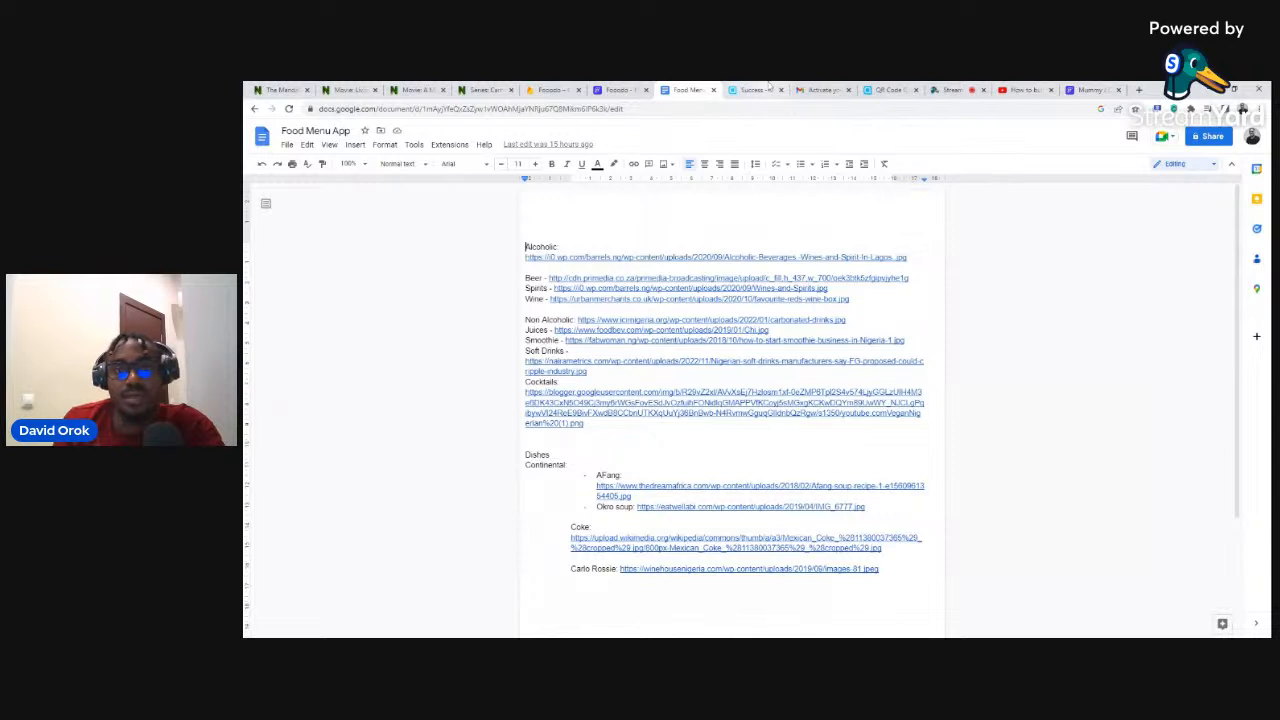
click(1139, 90)
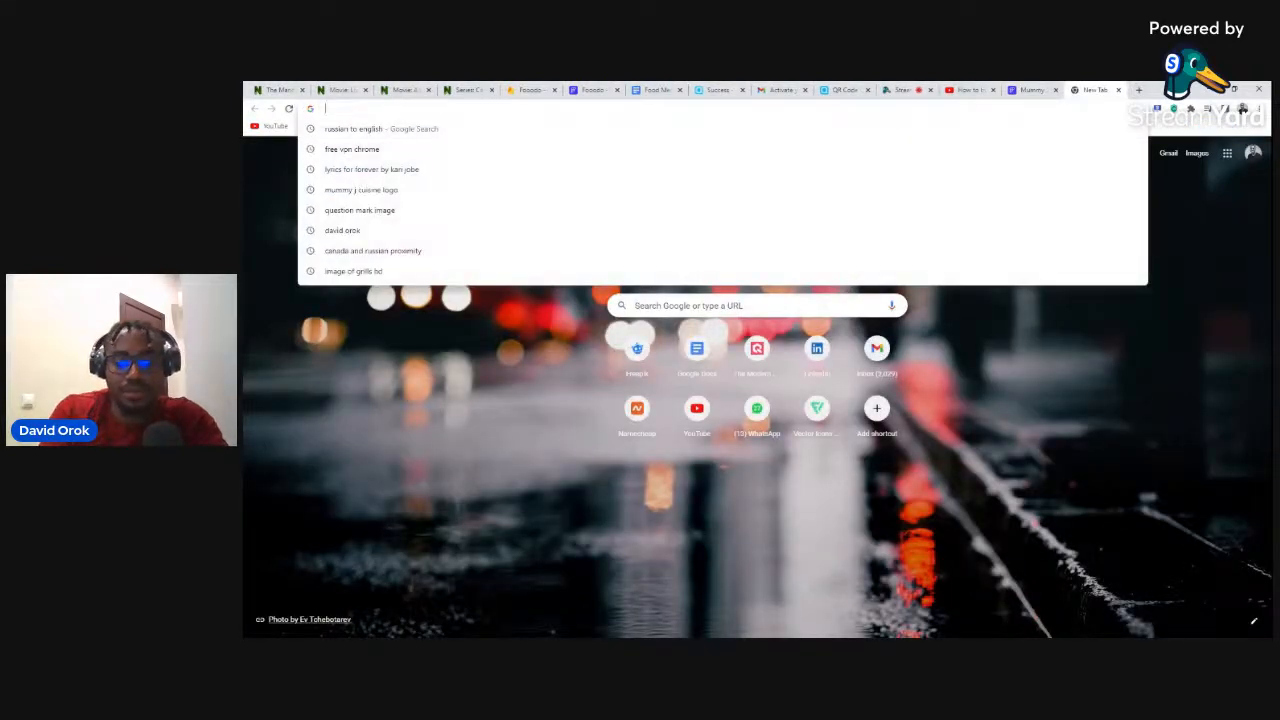
text(con)
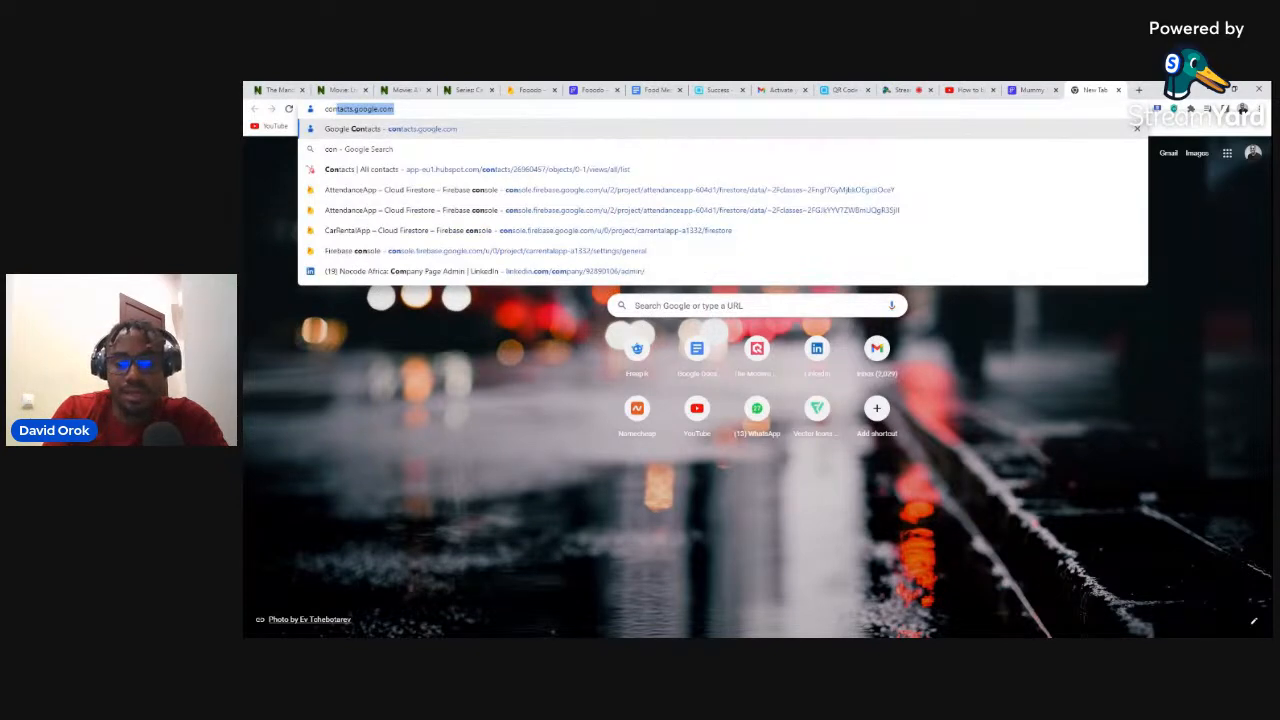
key(BackSpace)
key(BackSpace)
key(BackSpace)
key(BackSpace)
text(local)
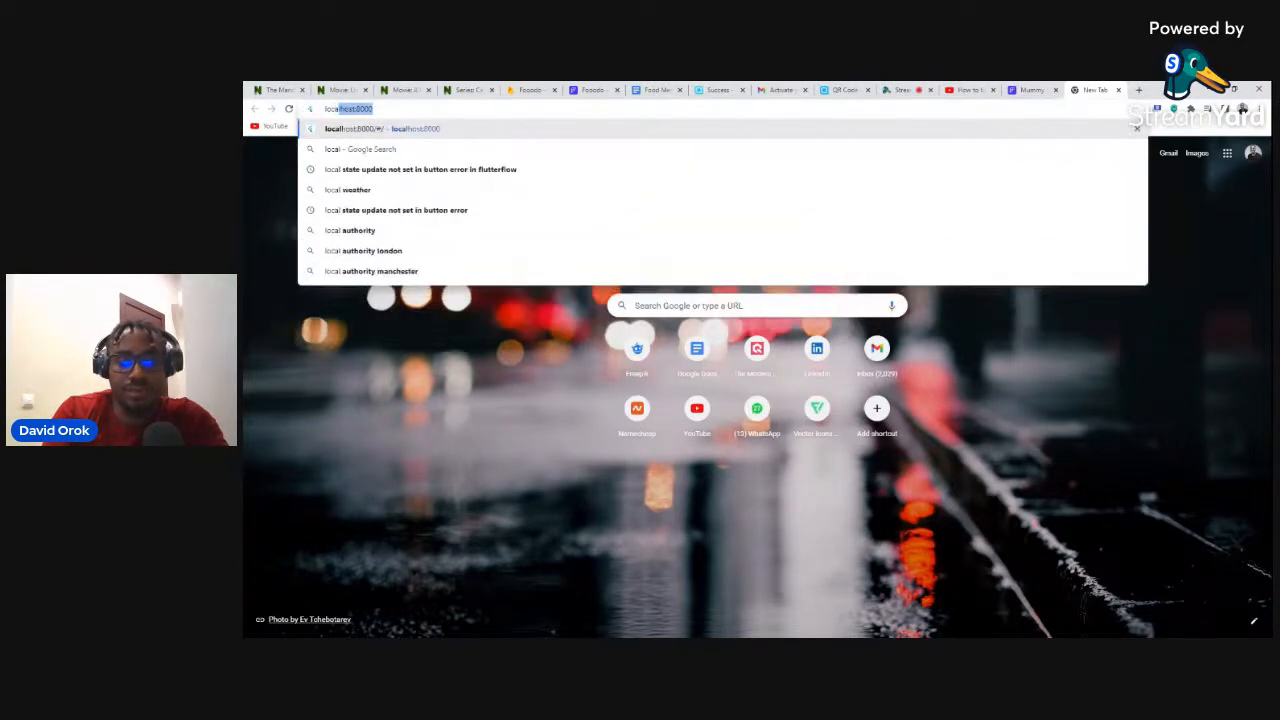
text( nigerian)
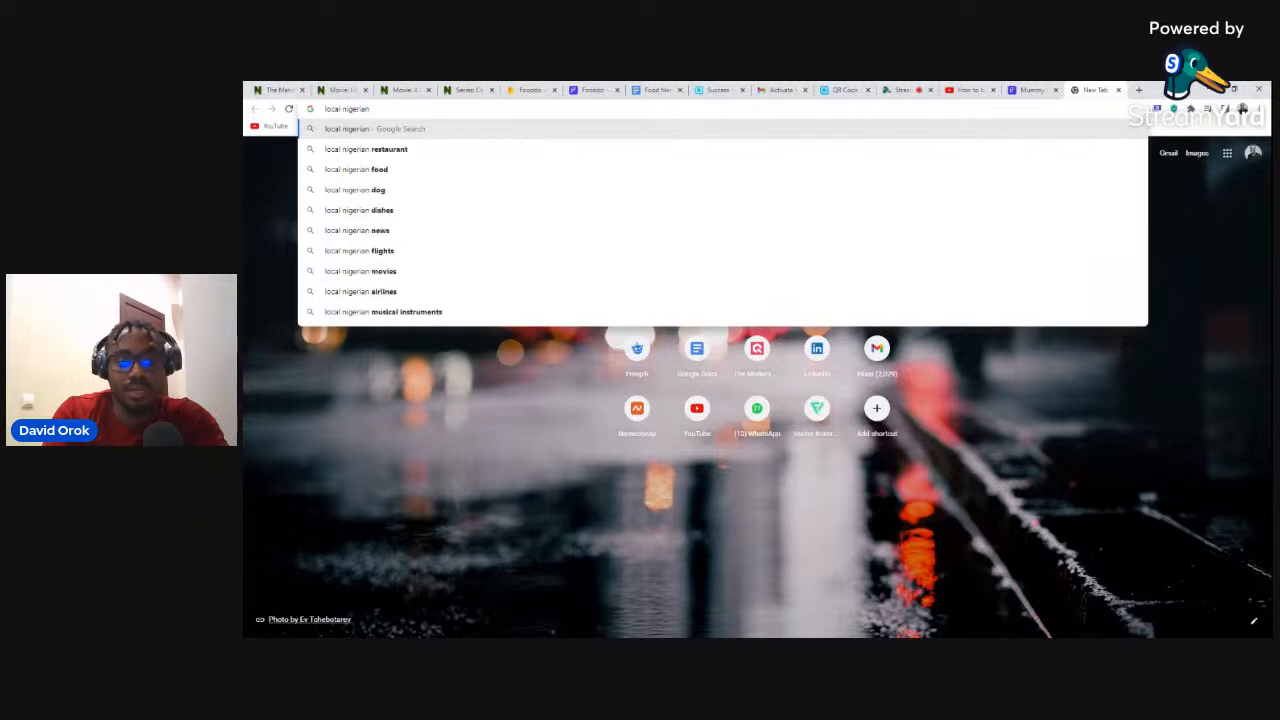
text(od)
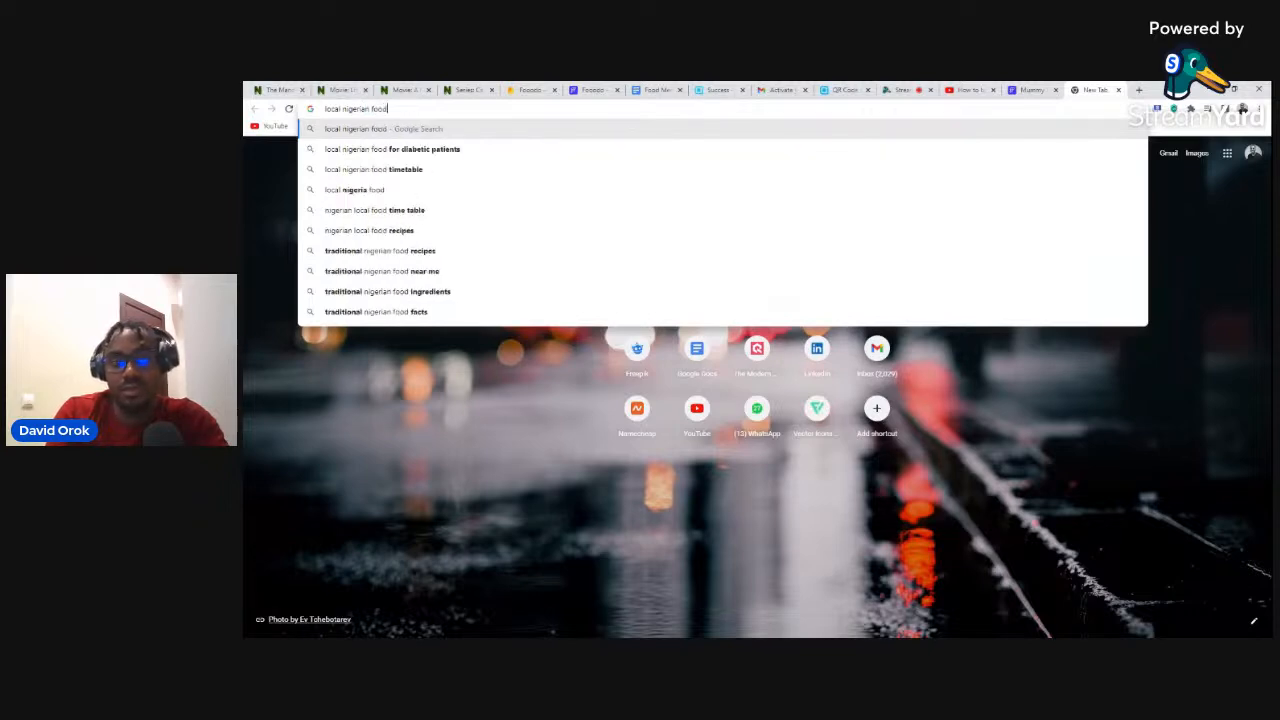
key(Return)
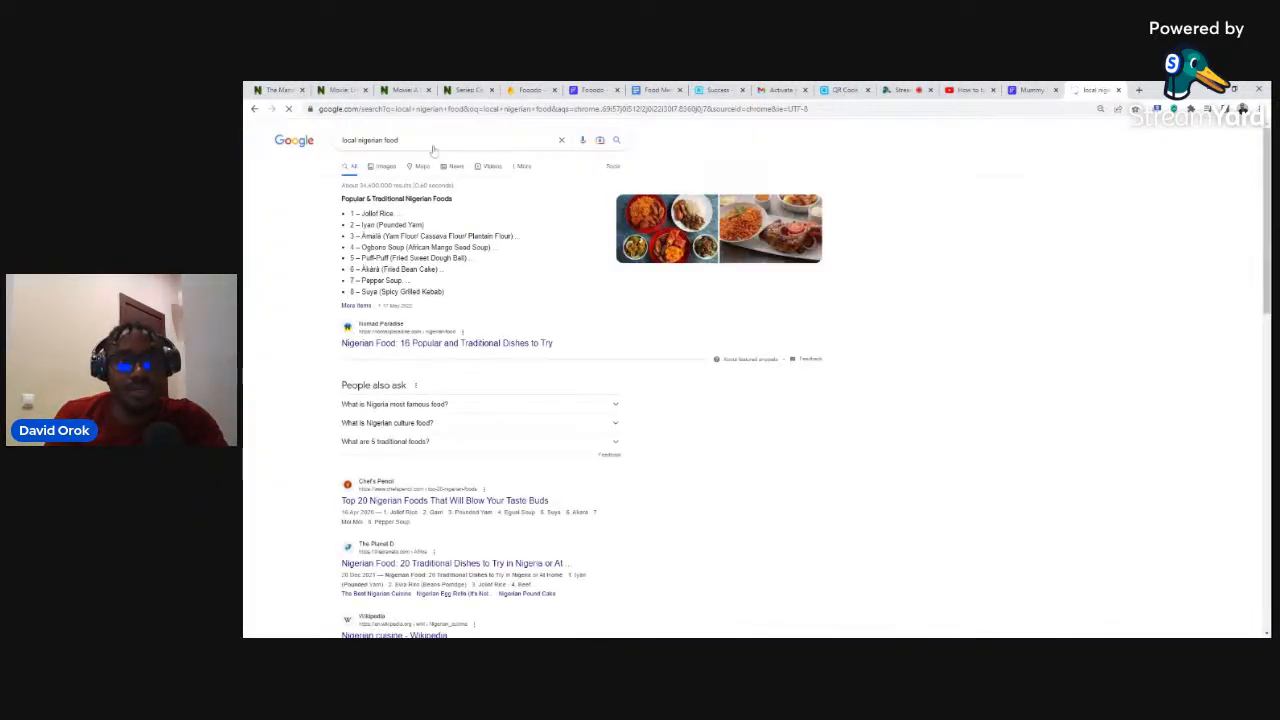
click(384, 167)
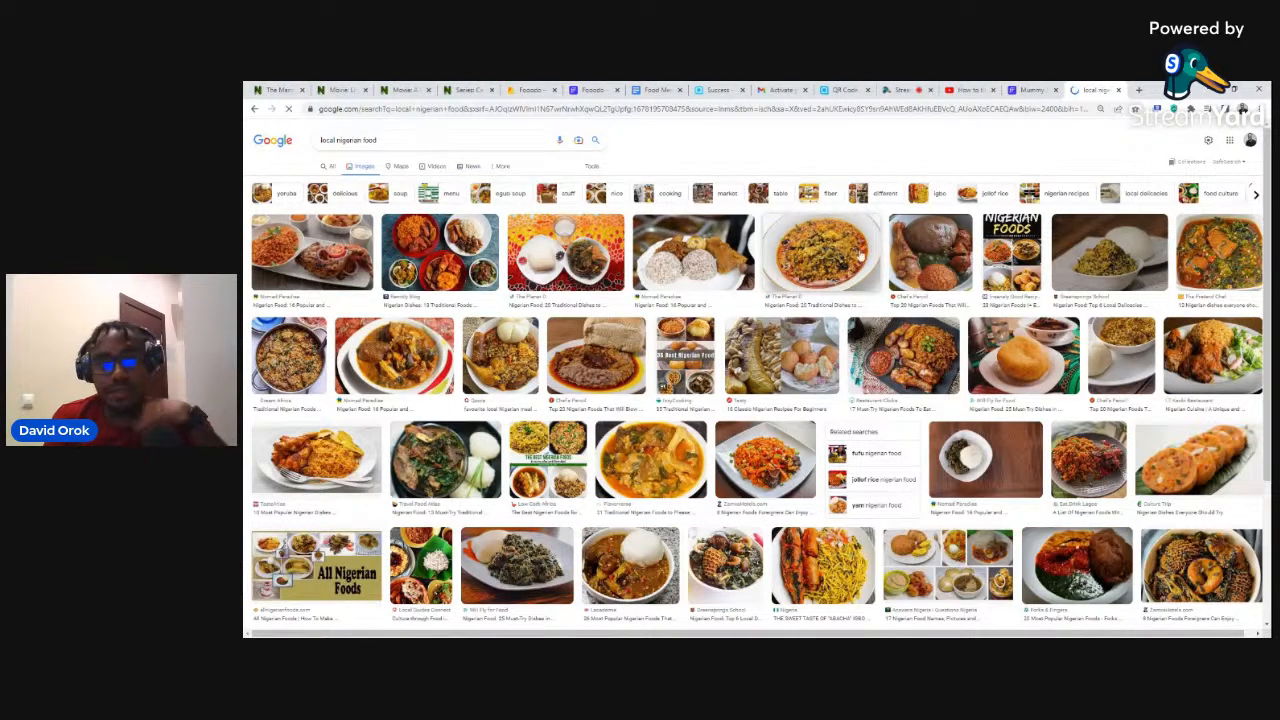
Copy the address of the Travel Food Atlas soup picture into the Firestore image value and save the document.
click(415, 466)
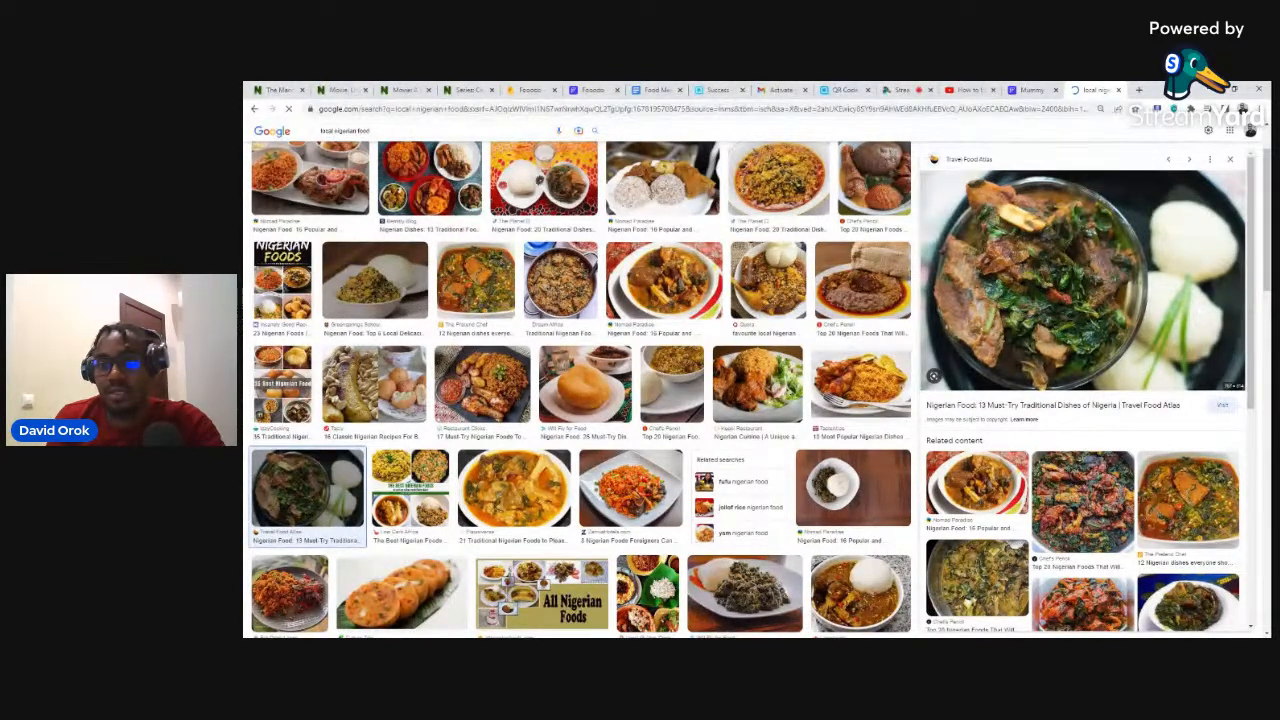
click(525, 89)
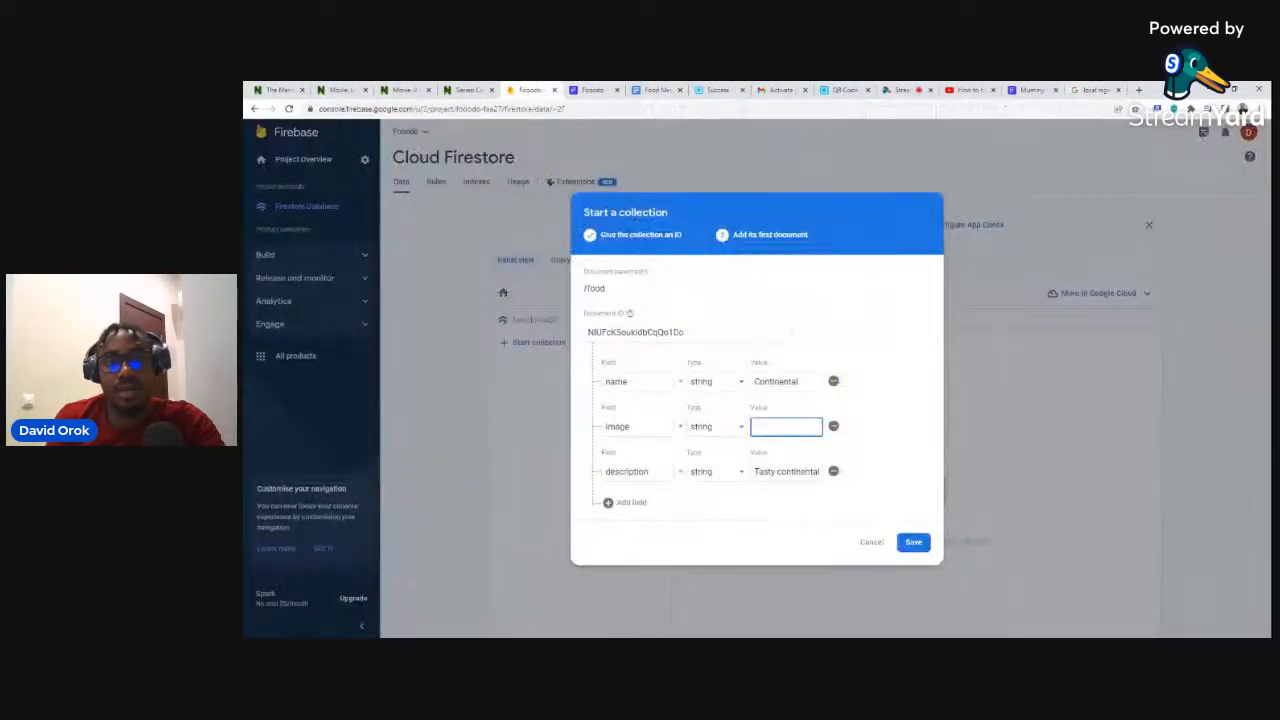
key(ctrl+v)
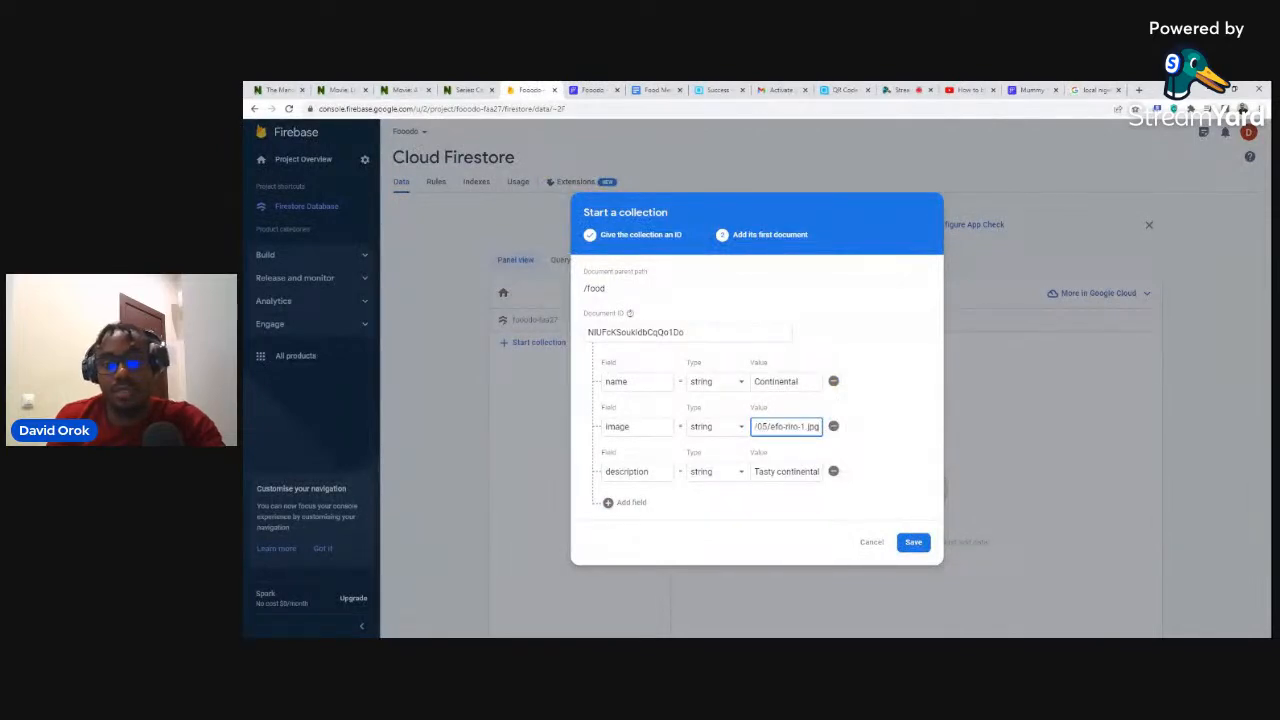
click(911, 544)
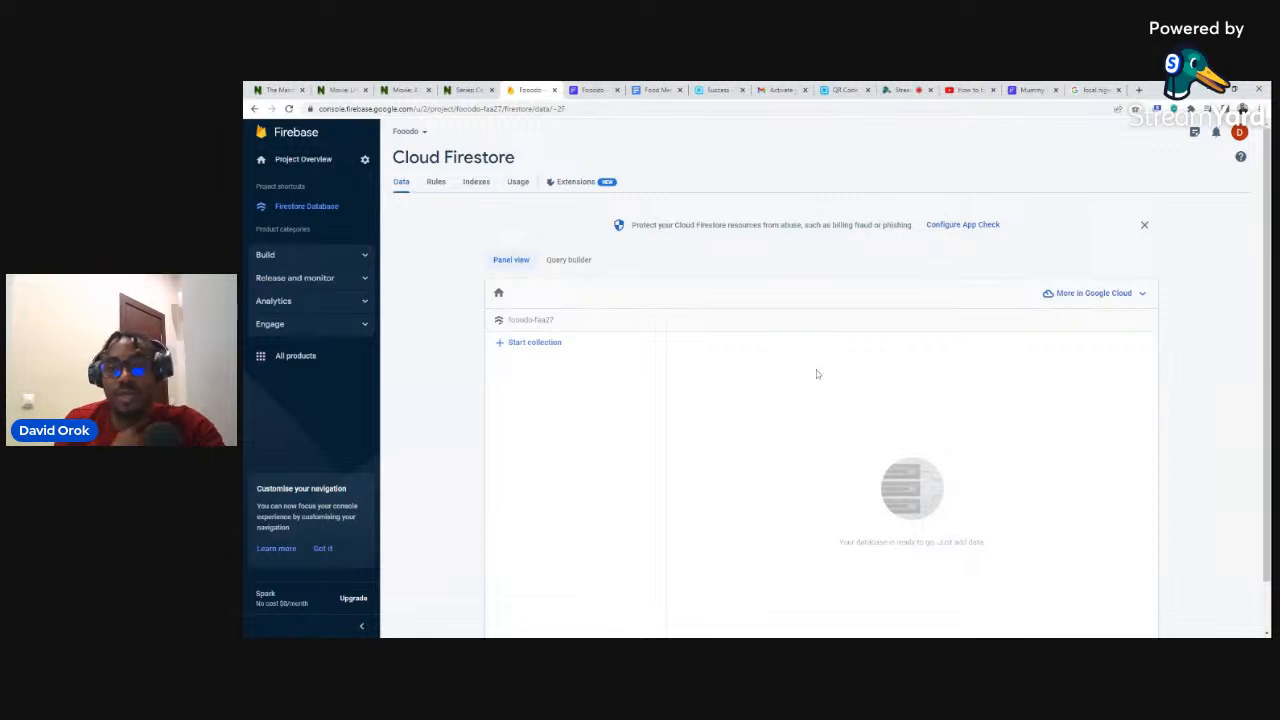
Compare the Mummy J Cuisine app's Food tab with the saved food document in the Firebase console.
click(1018, 90)
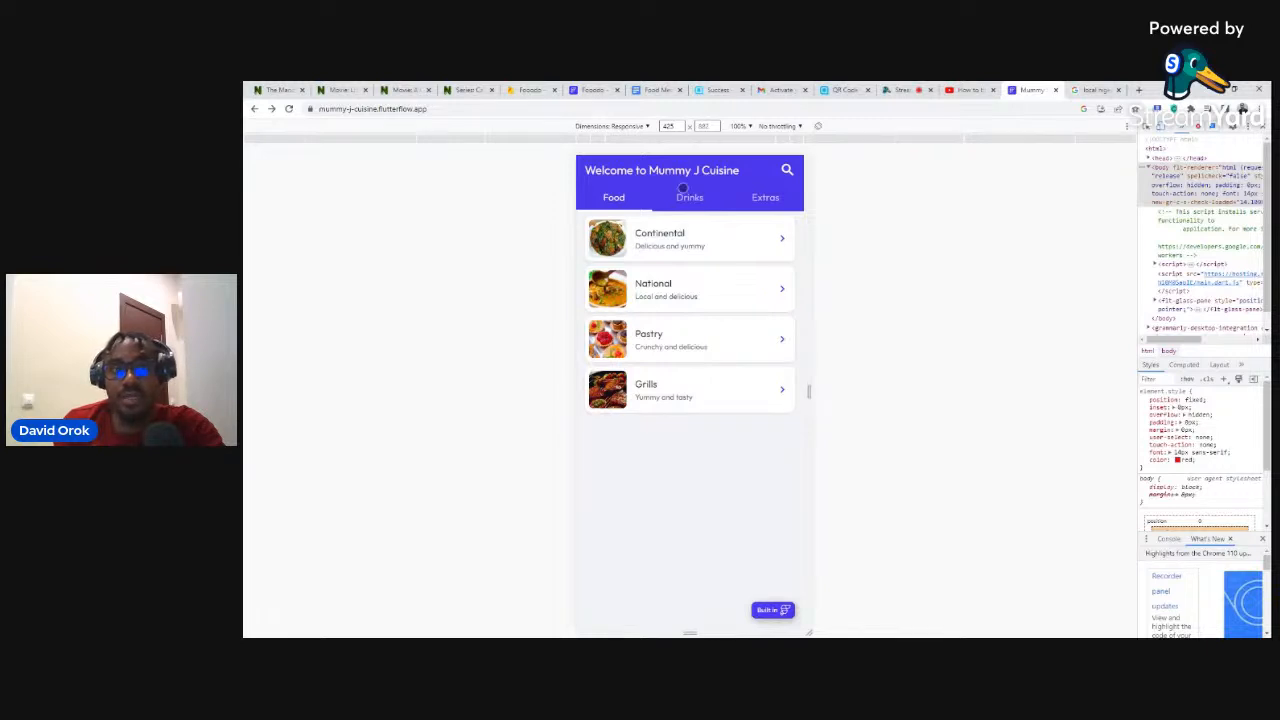
click(550, 91)
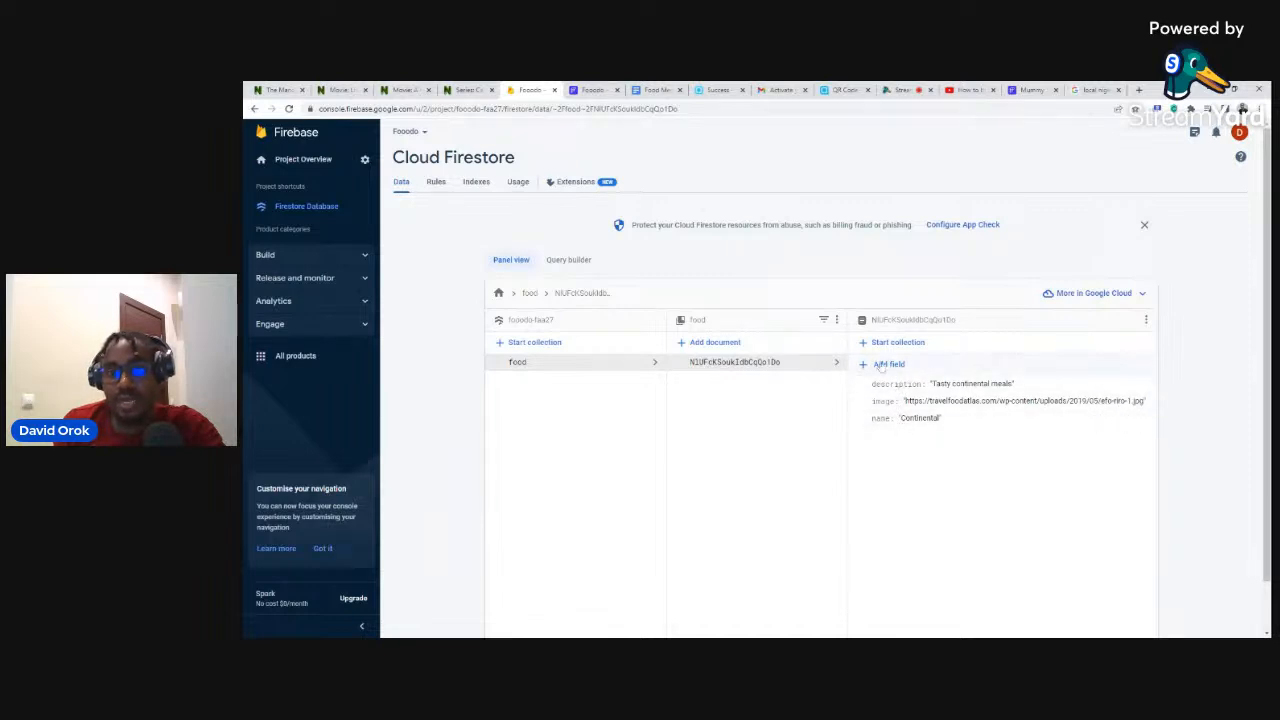
Start a second document with an automatic ID in the food collection, giving it a string field name with the value "National".
click(697, 344)
click(768, 358)
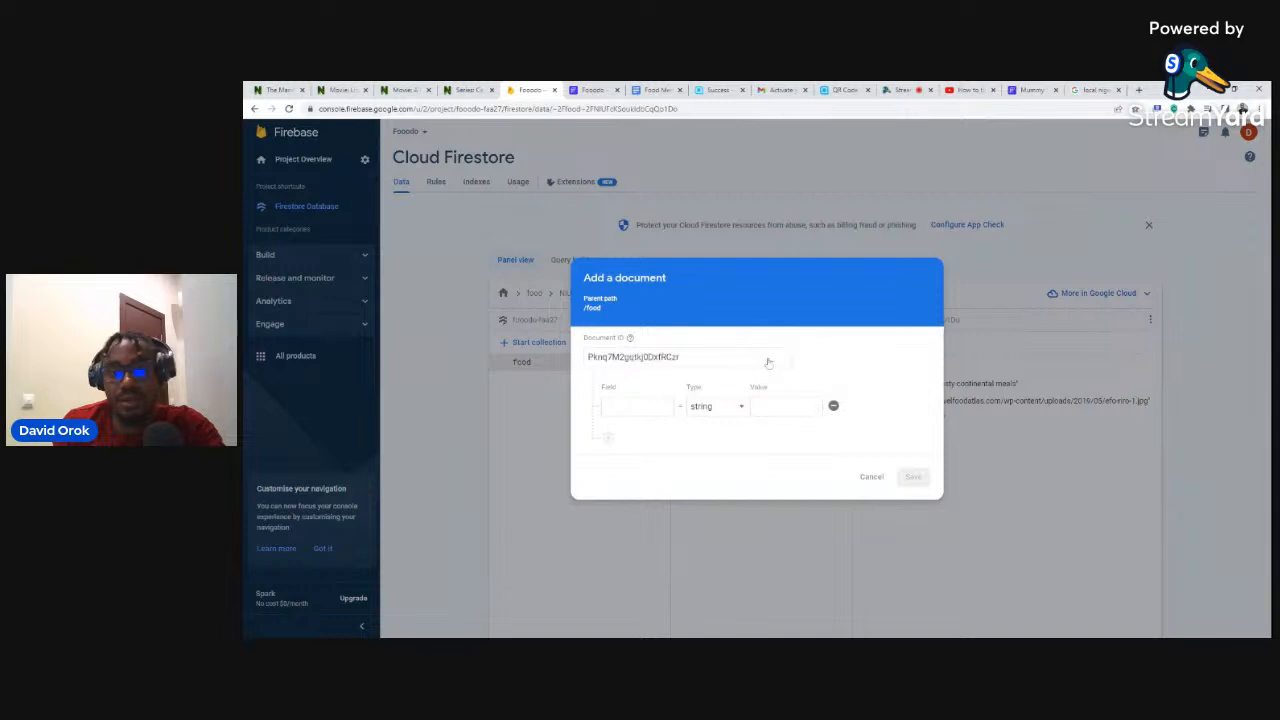
click(630, 406)
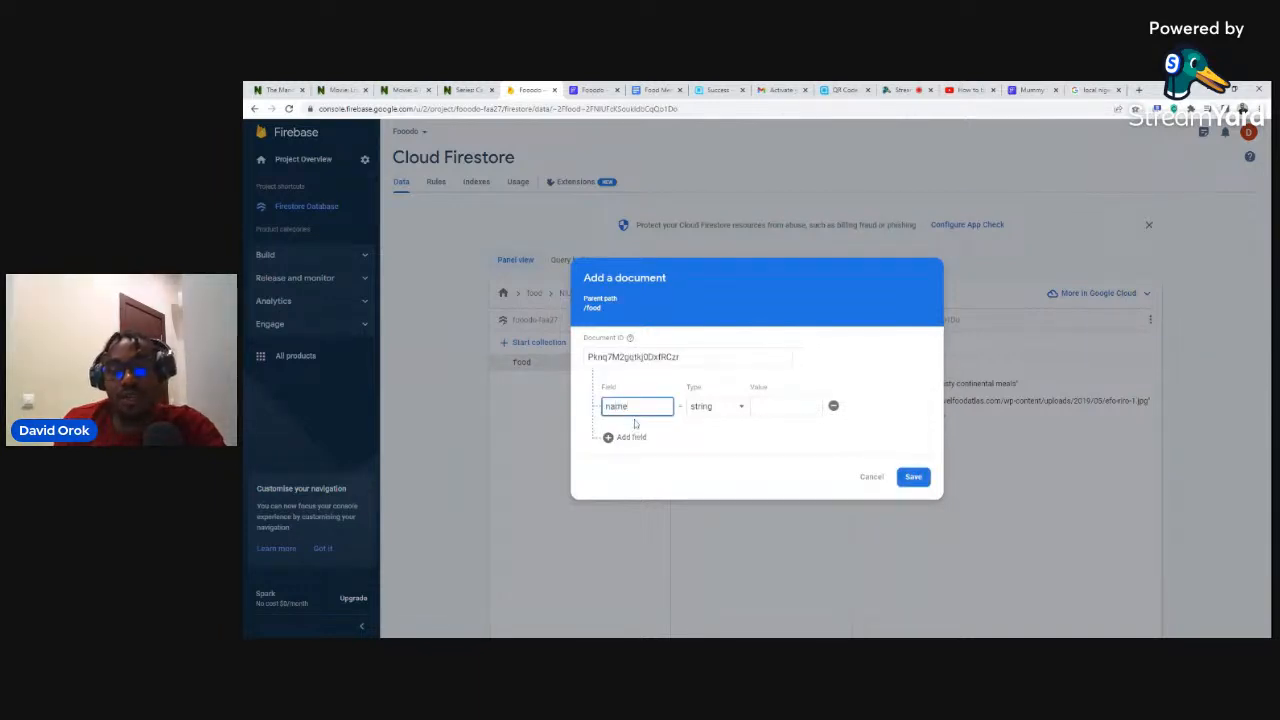
key(Tab)
key(Tab)
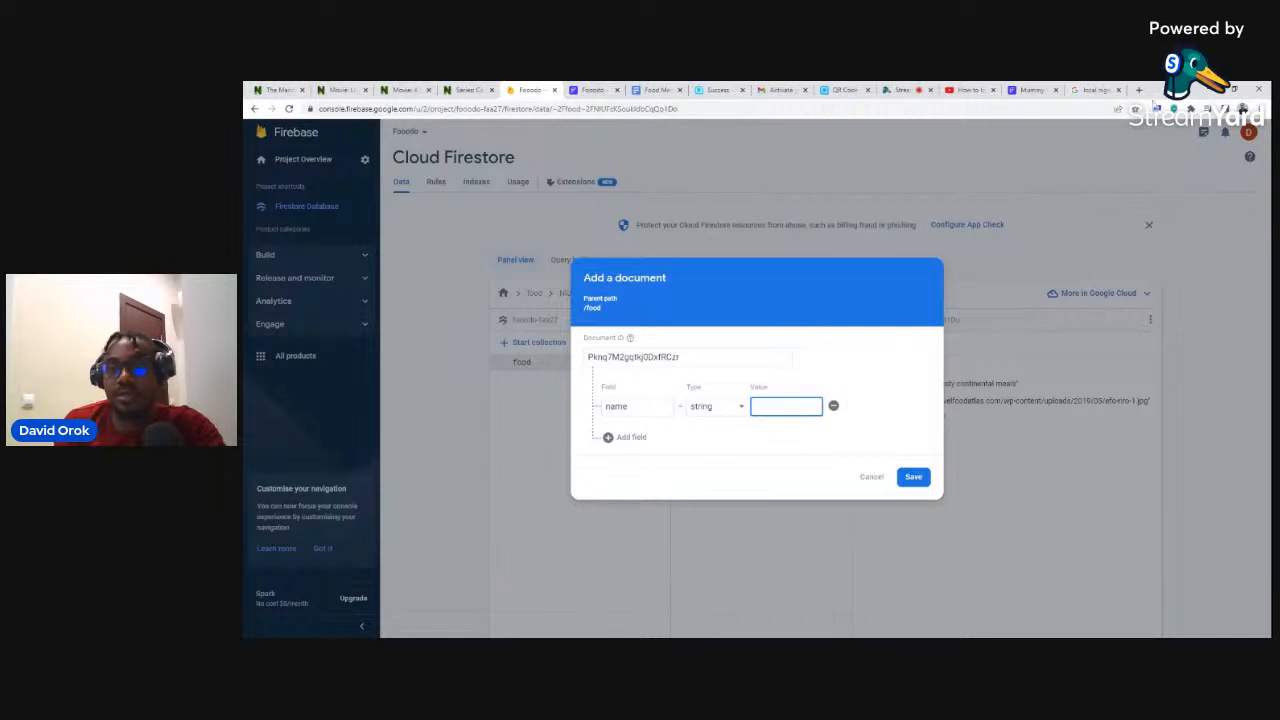
click(1032, 90)
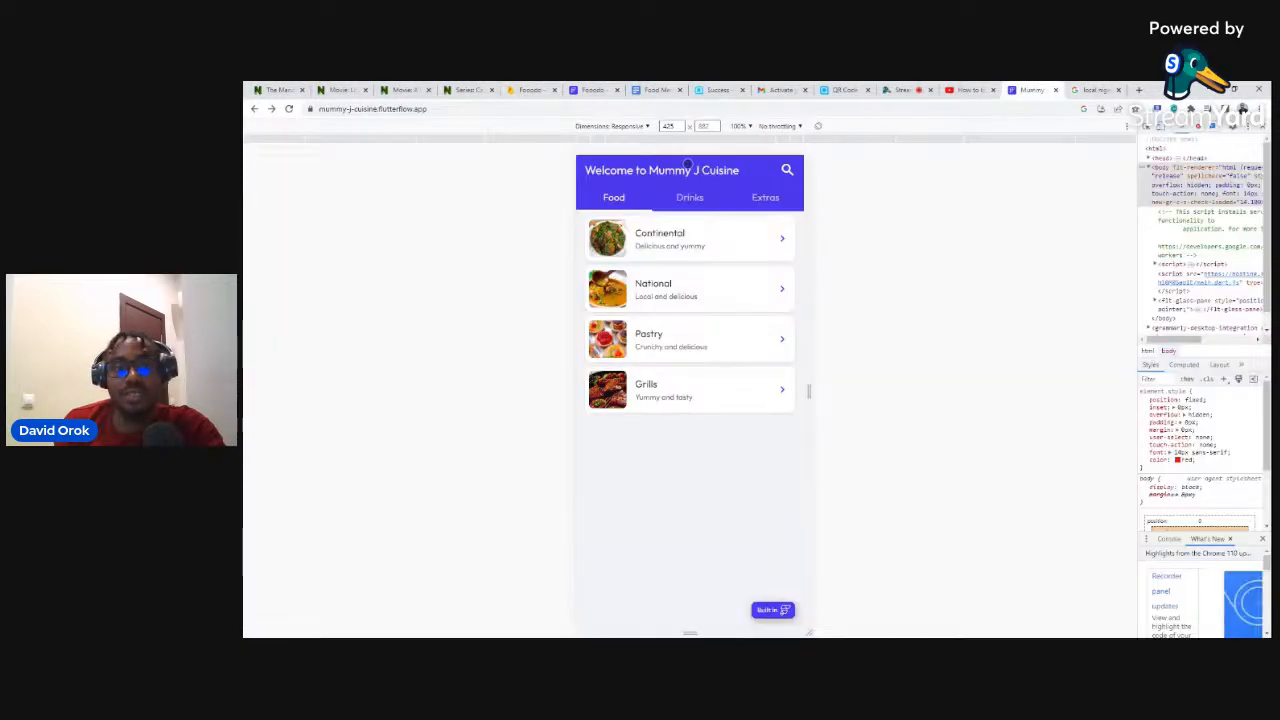
click(535, 90)
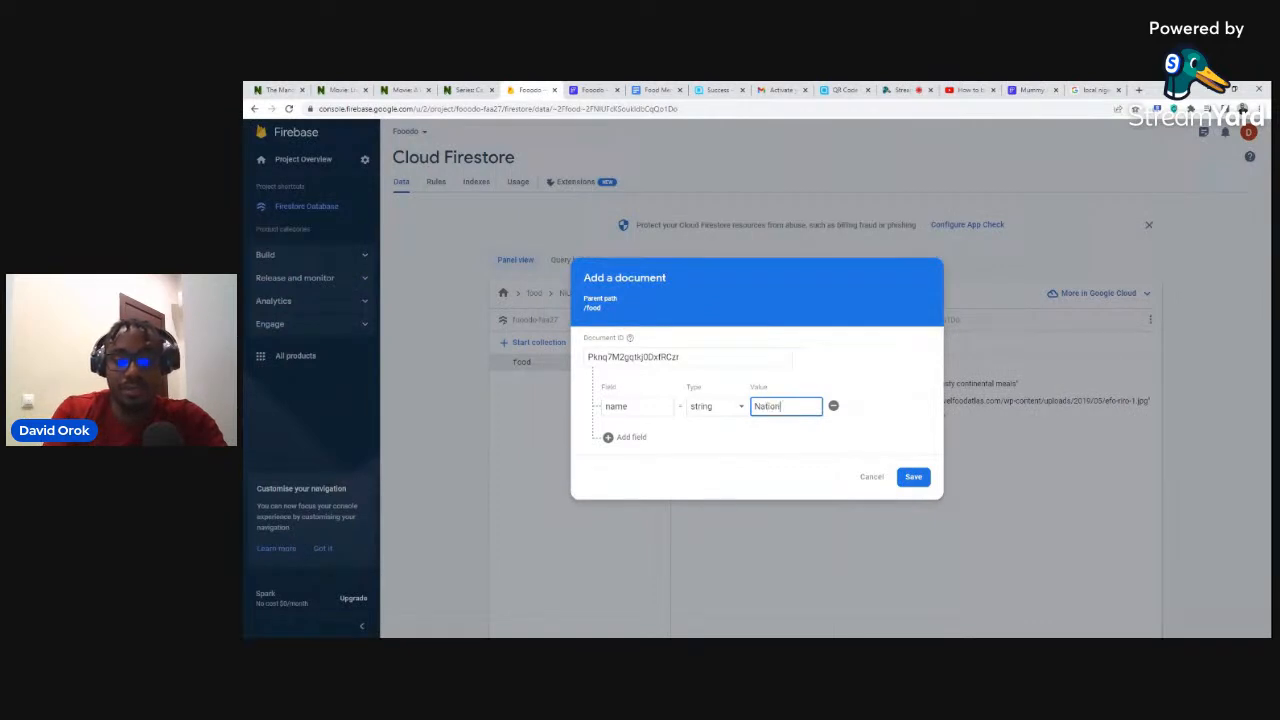
Add a string field description with the value "National tasty meals" to the new food document.
click(610, 437)
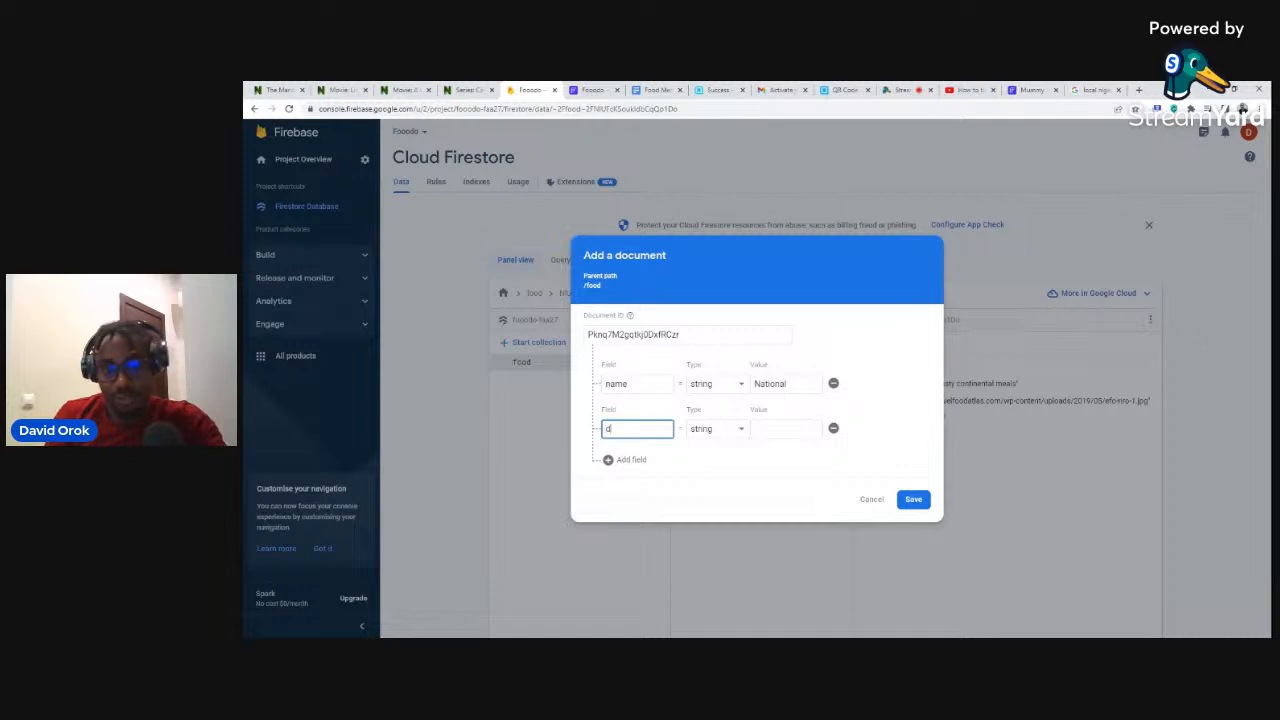
text(description)
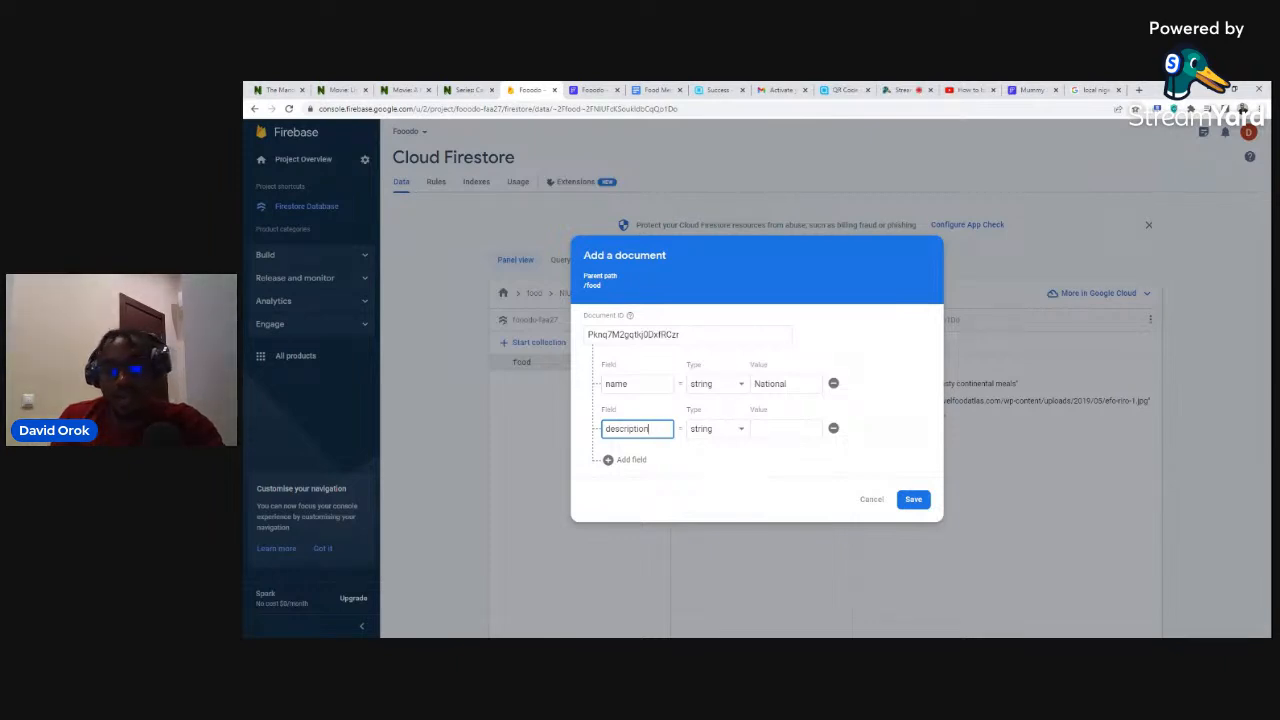
click(786, 429)
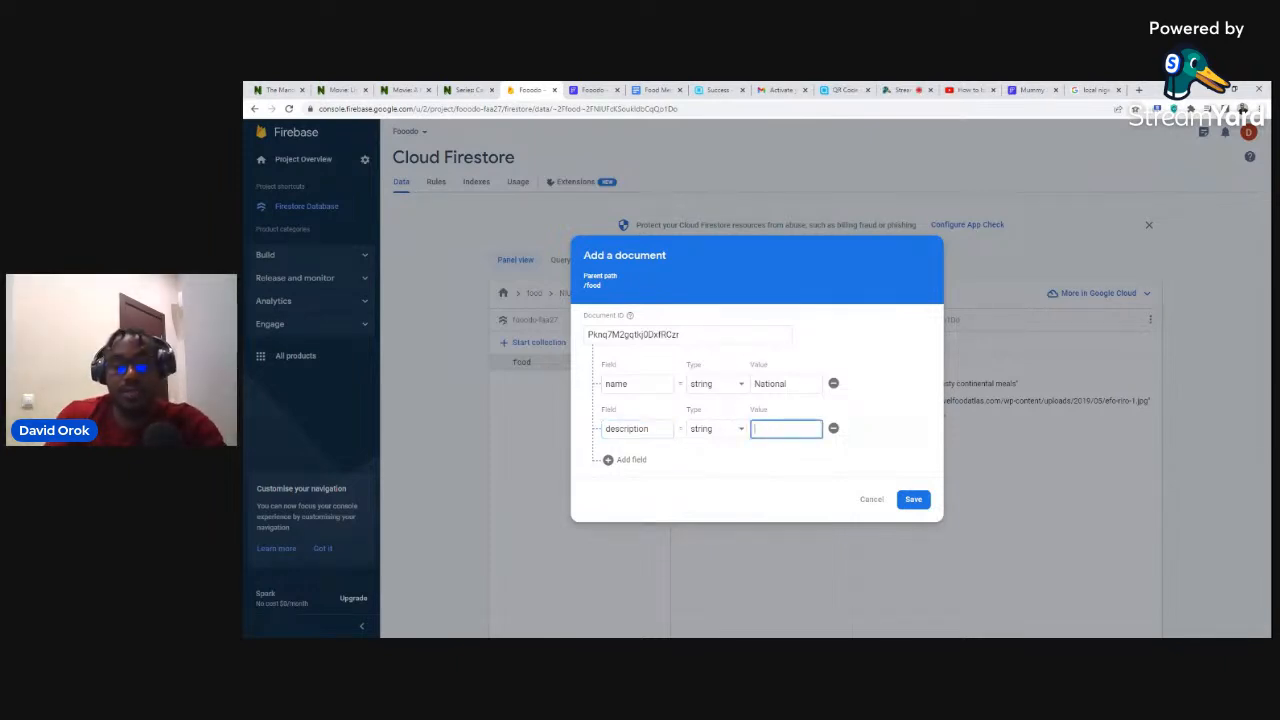
text(National mea)
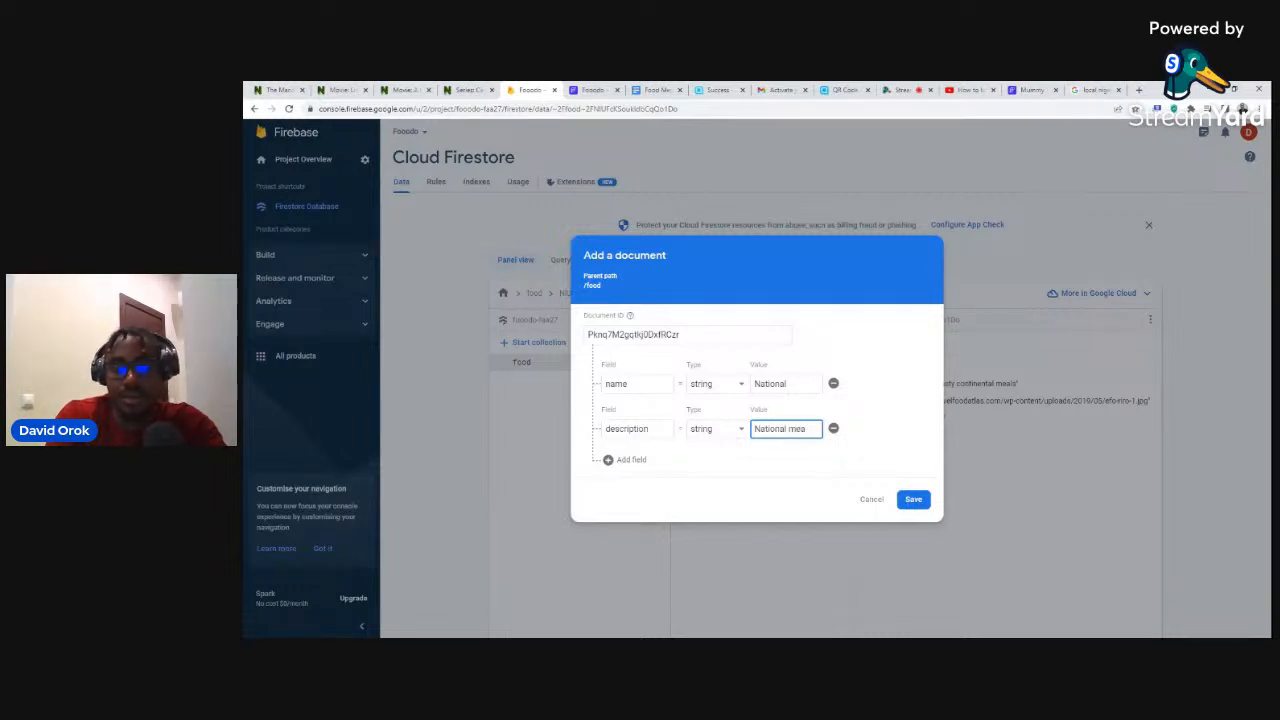
key(BackSpace)
key(BackSpace)
key(BackSpace)
text(tasty meals)
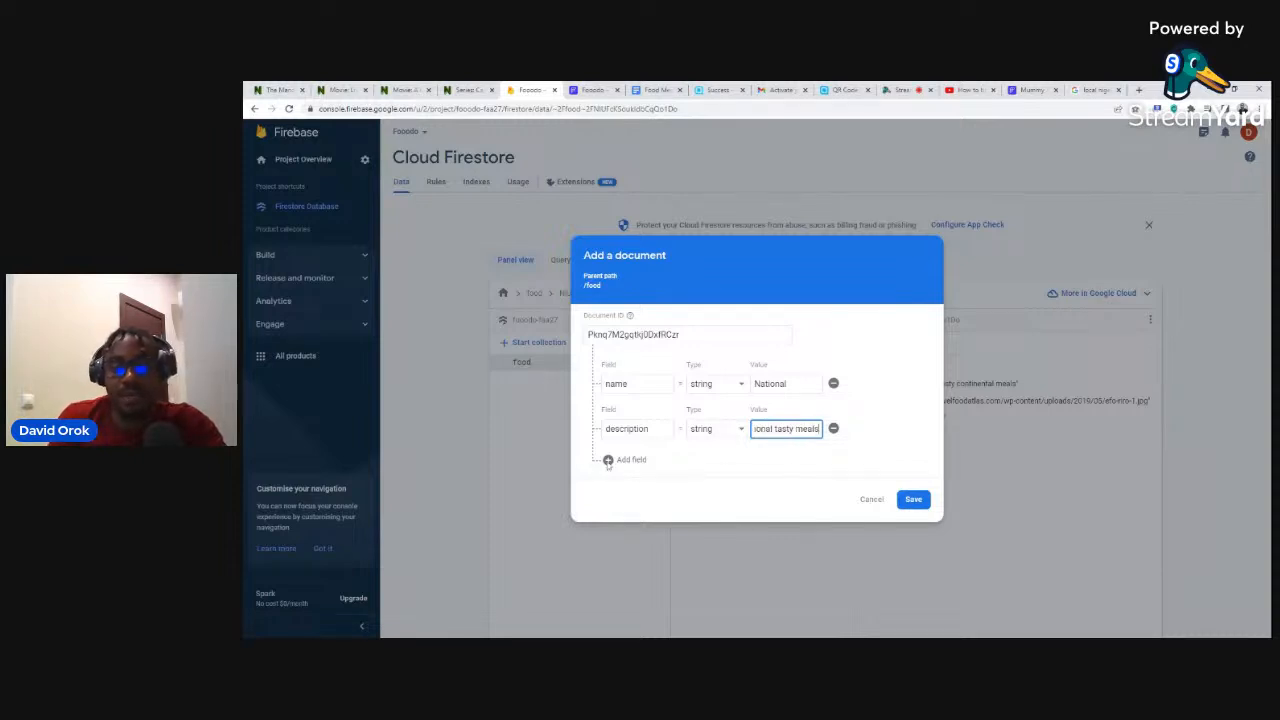
Add a string field image holding the address of the Nomad Paradise soup picture from Google Images, and save the document.
click(628, 460)
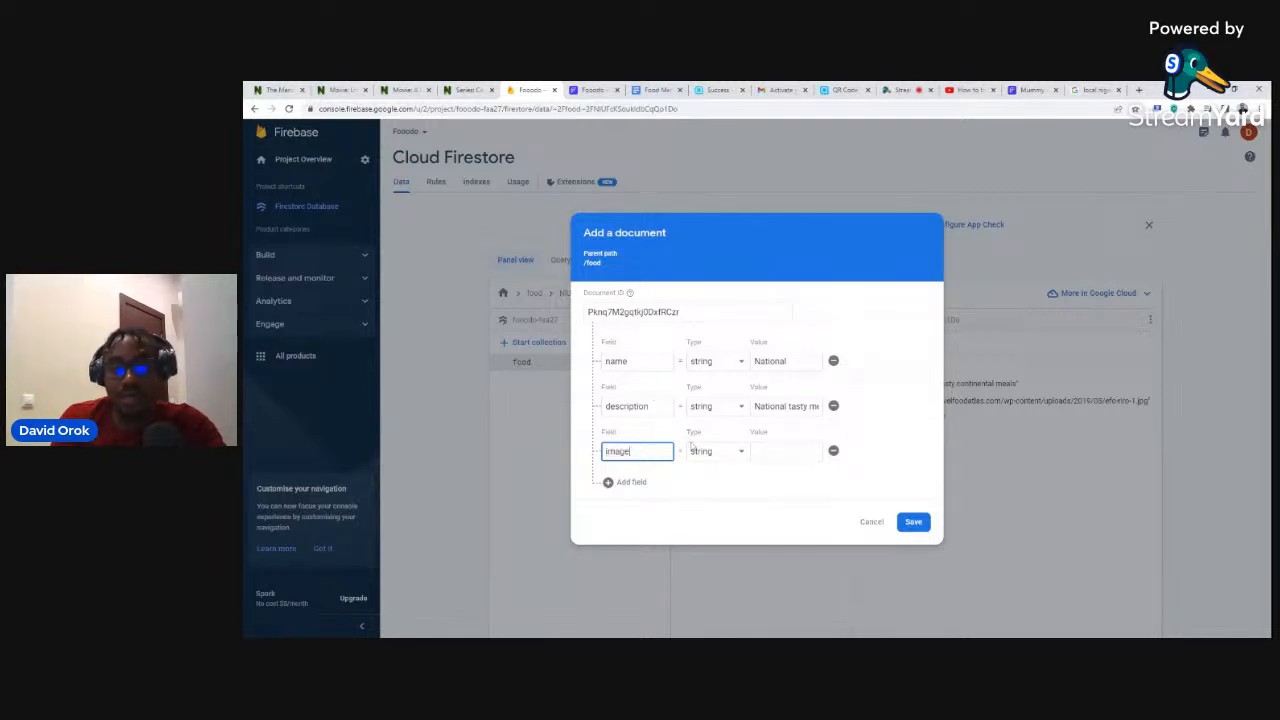
click(785, 451)
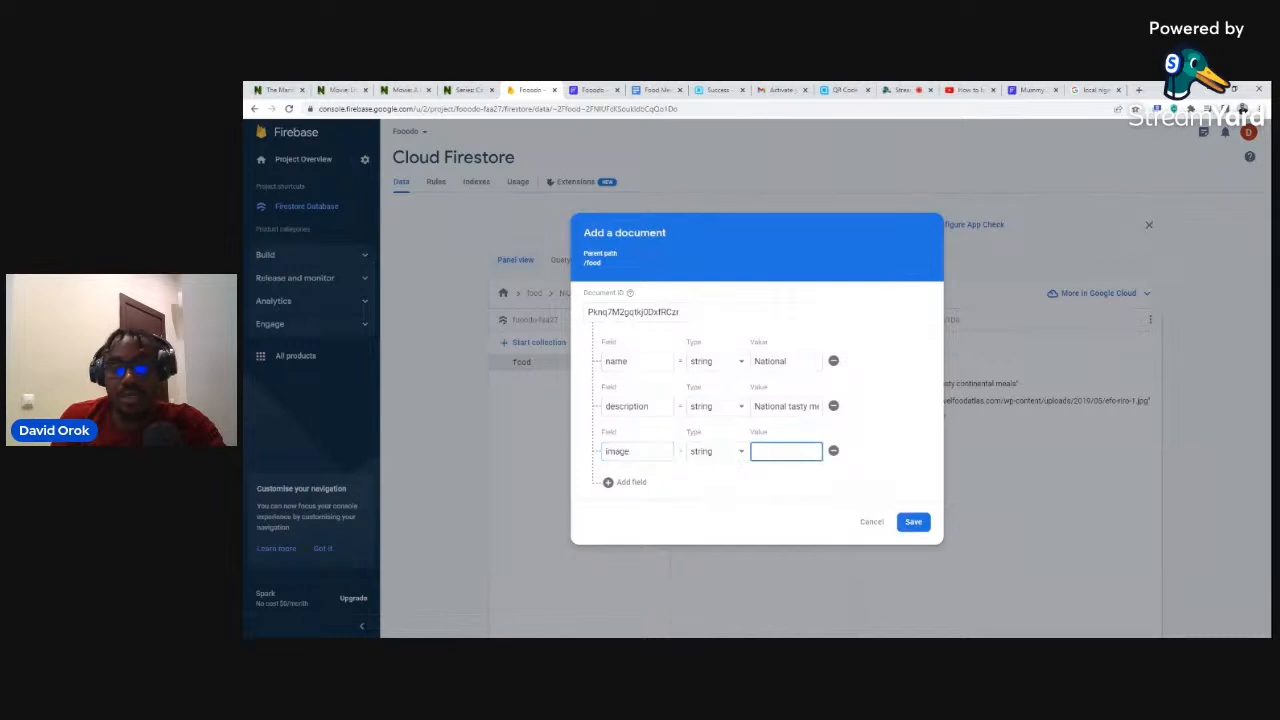
click(1093, 89)
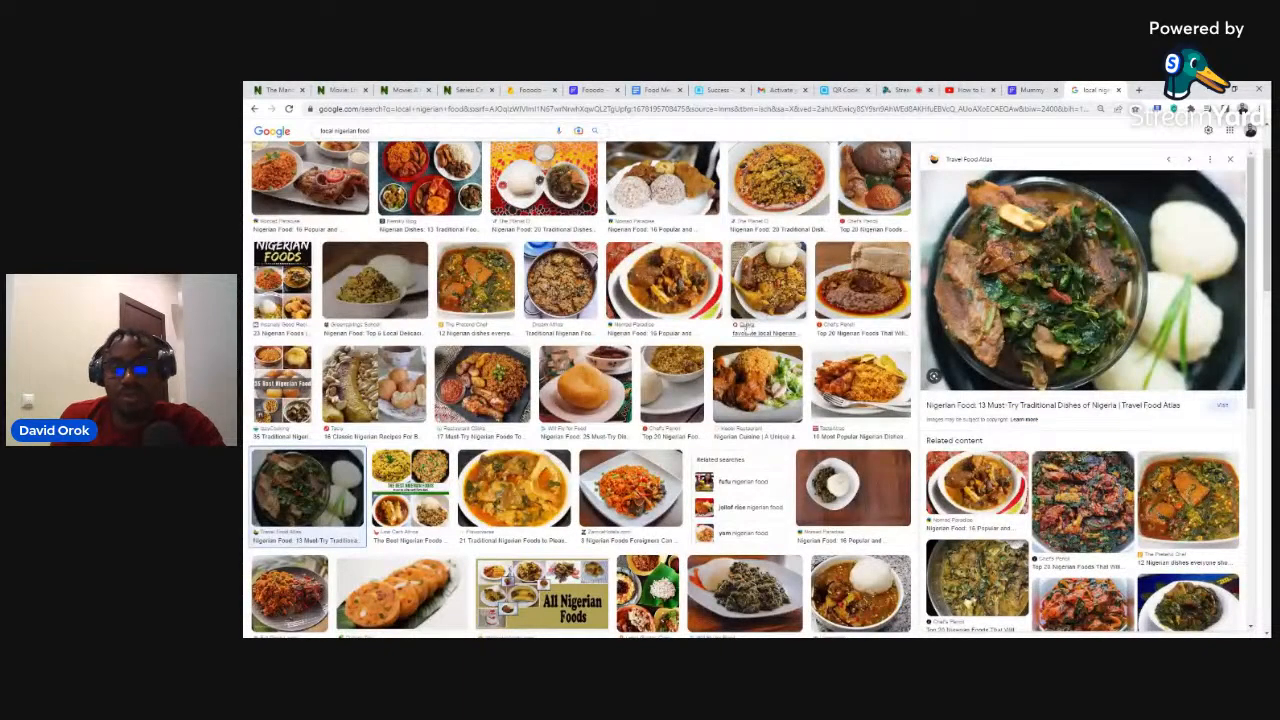
click(670, 283)
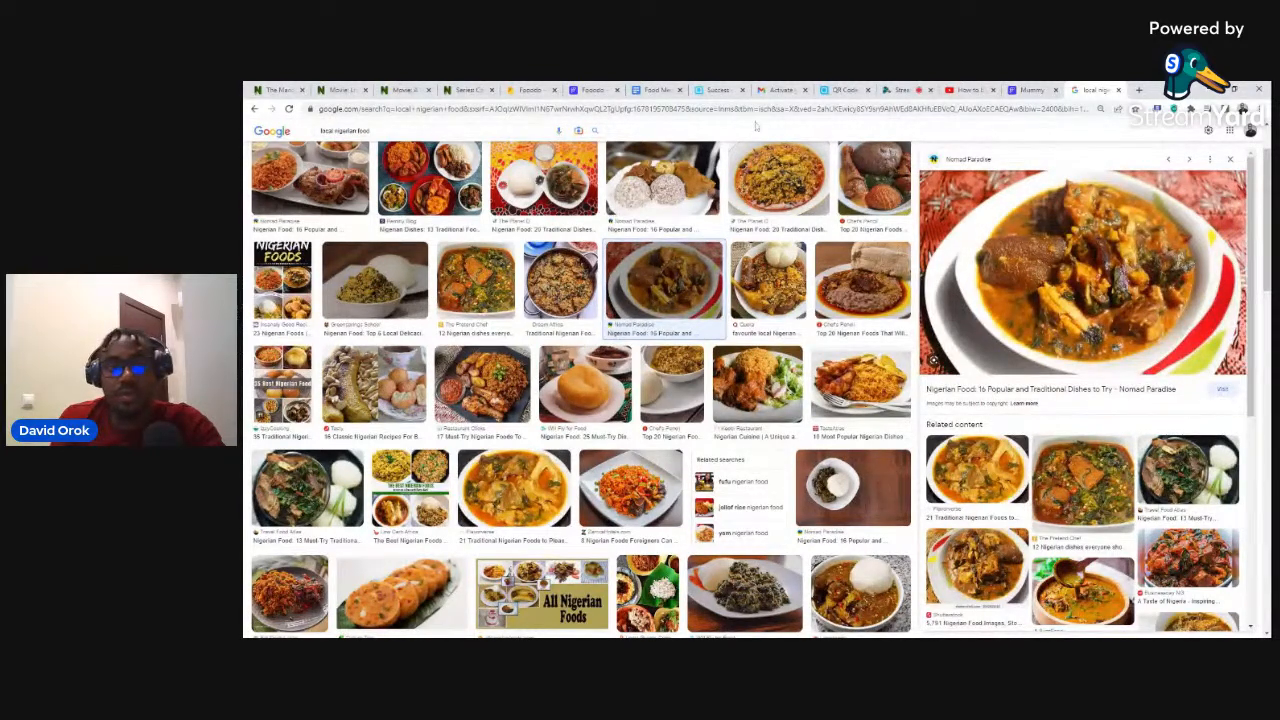
click(530, 90)
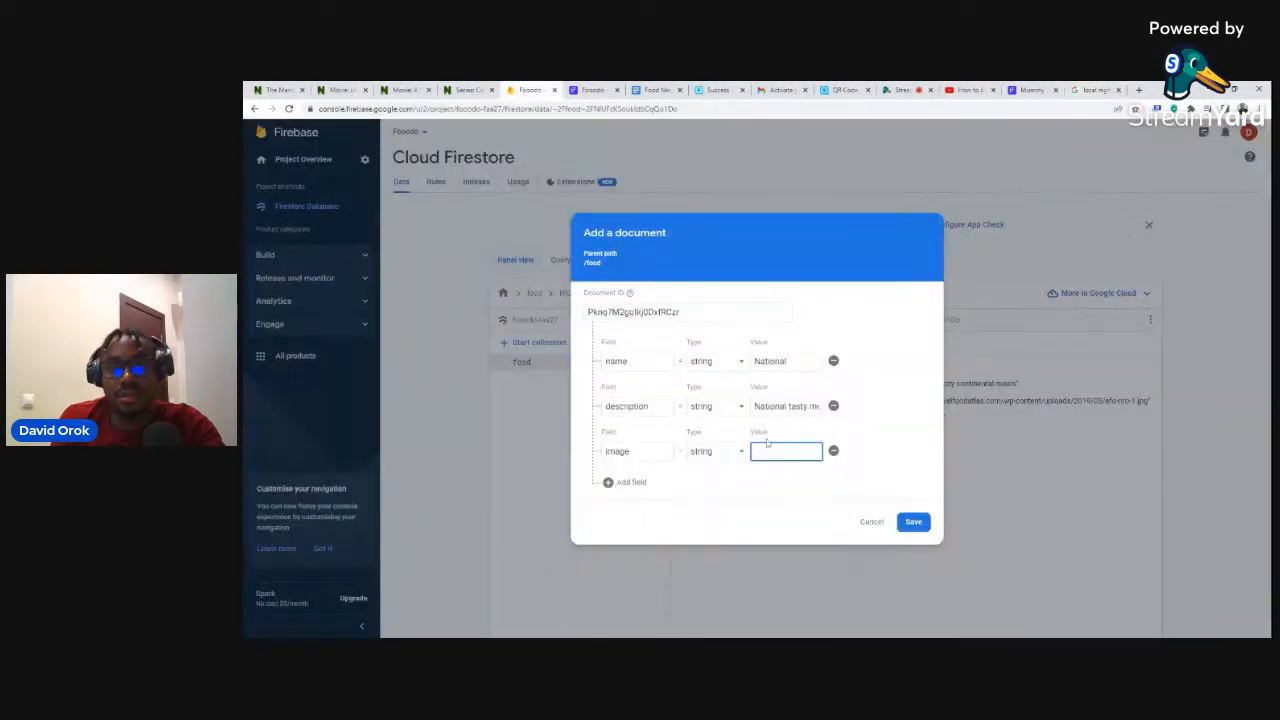
key(ctrl+v)
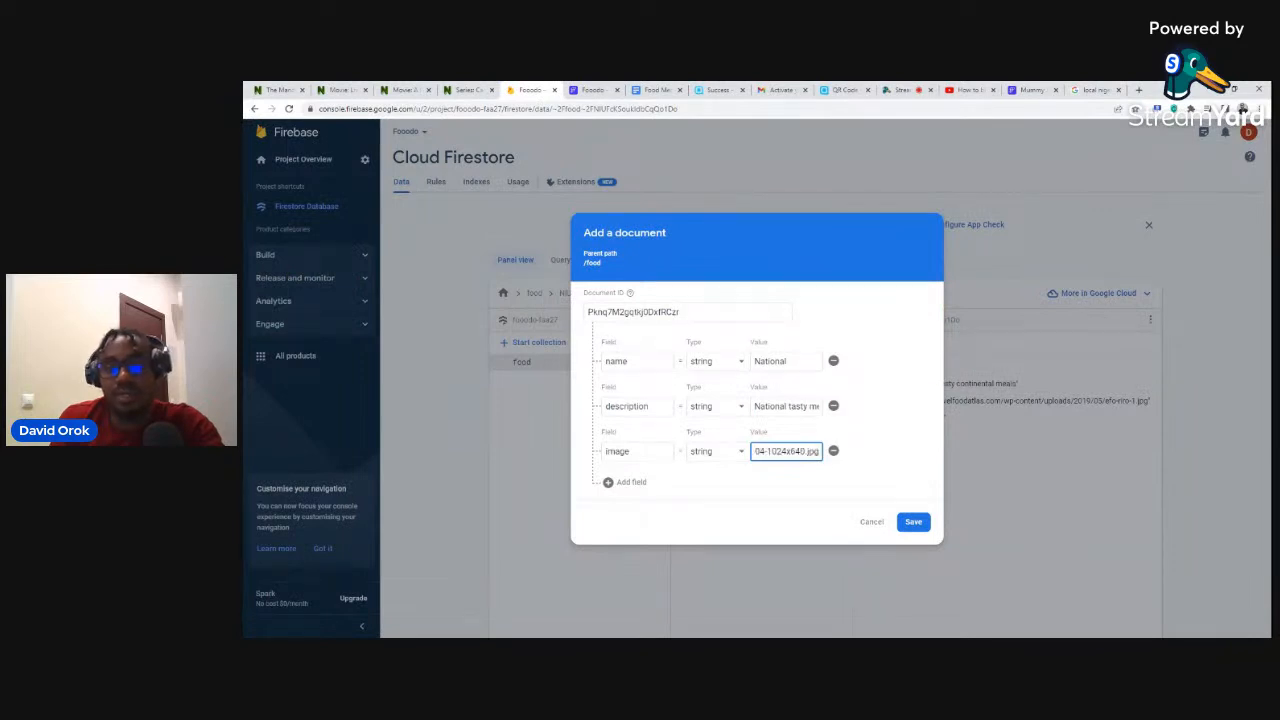
click(913, 522)
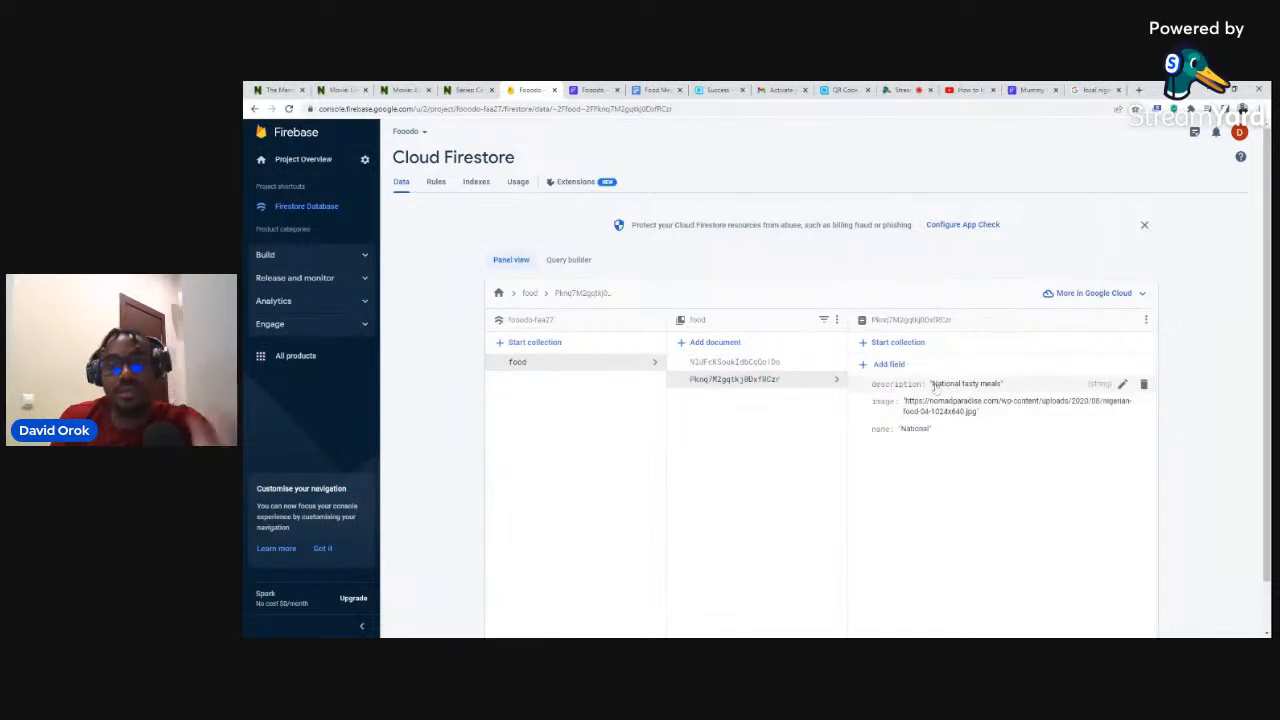
Review the Food and Drinks tabs of the Mummy J Cuisine app against the Firestore food collection.
click(715, 342)
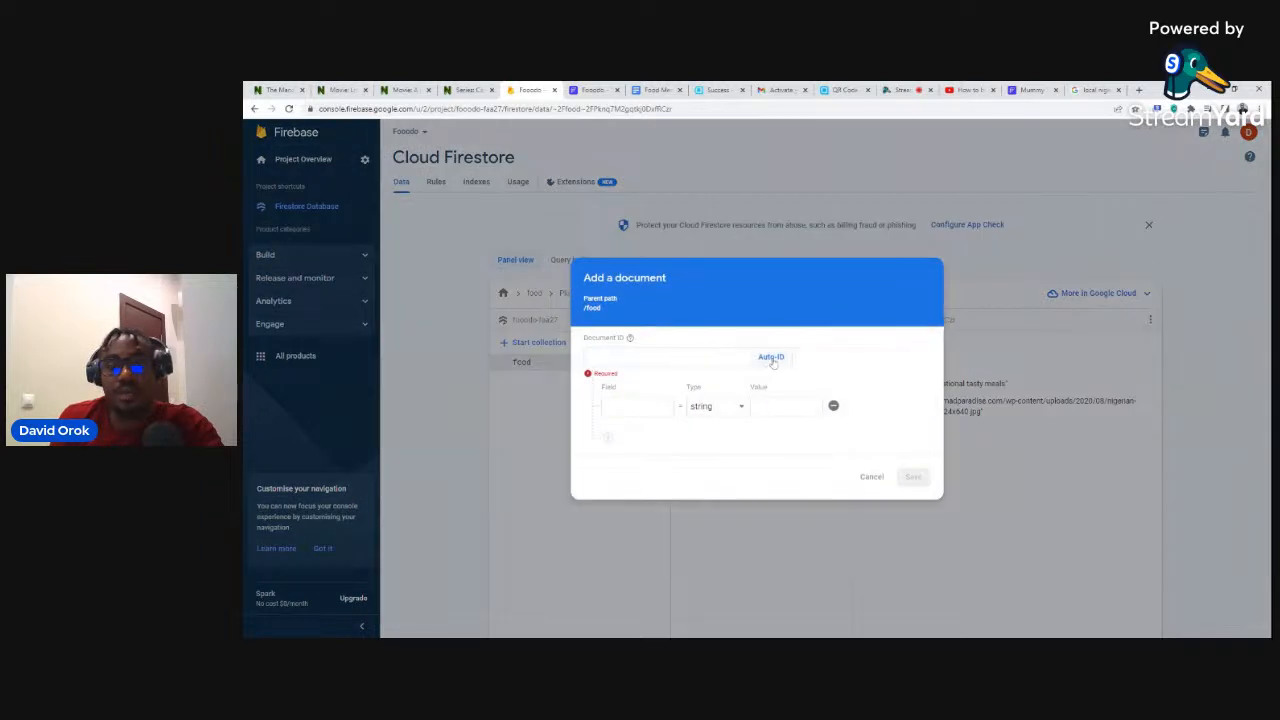
click(872, 477)
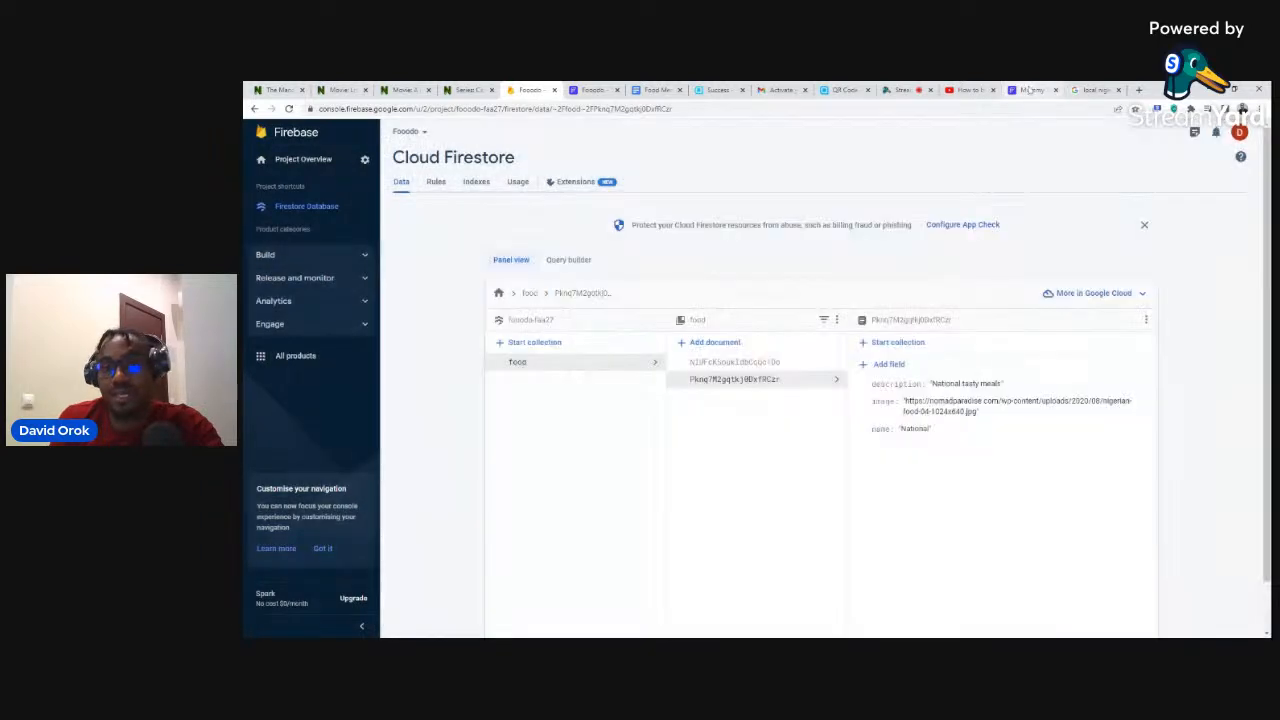
click(1030, 90)
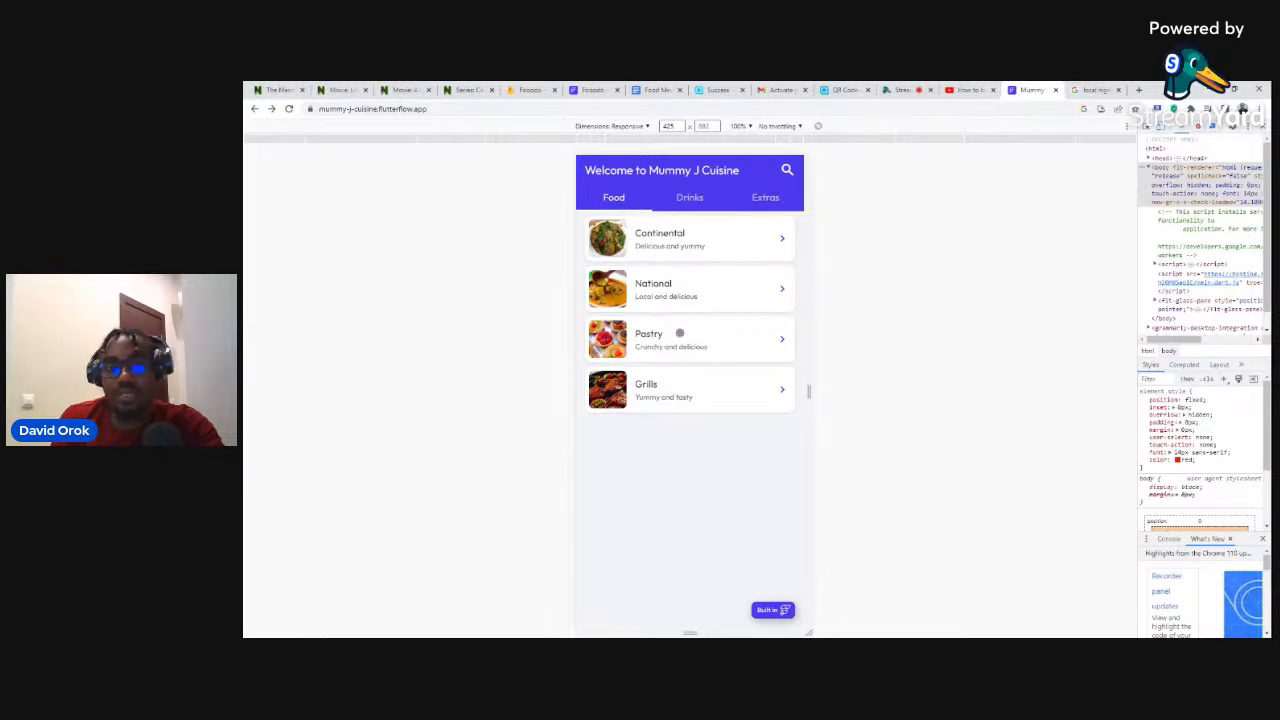
click(681, 196)
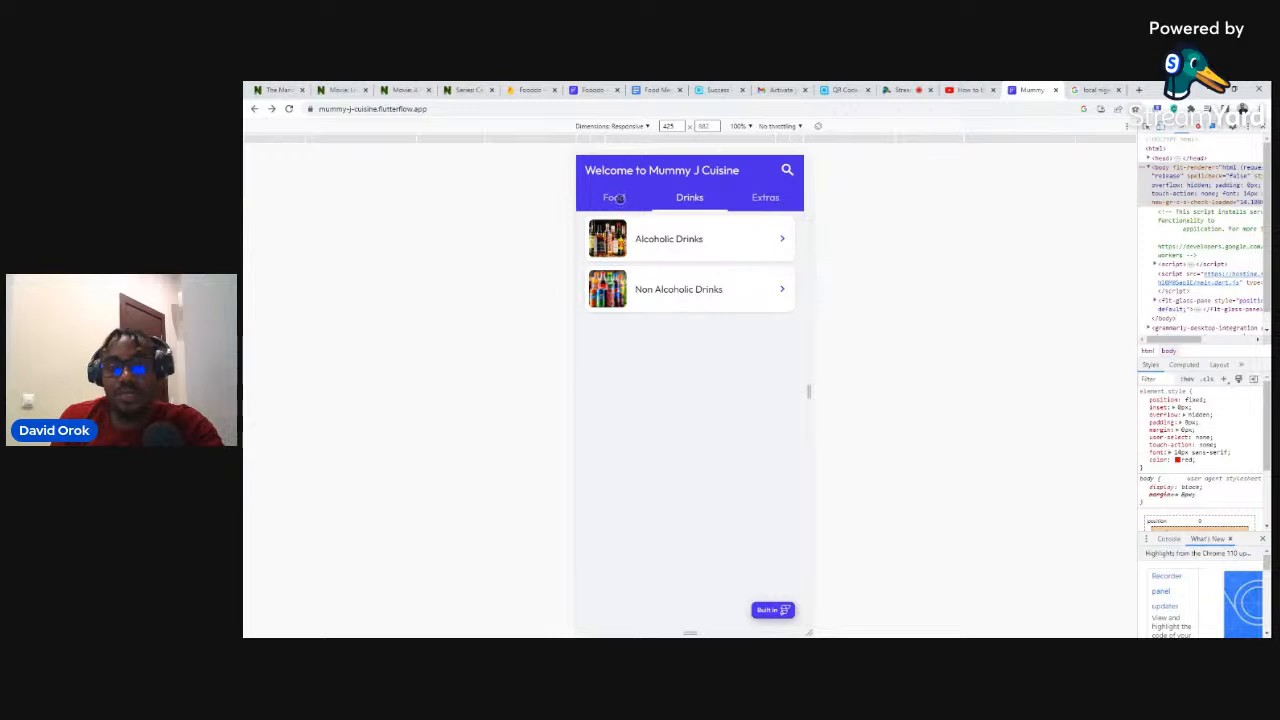
click(617, 197)
click(528, 91)
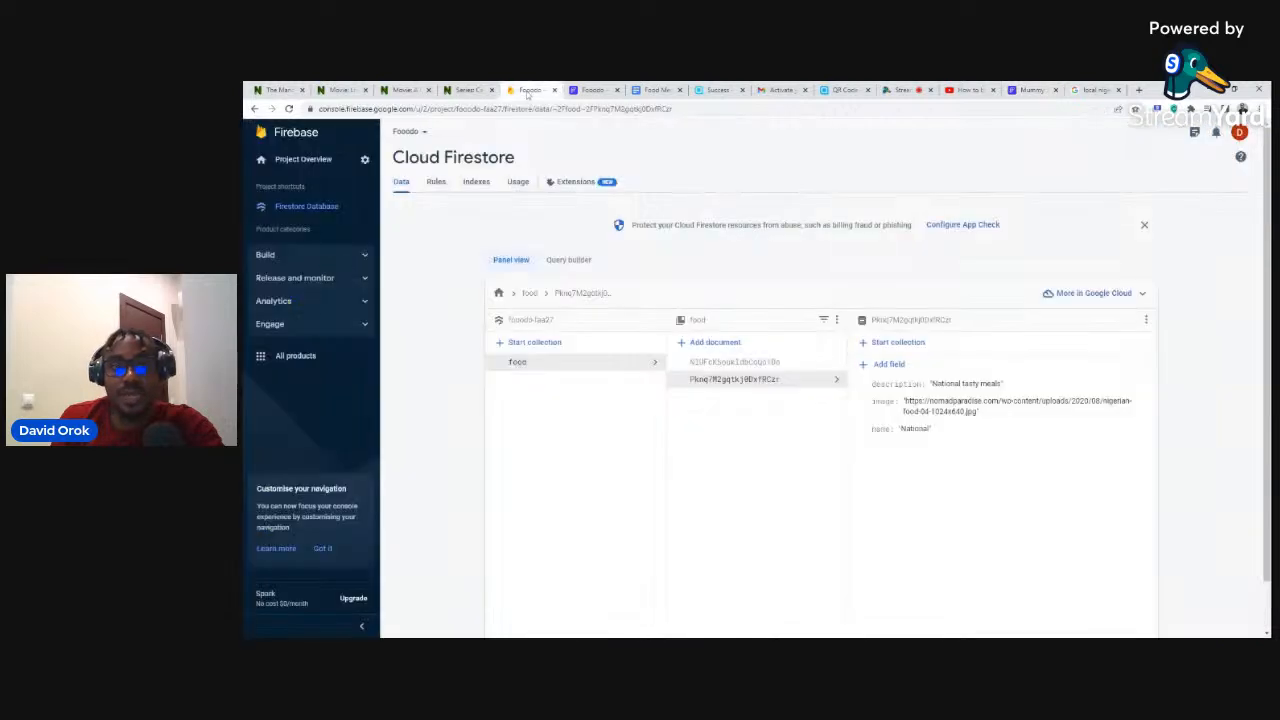
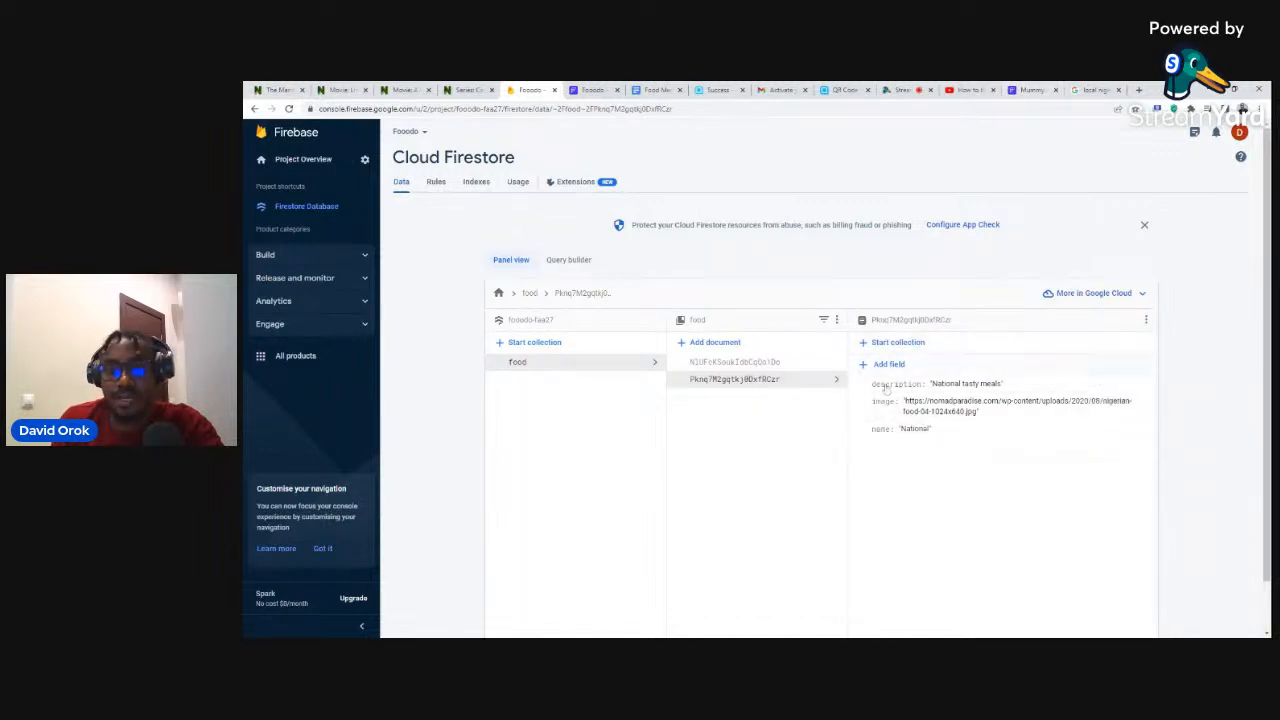
Examine the dishes listed under the Continental category in the Mummy J Cuisine app, and return to the Firebase console.
click(1035, 90)
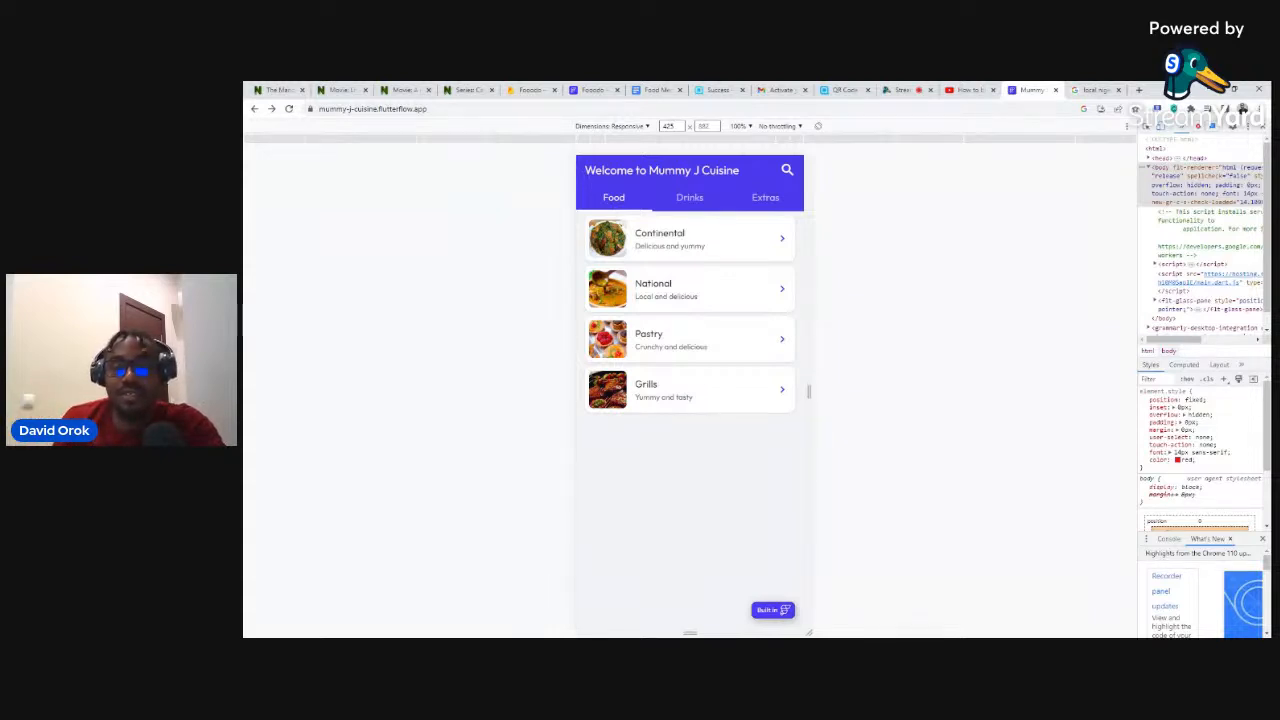
click(610, 242)
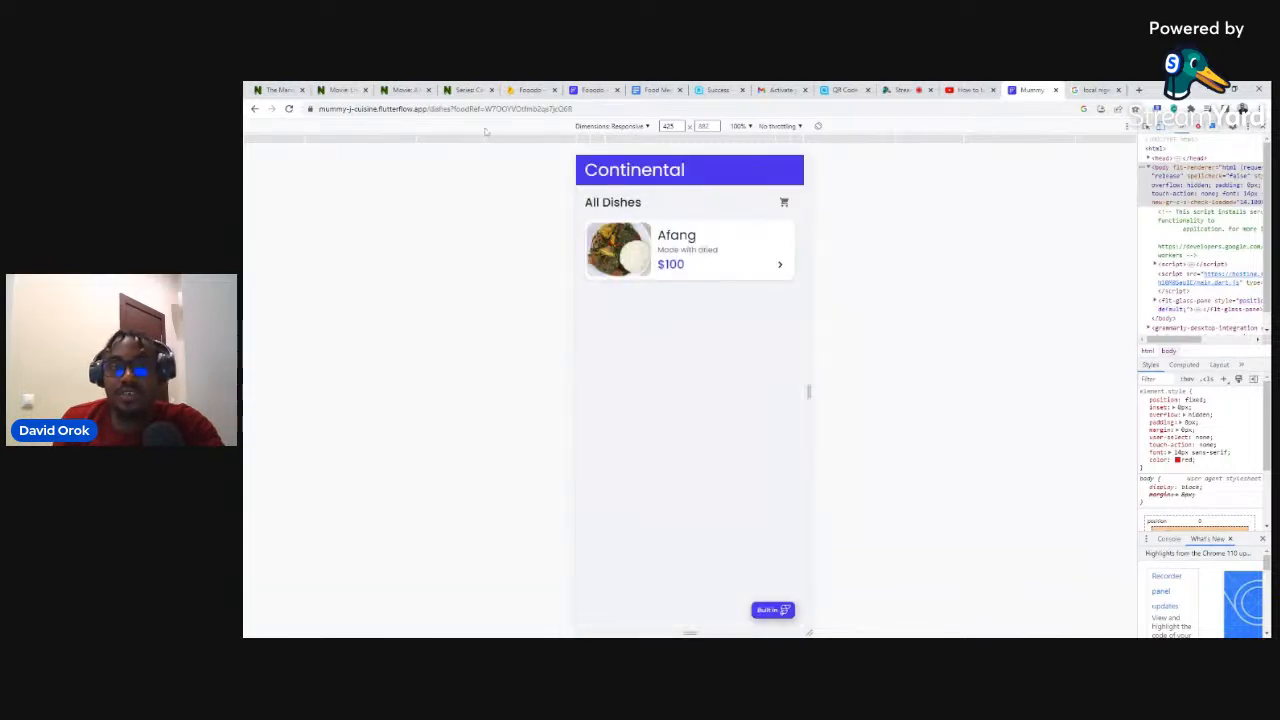
click(254, 108)
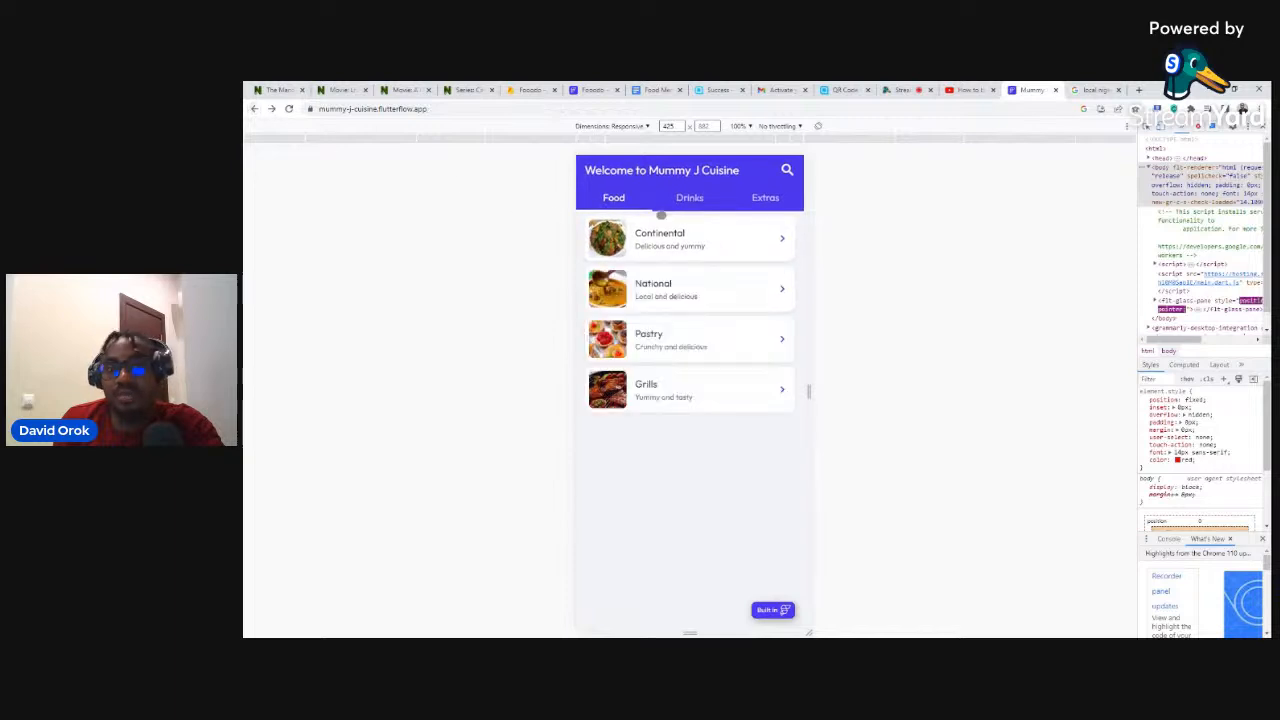
click(526, 89)
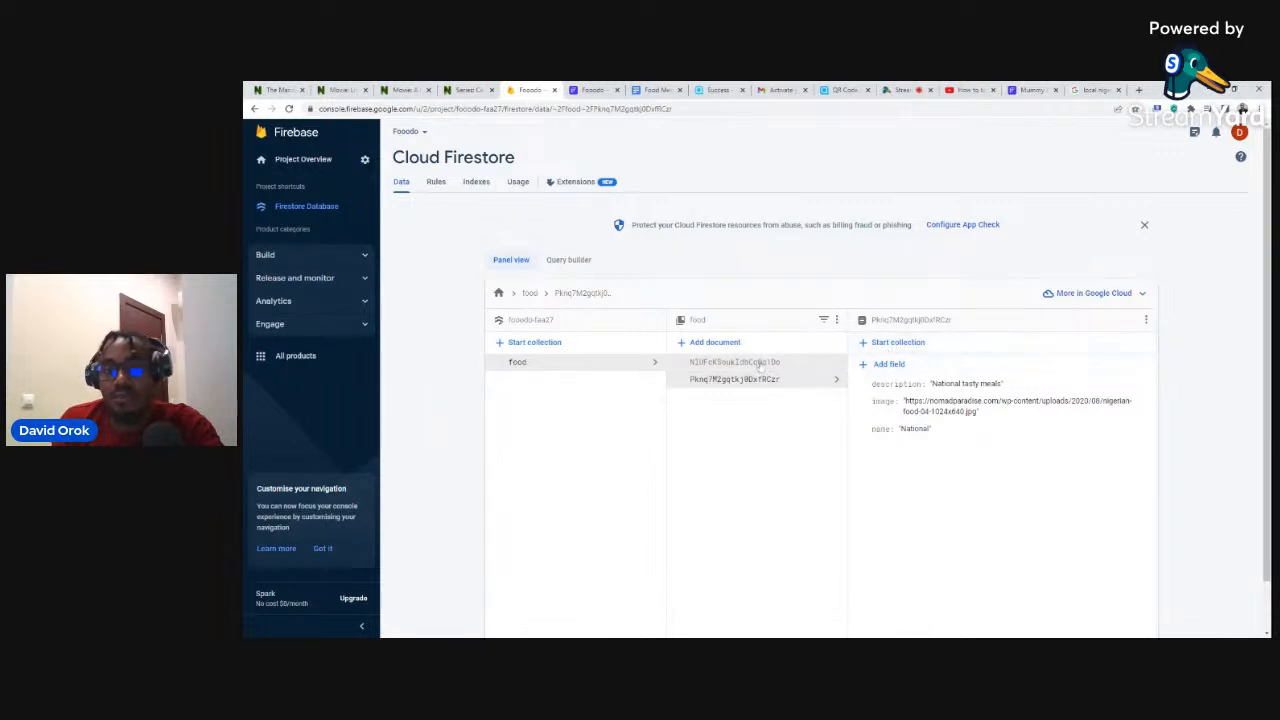
Start a subcollection named dishes inside the National food document and proceed to its first document.
click(895, 343)
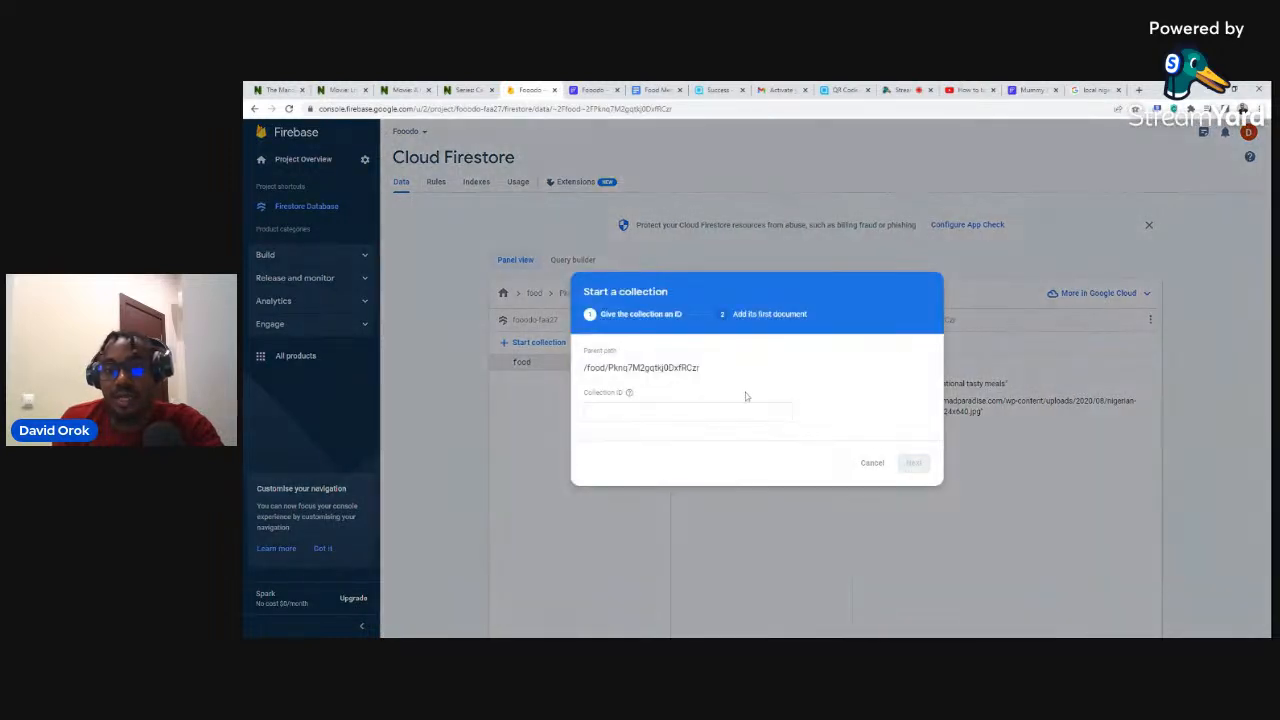
click(872, 463)
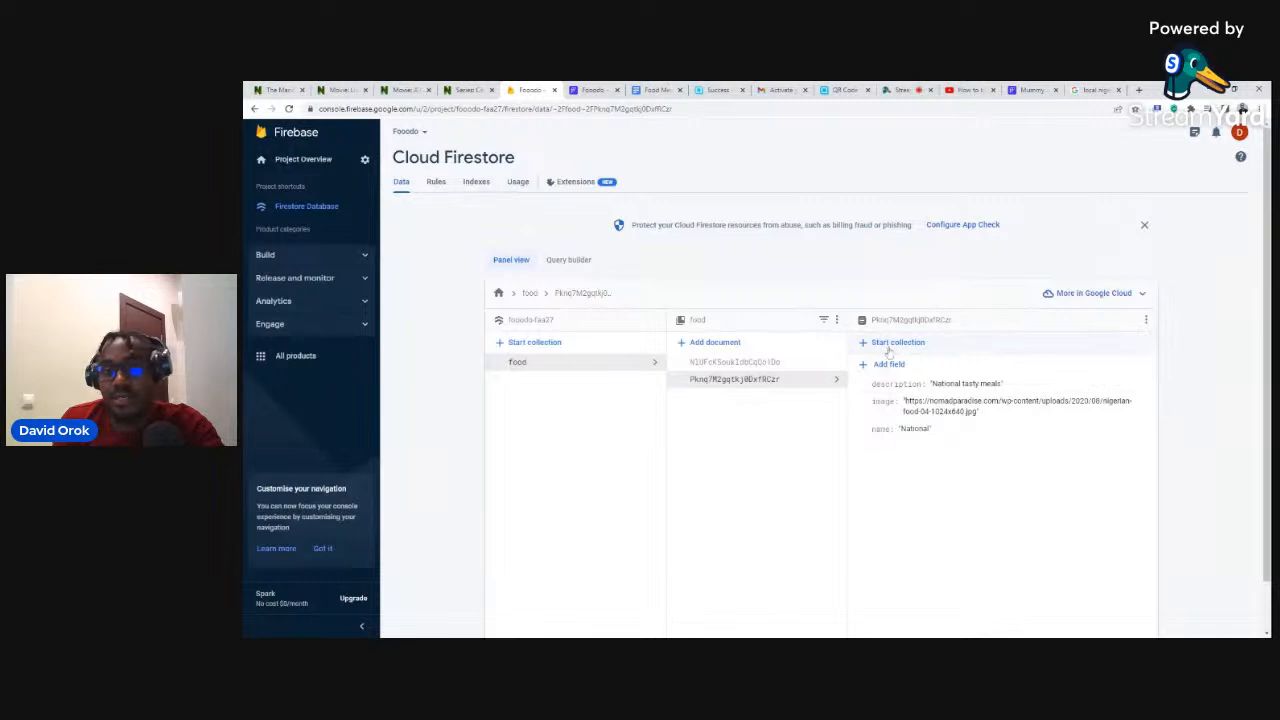
click(893, 345)
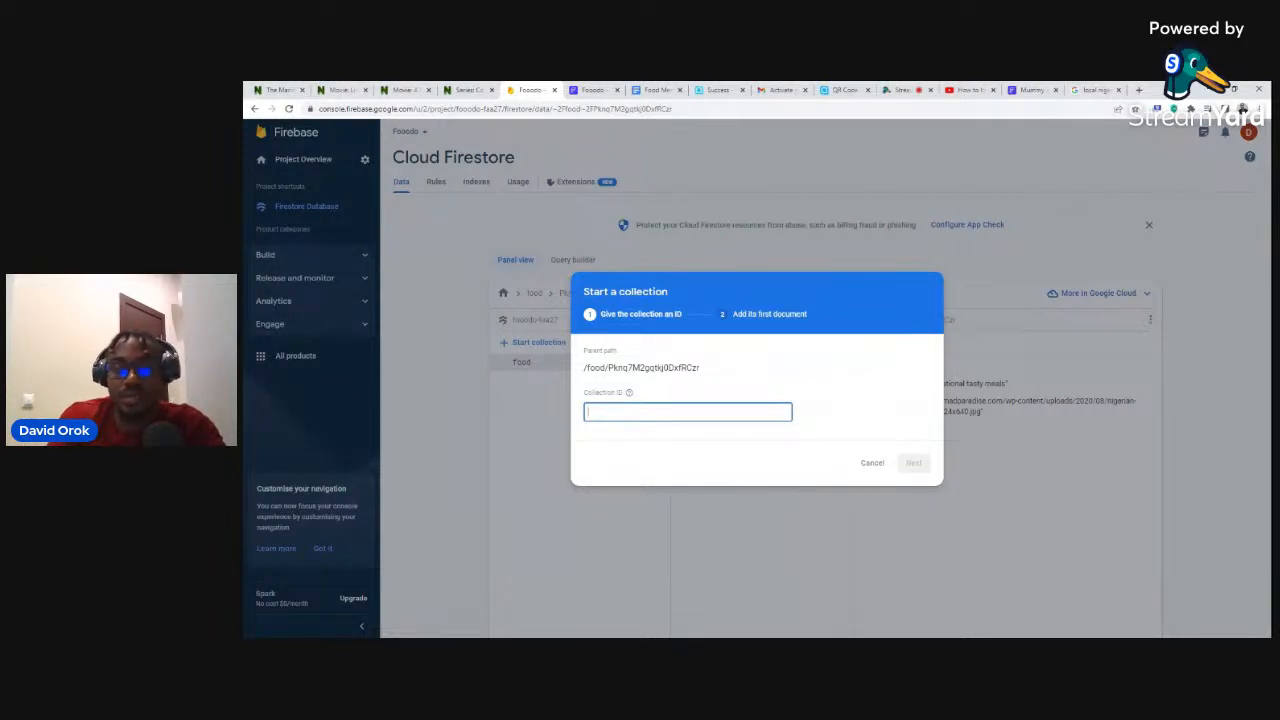
text(ds)
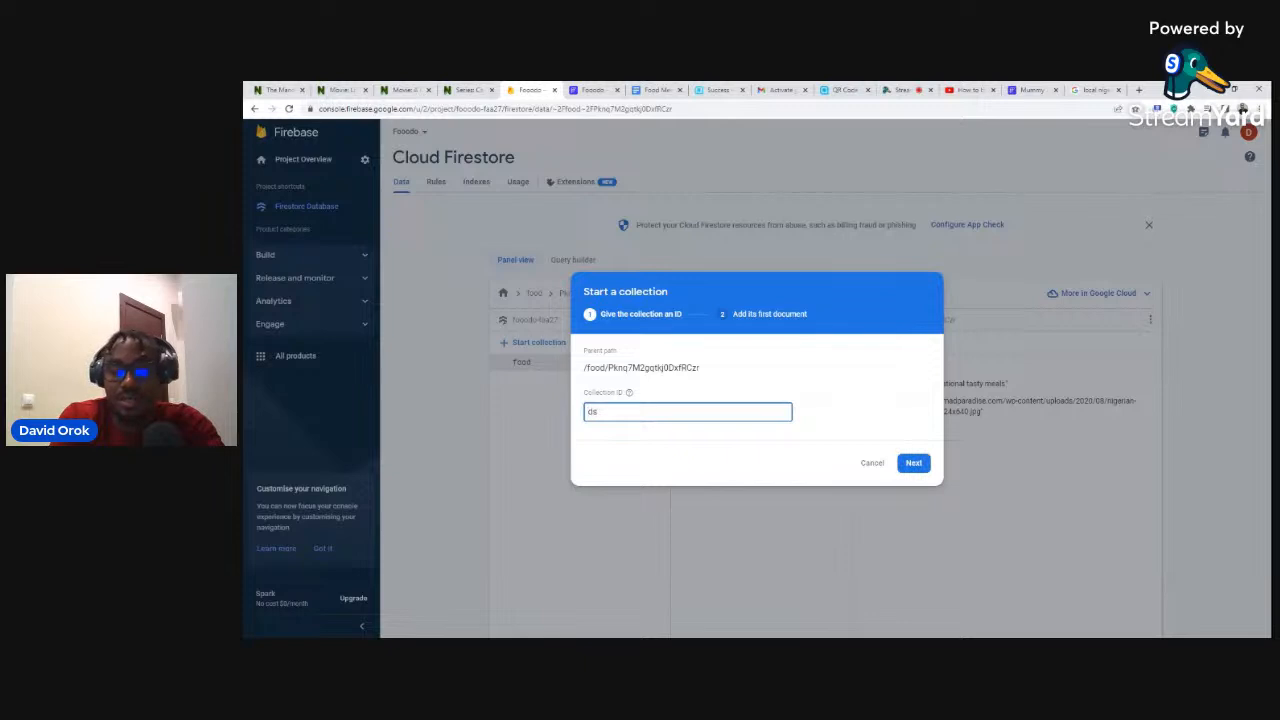
text(shes)
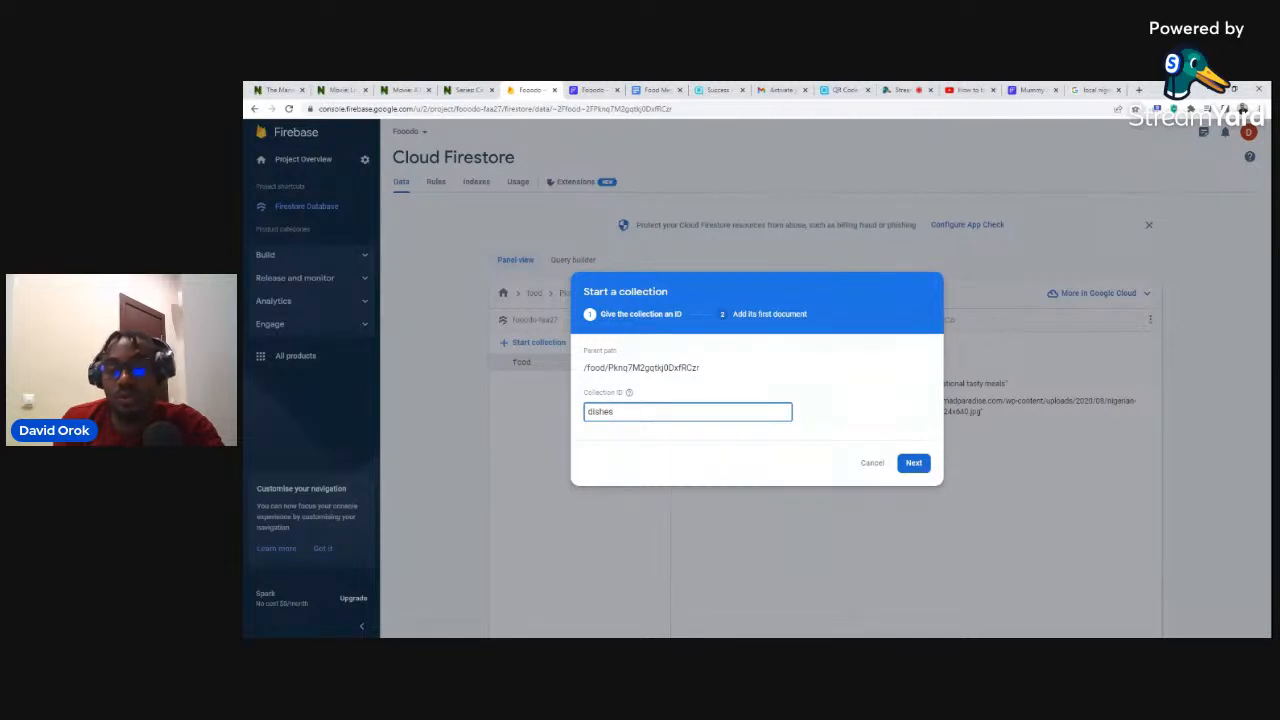
click(916, 466)
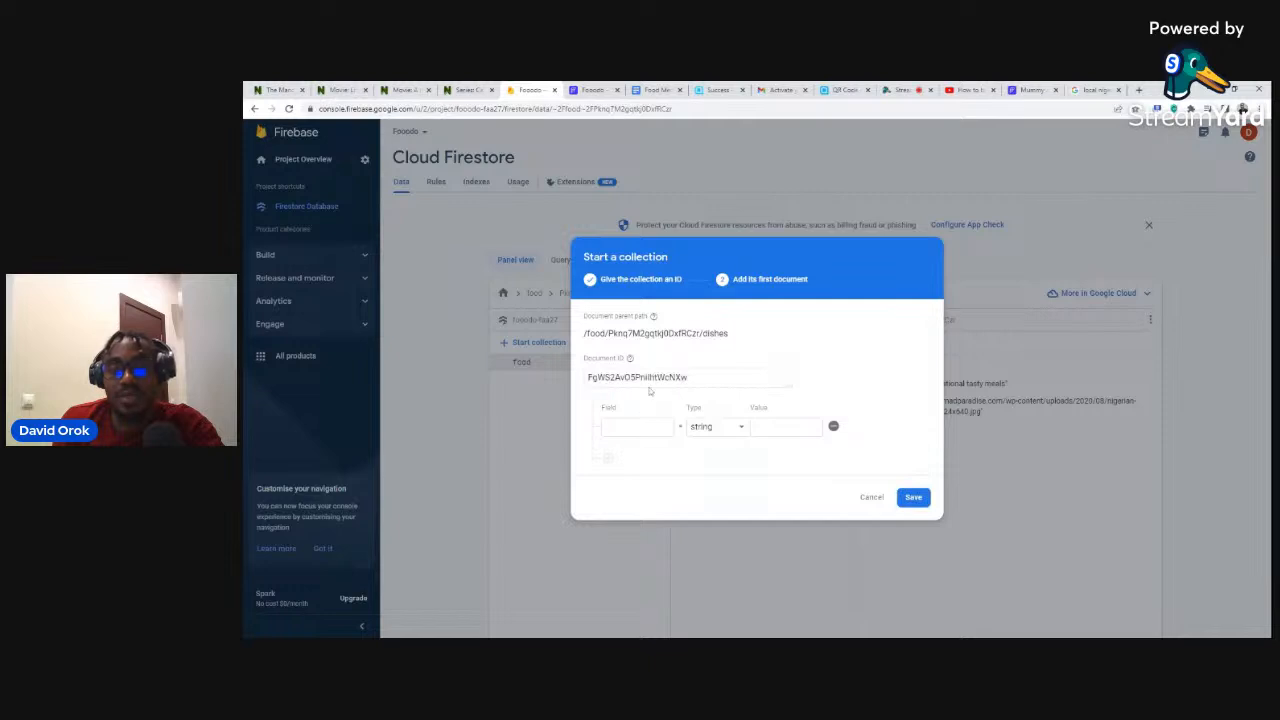
Copy the Afang picture link from the Food Menu App document and set the first dish's string field name to Afang.
text(name)
click(786, 427)
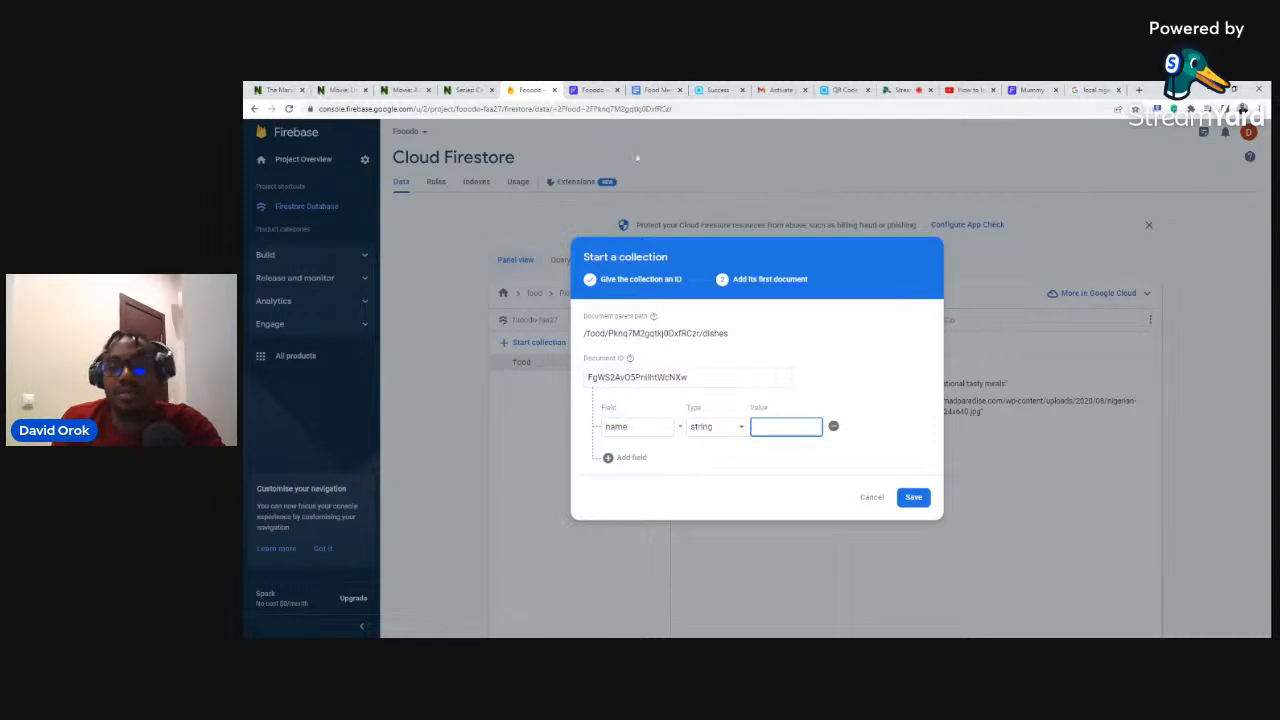
click(652, 89)
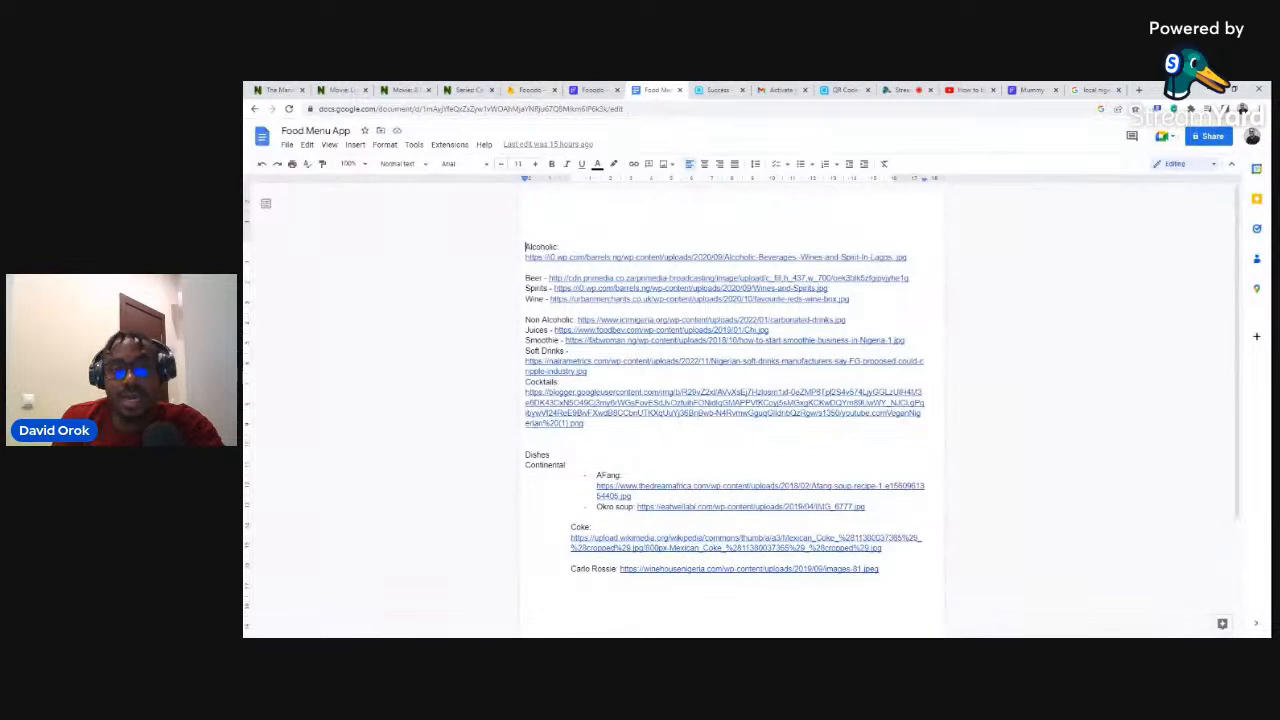
click(725, 486)
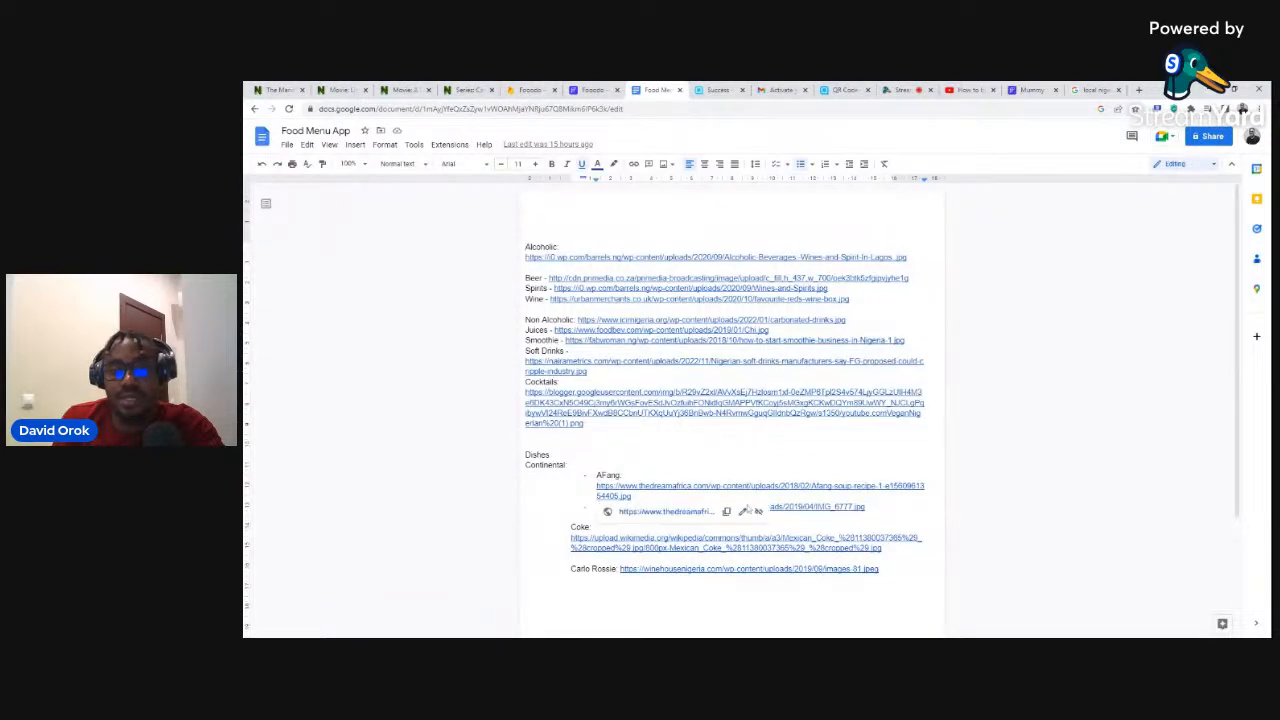
click(726, 511)
click(524, 89)
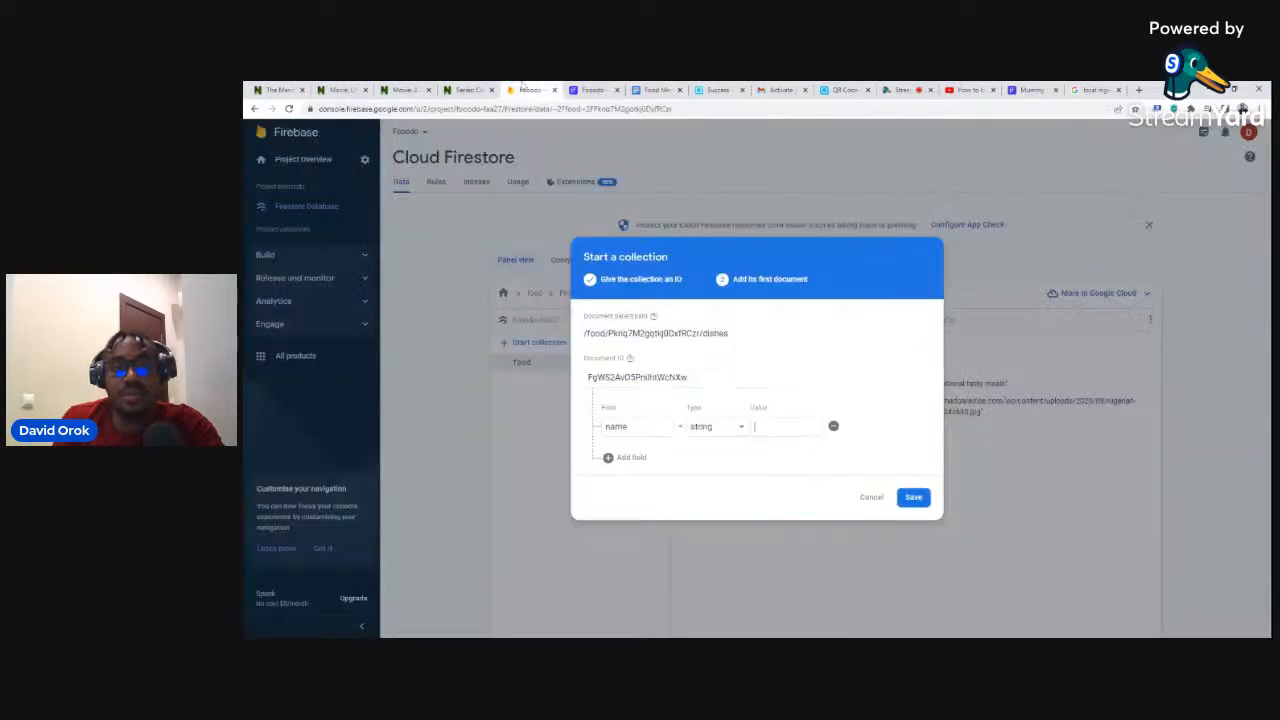
text(Afang)
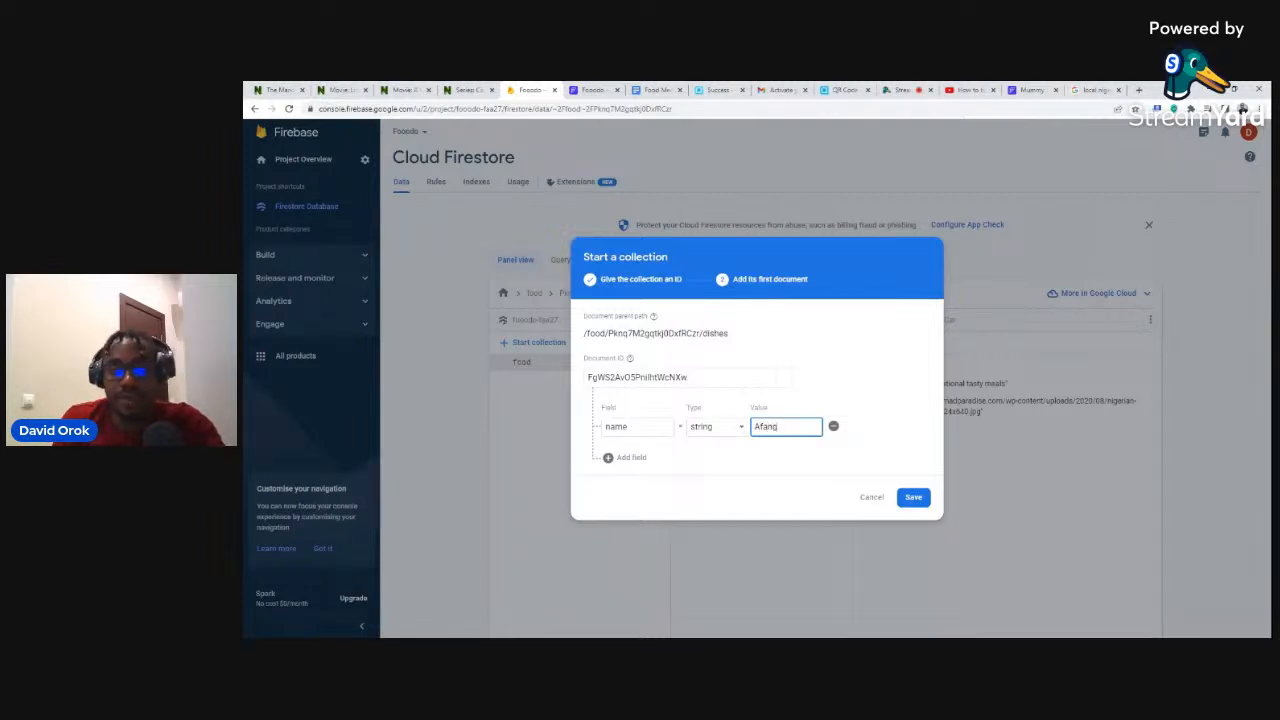
Check the Afang dish in the Mummy J Cuisine app and add a string field description reading "Made with dried fish and snails".
click(608, 458)
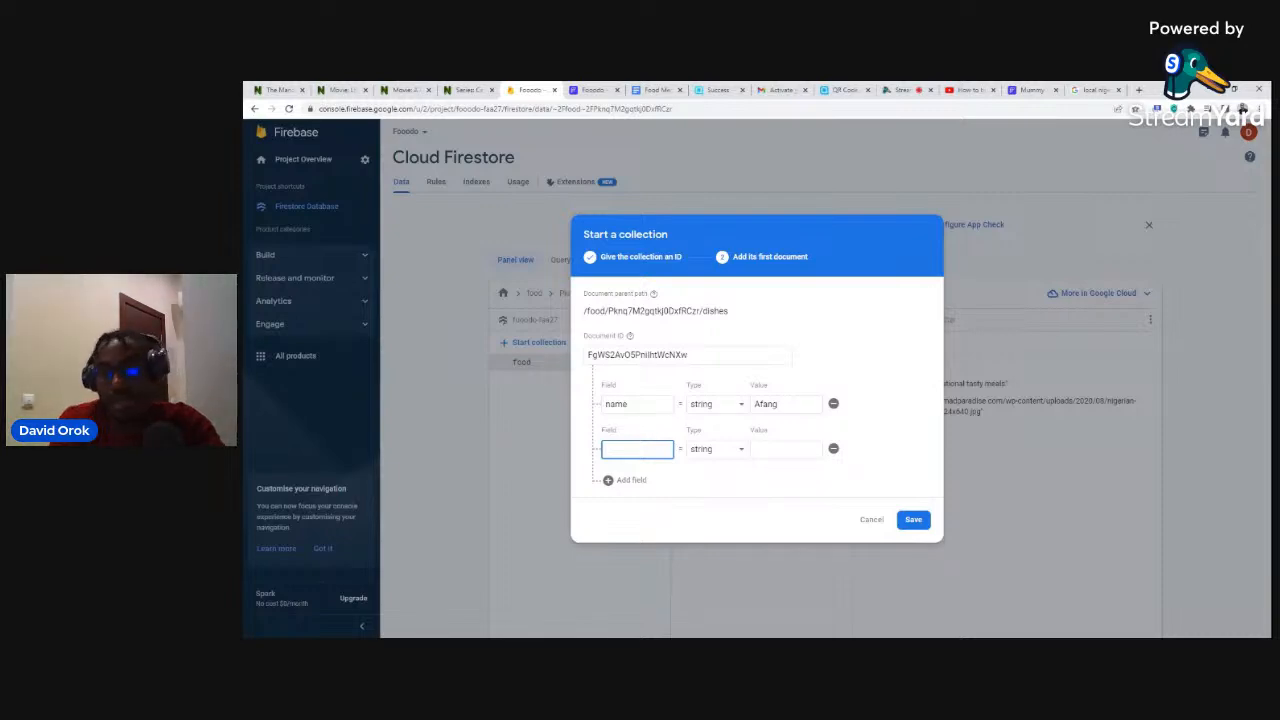
click(1095, 89)
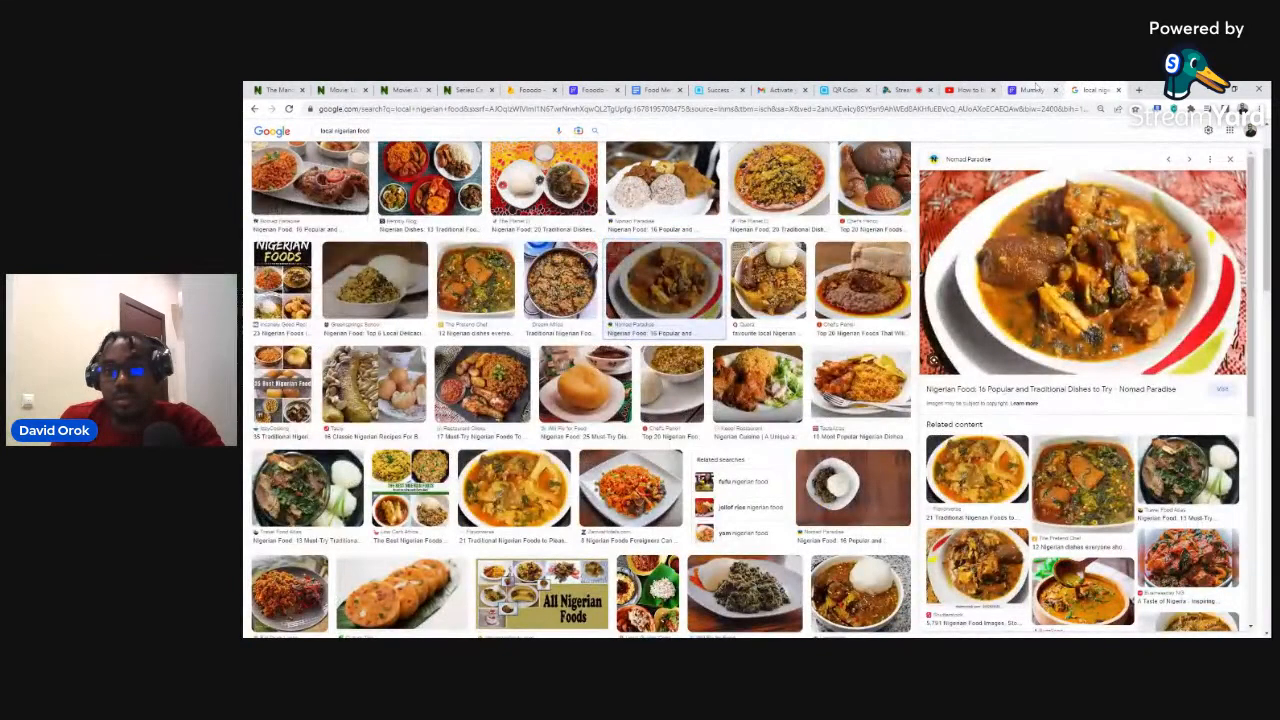
click(1036, 88)
click(660, 233)
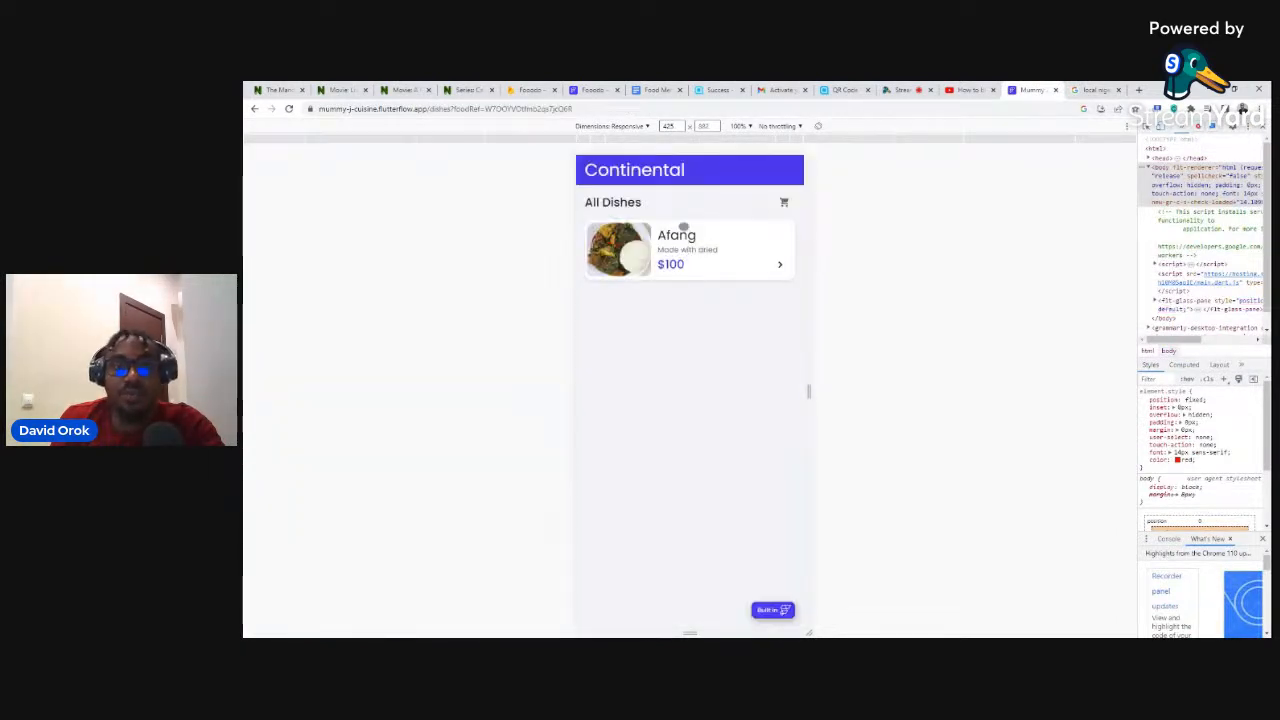
click(520, 89)
text(descr)
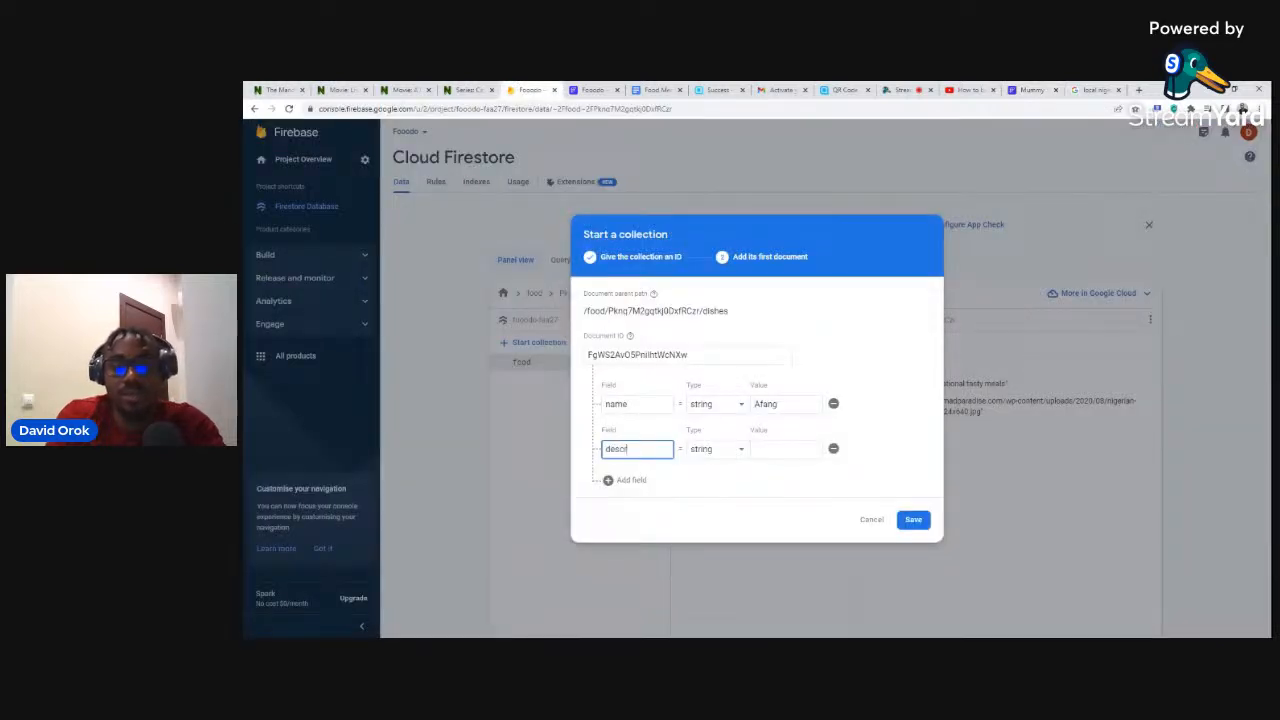
text(iption)
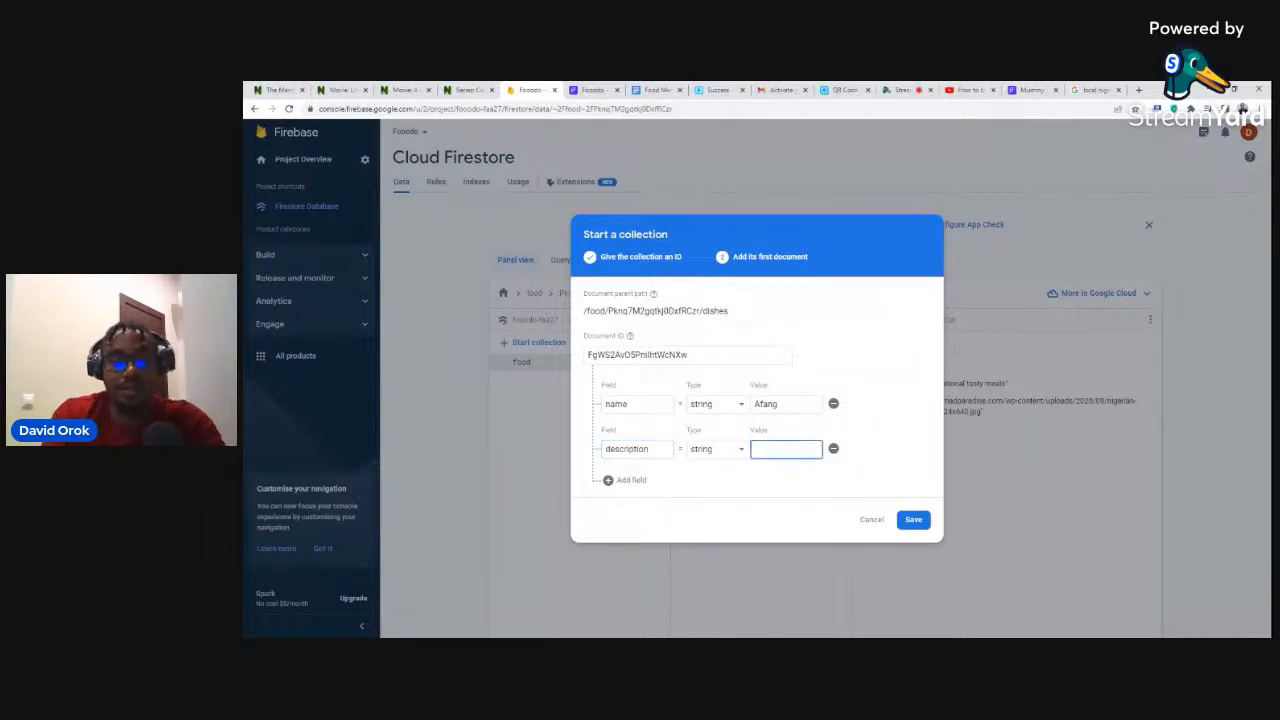
text(Made with dried fish an)
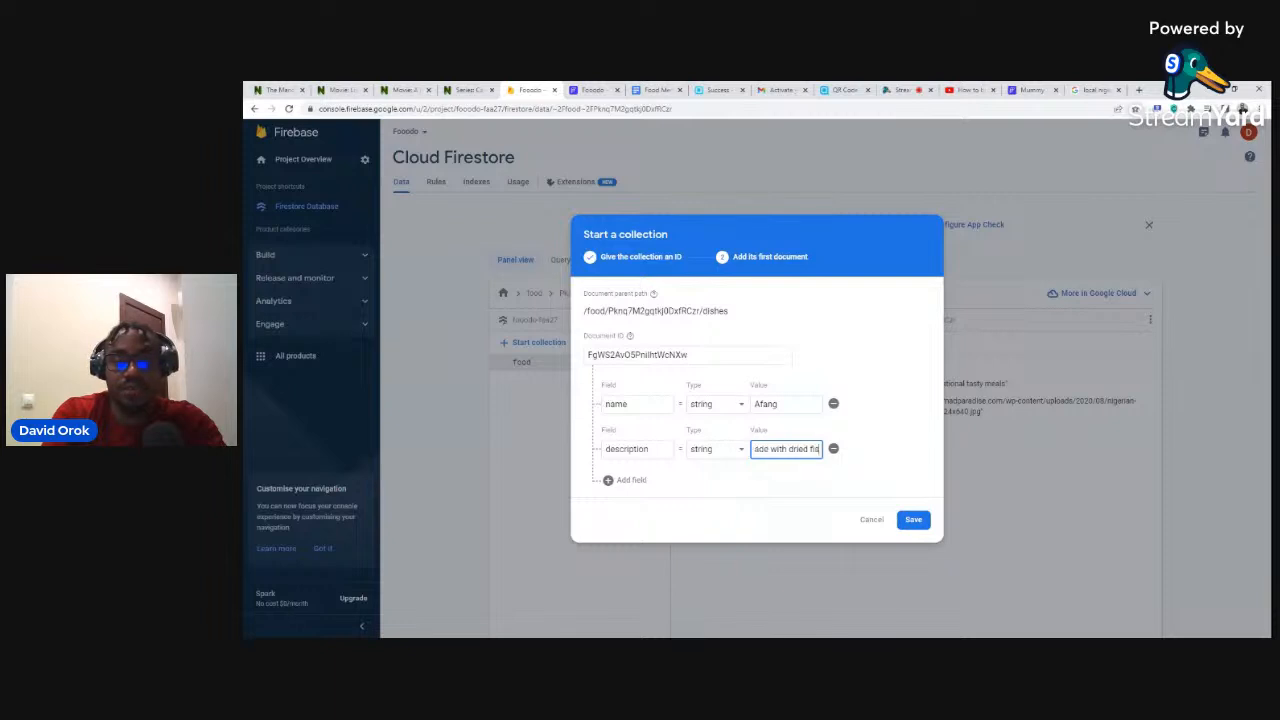
text(d snails)
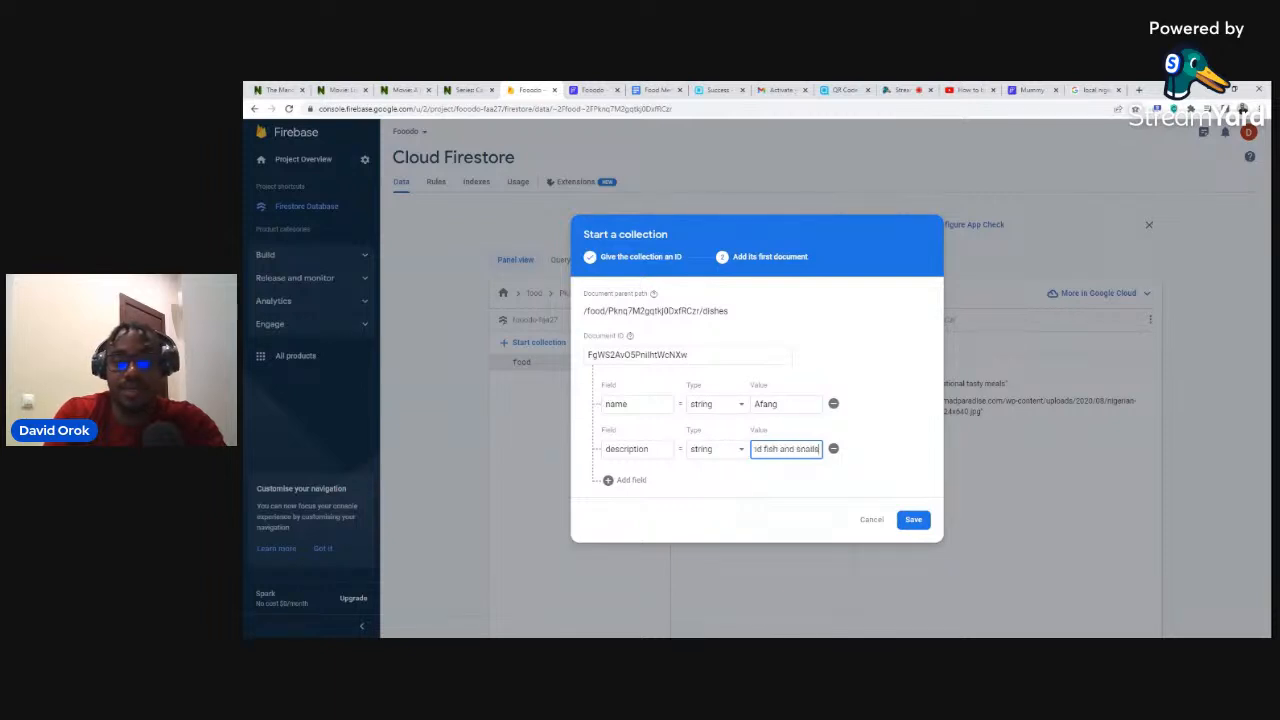
Add a string field image holding the copied Afang picture link, and save the first dishes document.
click(617, 484)
text(ima)
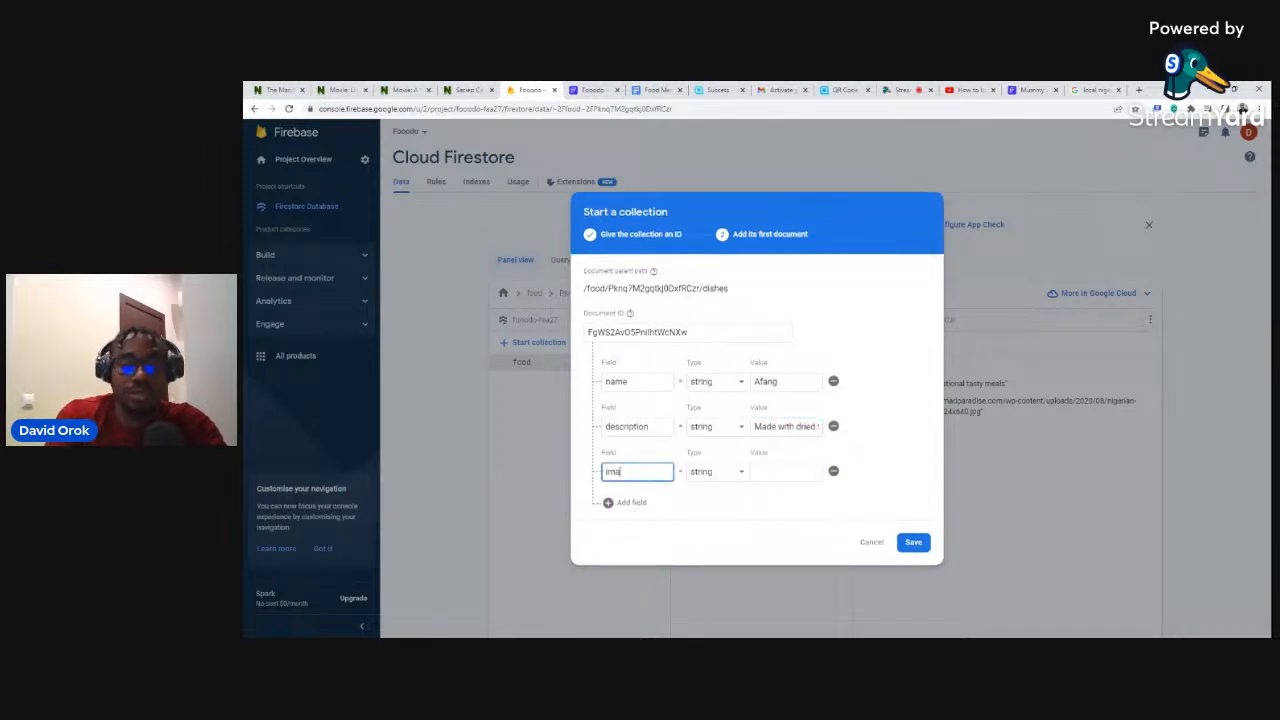
key(Tab)
key(Tab)
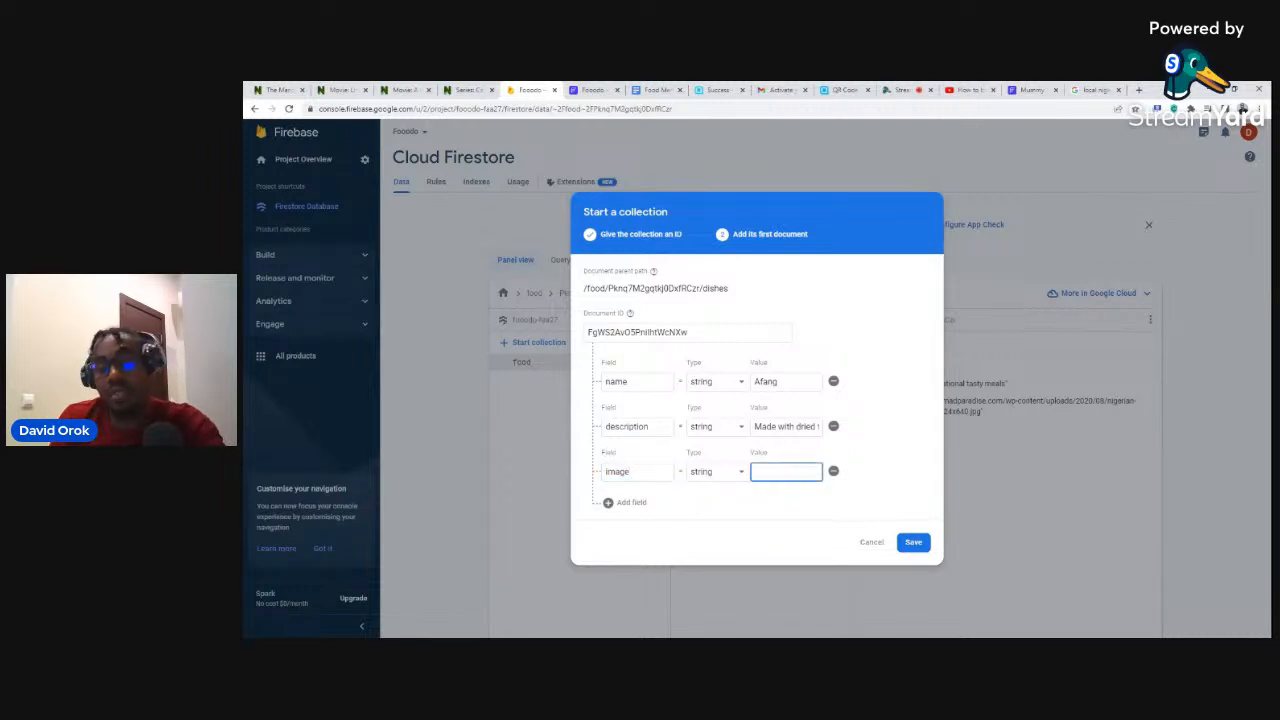
key(ctrl+v)
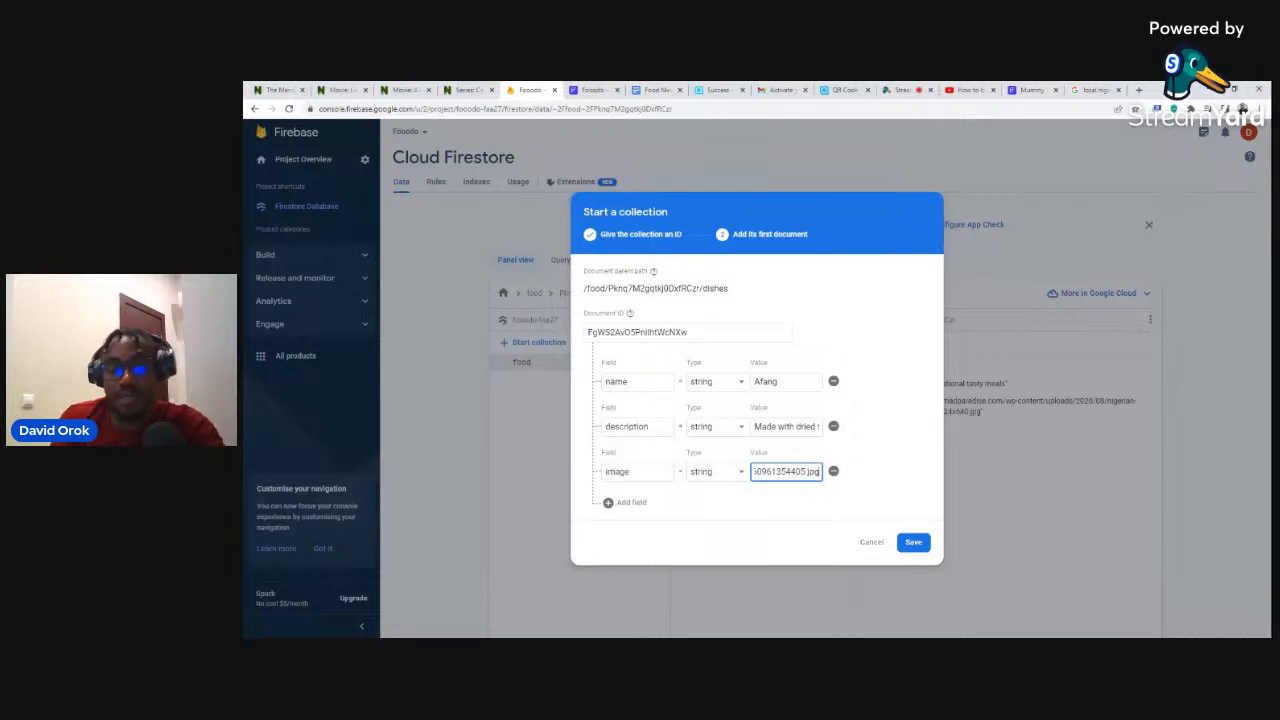
click(914, 543)
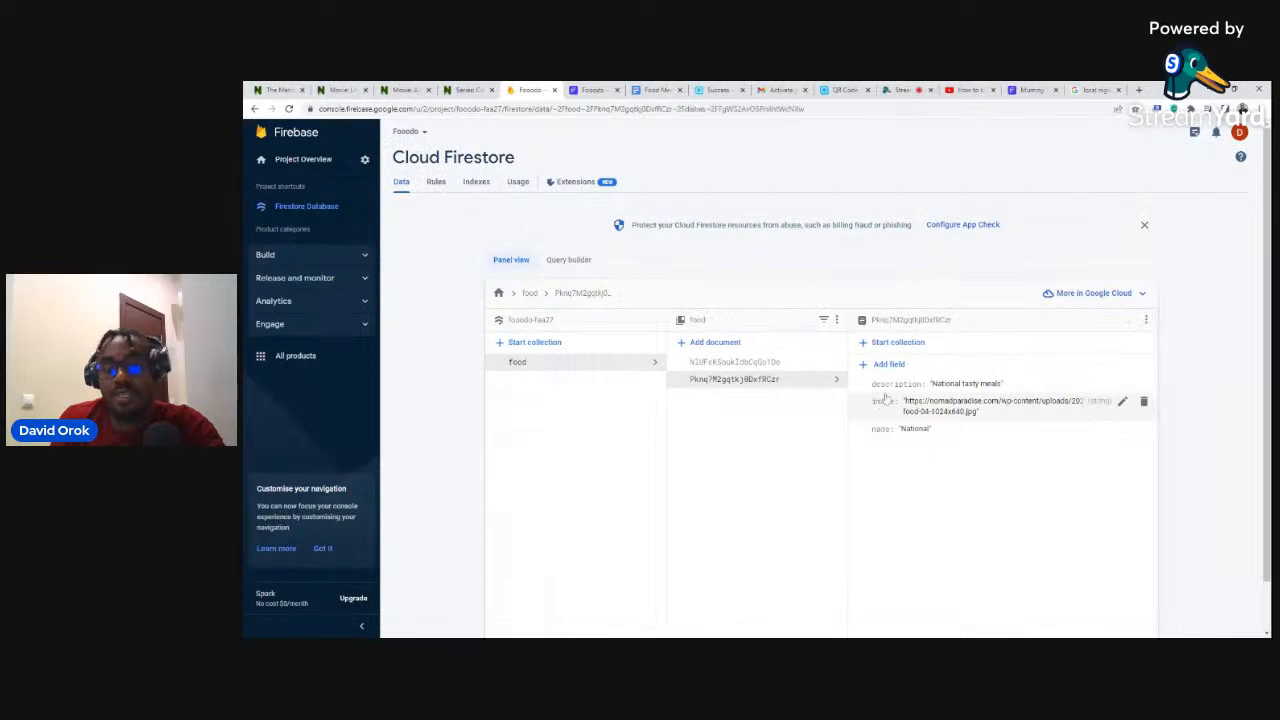
Reopen the National document's dishes subcollection and start a second document with the string field name set to Okro.
click(529, 293)
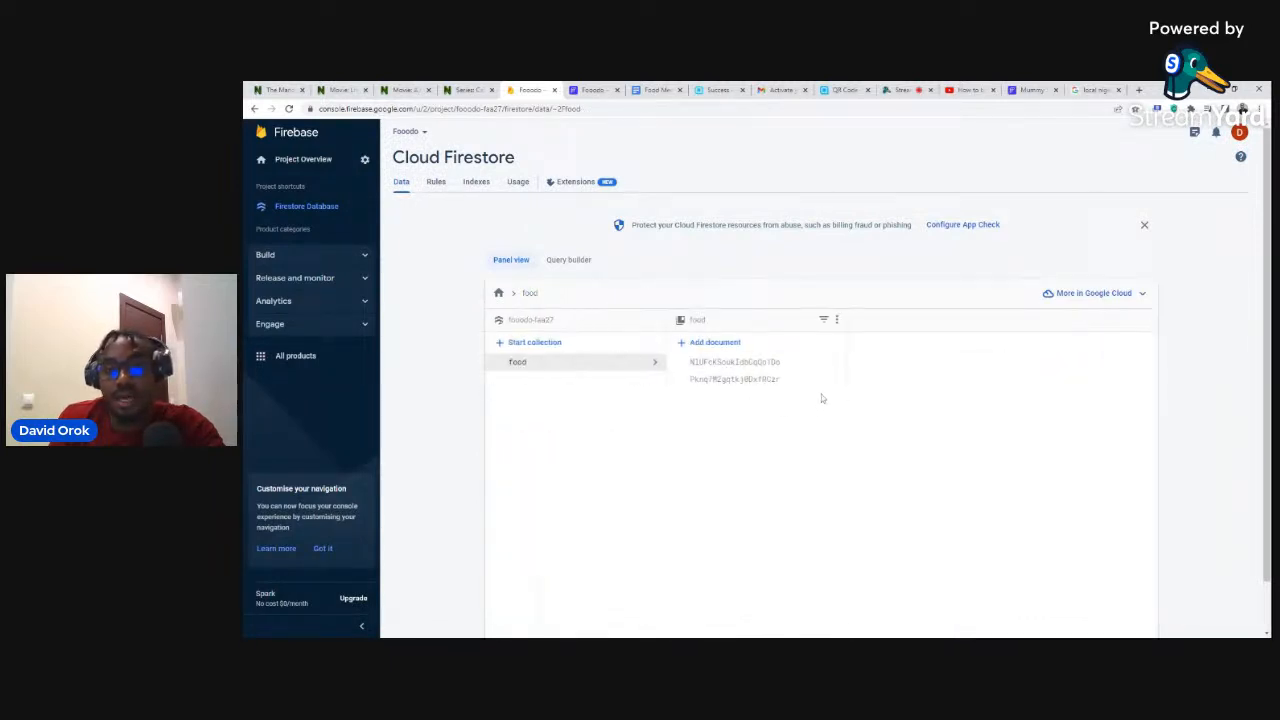
click(737, 380)
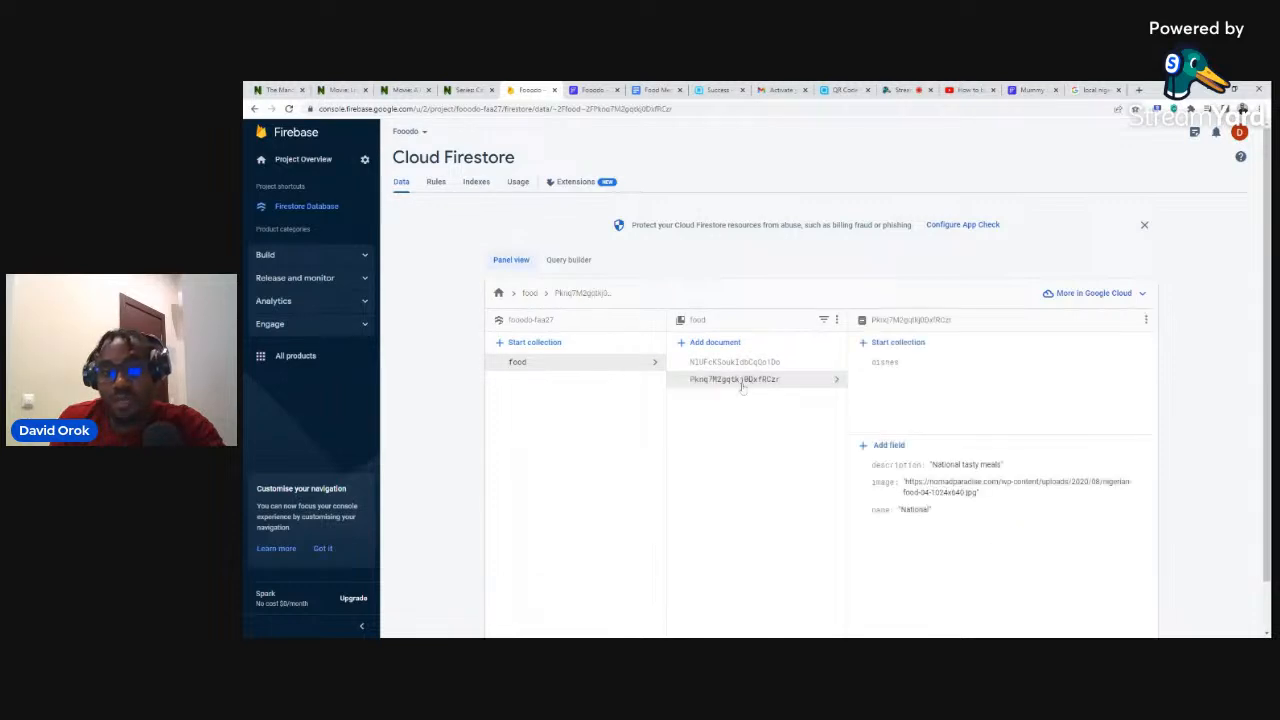
click(885, 365)
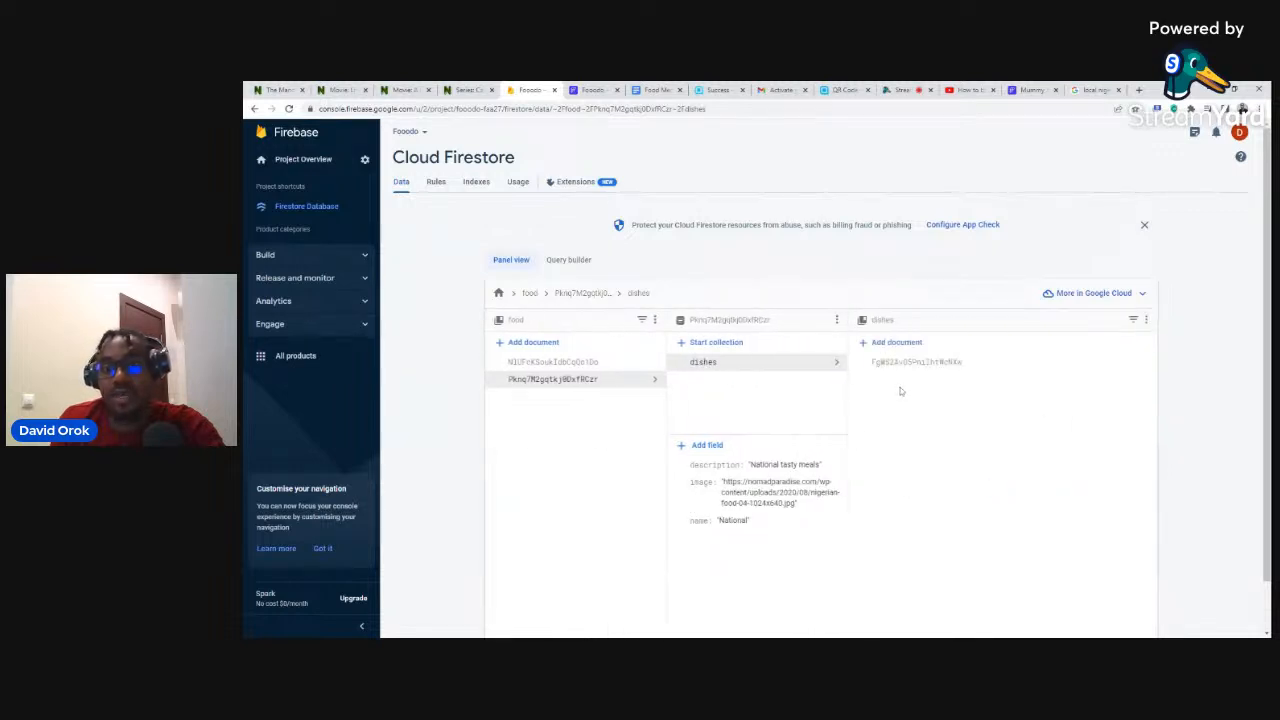
click(875, 364)
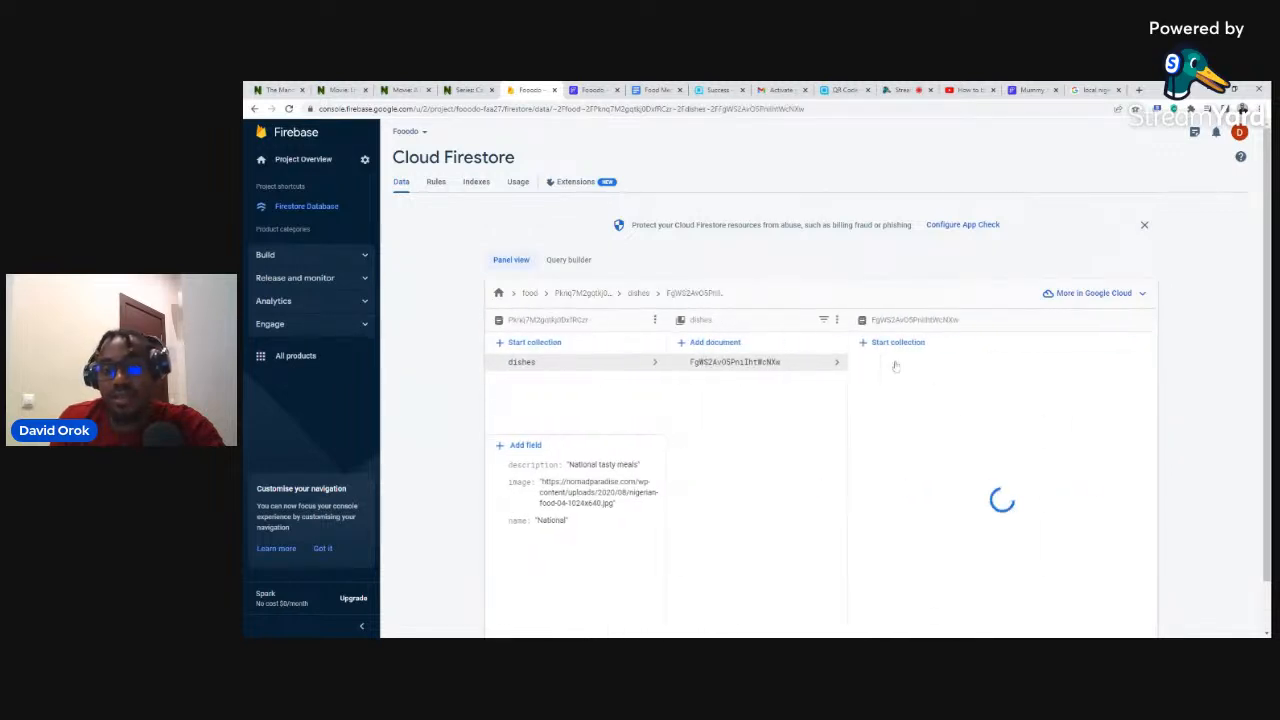
click(705, 343)
click(768, 356)
text(name)
click(790, 414)
text(Okro)
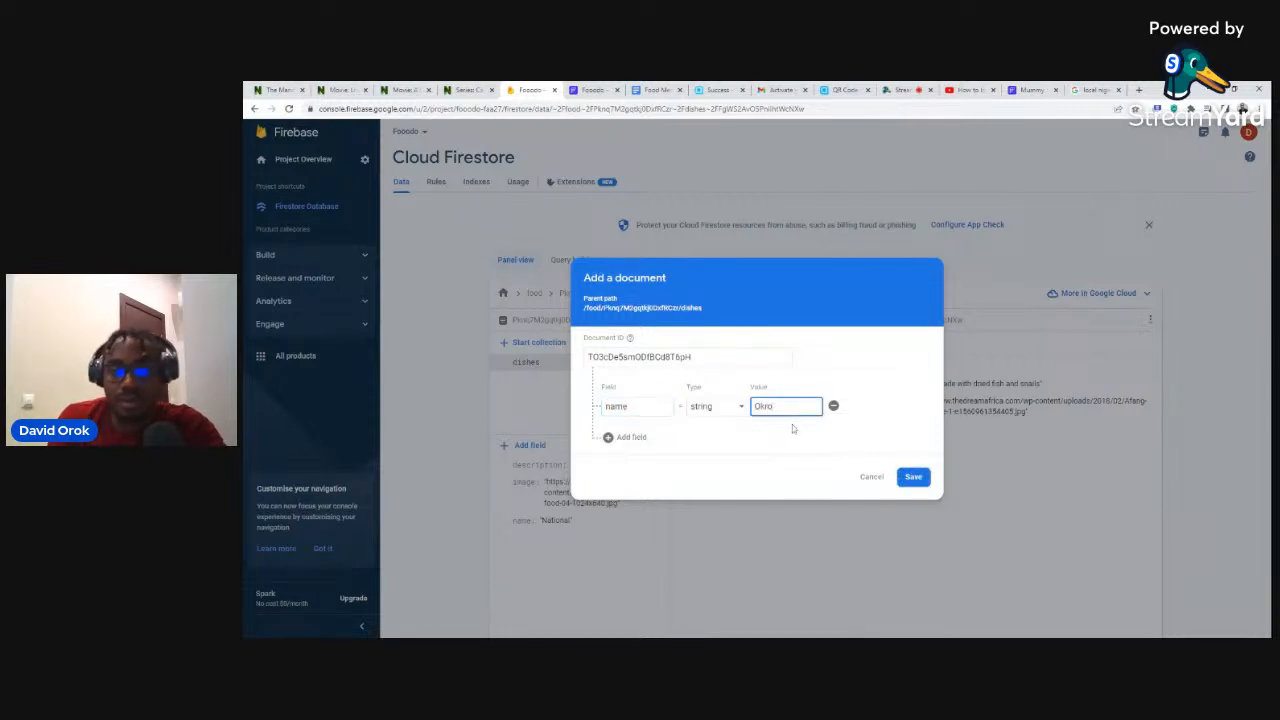
Add a string field description to the Okro document reading "Made with prawns and perewinkle".
click(620, 438)
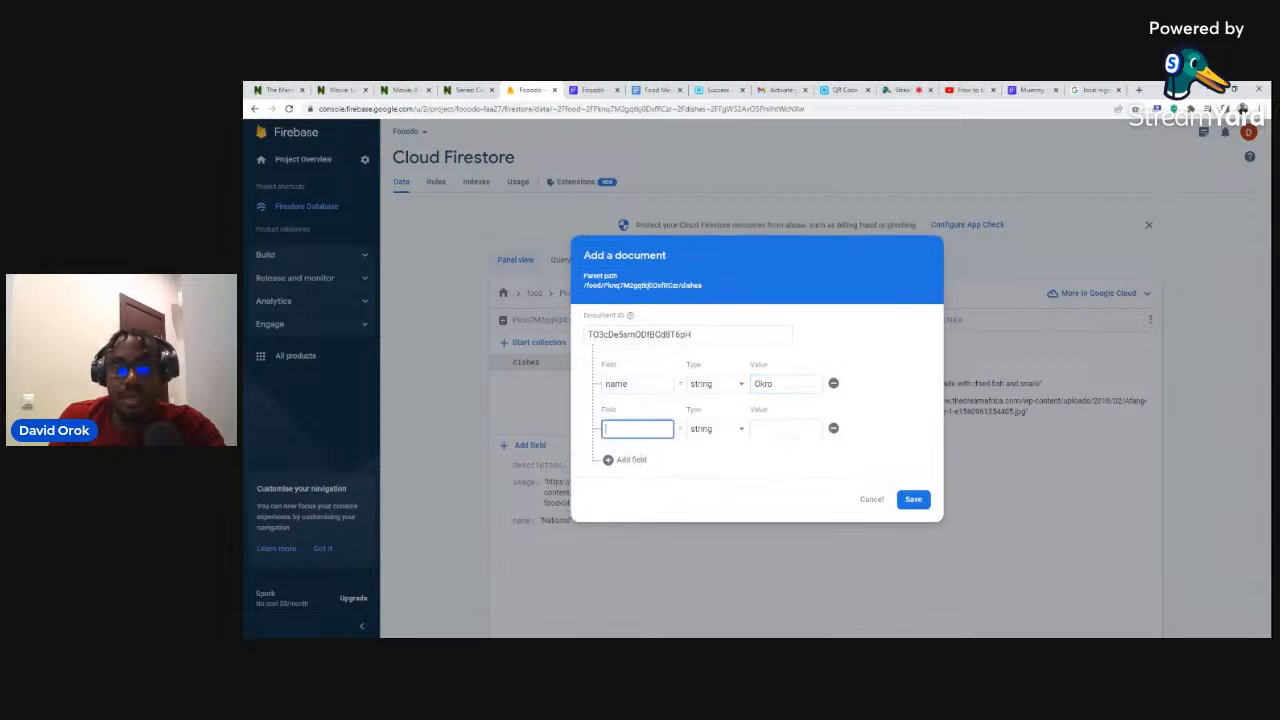
text(descri)
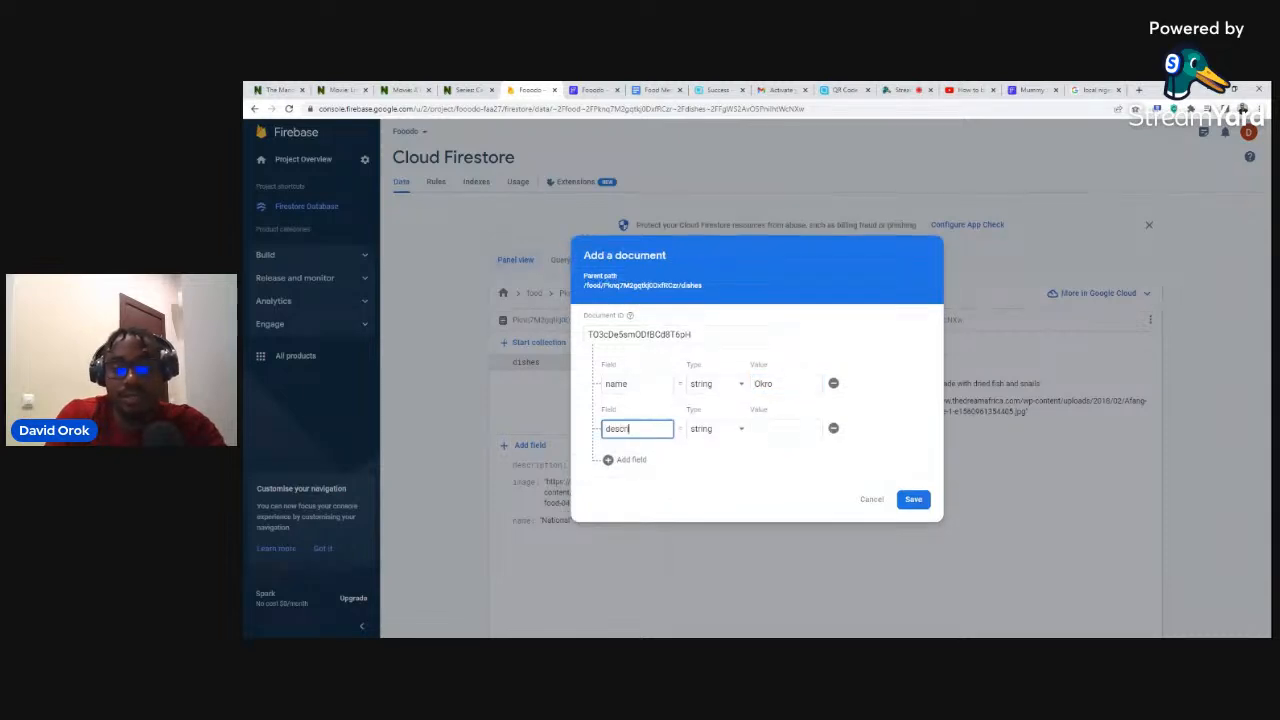
text(ption)
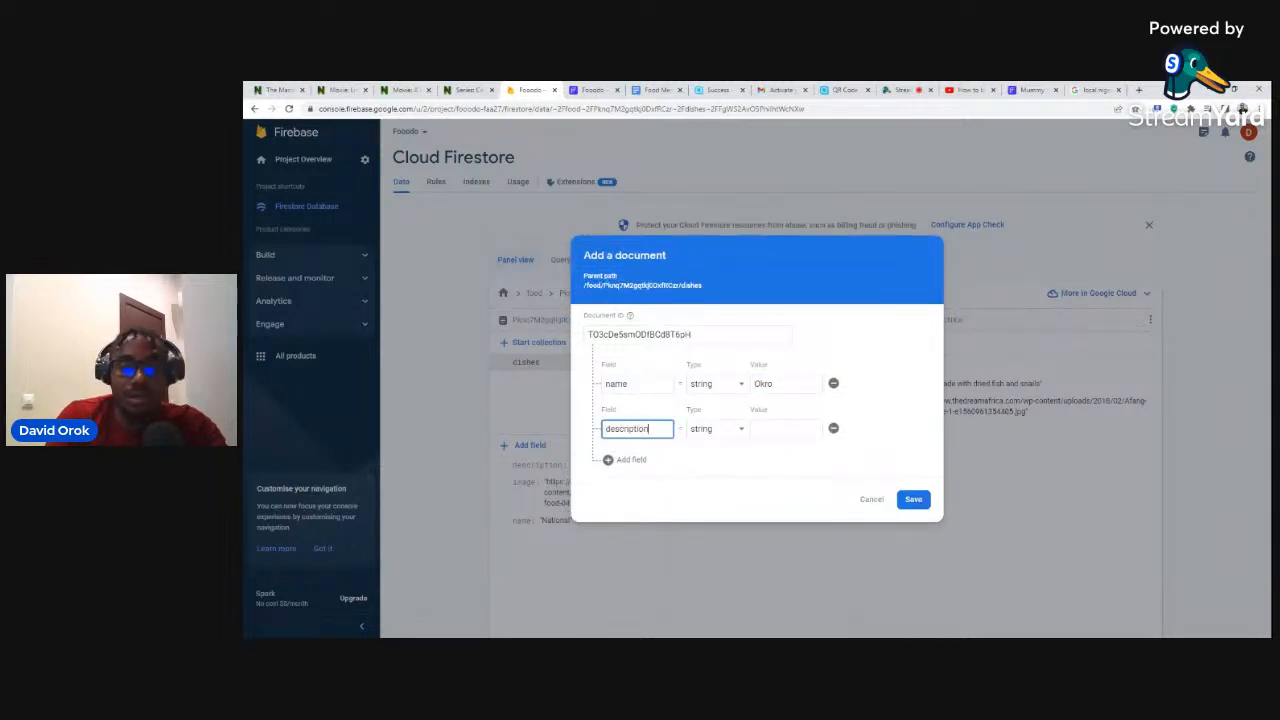
click(786, 429)
text(Mad)
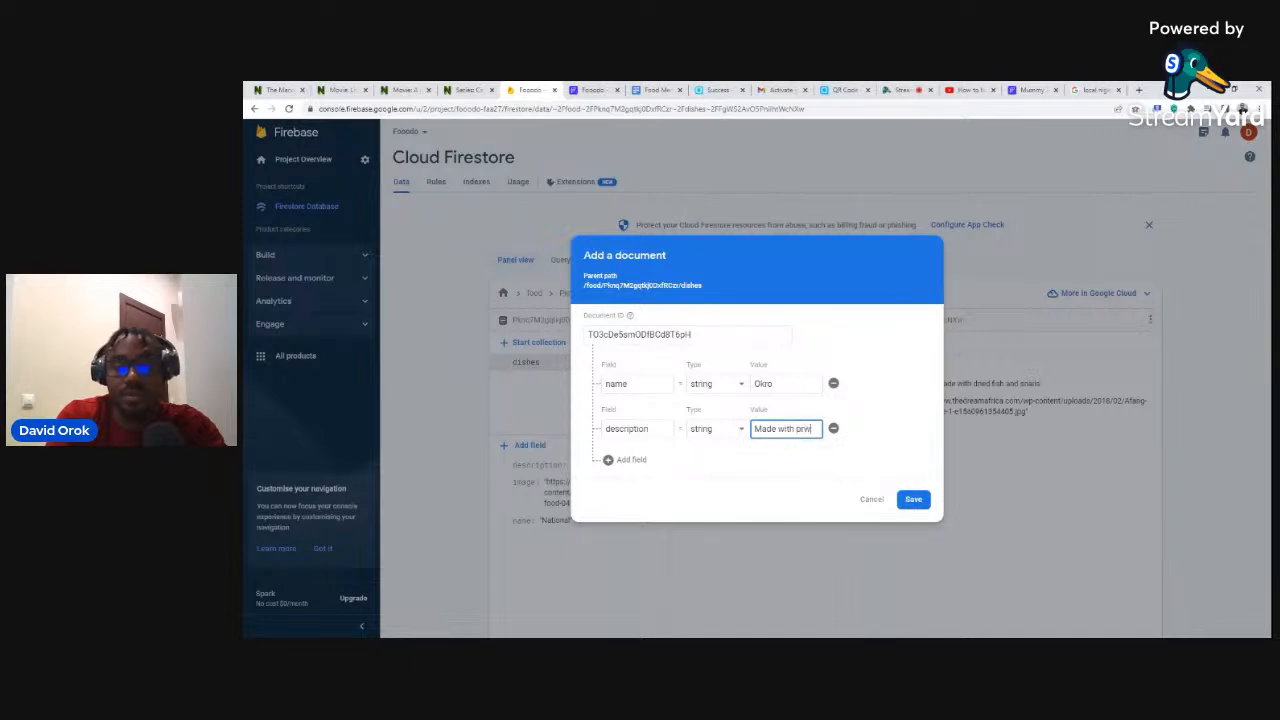
text(e with prawns and)
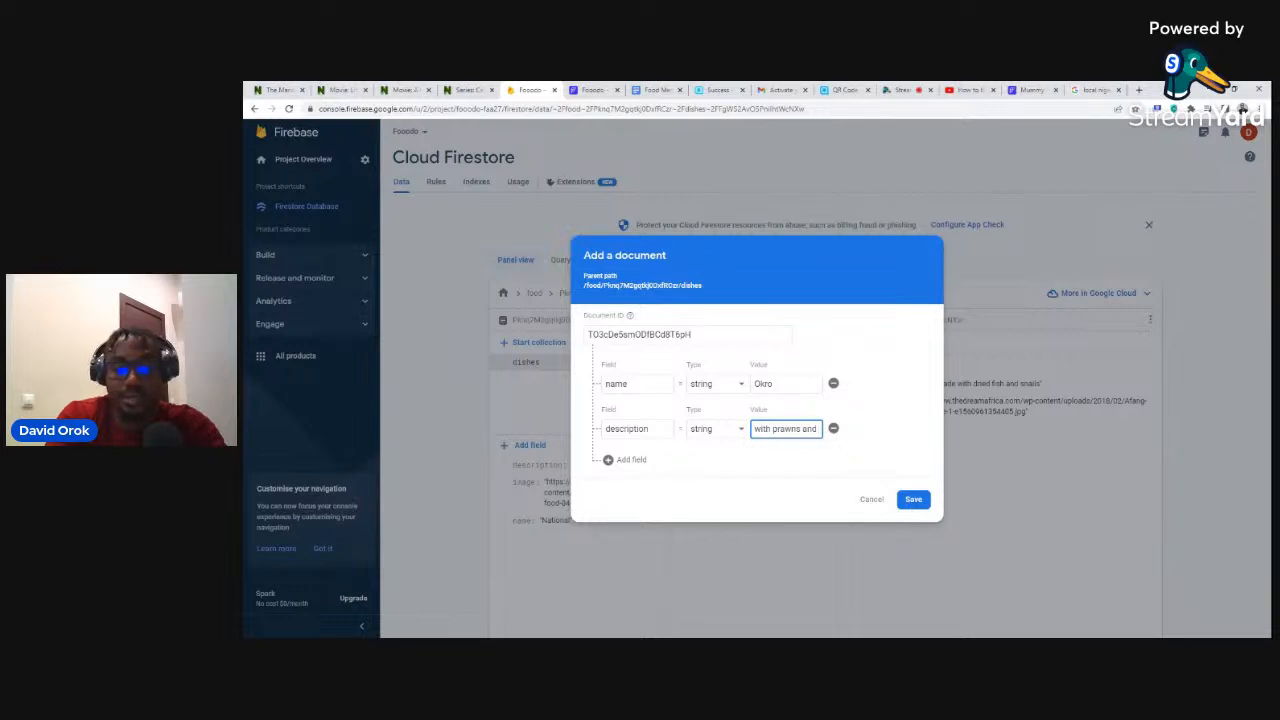
text( periwin)
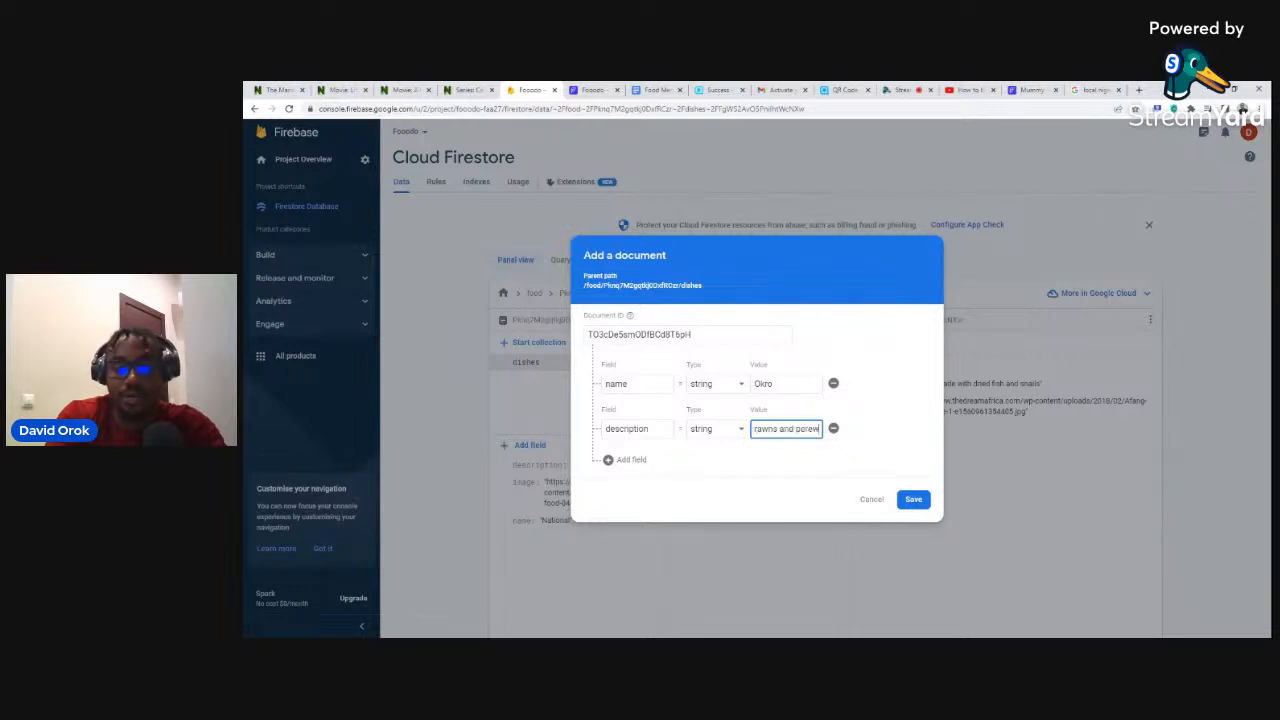
text(kle)
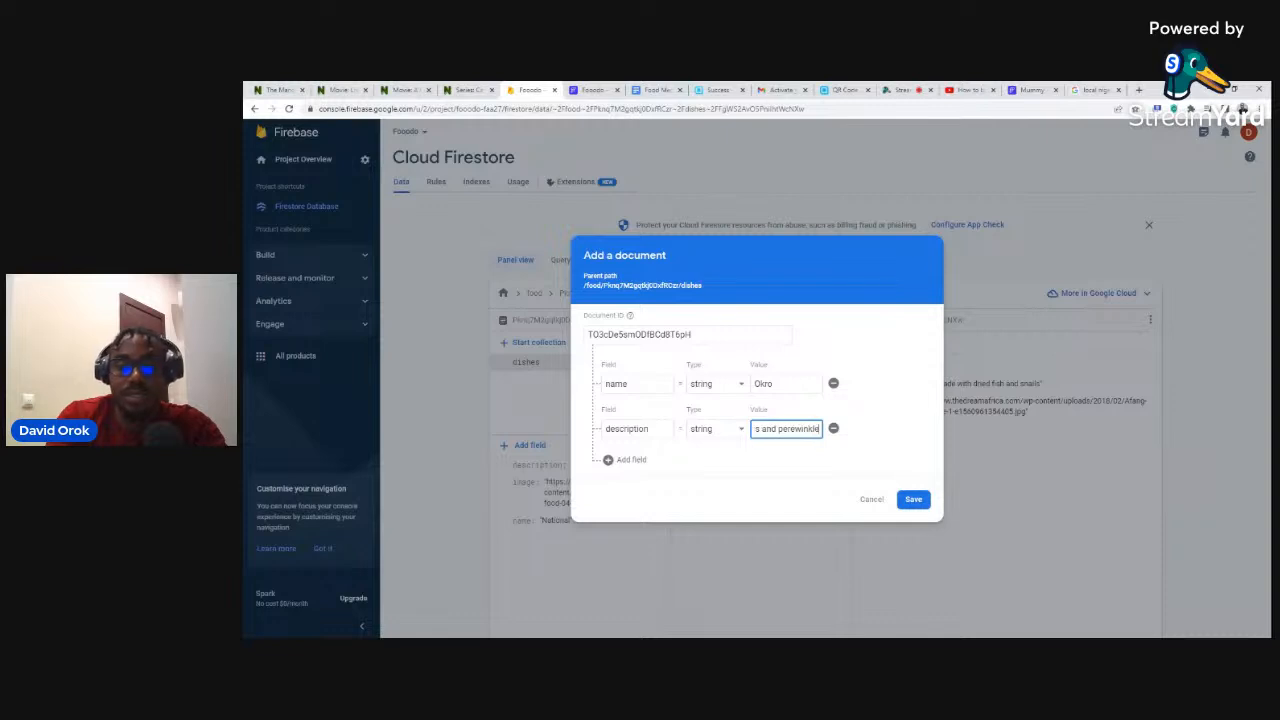
Add a string field image with the Okro soup link from the Food Menu App document, save the document, and return to the database root.
click(626, 459)
click(634, 452)
text(image)
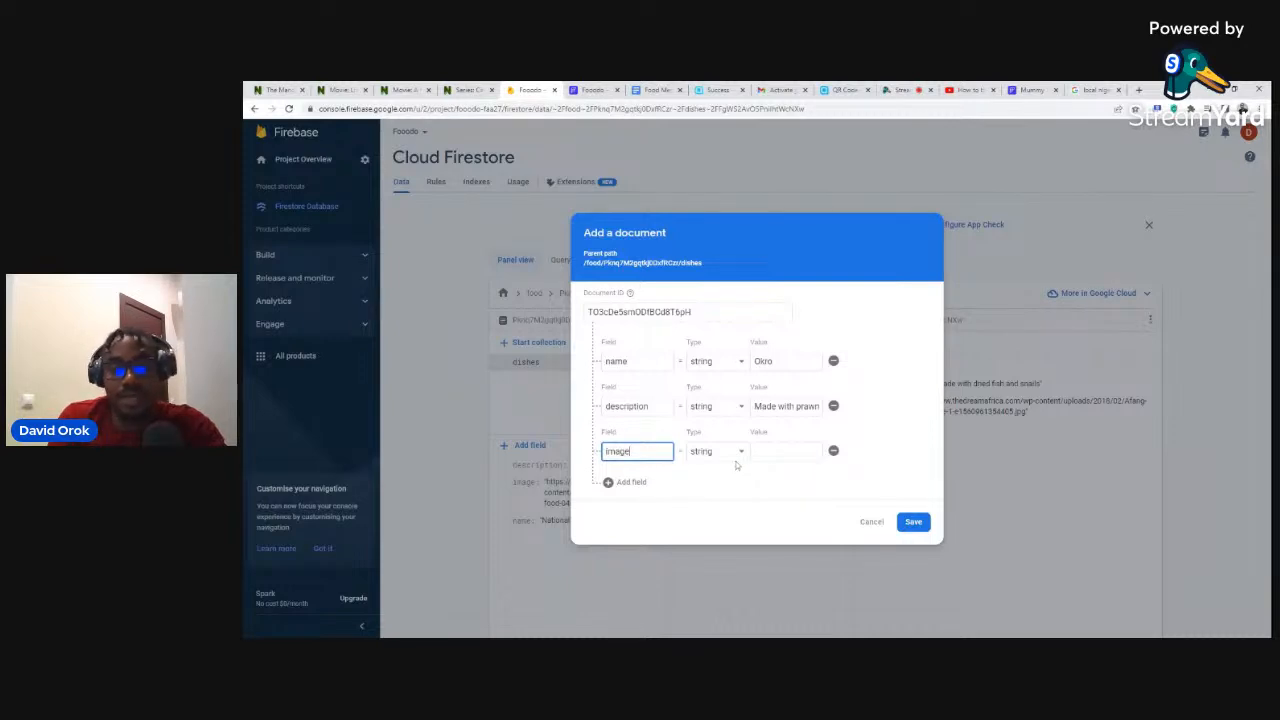
click(657, 90)
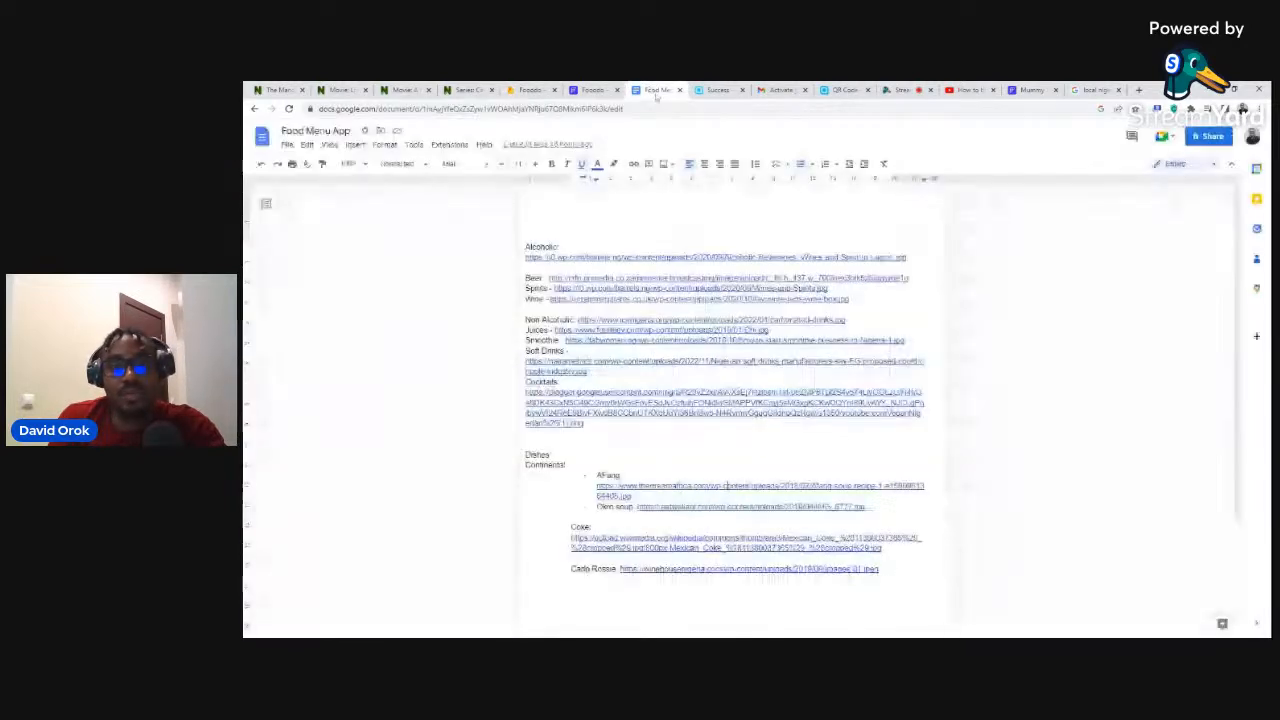
click(652, 506)
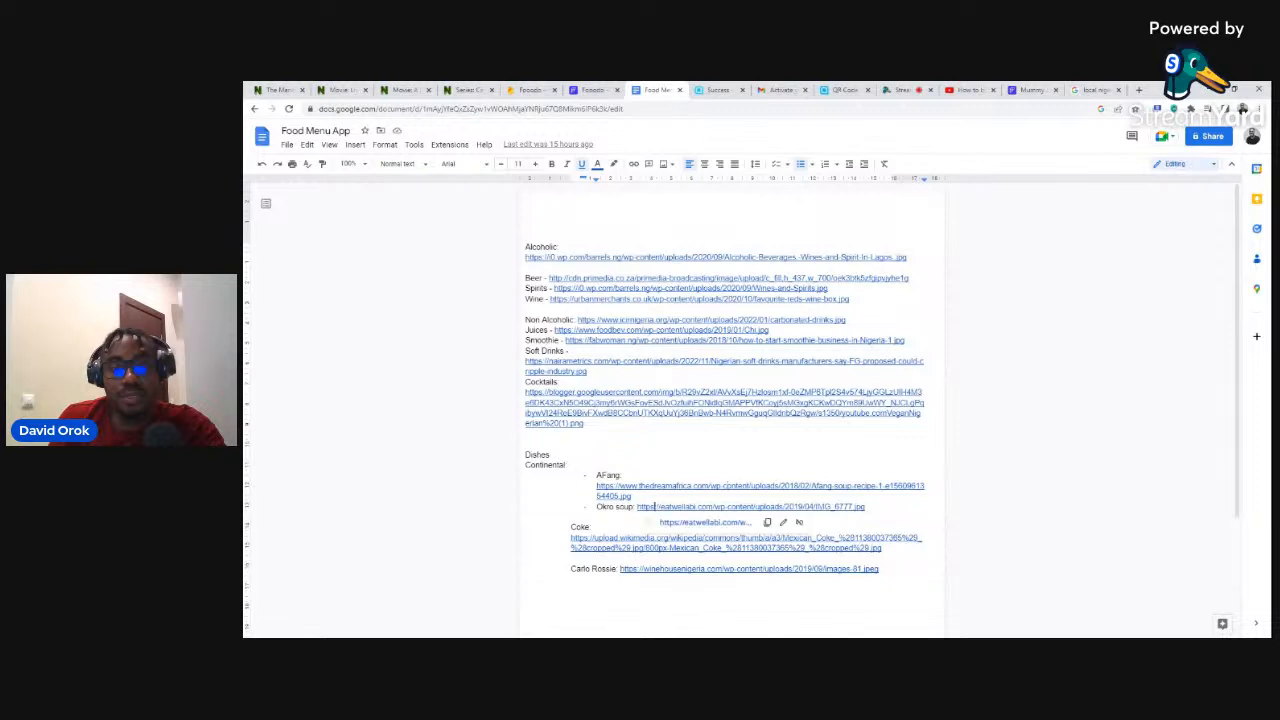
click(767, 522)
click(530, 90)
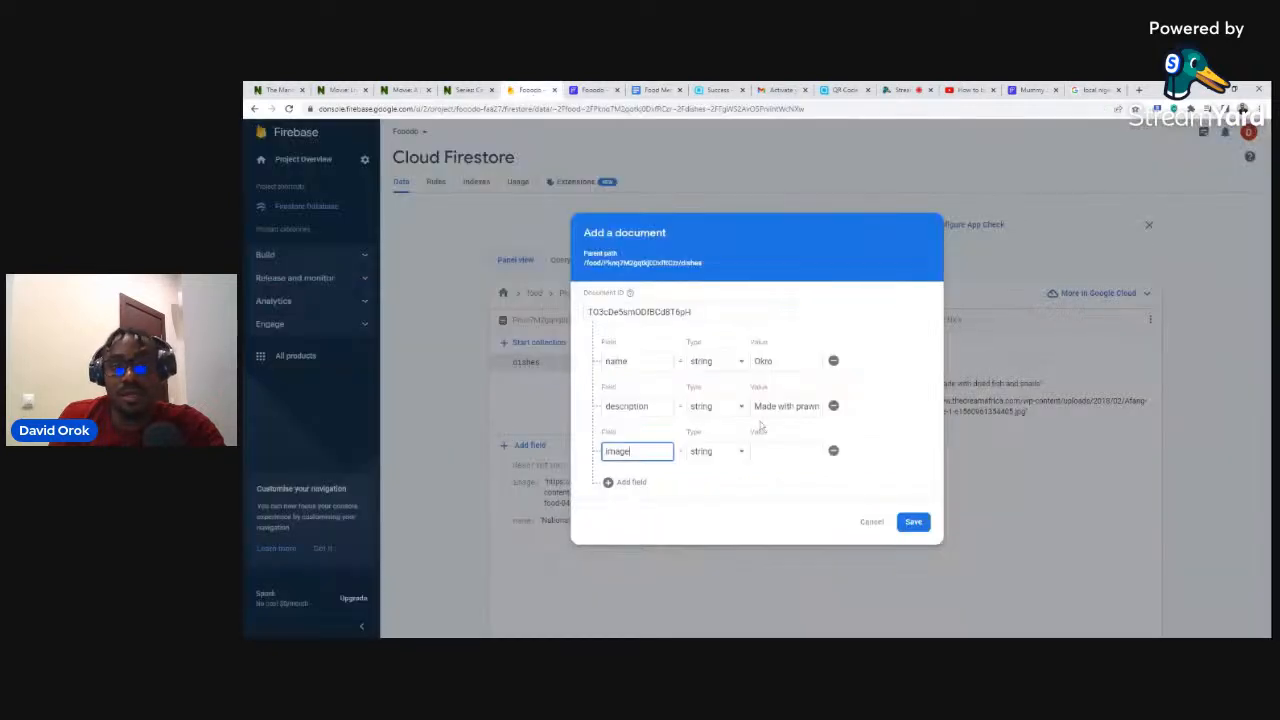
click(770, 451)
key(ctrl+v)
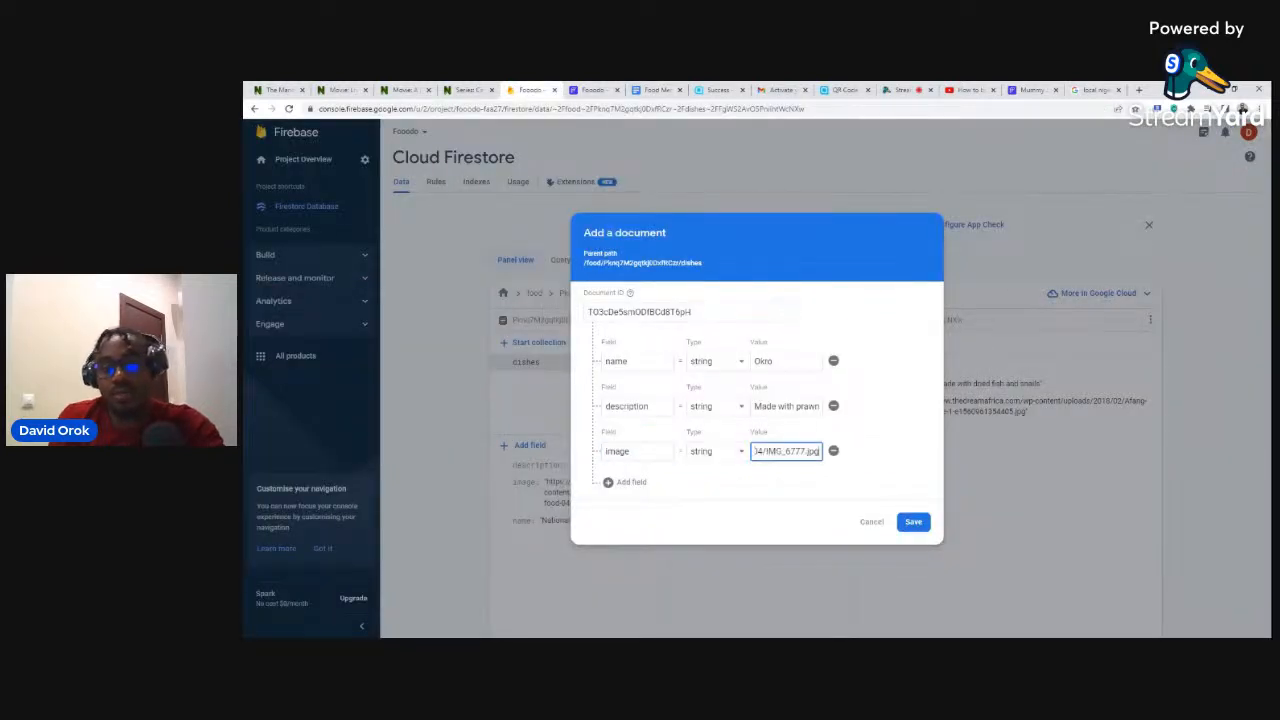
click(913, 521)
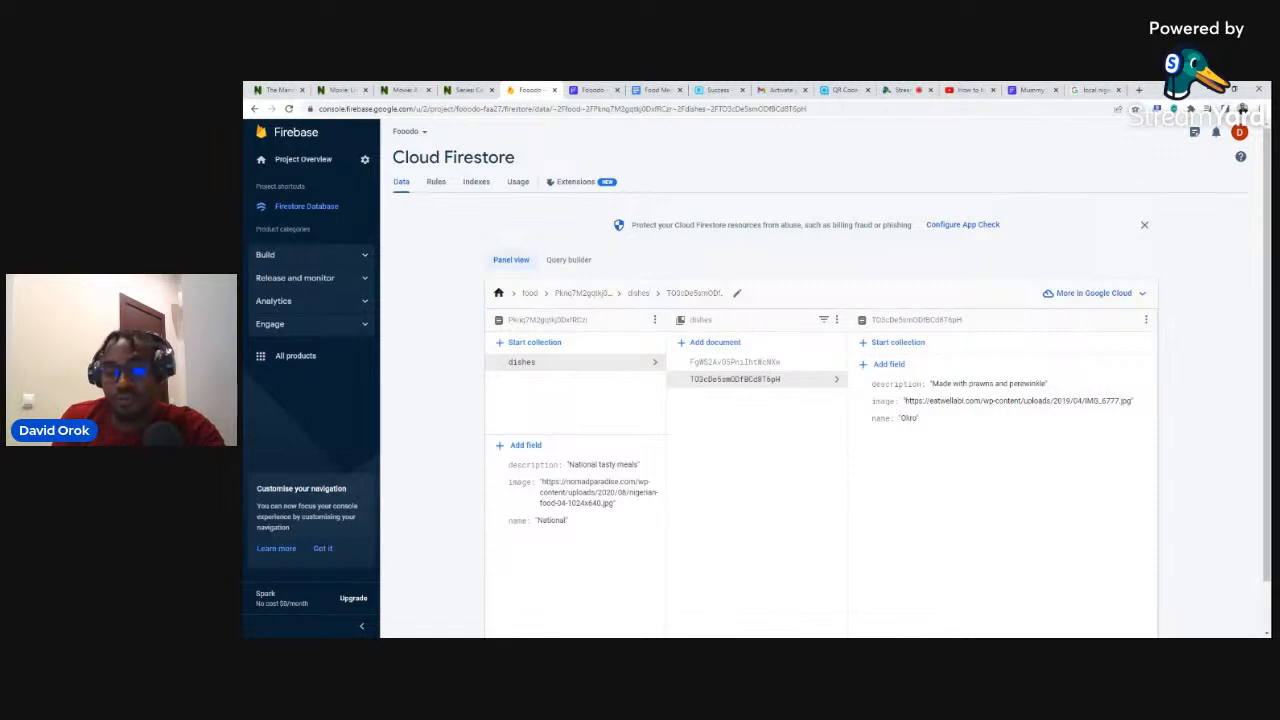
click(498, 292)
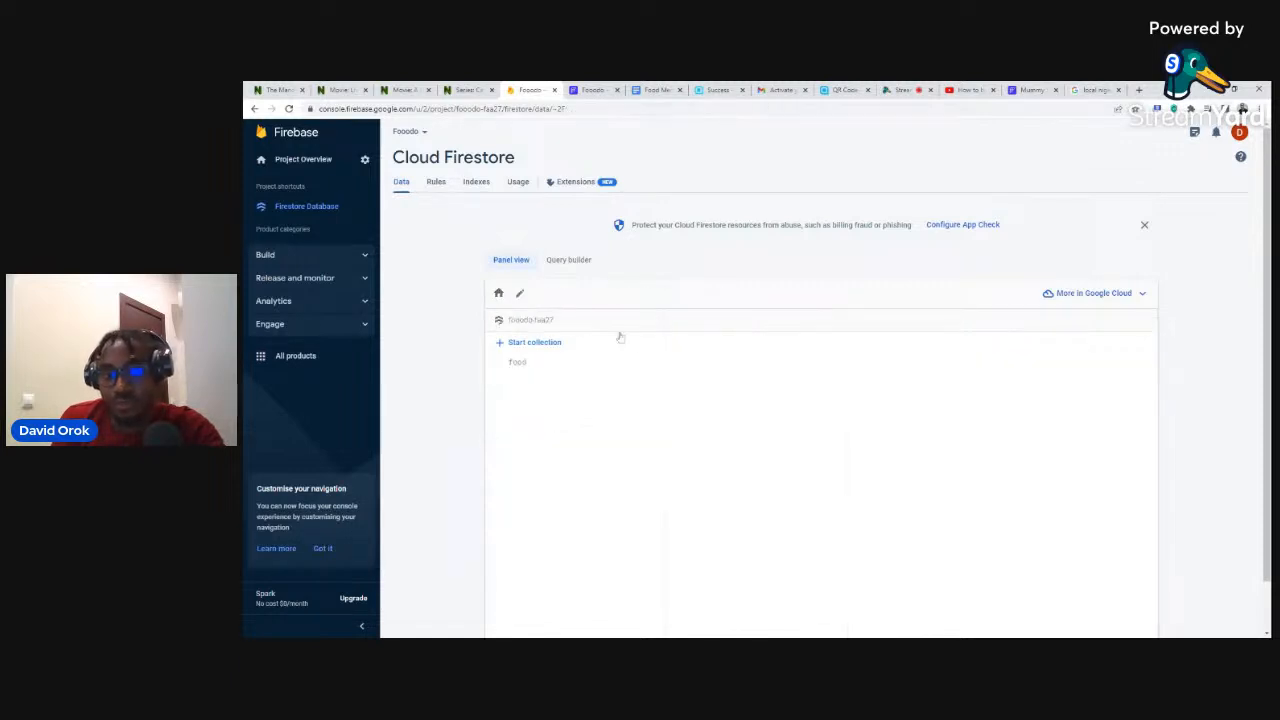
Review the Continental and National documents in the food collection, and check the dish picture links in the Food Menu App document.
click(533, 366)
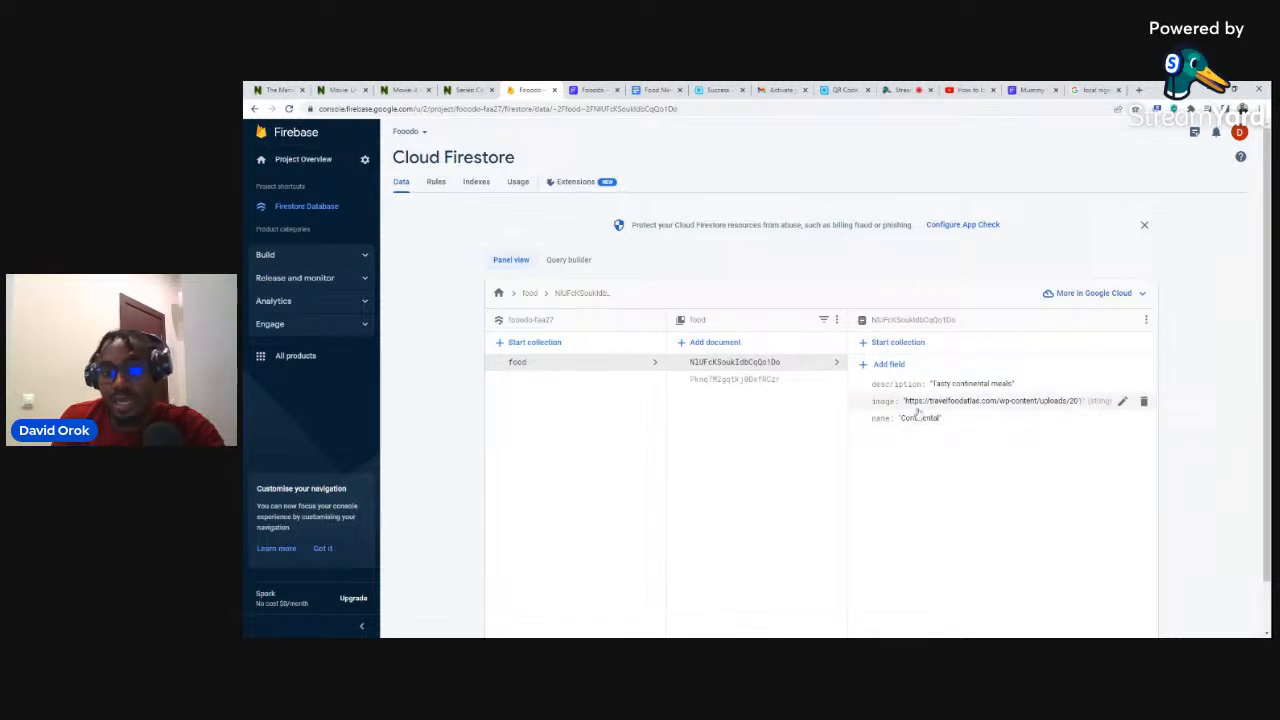
click(780, 379)
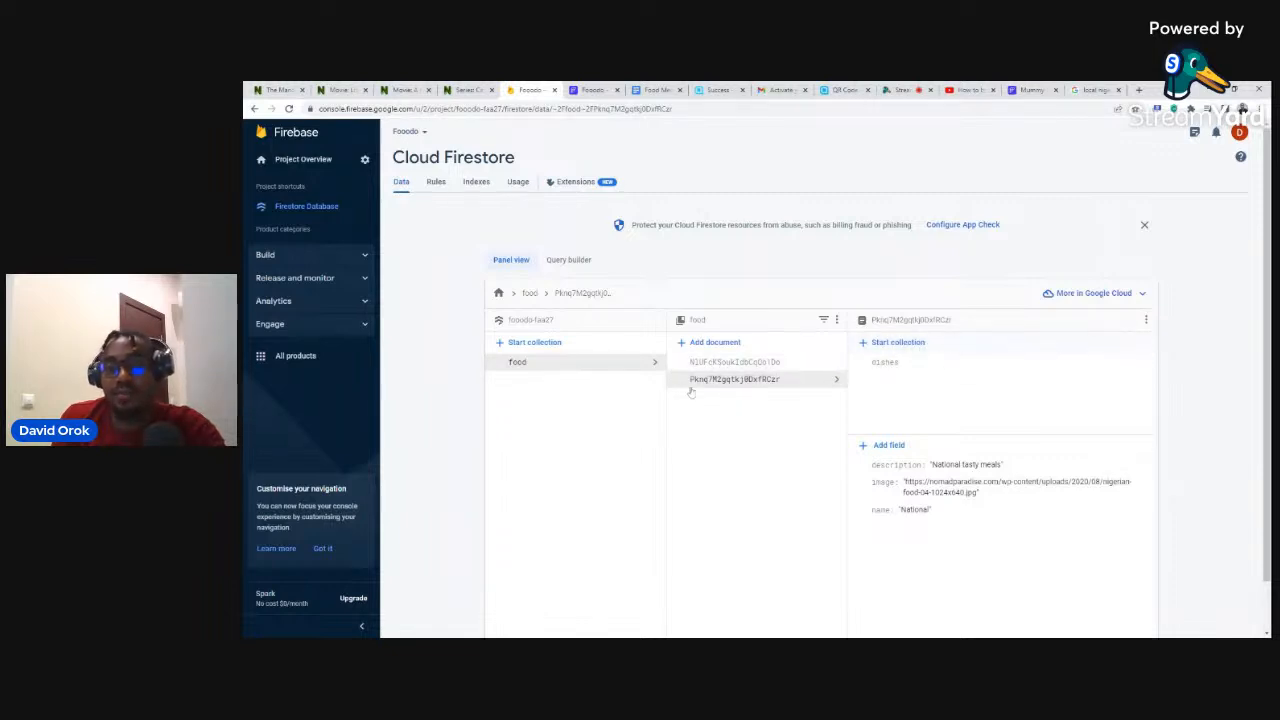
click(744, 363)
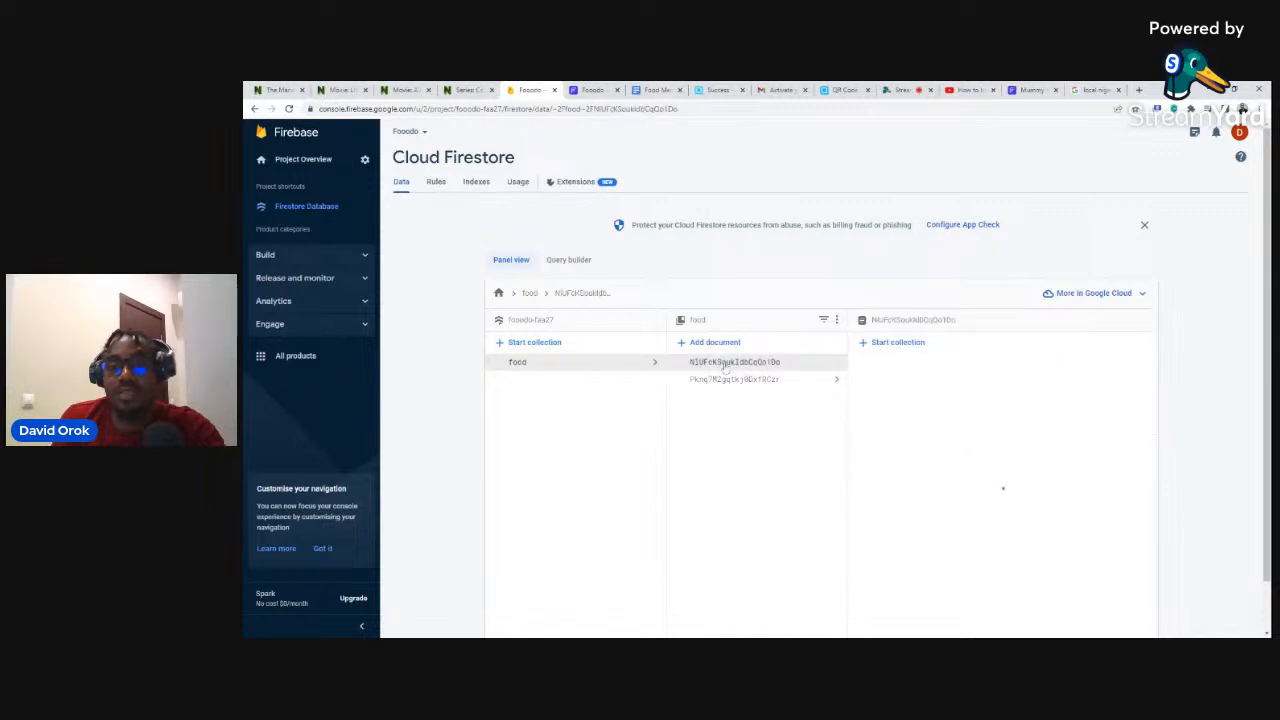
click(874, 343)
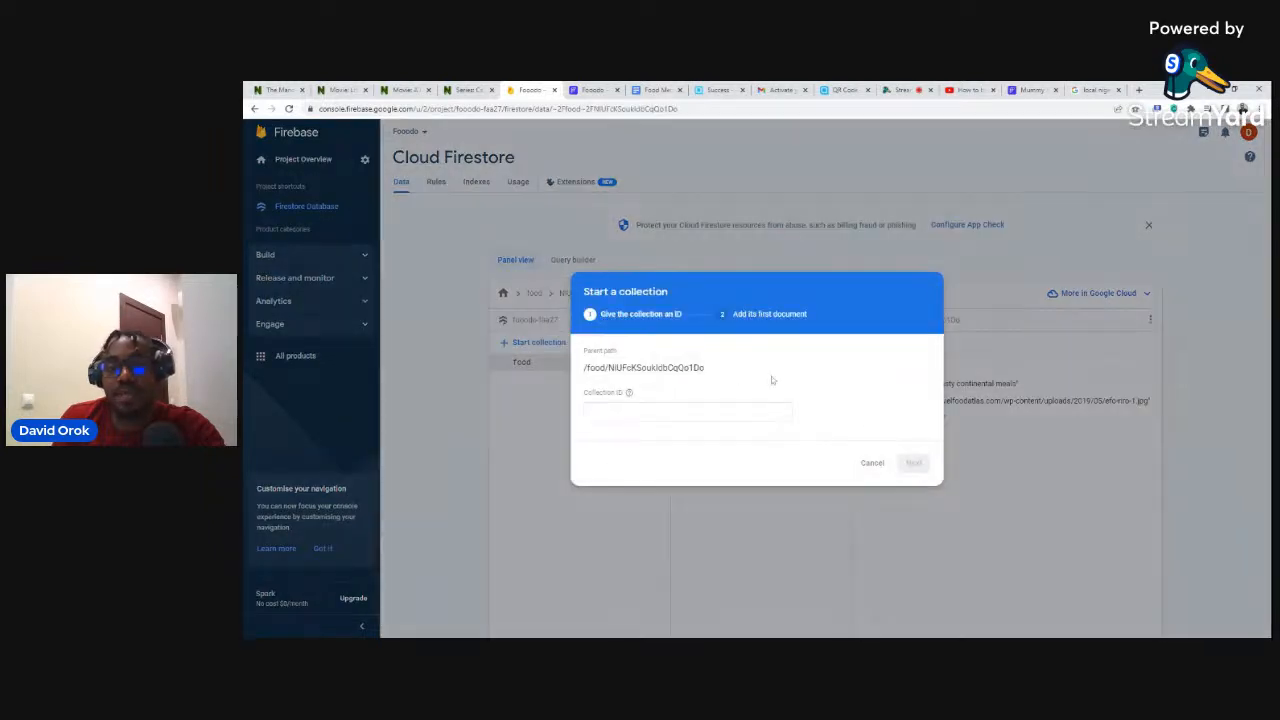
click(870, 463)
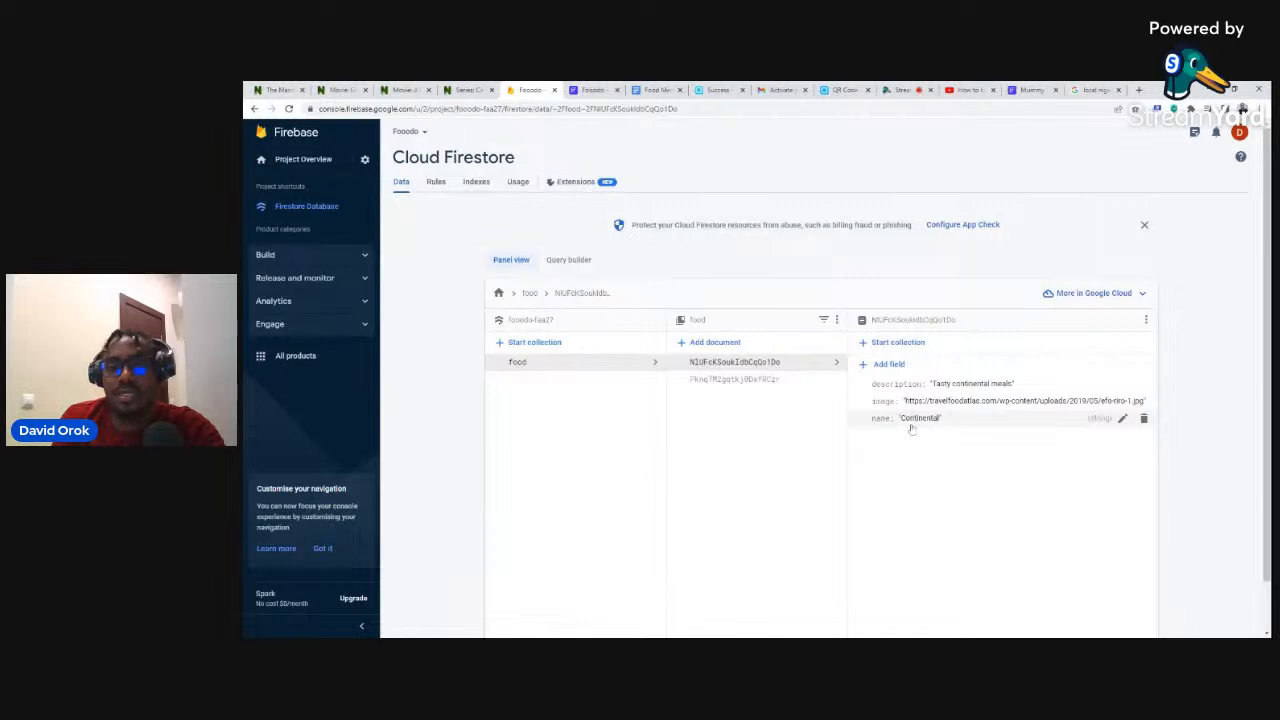
click(652, 89)
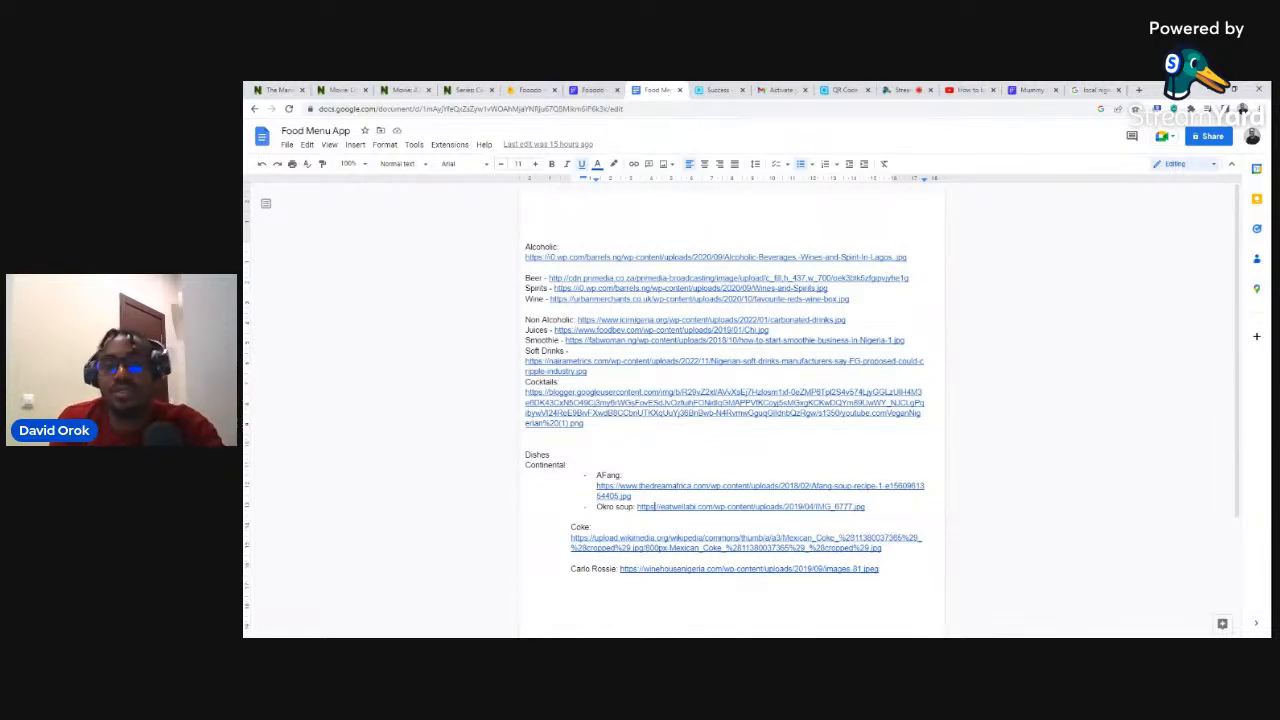
click(526, 89)
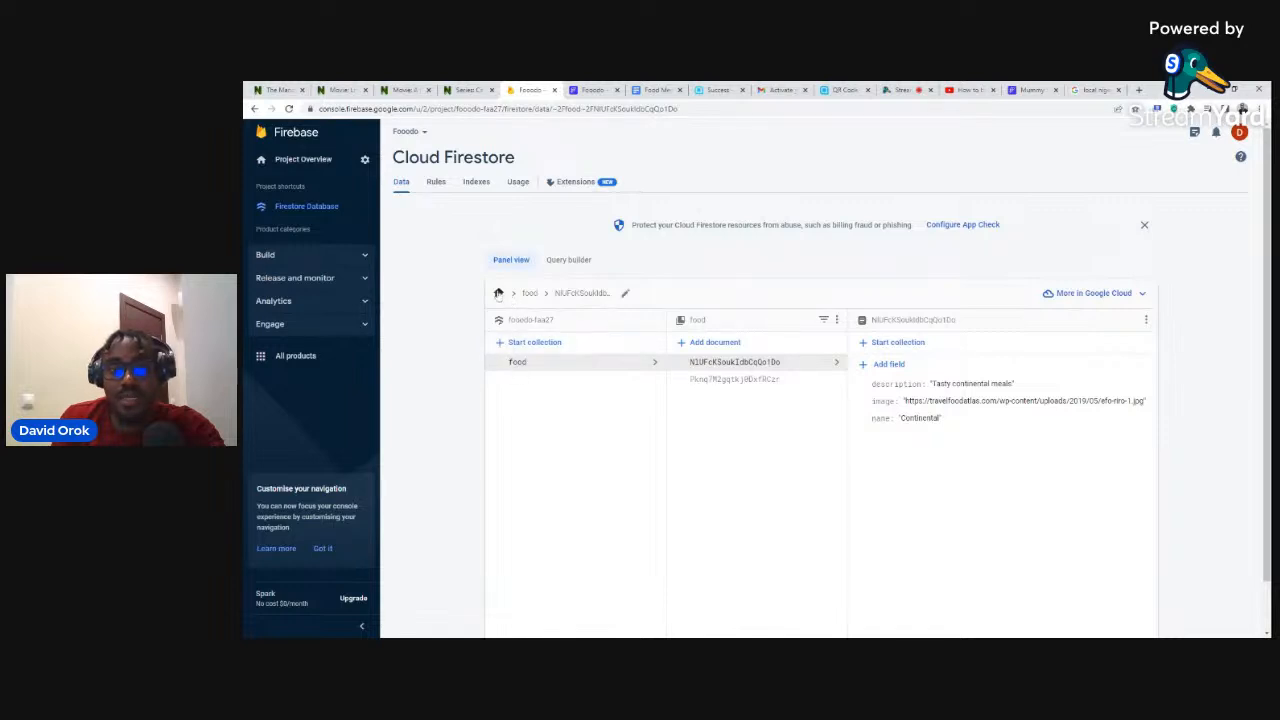
click(498, 293)
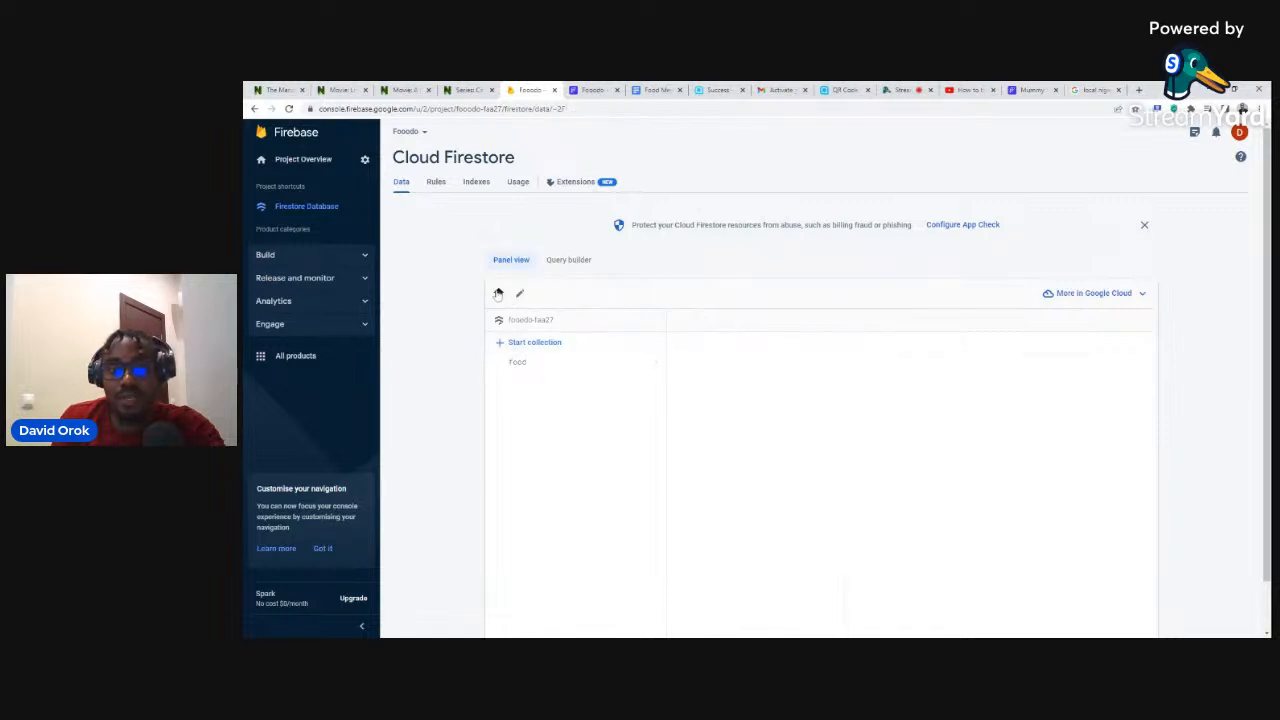
click(533, 364)
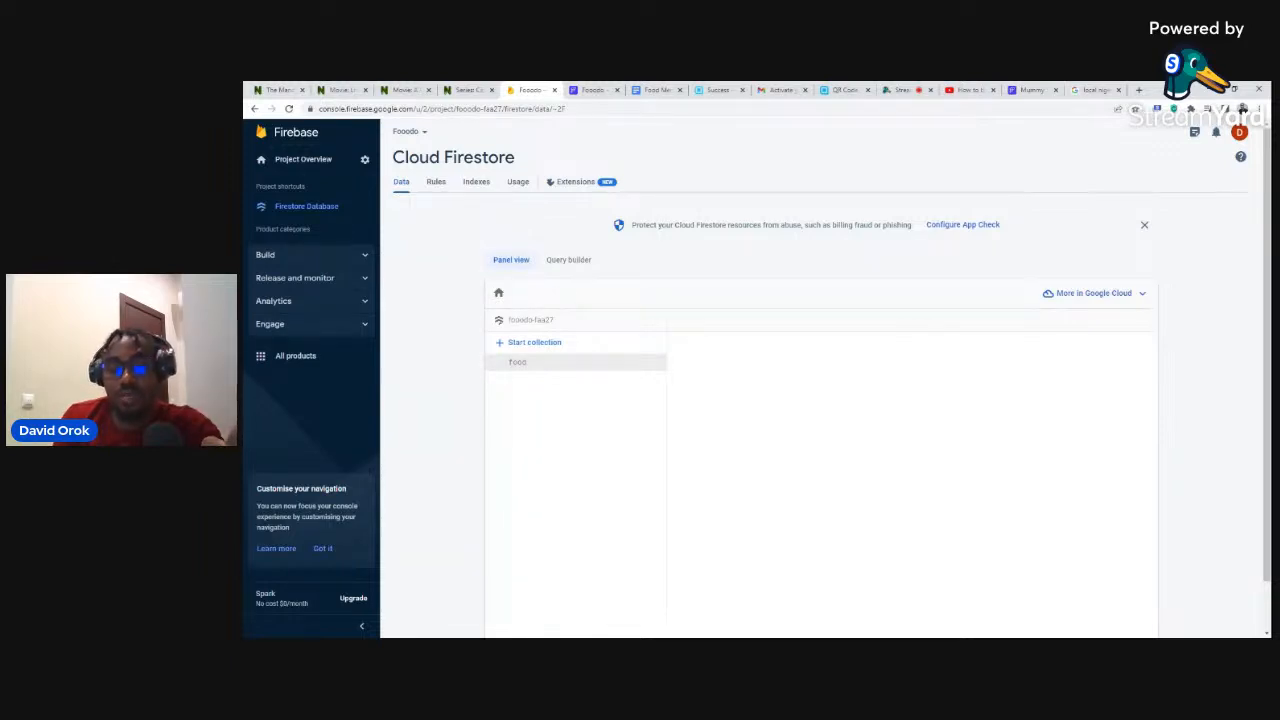
click(520, 342)
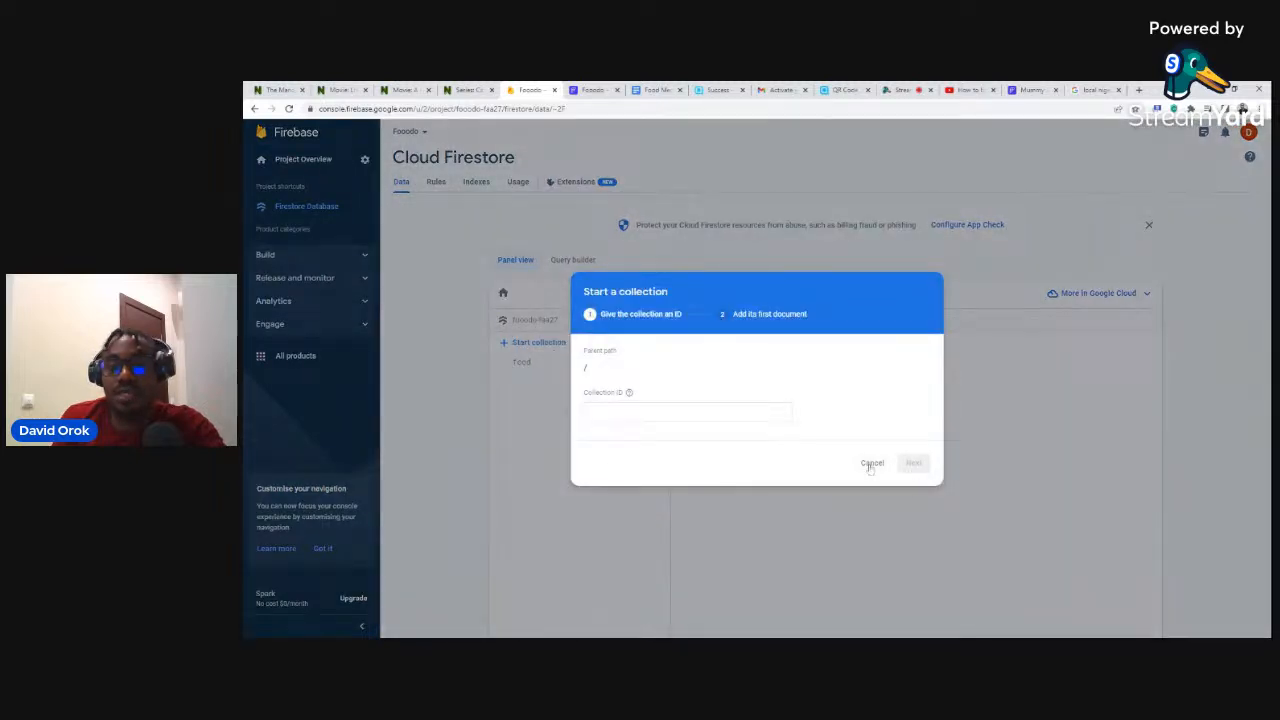
click(870, 470)
Switch to the Mummy J Cuisine reference app and view the drink categories on its home page.
click(1030, 90)
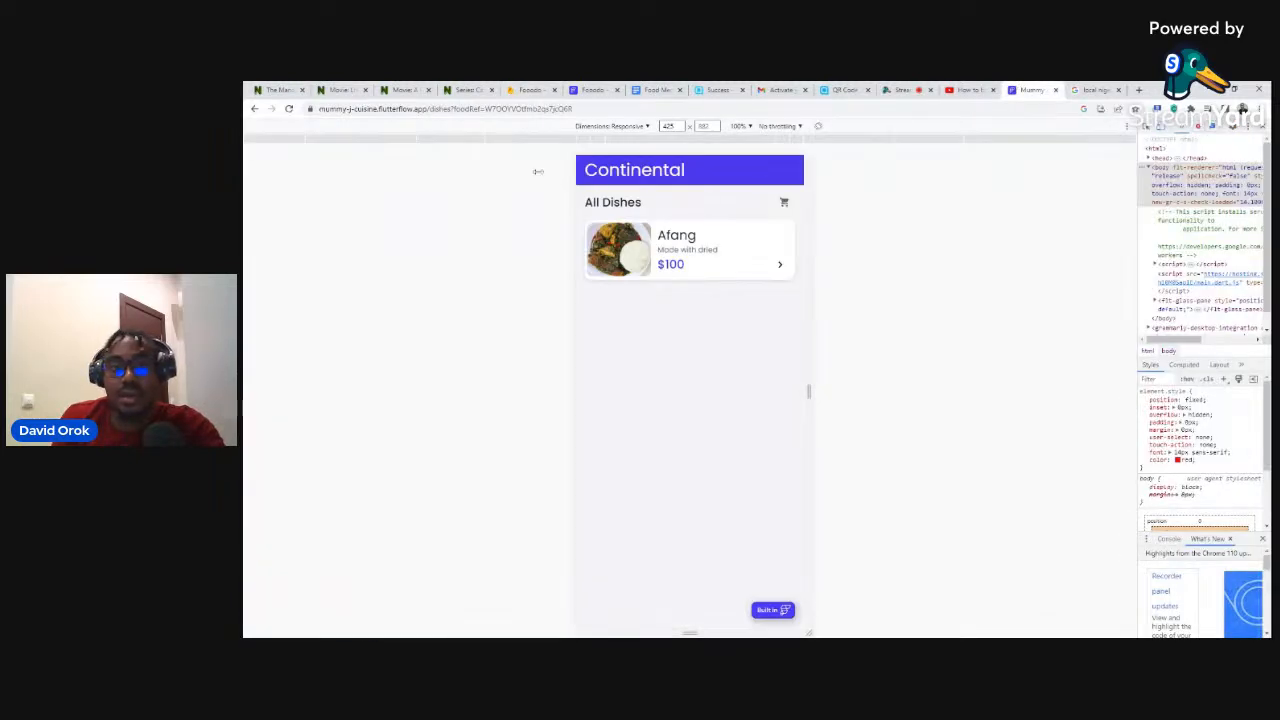
click(255, 108)
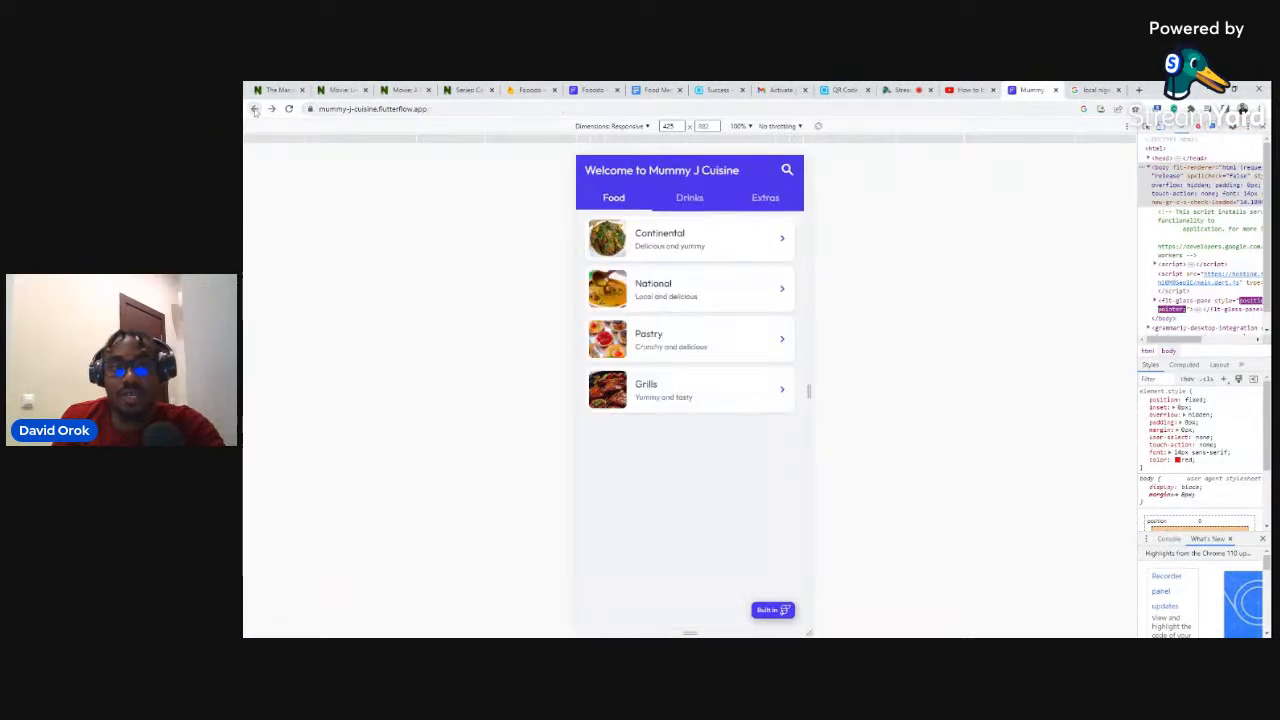
click(688, 202)
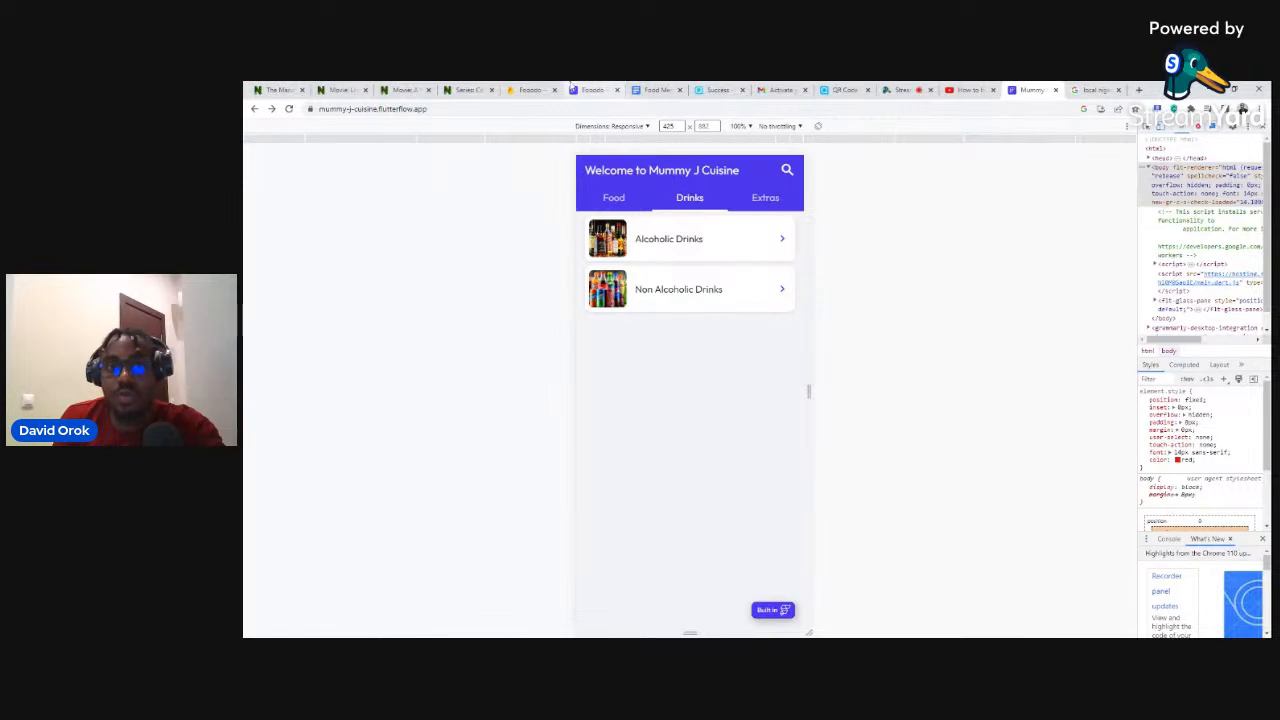
Back in FlutterFlow, set the Drinks tab's list item name to "Alcoholic Drinks" and delete the Title text beneath it.
click(587, 90)
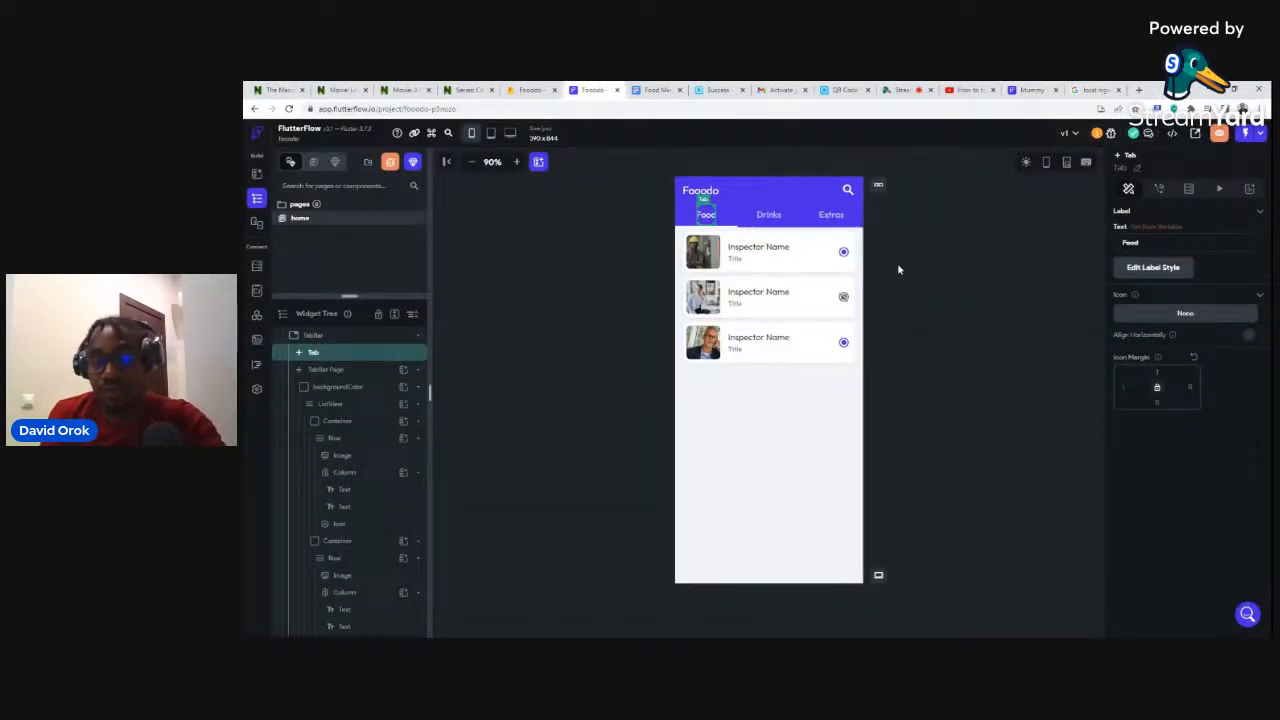
click(767, 216)
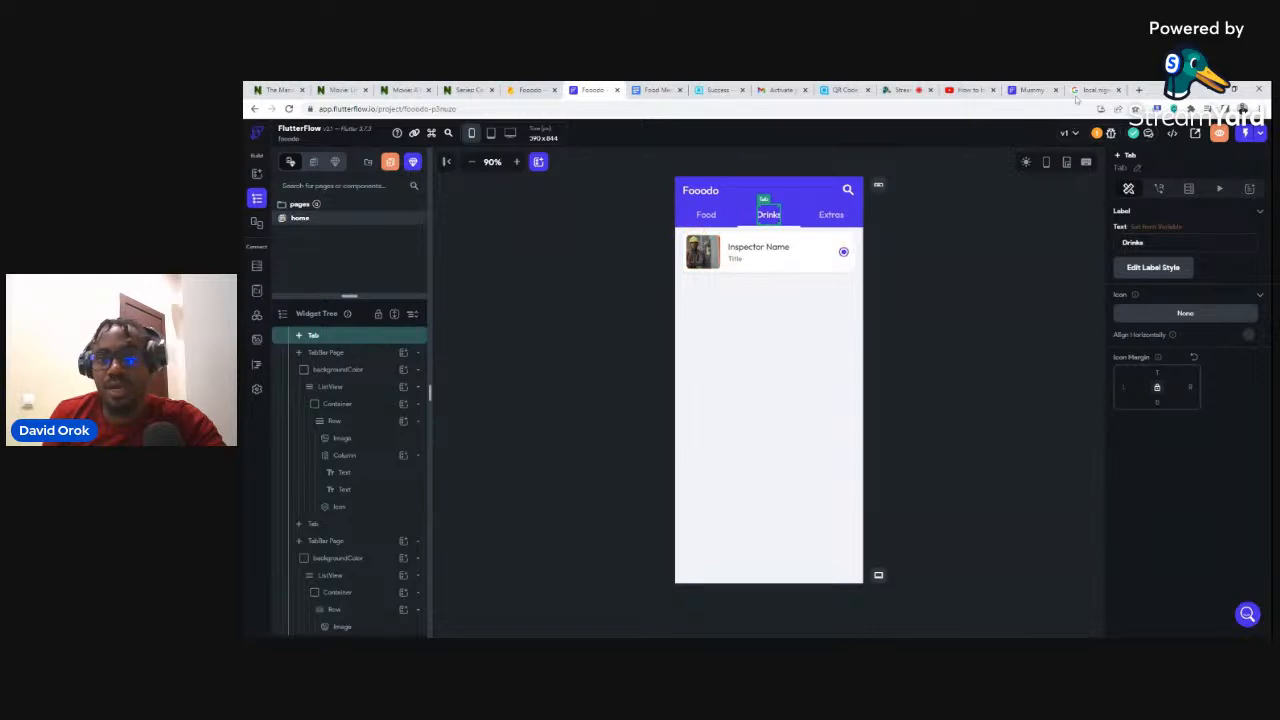
click(762, 247)
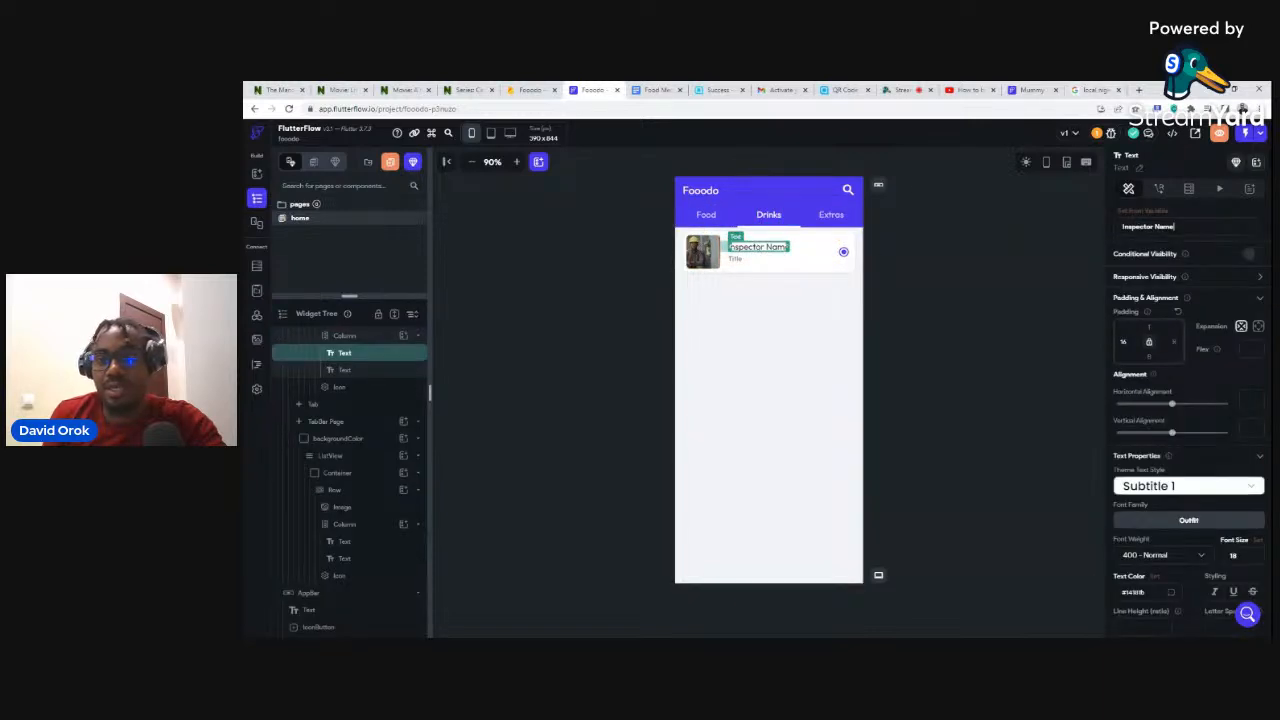
drag(1176, 227, 1128, 227)
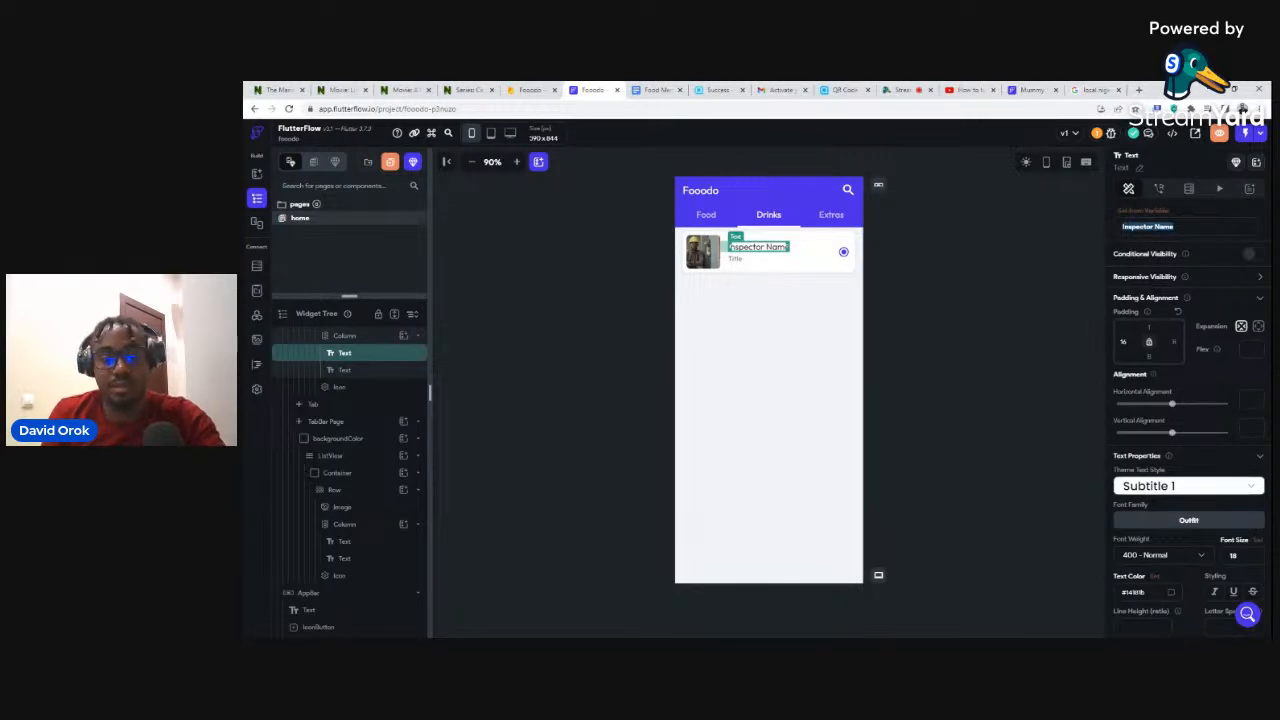
text(Alex)
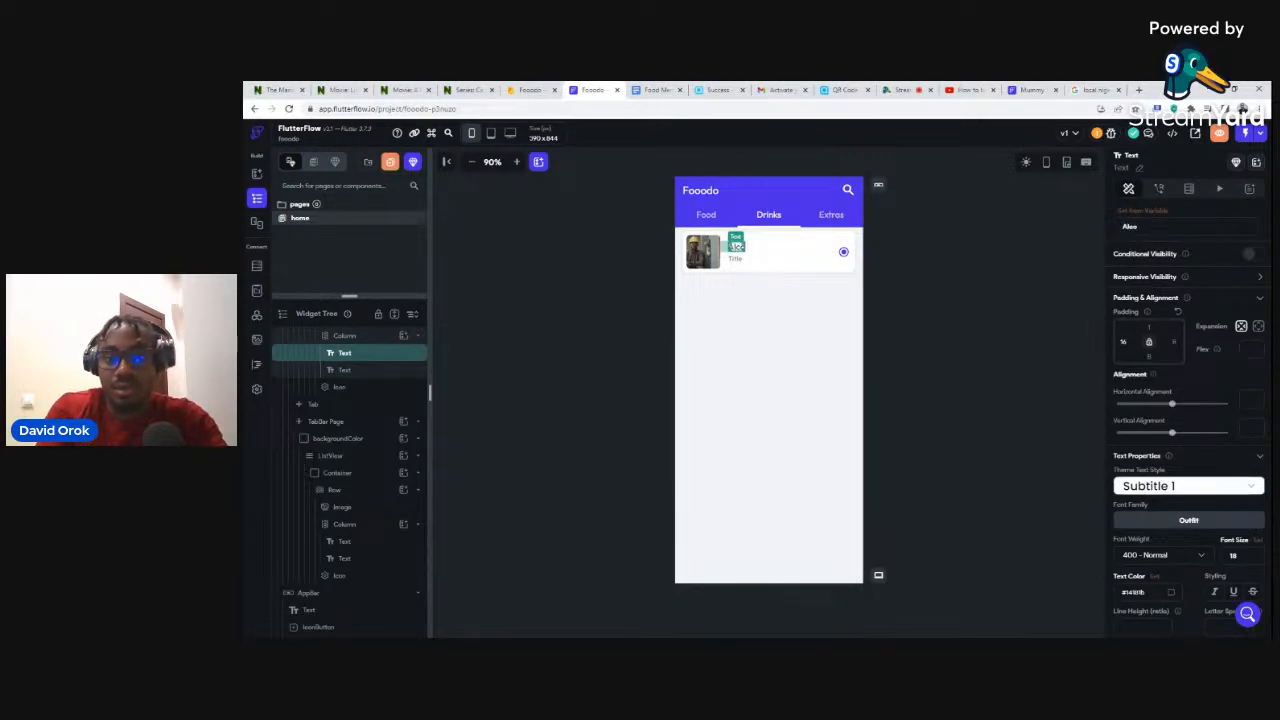
text(holic)
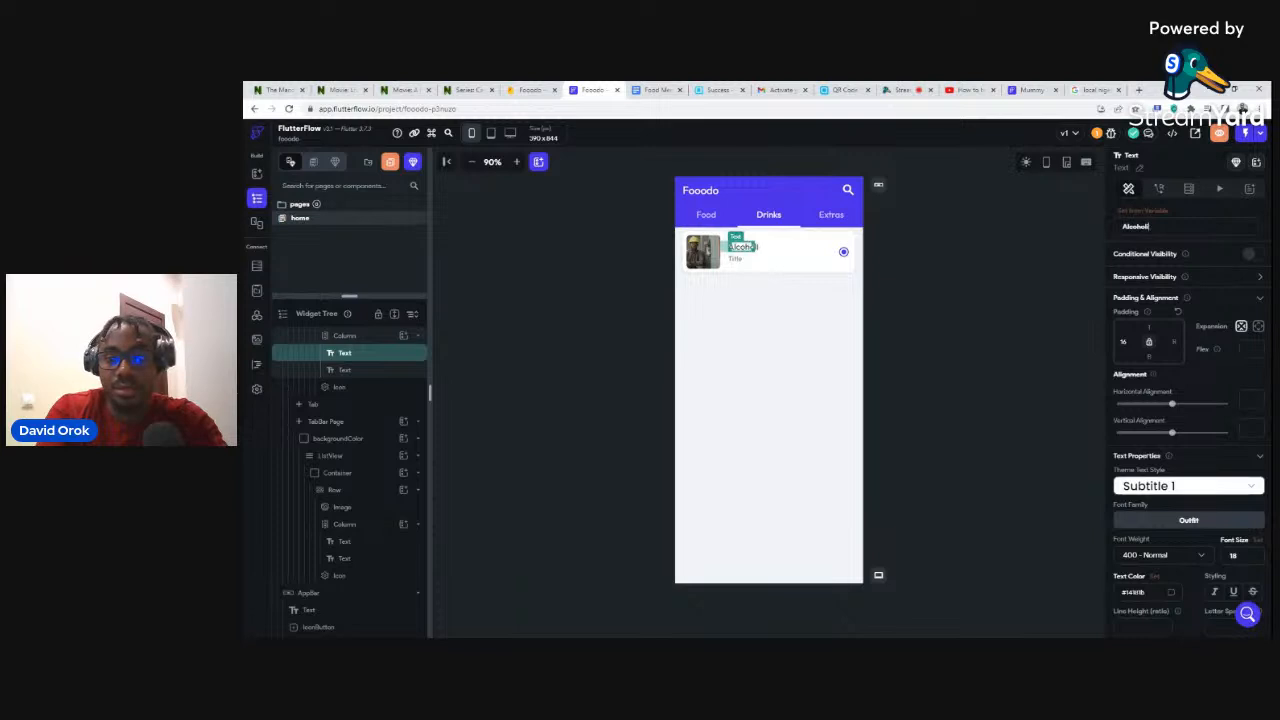
text( D)
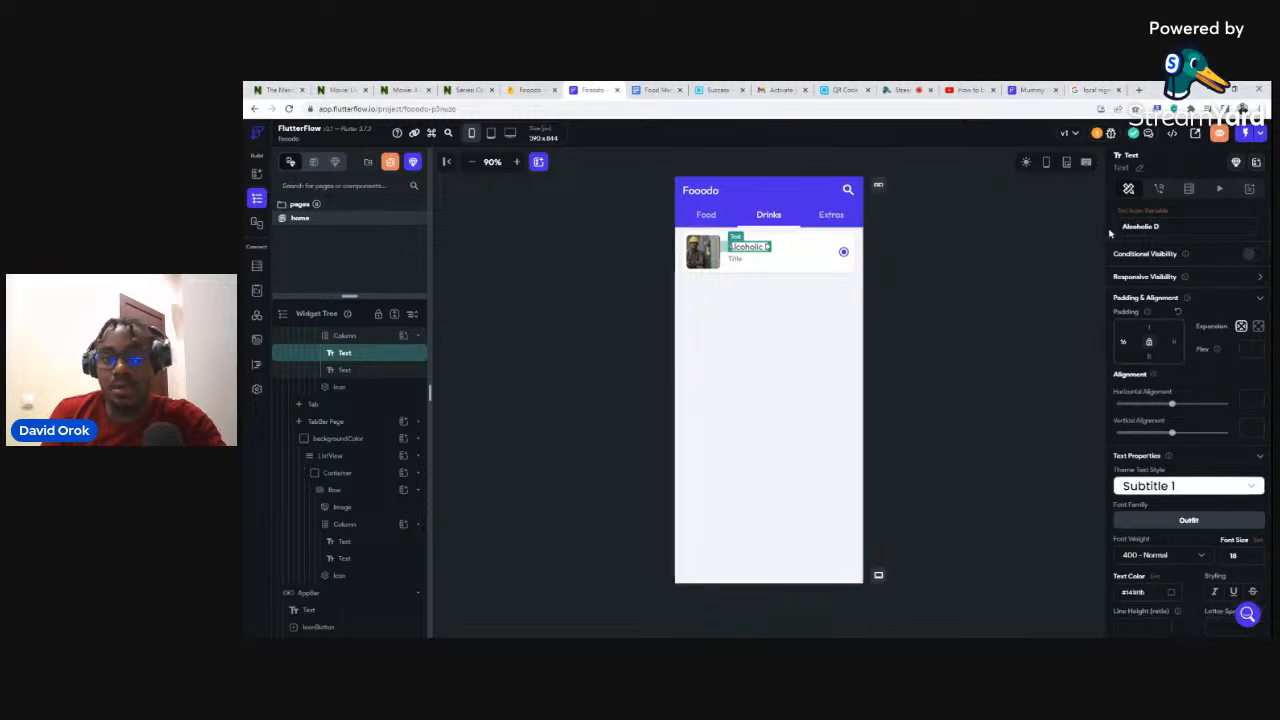
text(rinks)
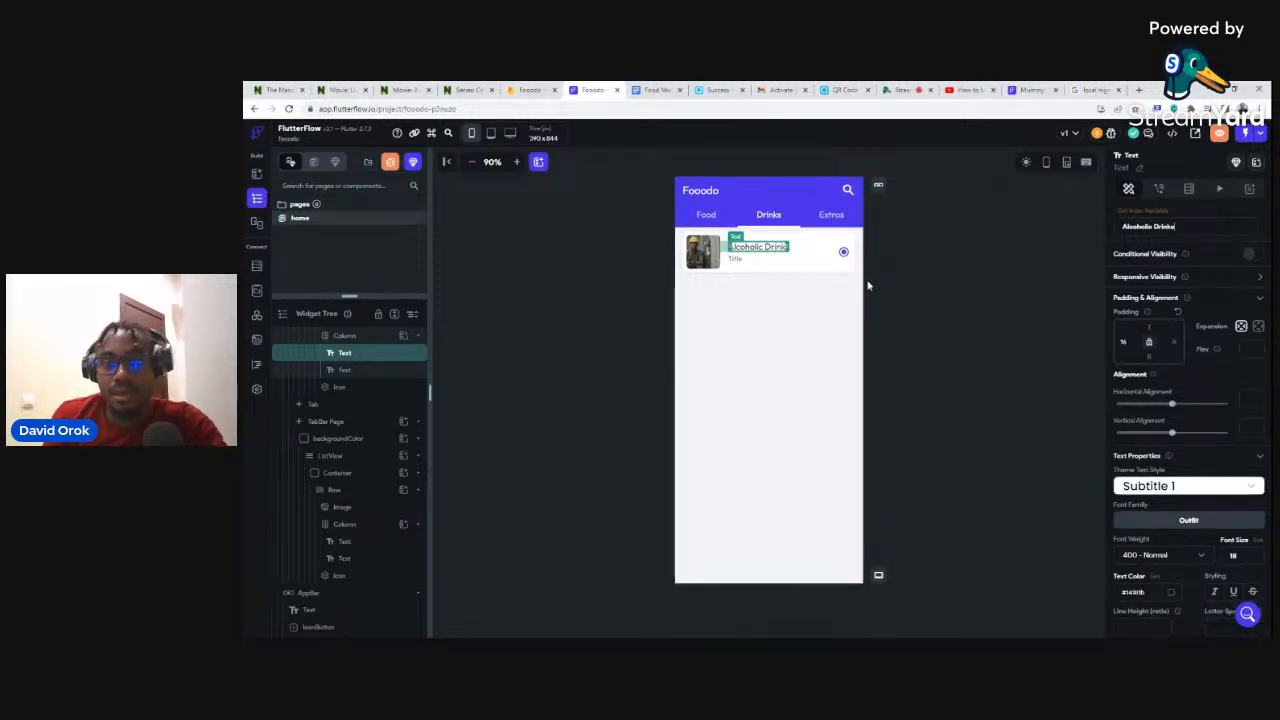
click(736, 259)
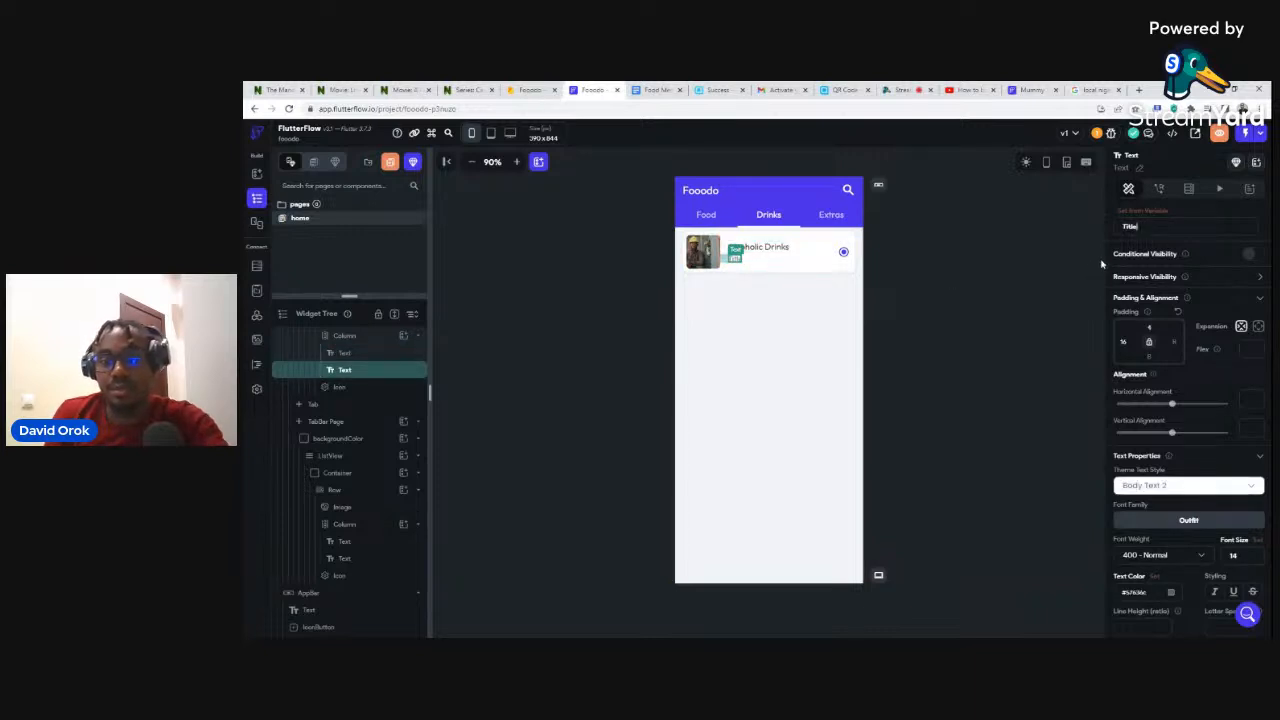
key(Delete)
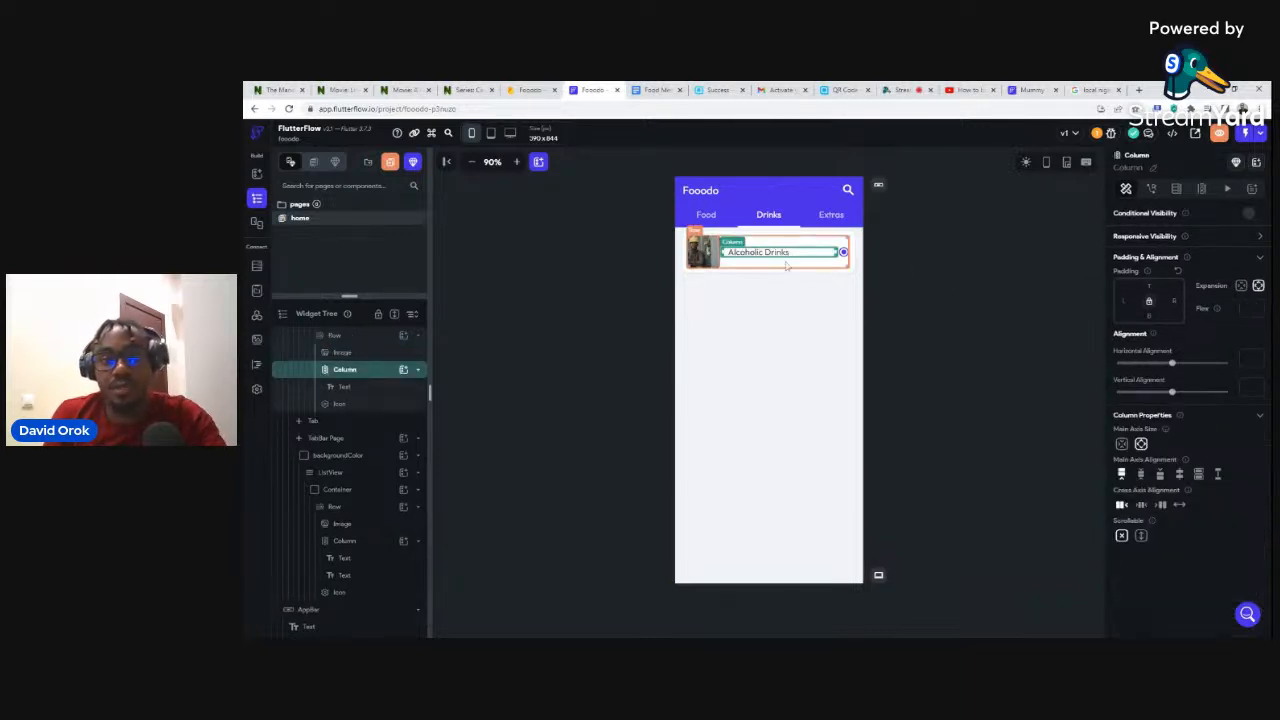
Replace the Alcoholic Drinks item's radio button icon with Keyboard Arrow Right Rounded, searching the icons for "right".
click(843, 253)
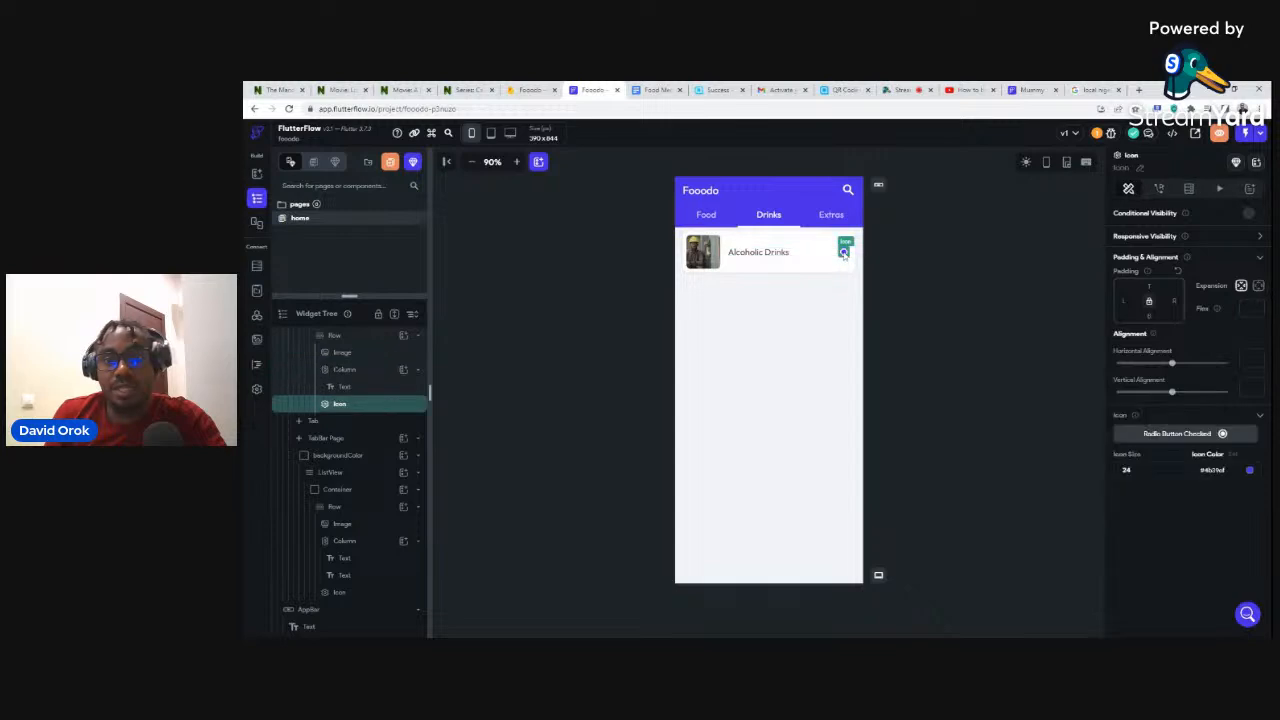
click(1184, 436)
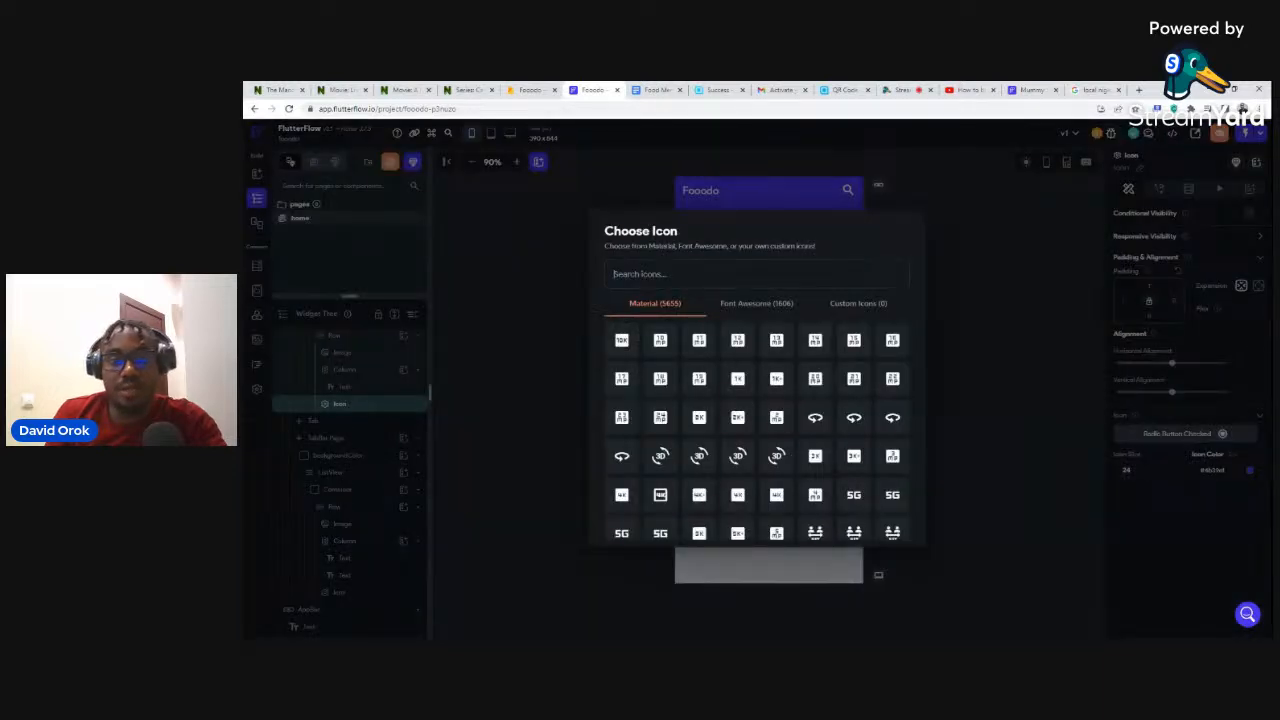
text(right)
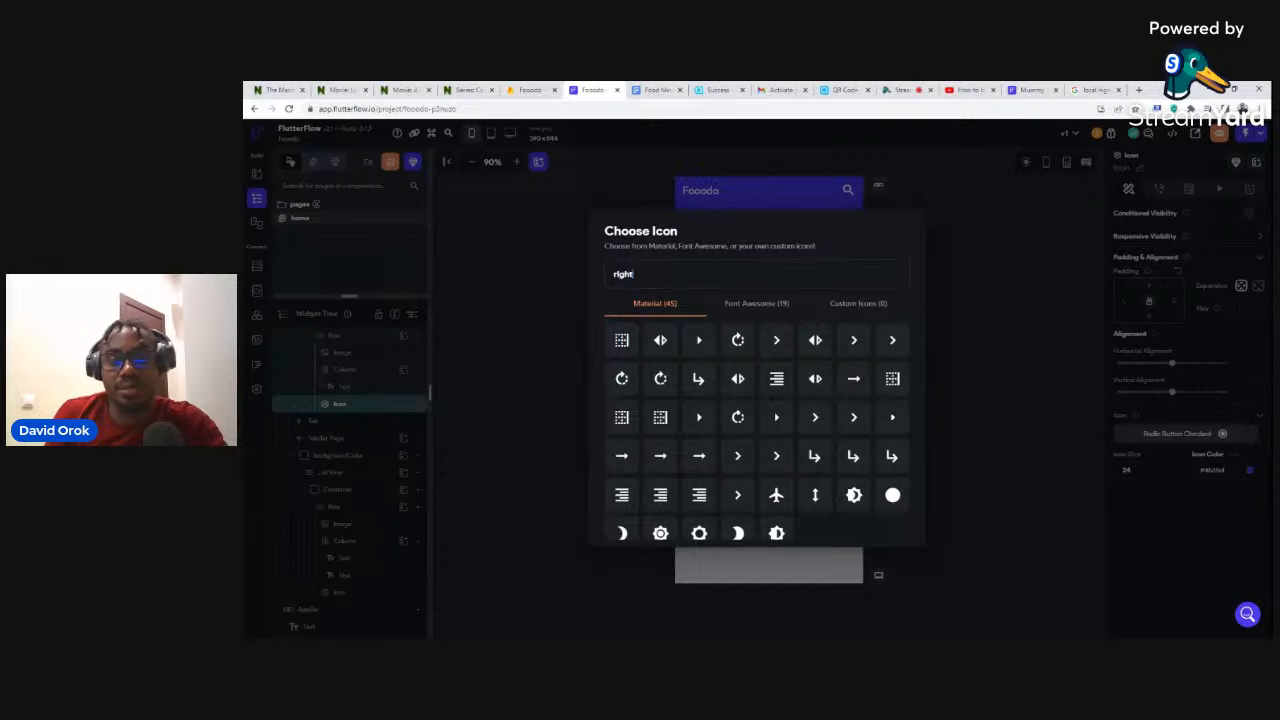
click(739, 458)
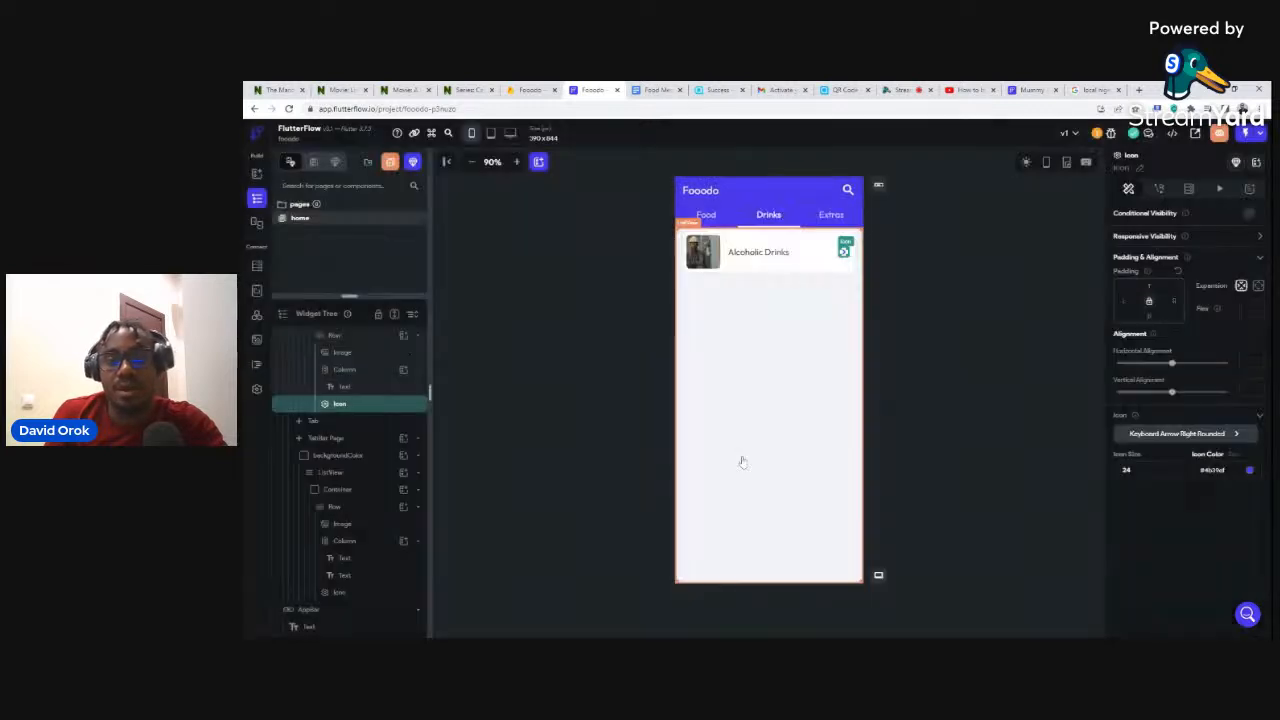
click(897, 277)
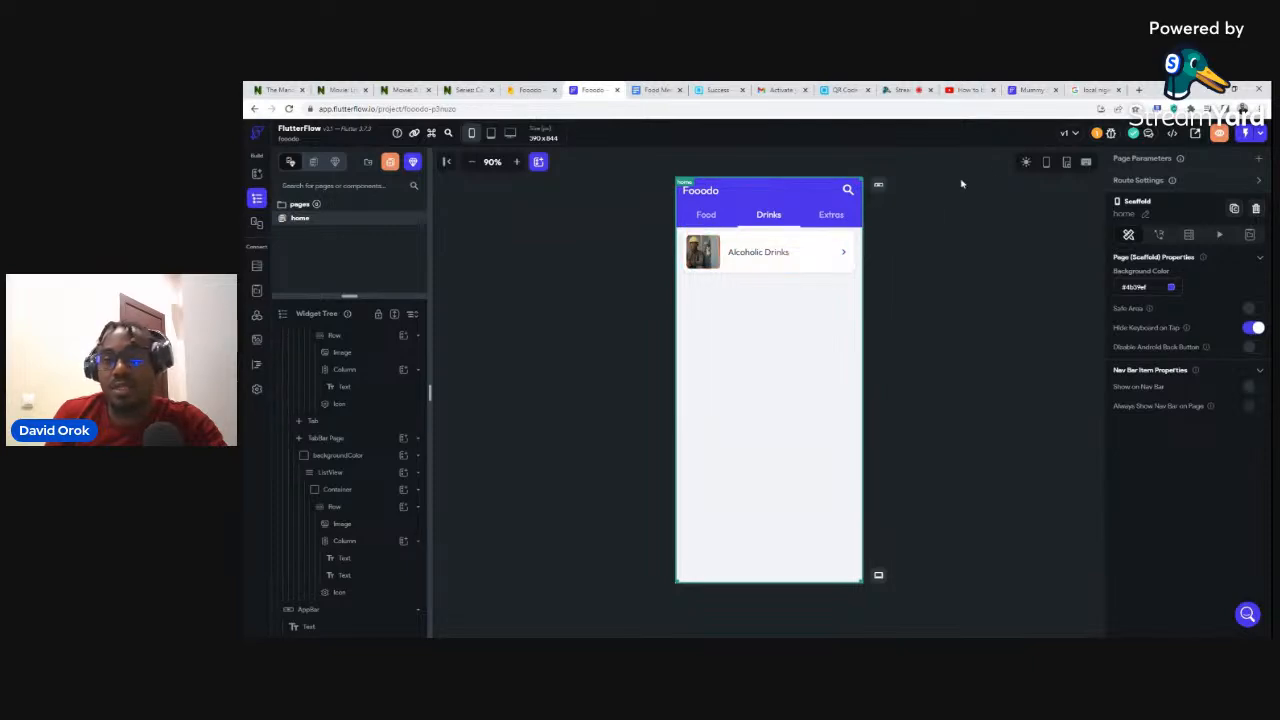
Search Google Images for "alcoholic drinks image" and preview candidate pictures, ending on the HuffPost photo of liquor bottles.
click(1088, 90)
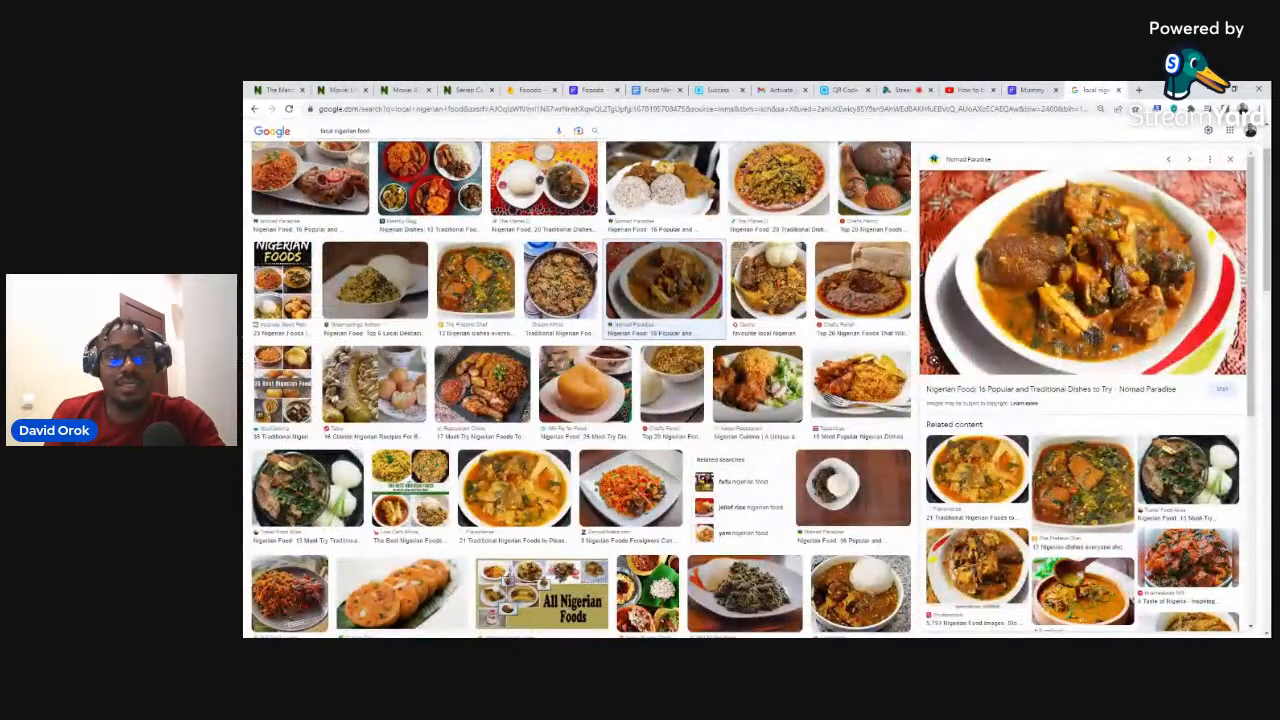
triple_click(346, 131)
text(alco)
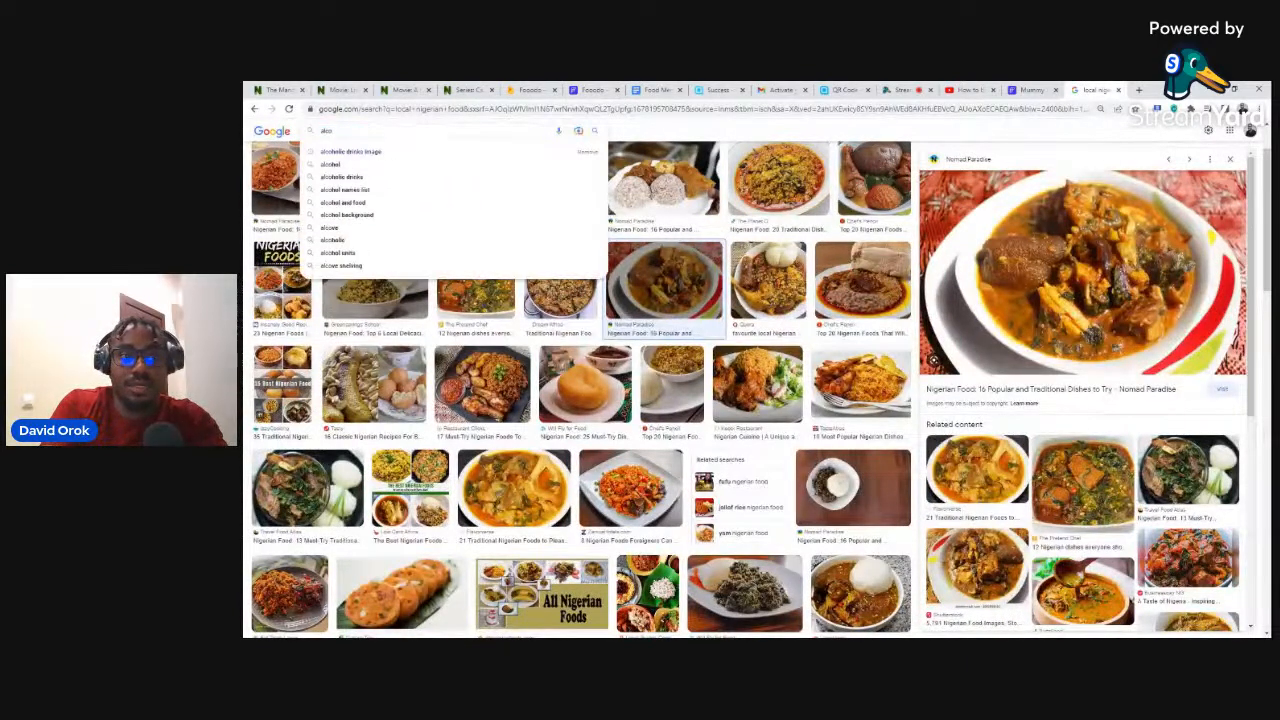
click(352, 152)
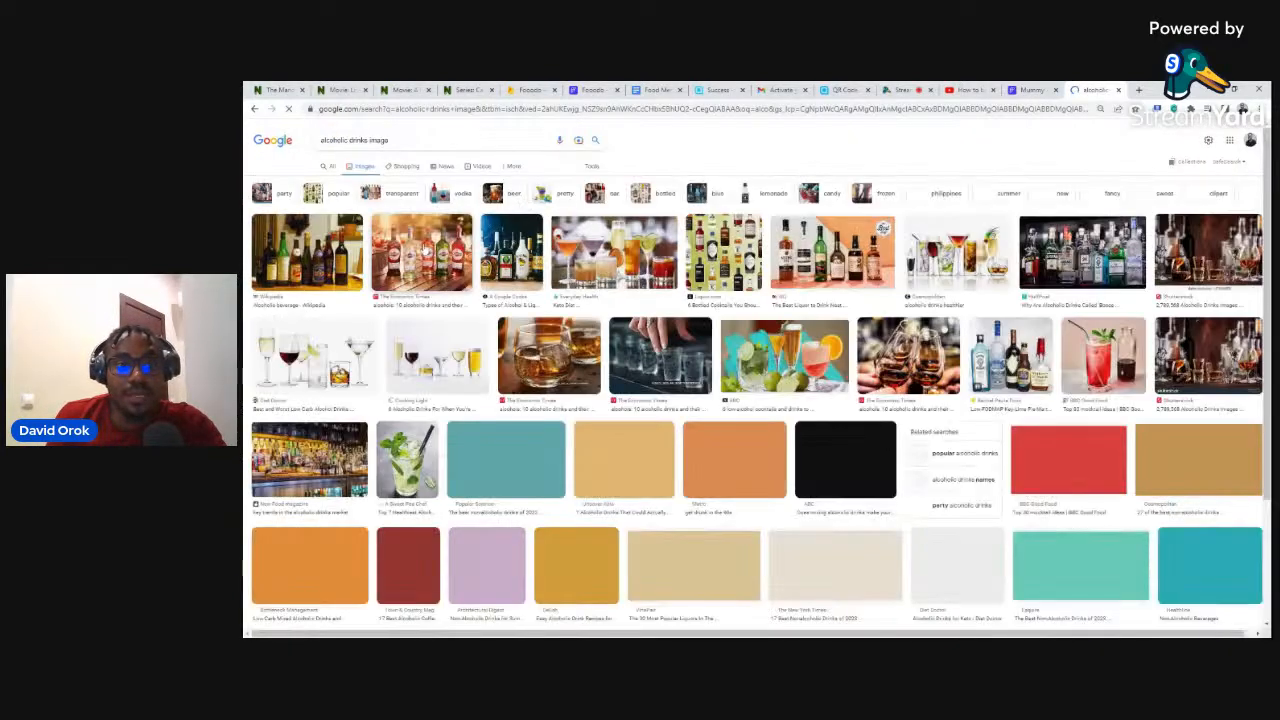
click(424, 251)
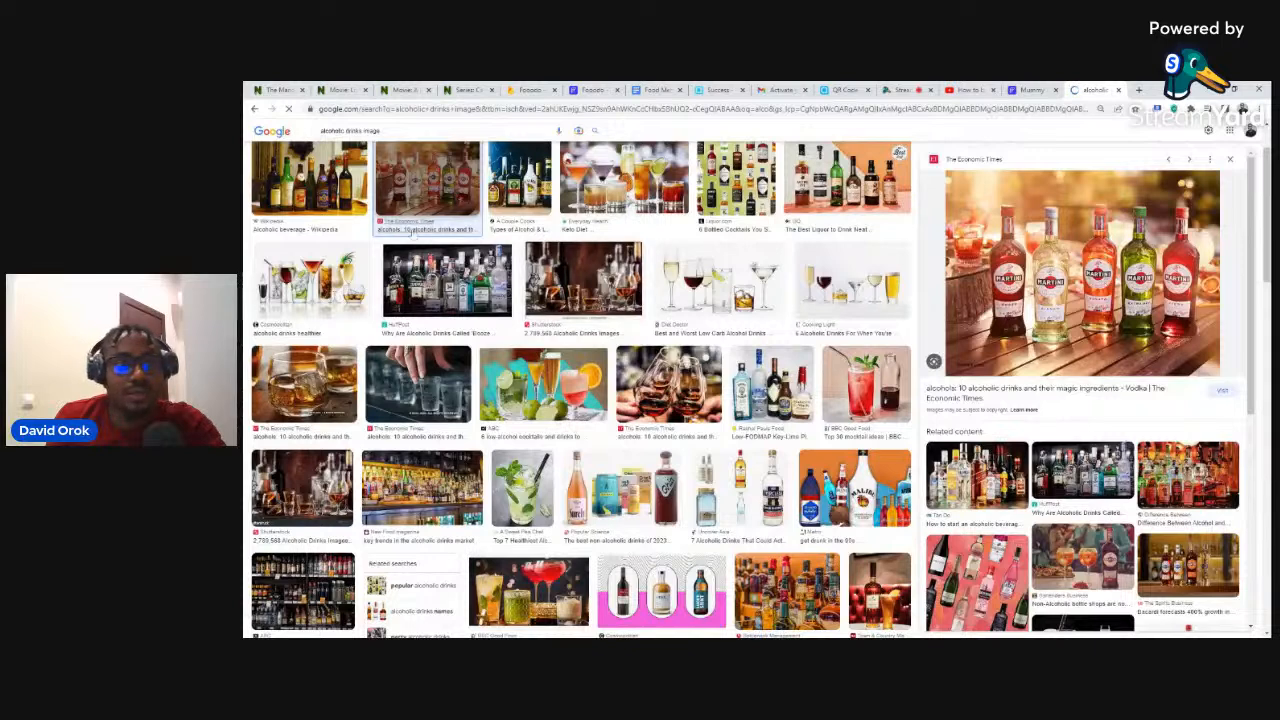
click(294, 180)
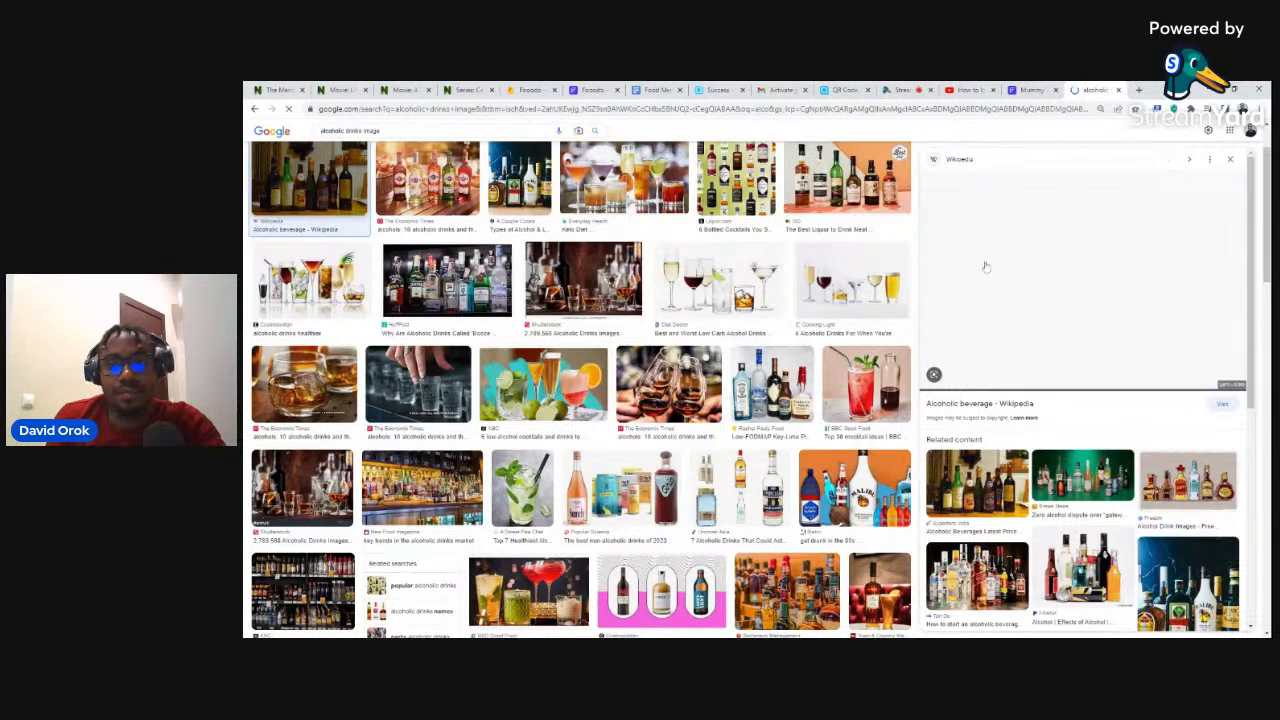
scroll(1130, 285, down, 2)
scroll(1128, 278, up, 2)
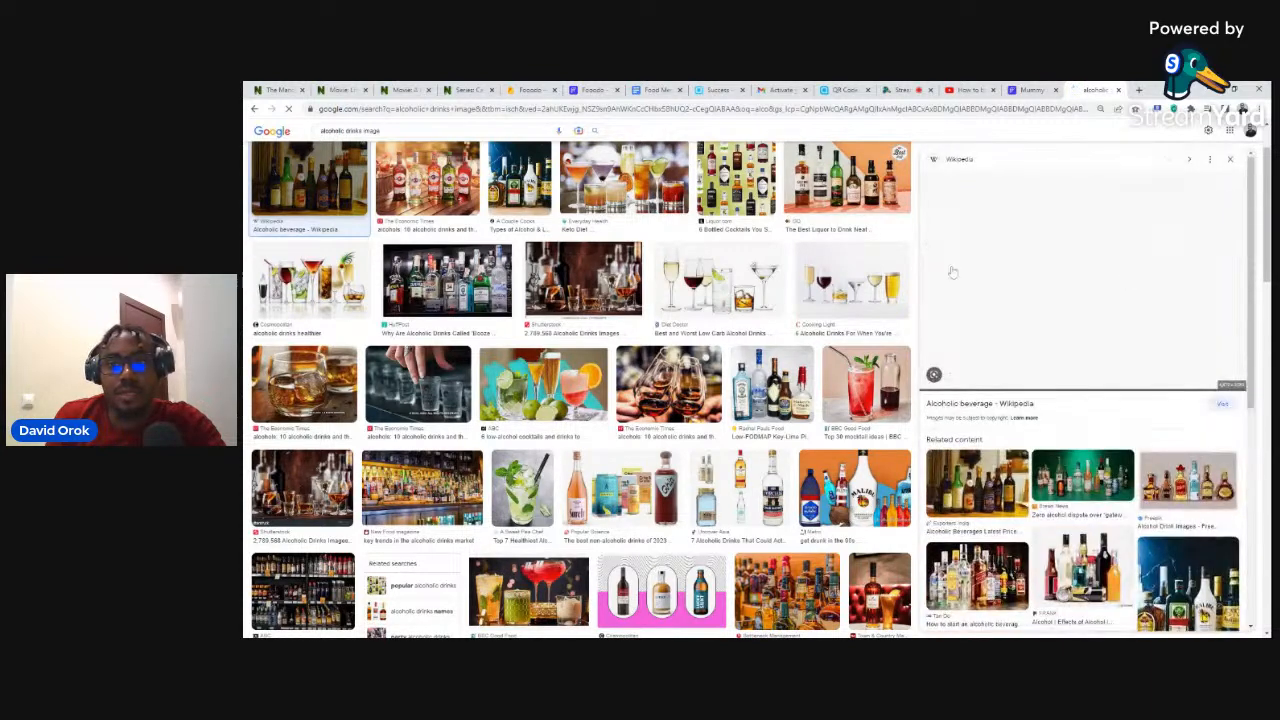
click(447, 282)
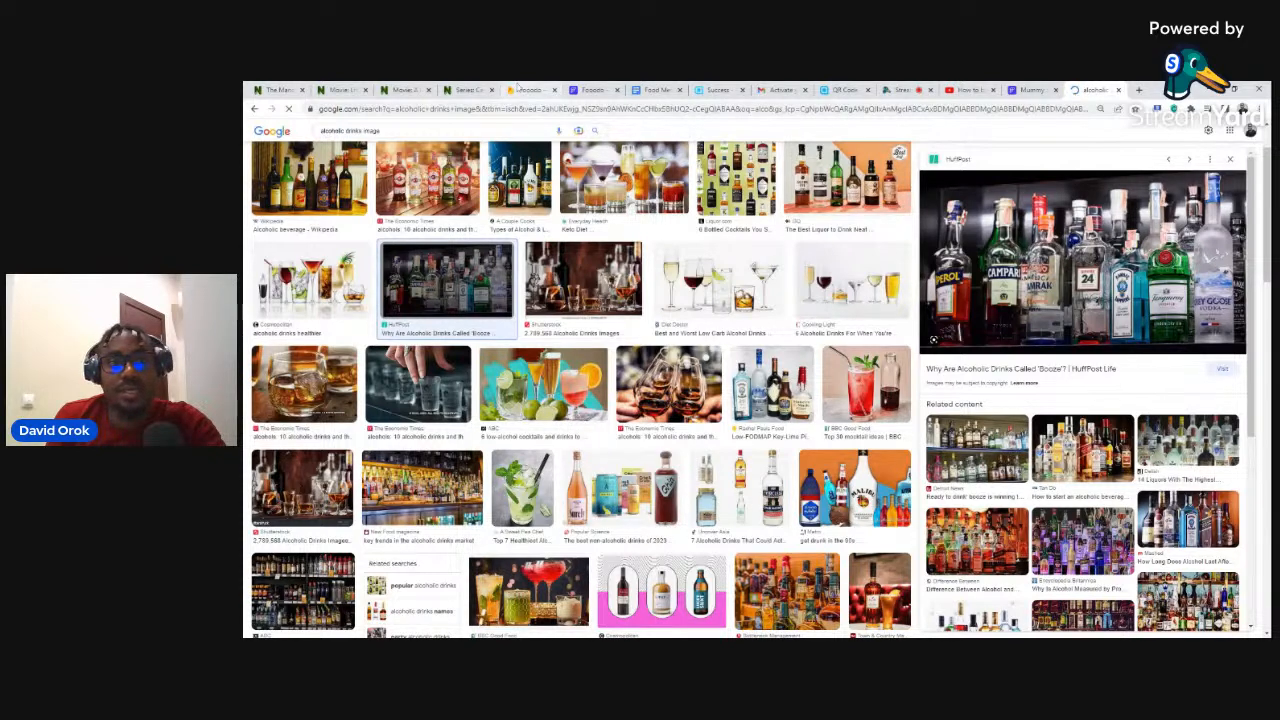
Back in FlutterFlow, replace the Alcoholic Drinks item's network image path with the HuffPost liquor bottles photo's address.
click(593, 90)
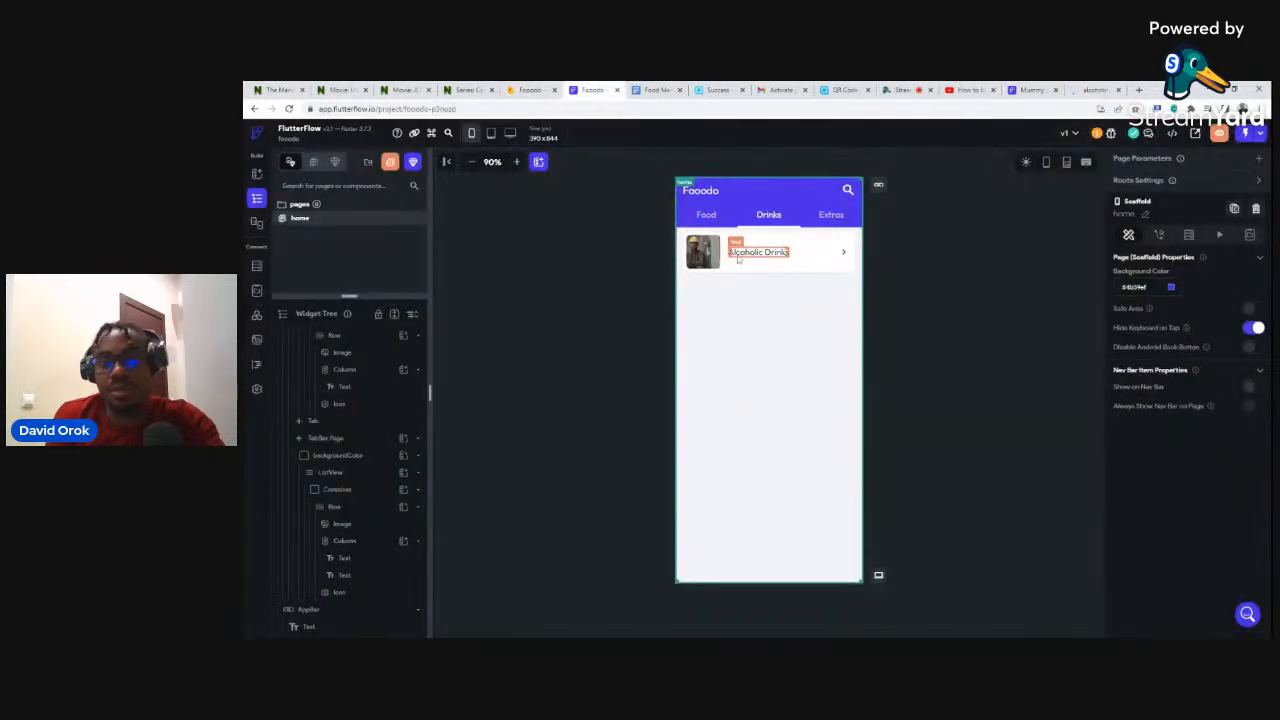
click(704, 254)
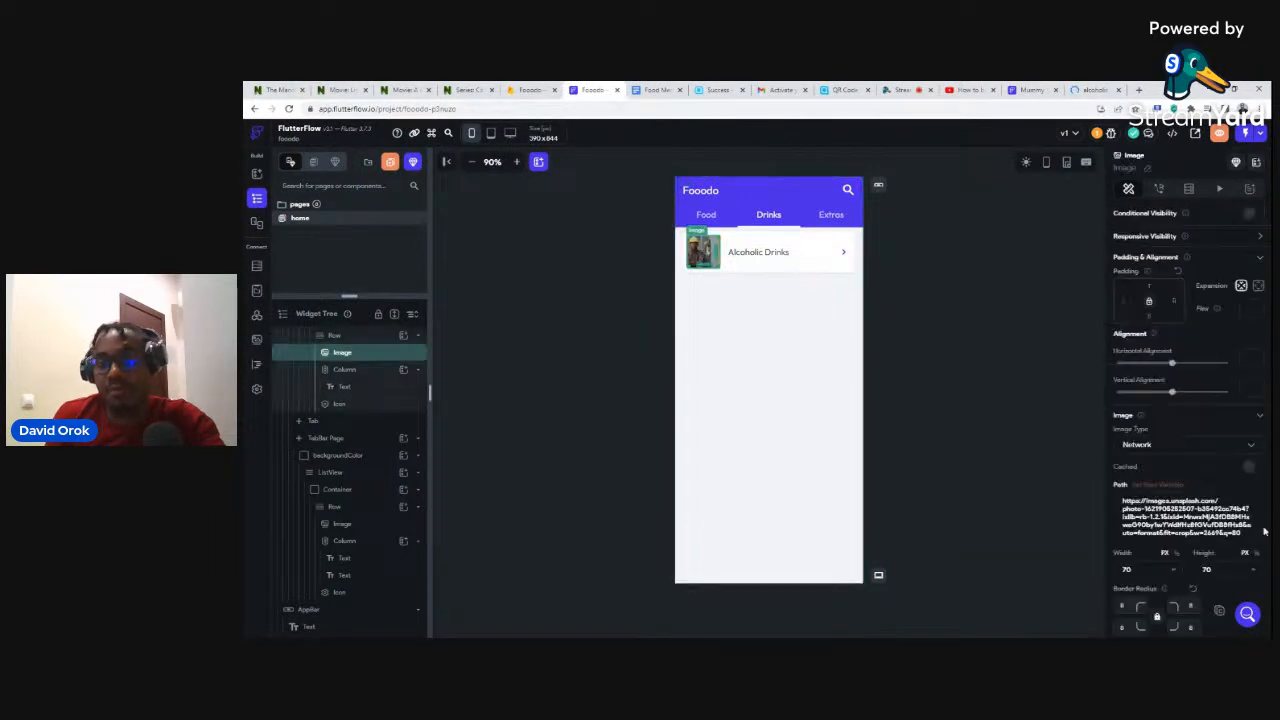
click(1137, 446)
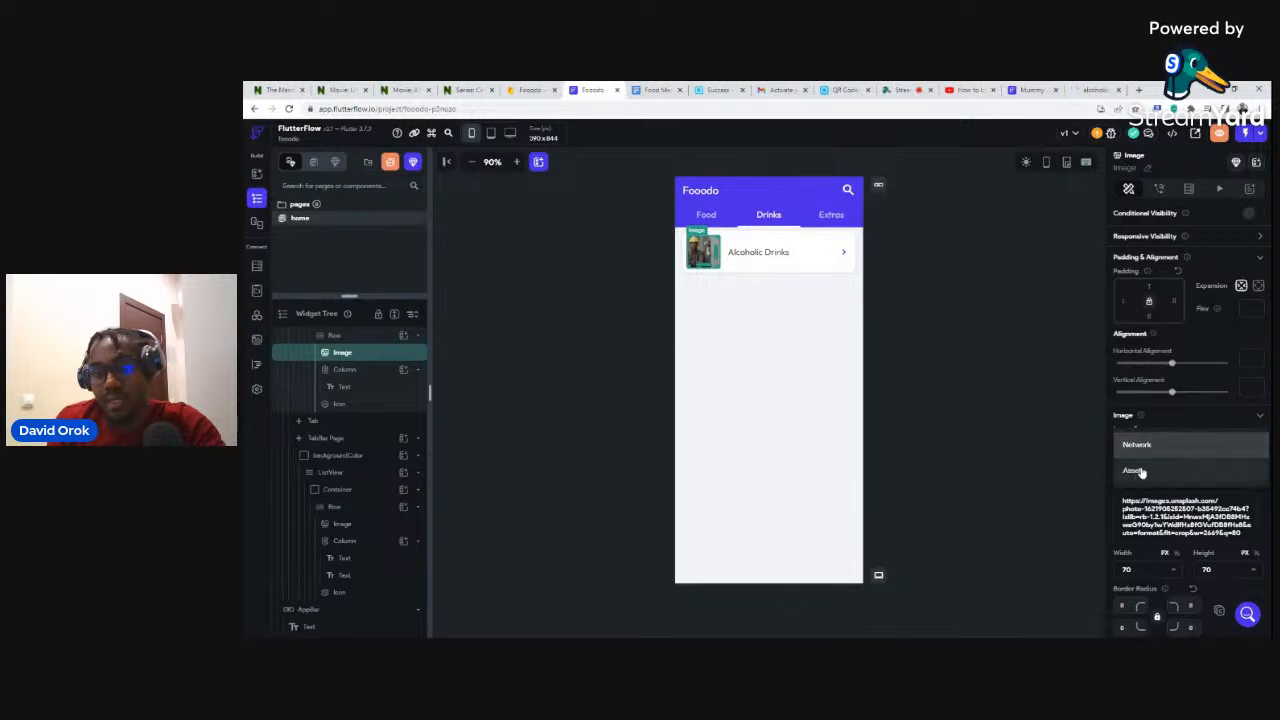
click(1178, 418)
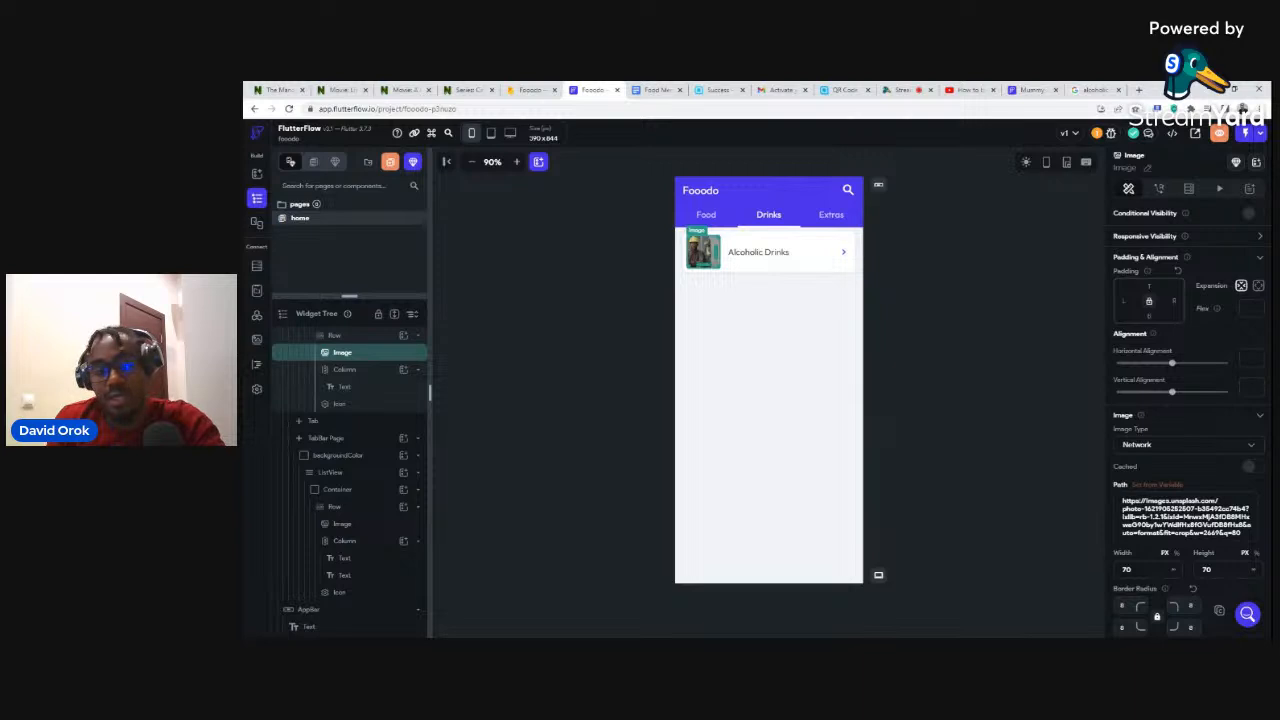
key(ctrl+a)
key(BackSpace)
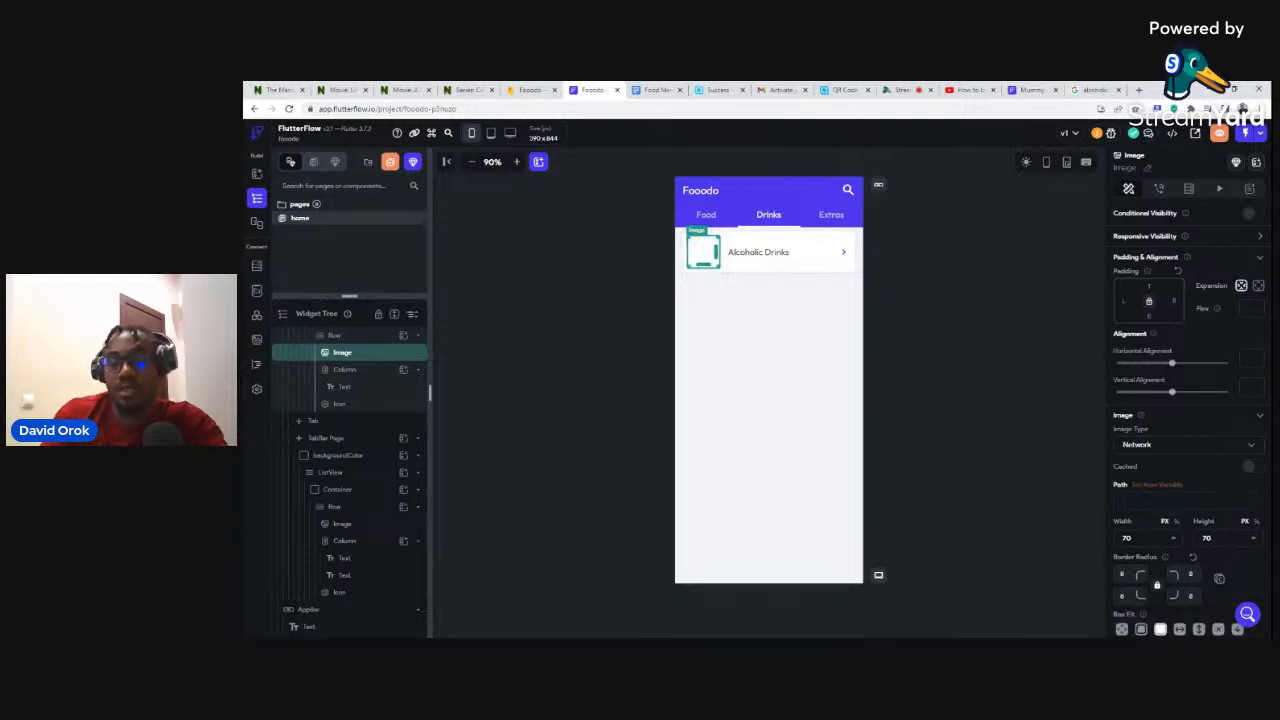
text(https://img.huffingtonpost.com/asset/5eab48481e00002c008e45f7.jpeg?cache=YI5N3kvmDh&ops=1778_1000)
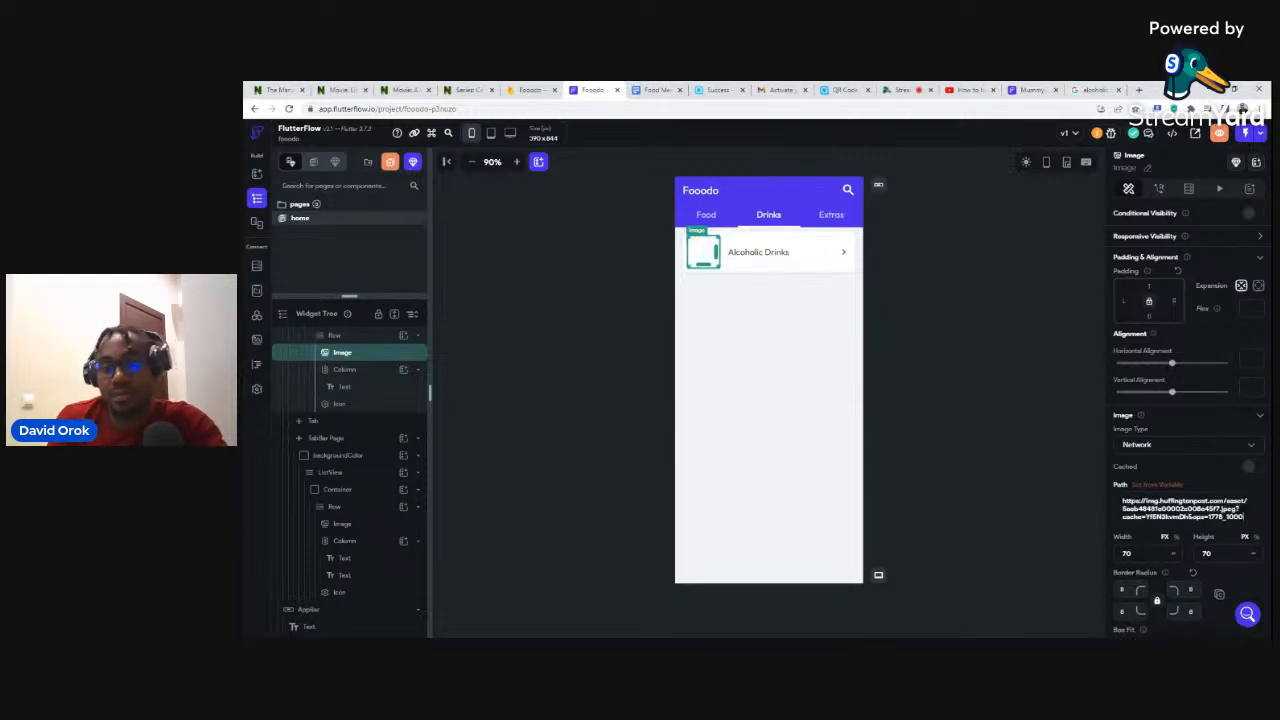
click(736, 288)
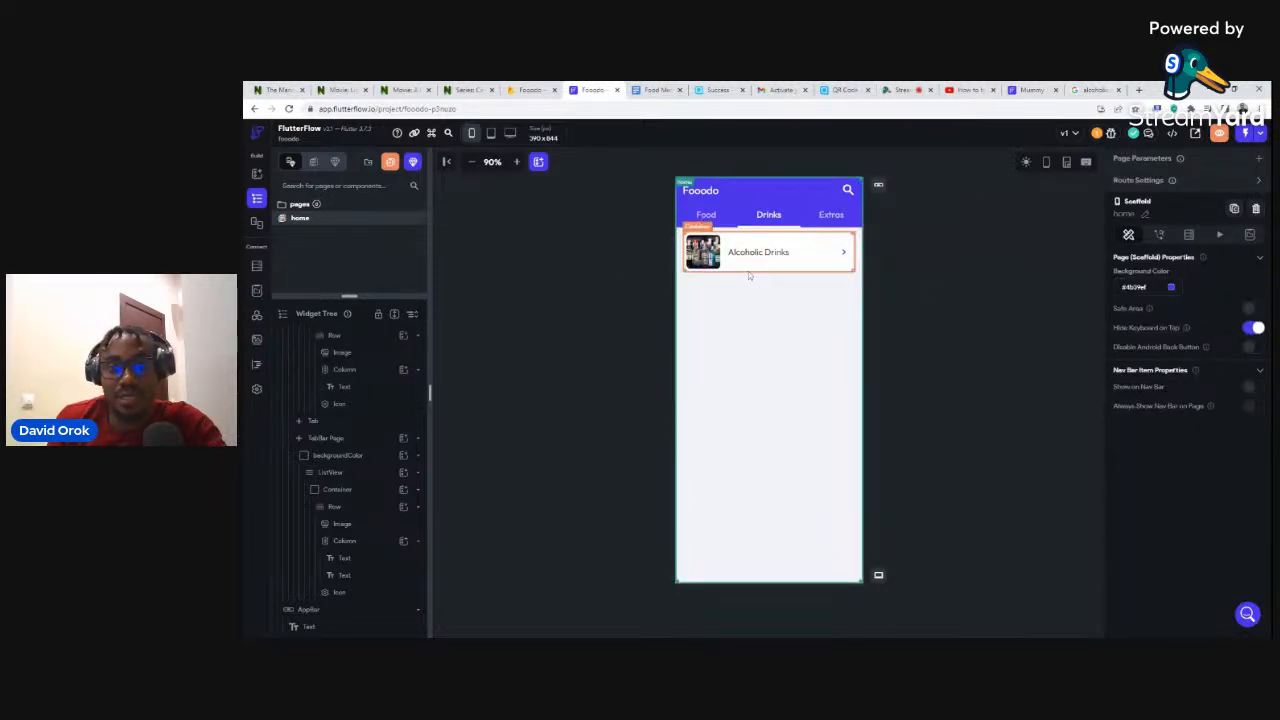
Duplicate the Alcoholic Drinks item in the Drinks list and rename the copy "Non Alcoholic Drinks".
click(685, 268)
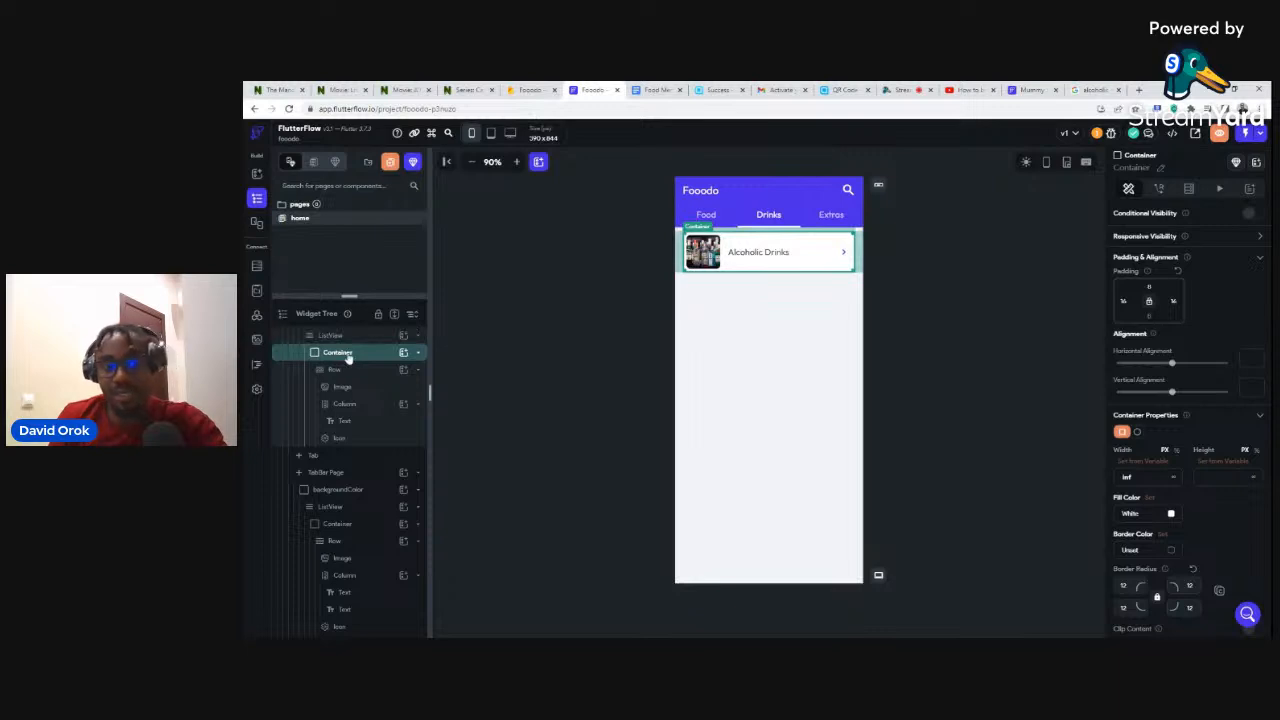
scroll(348, 357, up, 1)
click(330, 352)
key(ctrl+v)
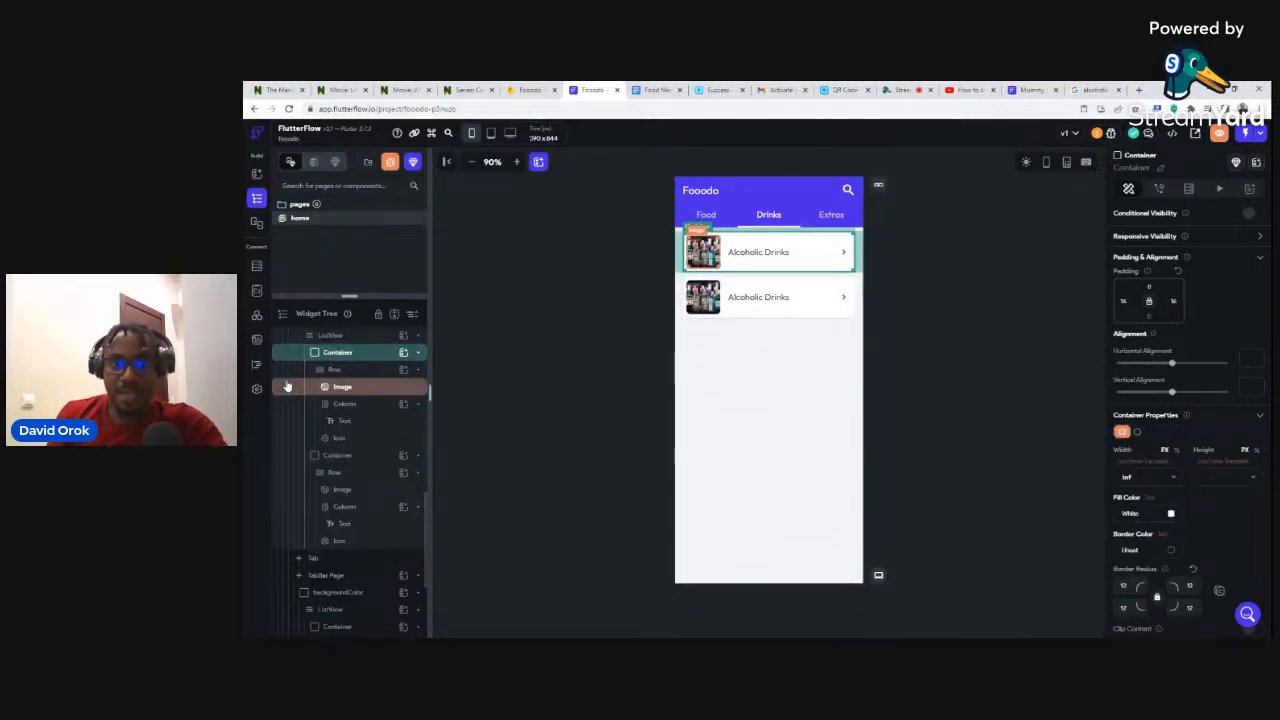
click(746, 299)
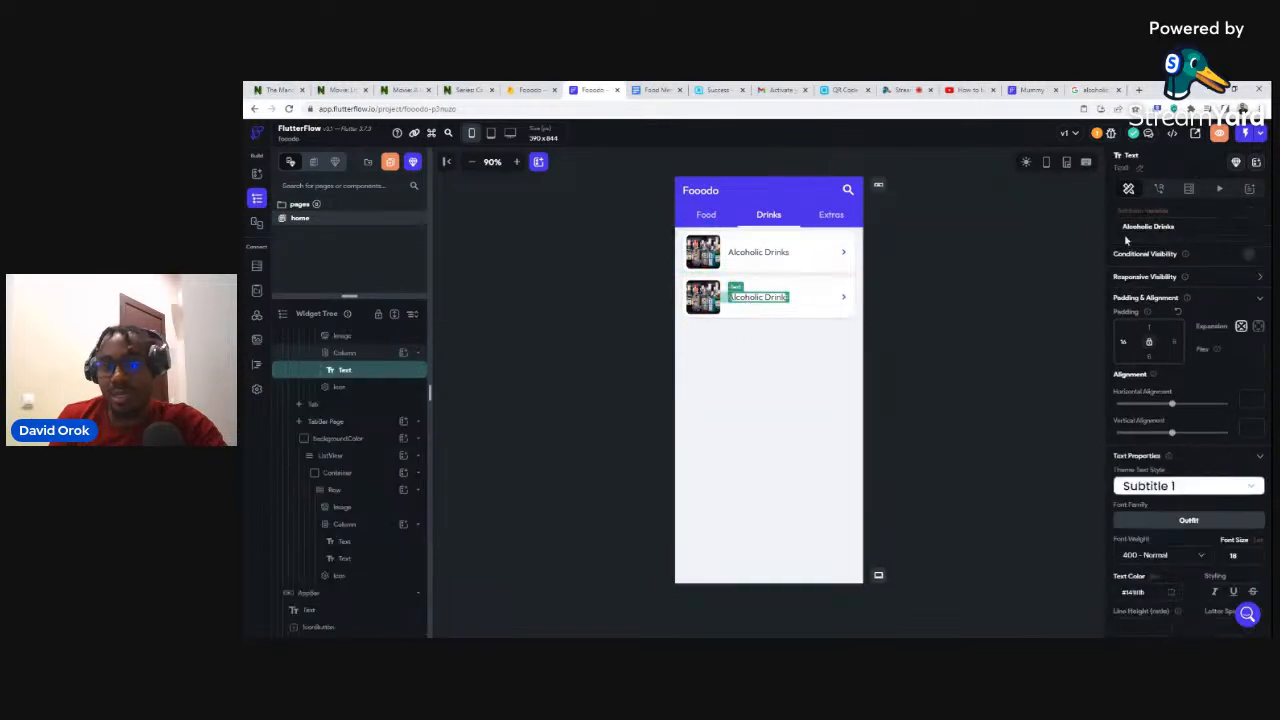
text(Non)
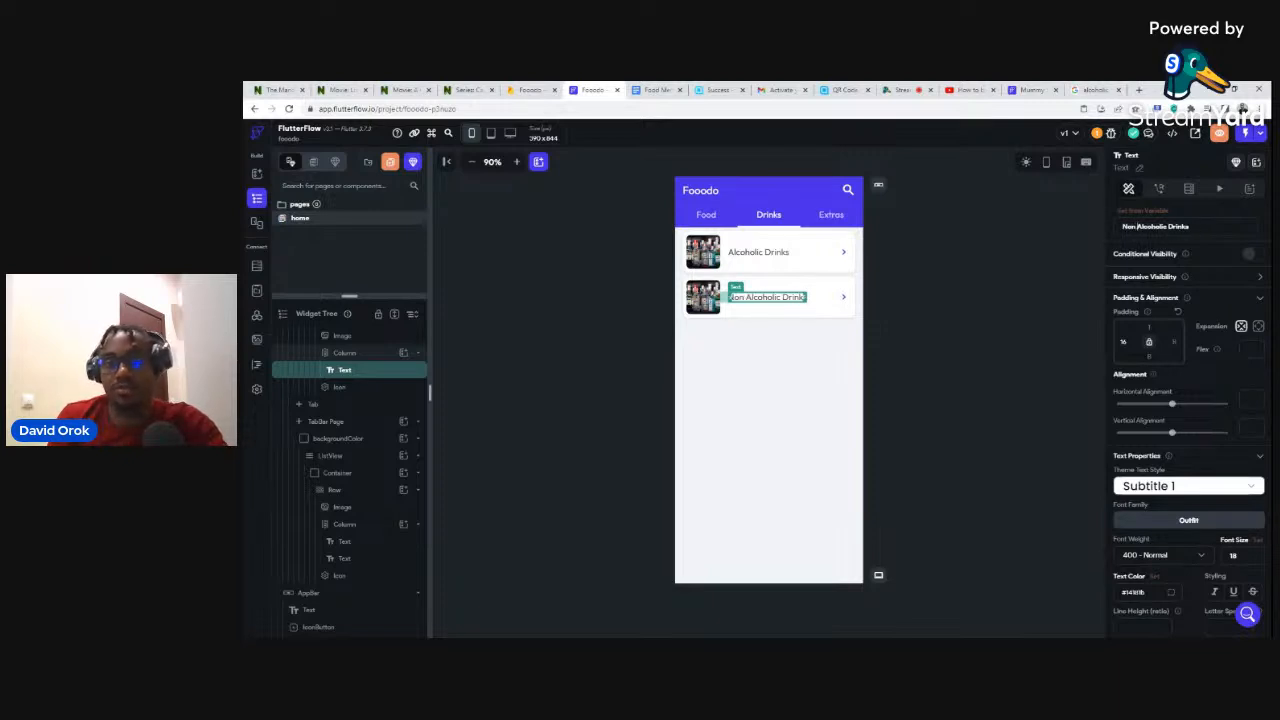
click(952, 266)
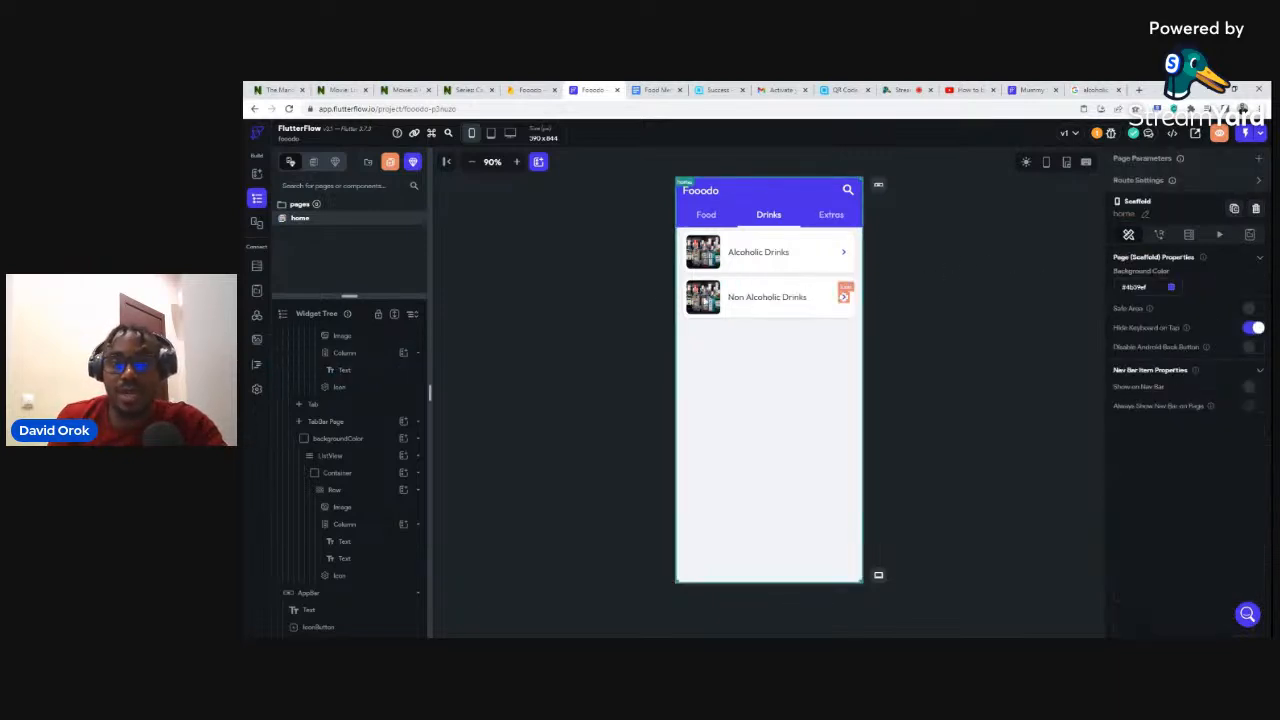
Search Google Images for "non alcoholic drinks image" and preview the Architectural Digest picture of canned drinks.
click(703, 296)
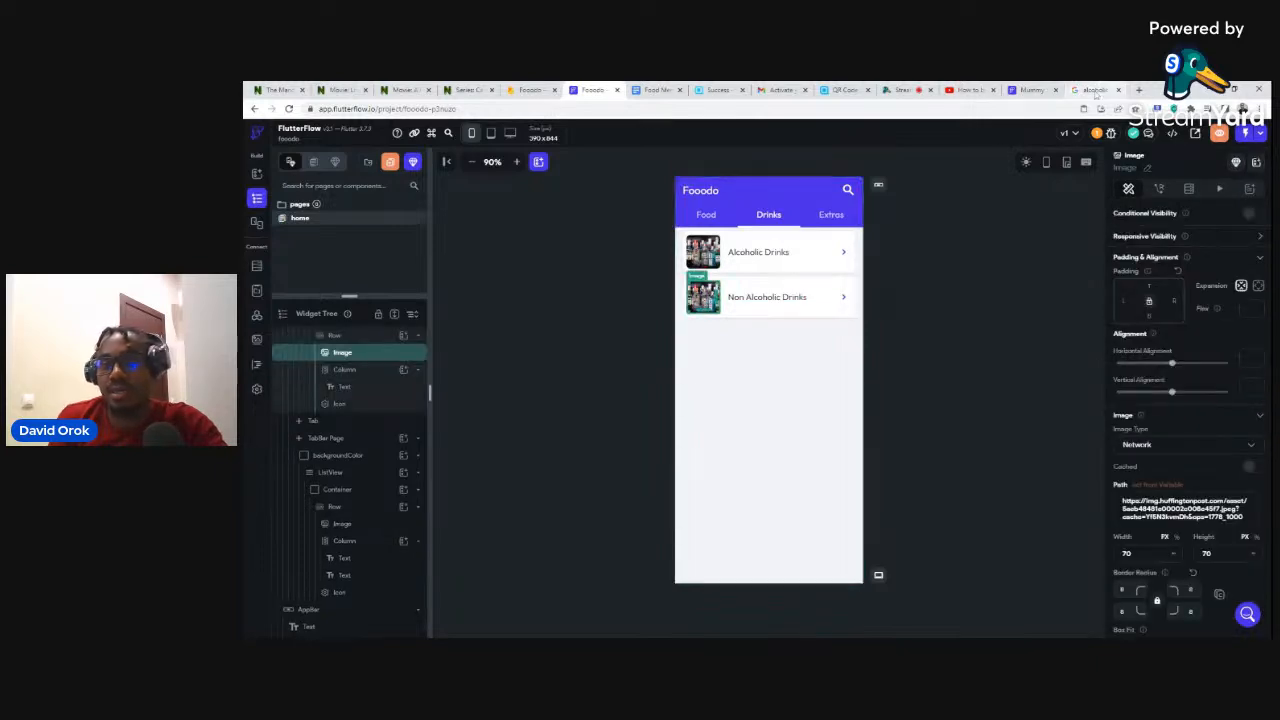
click(1095, 89)
click(346, 131)
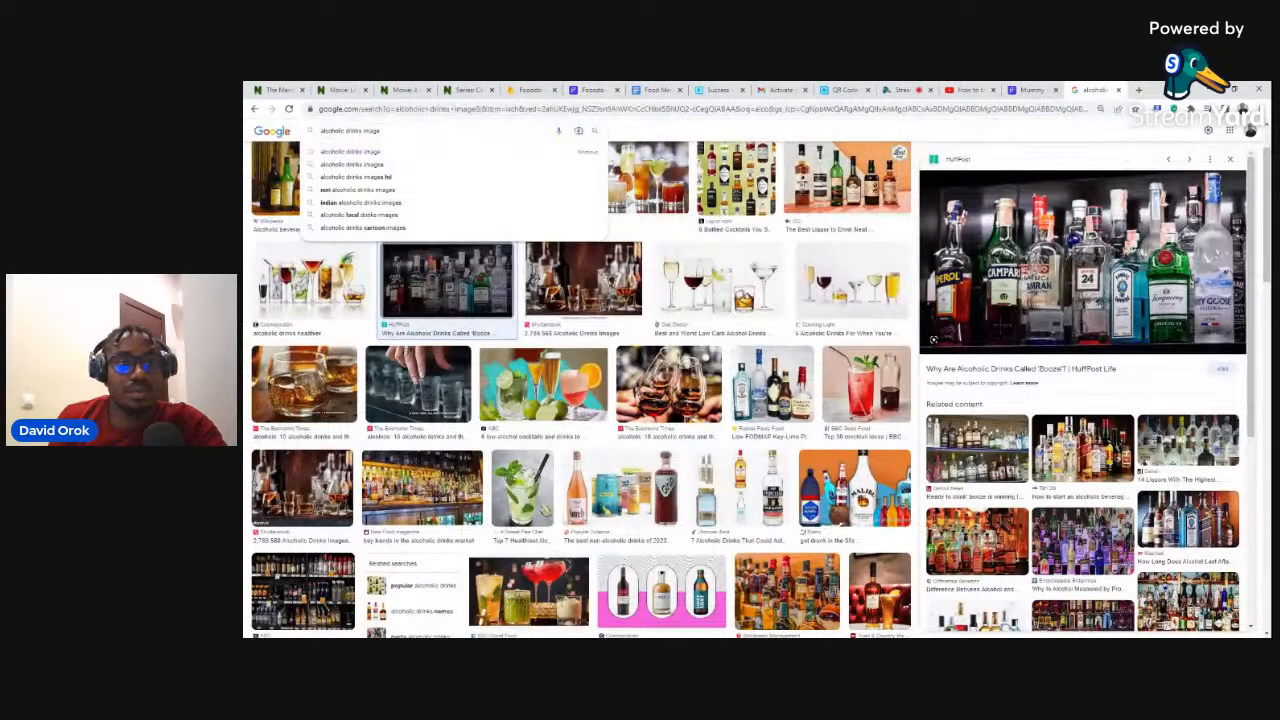
text(non)
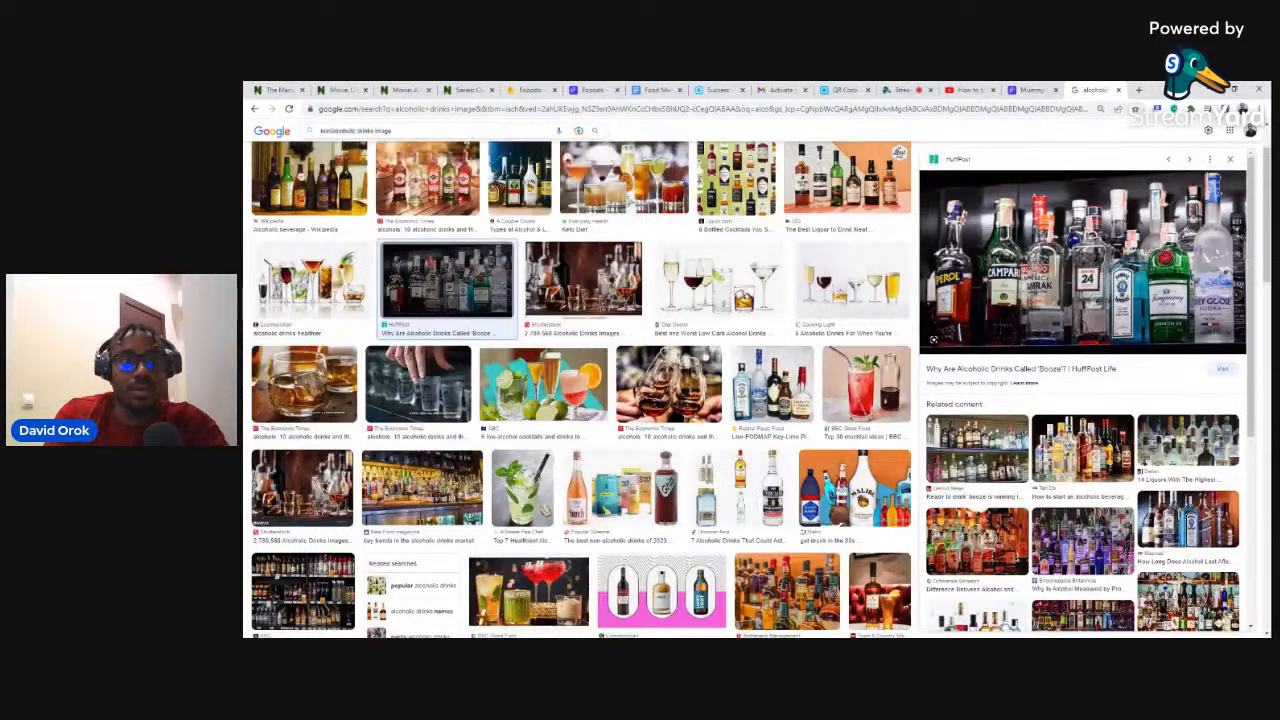
key(Return)
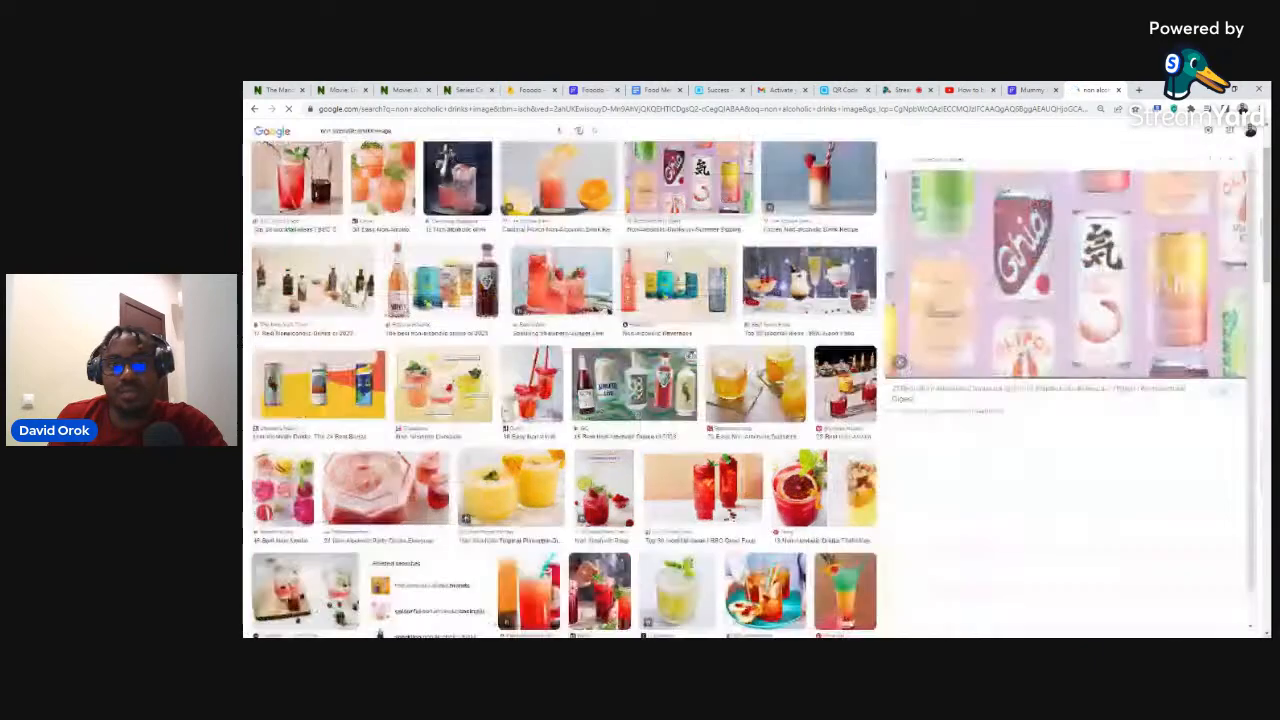
click(669, 252)
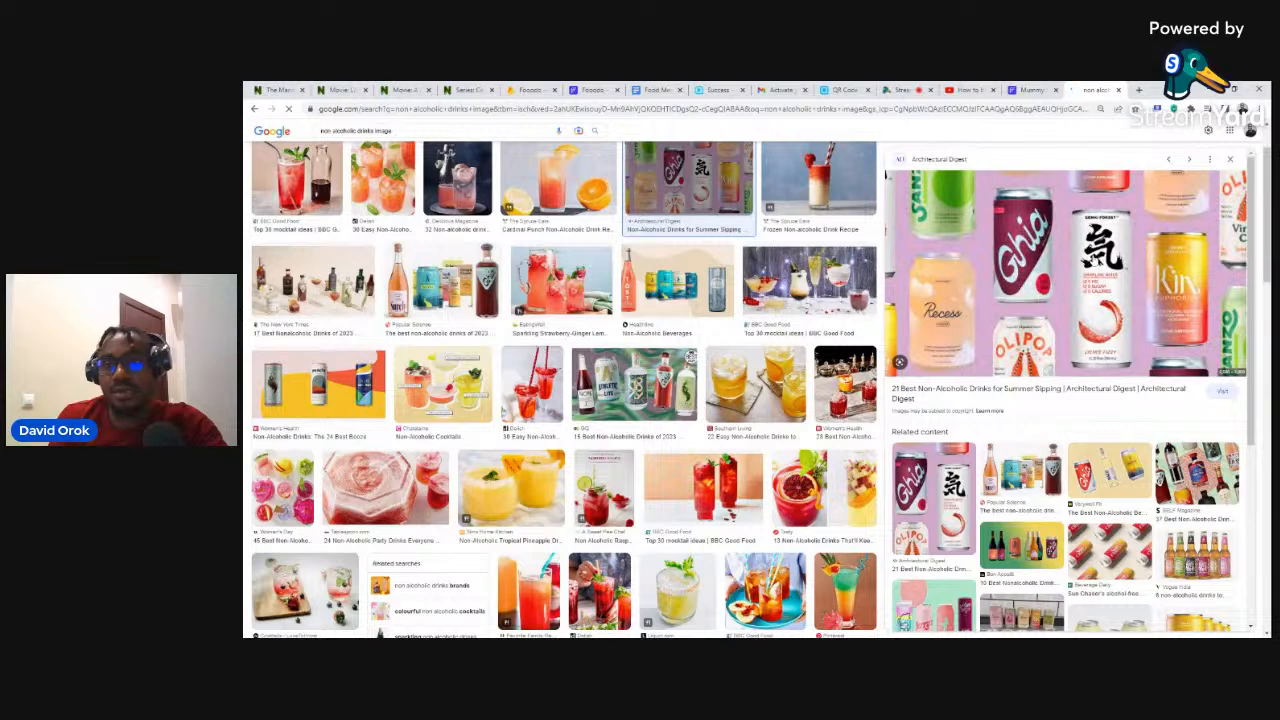
Back in FlutterFlow, replace the Non Alcoholic Drinks item's image path with the Architectural Digest canned drinks picture's address.
click(530, 90)
click(593, 90)
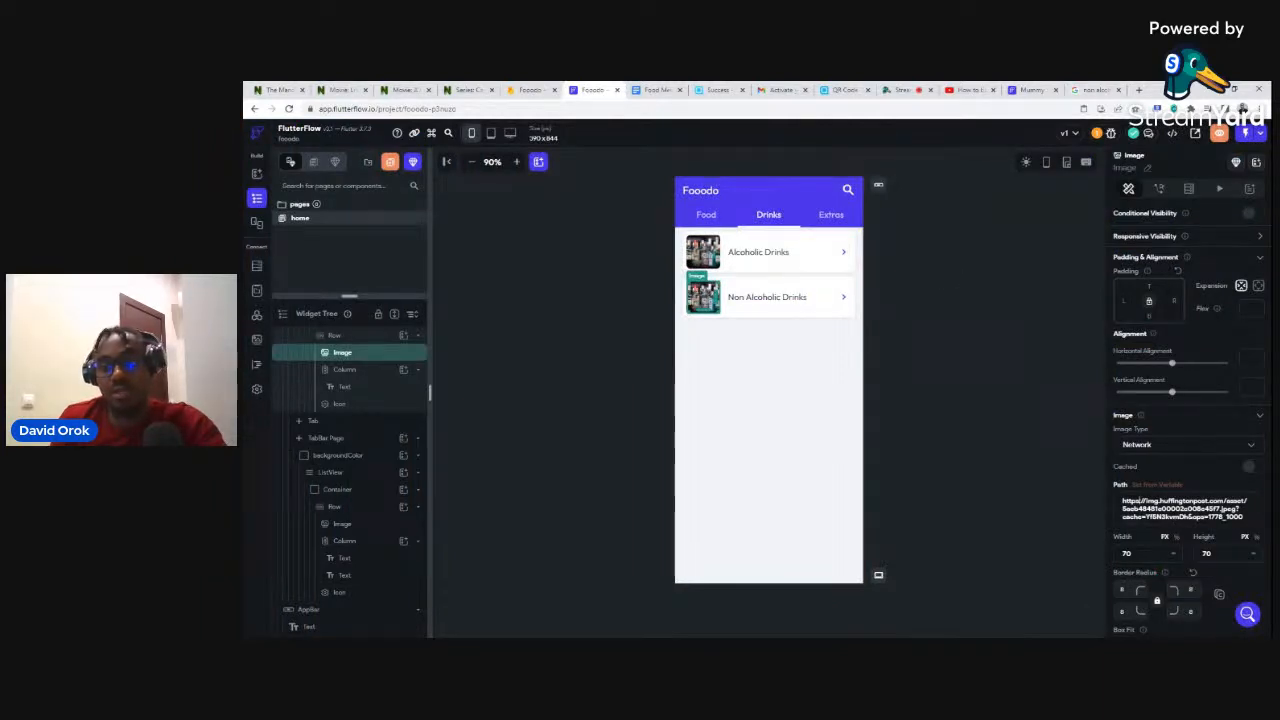
key(ctrl+a)
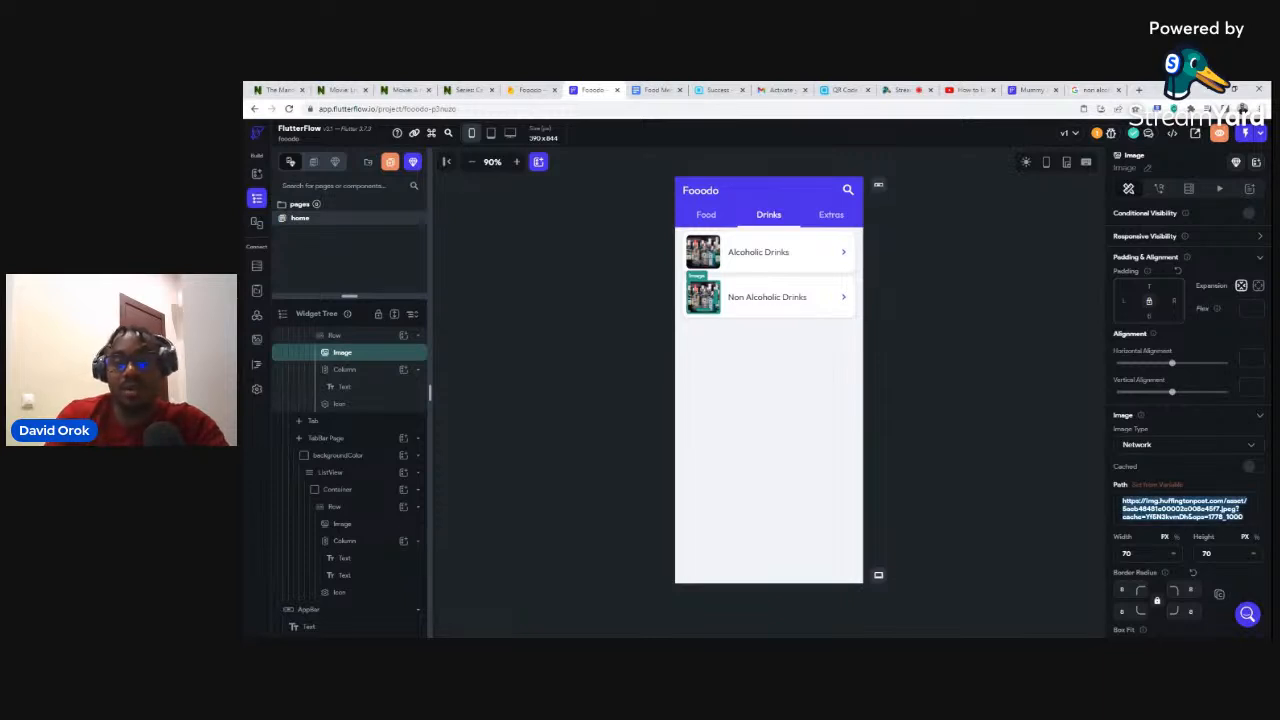
text(https://media.architecturaldigest.com/photos/62d6ca4812a1dce9ac761fec/master/pass/7-19%20best%20canned%20drinks%20(1).jpg)
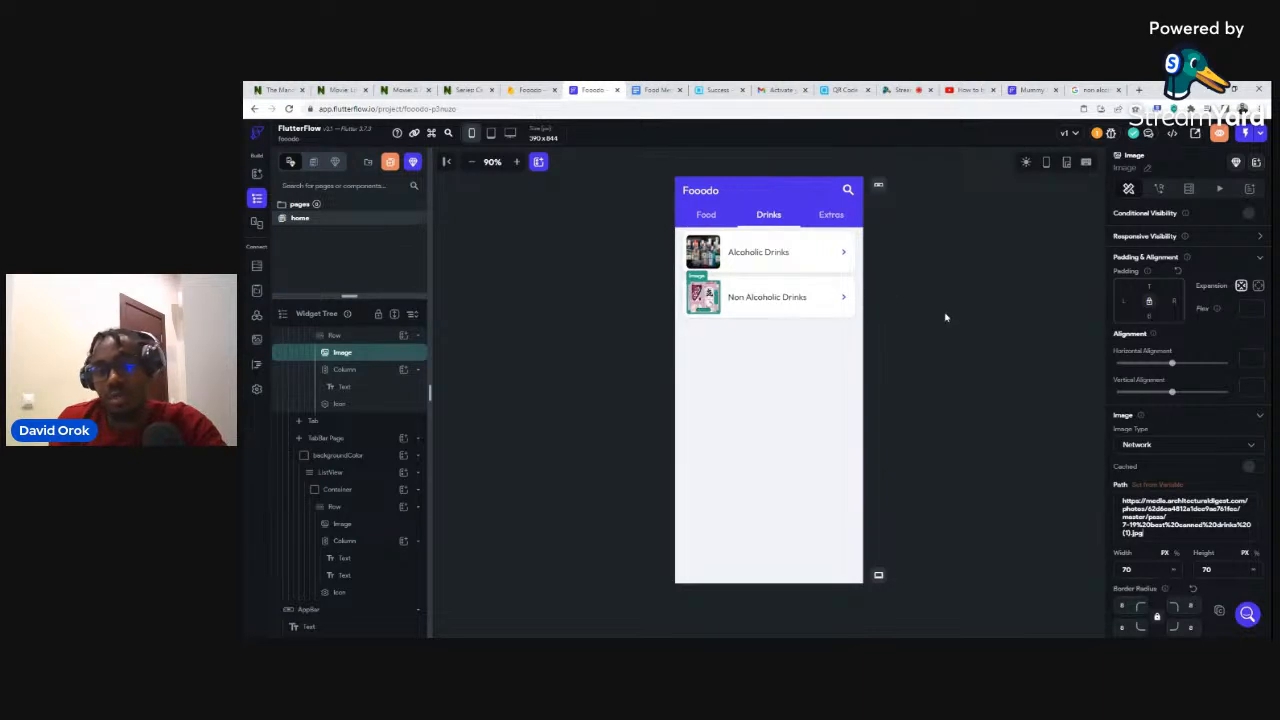
click(945, 317)
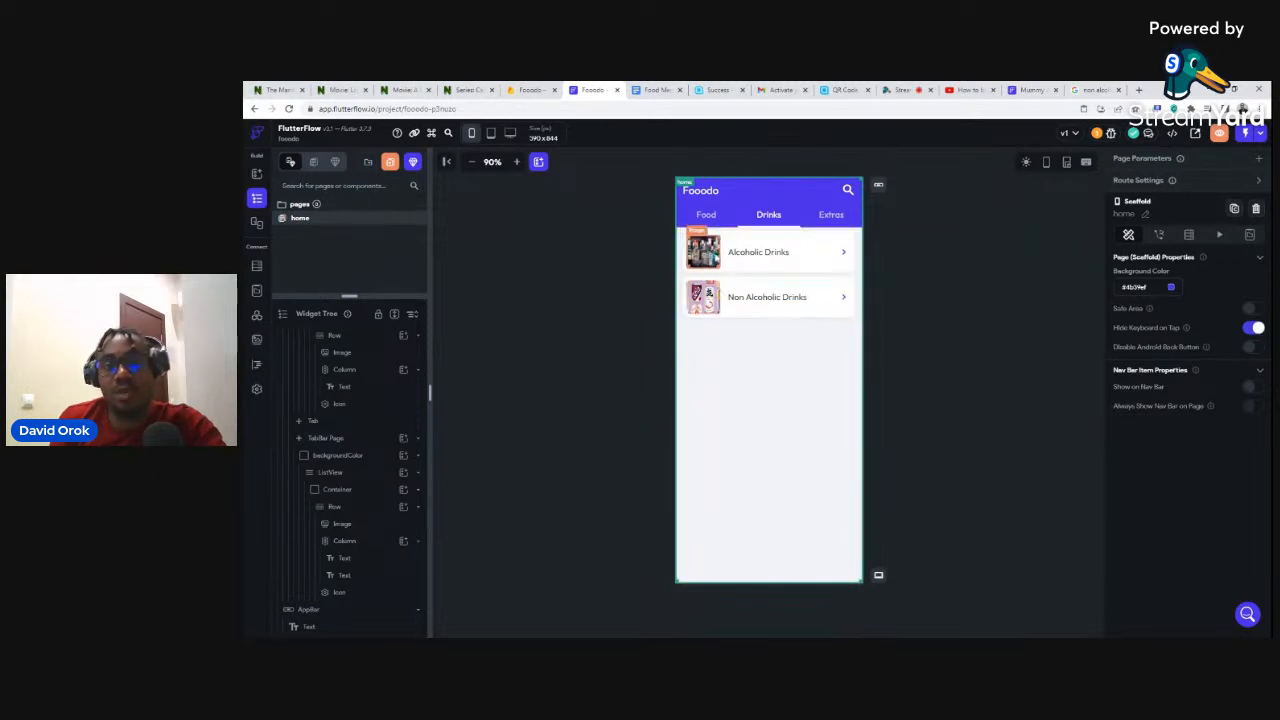
View the Cloud Firestore collections in the Firebase console and return to FlutterFlow.
click(530, 90)
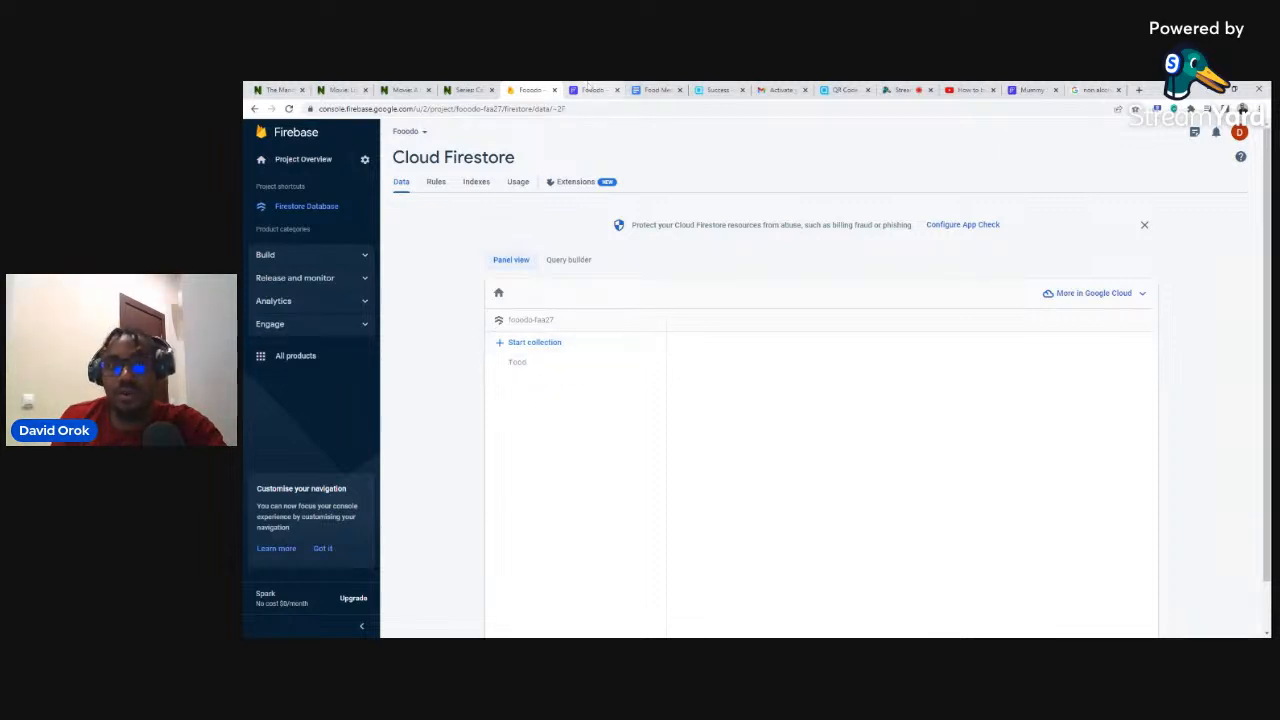
click(589, 88)
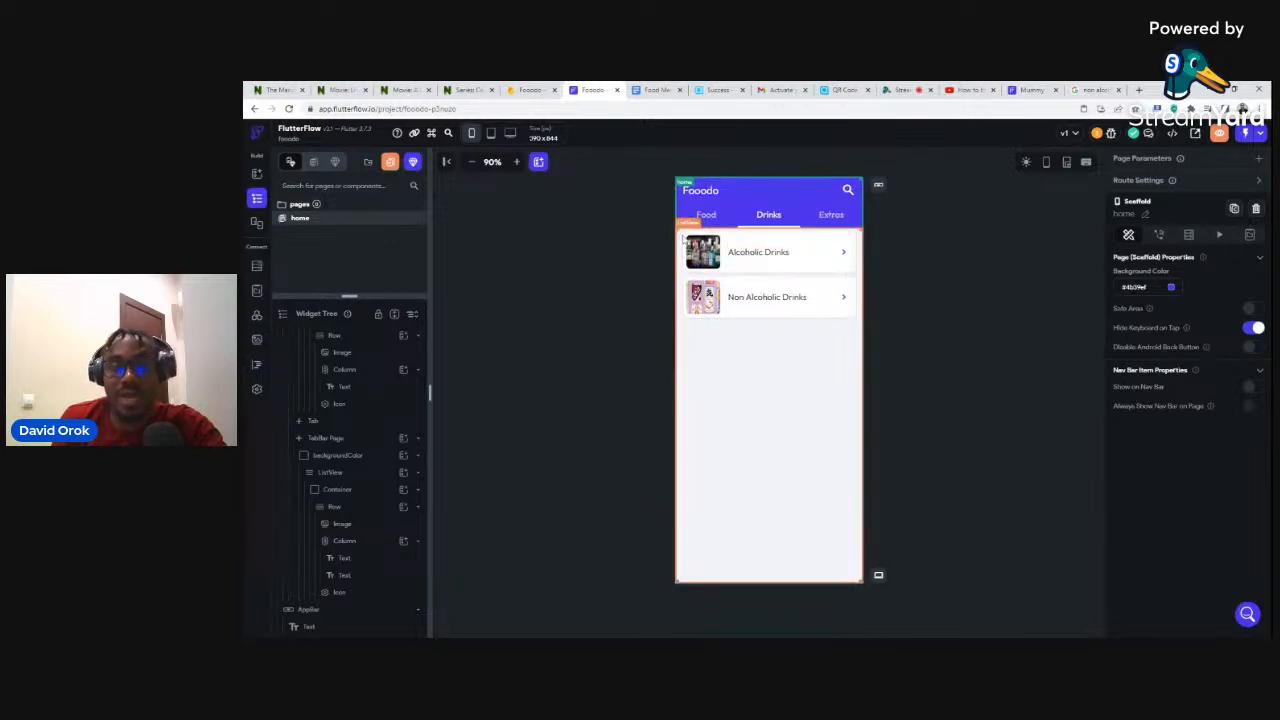
Delete the second and third Inspector Name items from the Food tab's list, keeping only the first.
click(706, 216)
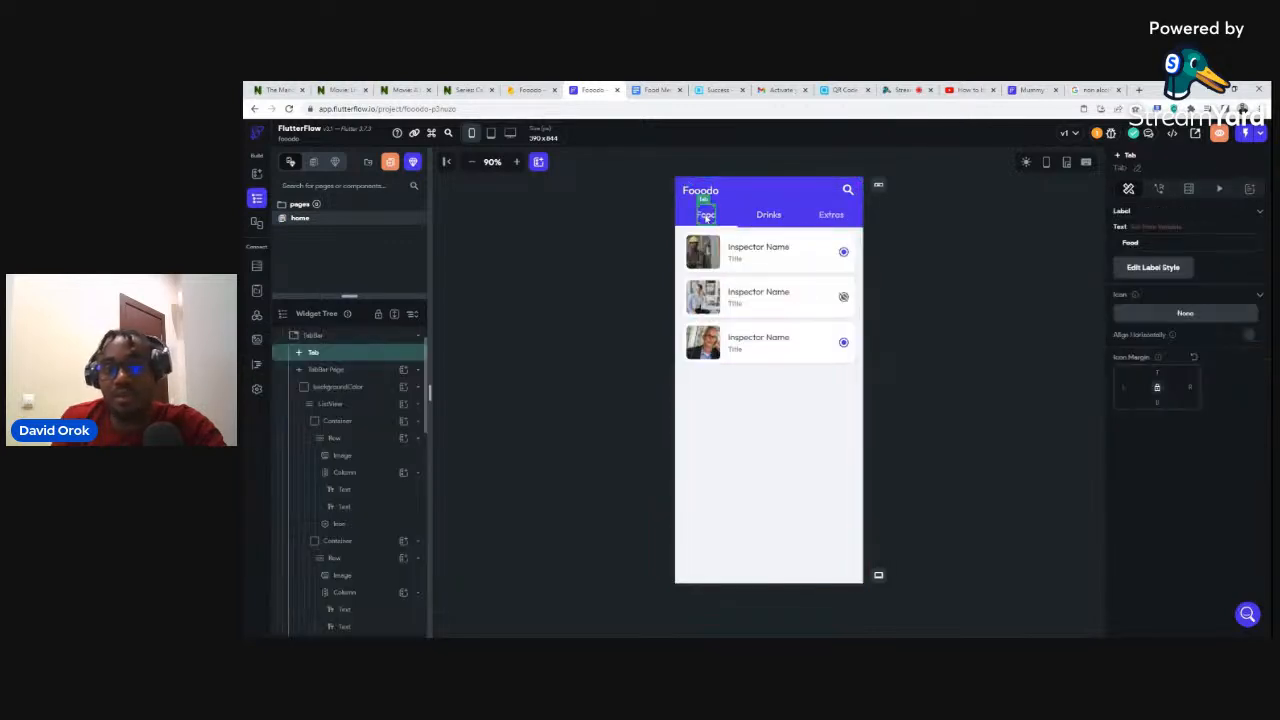
click(726, 362)
key(Delete)
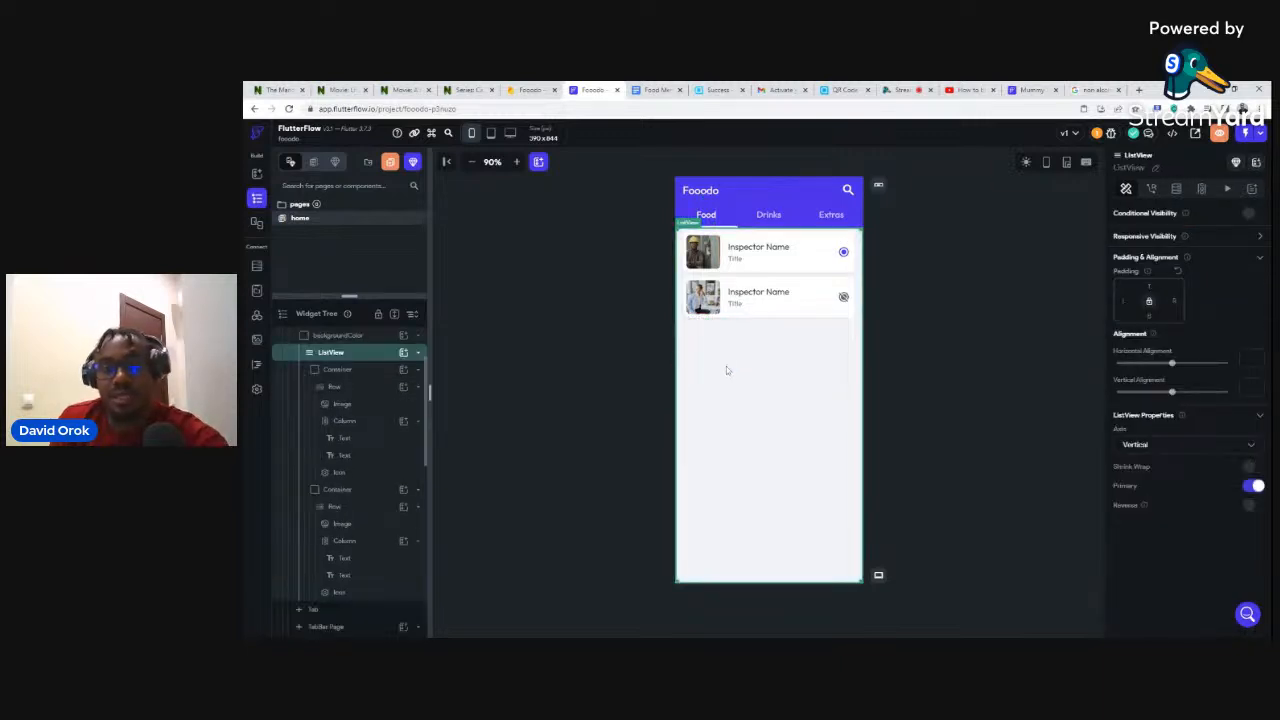
click(688, 321)
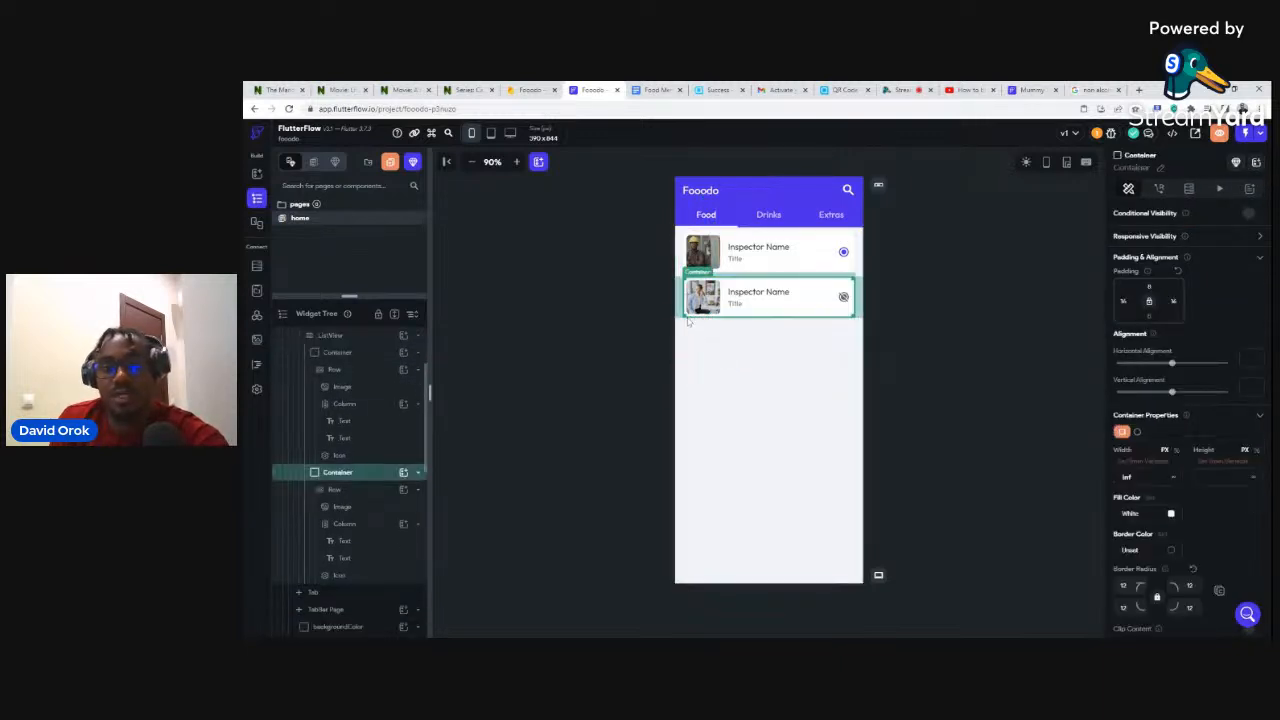
key(Delete)
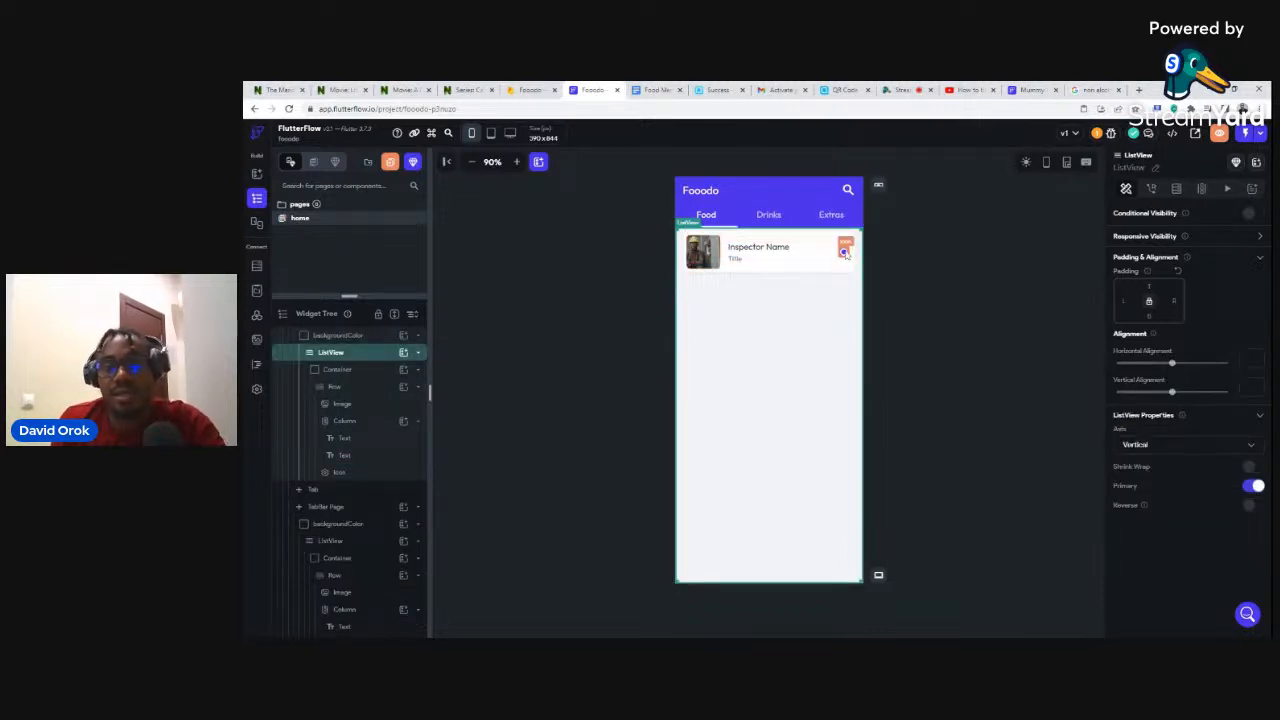
Replace the Food tab item's radio button icon with a right-pointing chevron, searching the icons for "right".
click(845, 252)
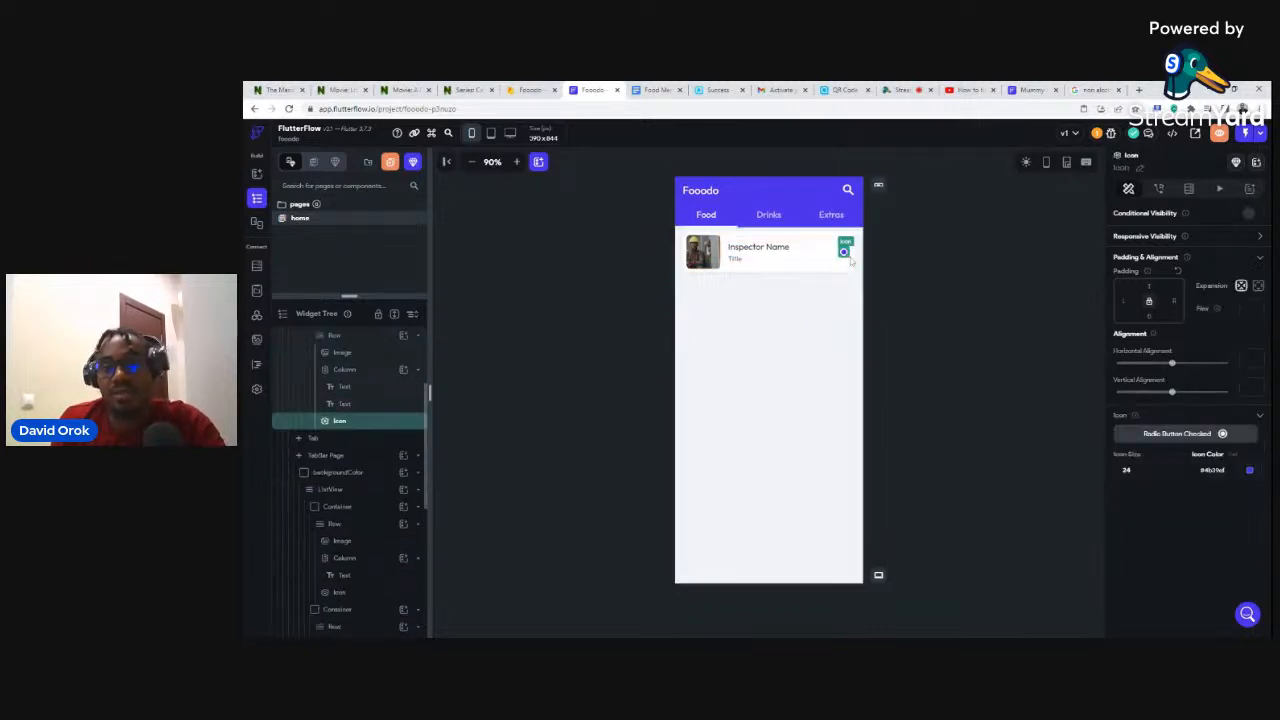
click(1190, 434)
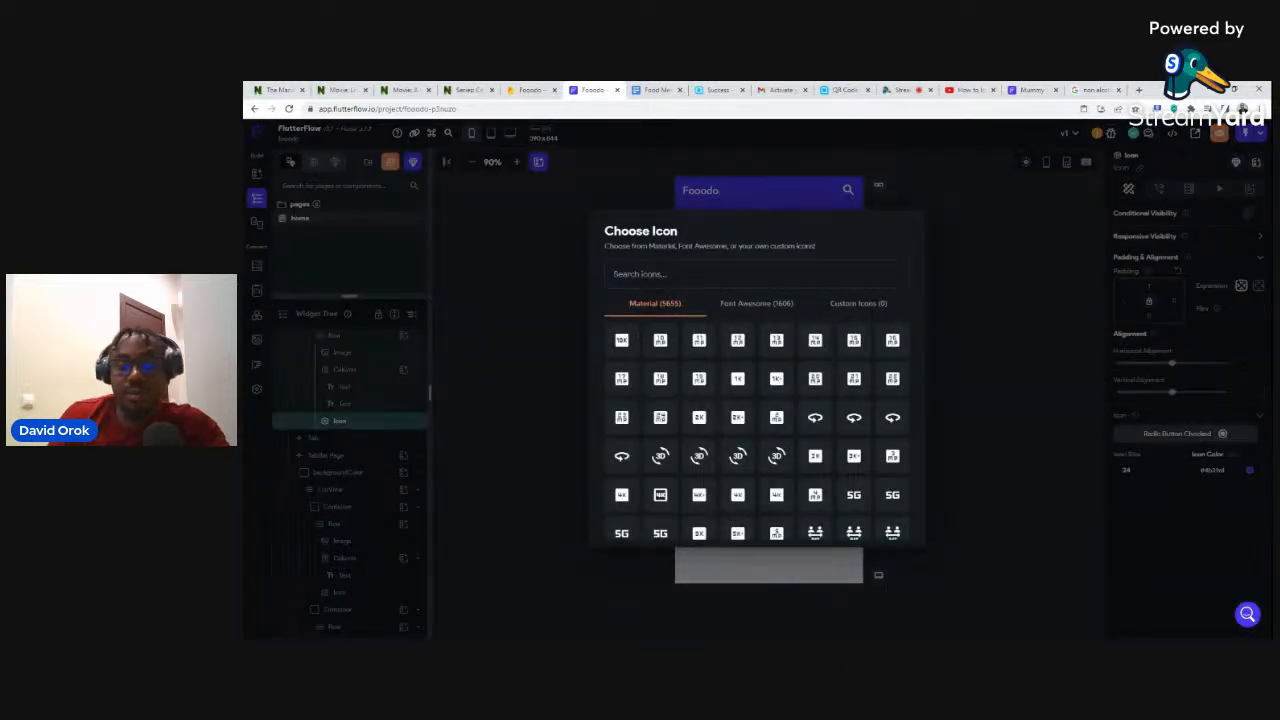
text(right)
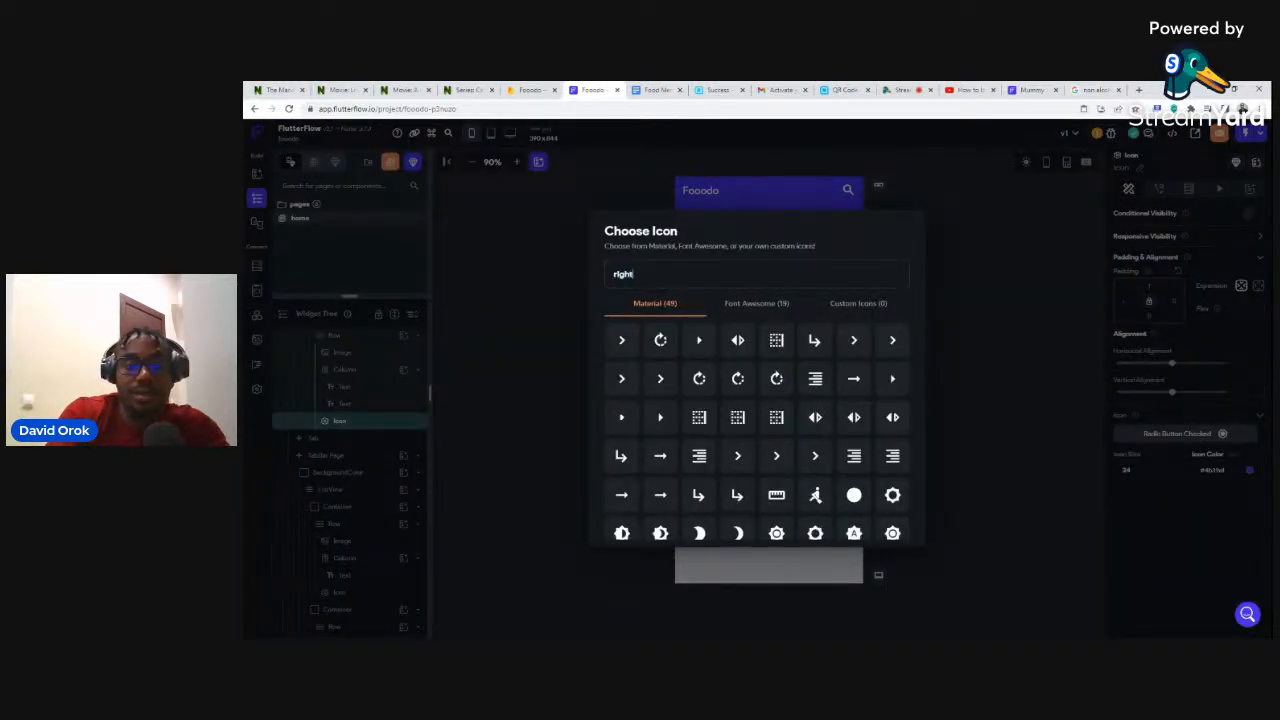
click(738, 457)
click(977, 292)
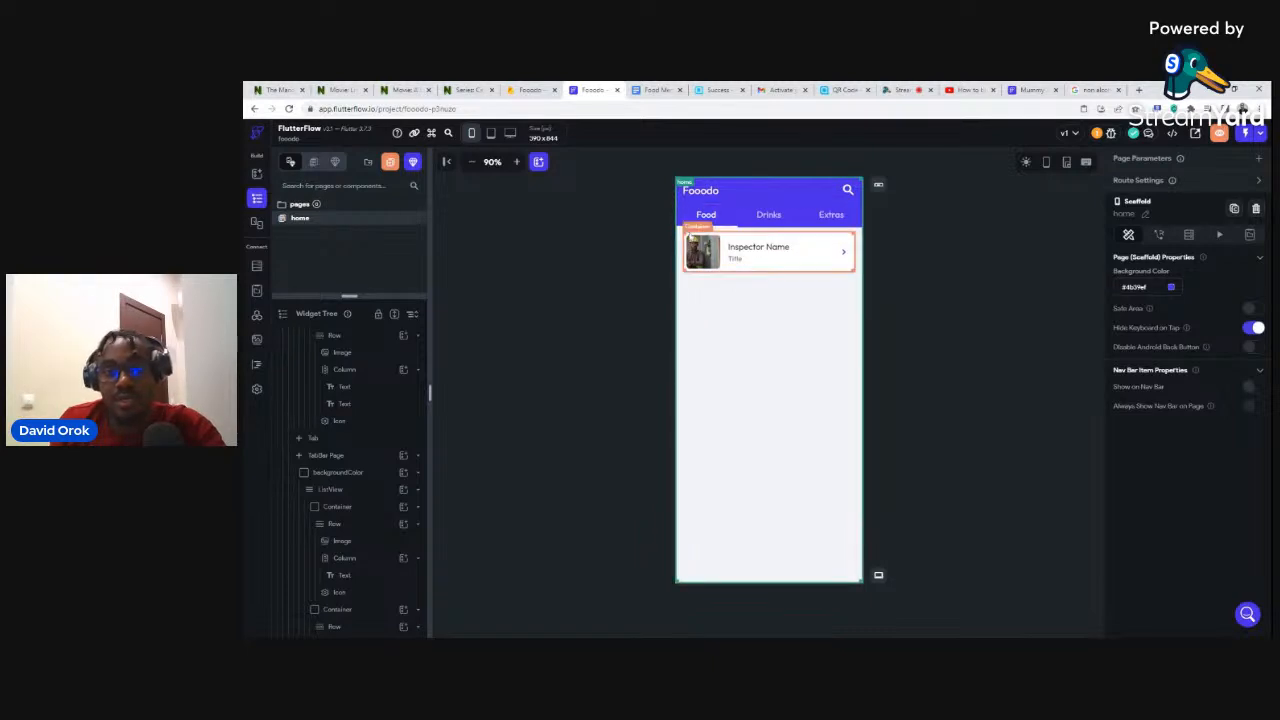
Compare the Drinks tab's items with the Food tab's remaining item and select the Food item's container.
click(780, 258)
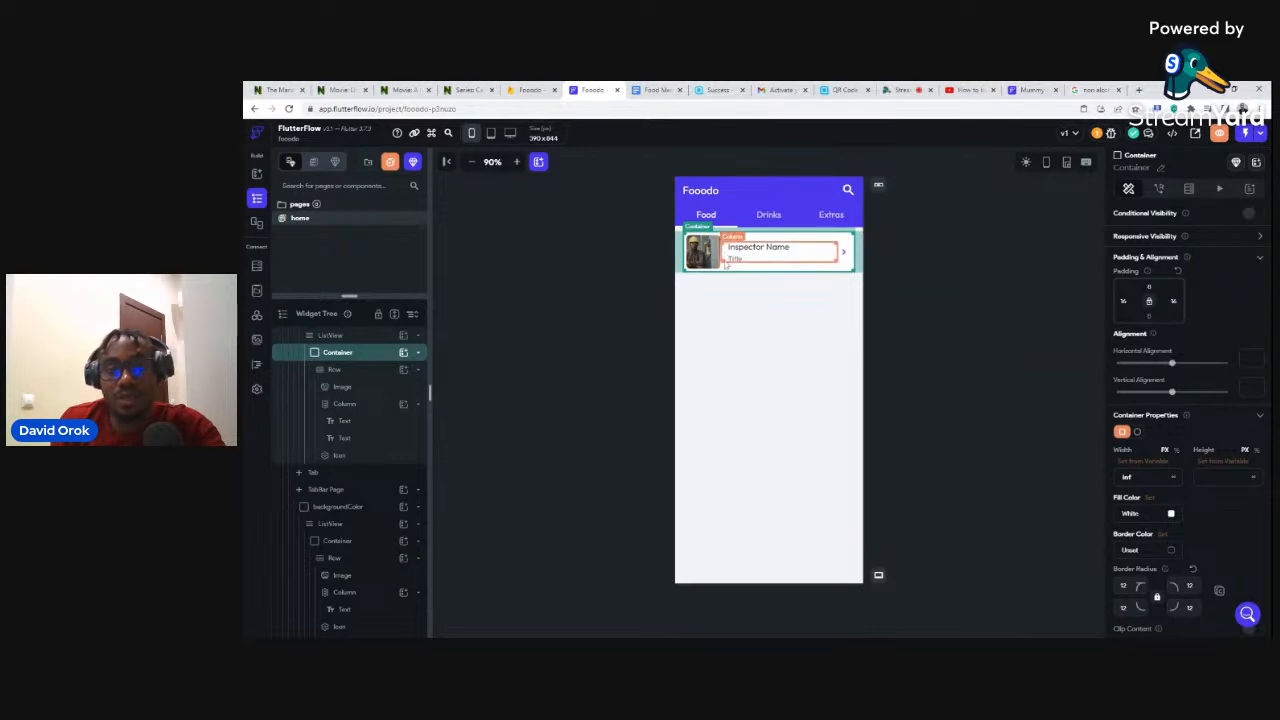
click(767, 213)
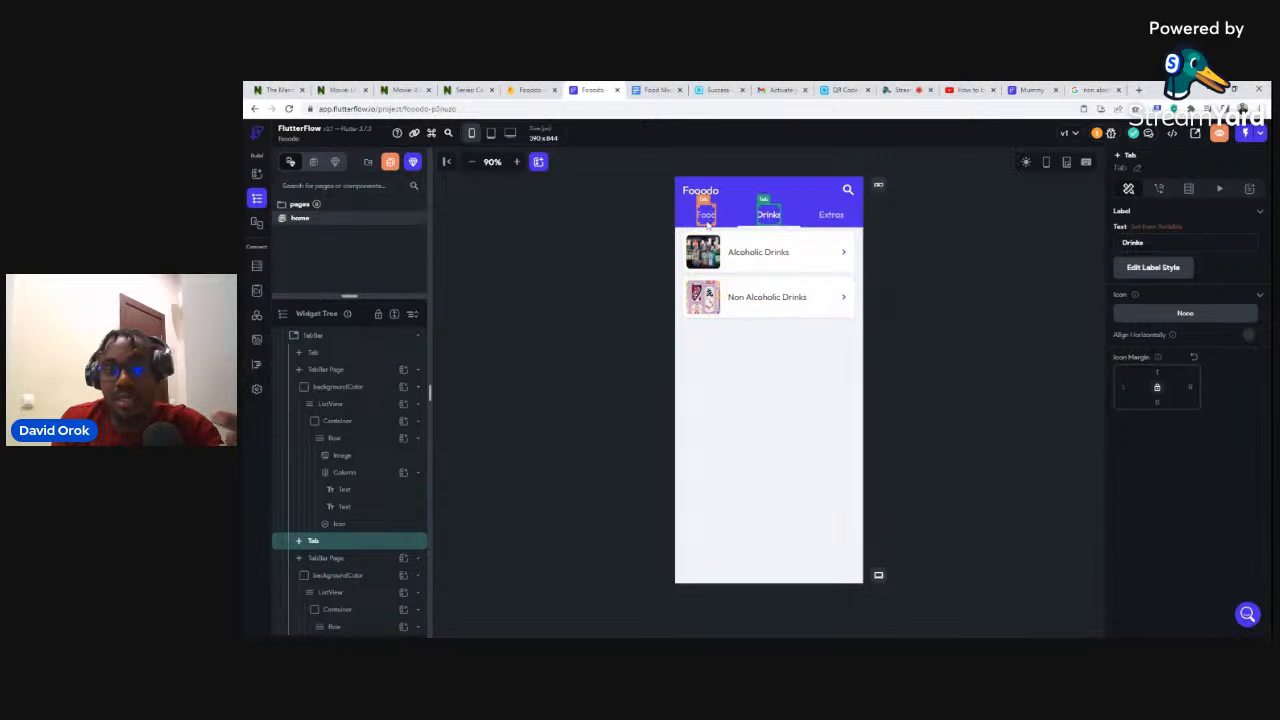
click(704, 222)
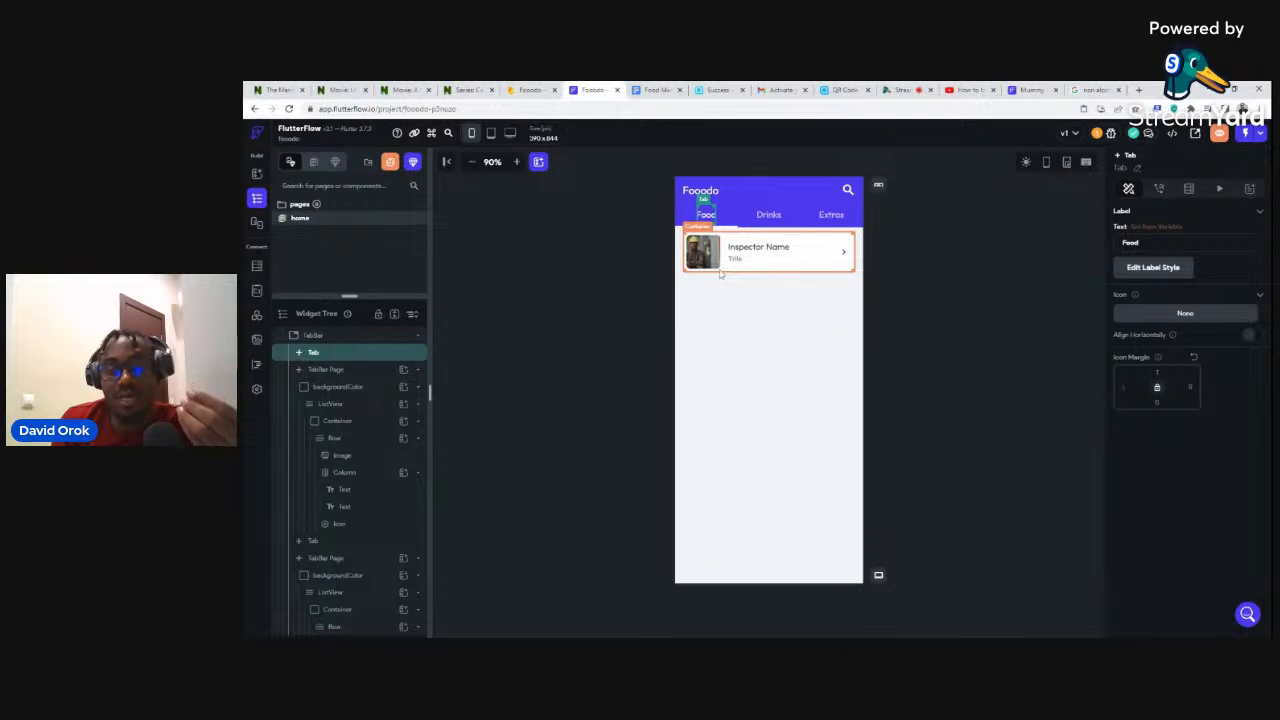
click(720, 272)
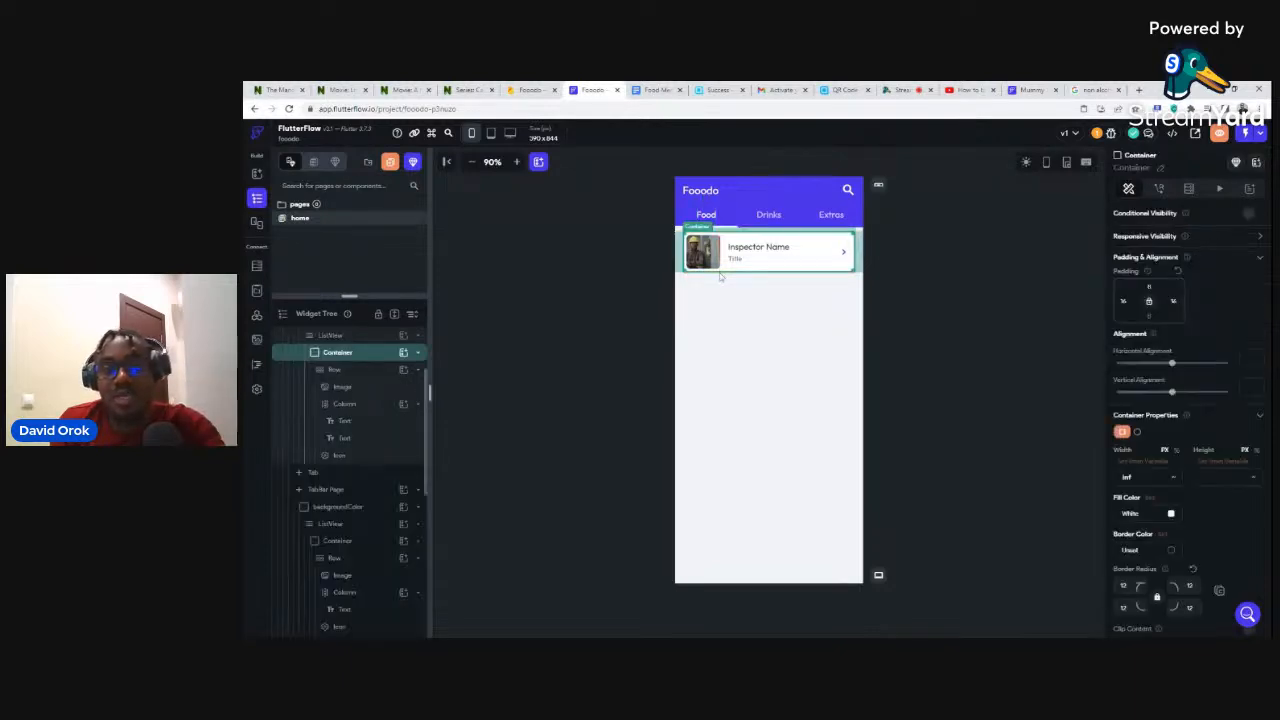
Select the Food tab's ListView, view the food collection's documents in the Firebase console and return to FlutterFlow.
click(678, 280)
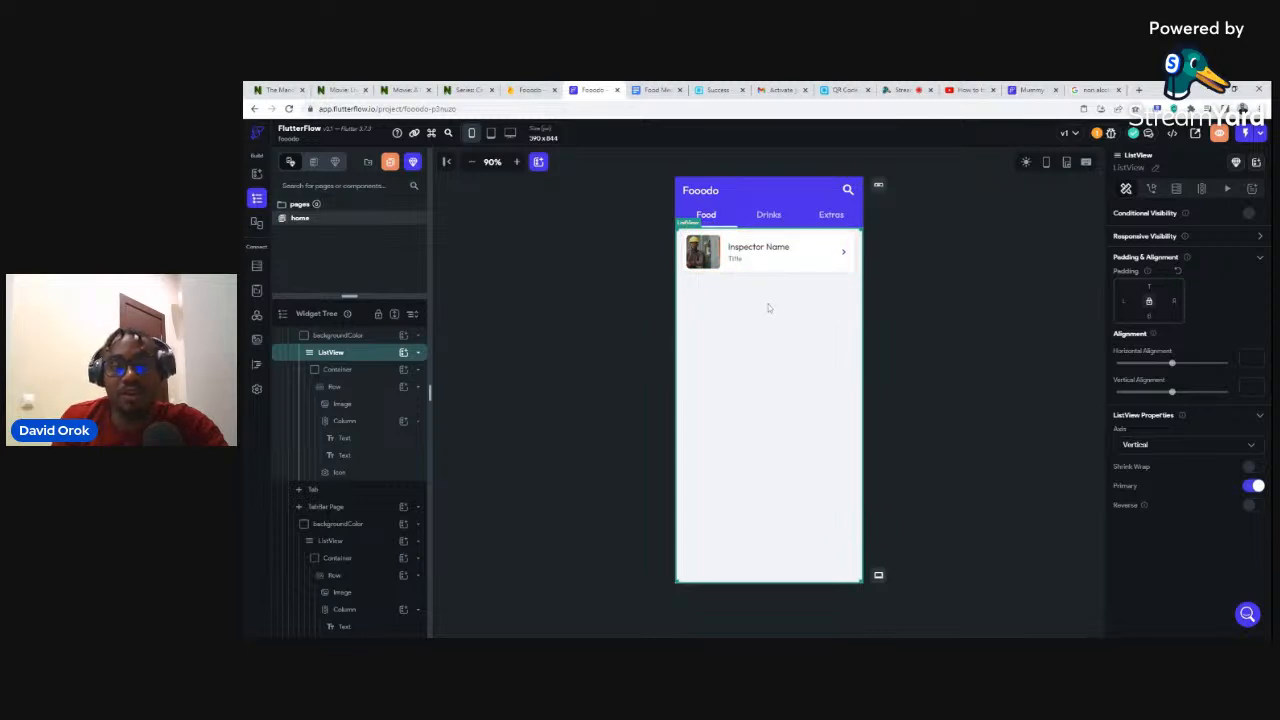
click(528, 90)
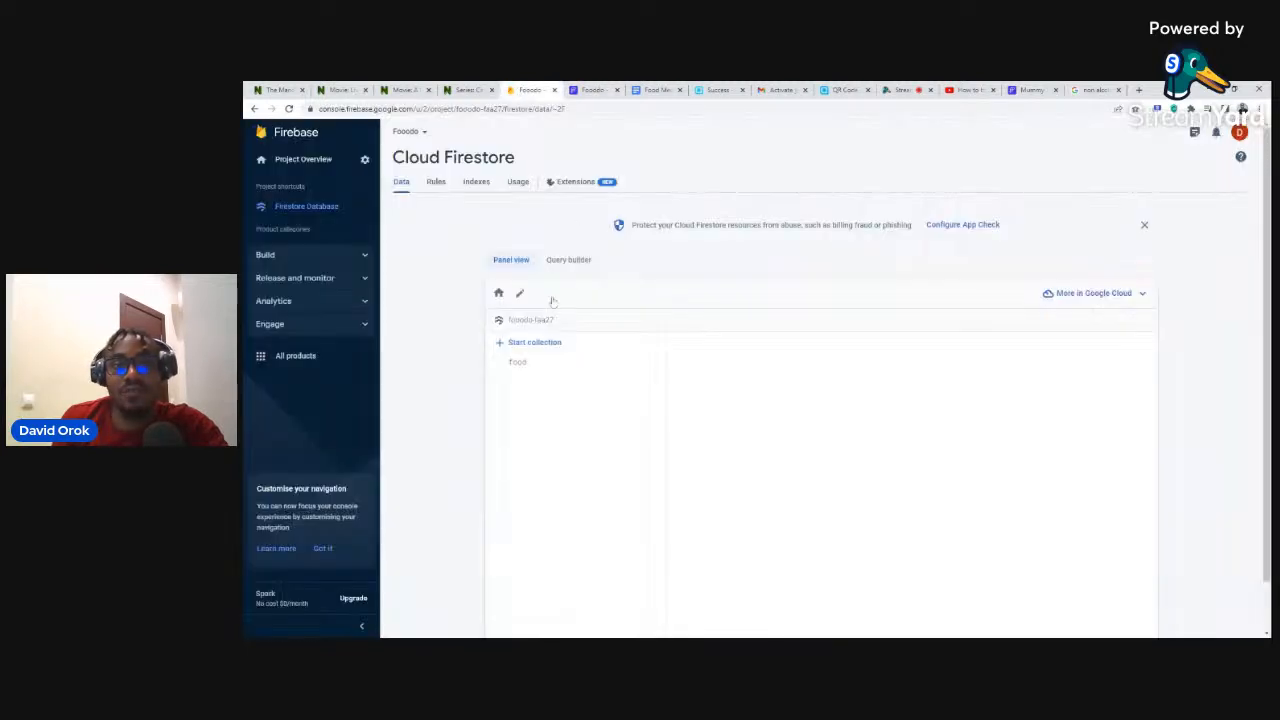
click(518, 365)
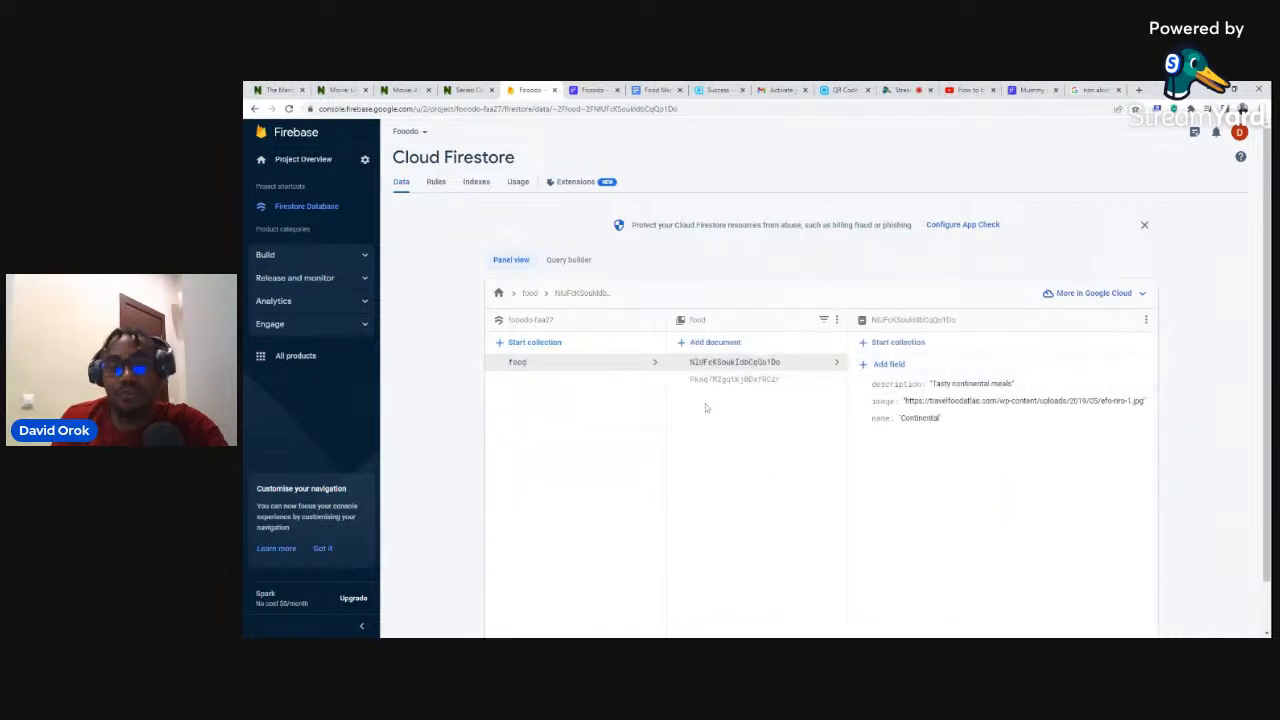
click(585, 92)
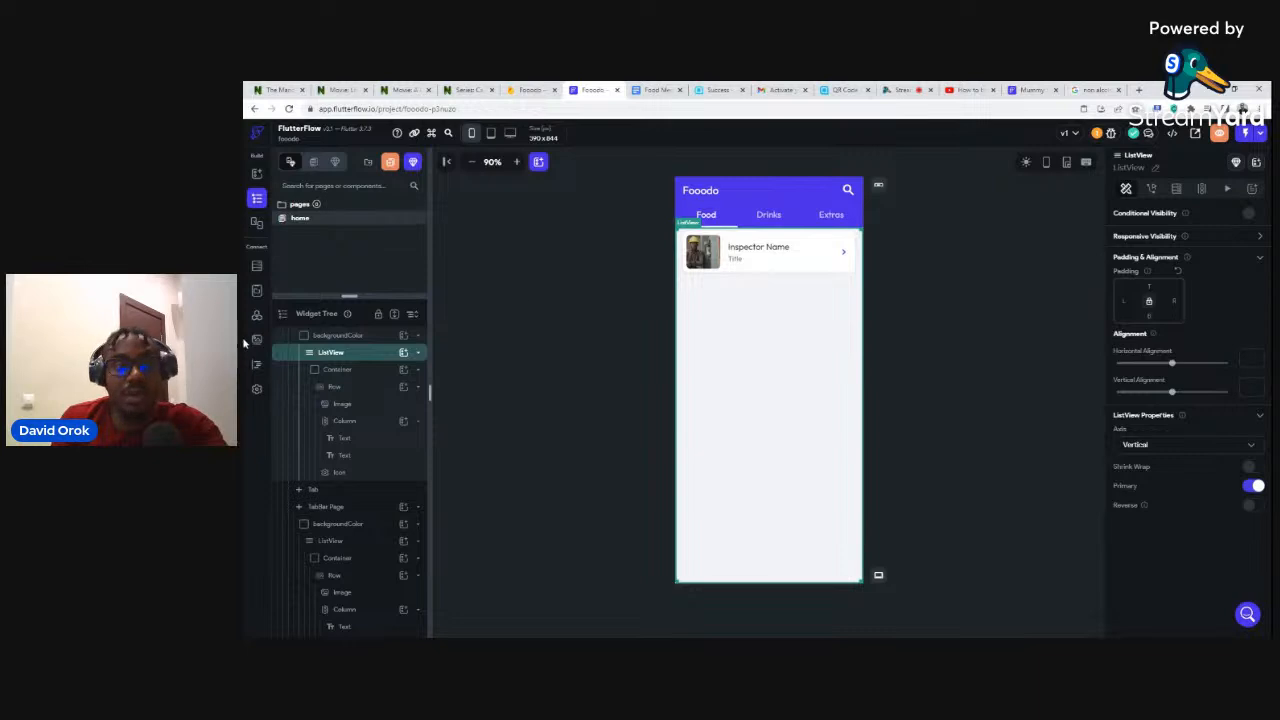
Create a Firestore collection named food, checking the name against the Firebase console, and start its schema from scratch.
click(257, 267)
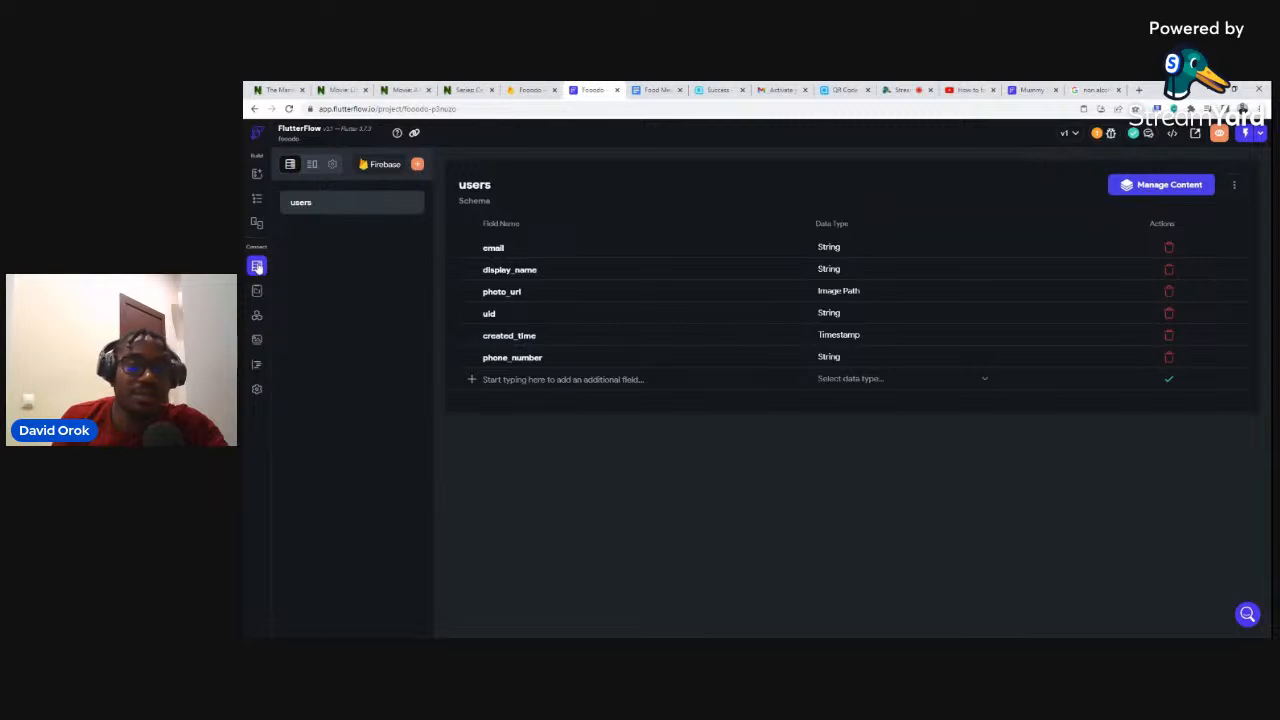
click(257, 223)
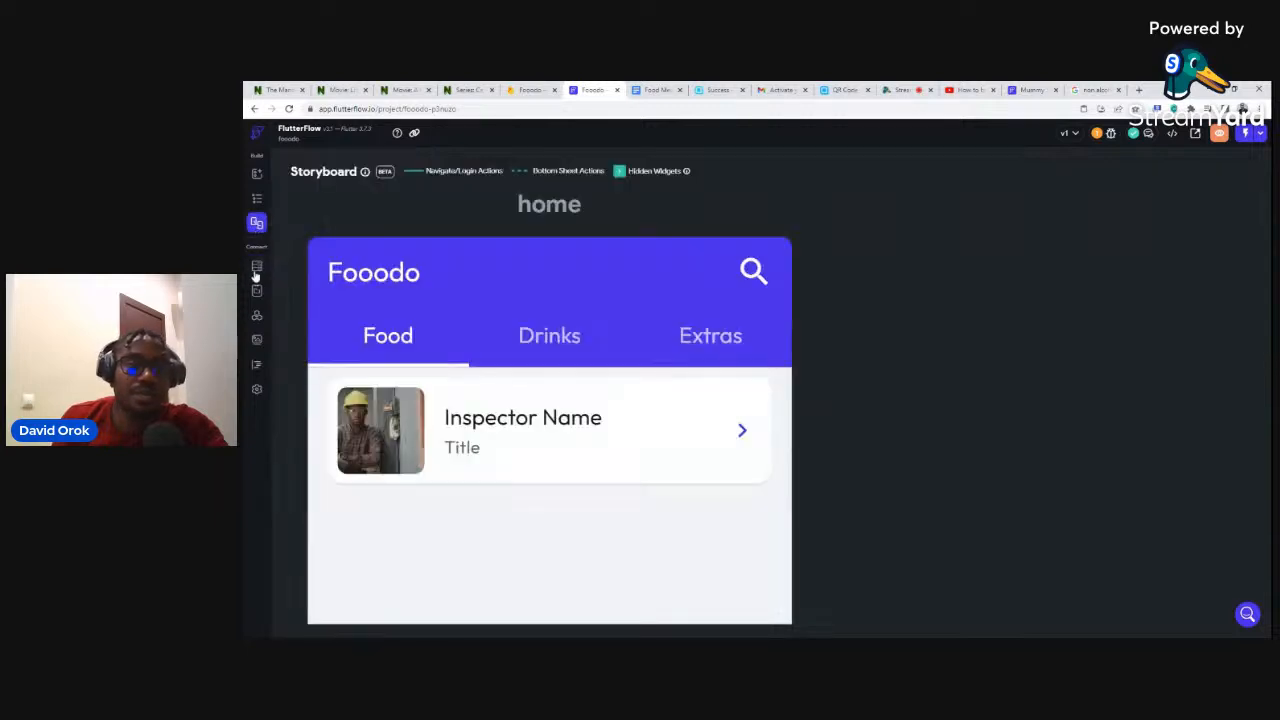
click(256, 267)
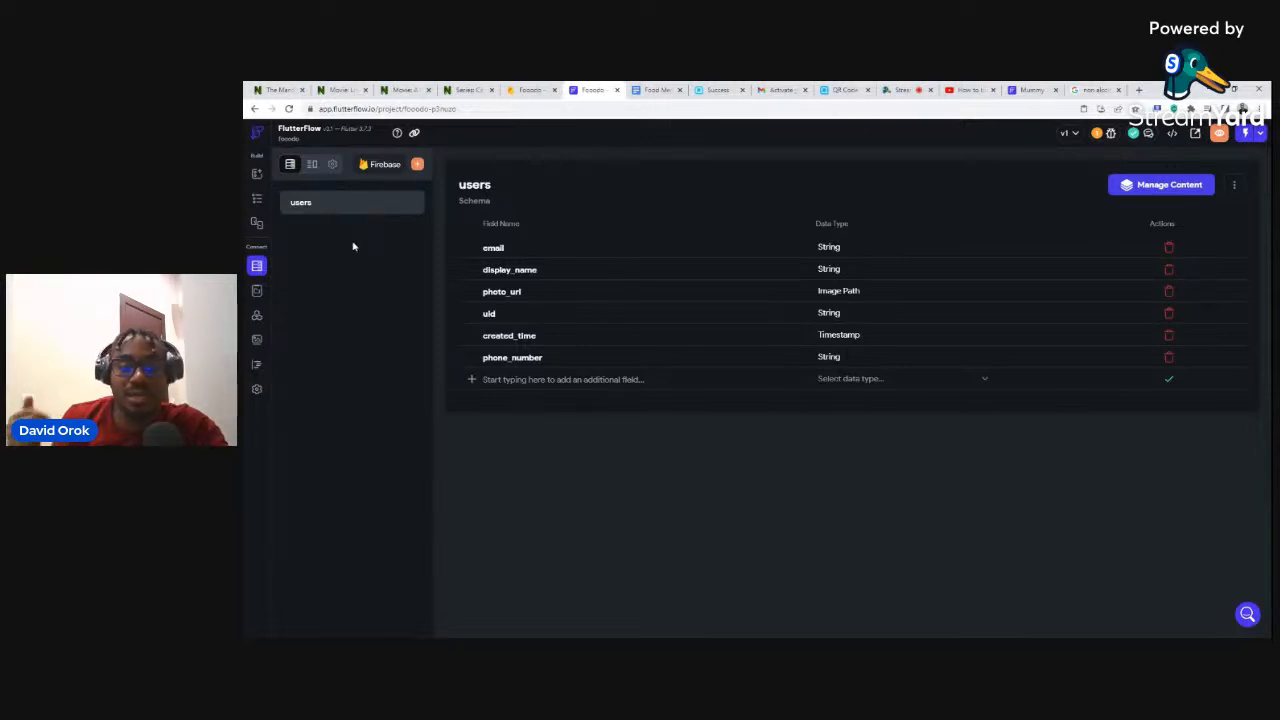
click(418, 165)
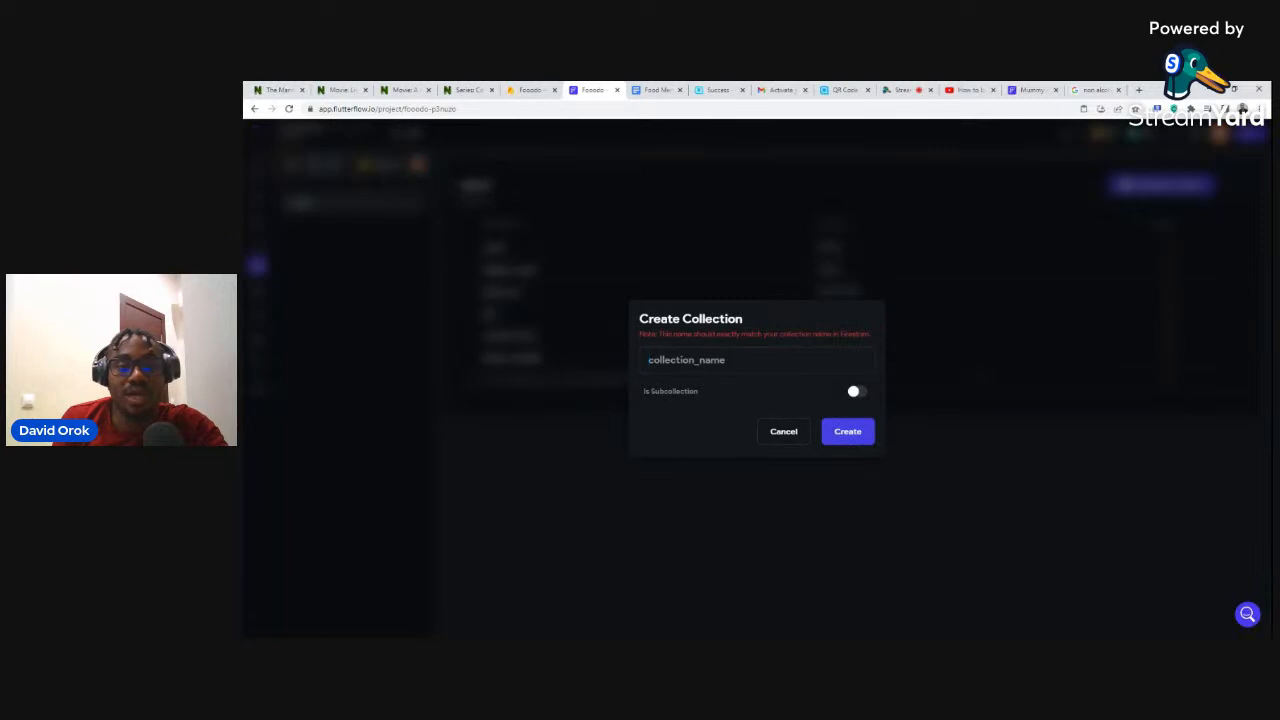
text(food)
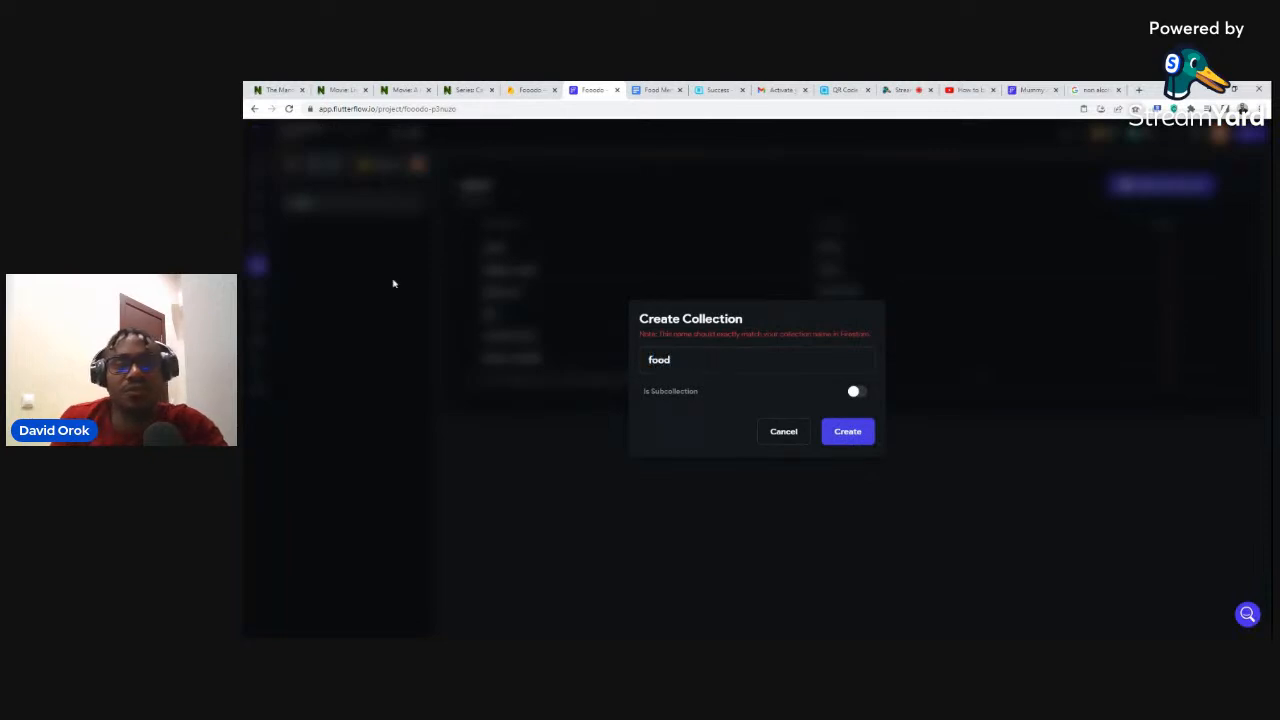
click(530, 90)
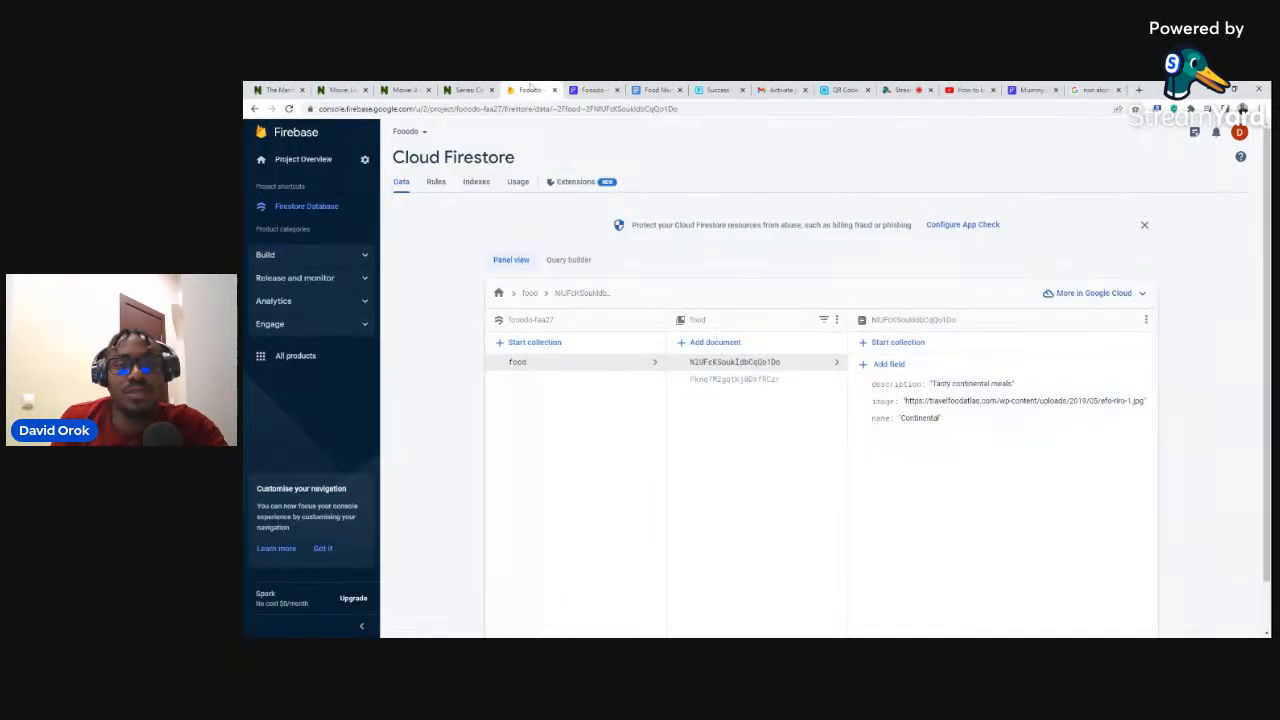
click(593, 90)
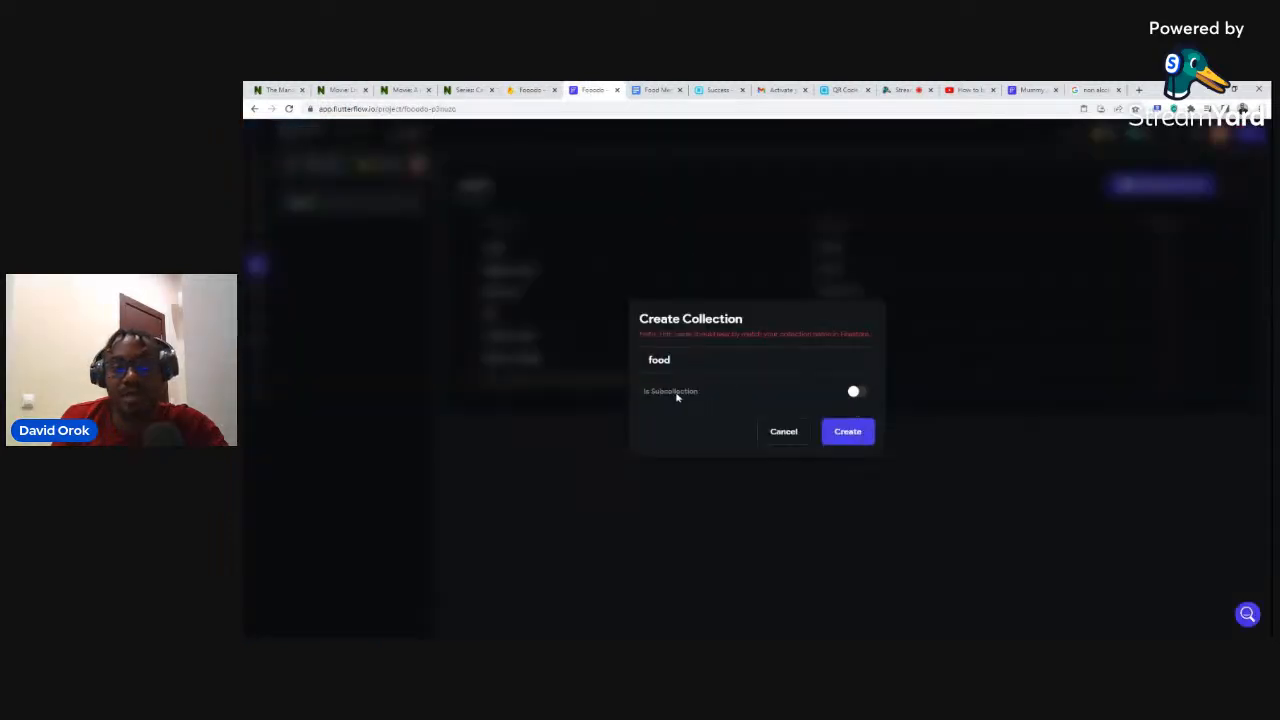
click(847, 433)
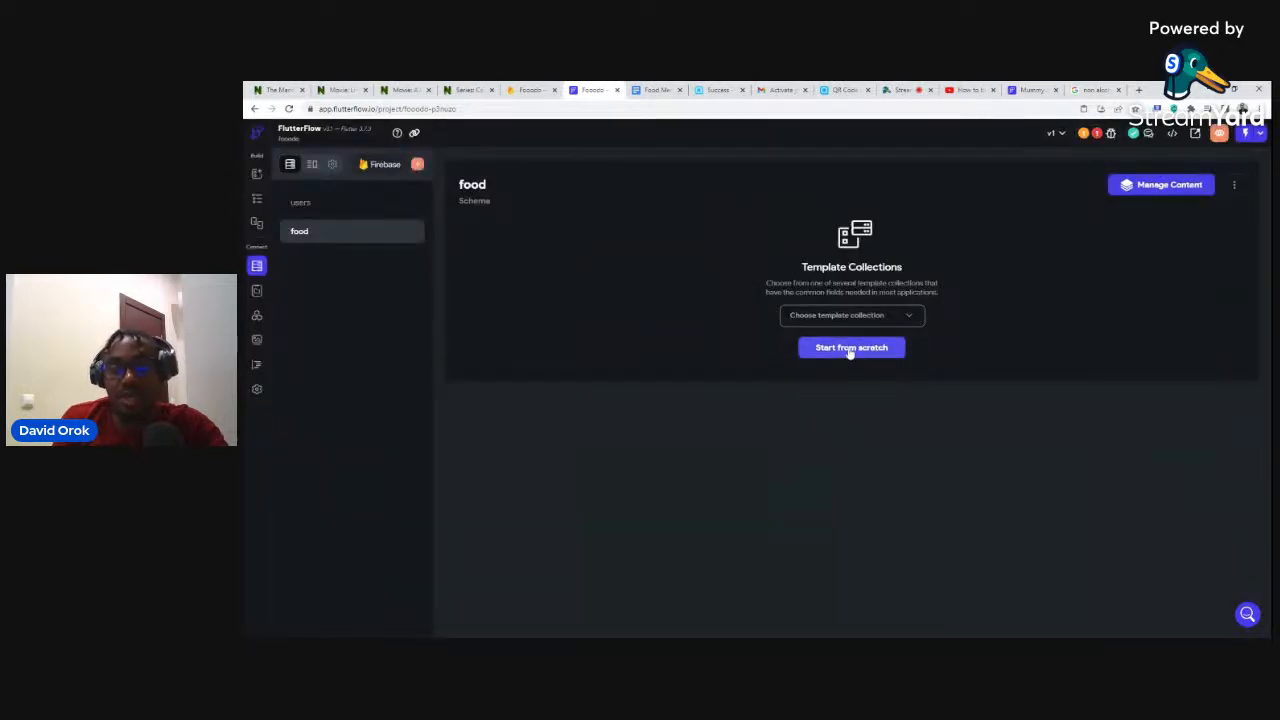
click(849, 350)
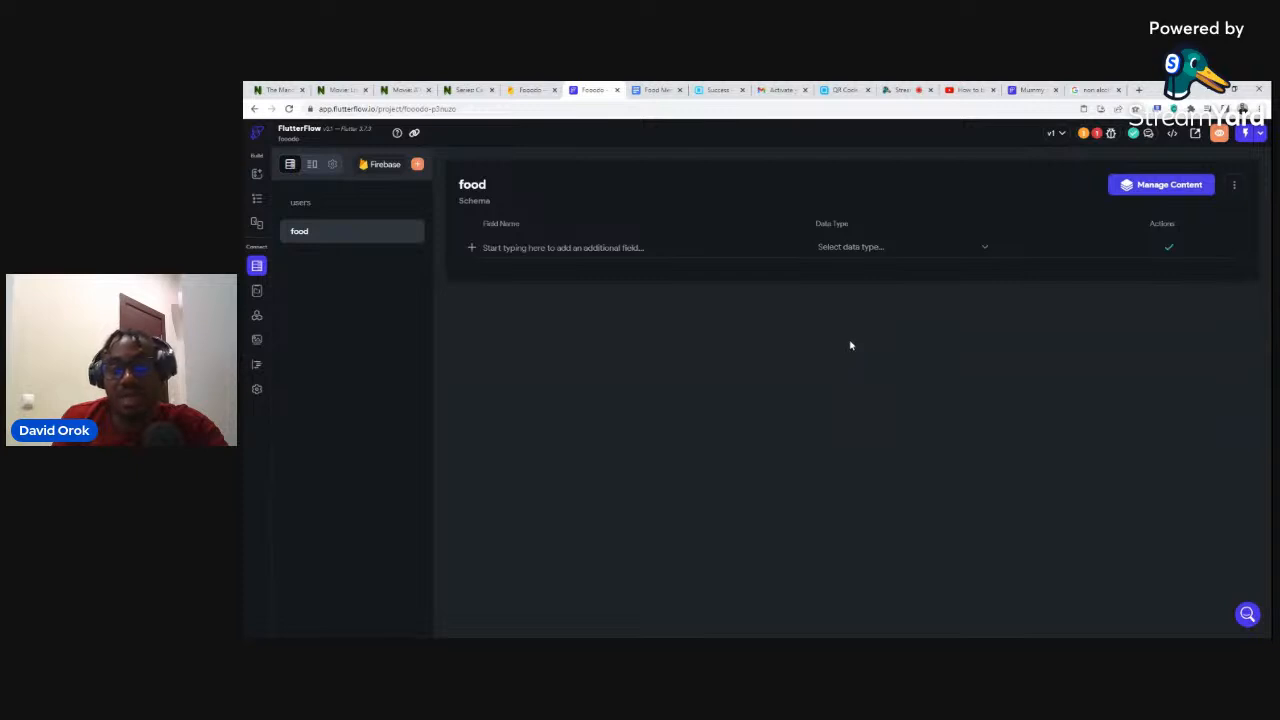
Add an image field of type Image Path to the food schema, checking the fields against the Firebase console.
click(563, 247)
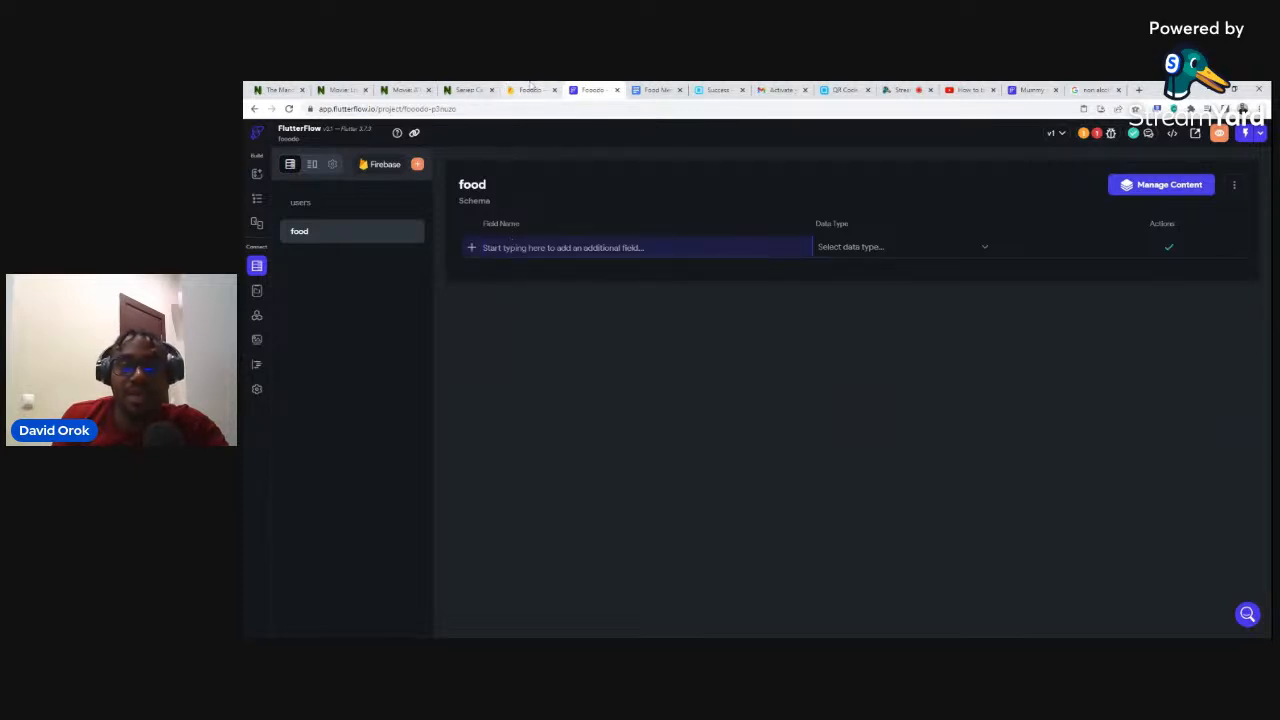
click(530, 89)
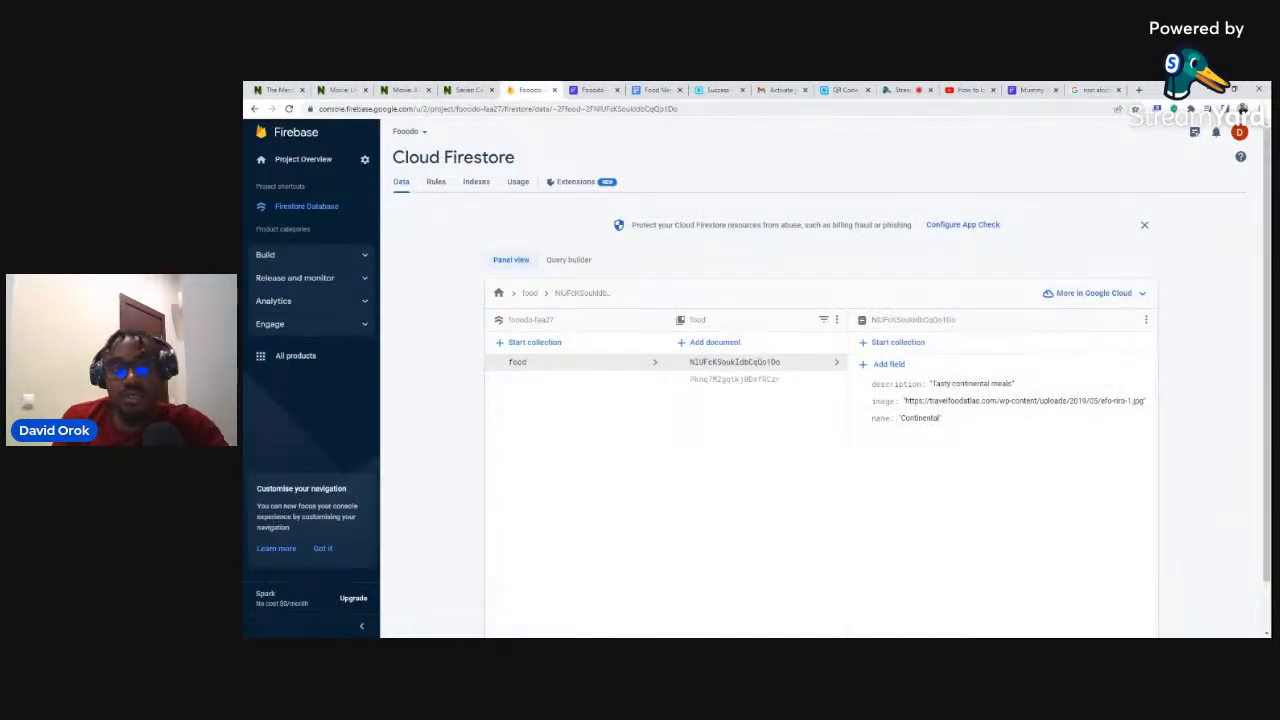
click(587, 88)
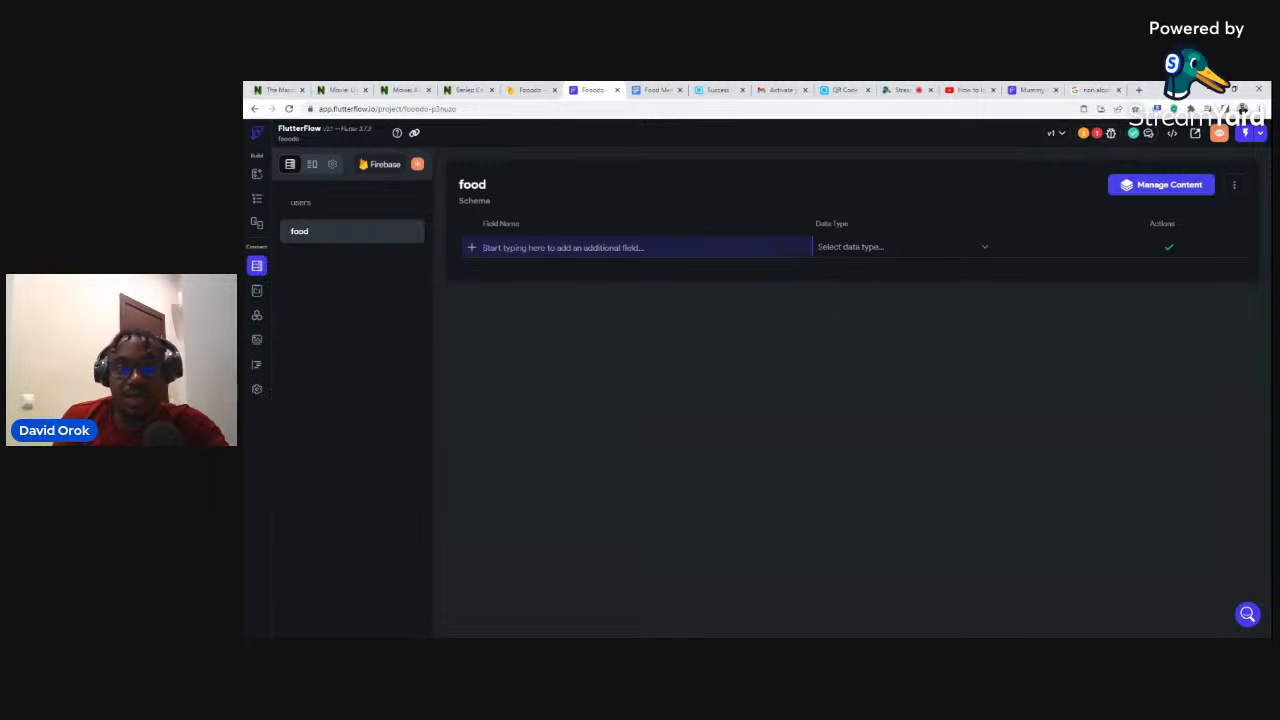
text(image)
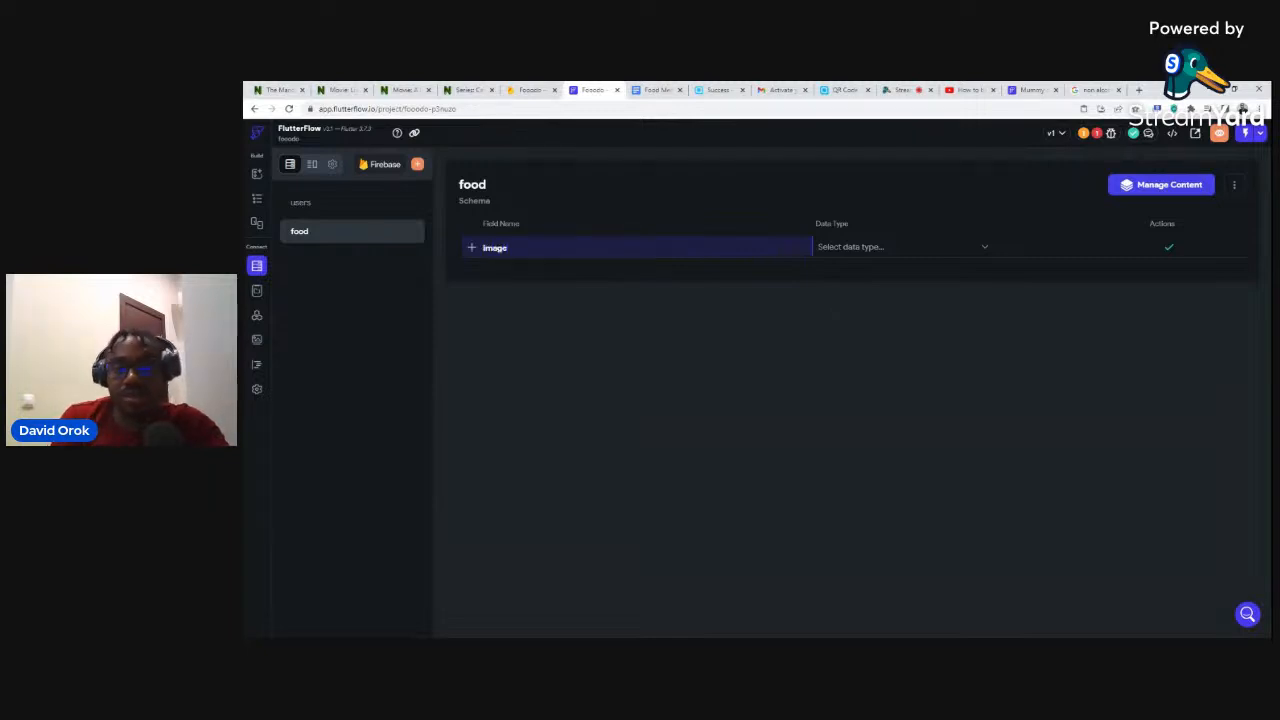
click(848, 248)
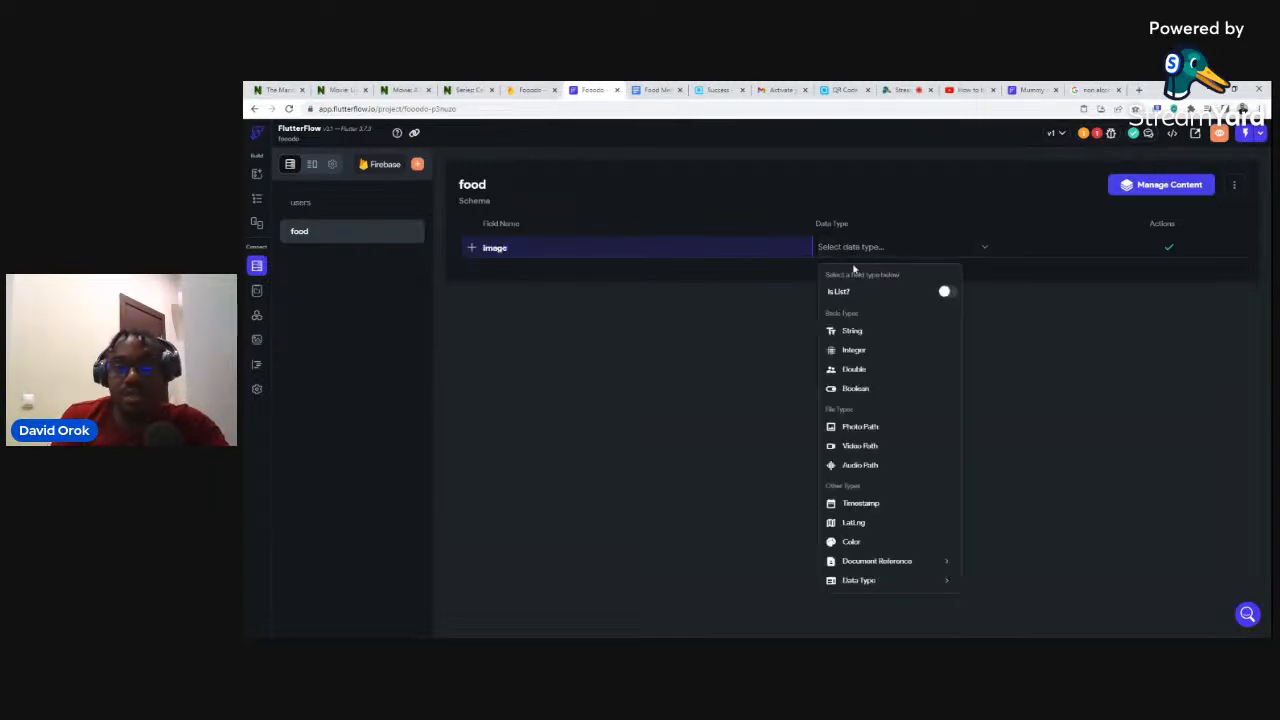
click(860, 430)
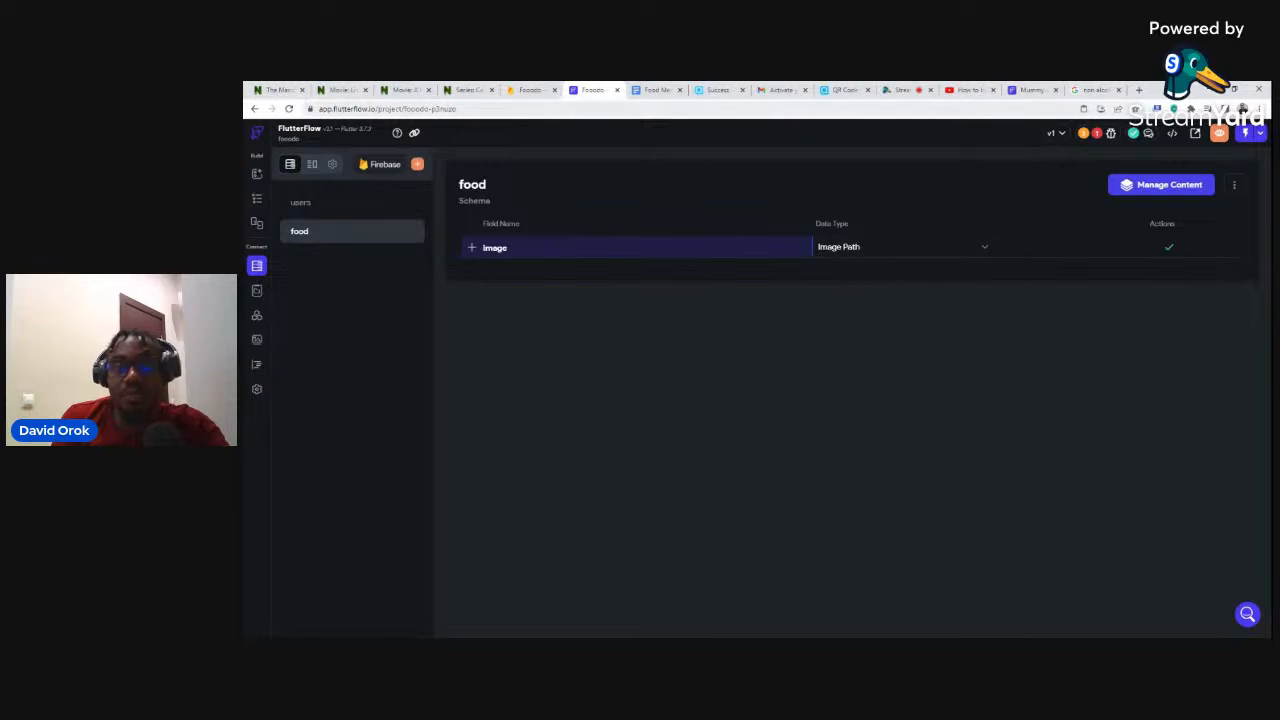
click(530, 90)
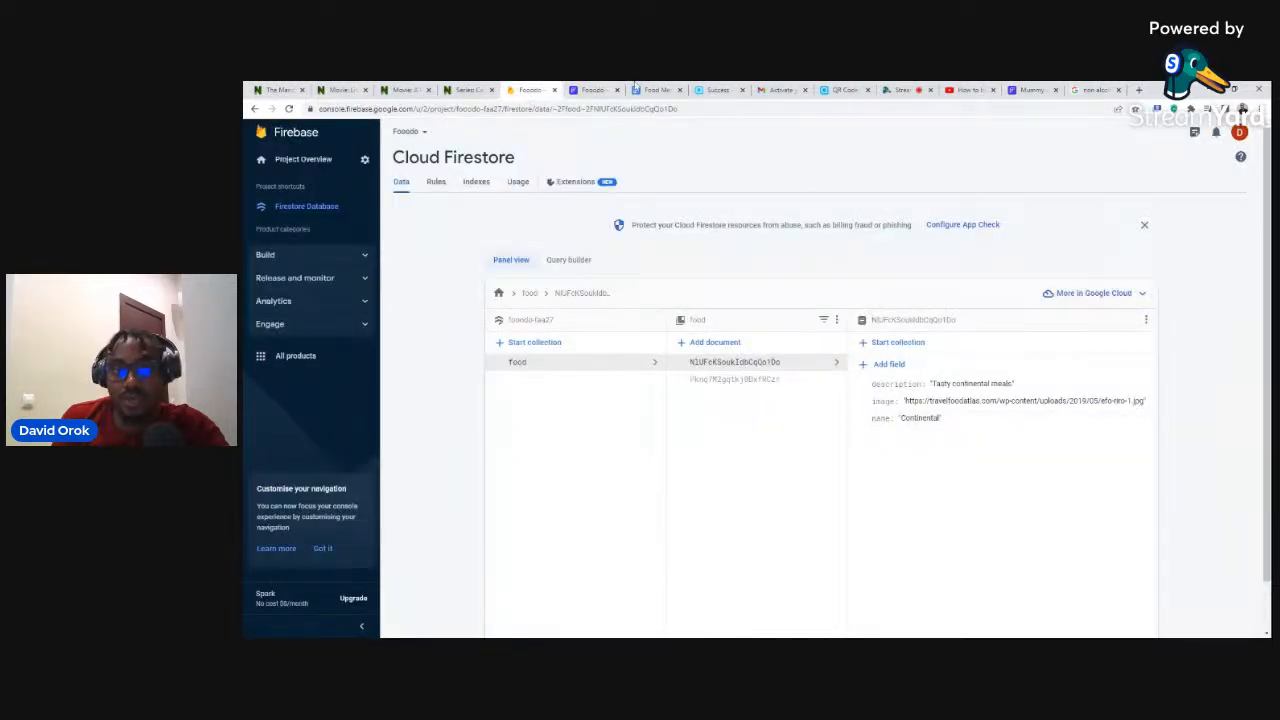
click(593, 90)
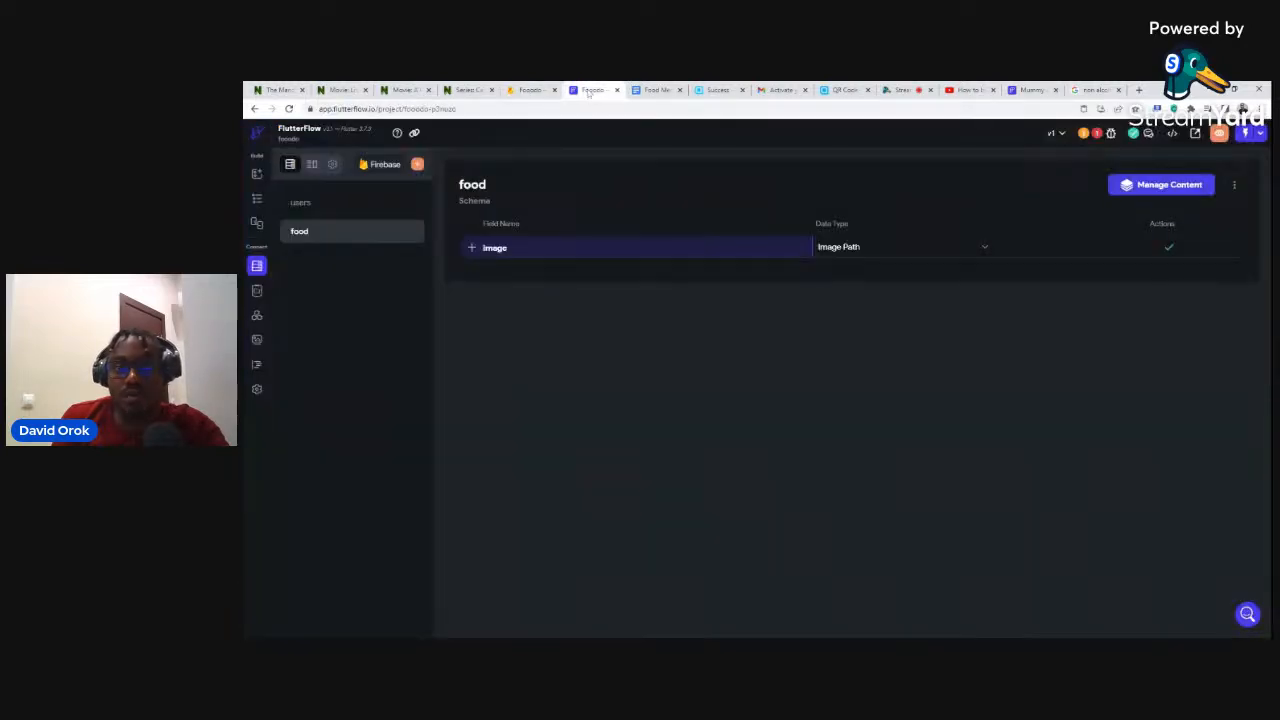
click(831, 250)
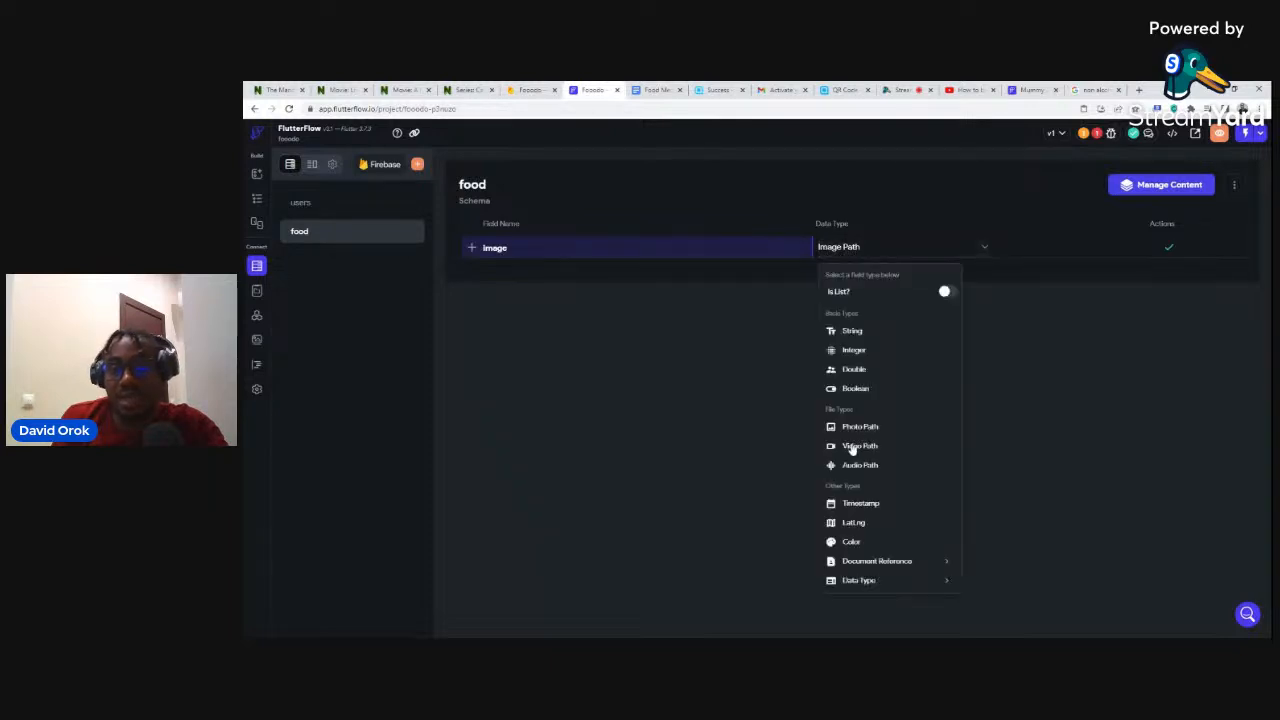
click(846, 248)
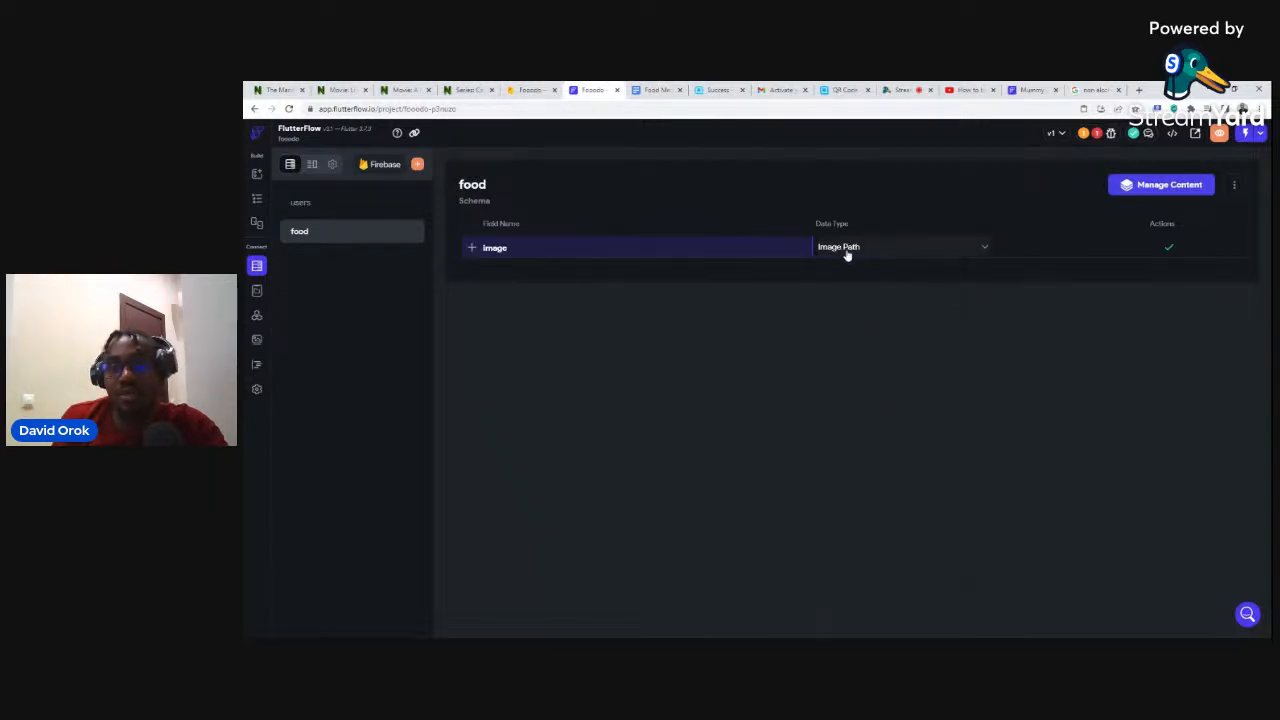
click(1168, 247)
Add a description field of type String to the food schema.
click(521, 268)
text(description)
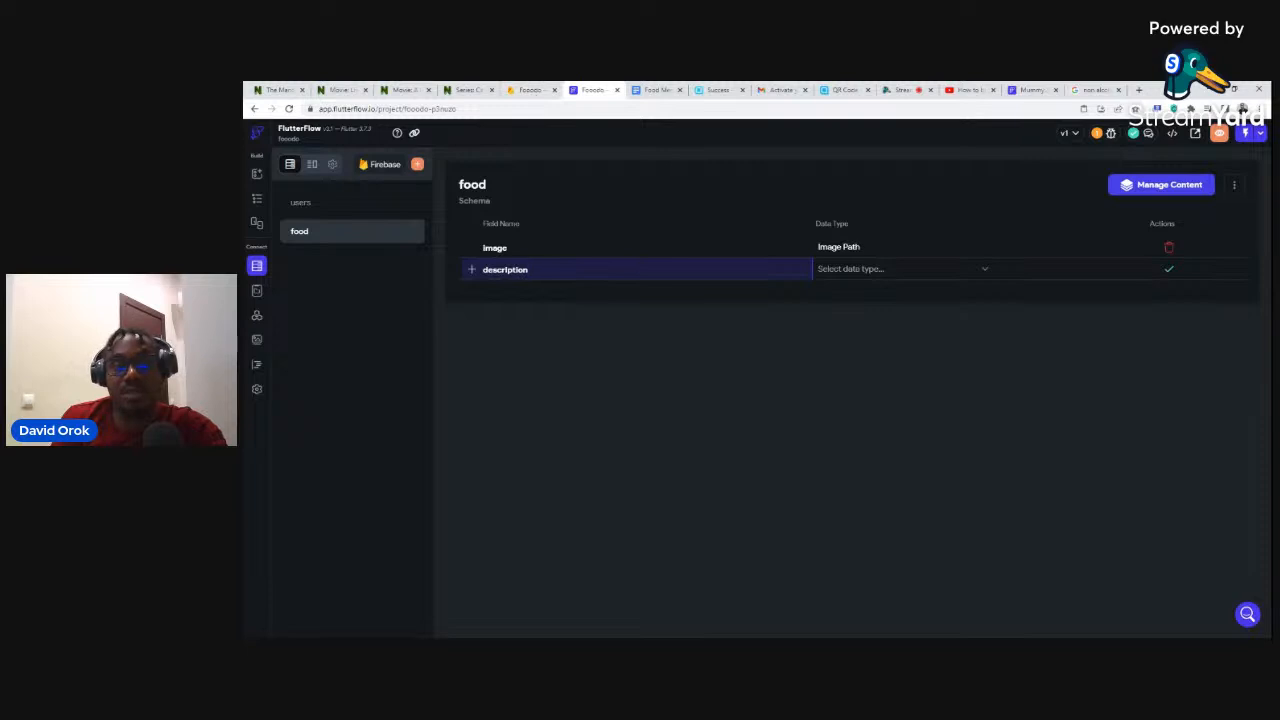
click(872, 270)
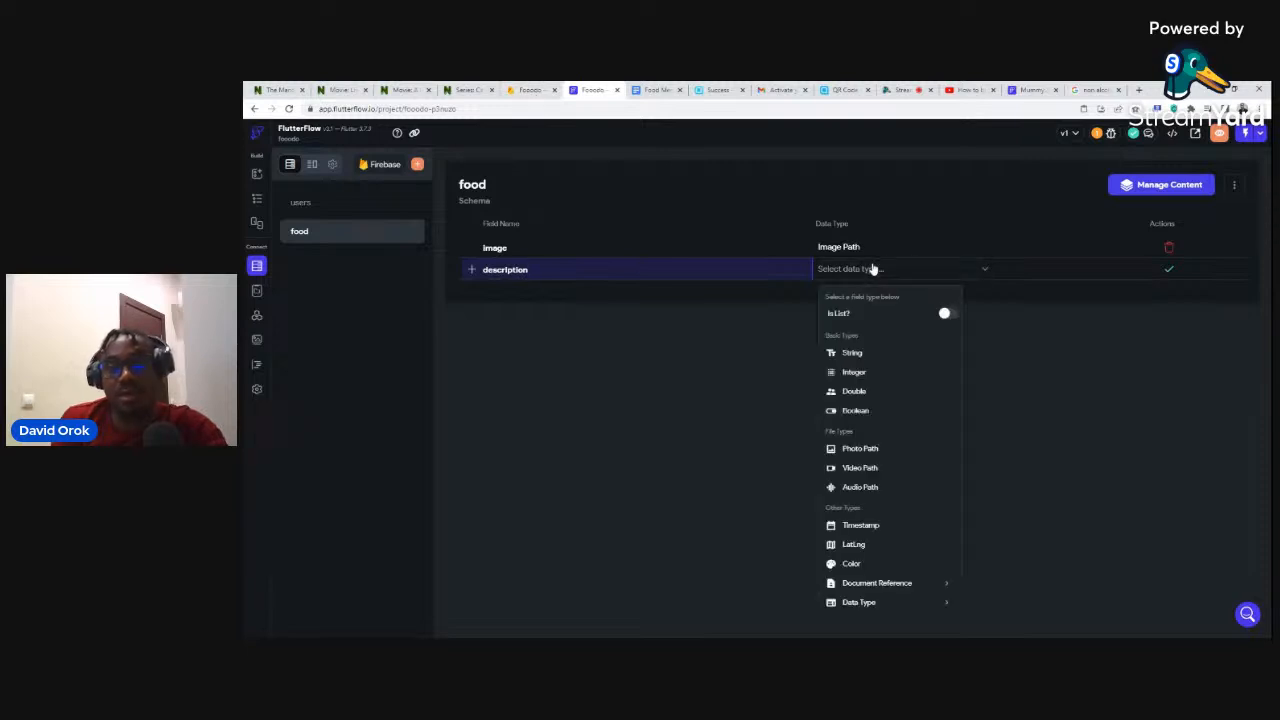
click(851, 355)
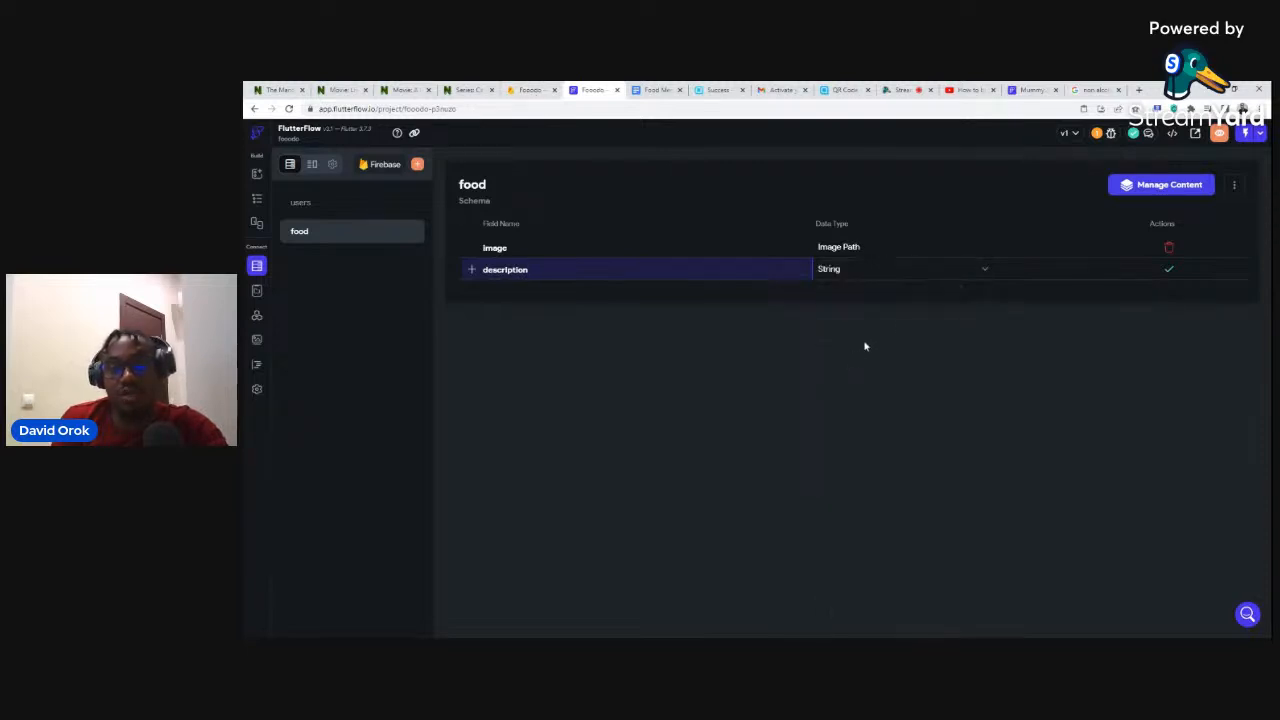
click(1171, 270)
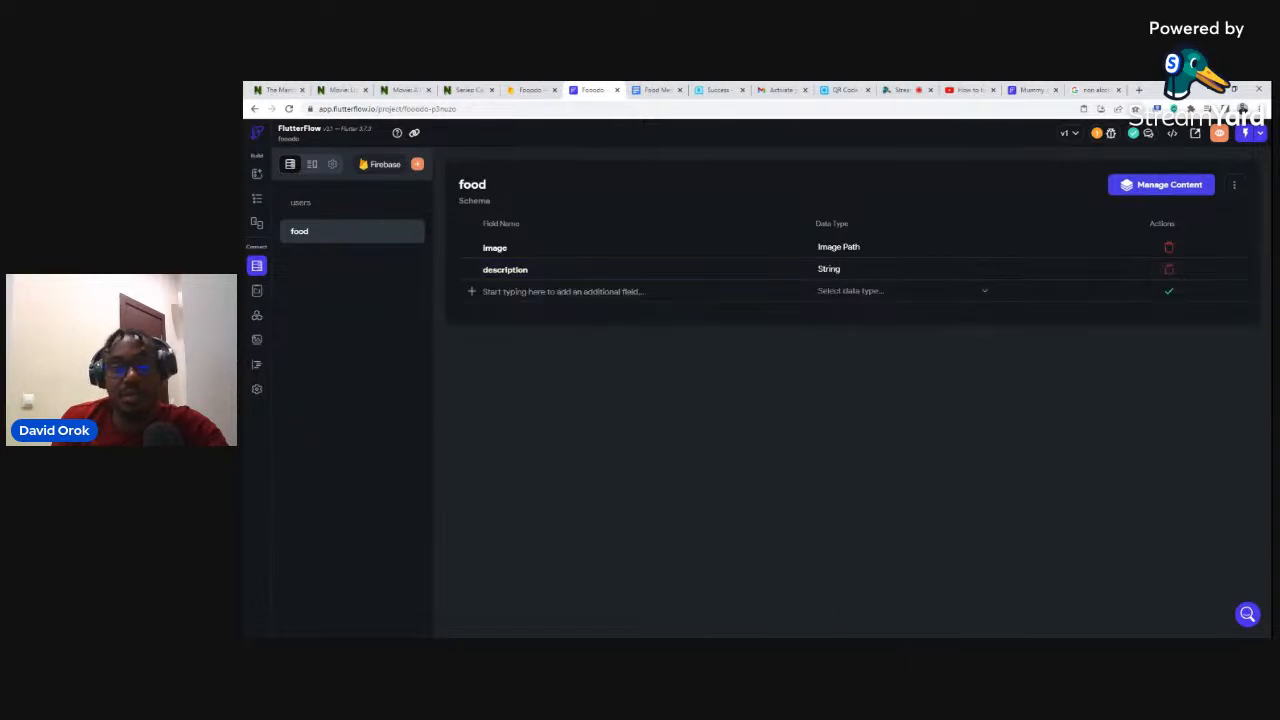
Add a name field of type String to the food schema.
click(563, 291)
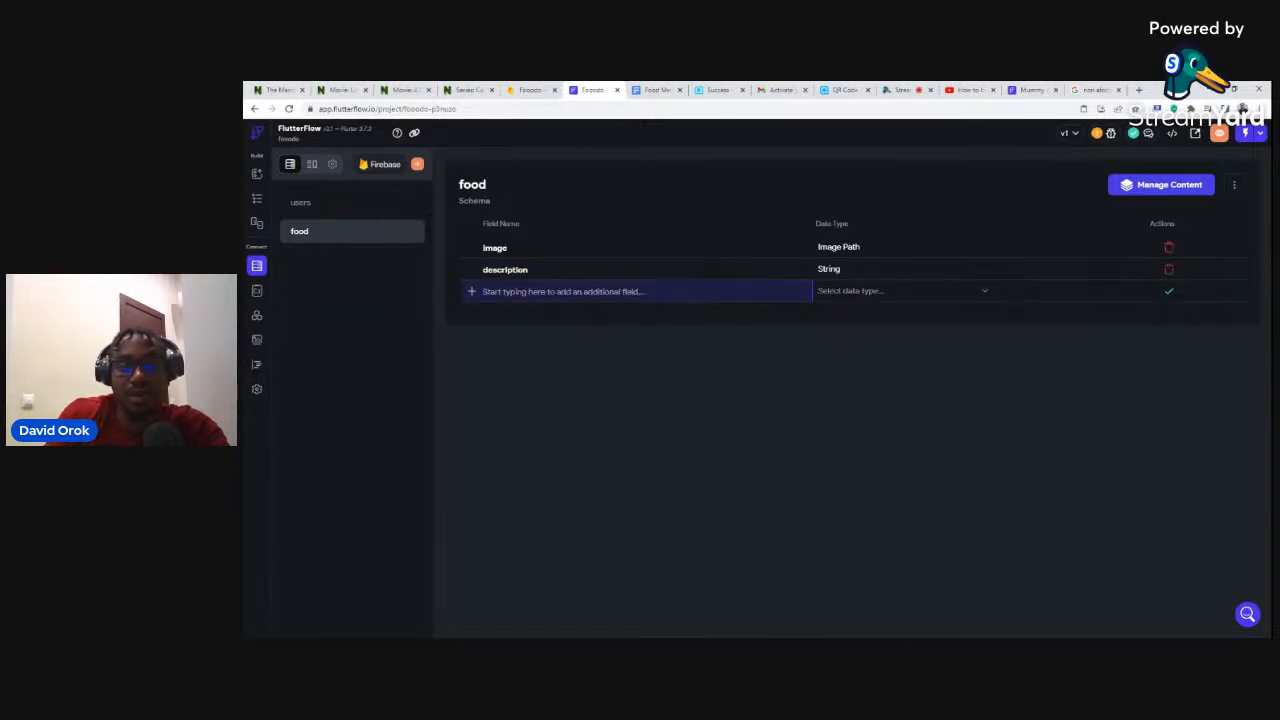
text(name)
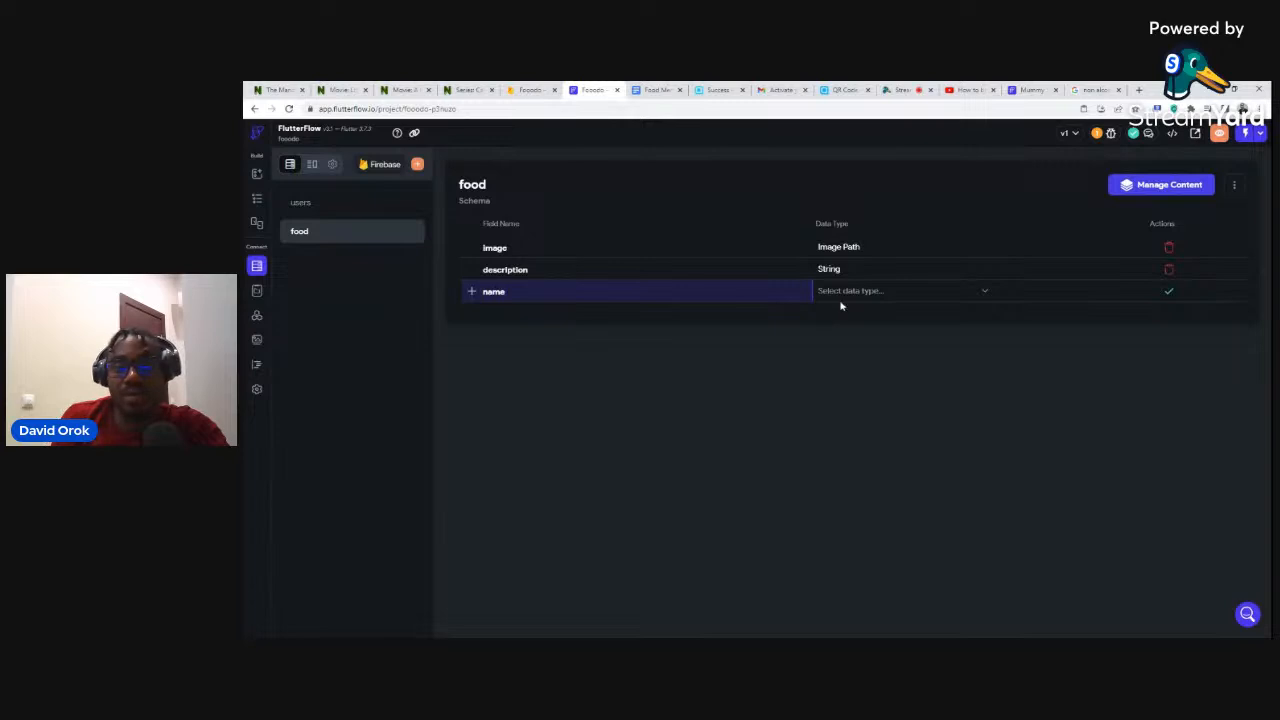
click(840, 292)
click(847, 375)
click(1167, 293)
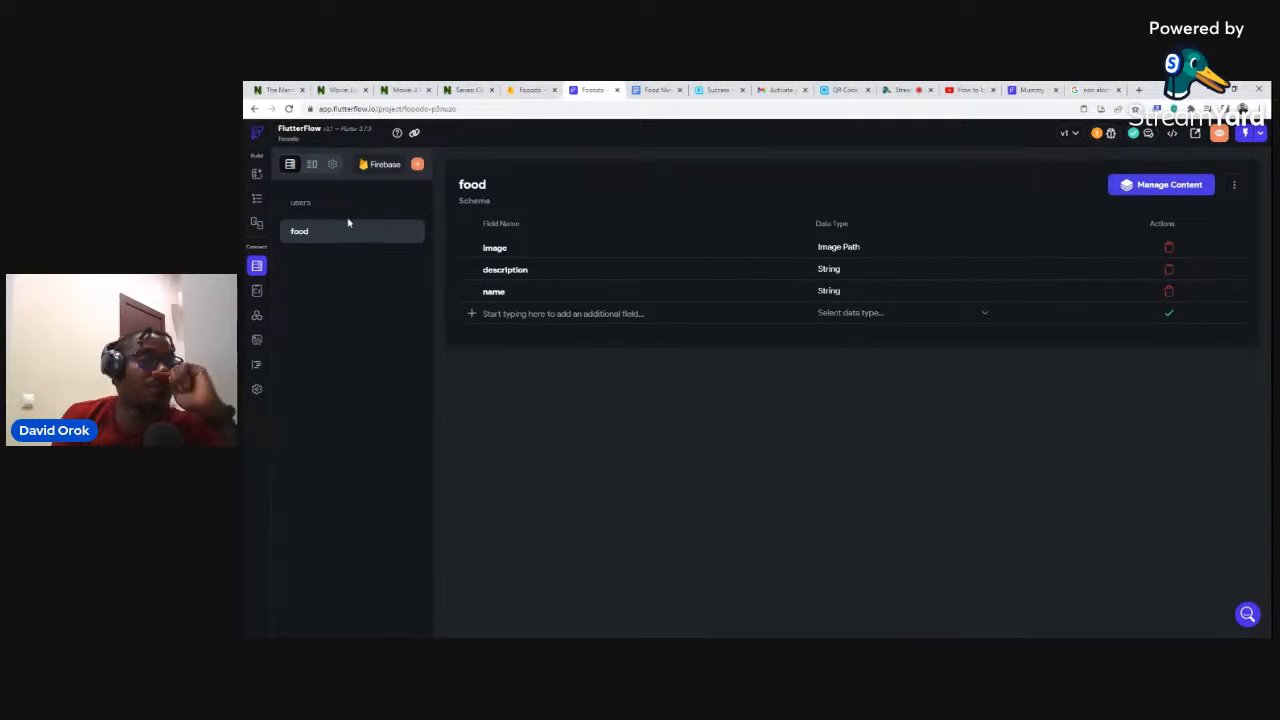
Create a dishes subcollection under the food collection, checking the Firebase console first, and start its schema from scratch.
click(528, 89)
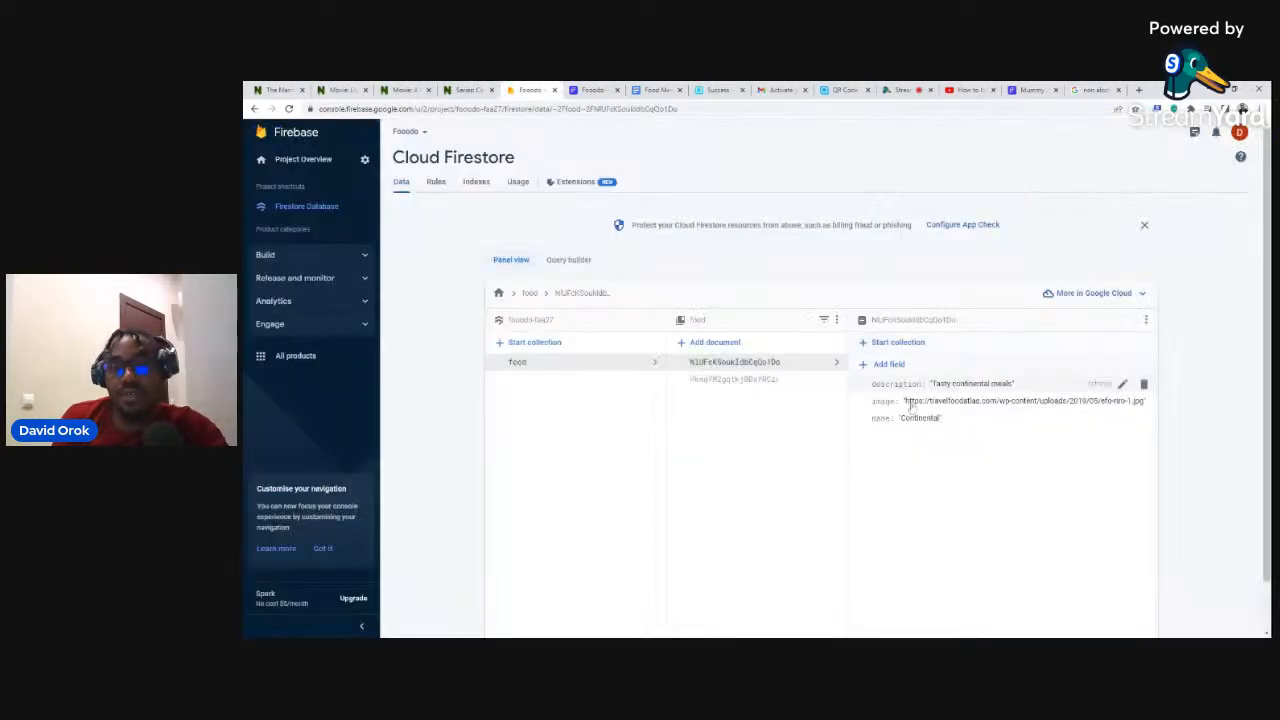
click(589, 92)
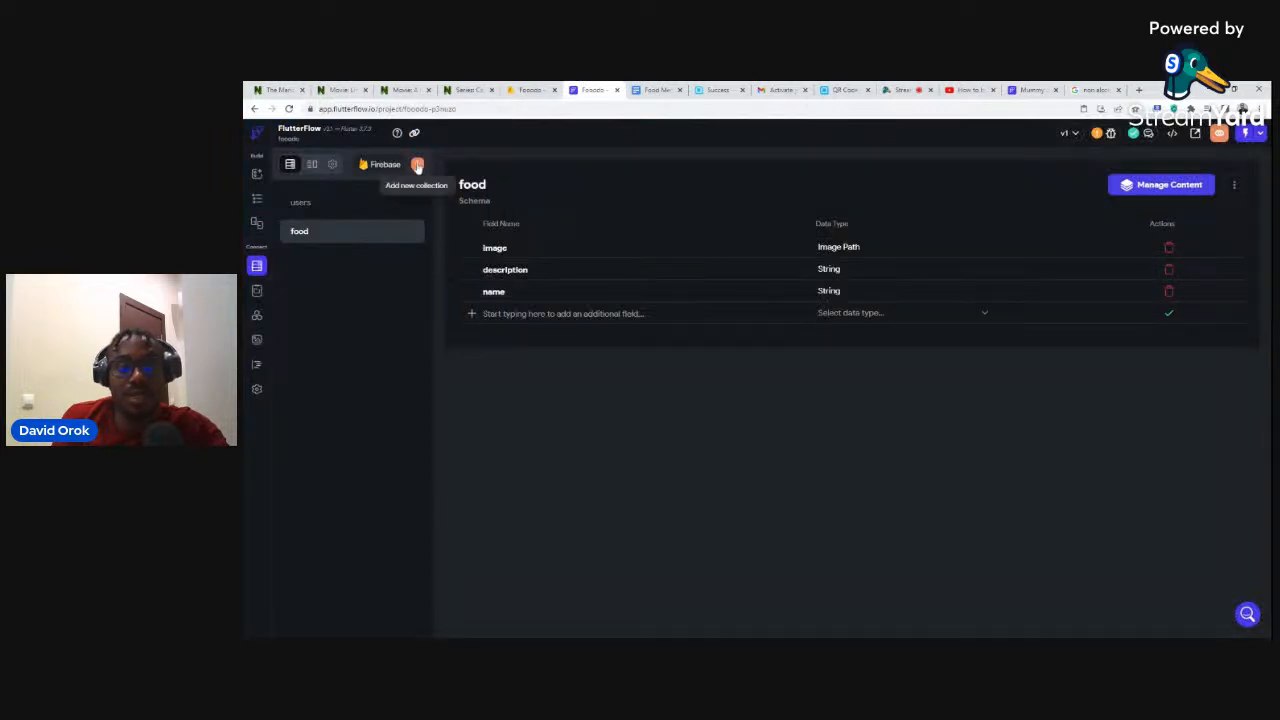
click(418, 166)
text(dishes)
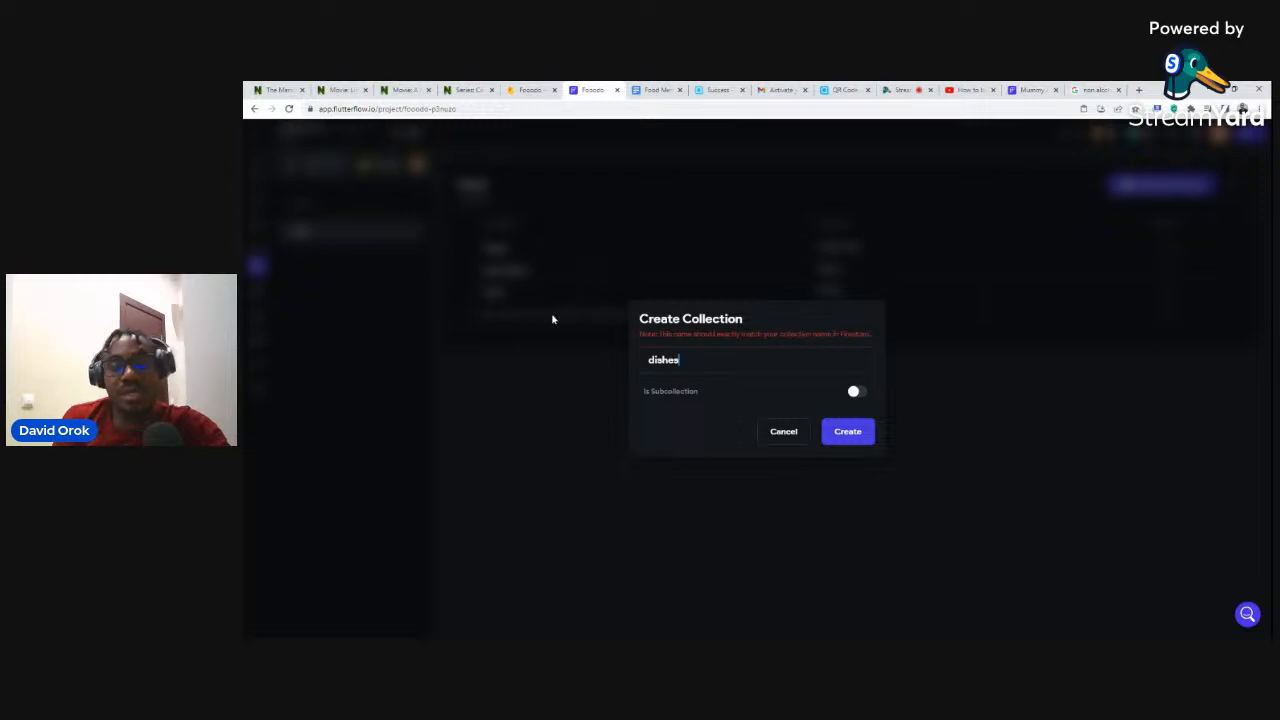
click(856, 393)
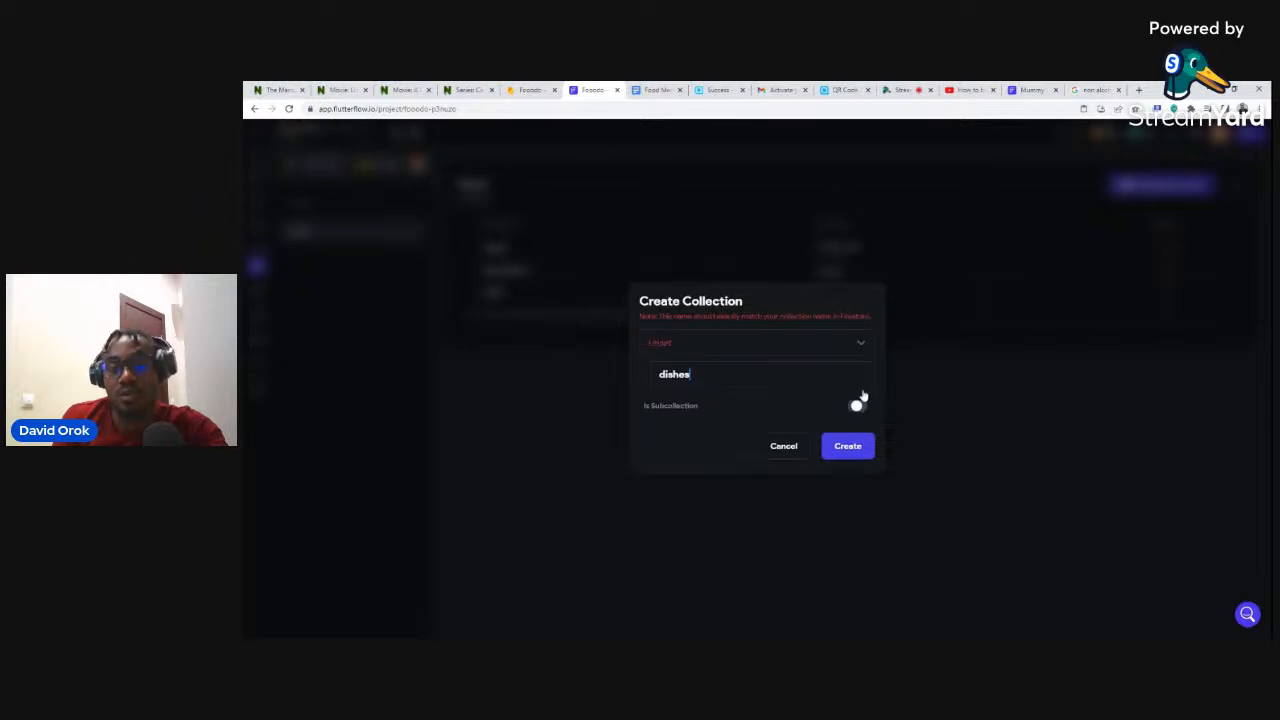
click(662, 344)
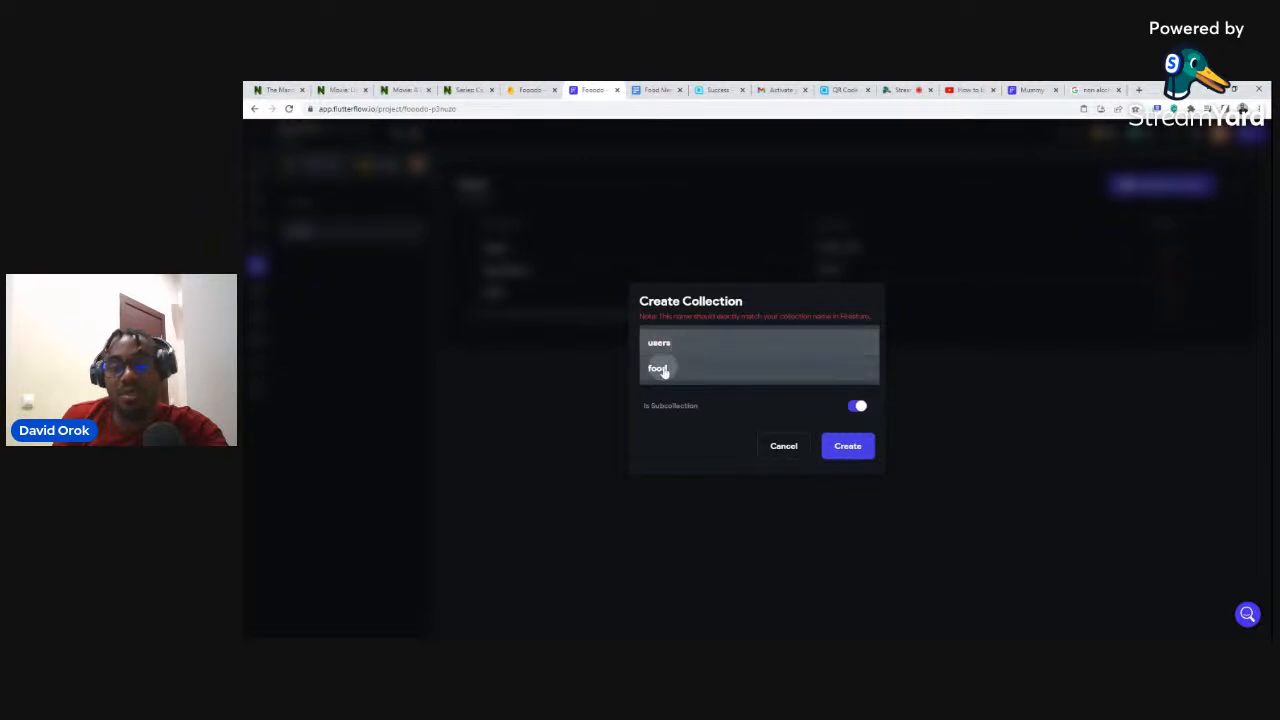
click(663, 370)
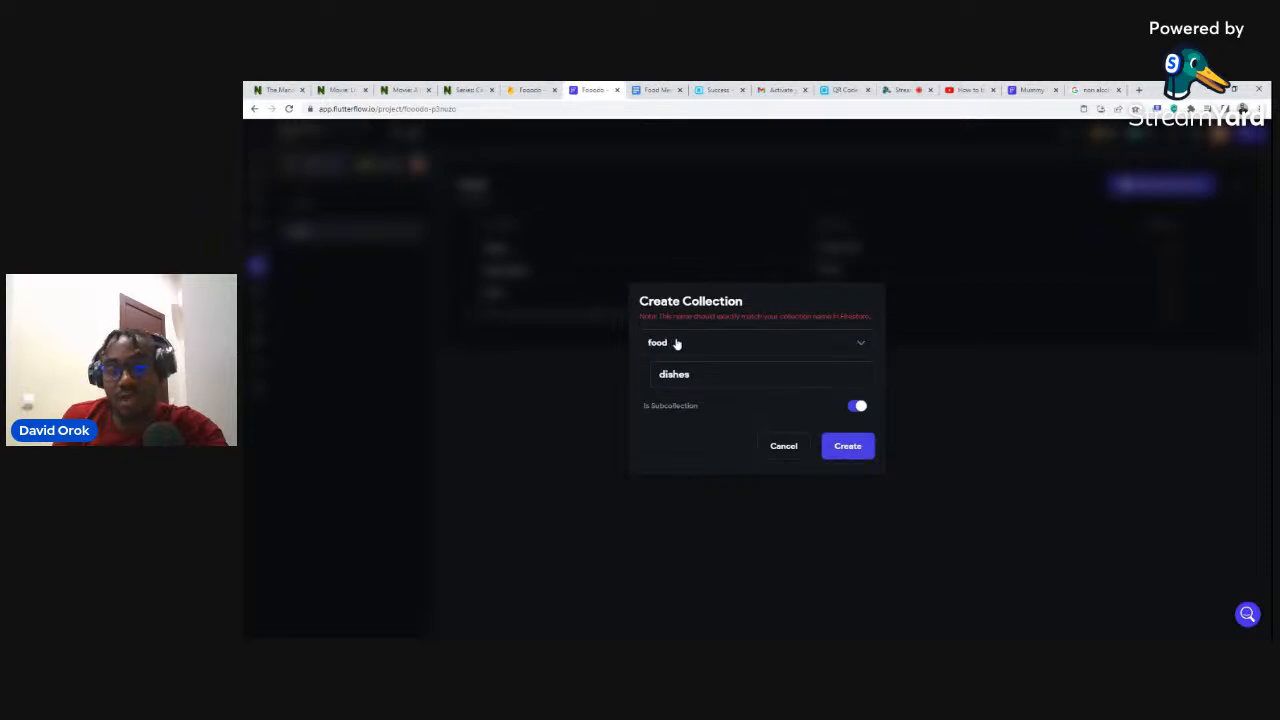
click(850, 450)
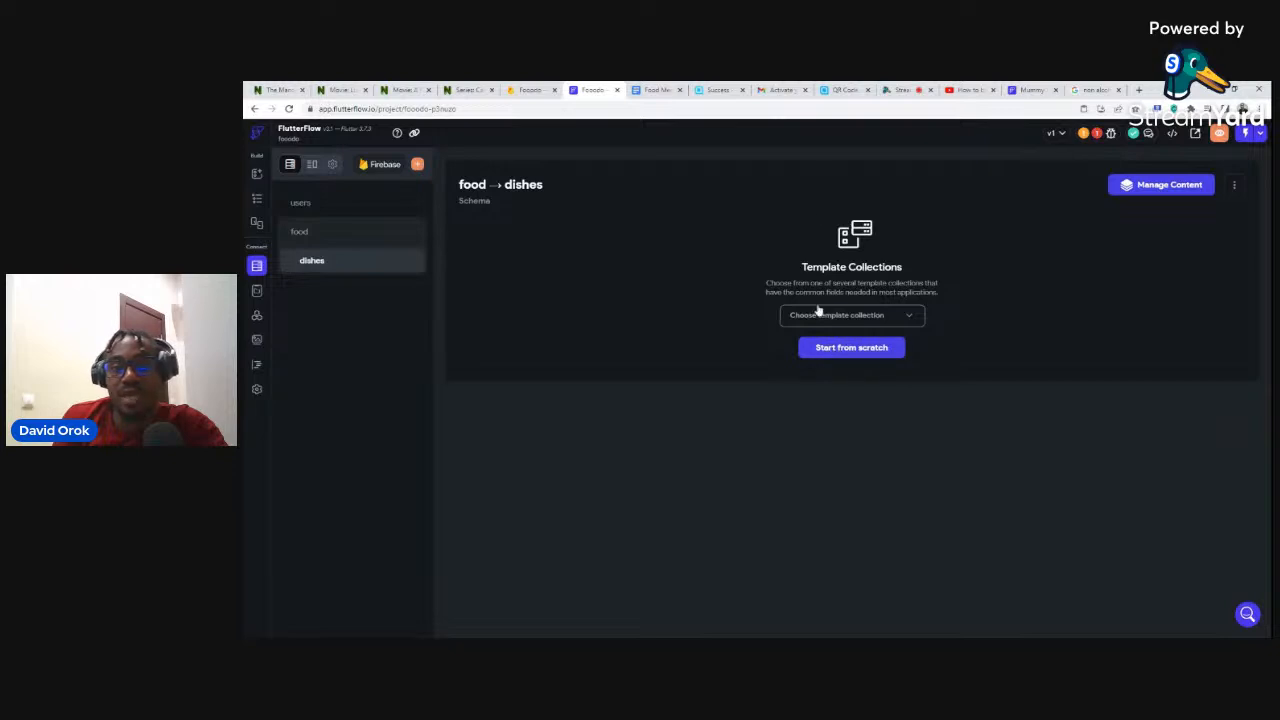
click(840, 347)
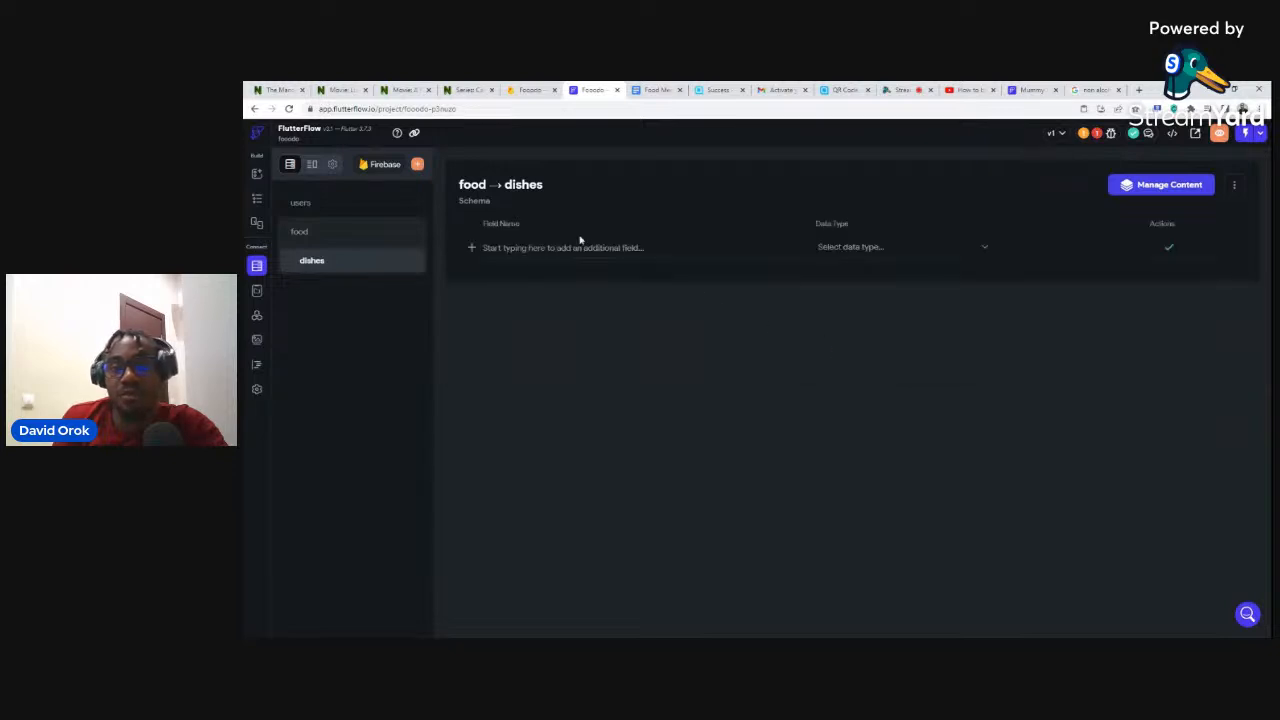
Check the fields of a dishes document in the Firebase console, and add a name field of type String to the dishes schema.
click(530, 89)
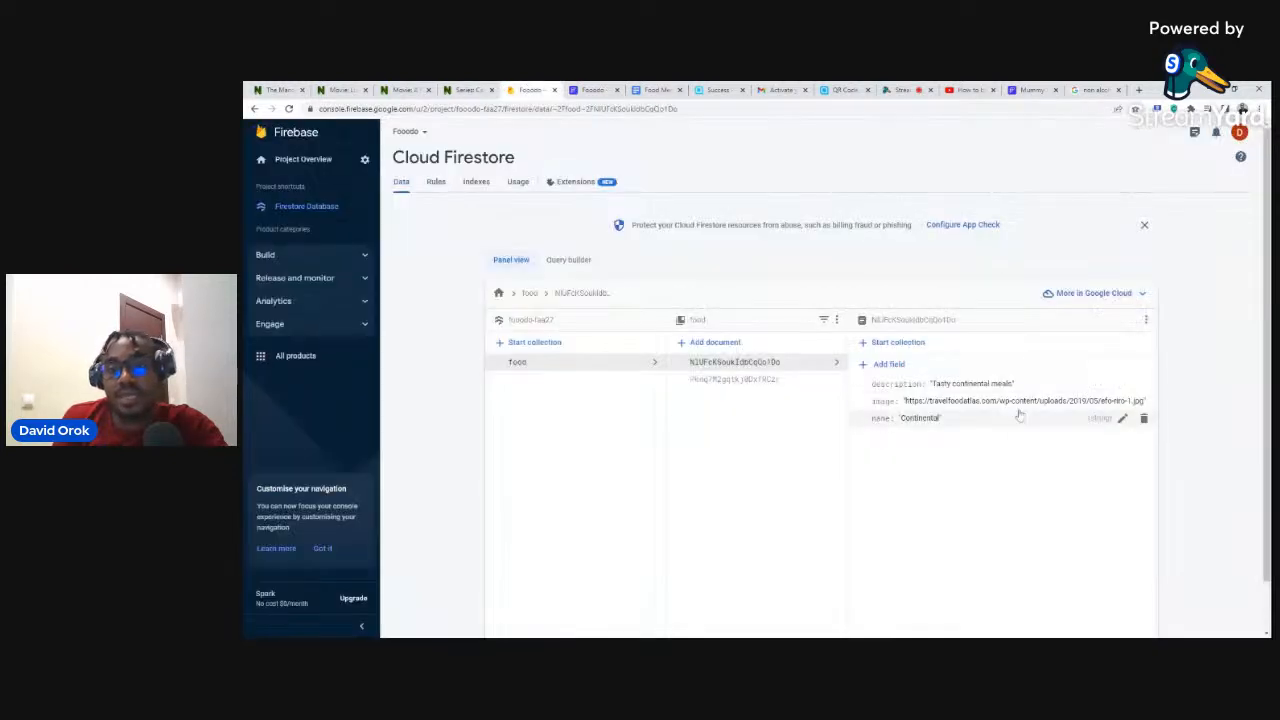
click(748, 378)
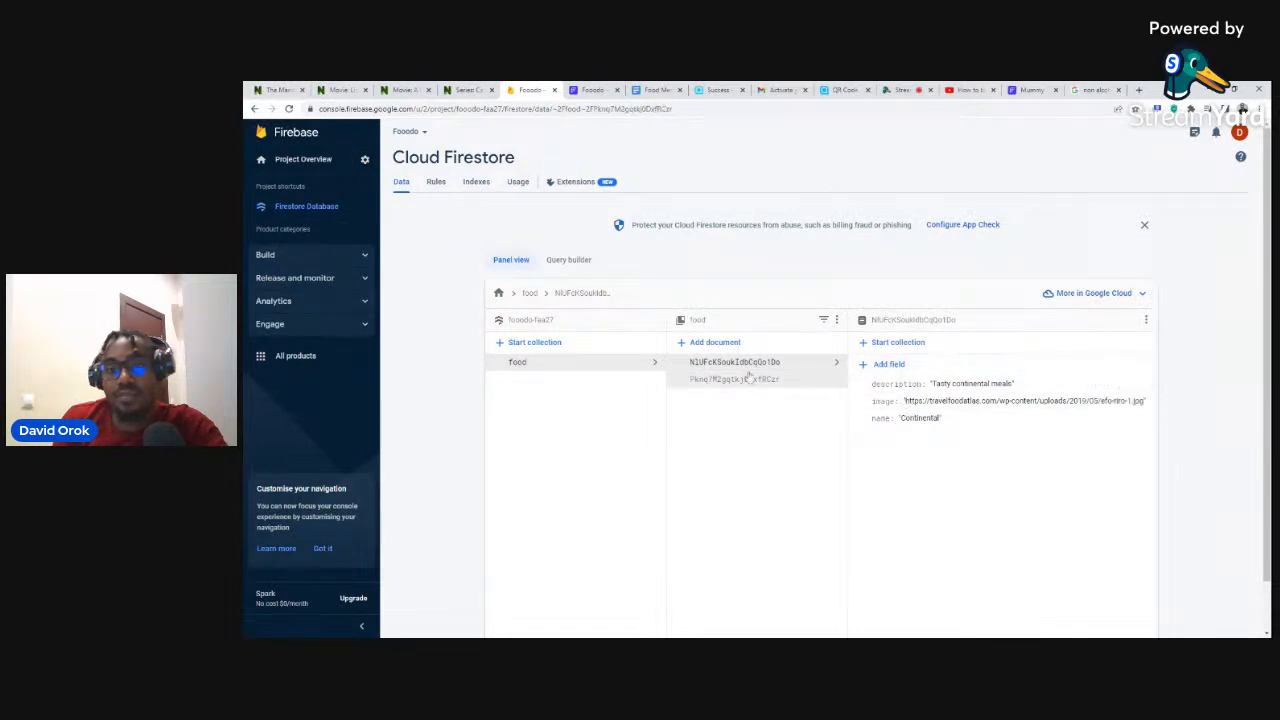
click(889, 365)
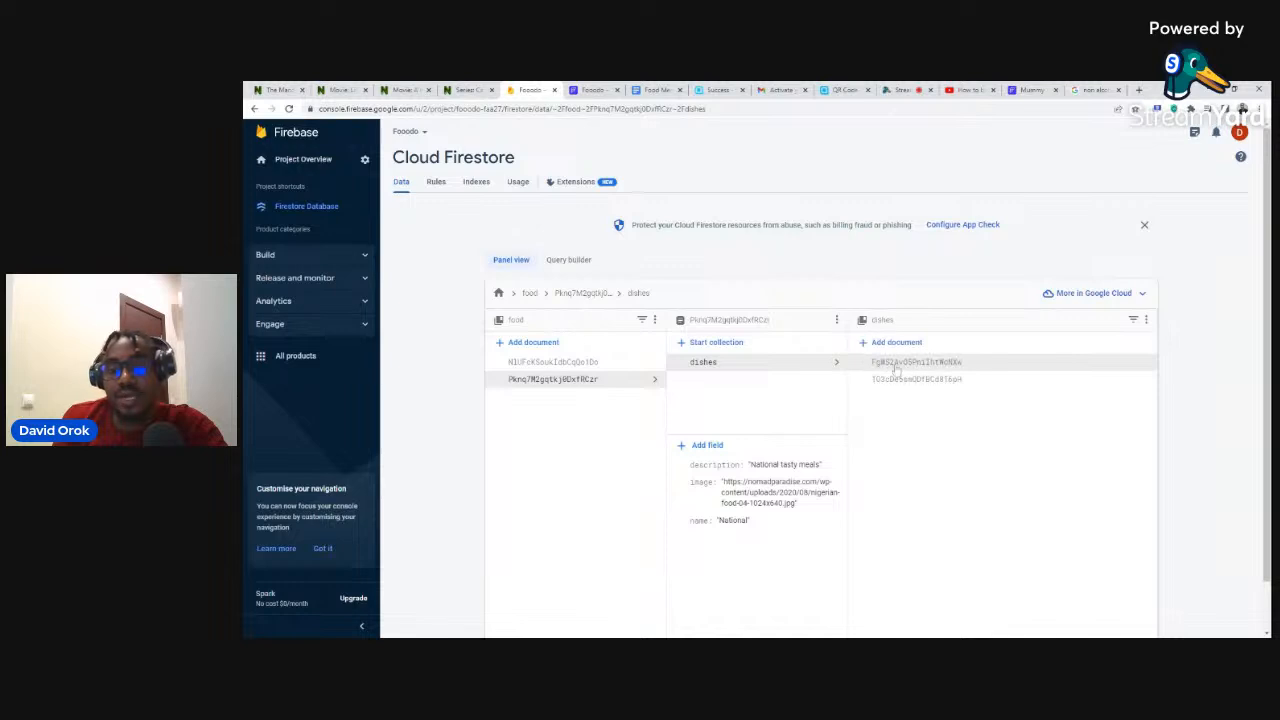
click(900, 365)
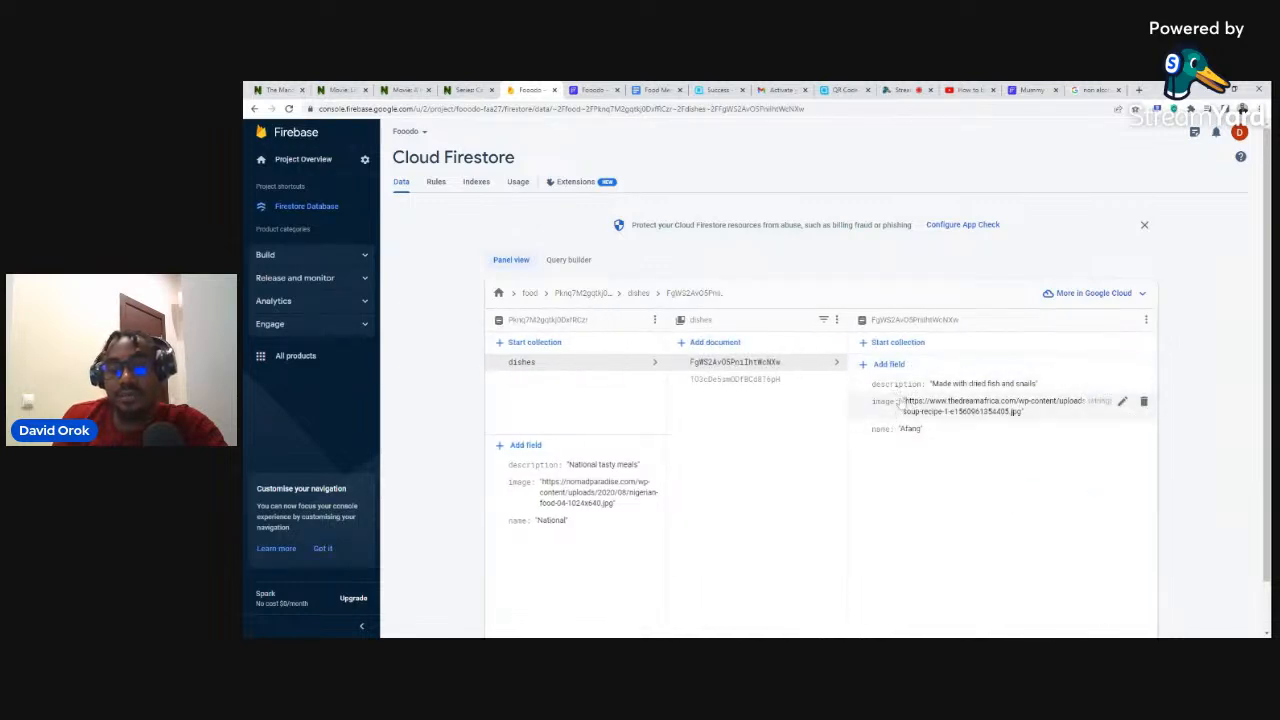
click(594, 90)
click(640, 247)
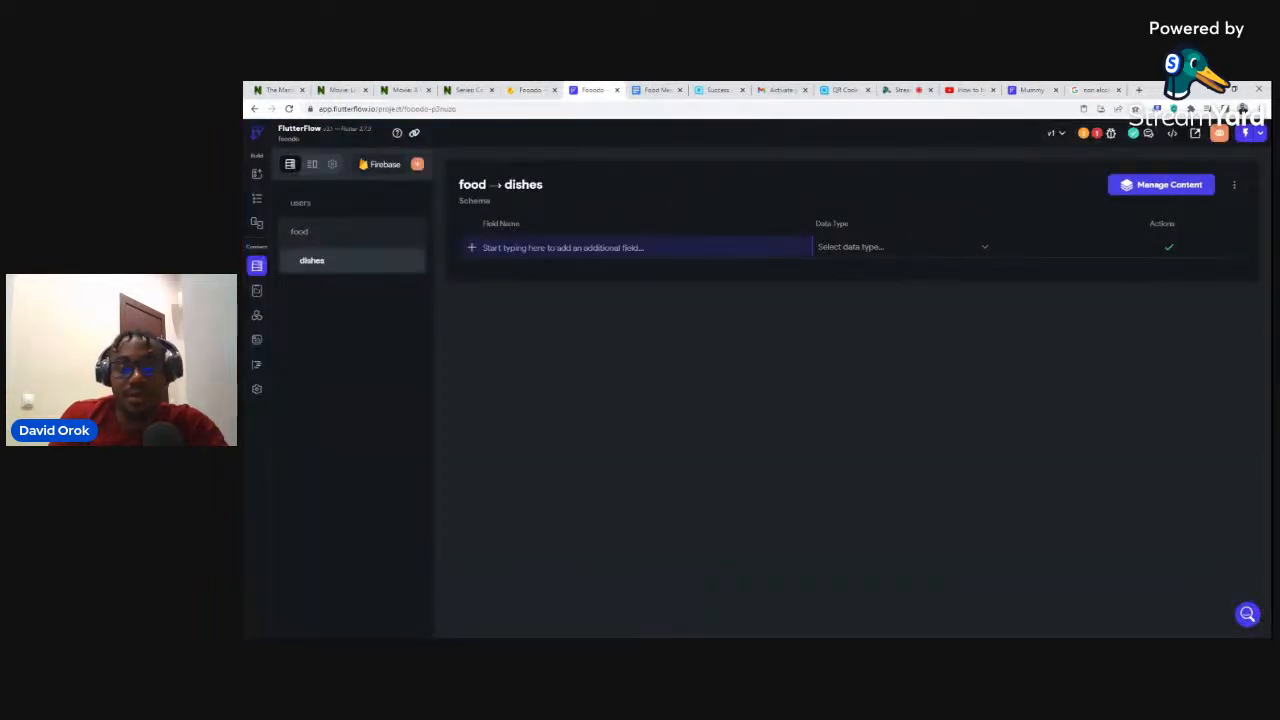
text(name)
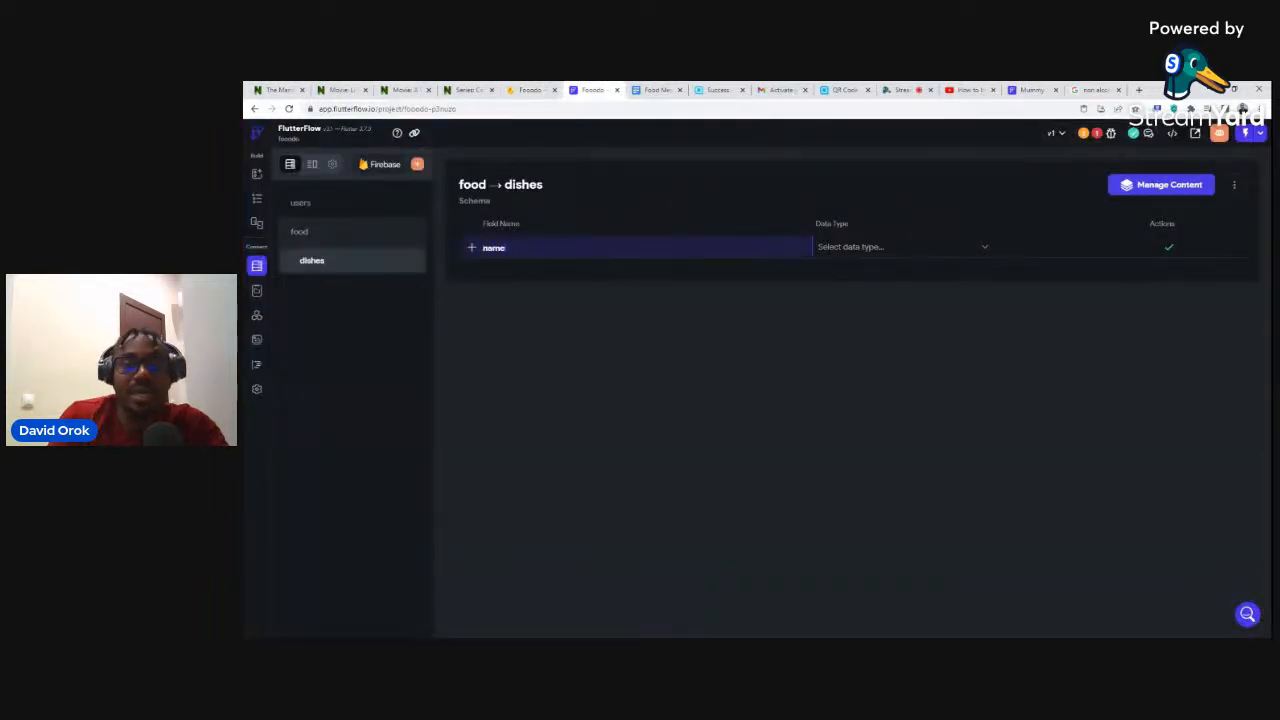
click(874, 249)
click(855, 333)
click(1168, 248)
Add an image field of type Image Path to the dishes schema.
text(Image)
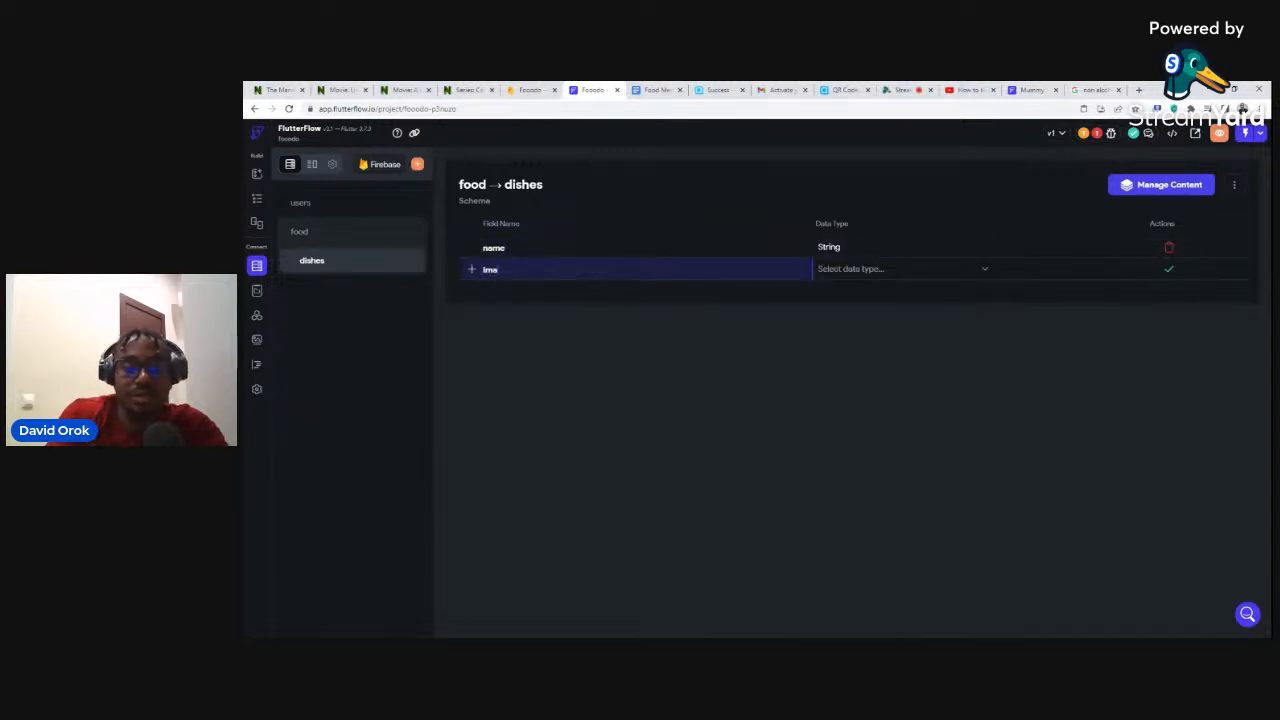
click(860, 272)
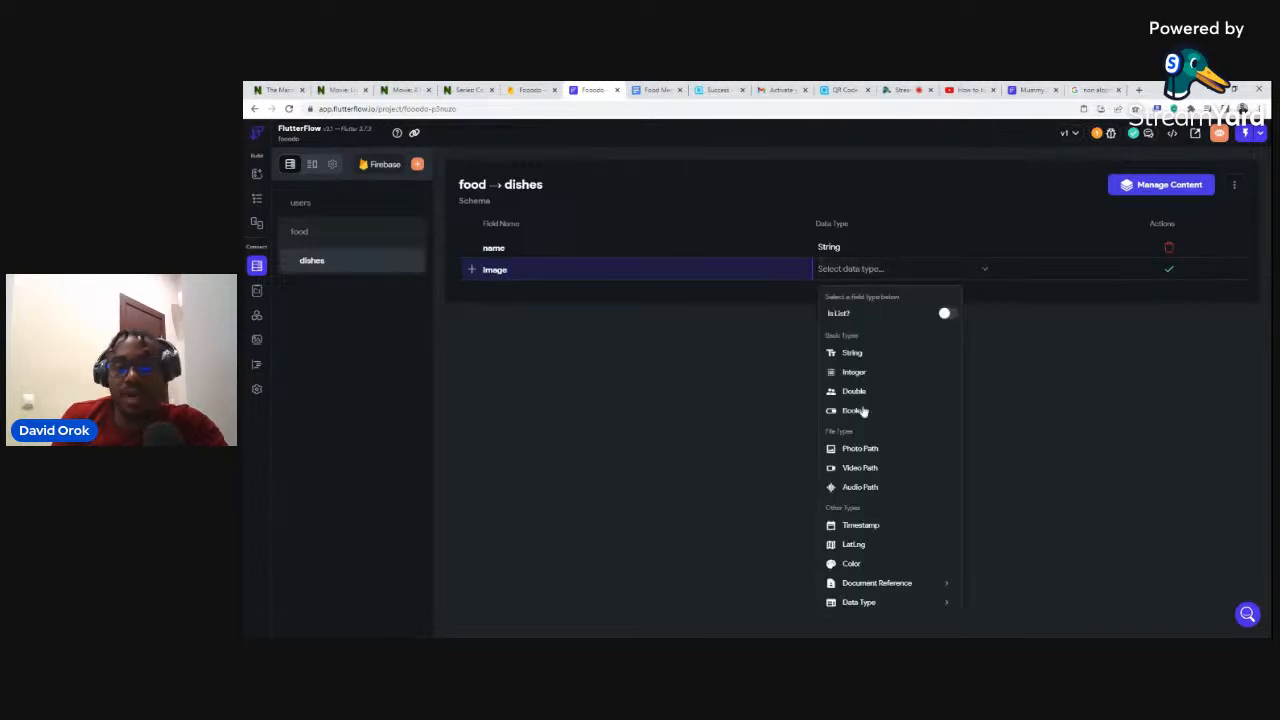
click(864, 449)
click(1168, 269)
Add a description field of type String to the dishes schema.
text(description)
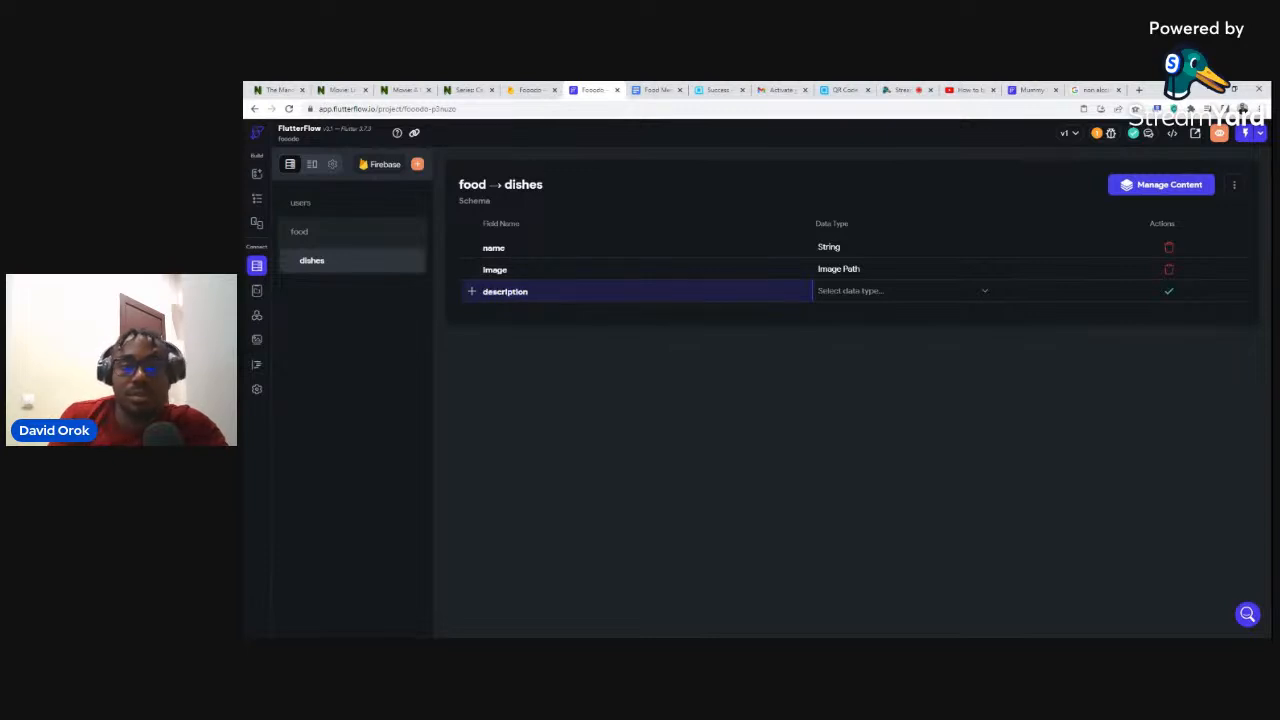
click(858, 292)
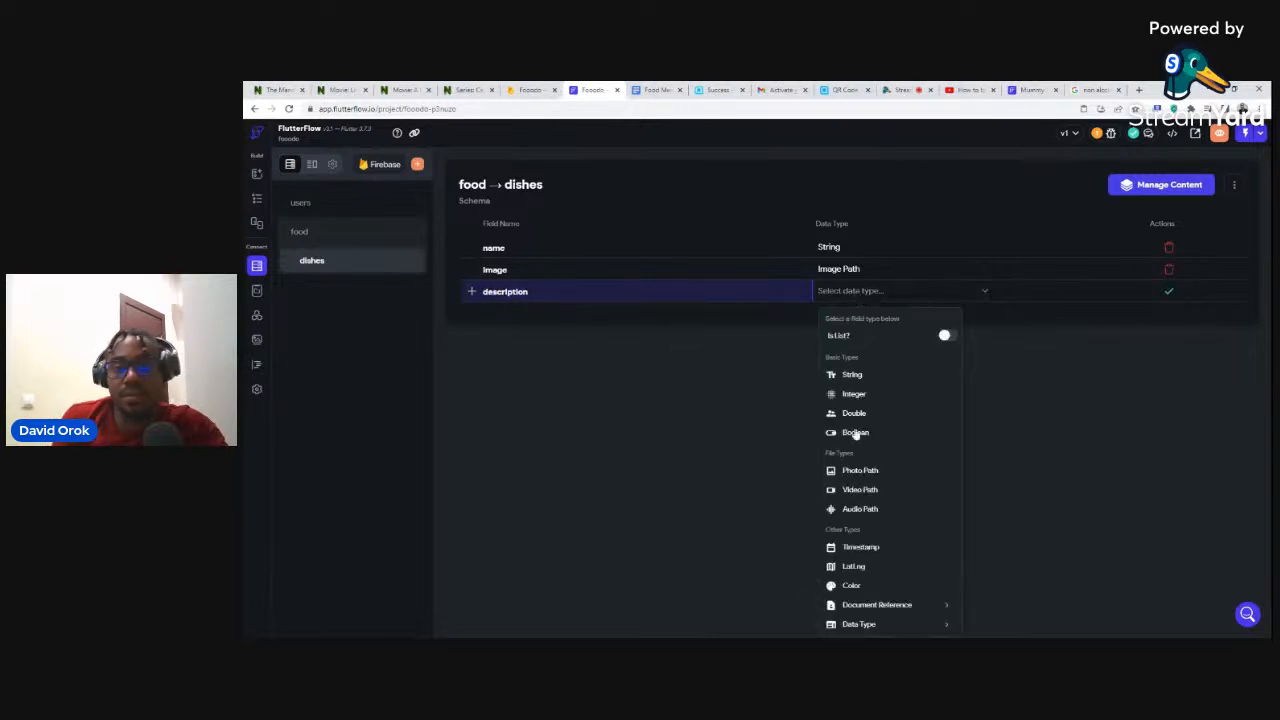
click(852, 375)
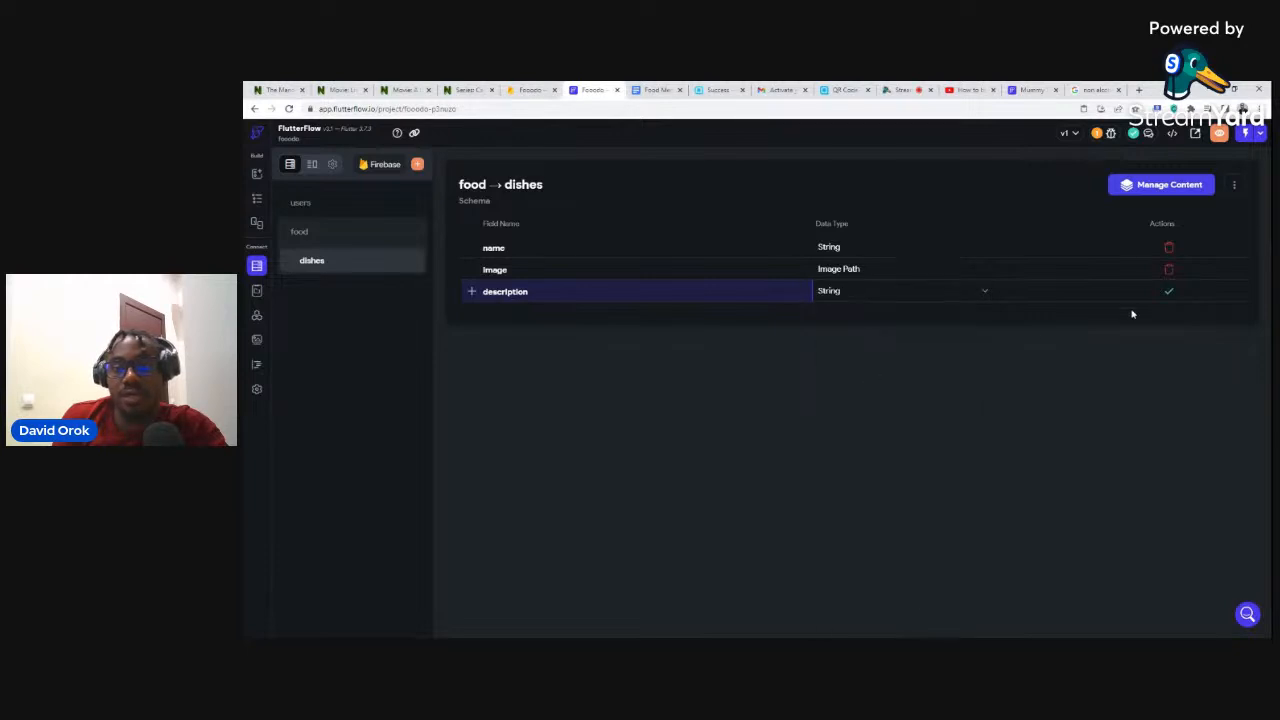
click(1164, 295)
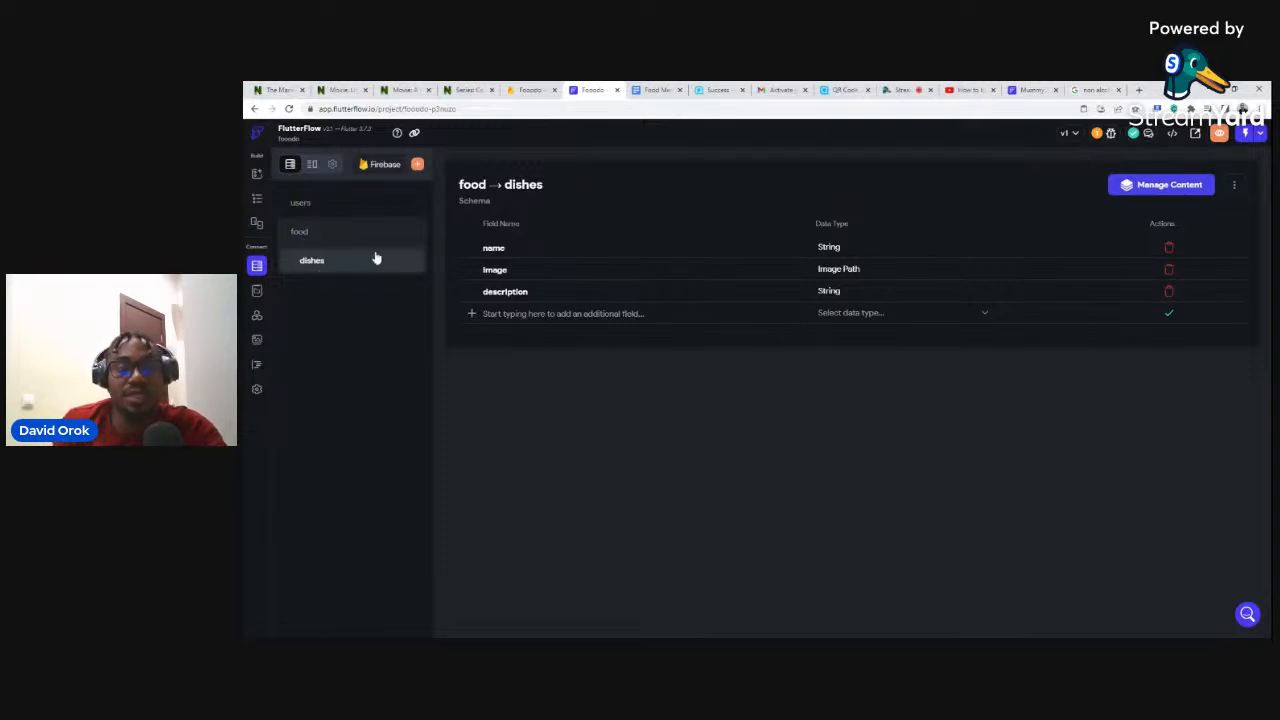
Validate the Firebase schema from the Firestore settings and return to the home page's widget tree.
click(332, 165)
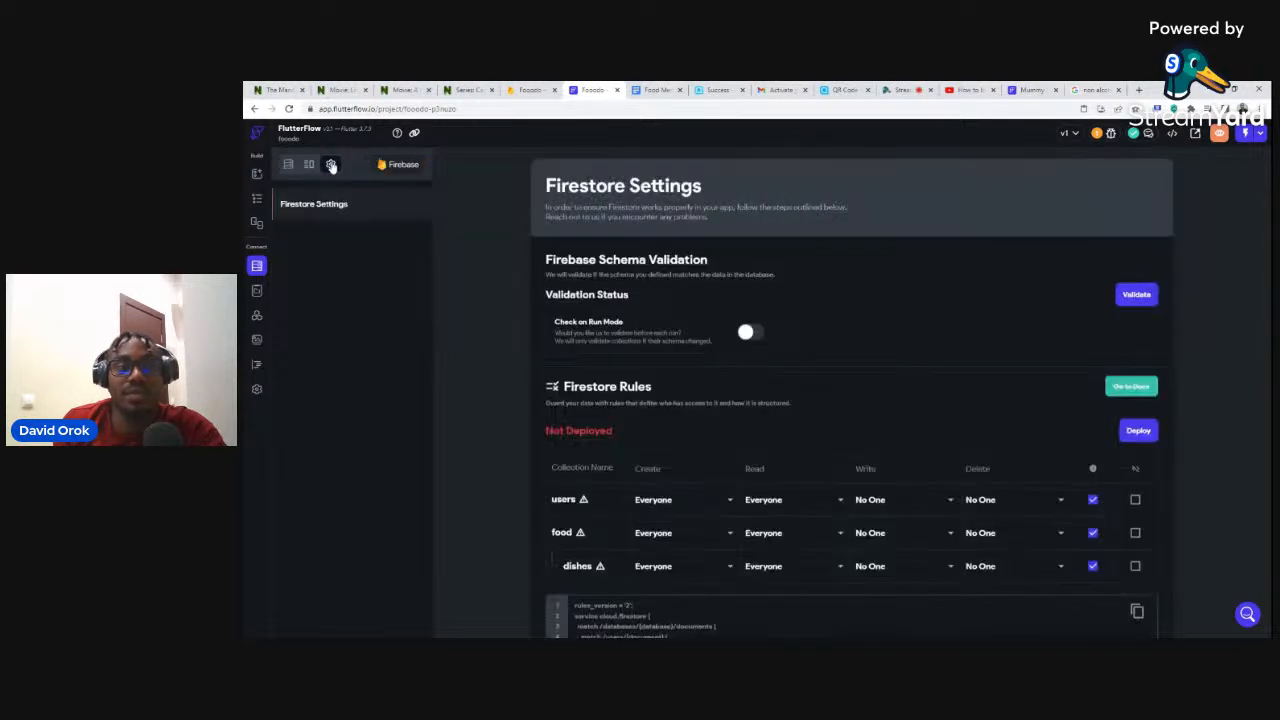
click(1135, 296)
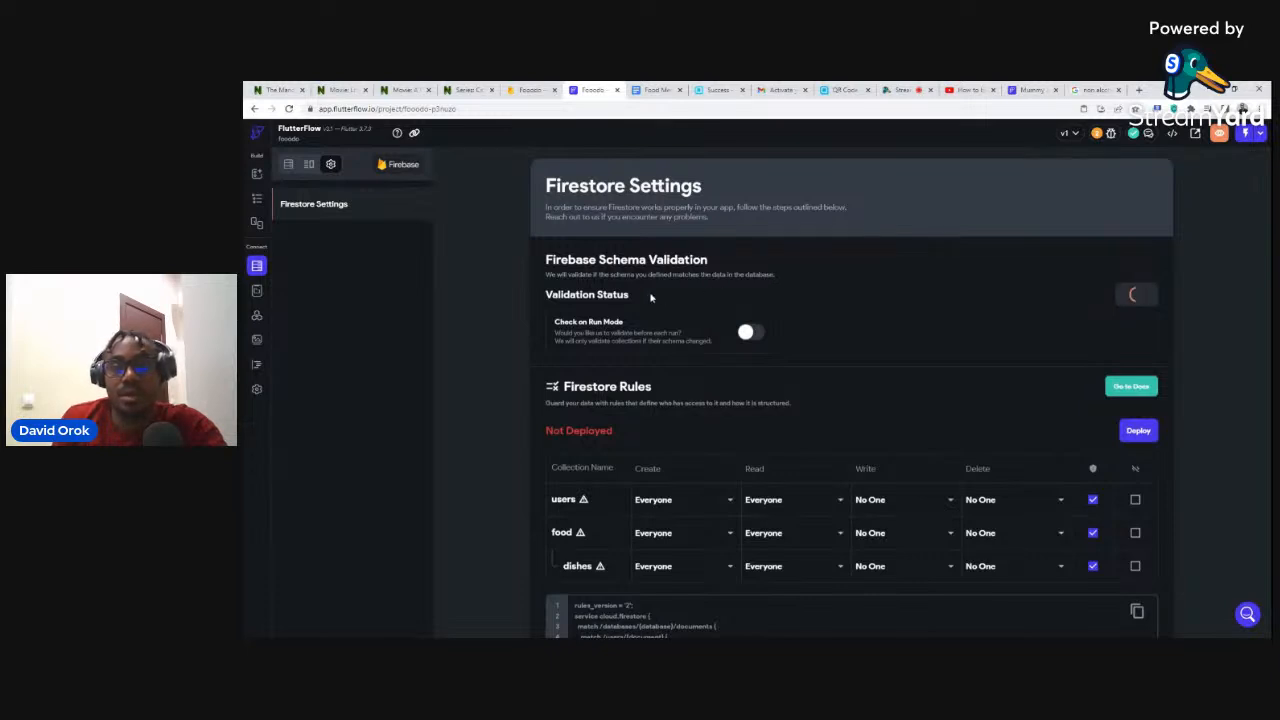
click(257, 200)
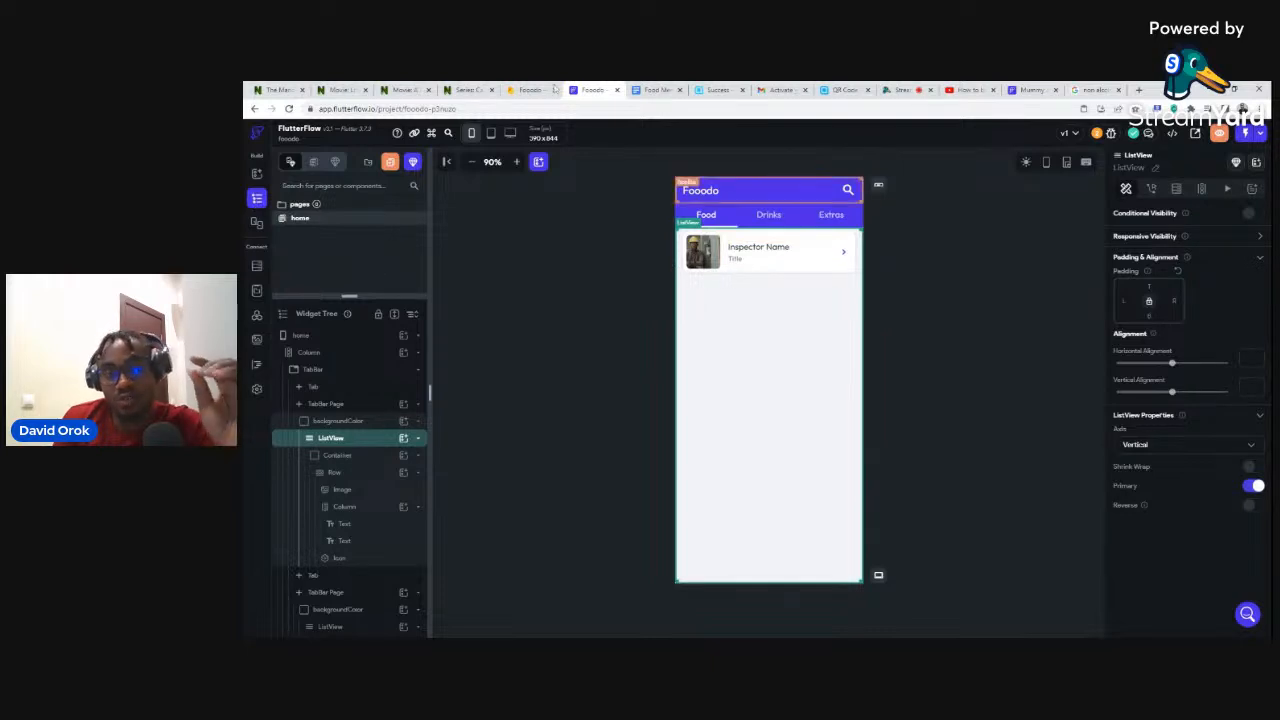
Review the top-level Firestore collections in the Firebase console and return to FlutterFlow.
click(523, 90)
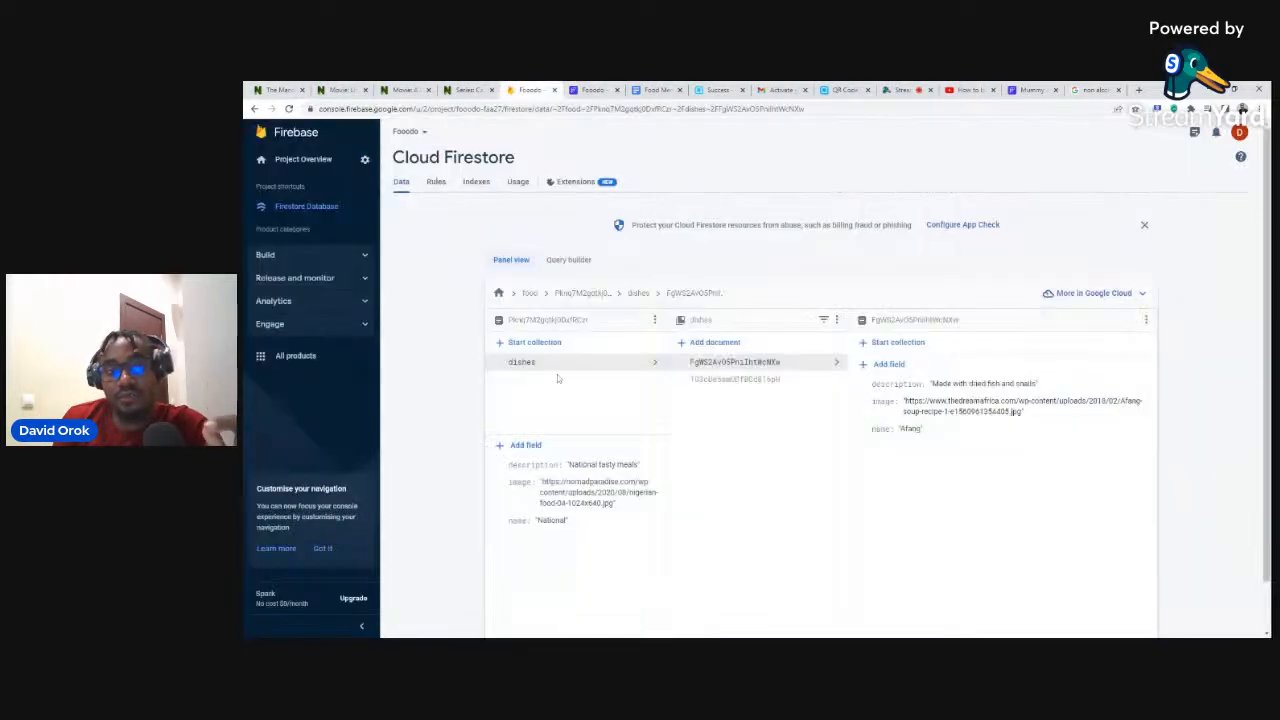
click(498, 293)
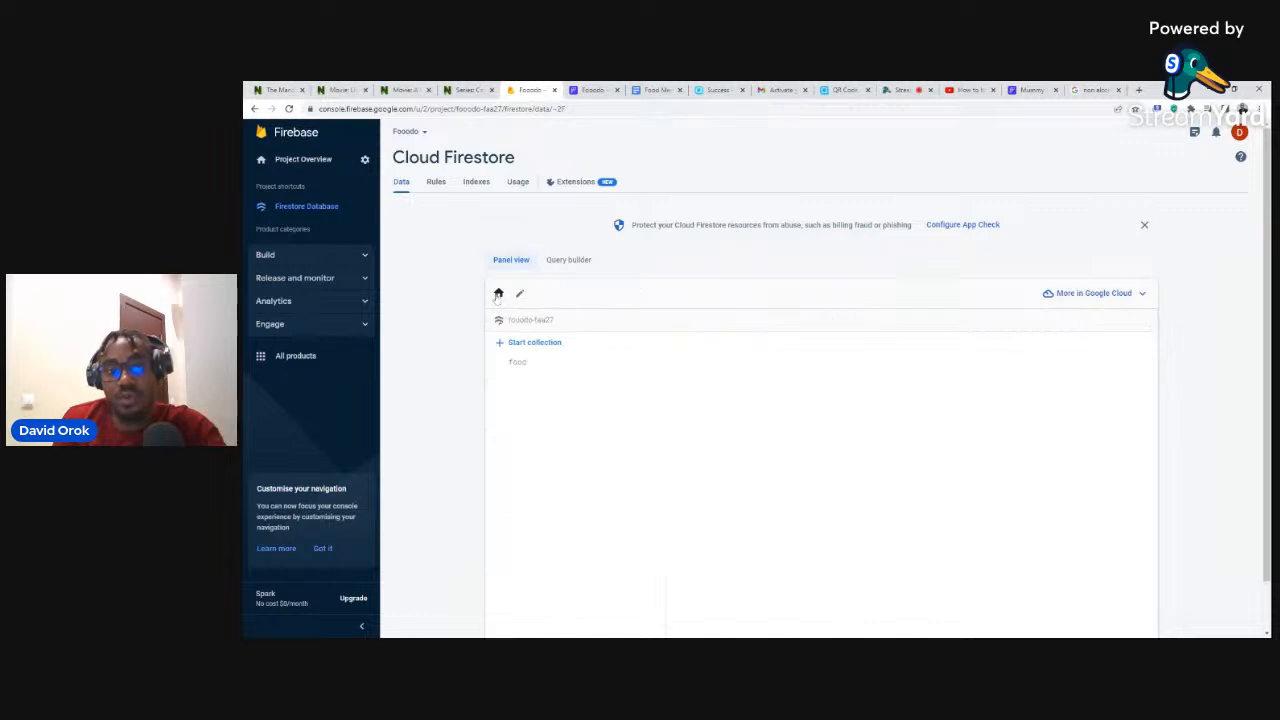
click(594, 90)
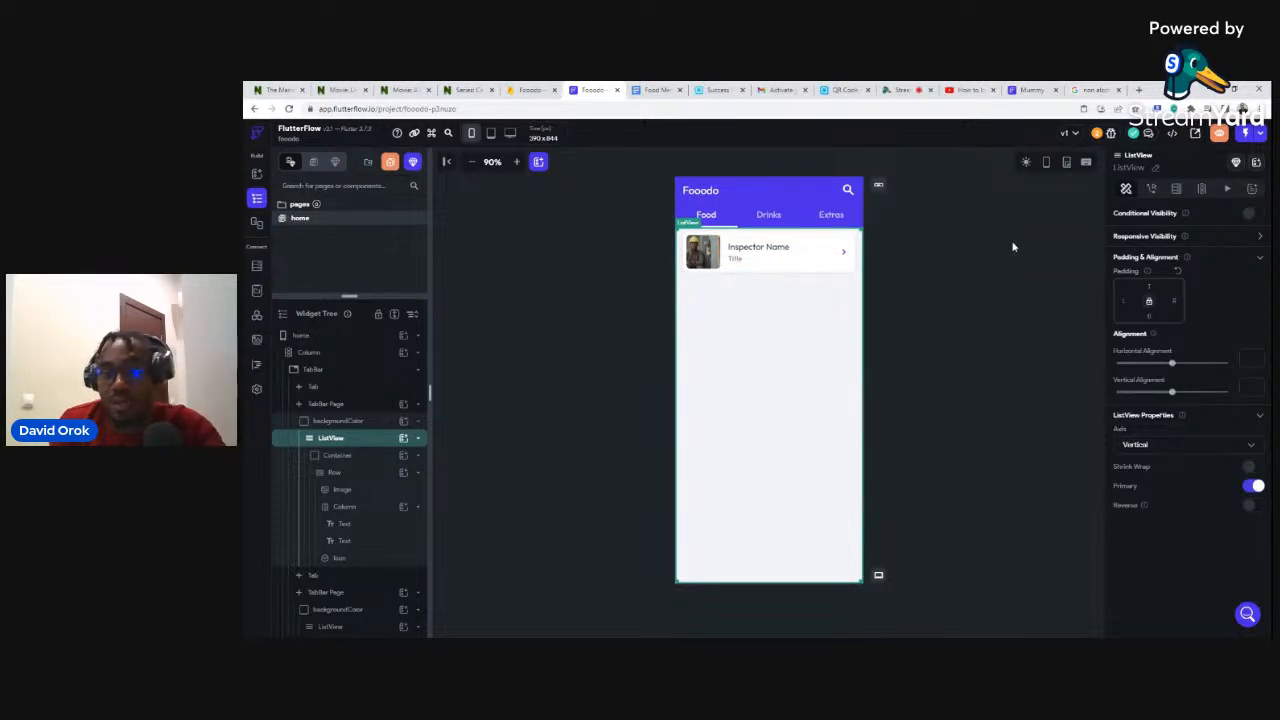
Start a backend query of type Query Collection on the ListView in the home page's Food tab.
click(672, 272)
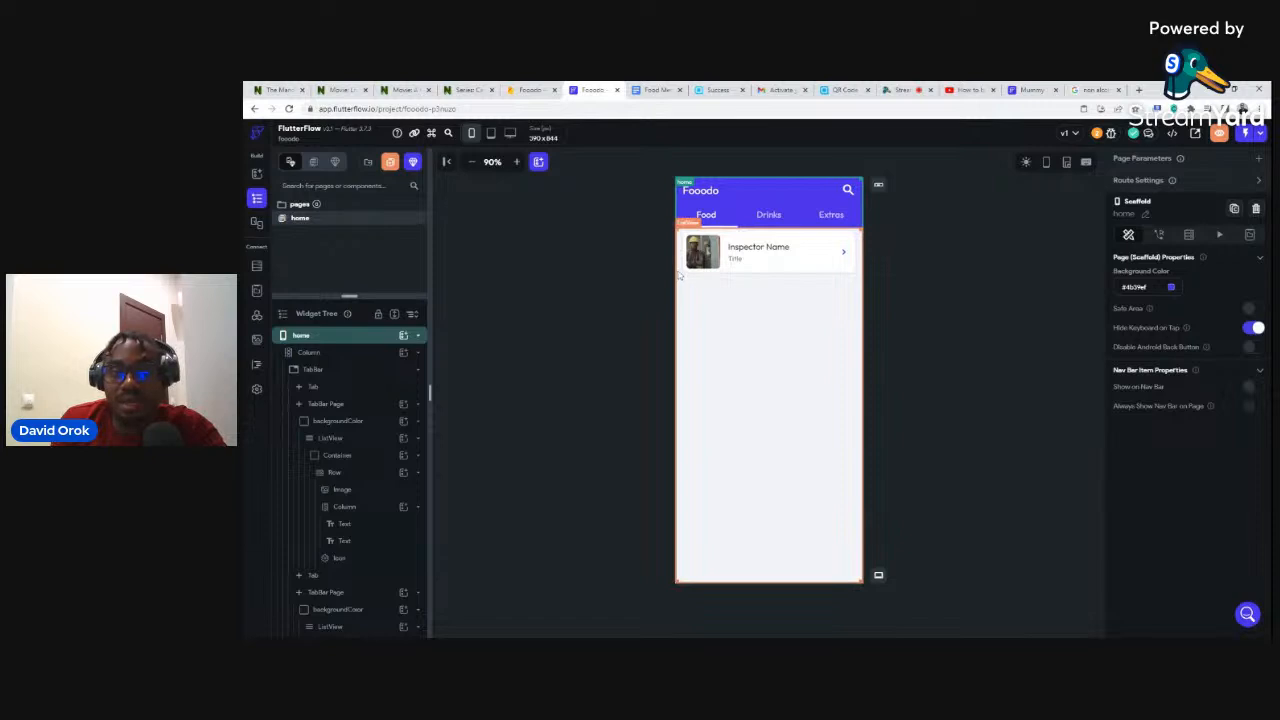
click(679, 277)
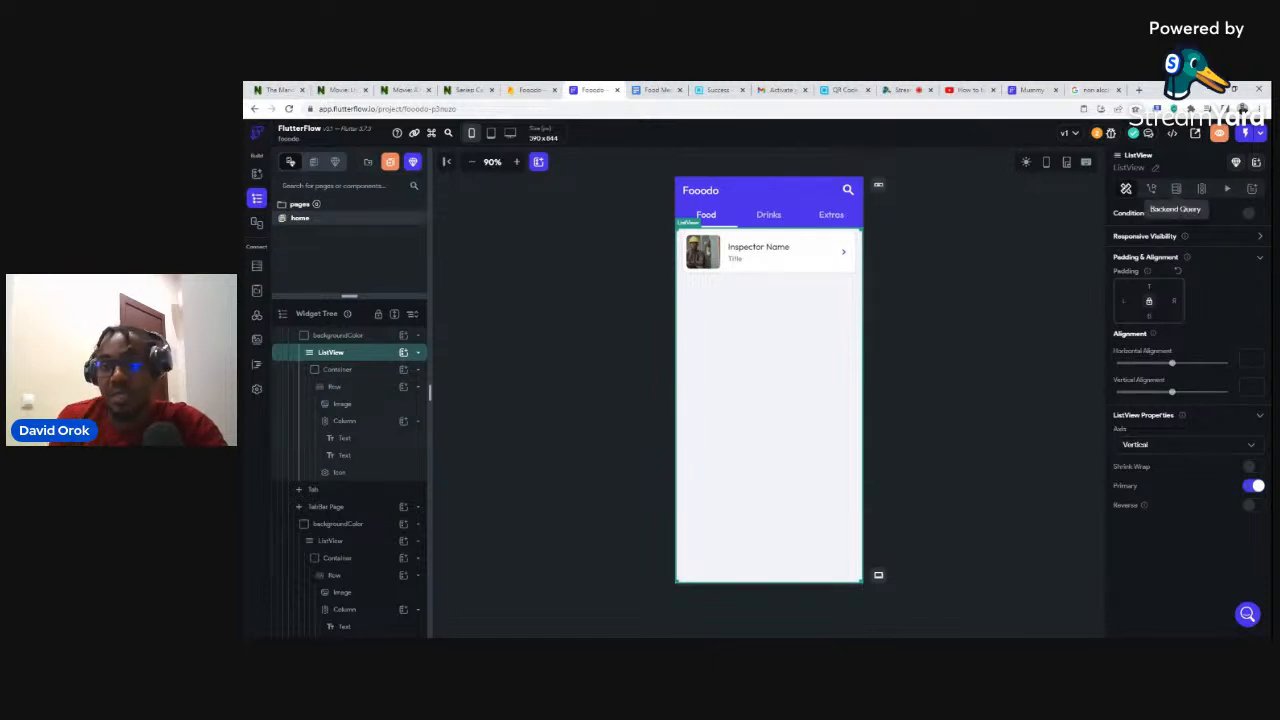
click(1177, 190)
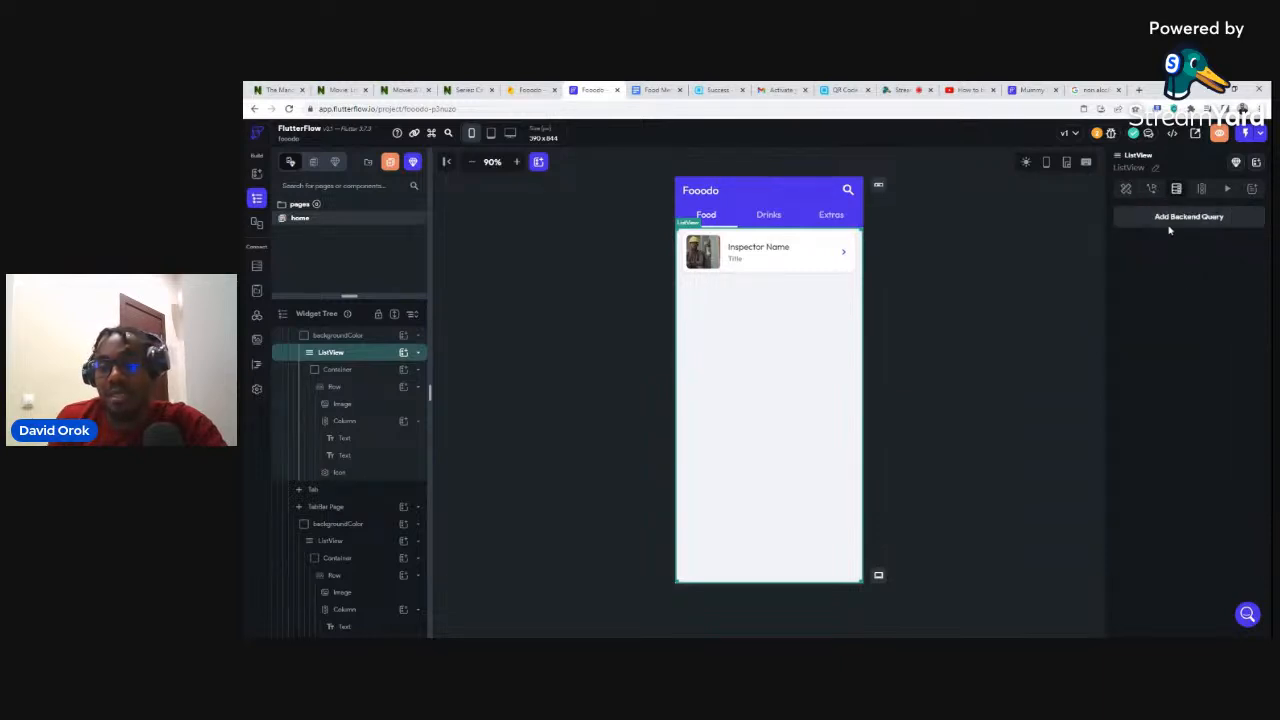
click(1180, 219)
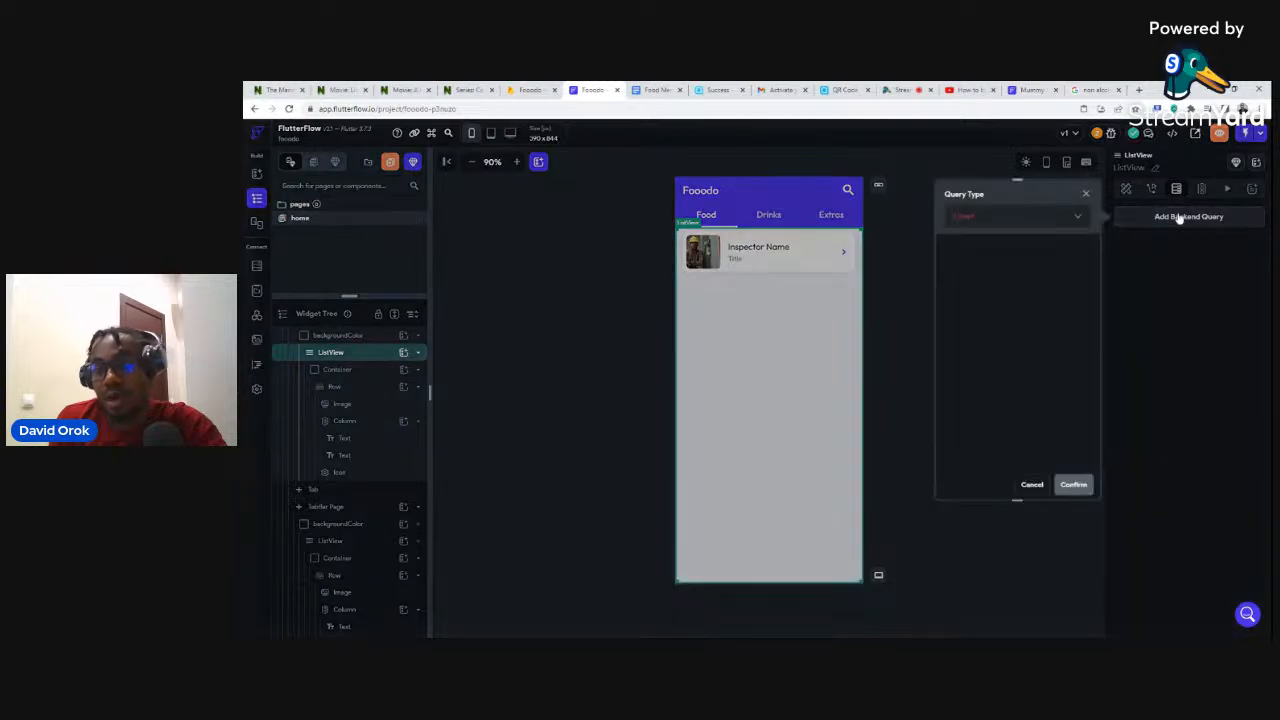
click(963, 219)
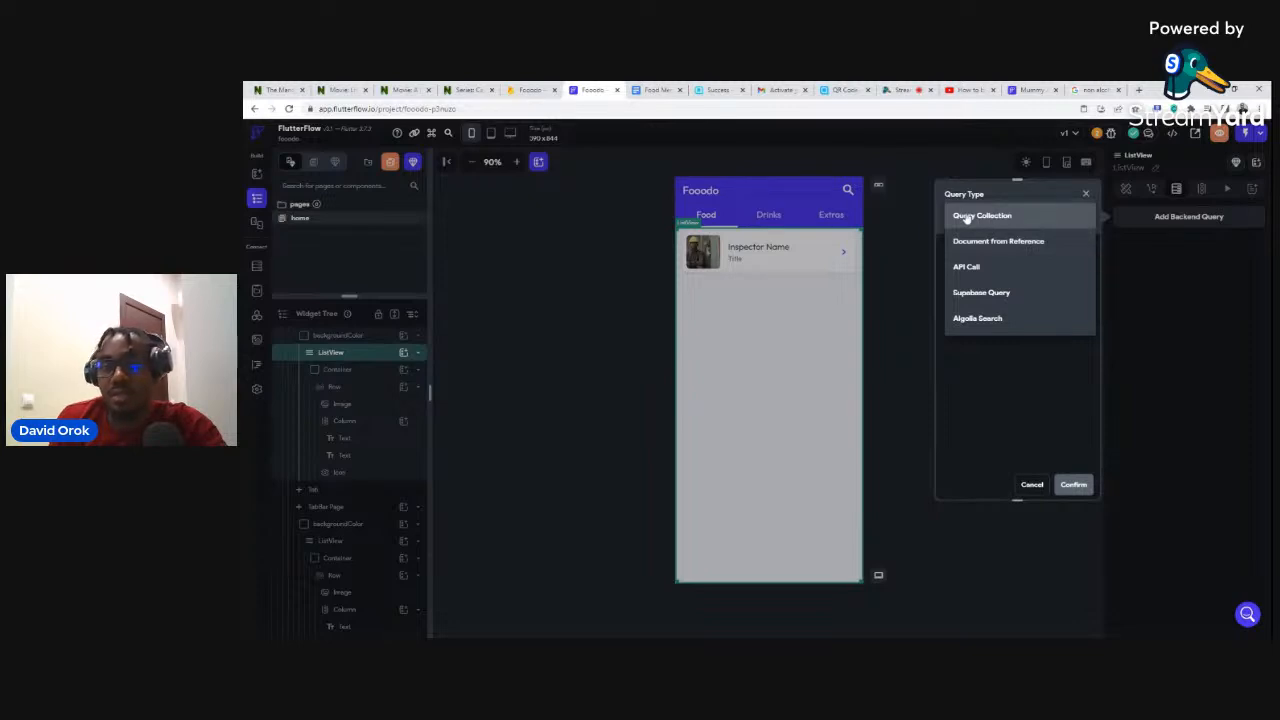
click(966, 218)
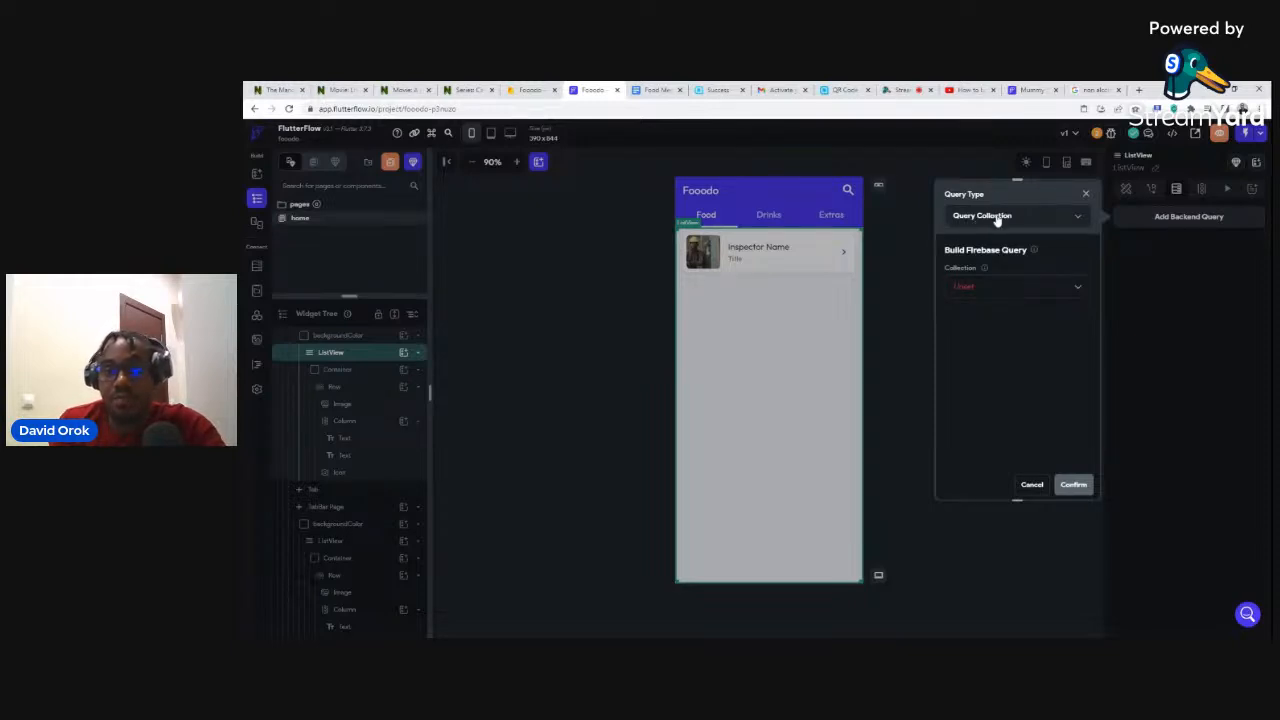
Set the ListView's query to return a List of Documents from the food collection without a limit, and confirm creating it.
click(966, 289)
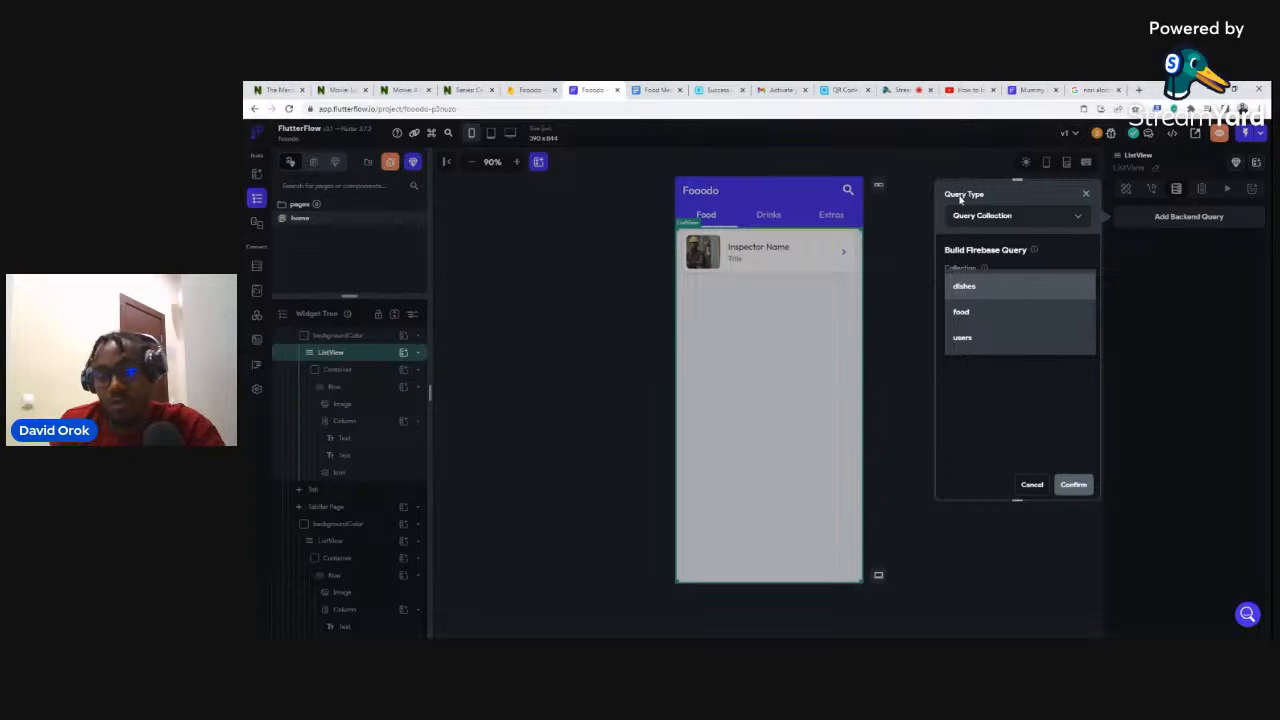
click(961, 313)
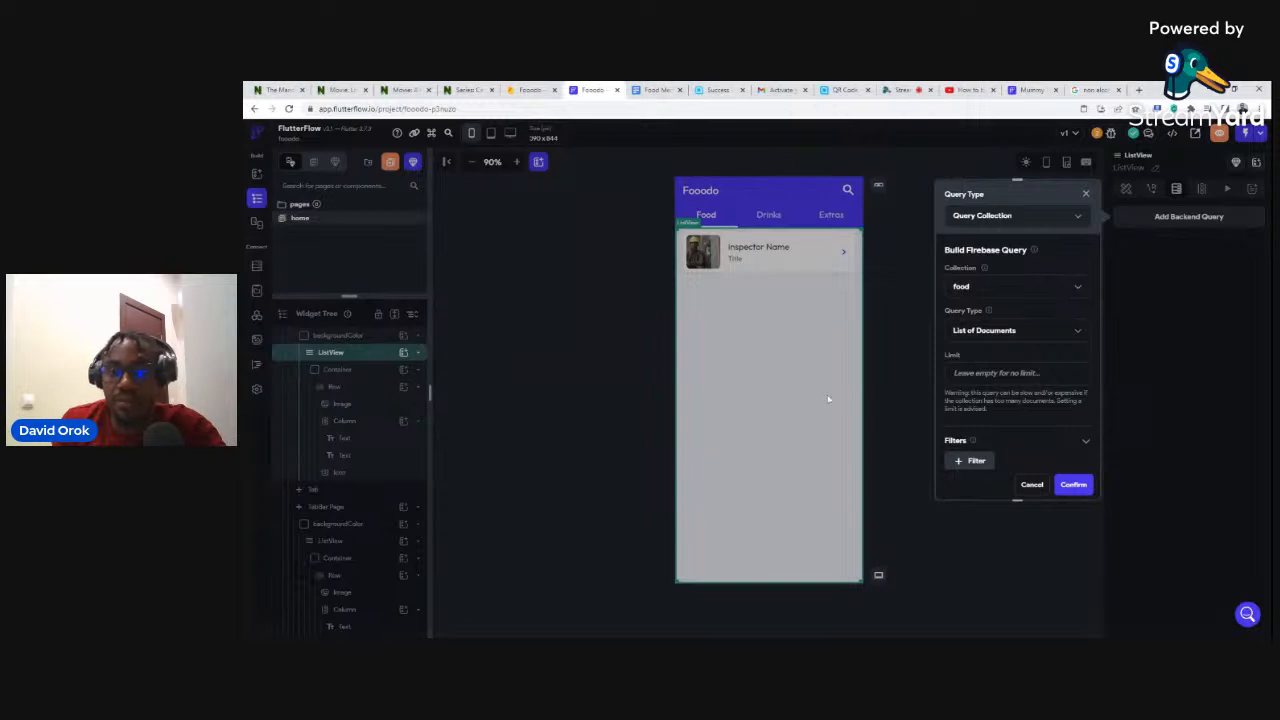
click(973, 335)
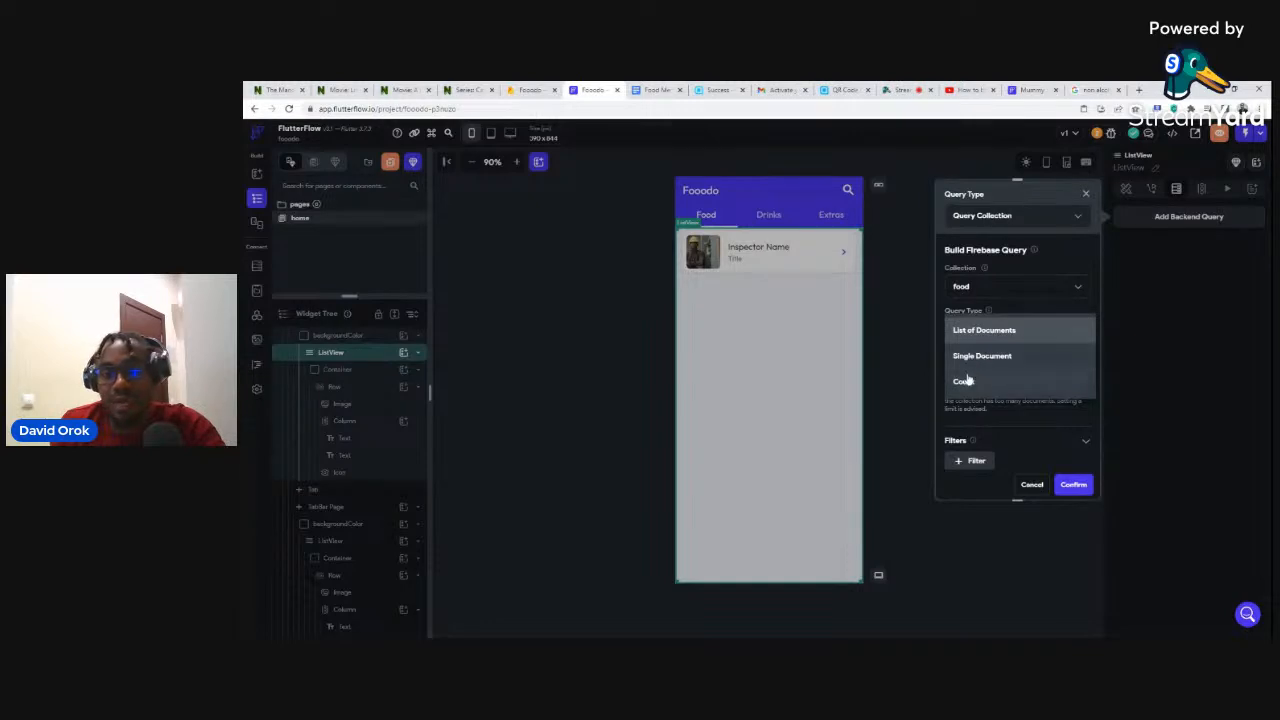
click(940, 303)
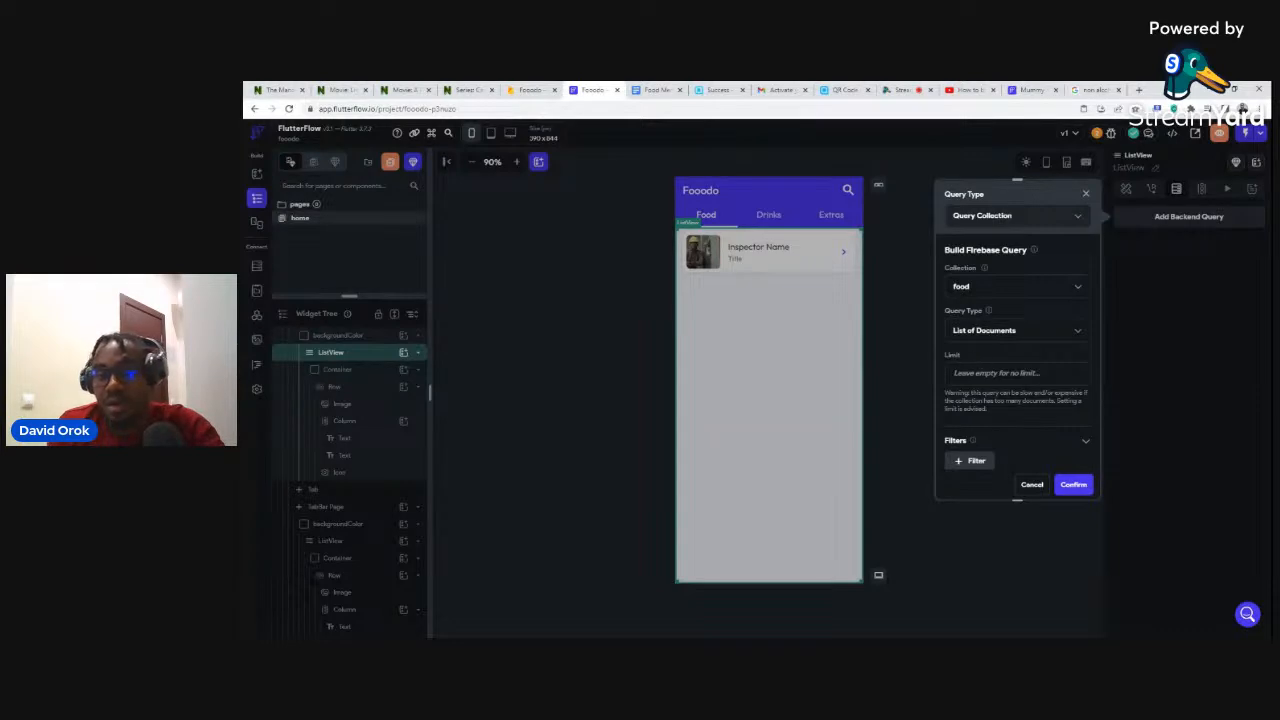
scroll(1046, 386, down, 1)
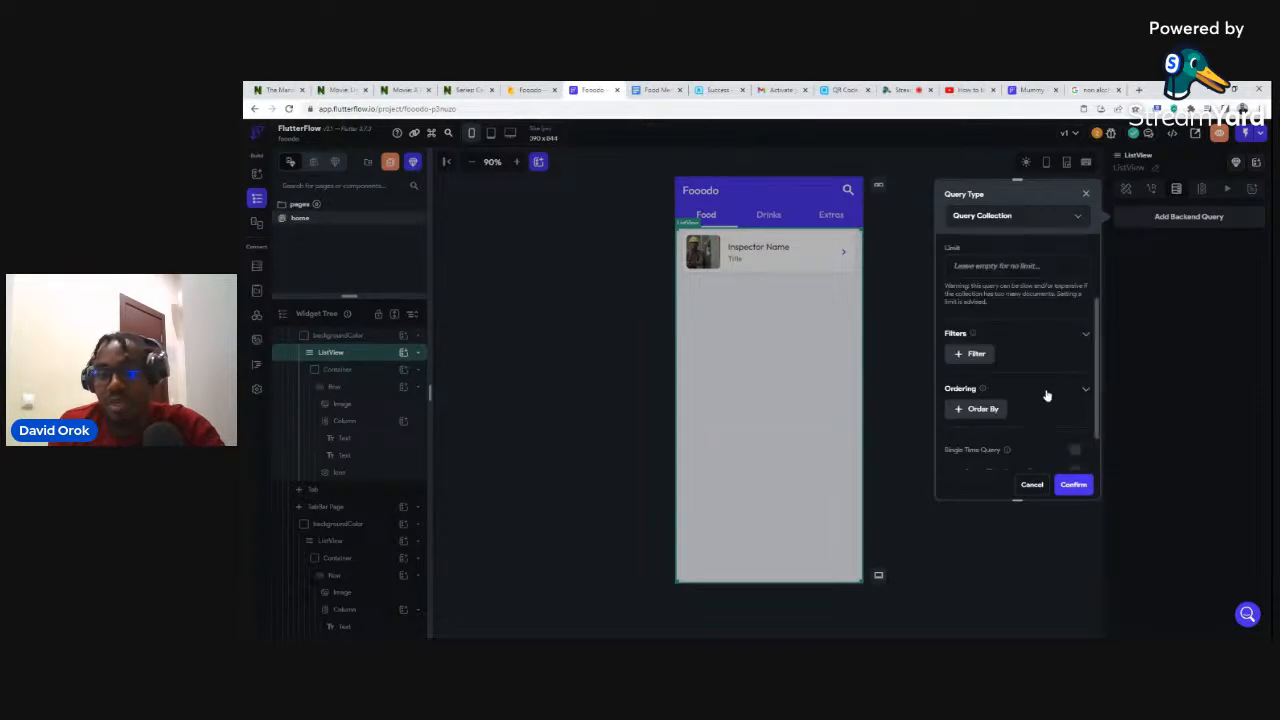
click(1072, 487)
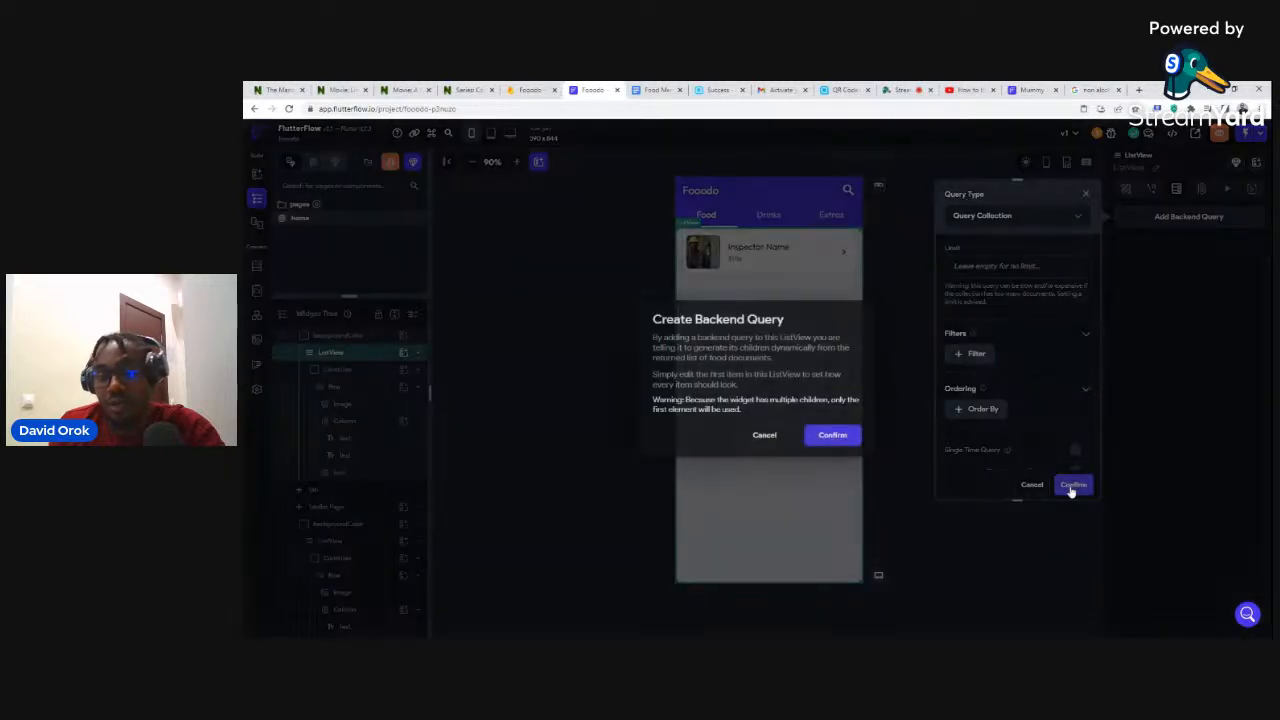
click(832, 436)
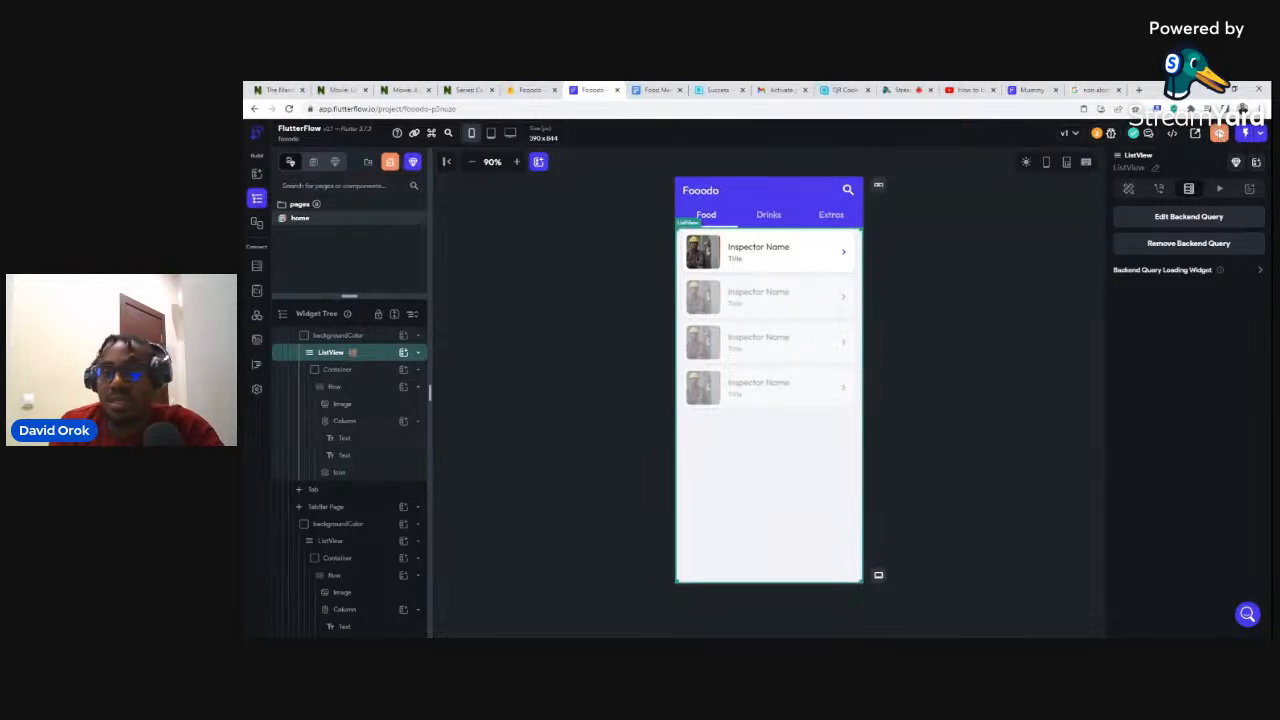
Open a preview of the Fooodo app to examine the Food list.
click(1218, 133)
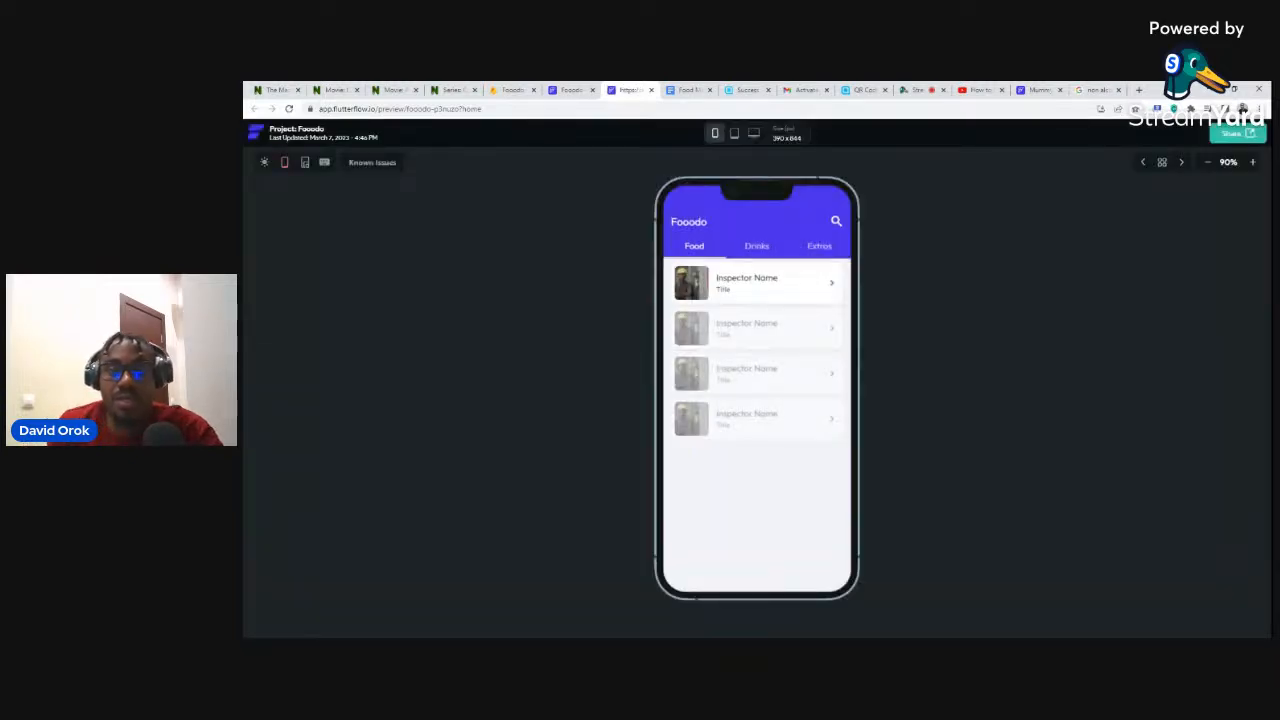
Close the app preview and start a run-mode build of the Fooodo project.
click(652, 91)
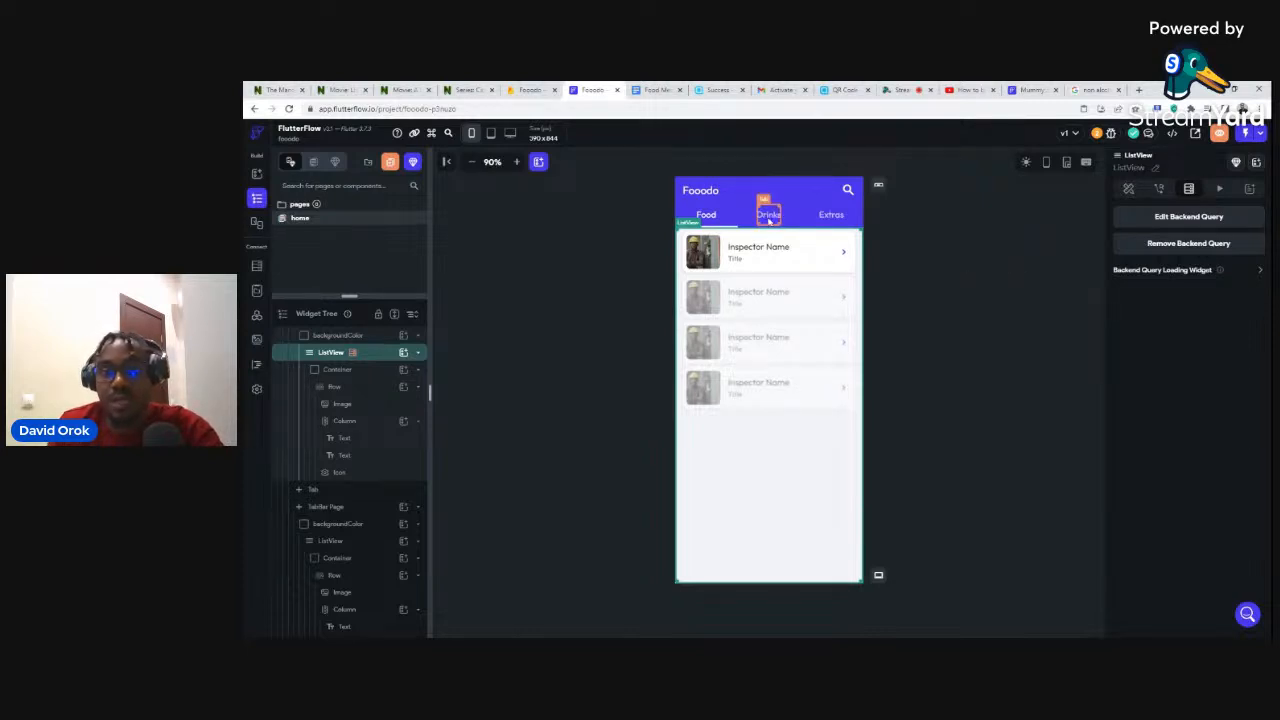
click(1260, 134)
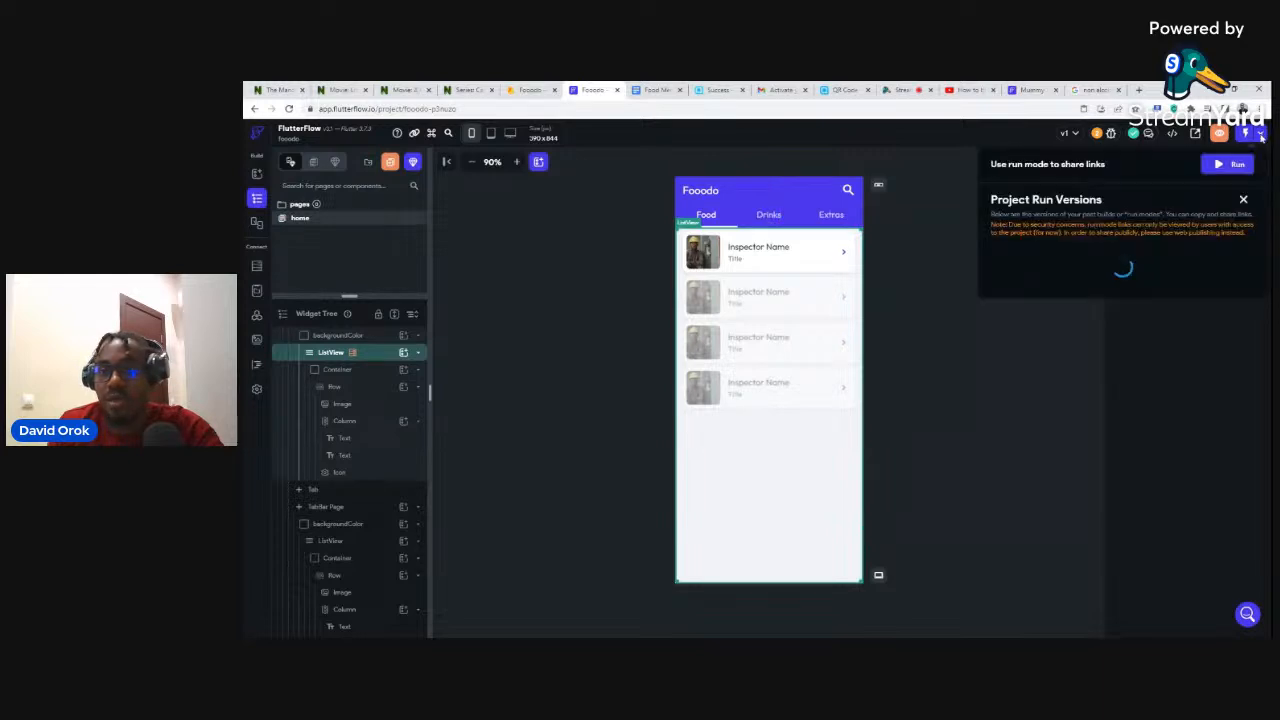
click(929, 218)
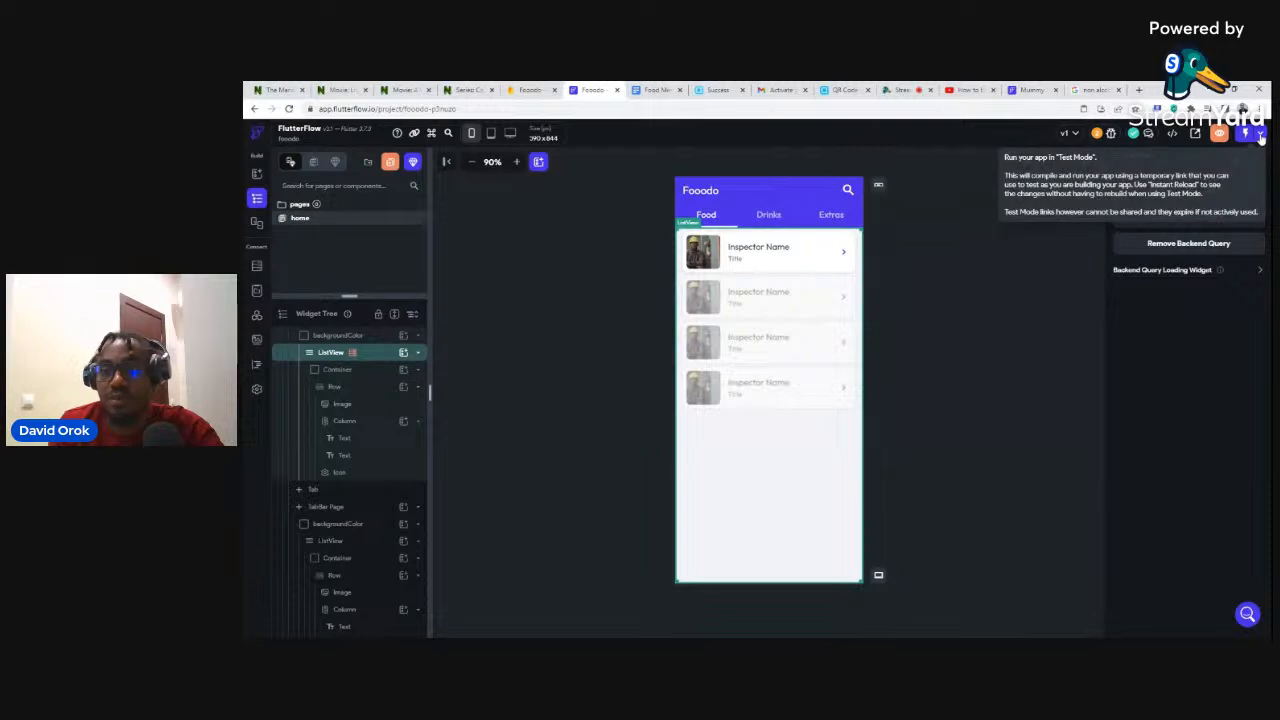
click(1260, 136)
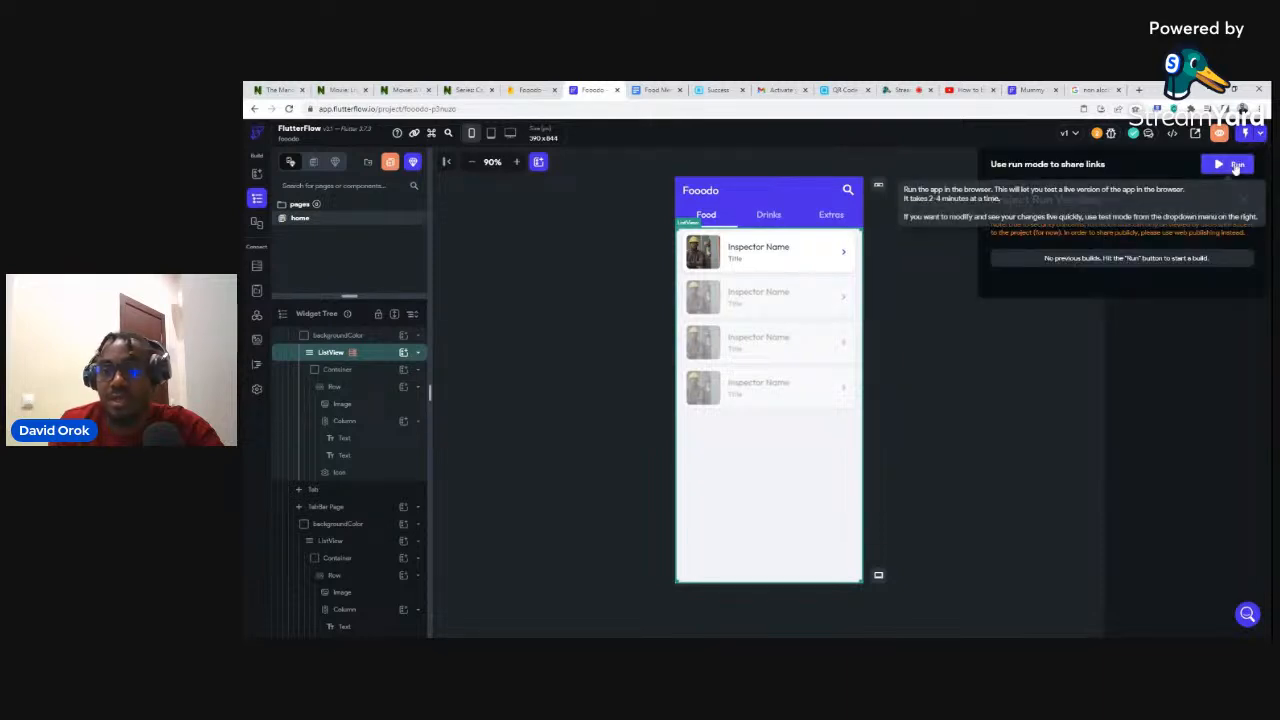
click(1234, 166)
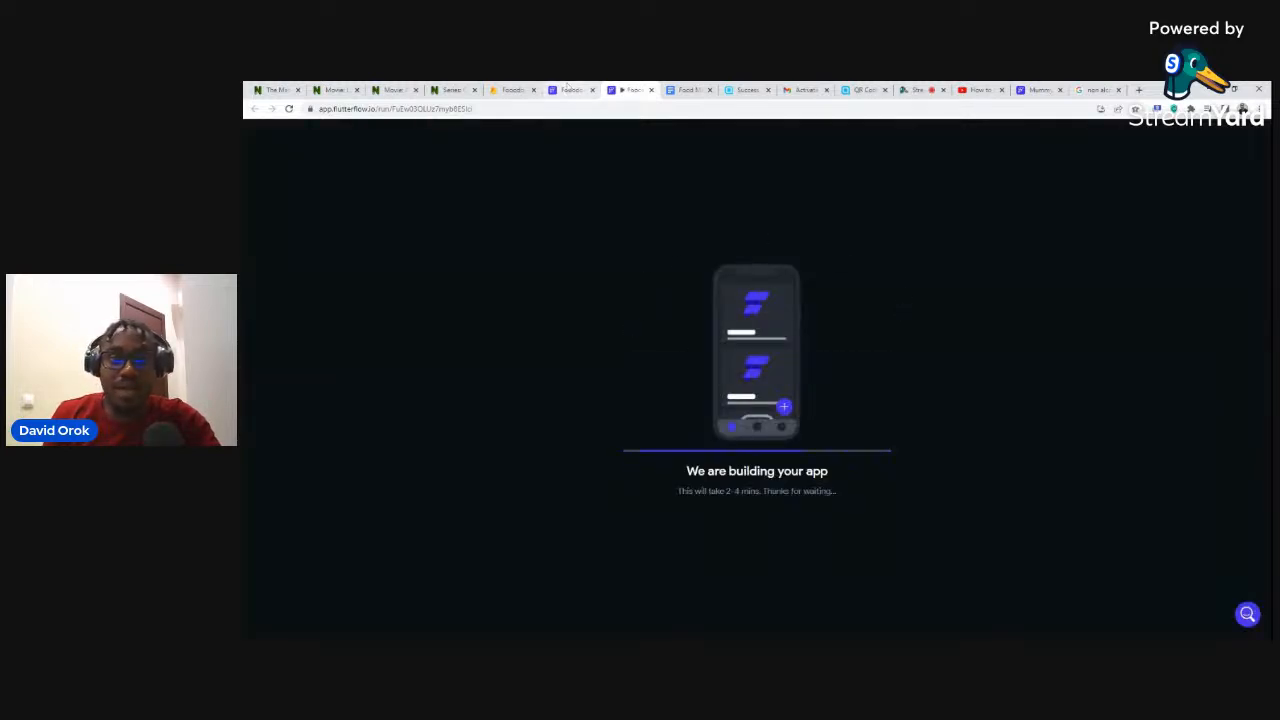
Check the Firestore data, and examine the categories under Alcoholic Drinks in the published Mummy J Cuisine app.
click(503, 90)
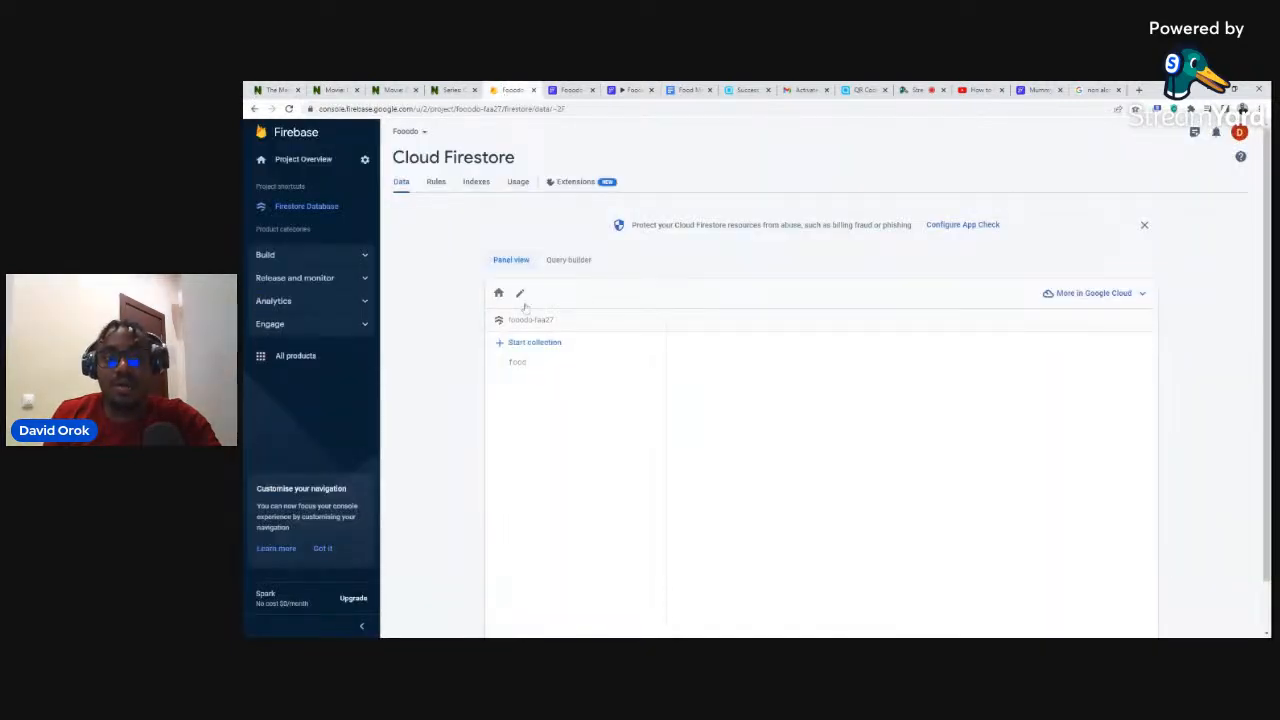
click(1035, 88)
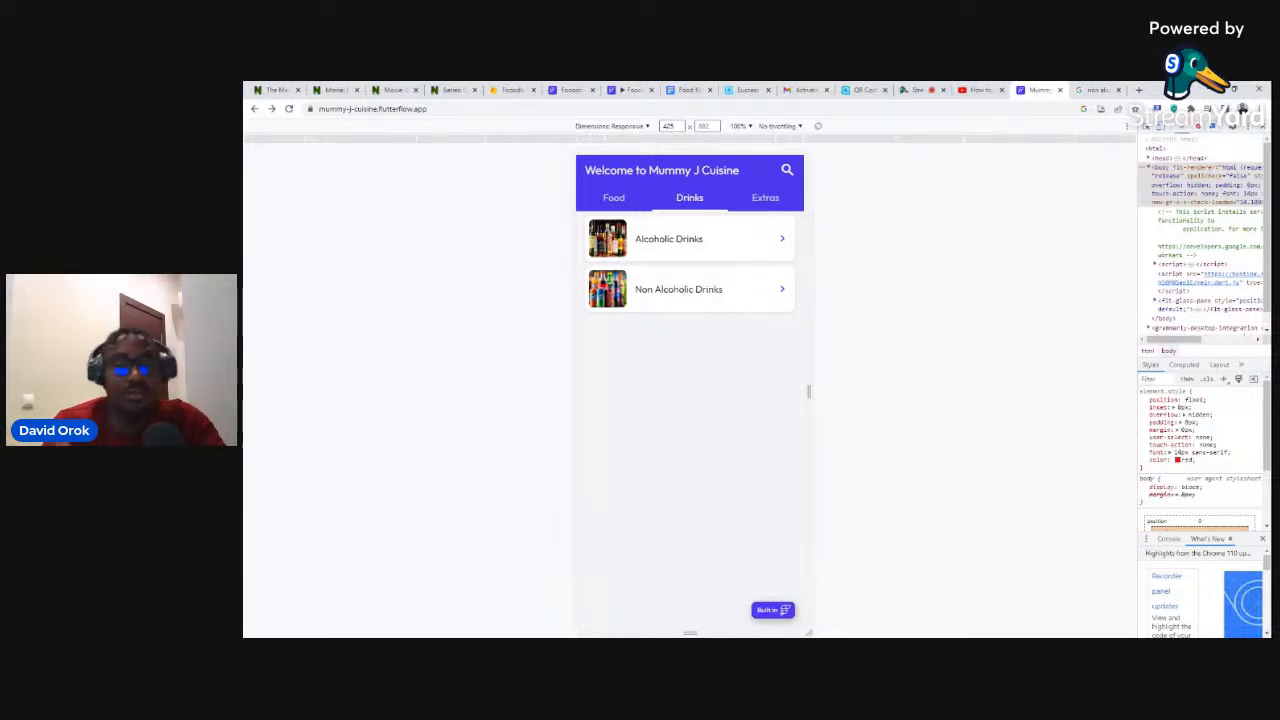
click(658, 237)
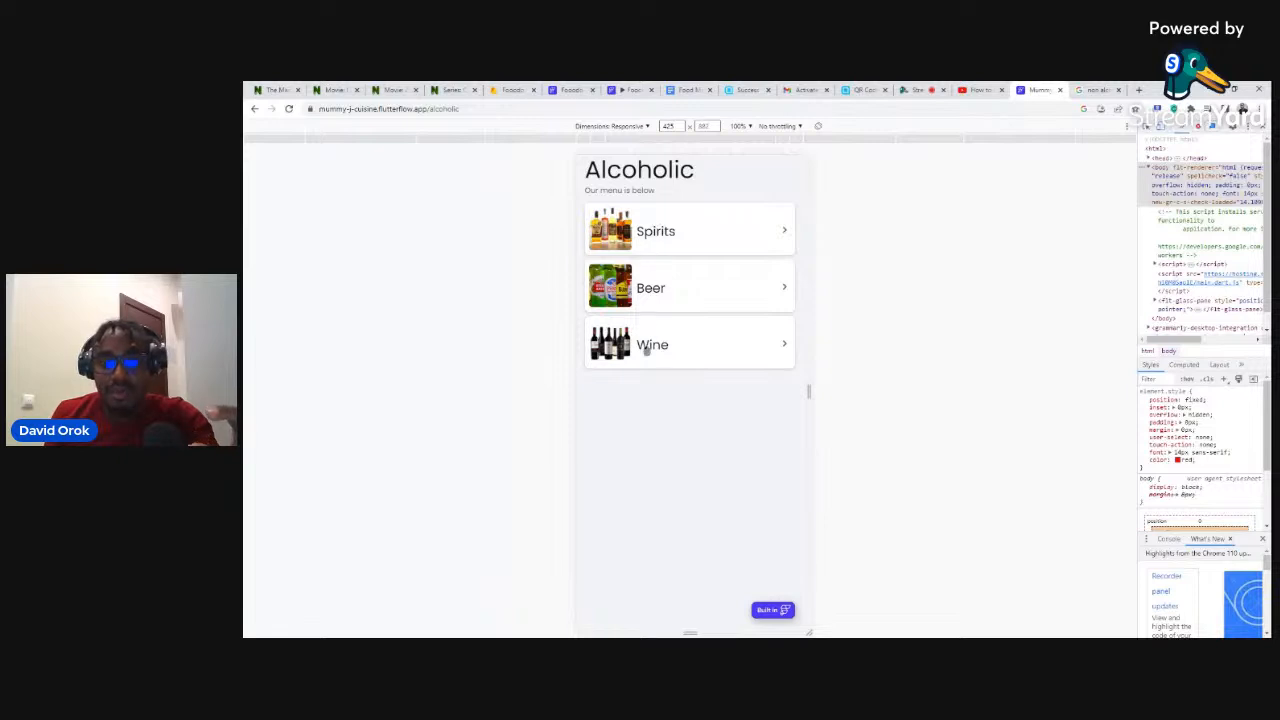
Start a new root-level collection with the ID "alcoholic" in the Fooodo project's Cloud Firestore database.
click(507, 91)
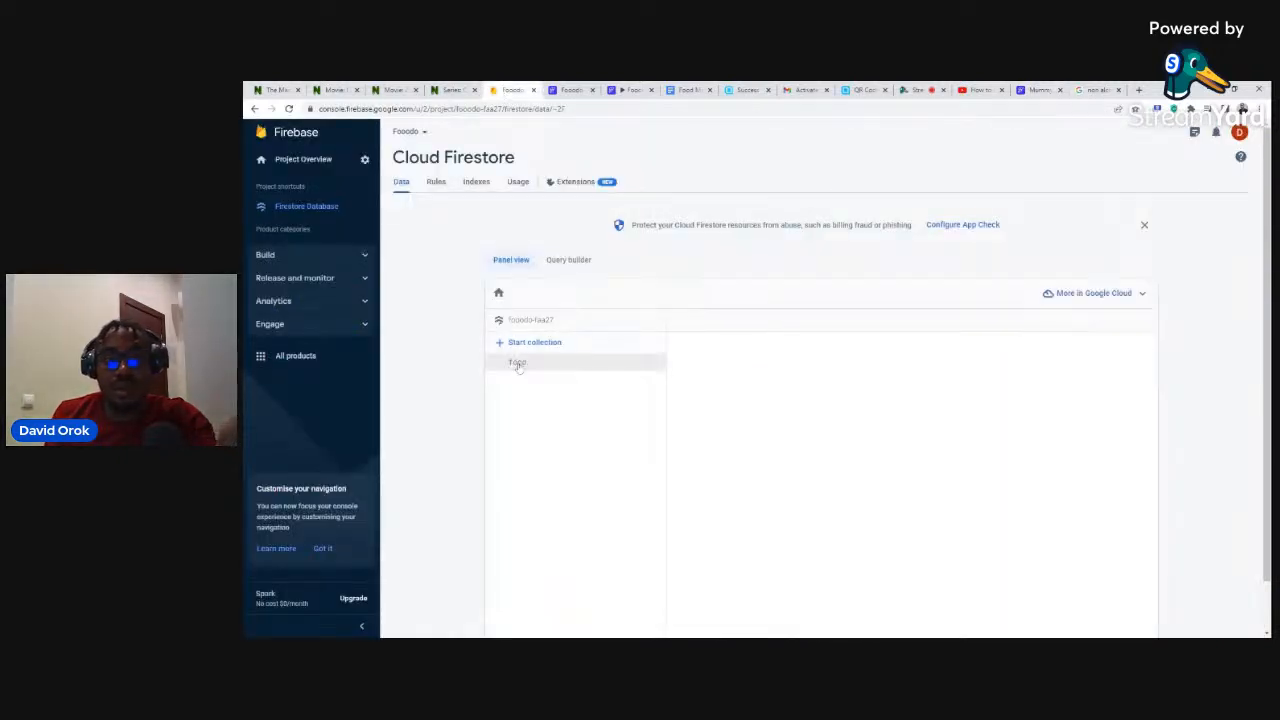
click(543, 346)
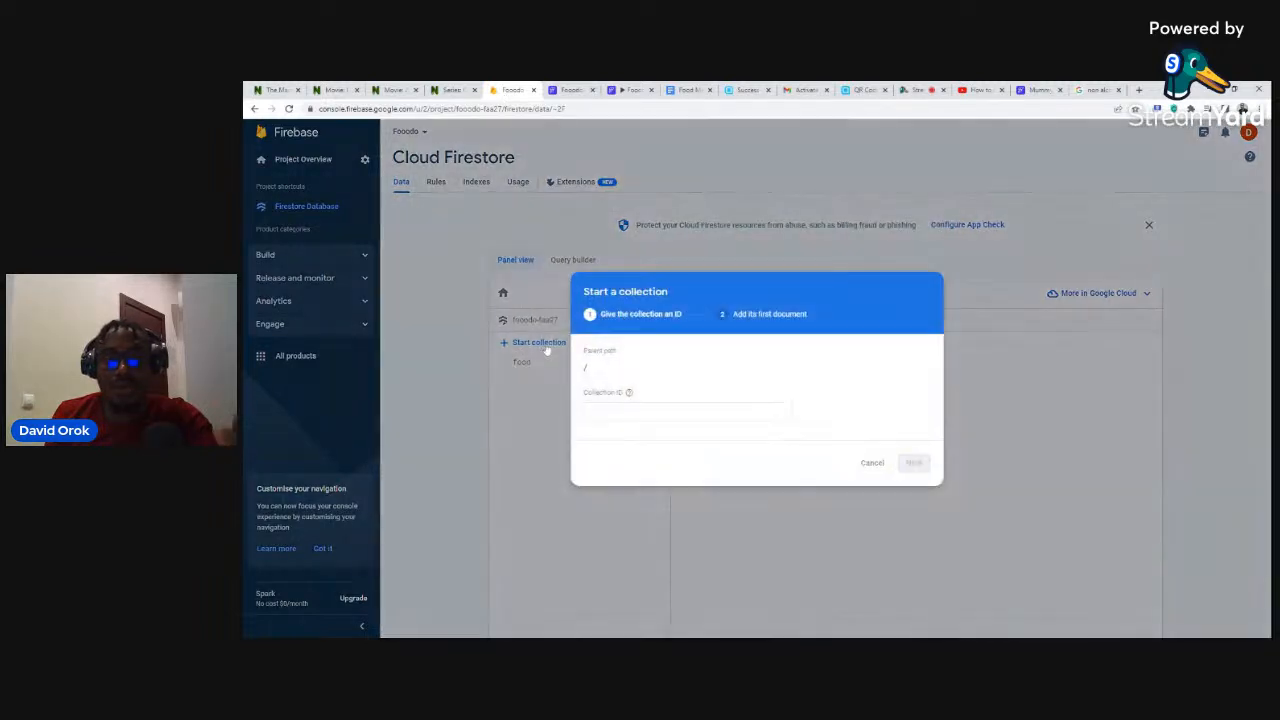
click(640, 411)
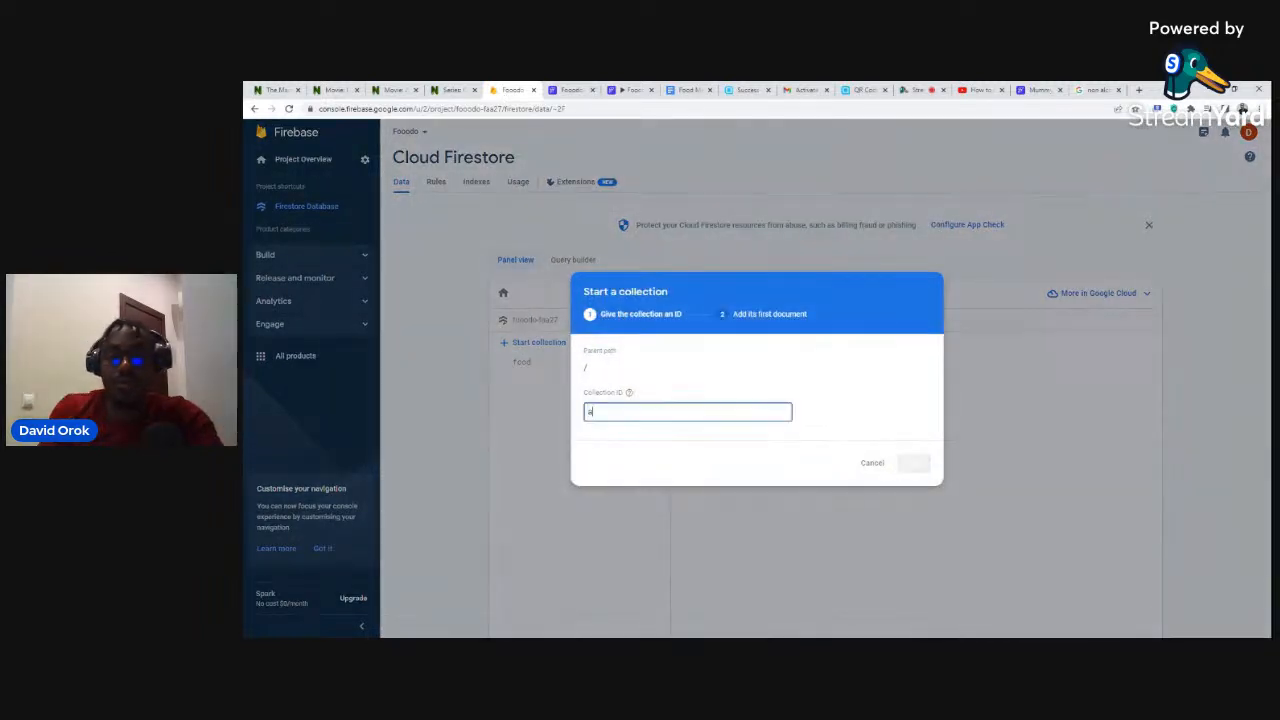
text(ak)
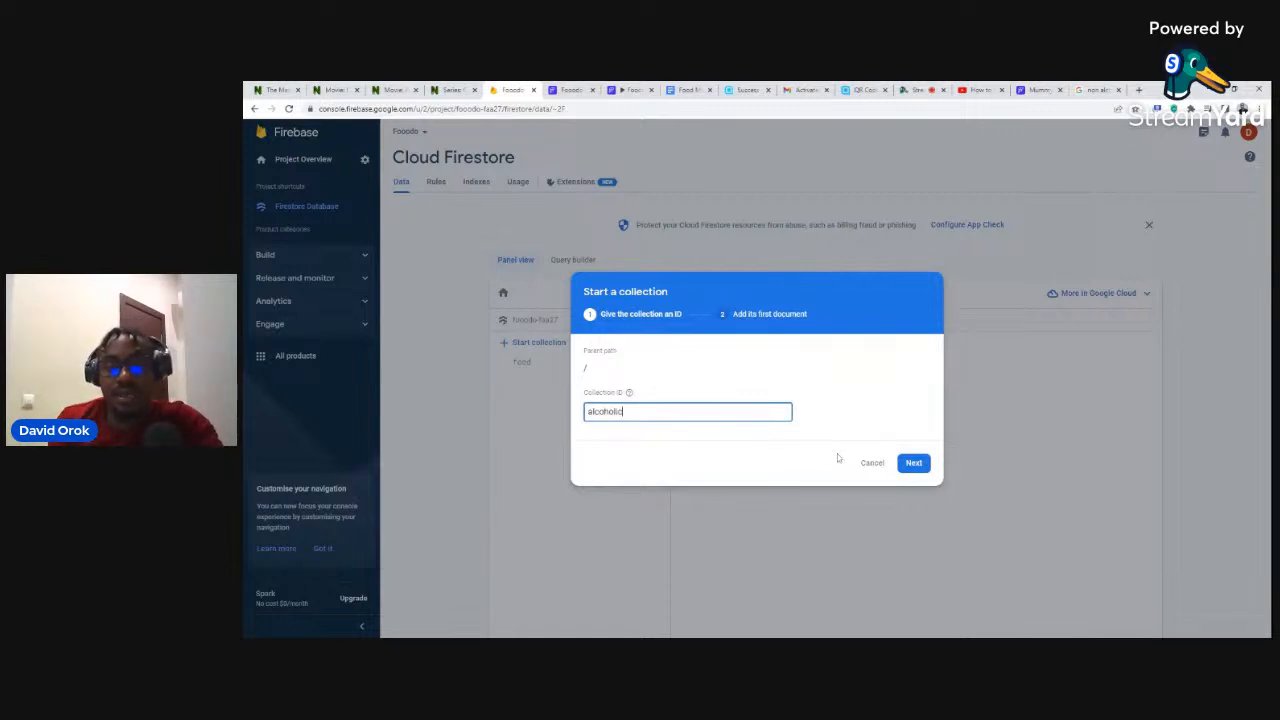
click(913, 464)
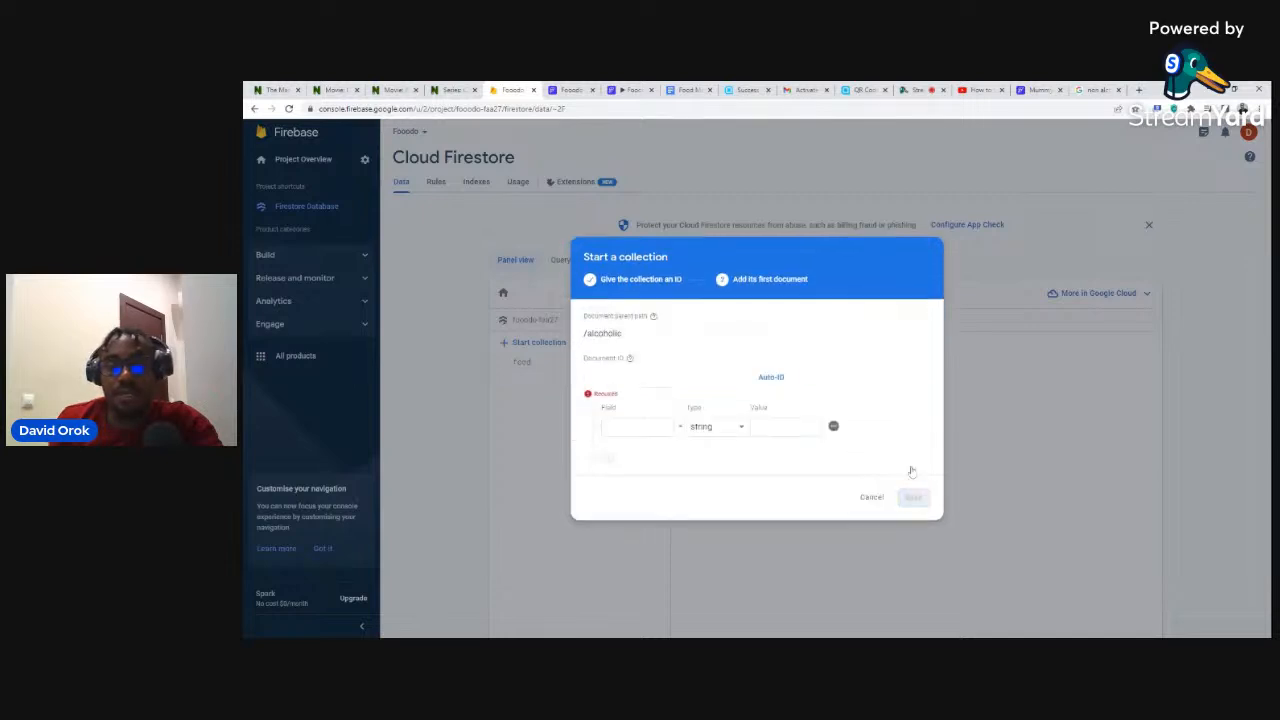
Give the collection's first document an auto-generated ID and a string field "name" with the value "Spirits", as in the Mummy J Cuisine app.
click(775, 382)
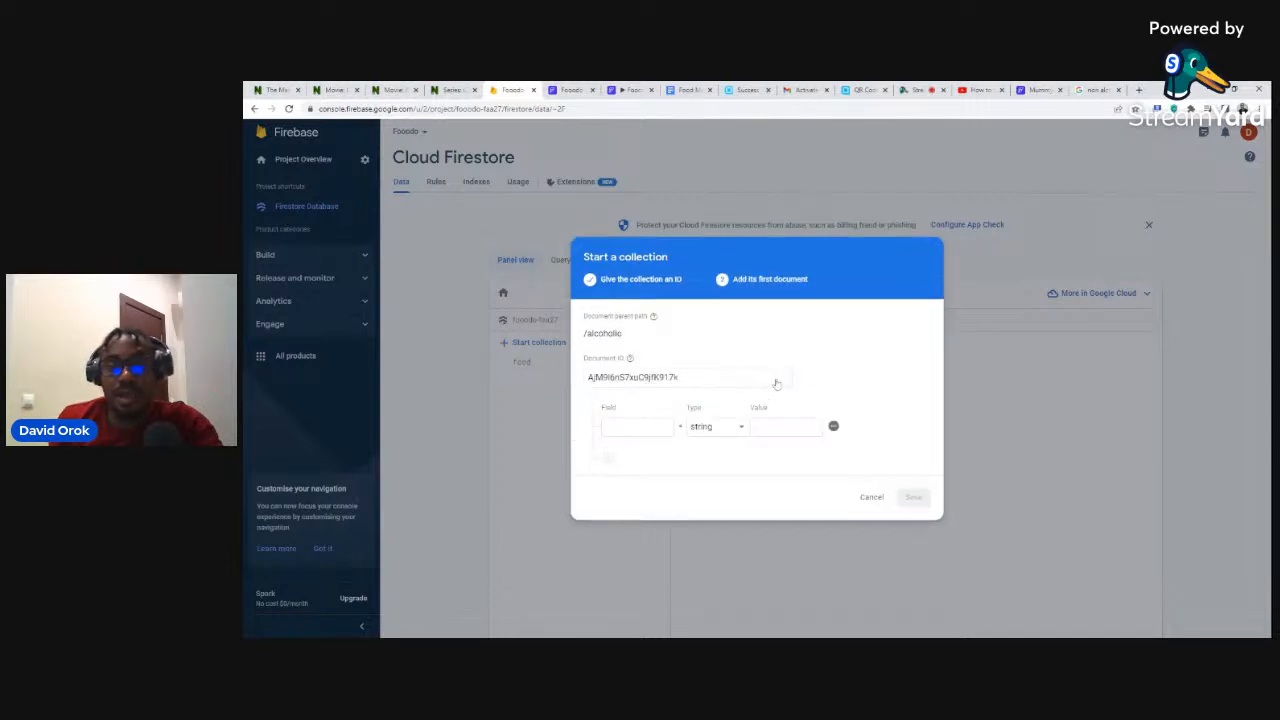
text(name)
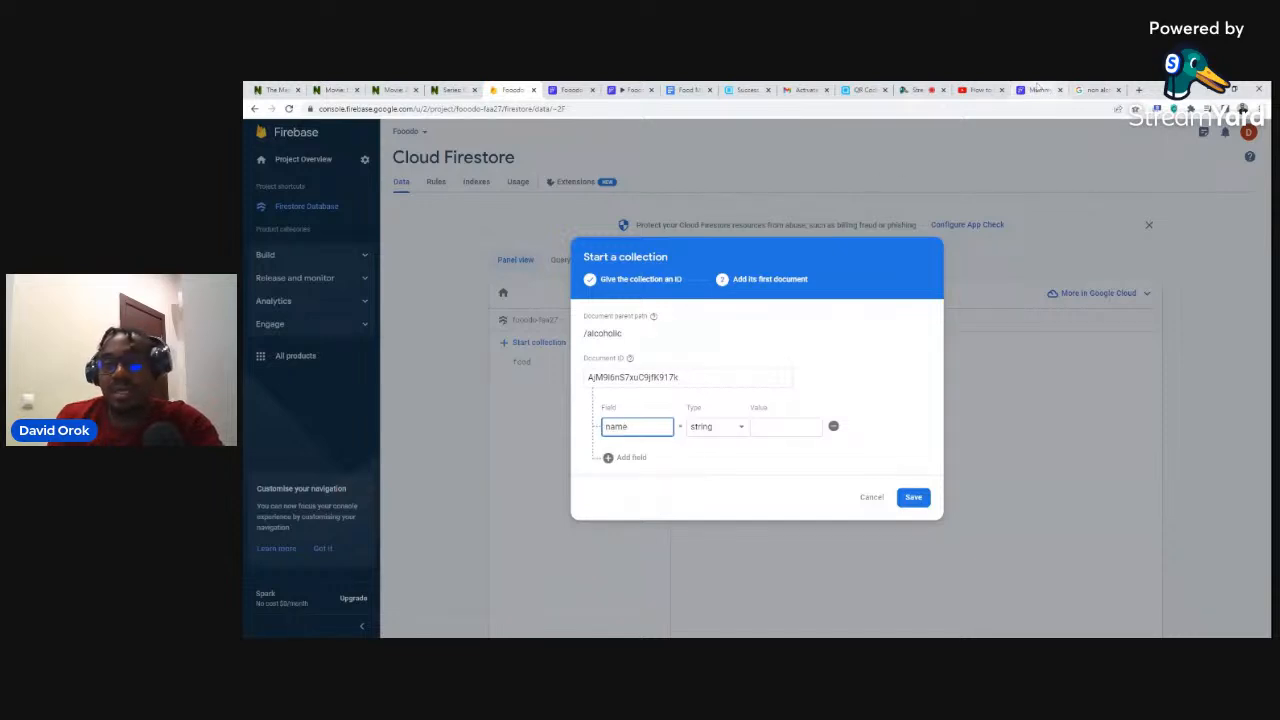
click(1040, 89)
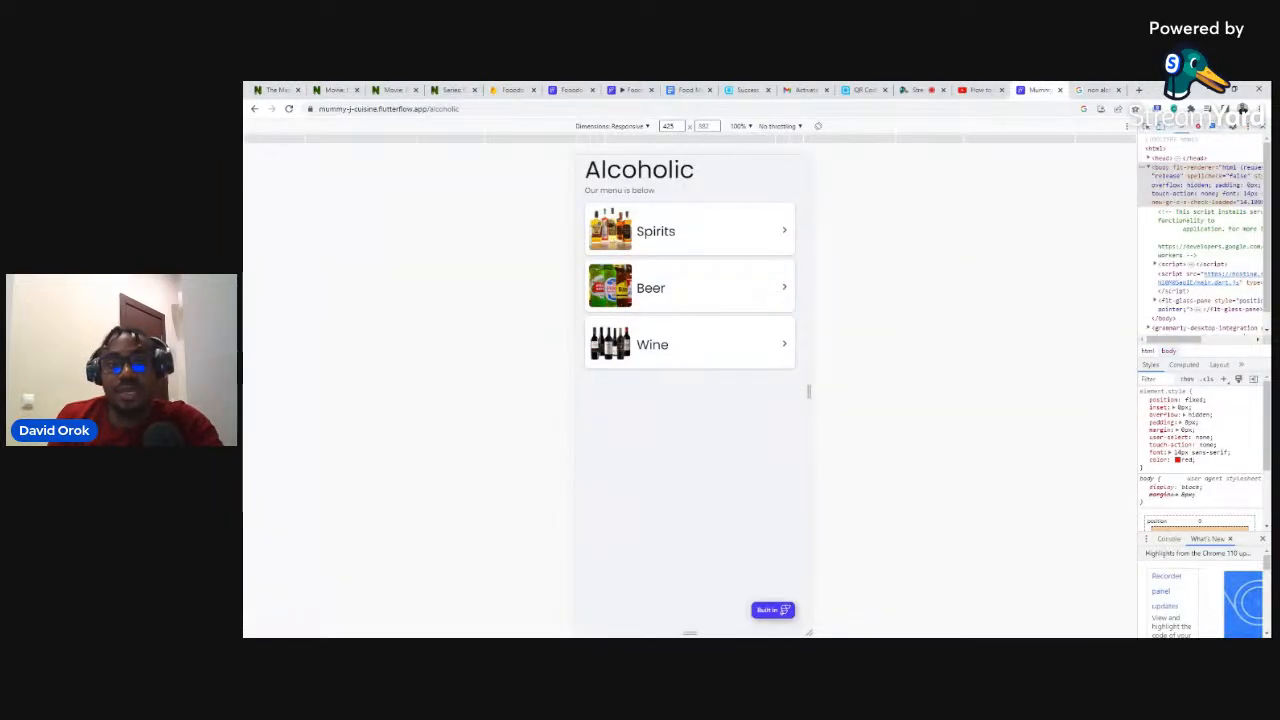
click(512, 89)
click(786, 427)
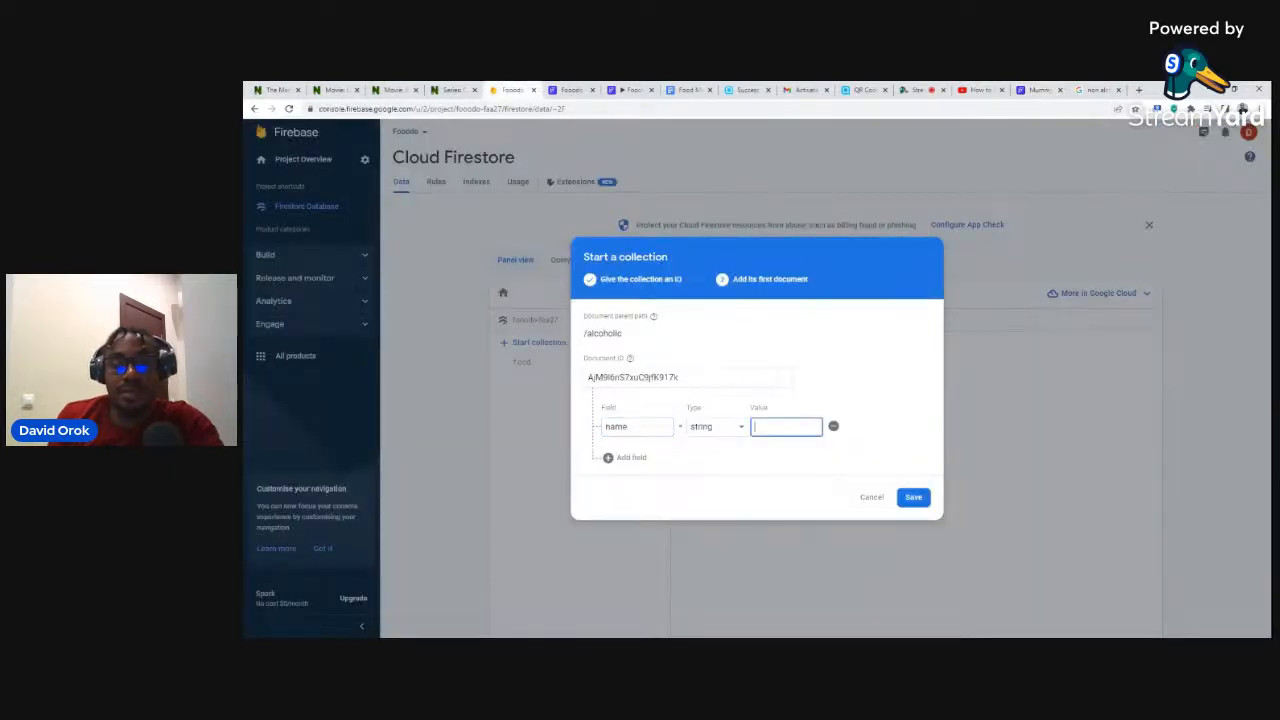
click(1036, 90)
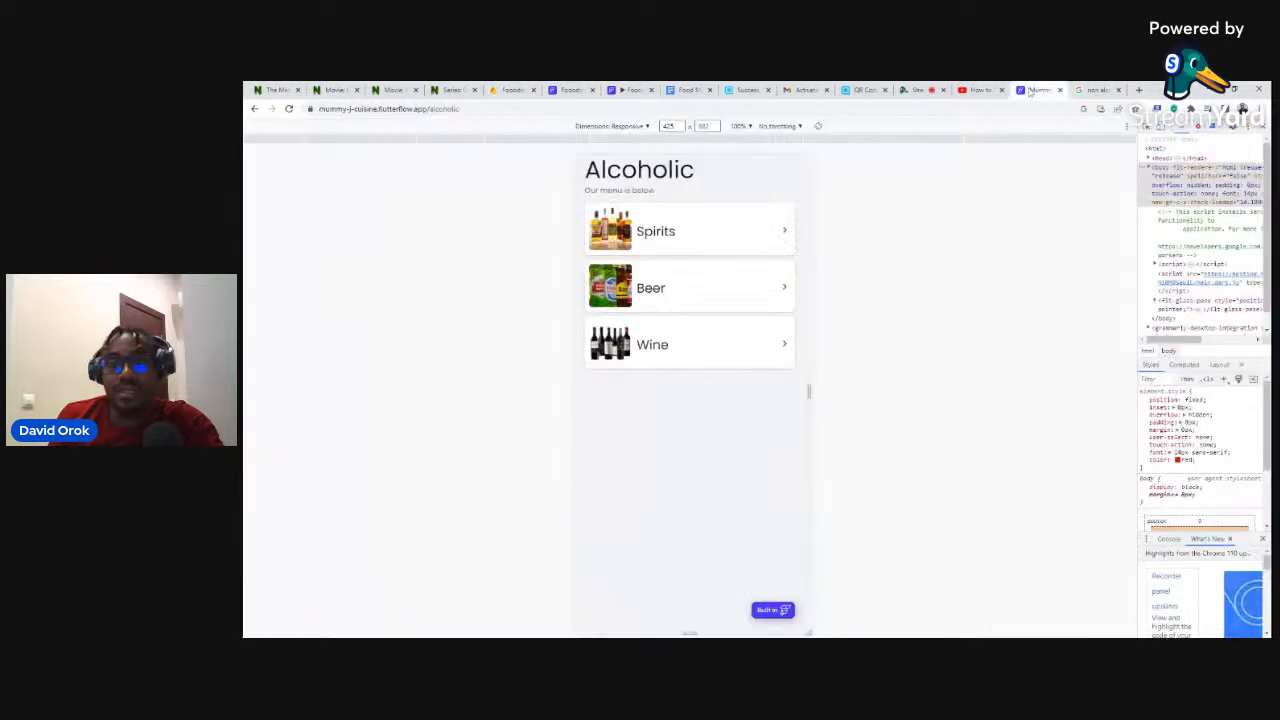
click(508, 89)
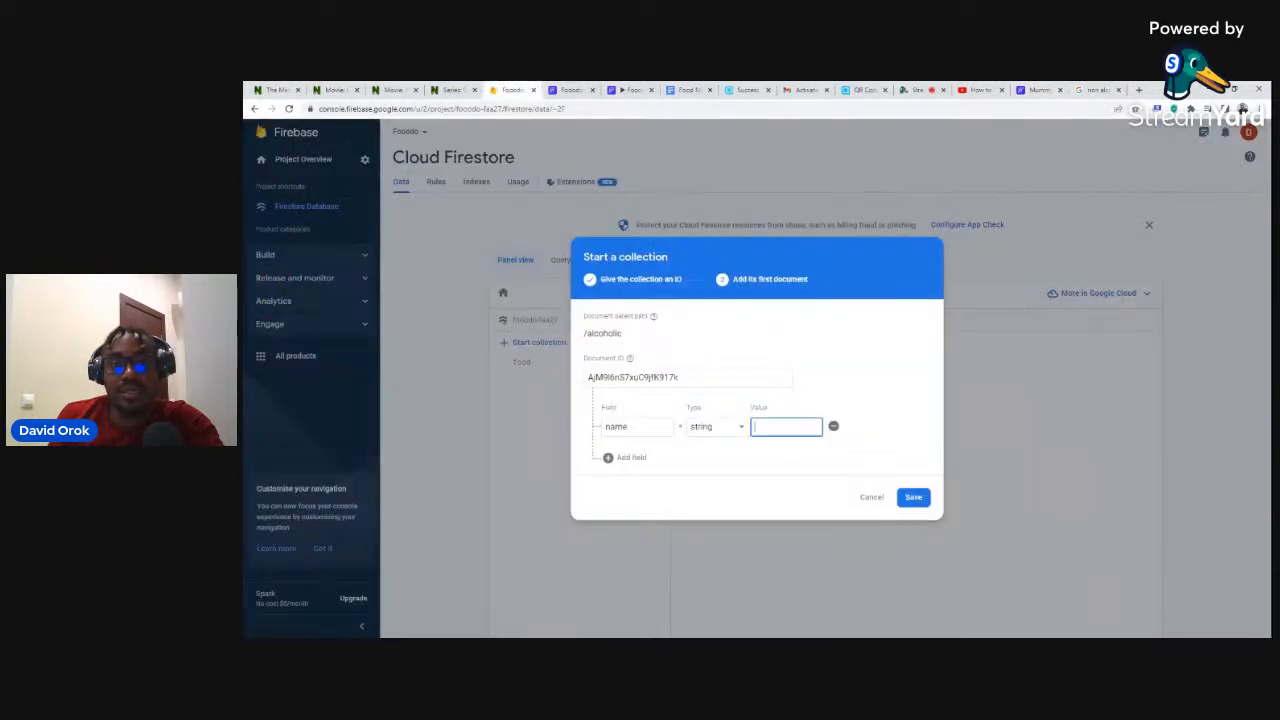
text(Spirits)
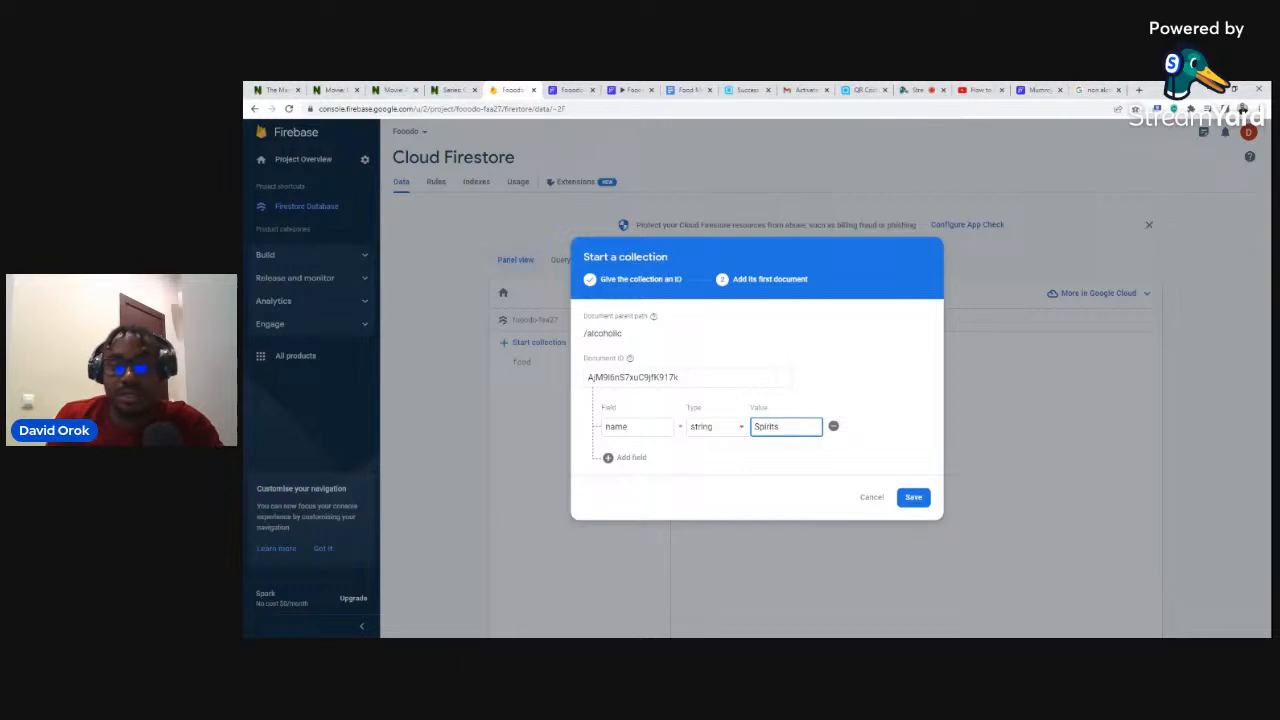
Add a string field "image" holding the Spirits image link copied from the Food Menu App document, and save the new collection.
click(626, 458)
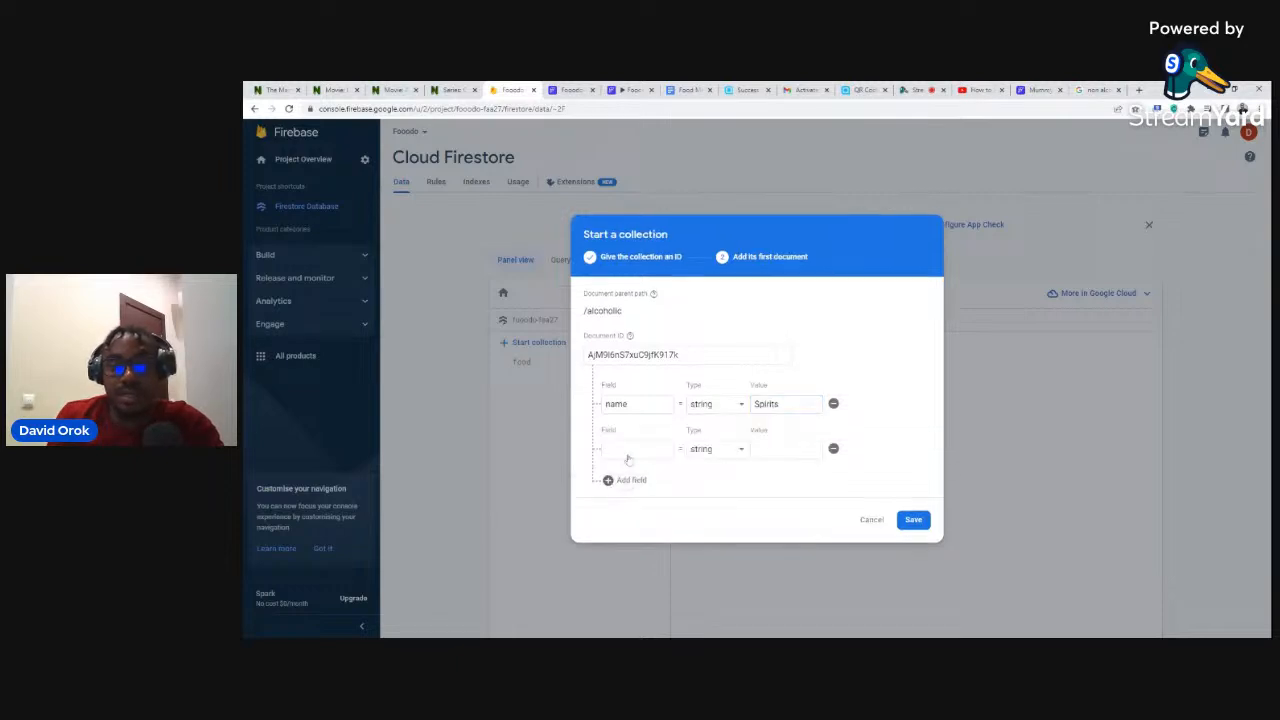
text(image)
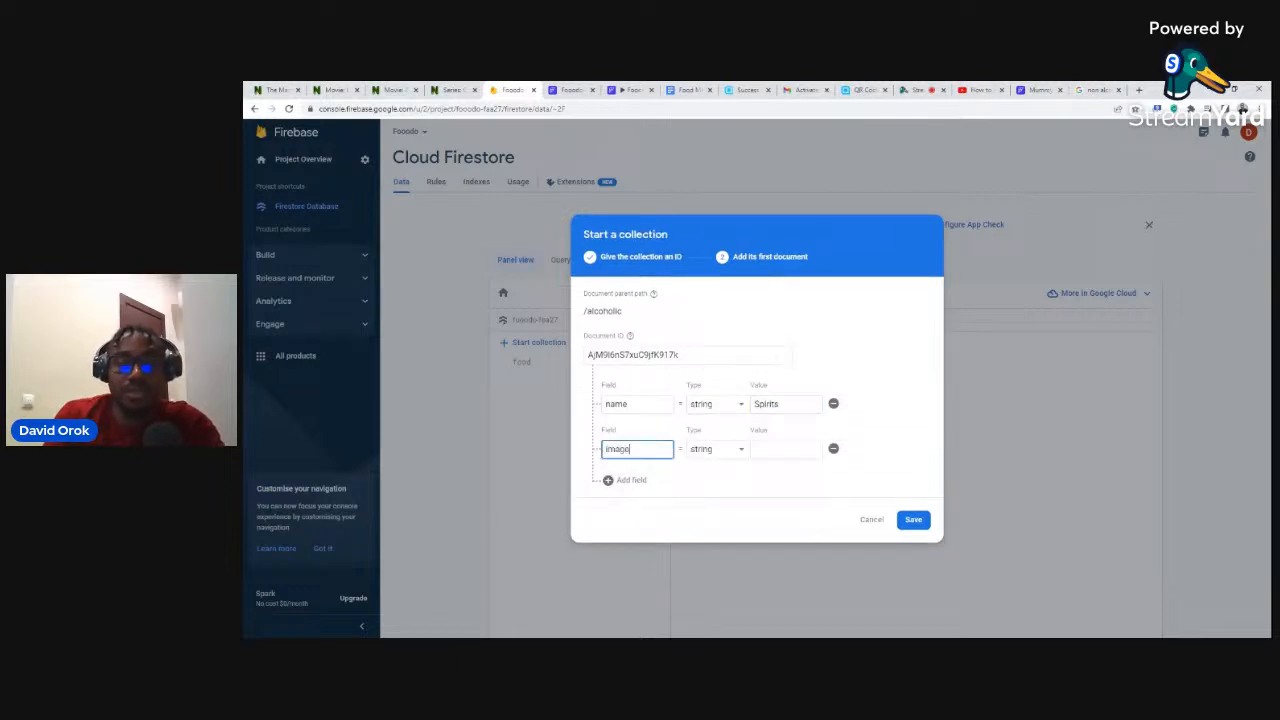
click(752, 449)
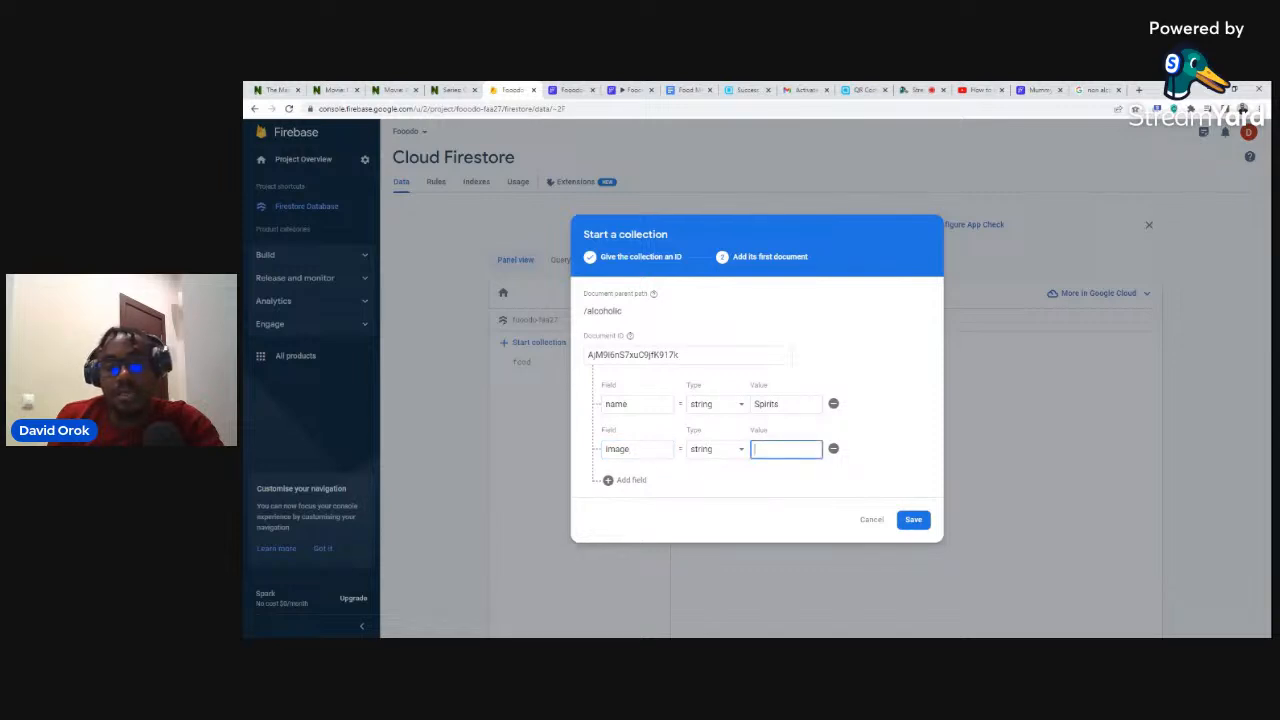
click(672, 88)
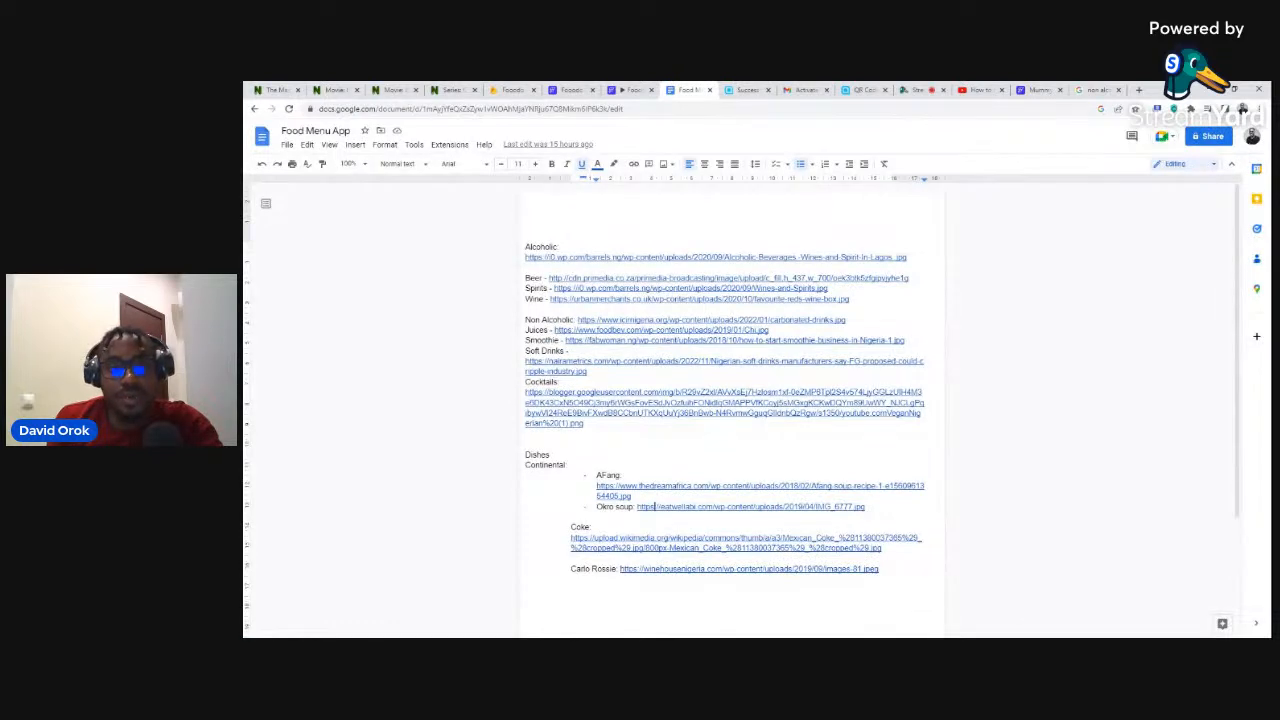
click(600, 288)
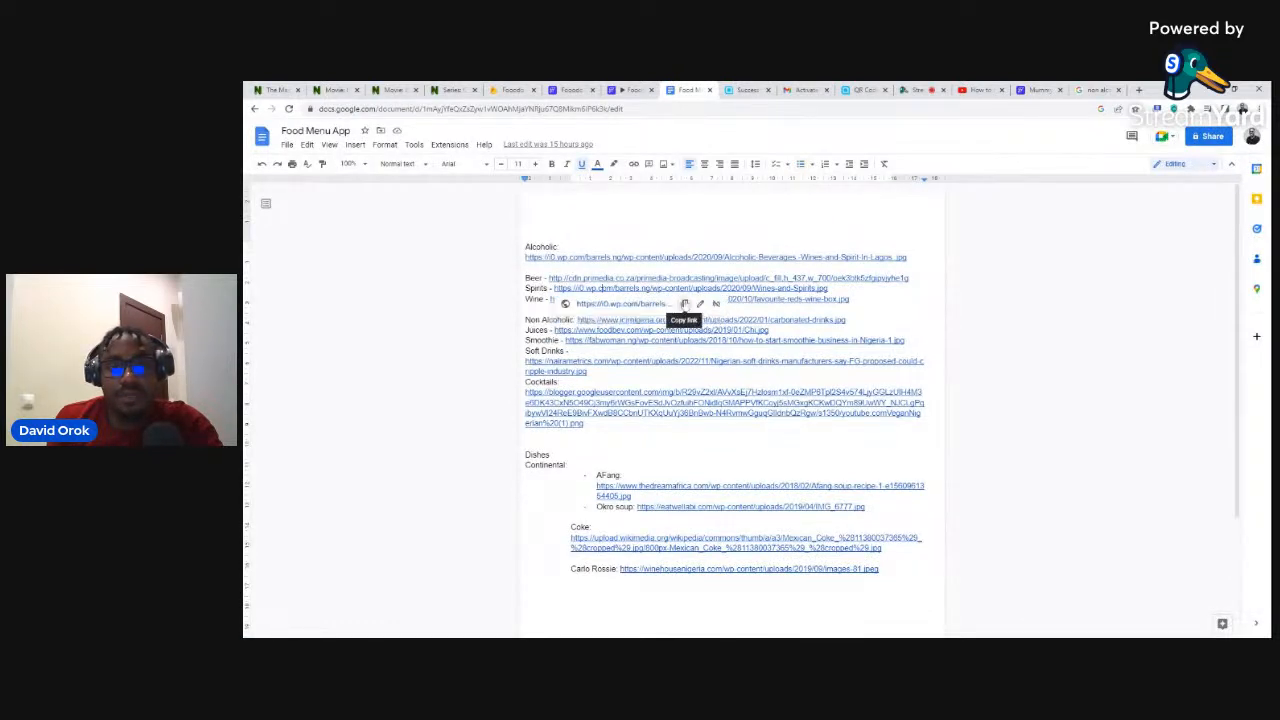
click(672, 307)
click(512, 89)
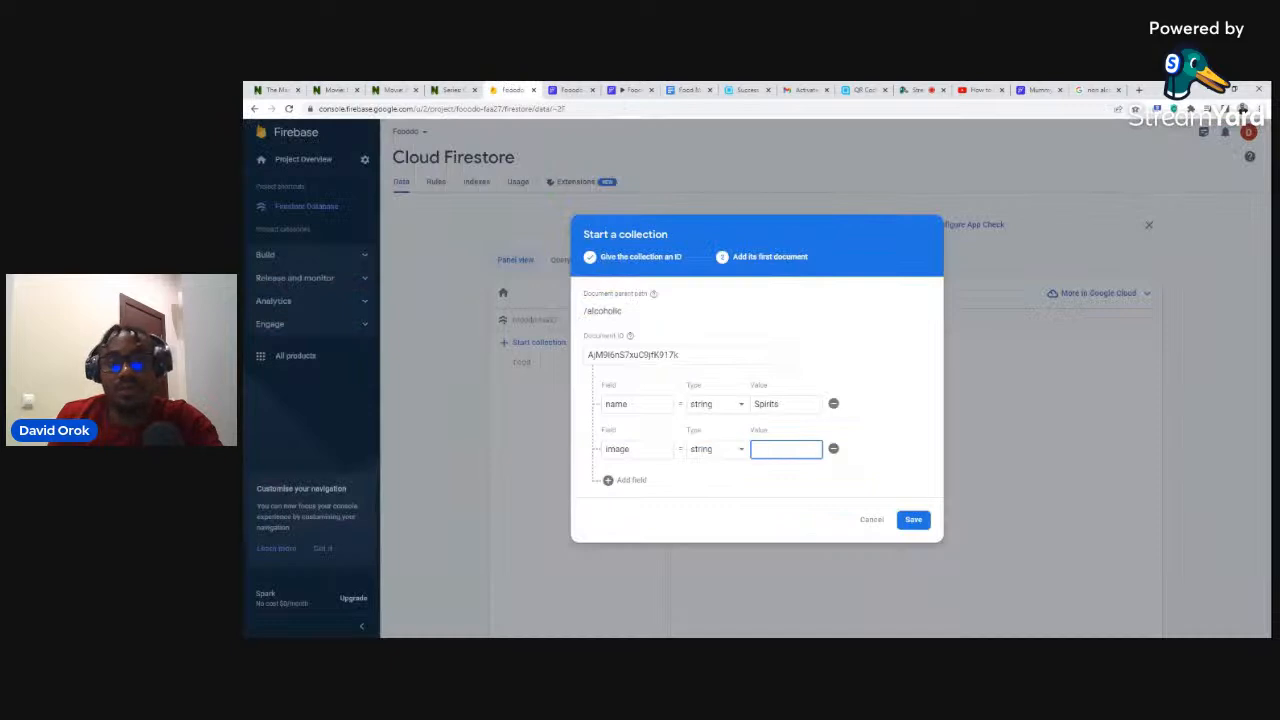
key(ctrl+v)
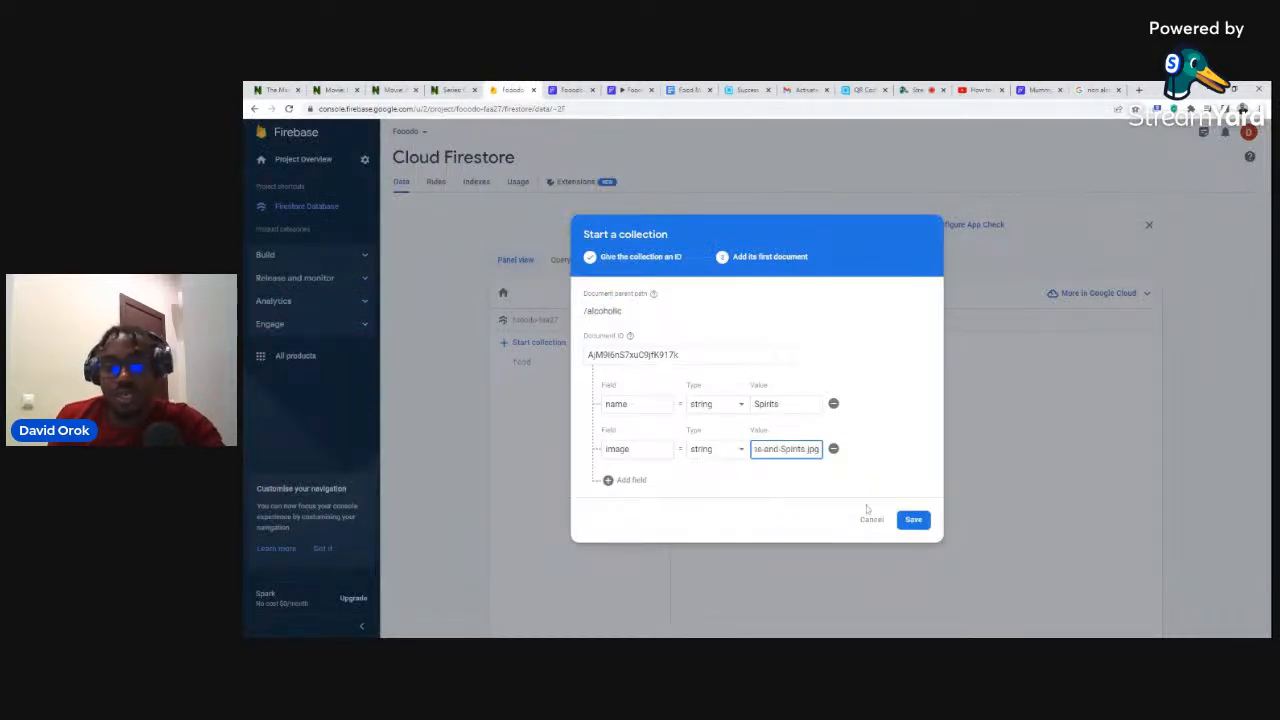
click(913, 519)
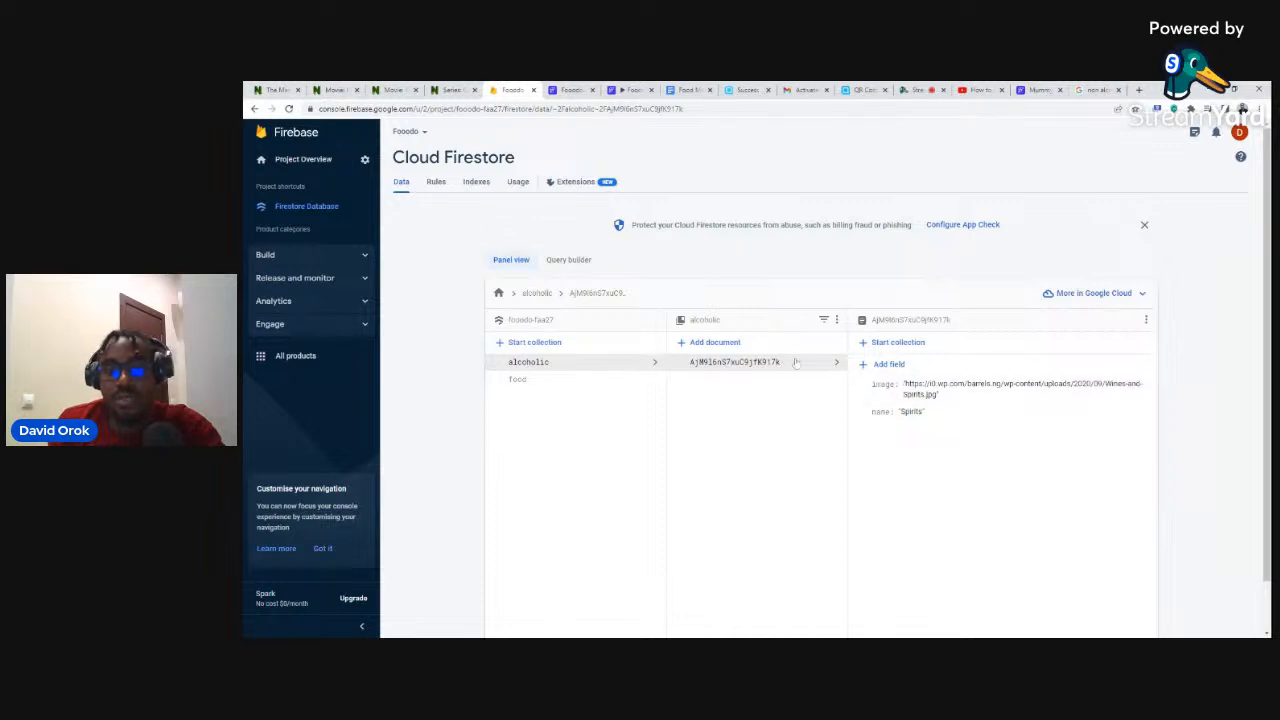
Add a second document to the alcoholic collection with an auto-generated ID and a string field "name" set to "Beer".
click(716, 343)
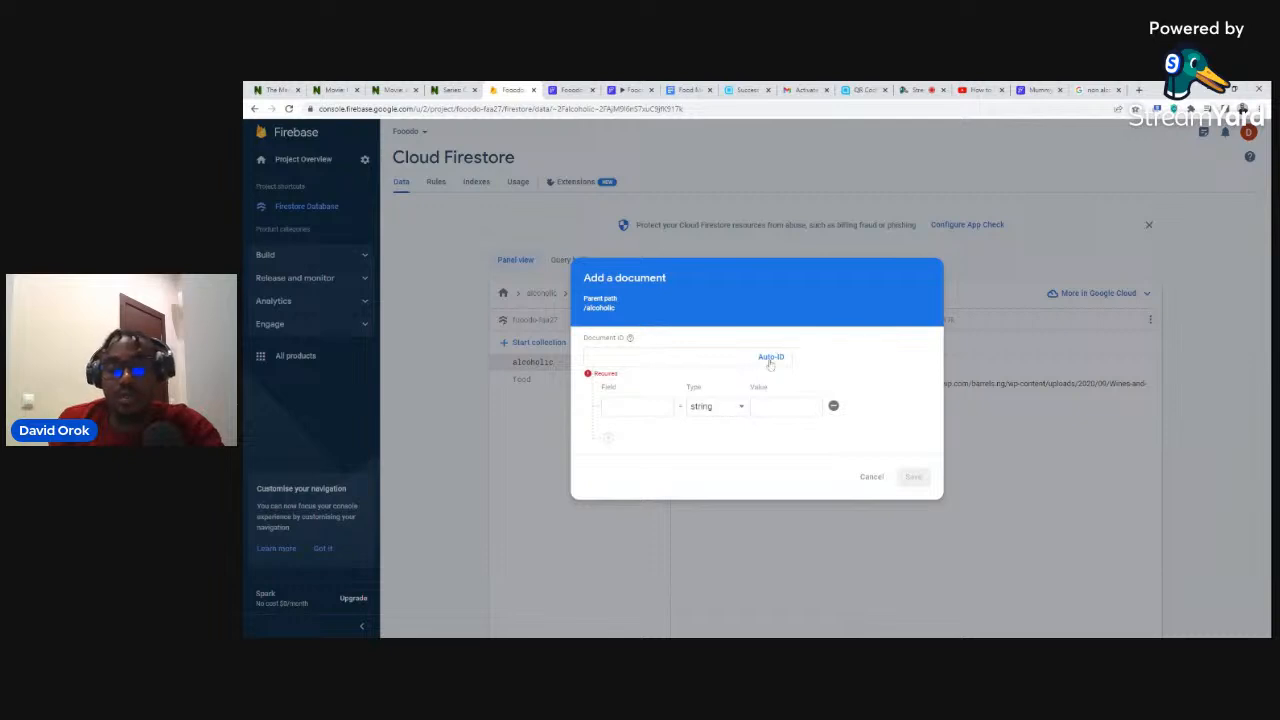
click(769, 358)
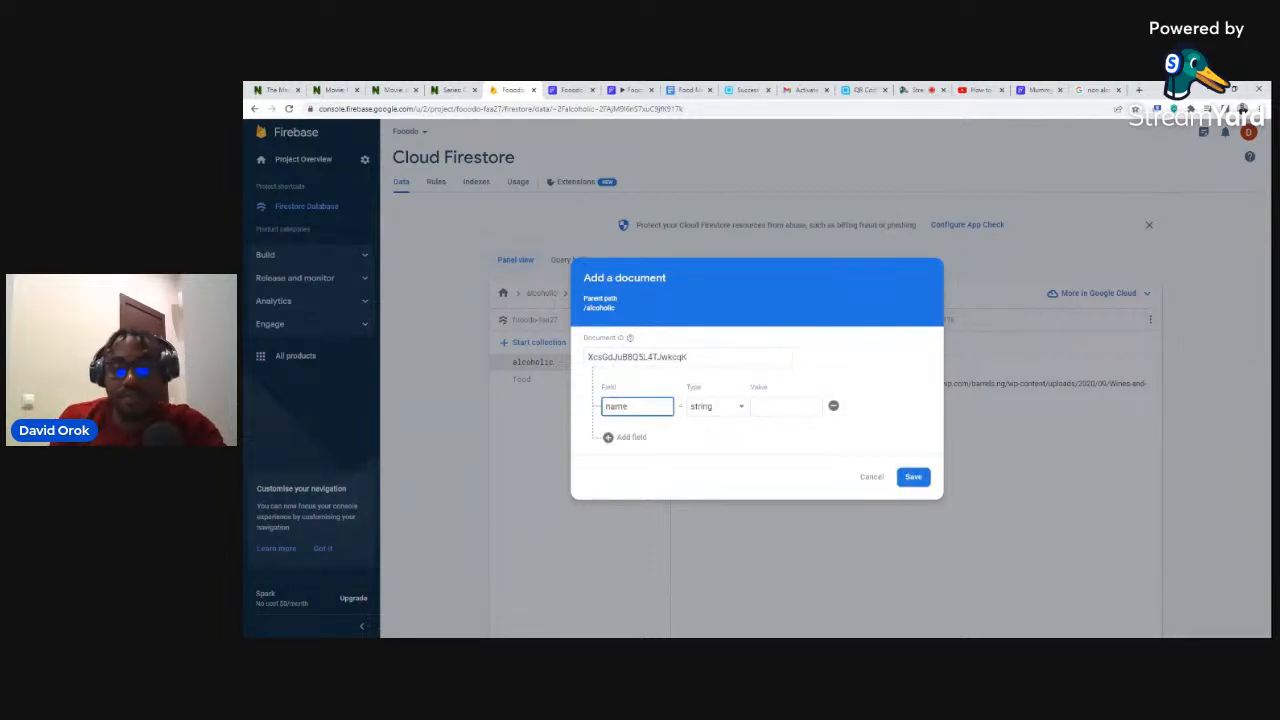
key(Tab)
text(Beer)
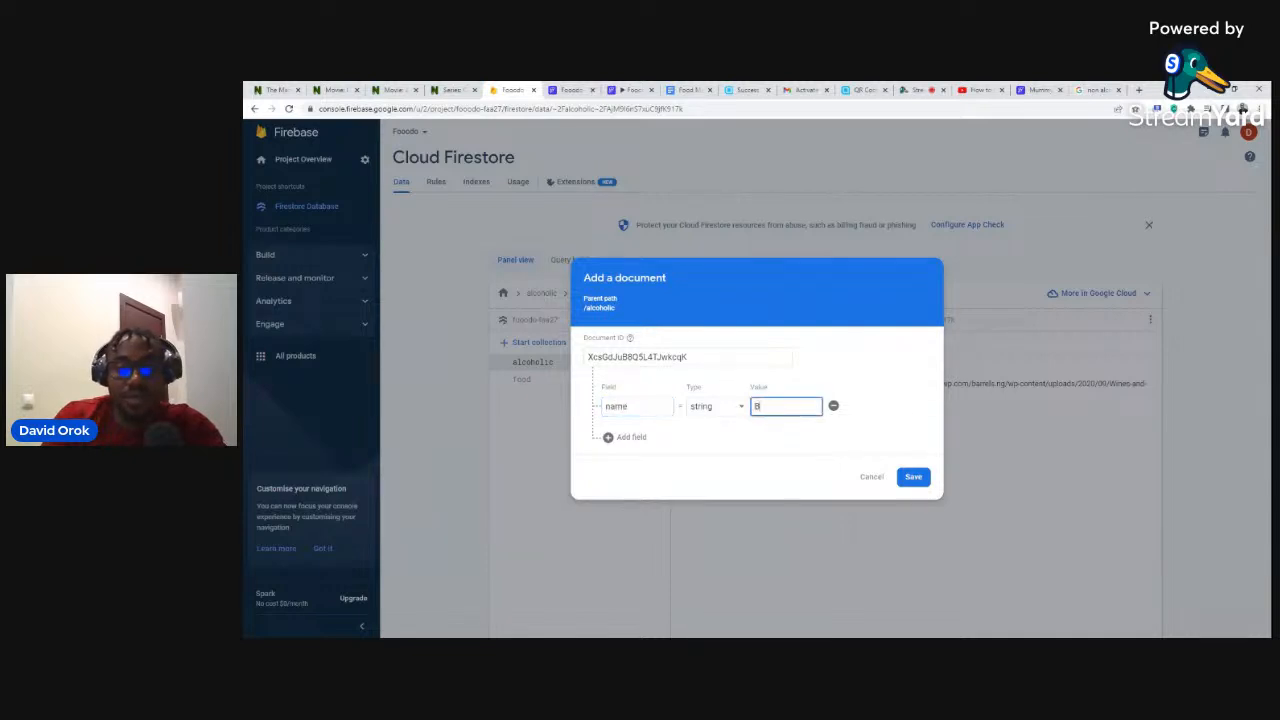
Add a string field "image" holding the Beer image link copied from the Food Menu App document, and save the Beer document.
click(620, 437)
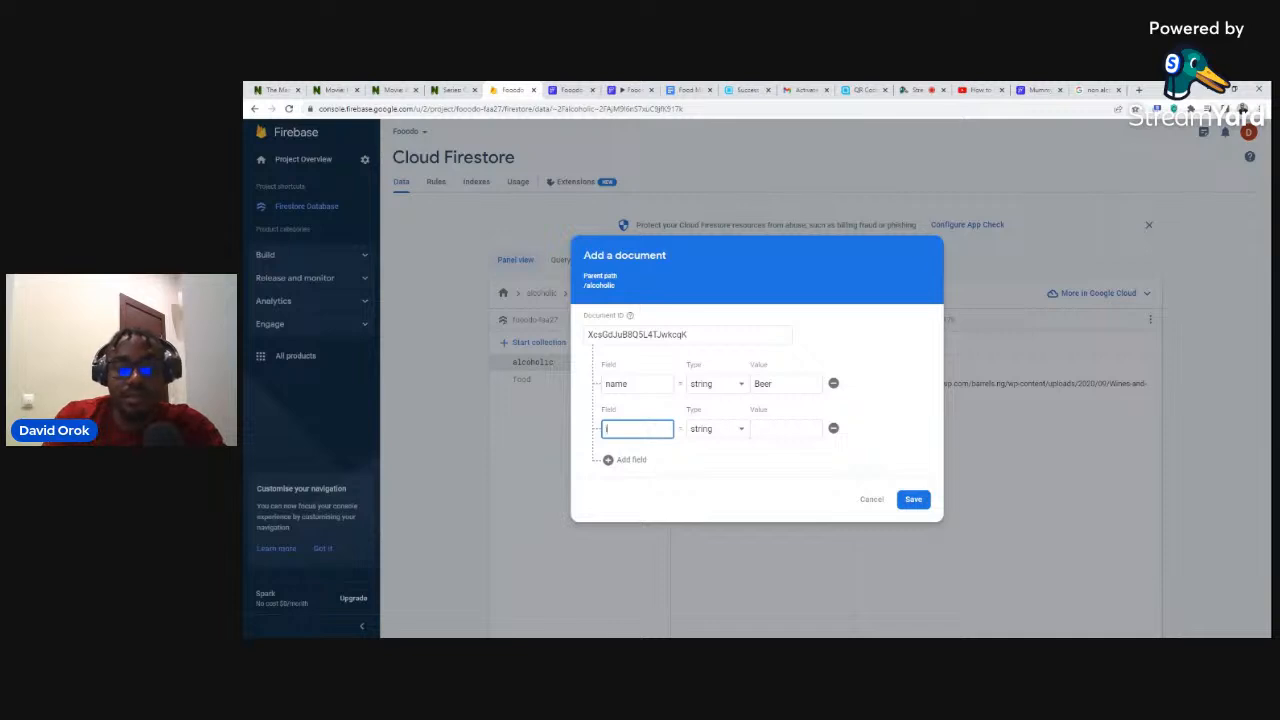
text(image)
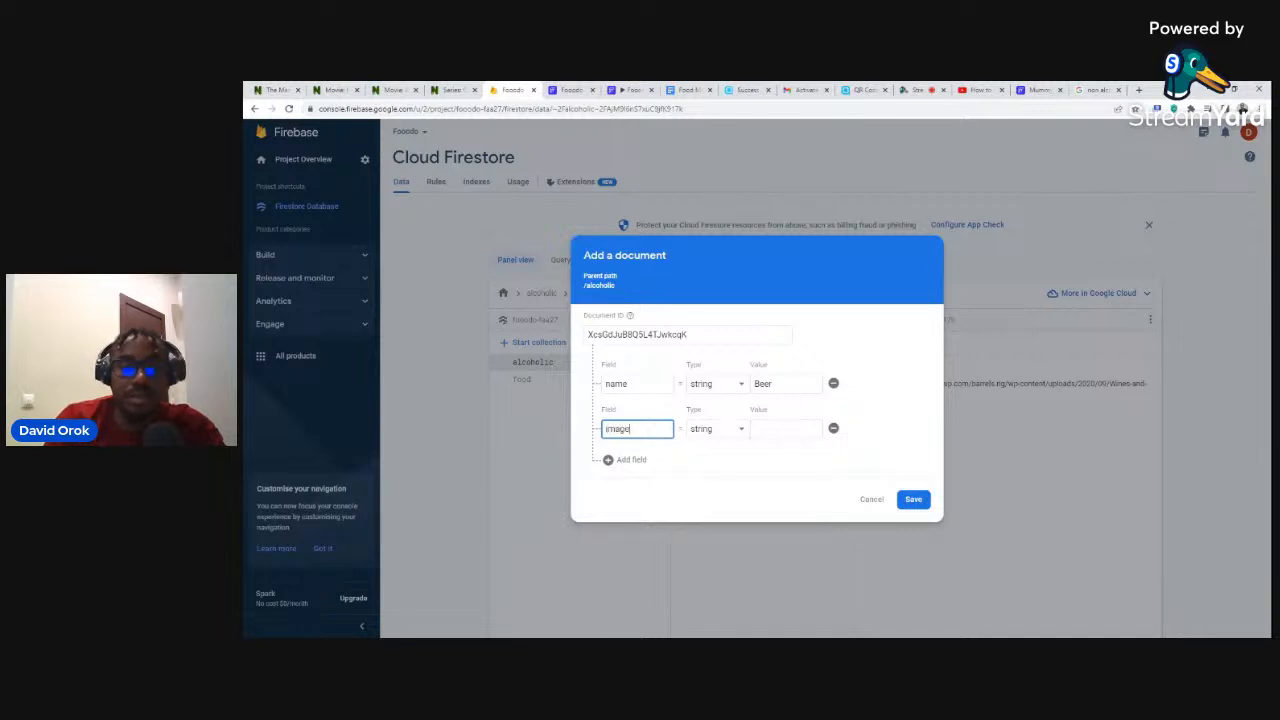
key(Tab)
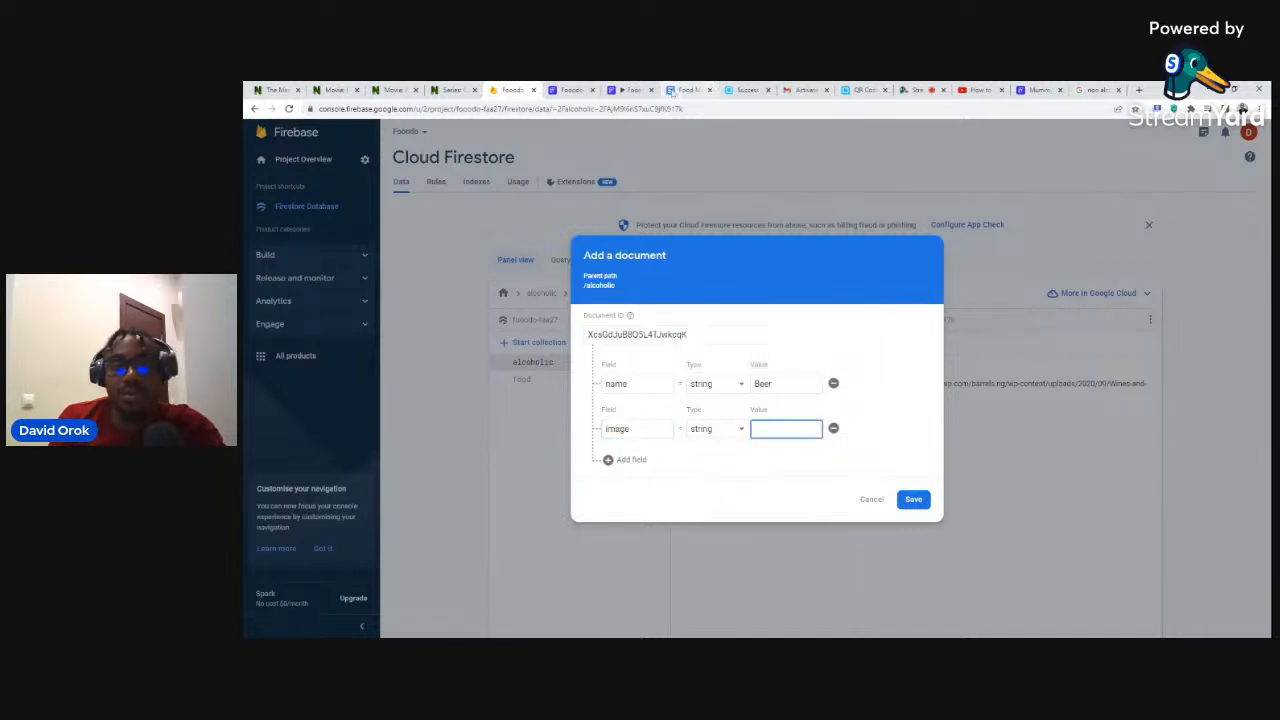
click(688, 90)
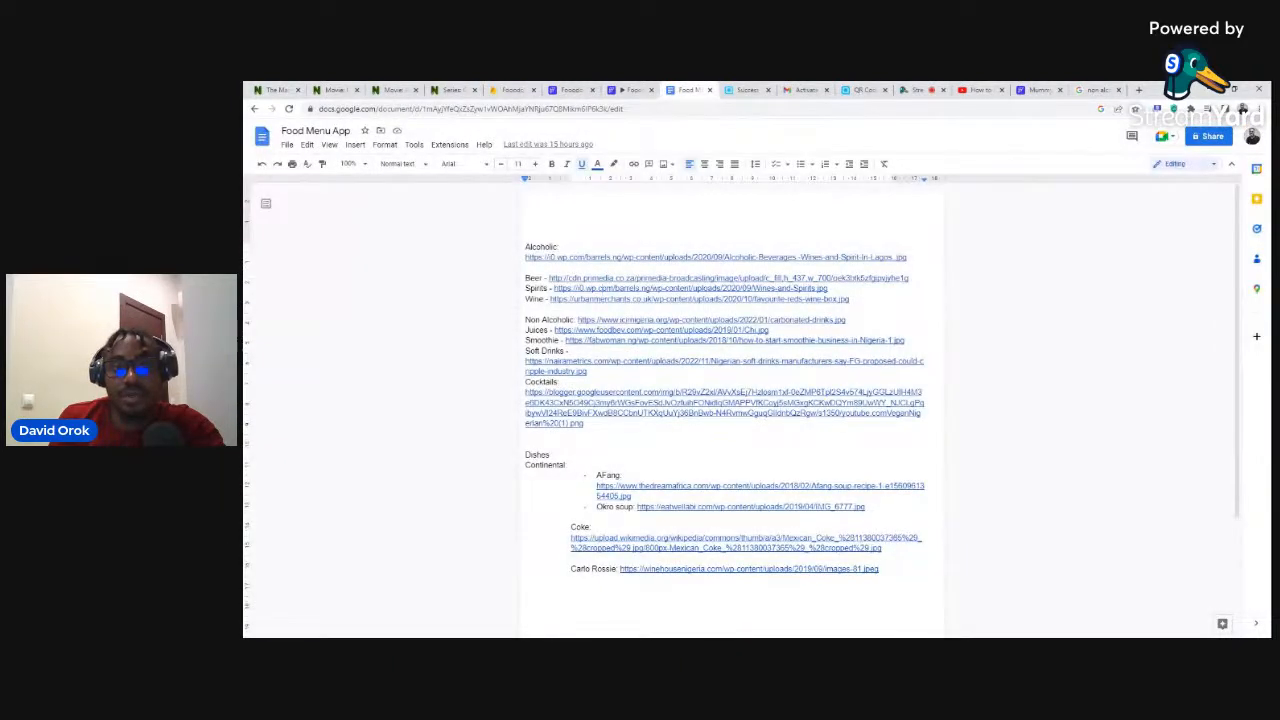
click(603, 278)
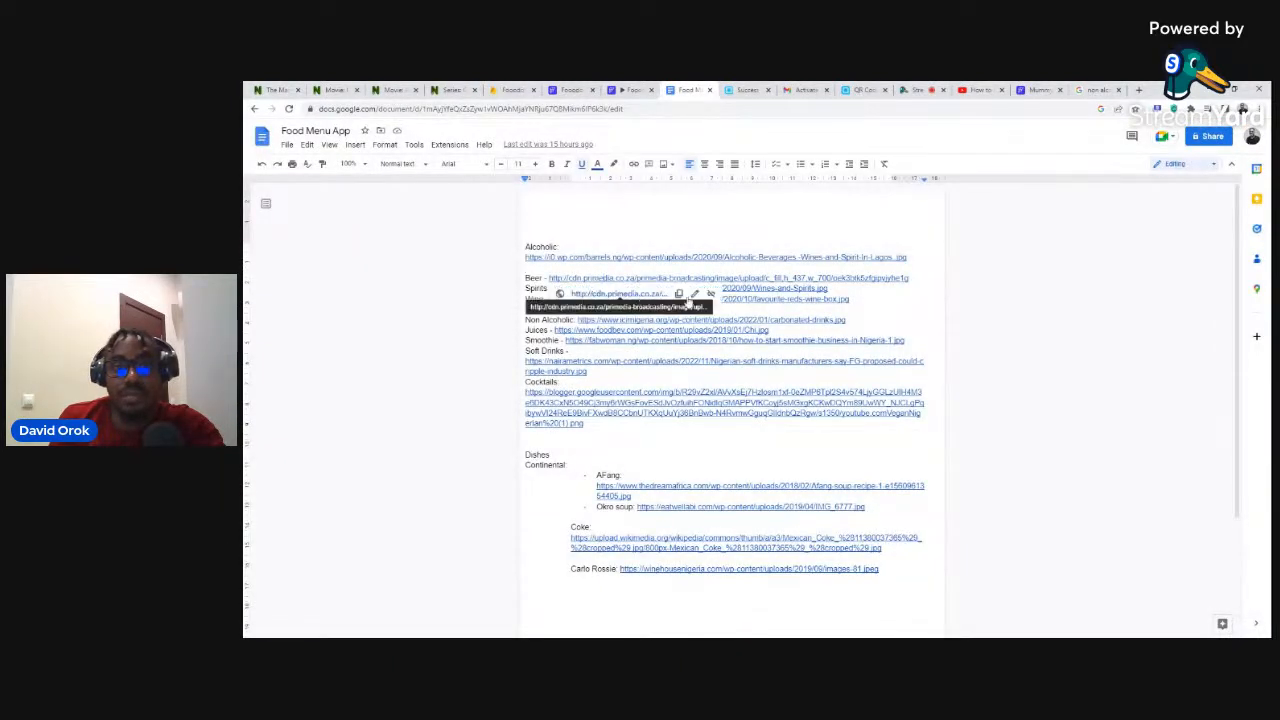
click(680, 301)
click(510, 90)
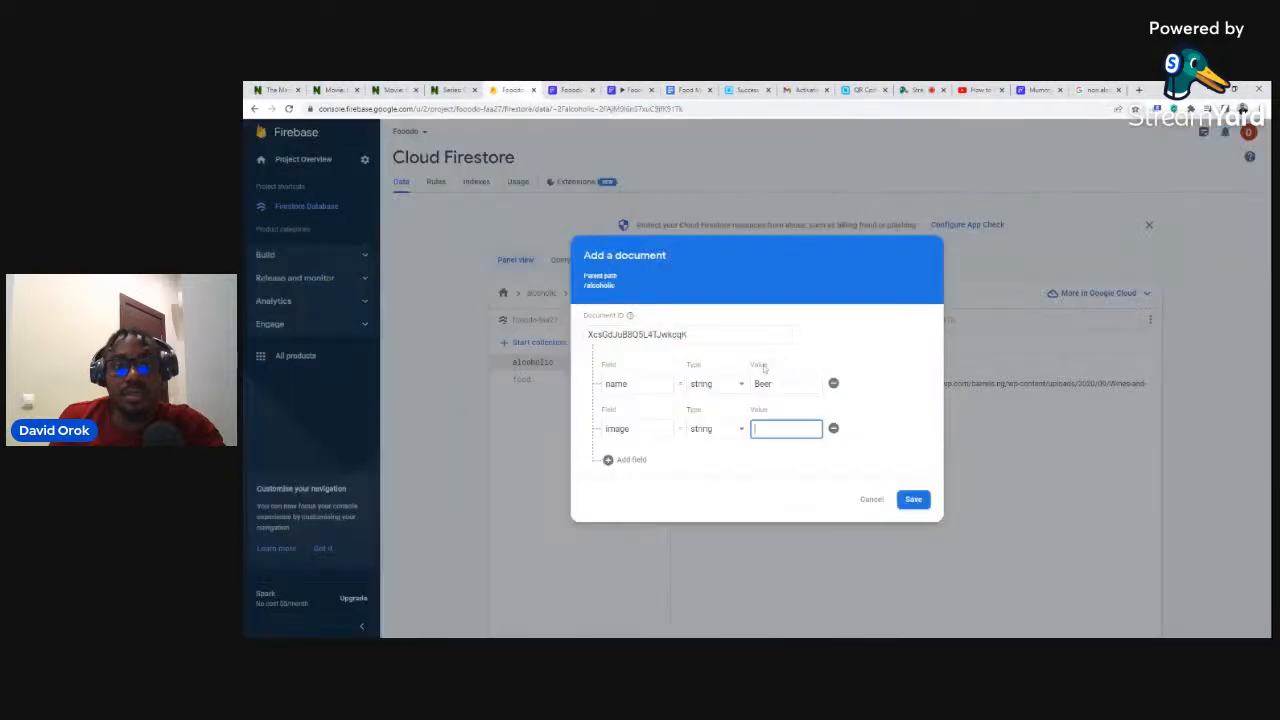
key(ctrl+v)
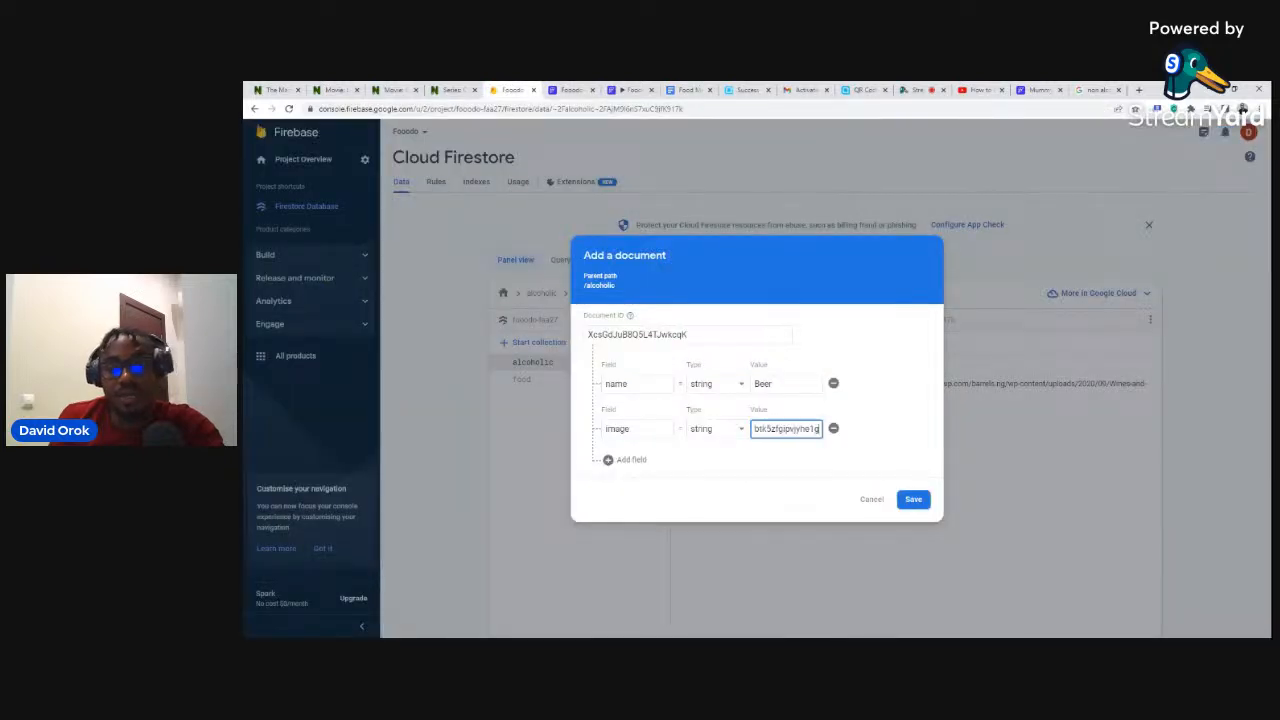
click(913, 499)
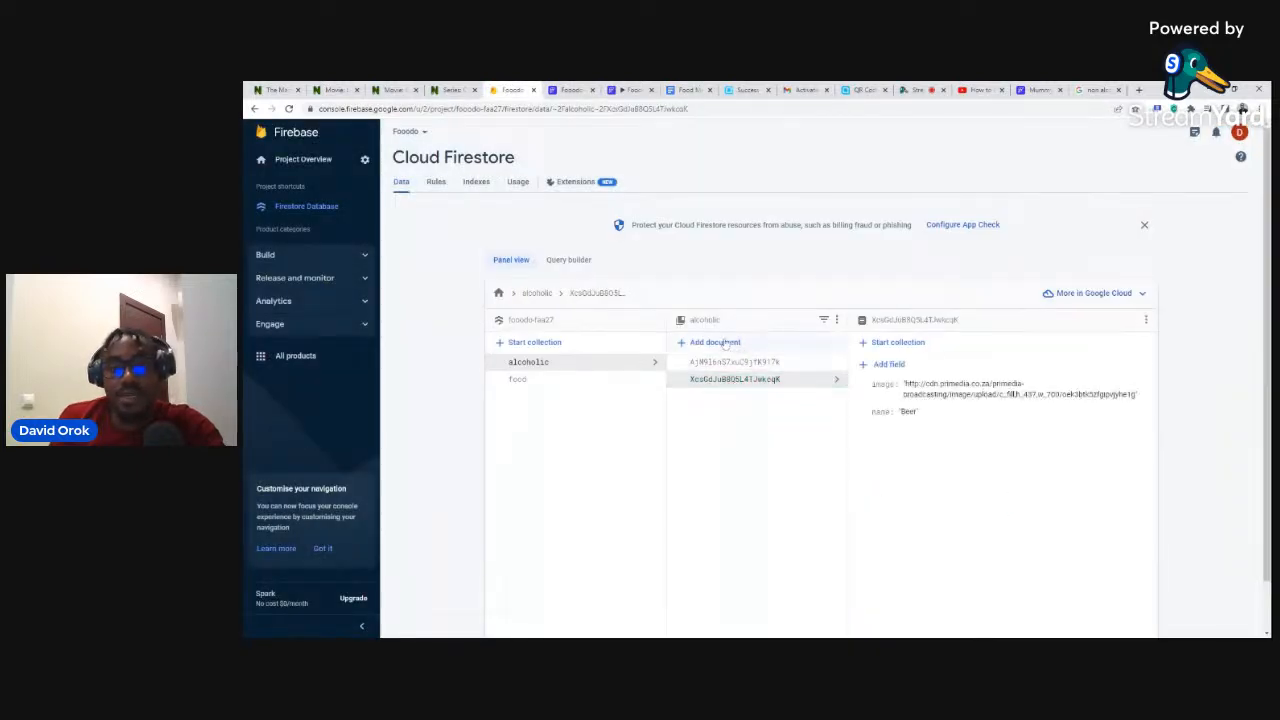
Add a third document to the alcoholic collection with an auto-generated ID and a string field "name" set to "Wine", as in Mummy J Cuisine.
click(725, 343)
click(772, 357)
click(1038, 90)
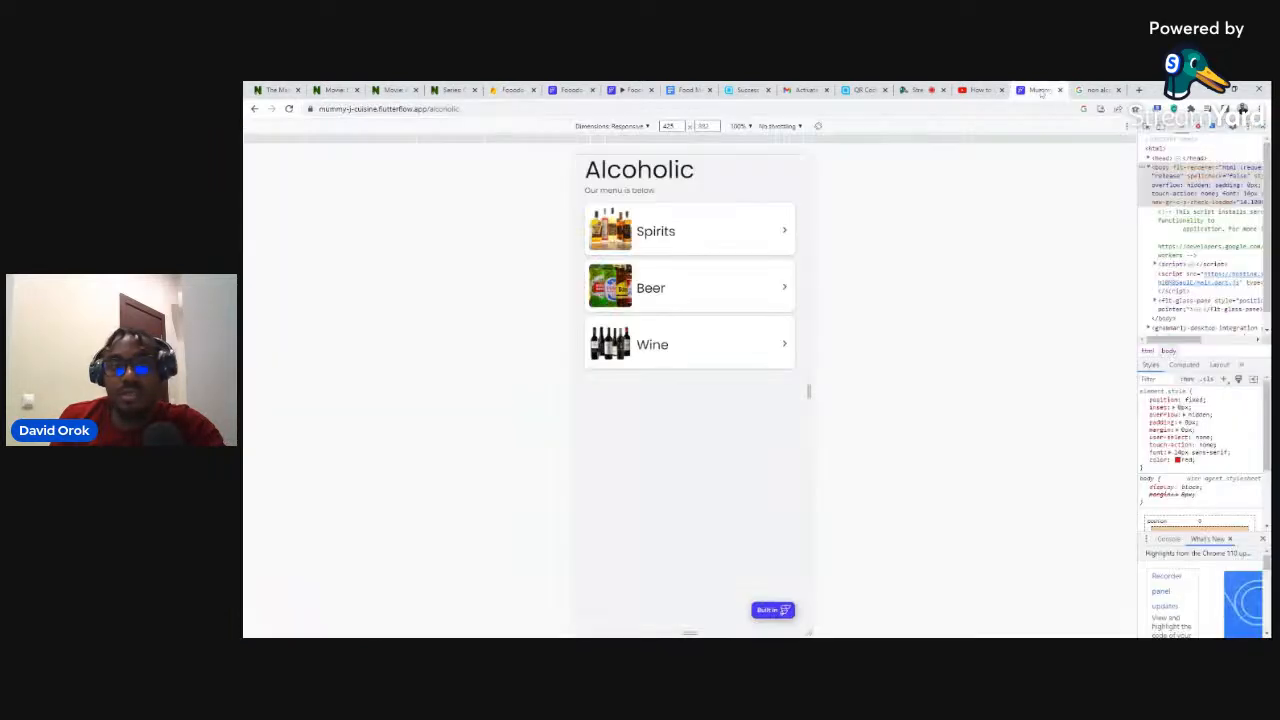
click(512, 90)
text(name)
key(Tab)
key(Tab)
text(Wi)
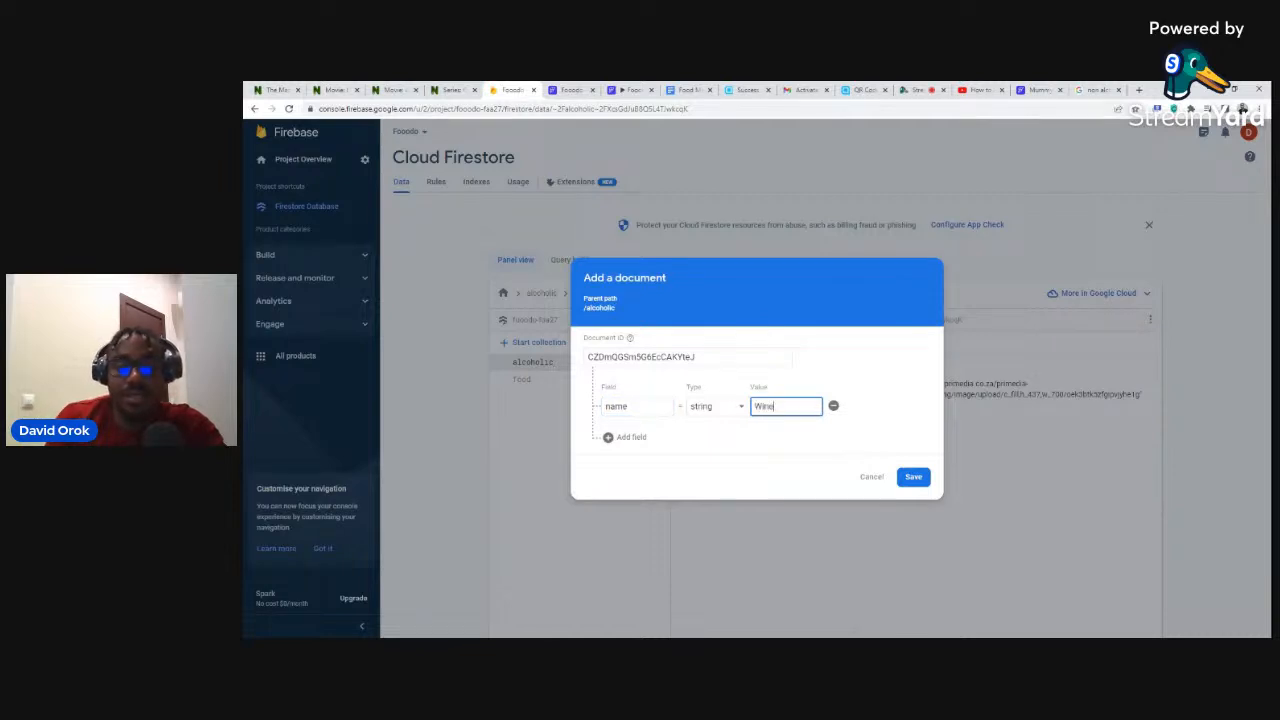
Add a string field "image" to the Wine document with the already copied Beer image link, and save the document.
click(628, 438)
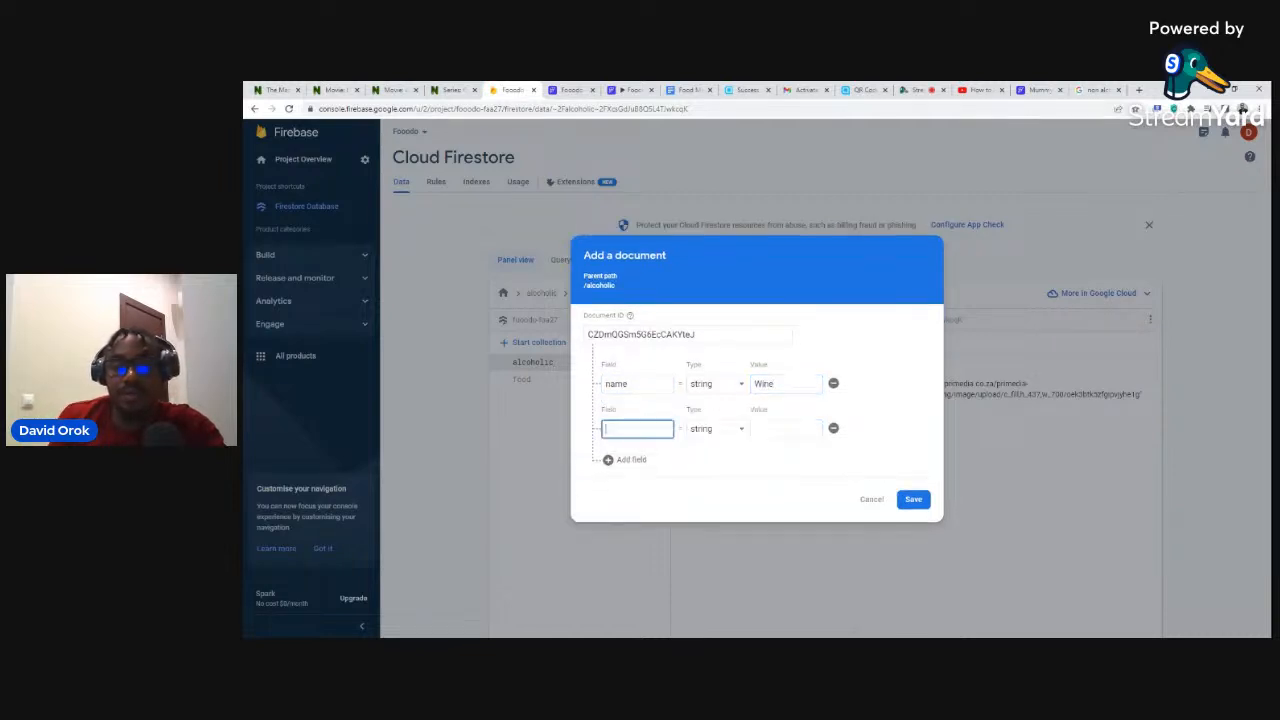
text(image)
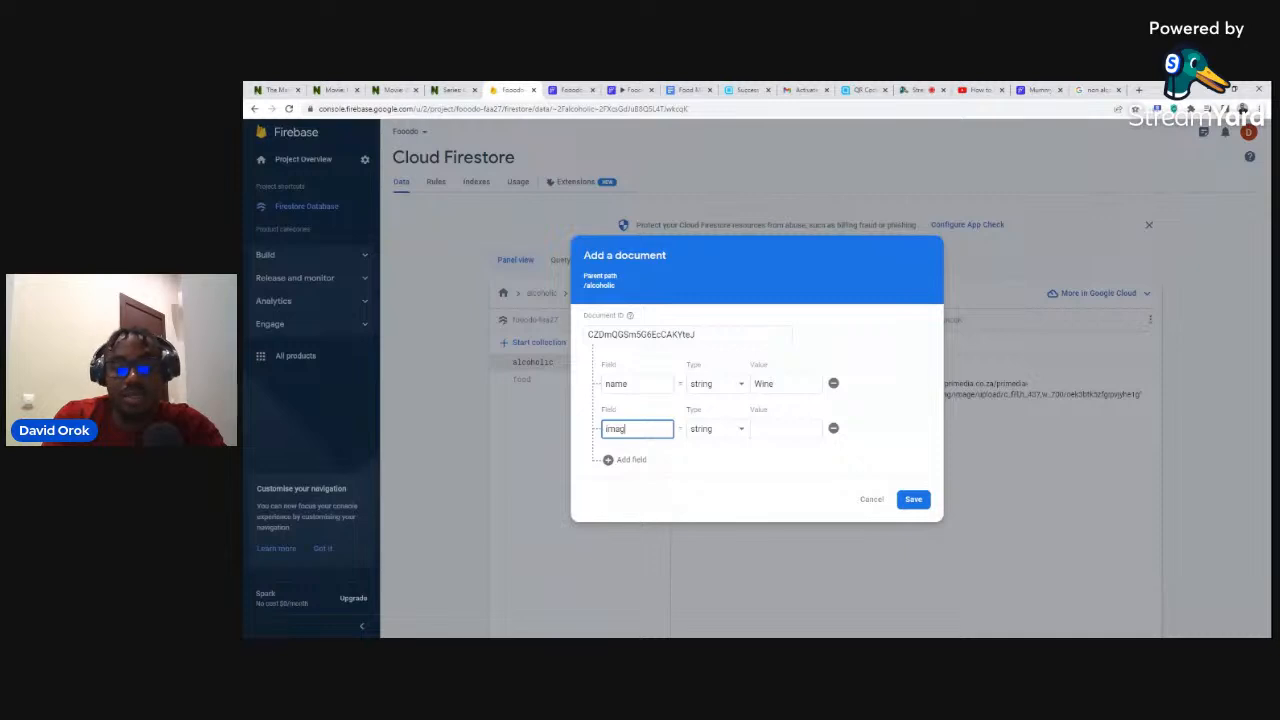
click(786, 429)
key(ctrl+v)
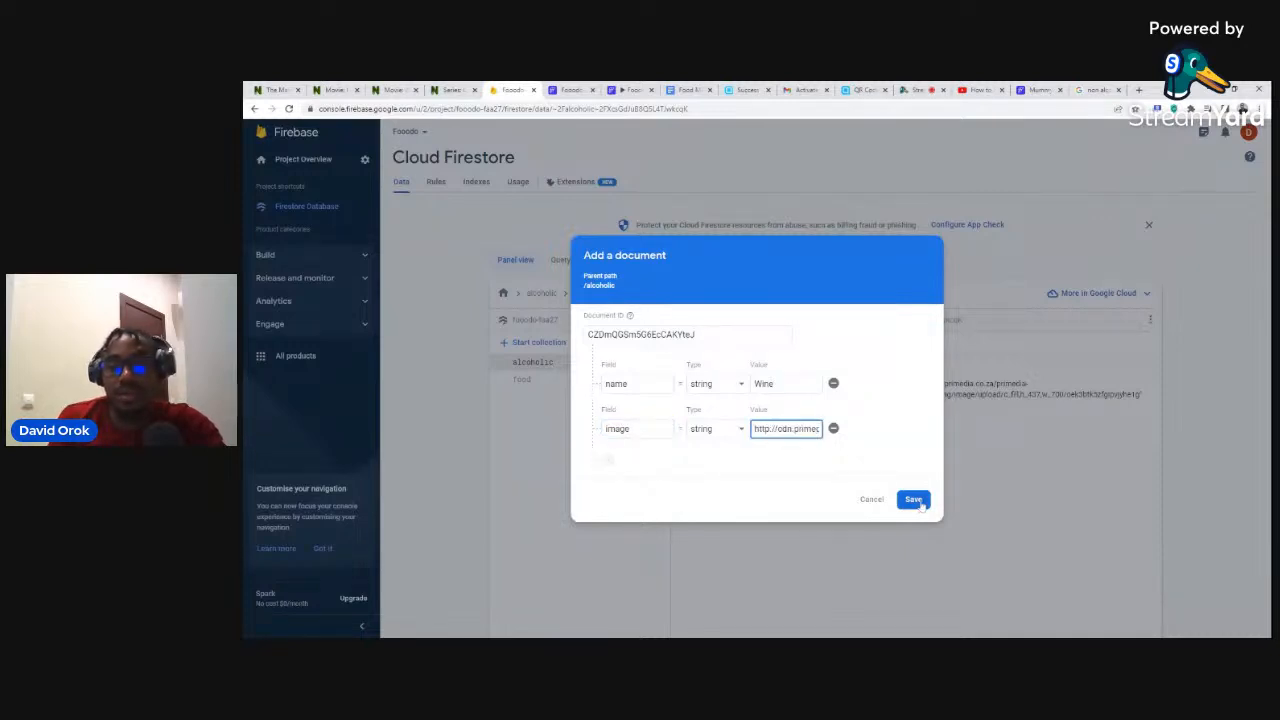
click(914, 499)
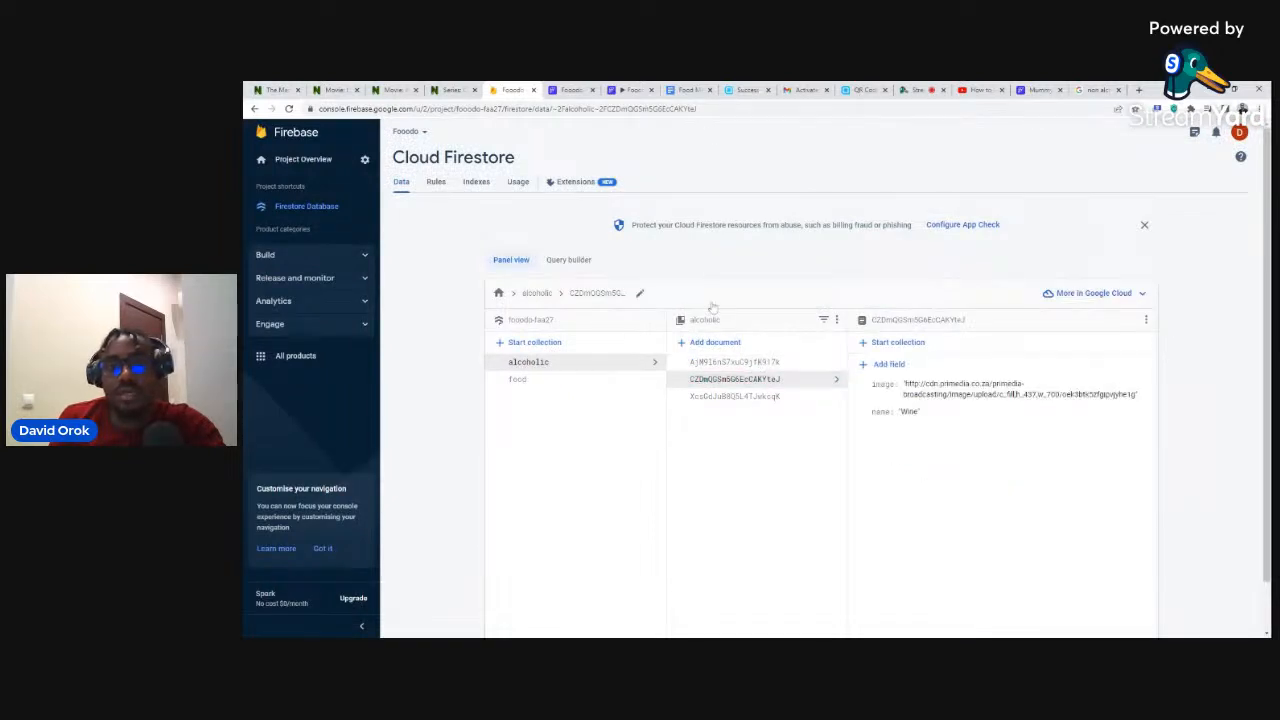
Replace the Wine document's image value with the Wine image link copied from the Food Menu App document.
click(690, 90)
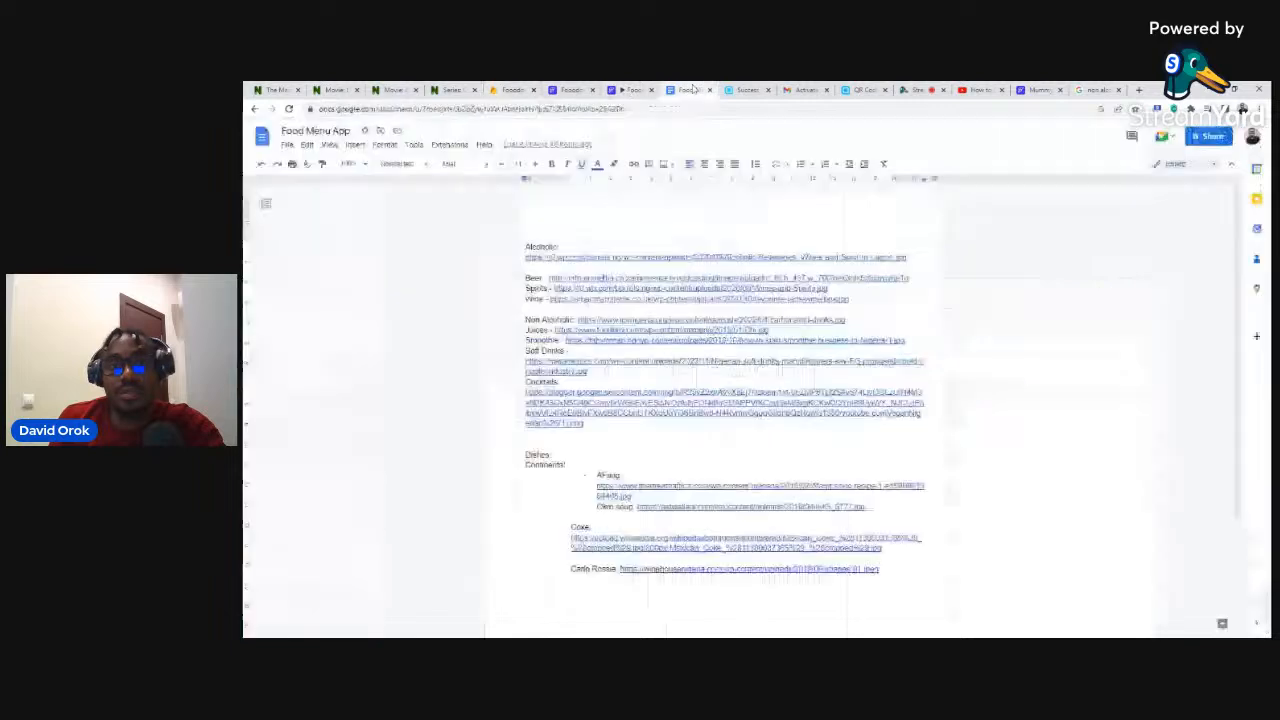
click(604, 278)
click(682, 317)
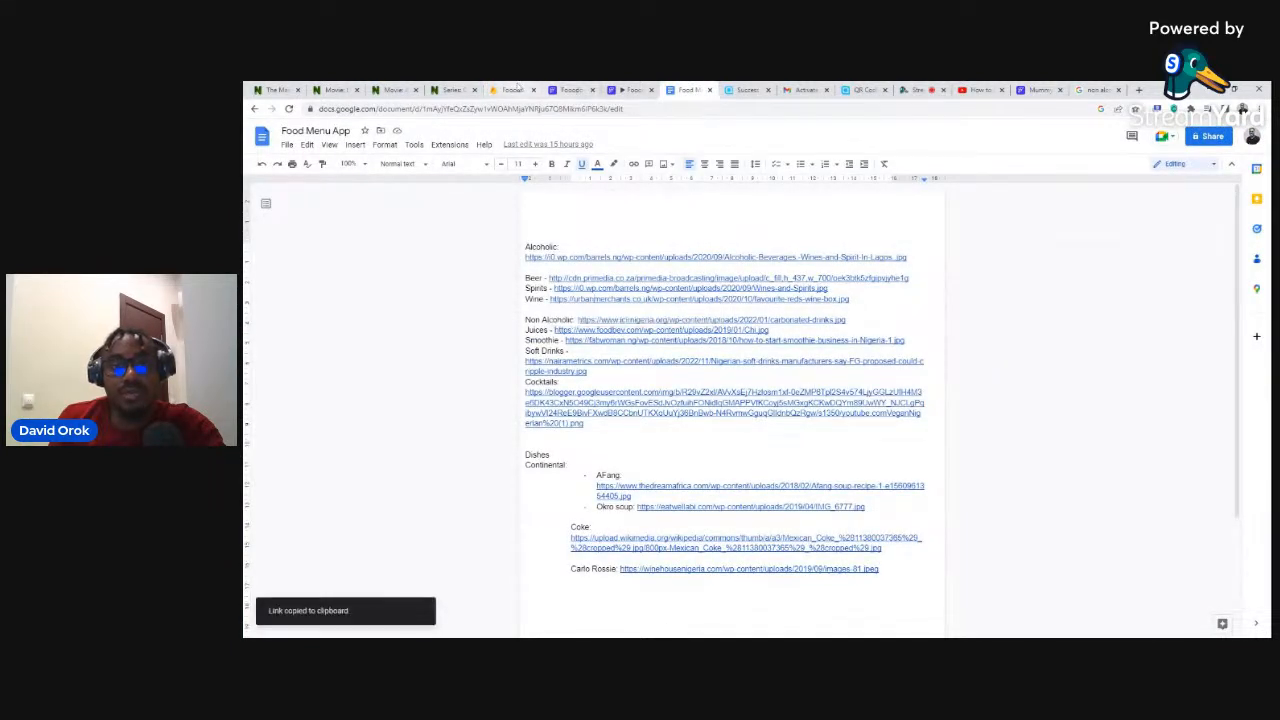
click(515, 89)
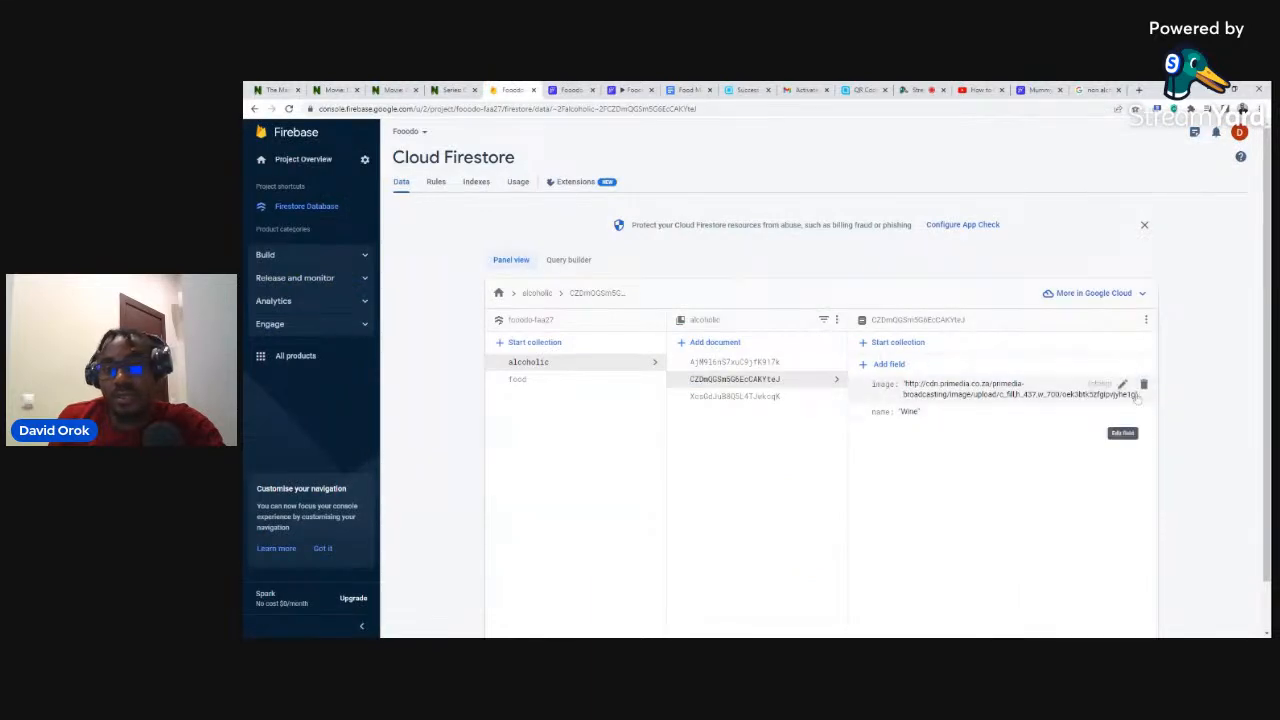
click(1124, 386)
triple_click(1004, 408)
key(ctrl+v)
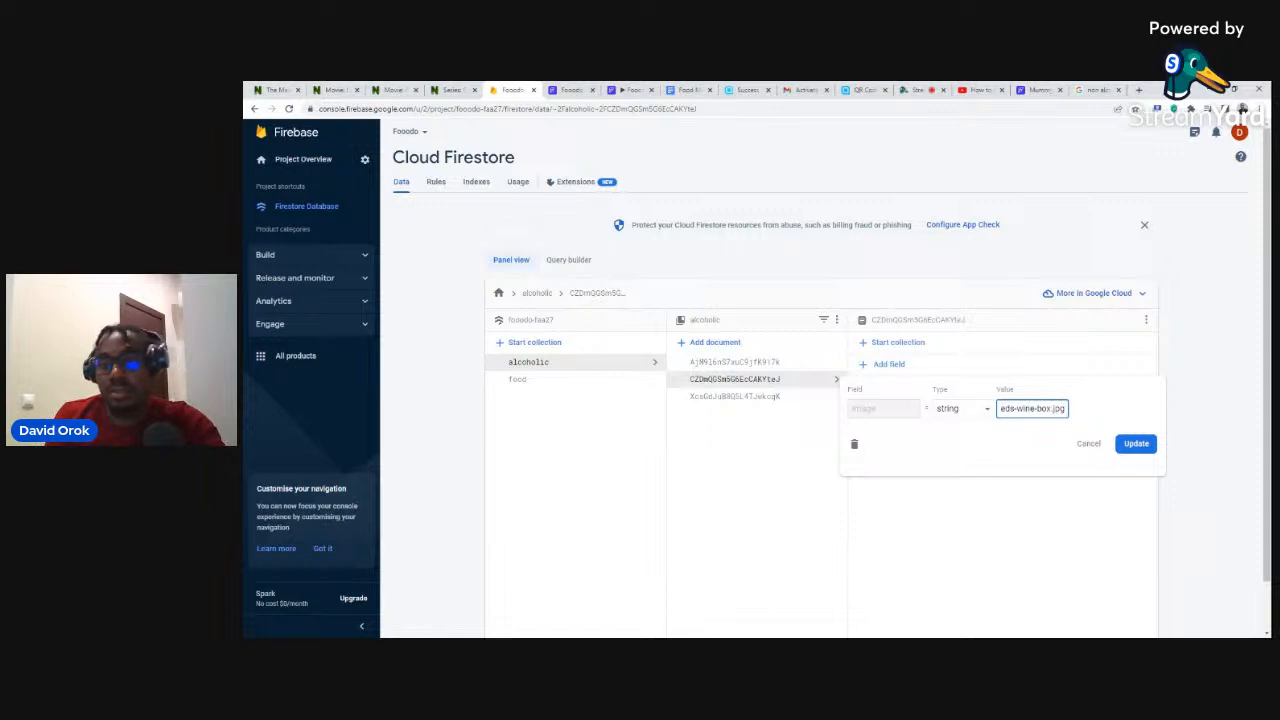
click(1138, 446)
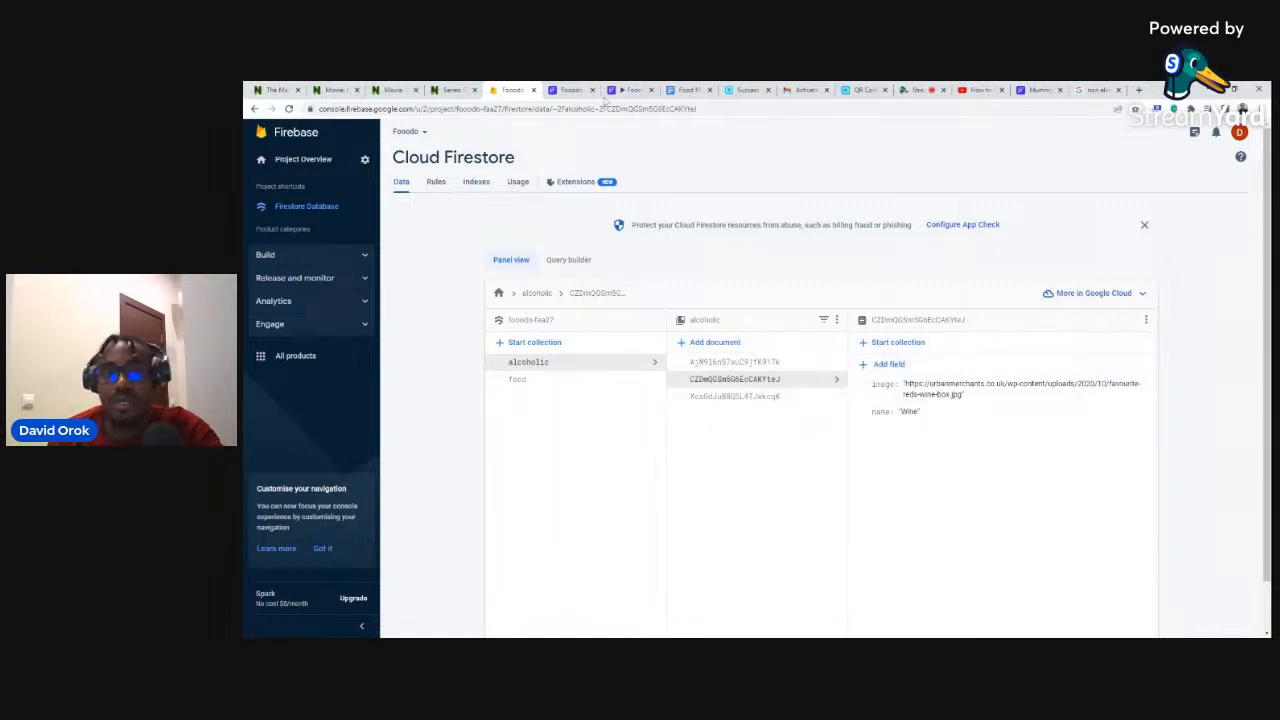
Check the Food and Drinks tabs in the running Fooodo preview and close the preview.
click(628, 90)
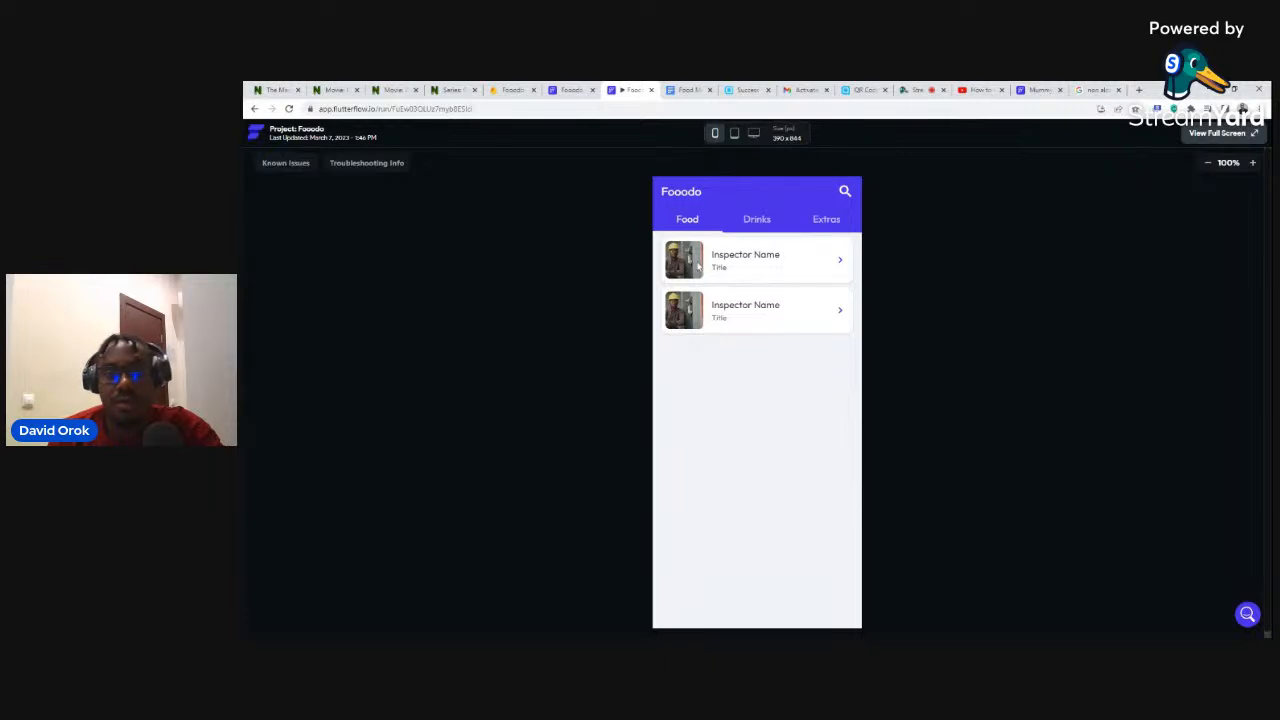
click(752, 221)
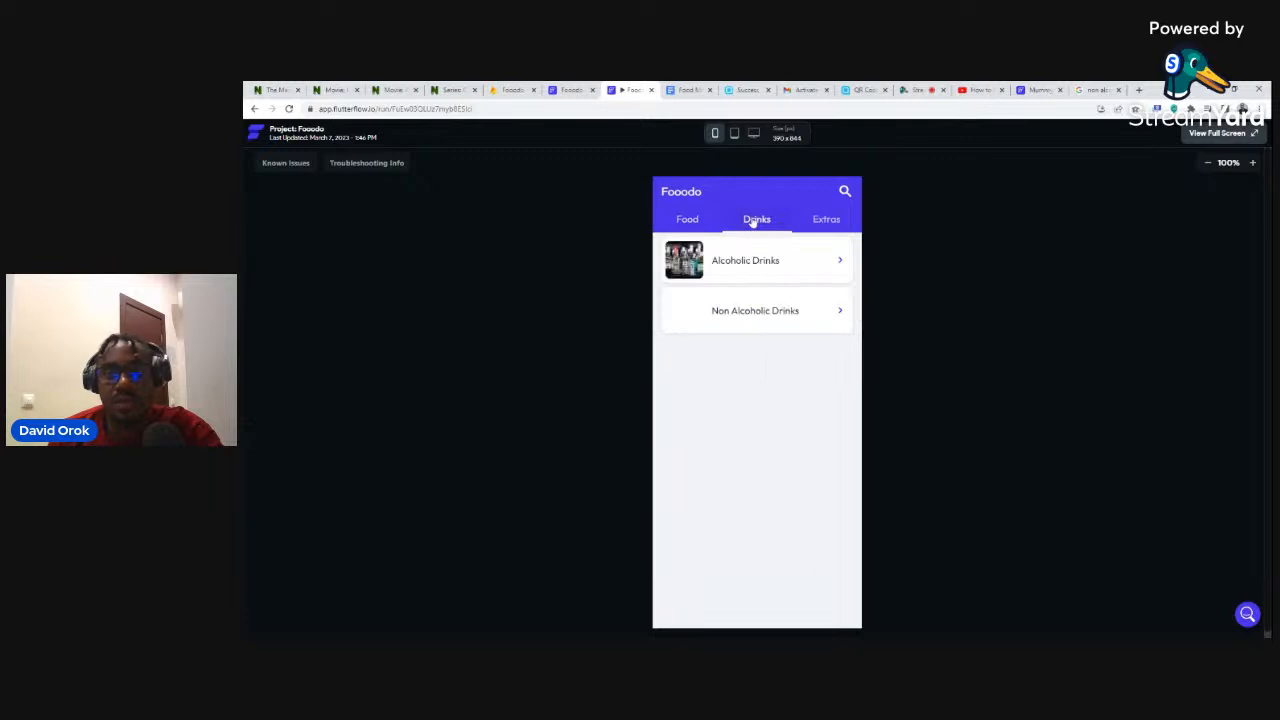
click(687, 220)
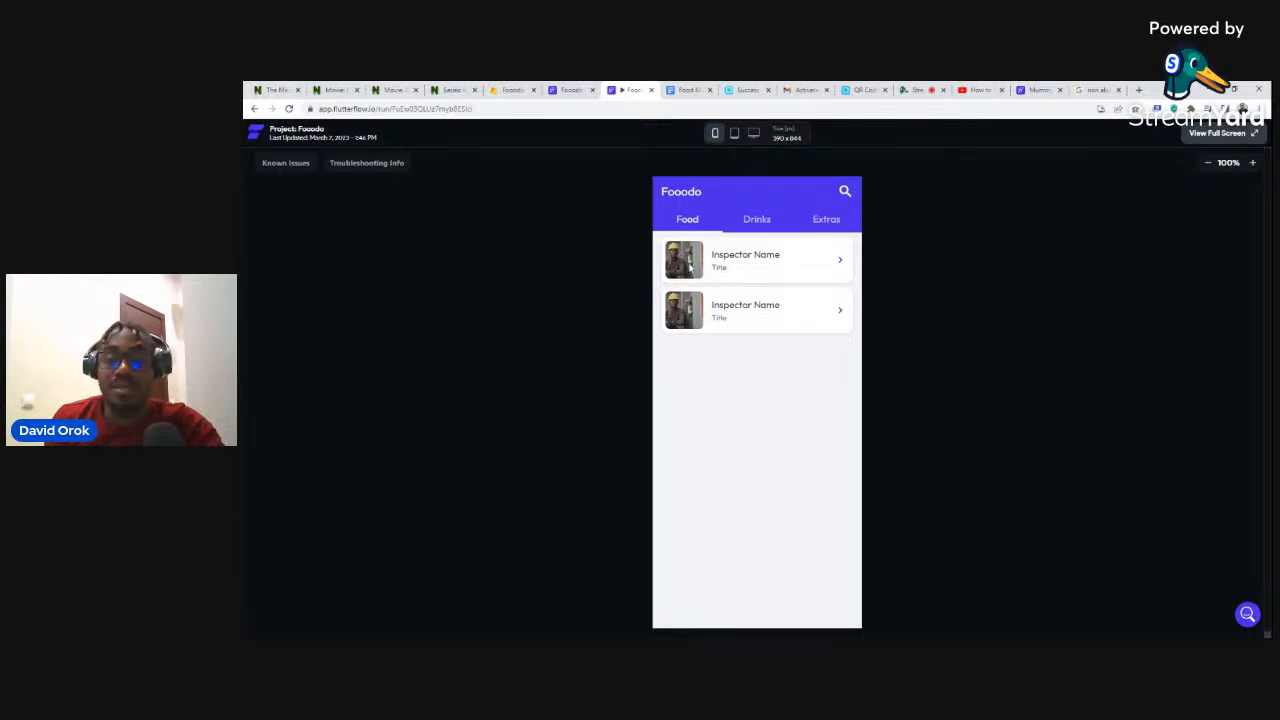
click(651, 90)
In the Fooodo project in the FlutterFlow editor, bind the Food list item's image path to the food document's image field.
click(570, 90)
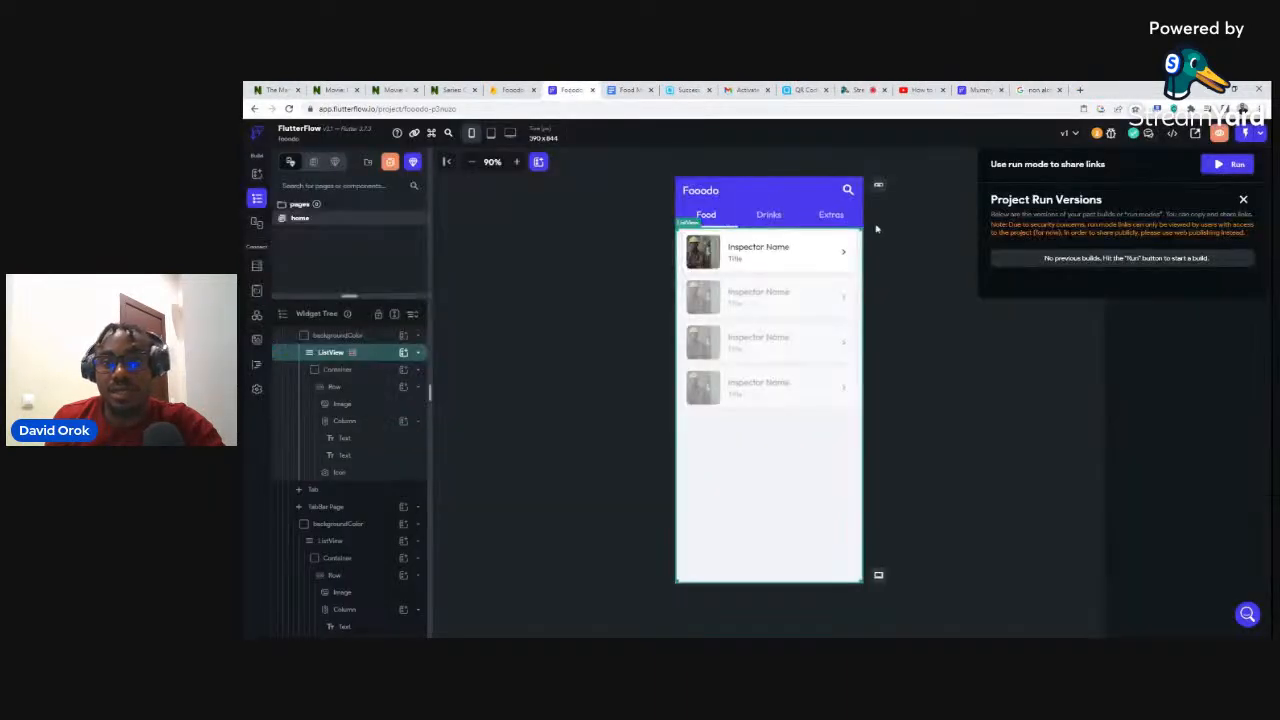
click(918, 217)
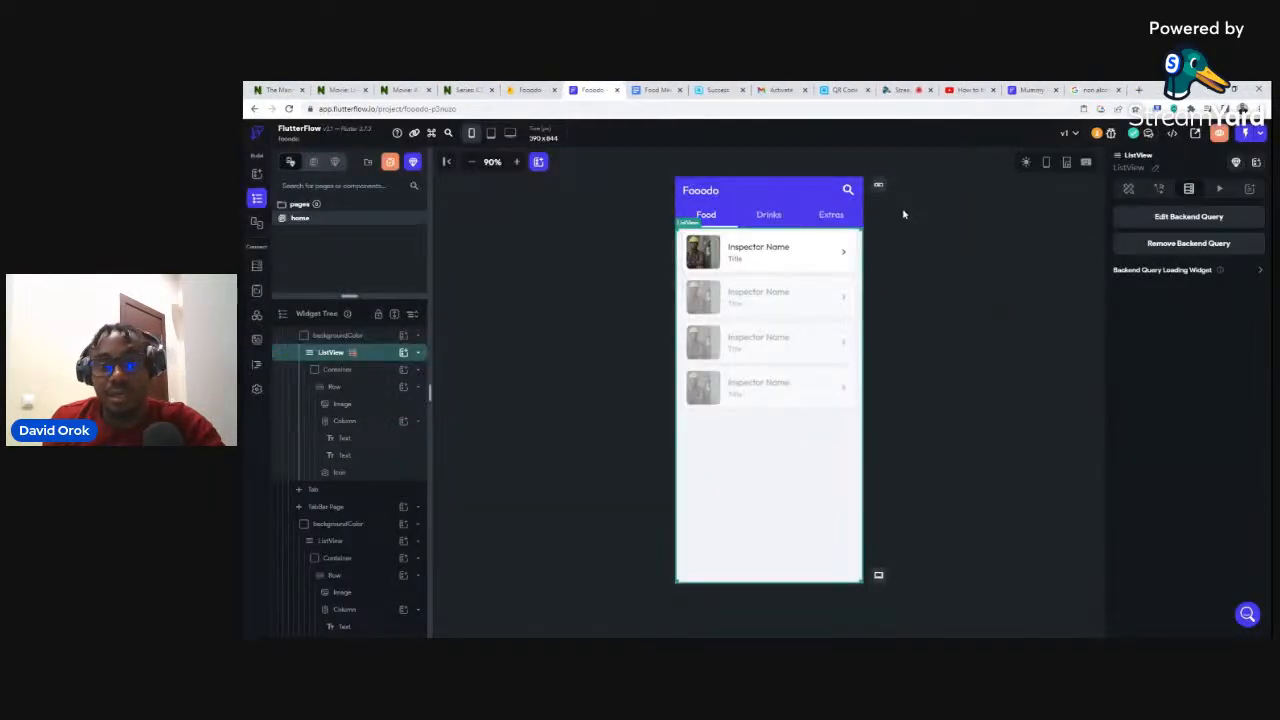
click(696, 254)
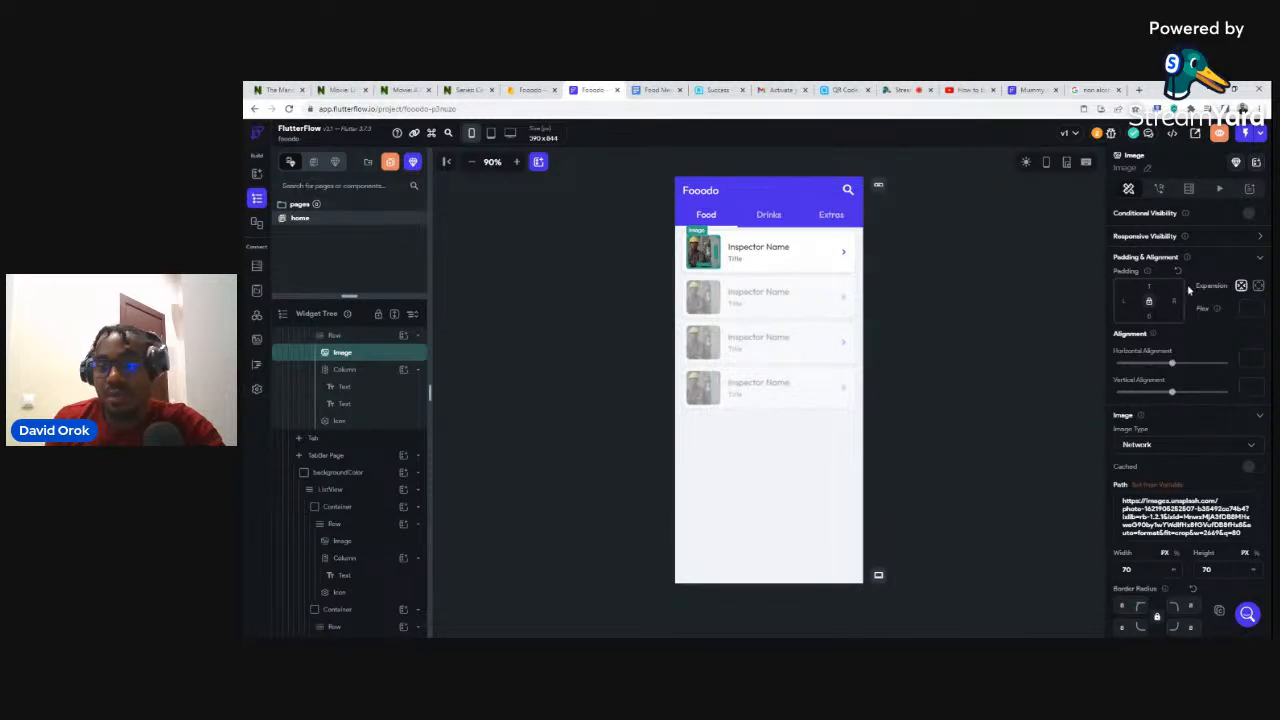
click(1156, 485)
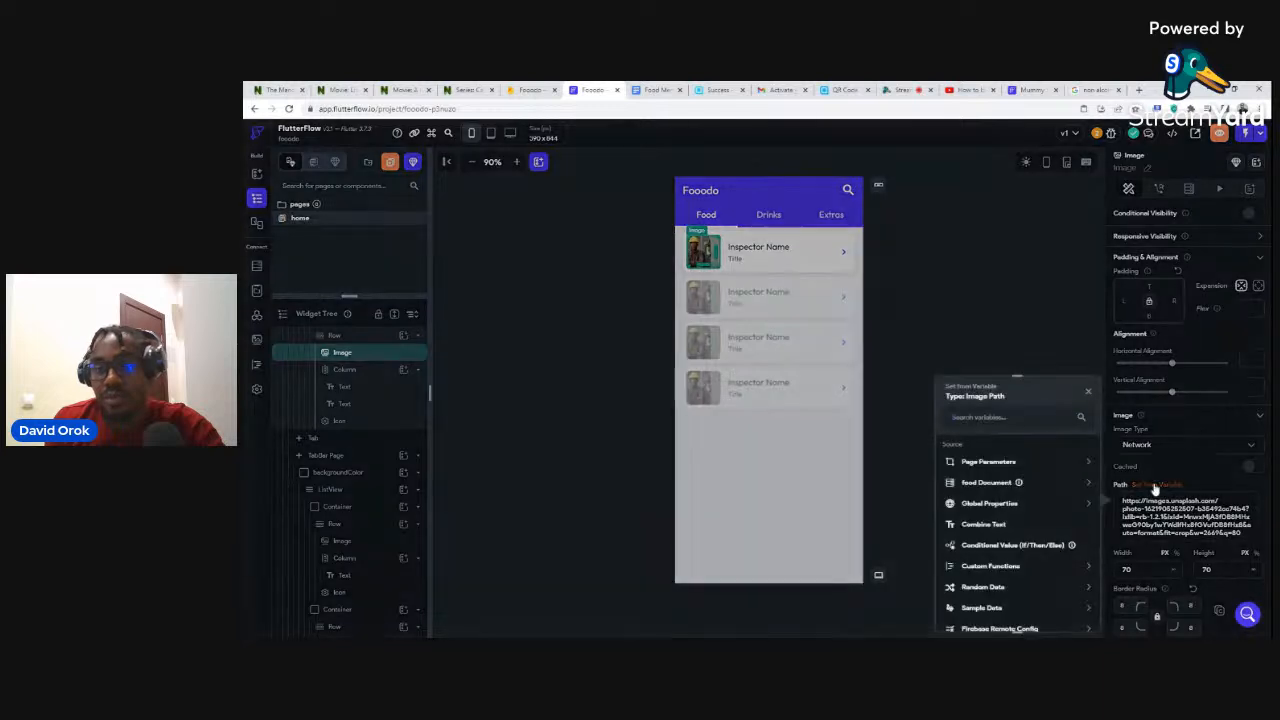
click(986, 486)
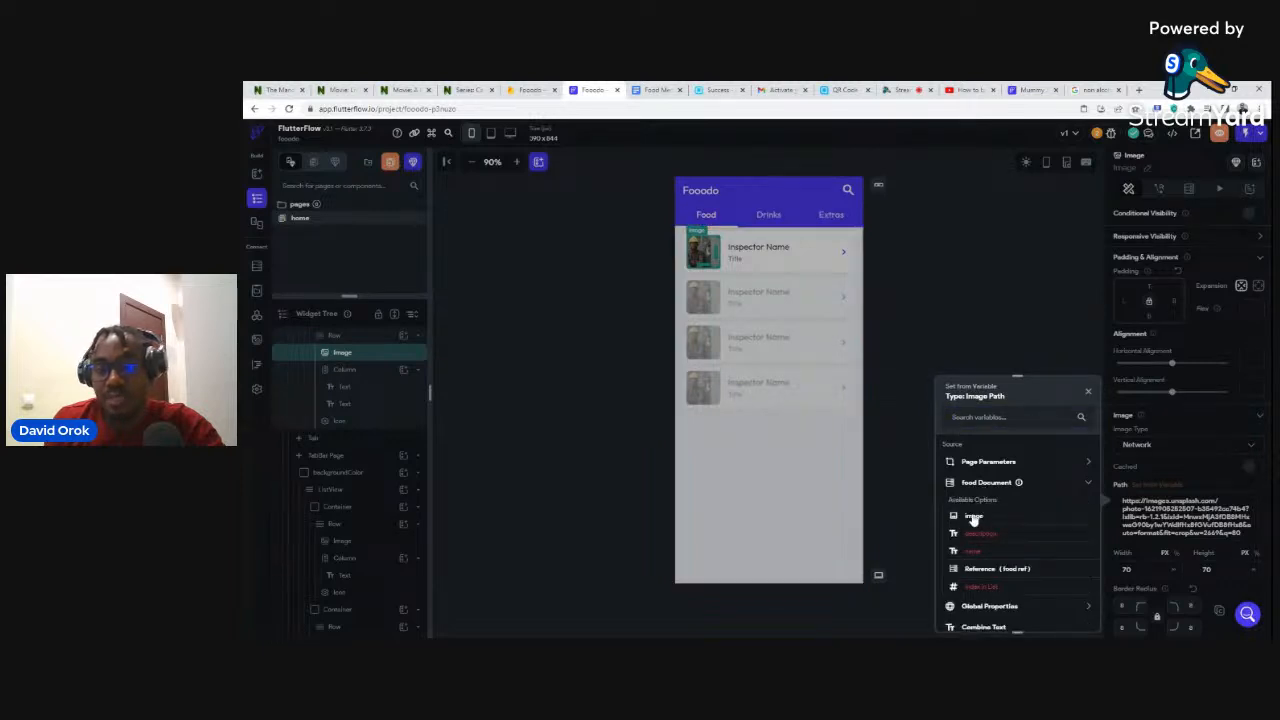
click(974, 516)
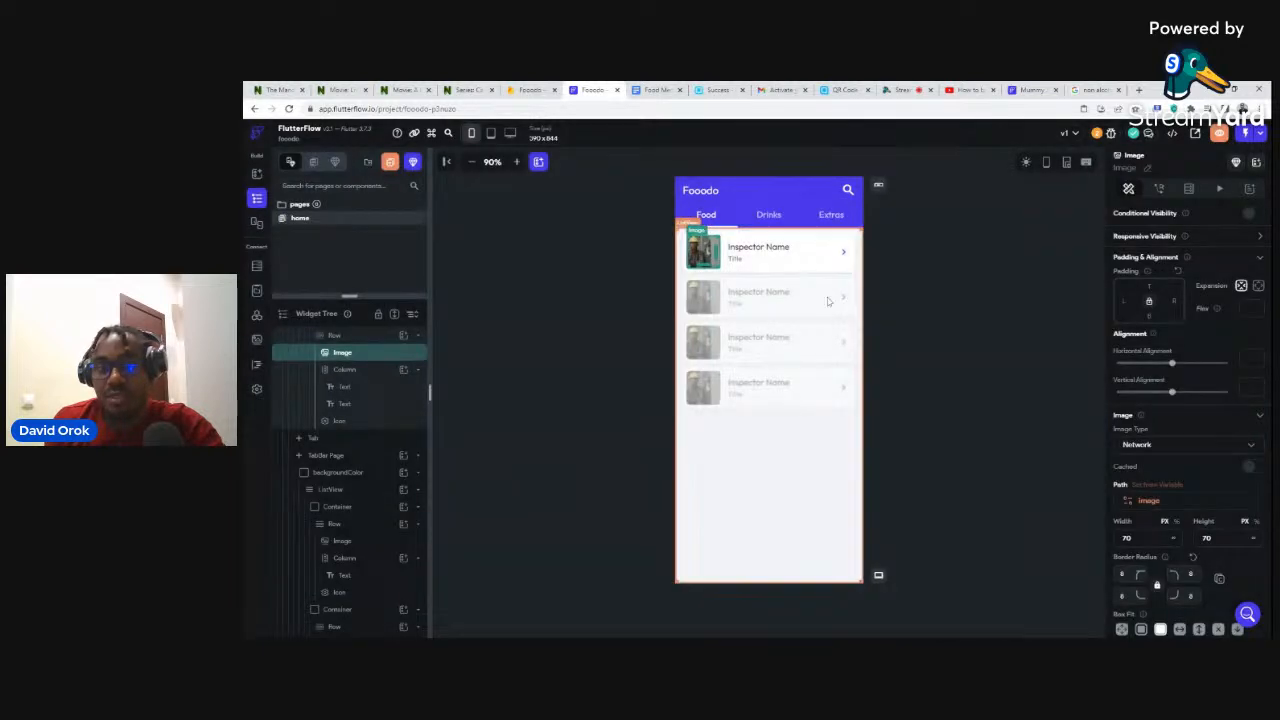
Bind the Food list item's "Inspector Name" text to the food document's name field.
click(749, 250)
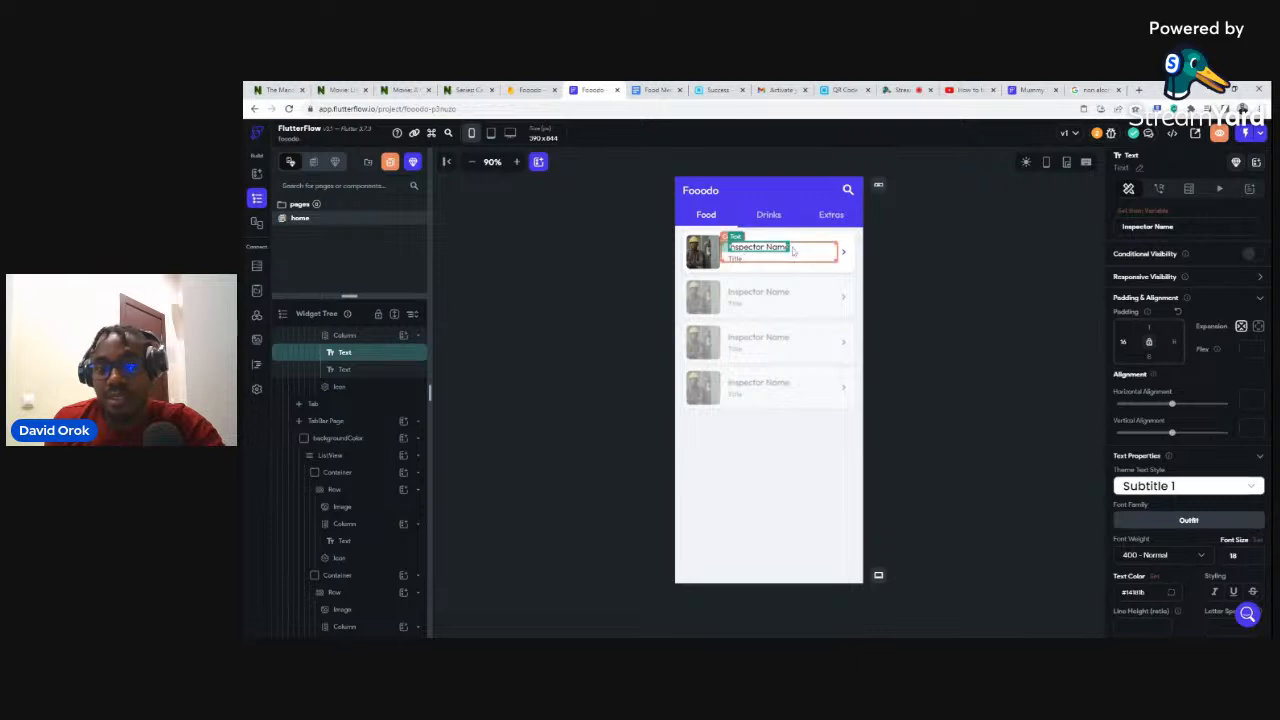
click(1135, 212)
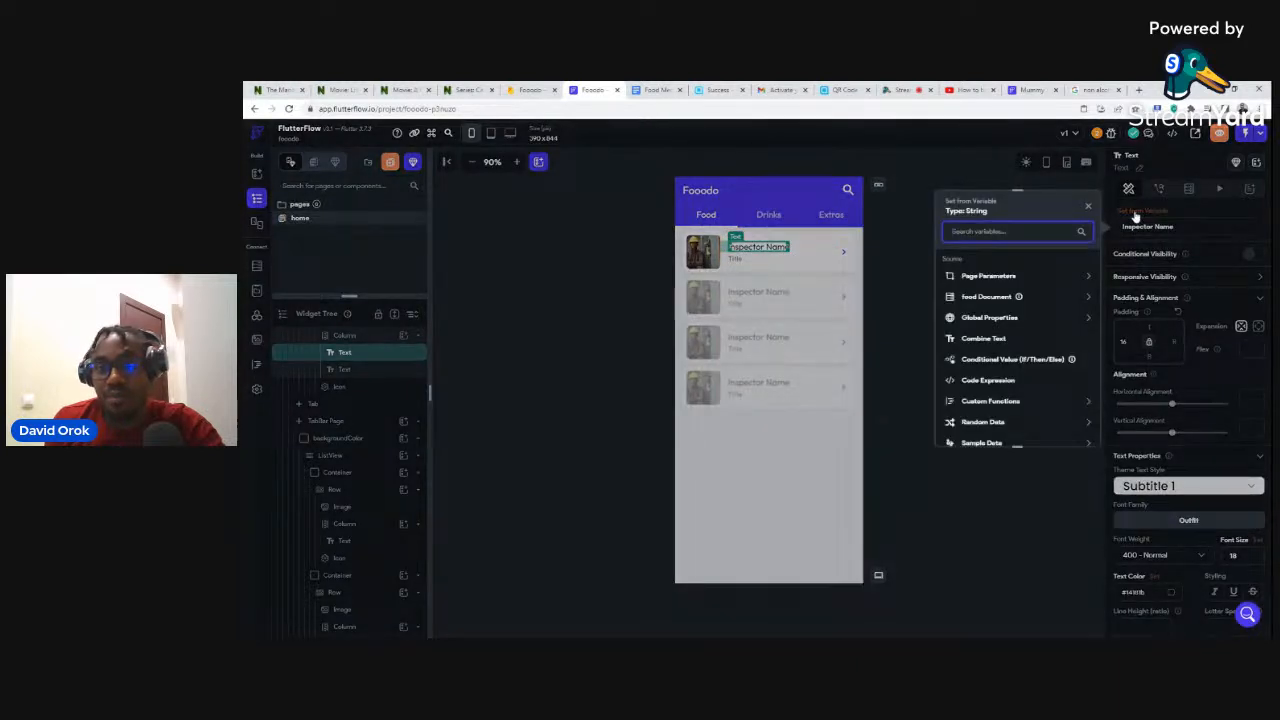
click(980, 298)
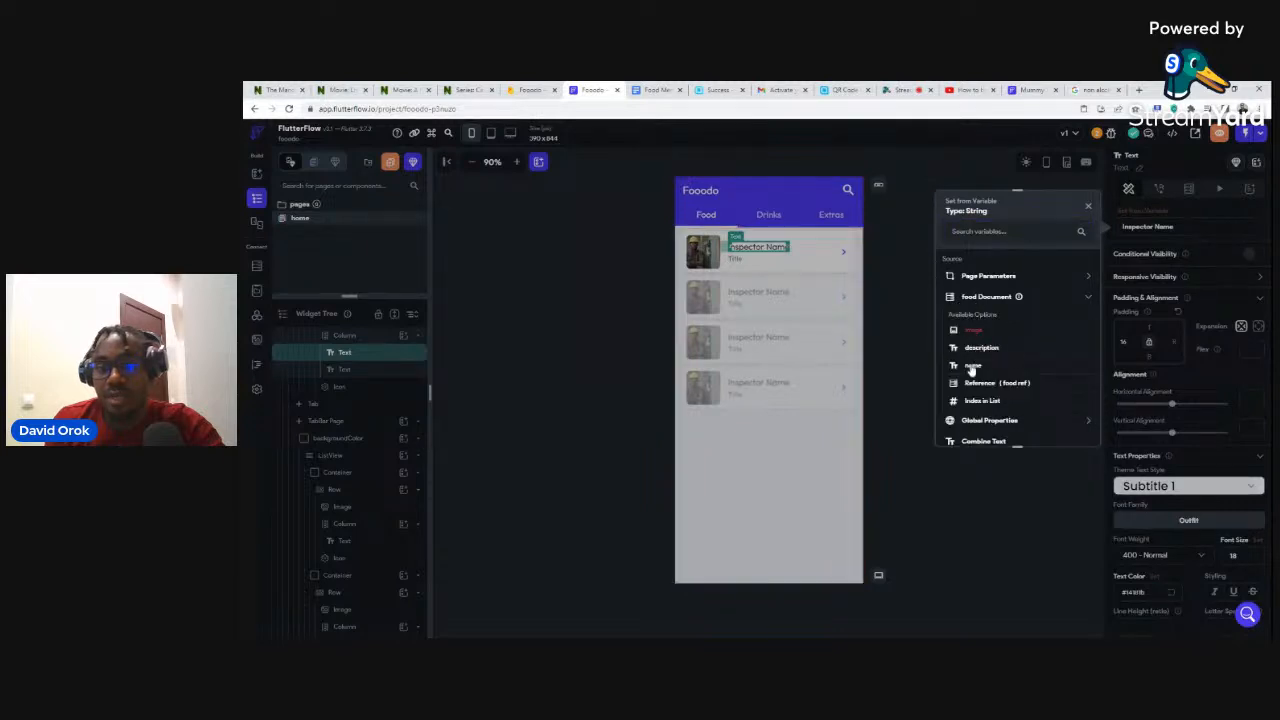
click(971, 366)
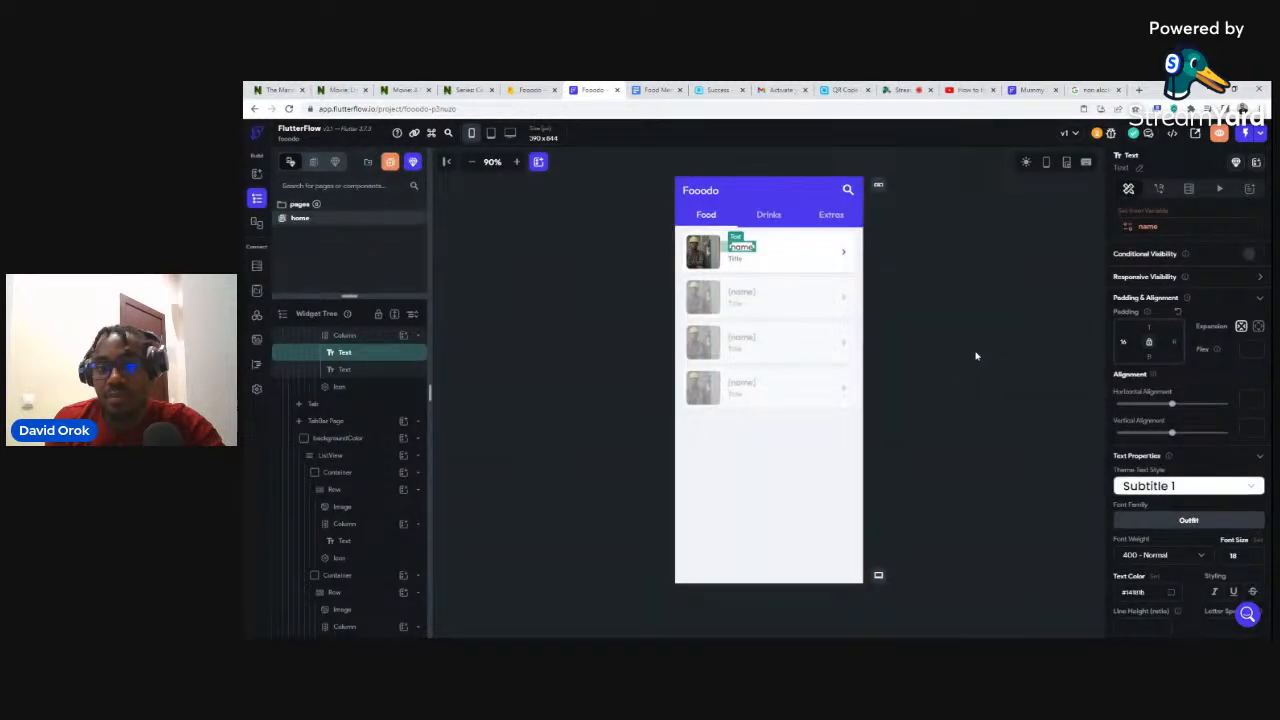
Bind the Food list item's "Title" text to the food document's description field.
click(737, 259)
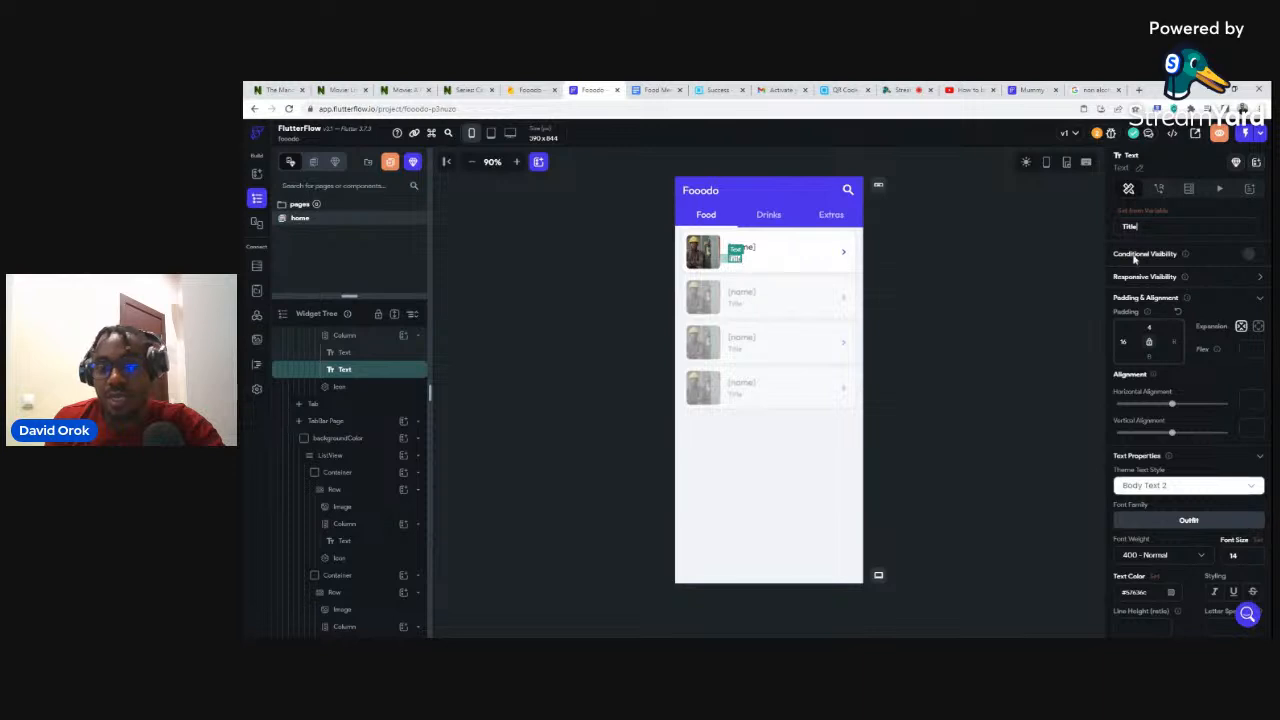
click(1131, 213)
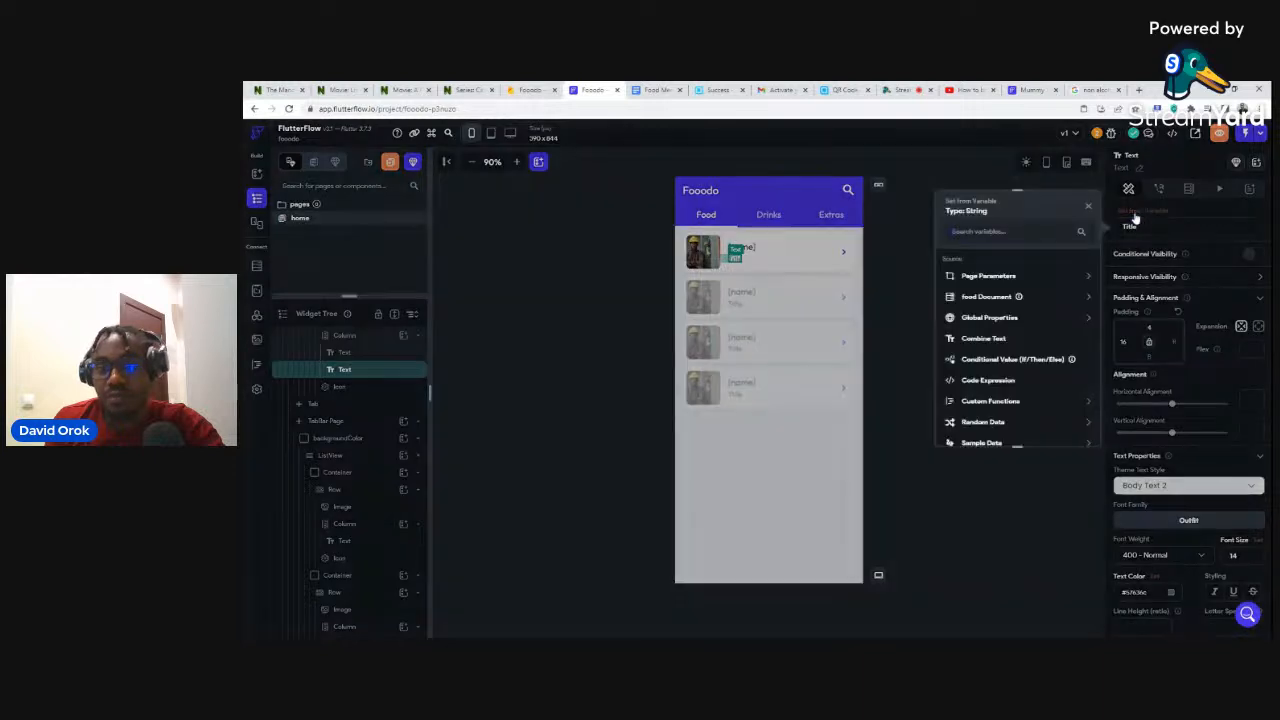
click(973, 298)
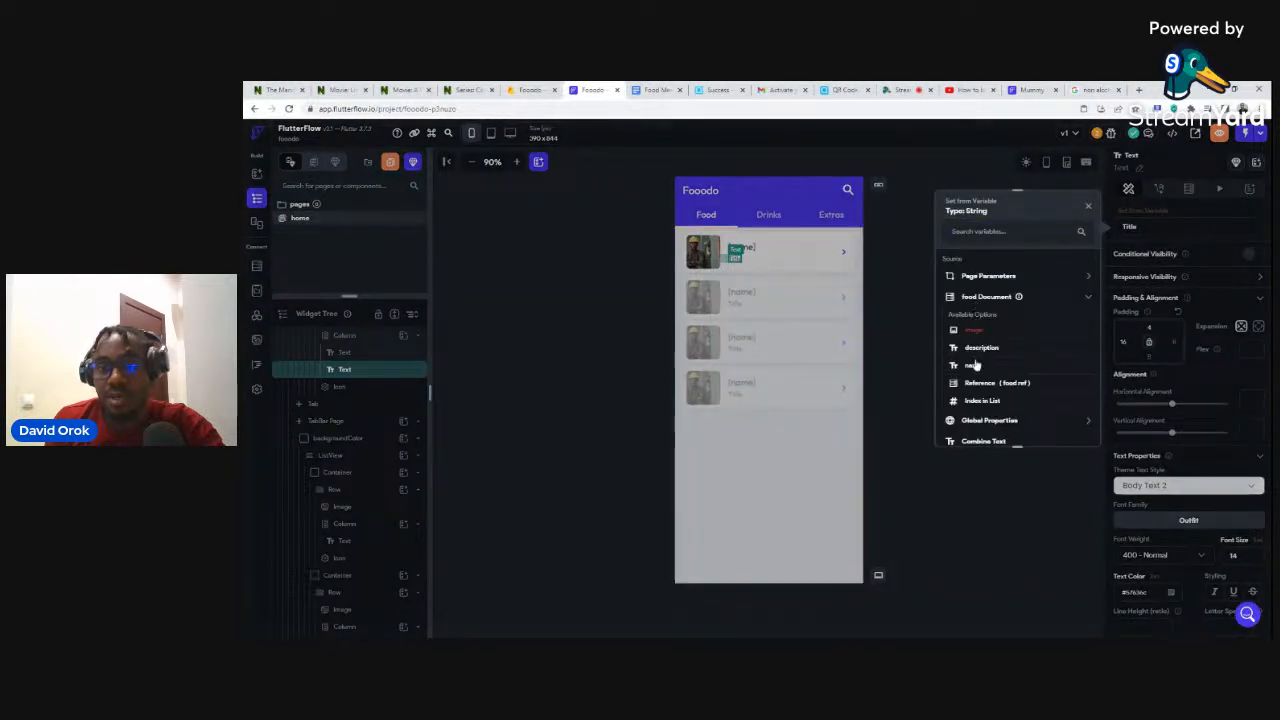
click(979, 348)
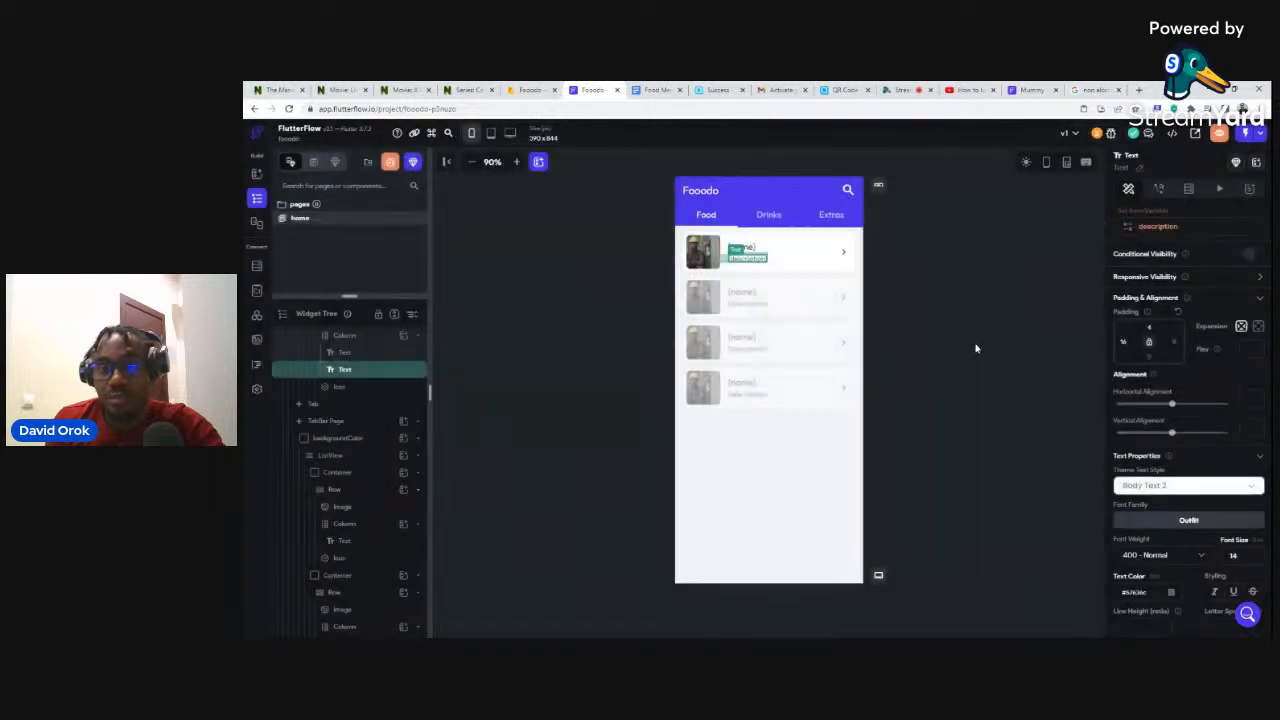
click(903, 237)
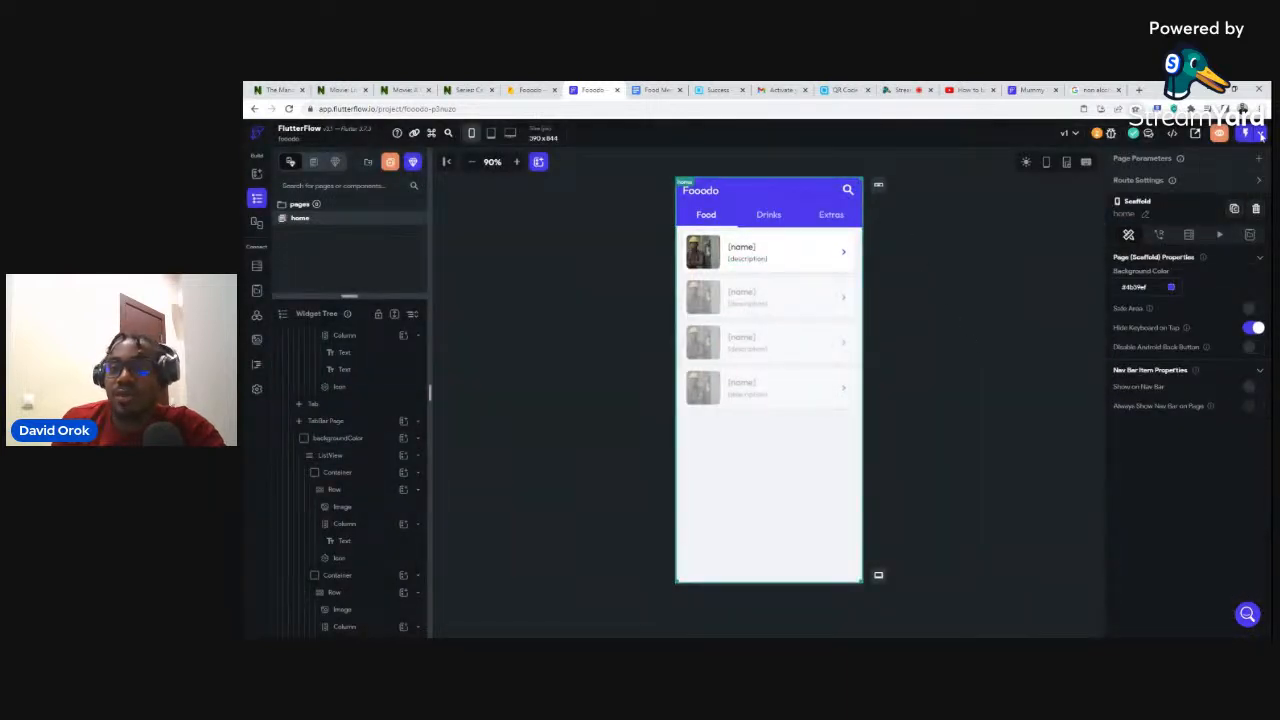
Start a new browser run of the Fooodo app and return to the project editor.
click(1261, 136)
click(1230, 165)
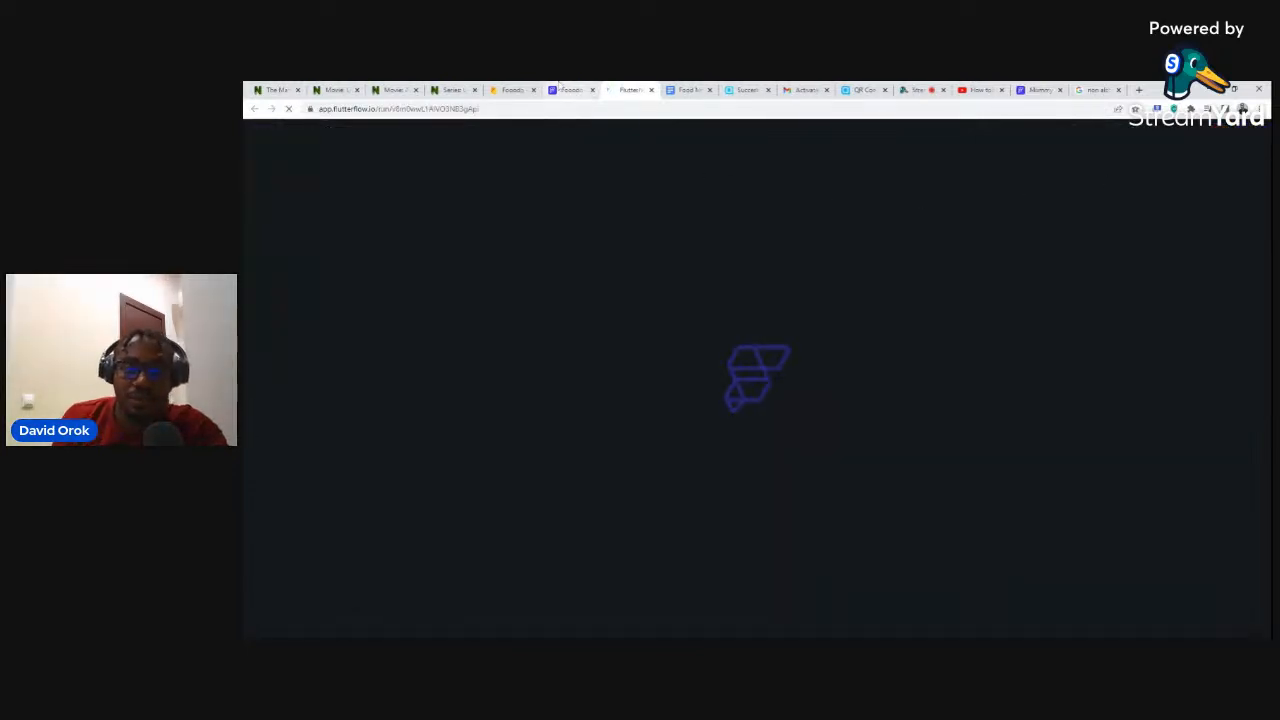
click(568, 91)
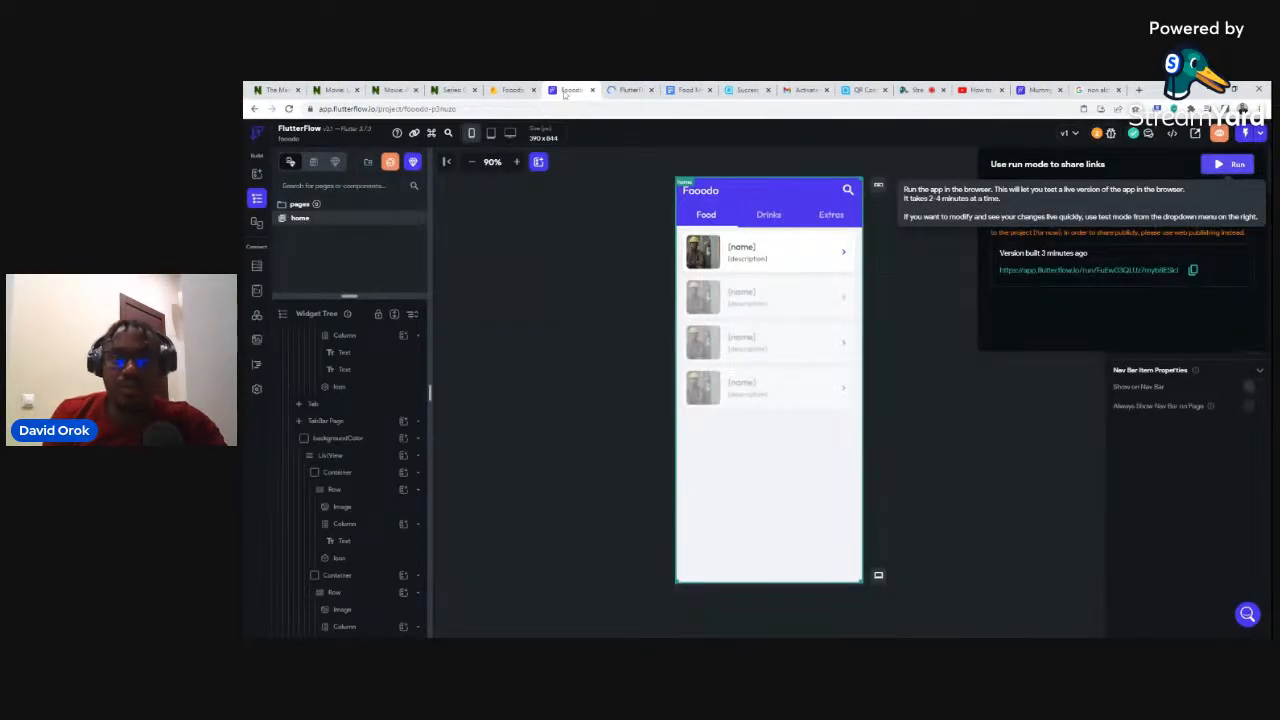
In the Fooodo Firestore database in Firebase, start a collection named "nonalcoholic" with an automatically generated ID for its first document.
click(499, 89)
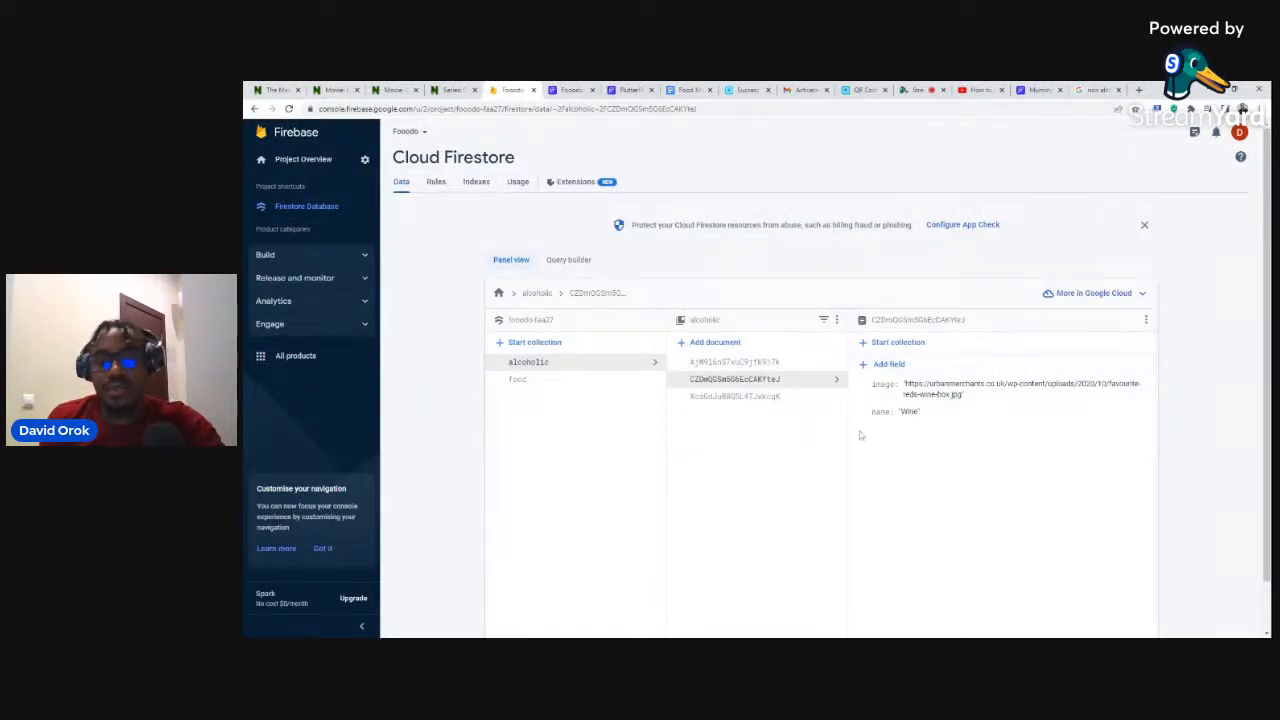
click(527, 343)
text(nonal)
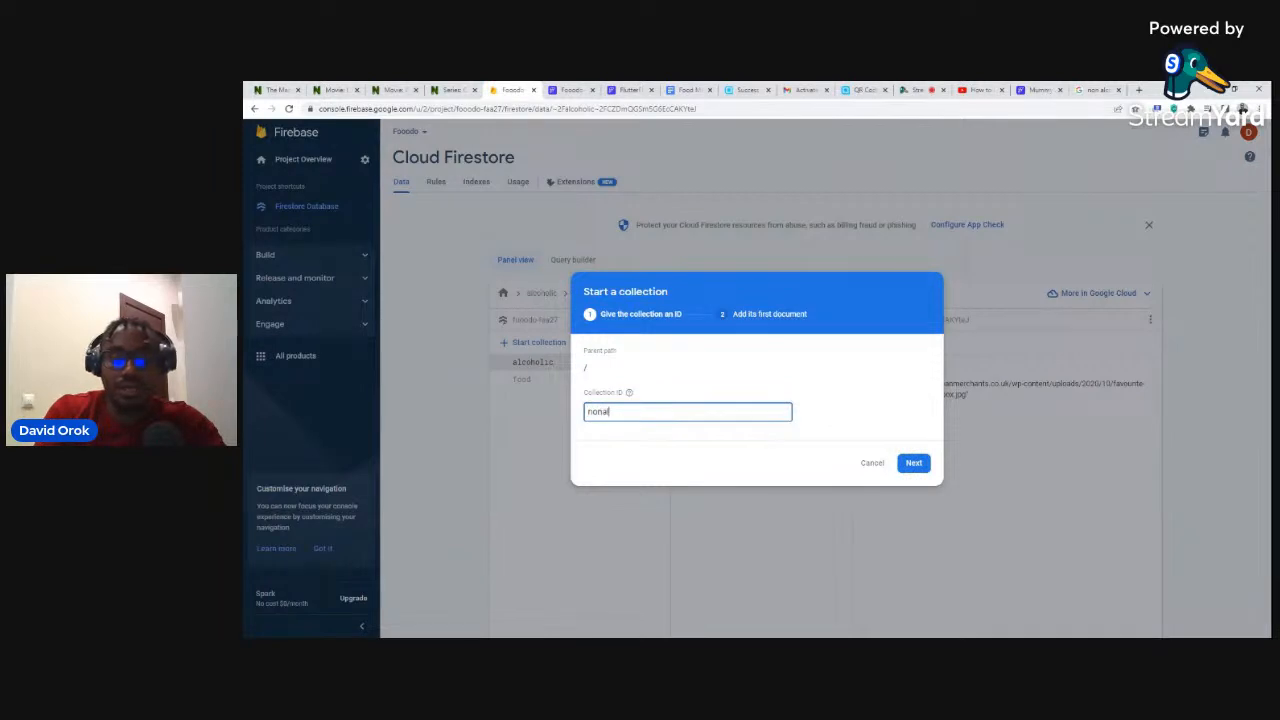
text(coholic)
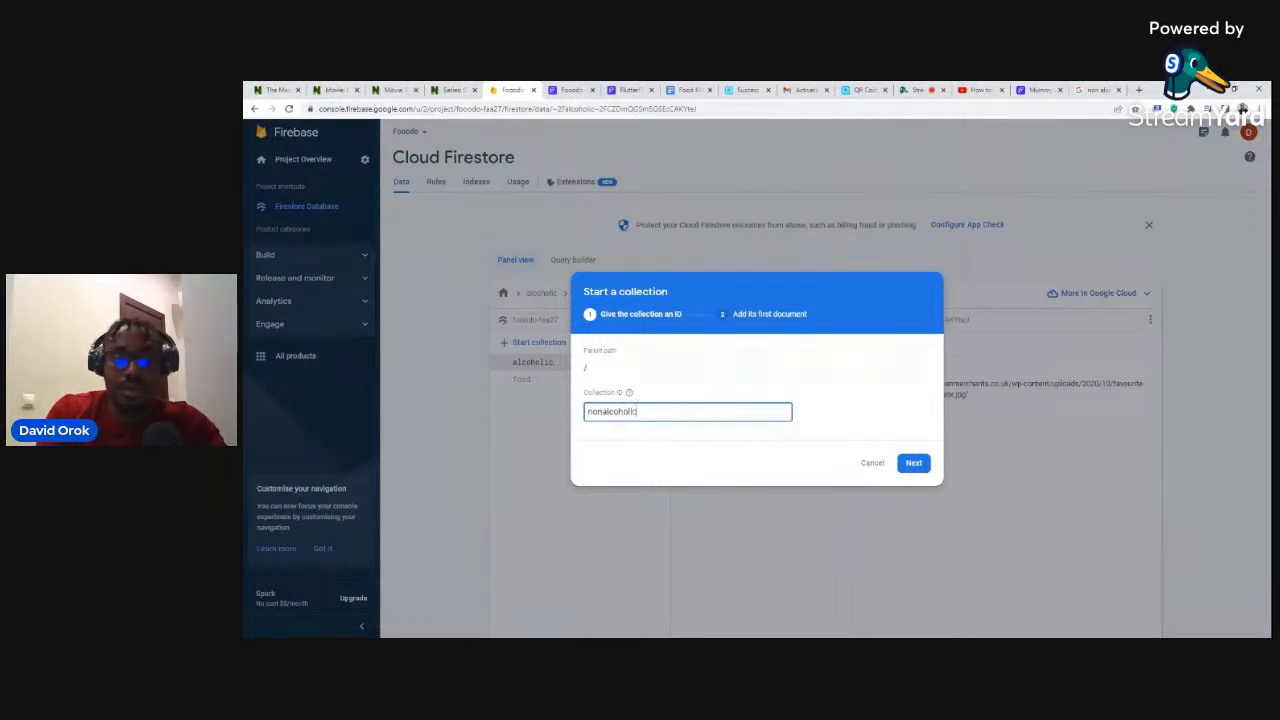
click(914, 464)
click(776, 384)
Give the first document a string field "name" with the value "Soft", using the Mummy J Cuisine app's Non Alcoholic menu as reference.
click(637, 426)
text(name)
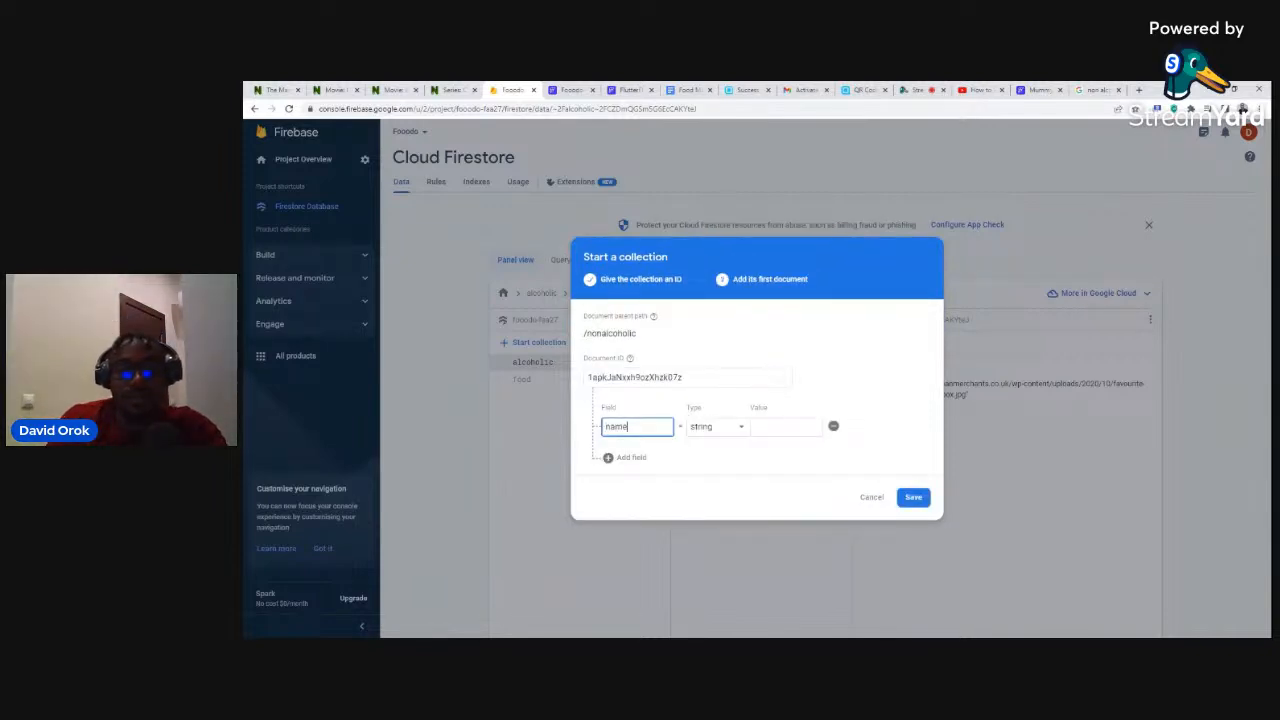
click(786, 427)
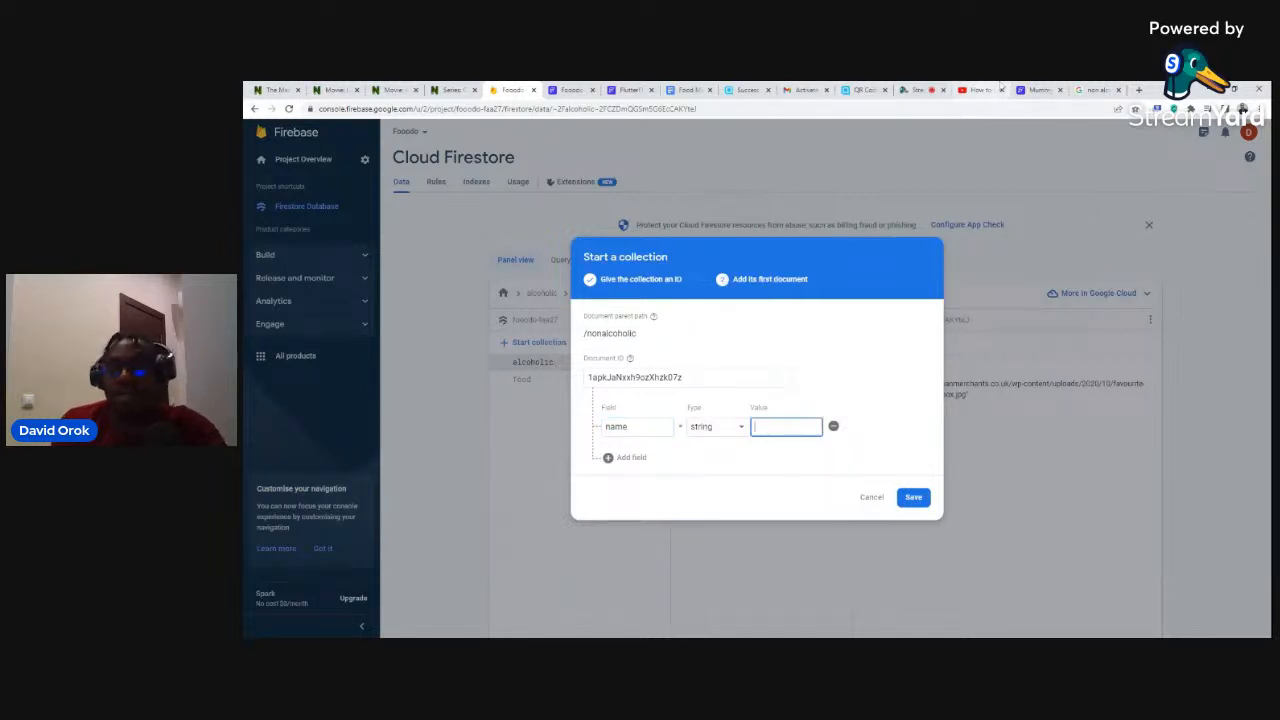
click(1035, 90)
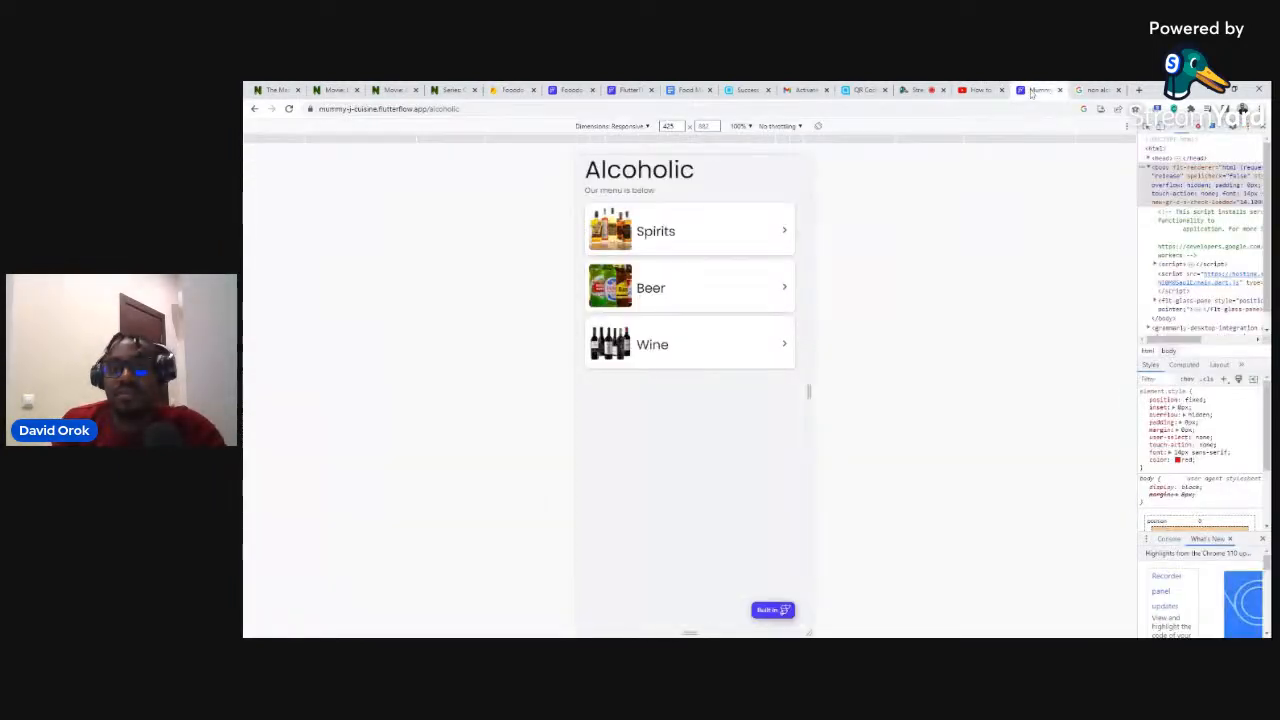
click(254, 108)
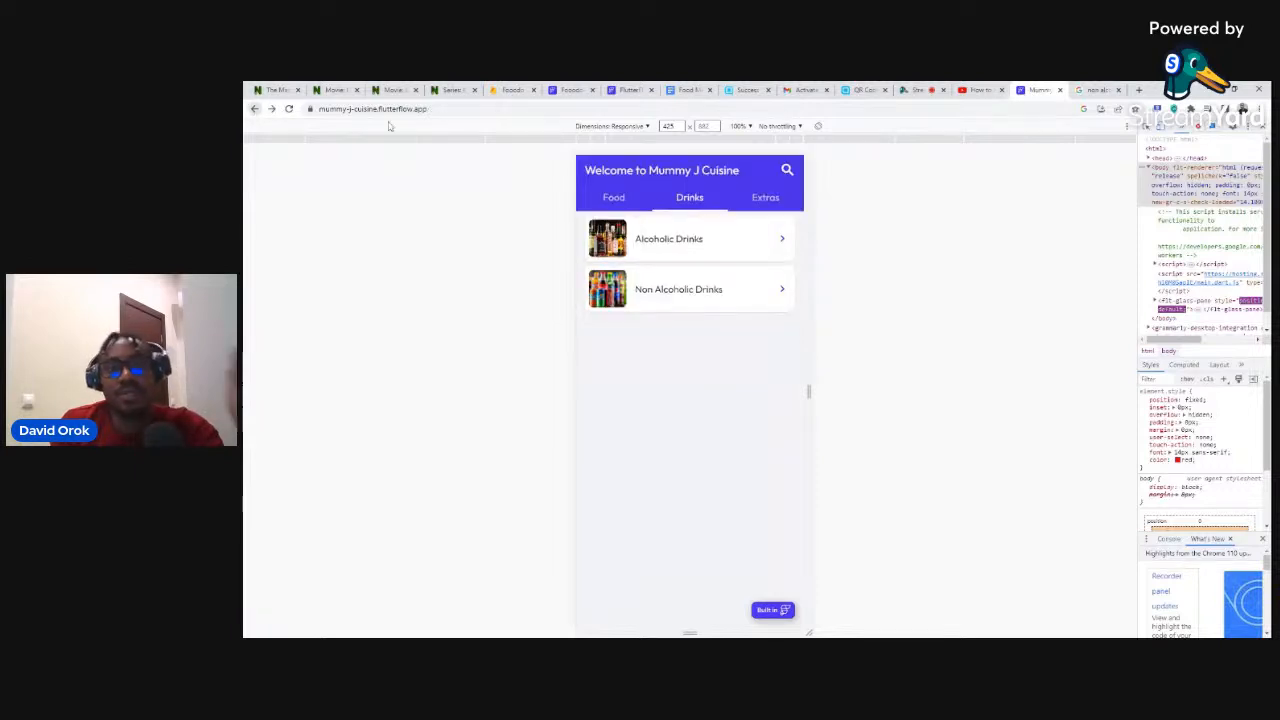
click(670, 290)
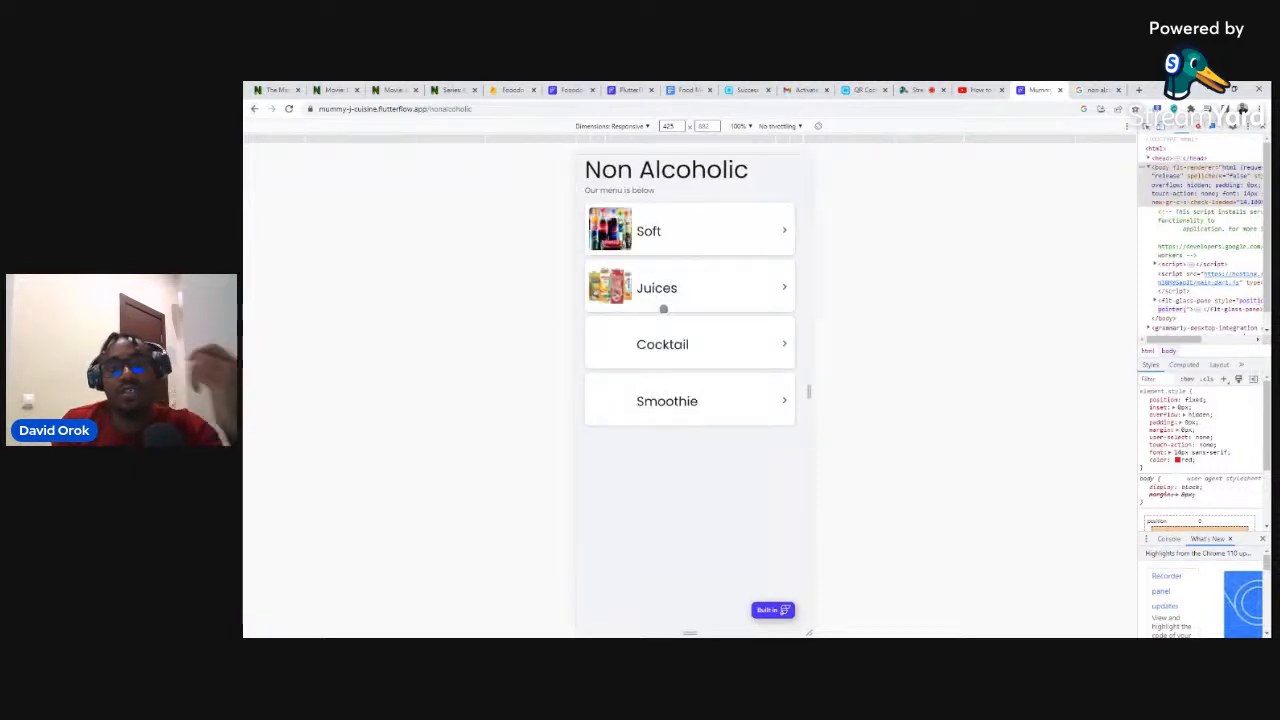
click(510, 90)
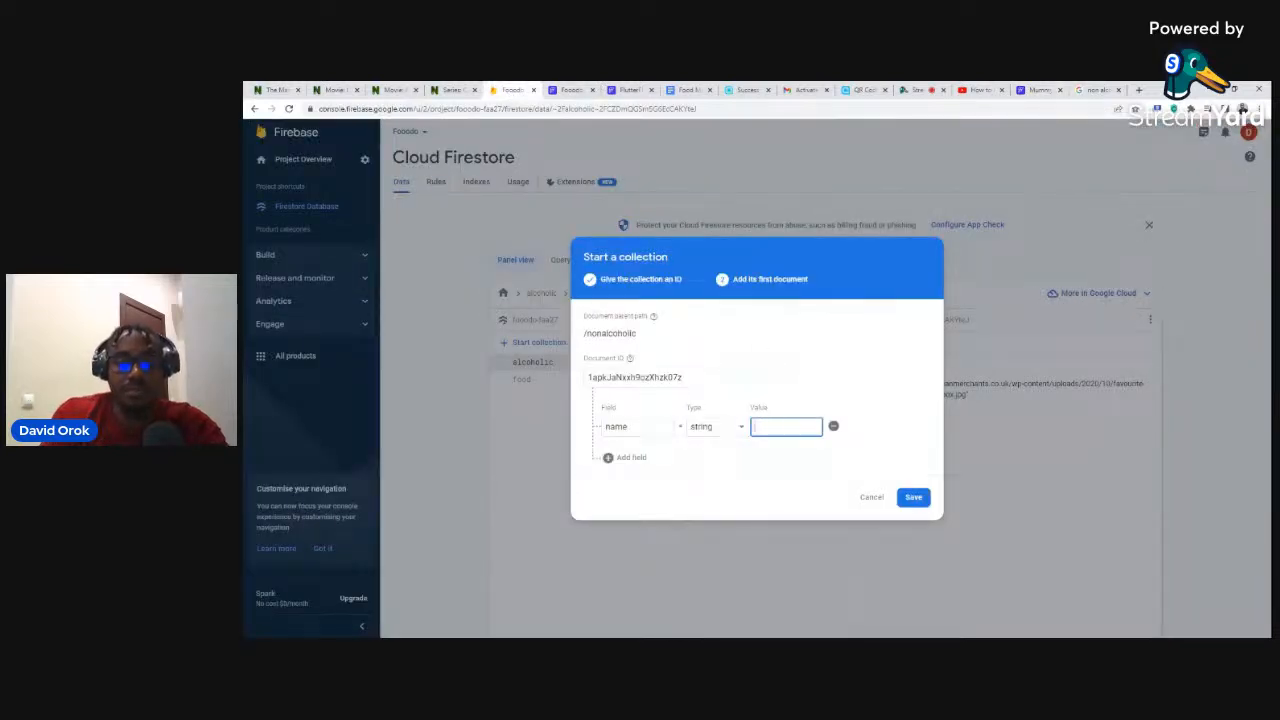
text(Soft)
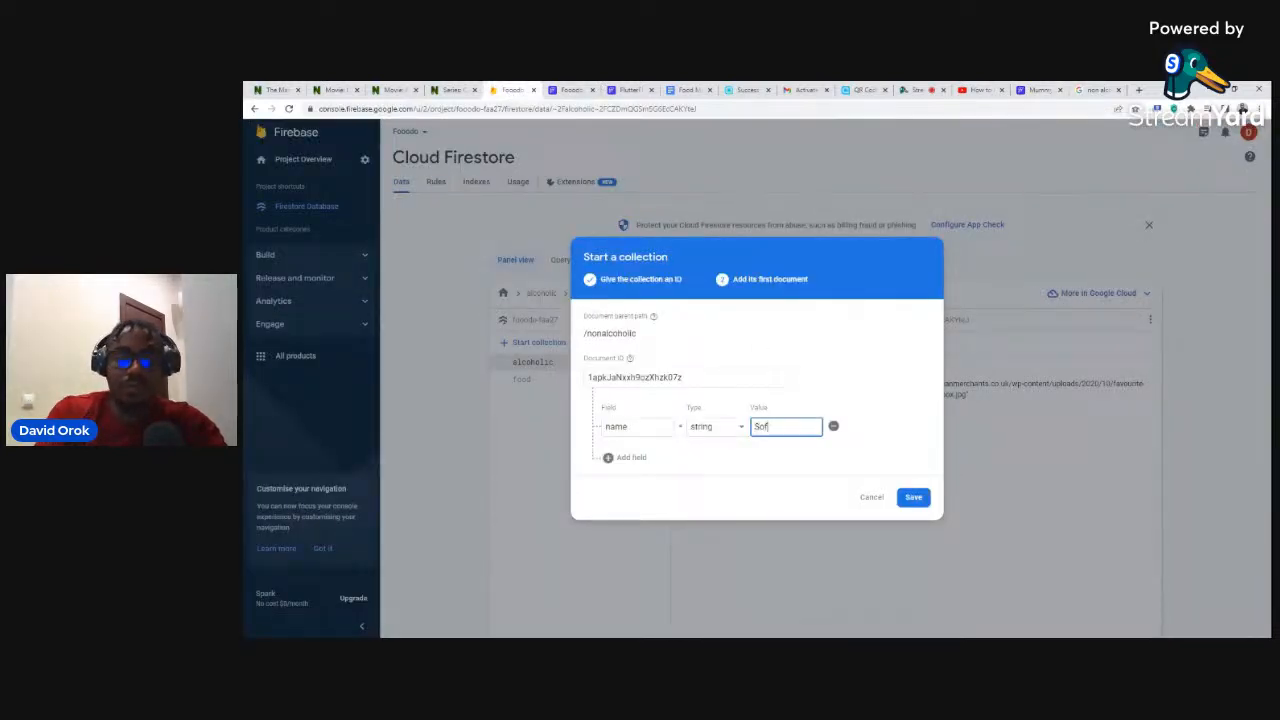
Add an "image" string field holding the Soft Drinks link copied from the Food Menu App document, and save the new collection.
click(612, 460)
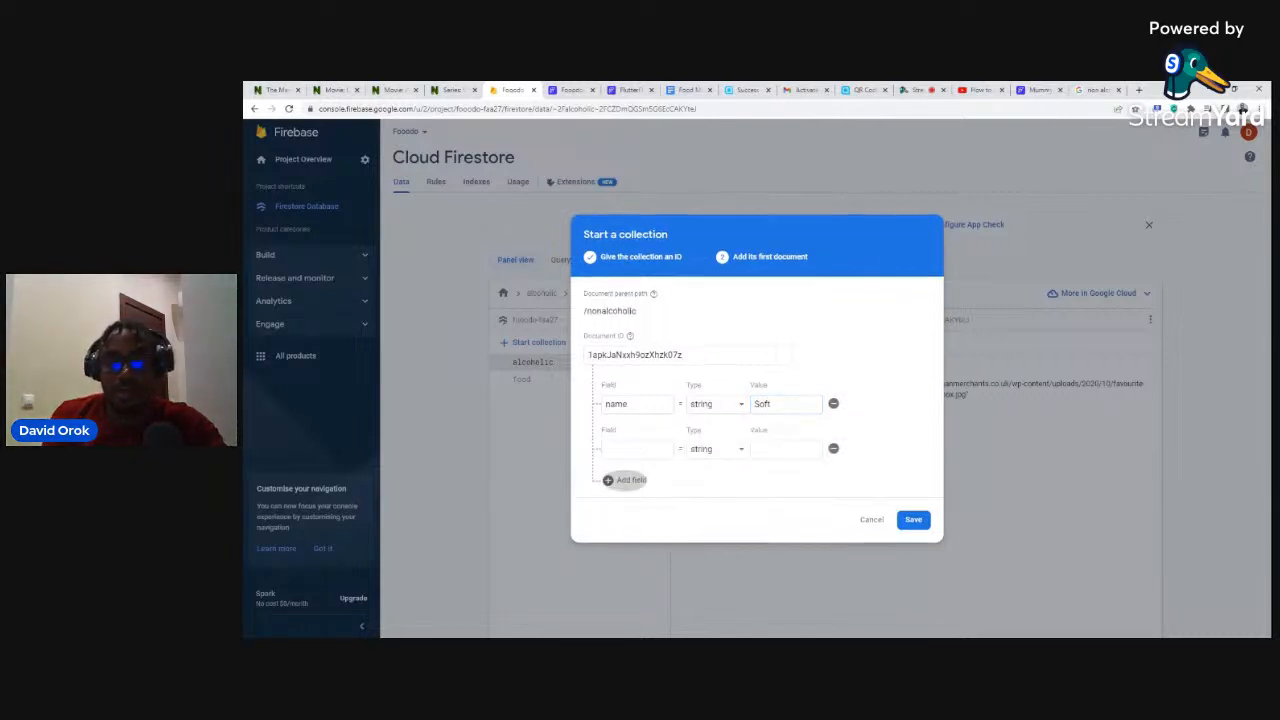
text(image)
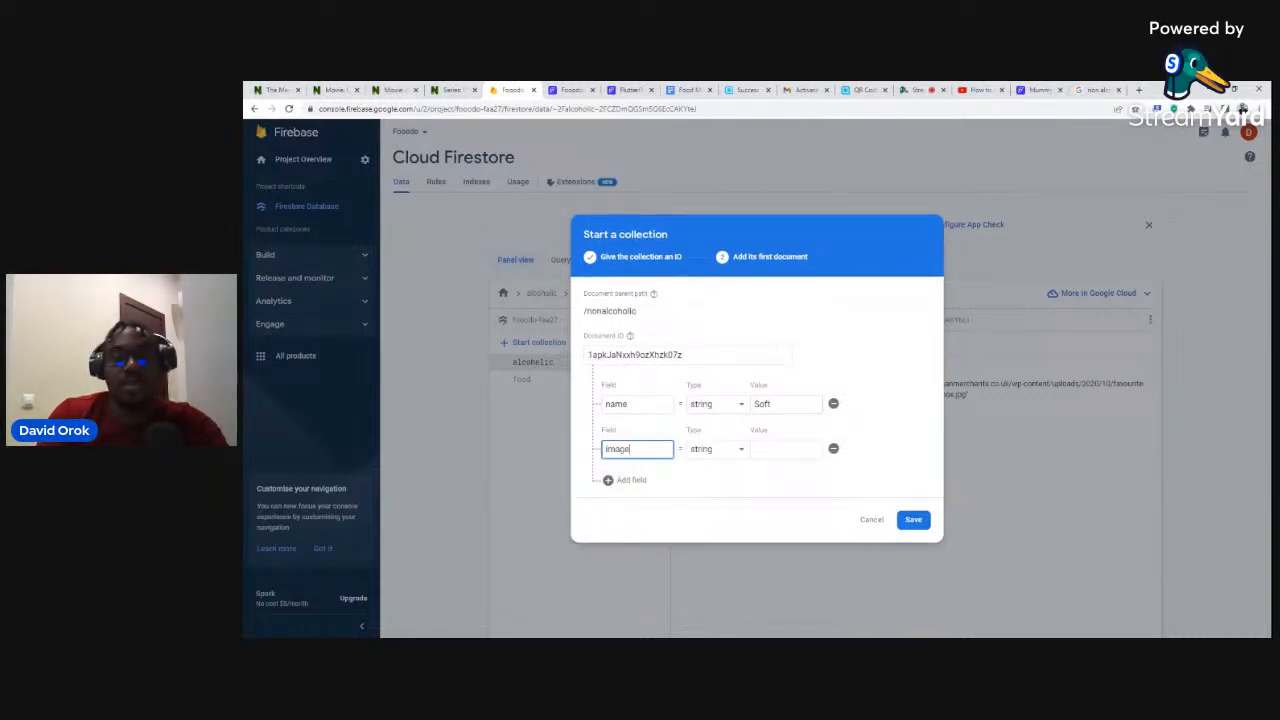
click(786, 449)
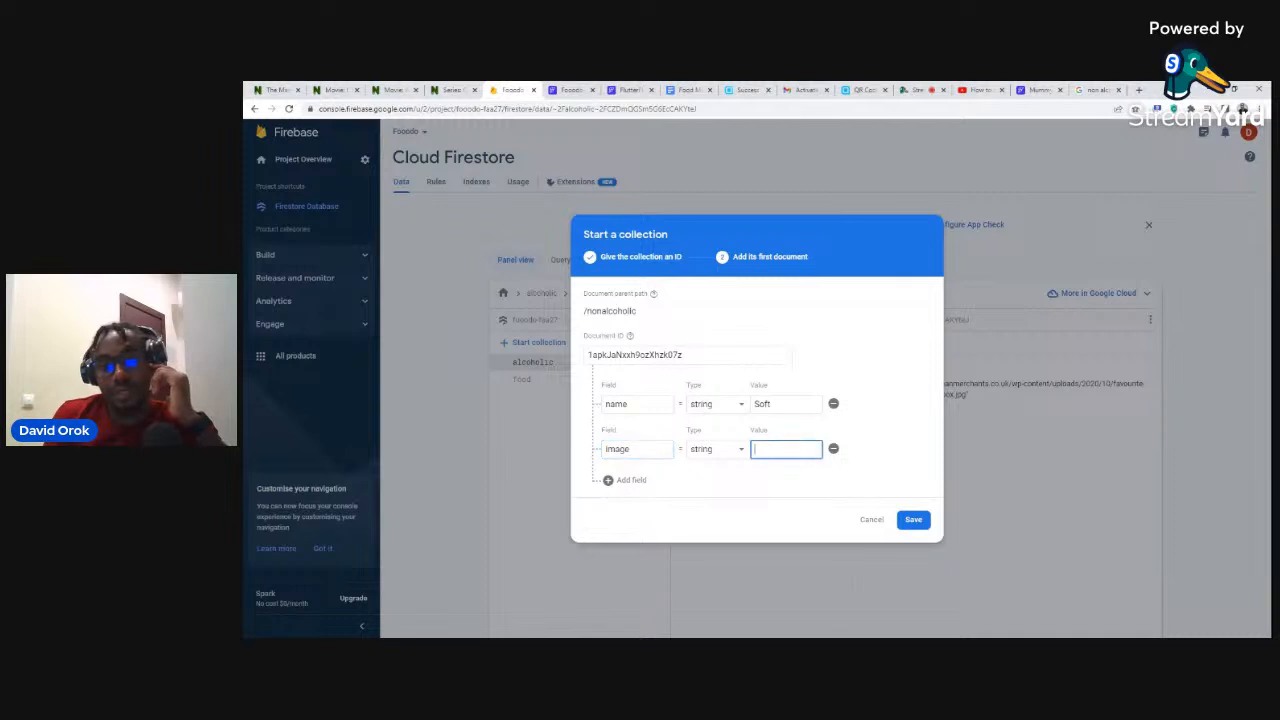
click(688, 90)
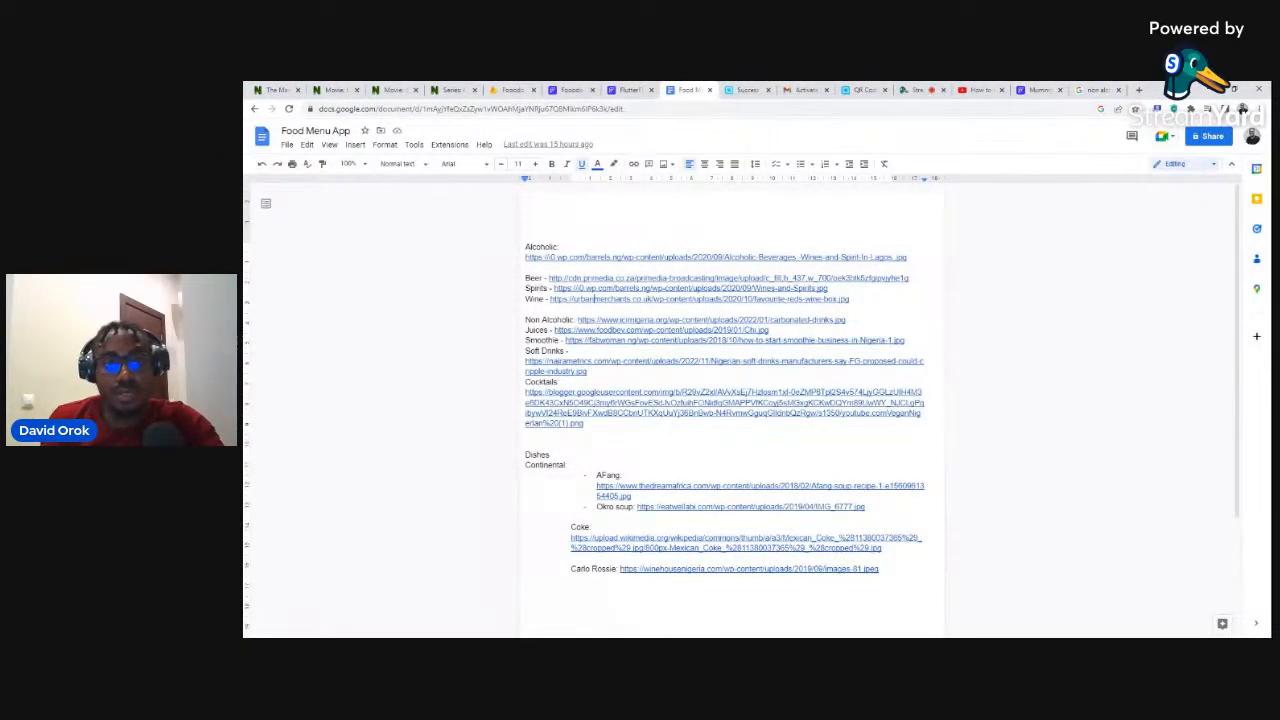
click(600, 361)
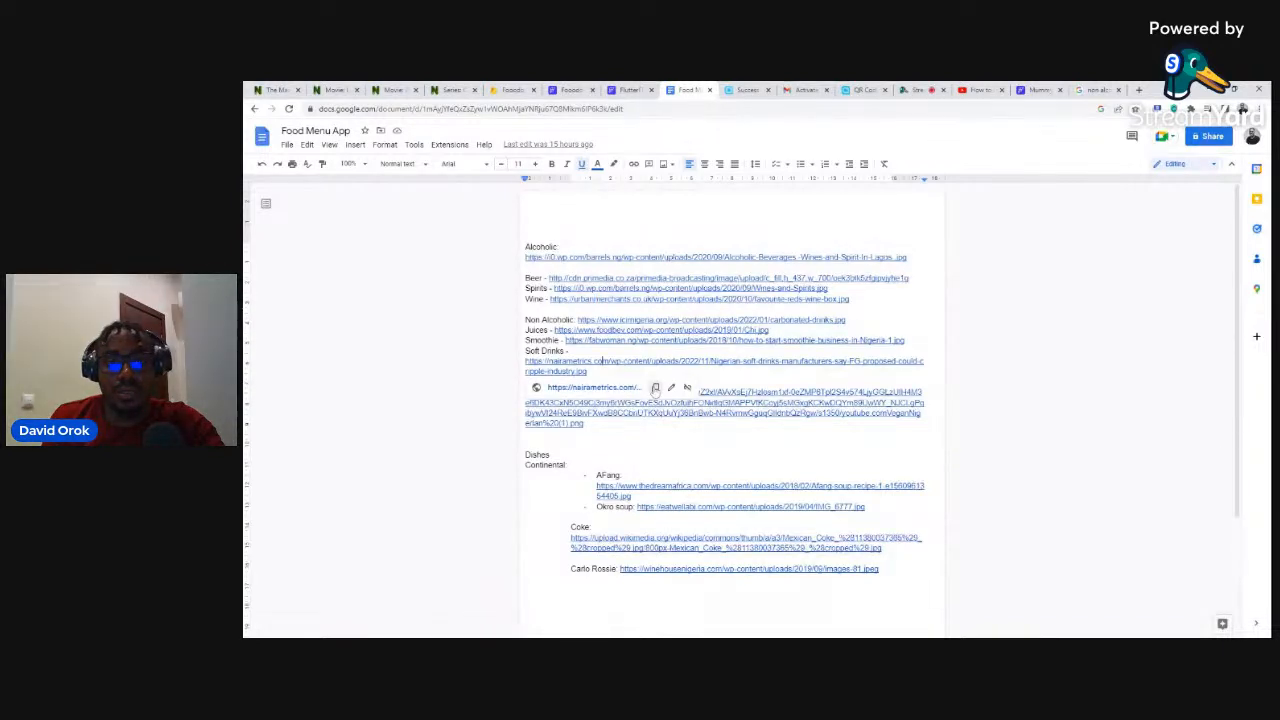
click(655, 388)
click(505, 90)
key(ctrl+v)
click(913, 519)
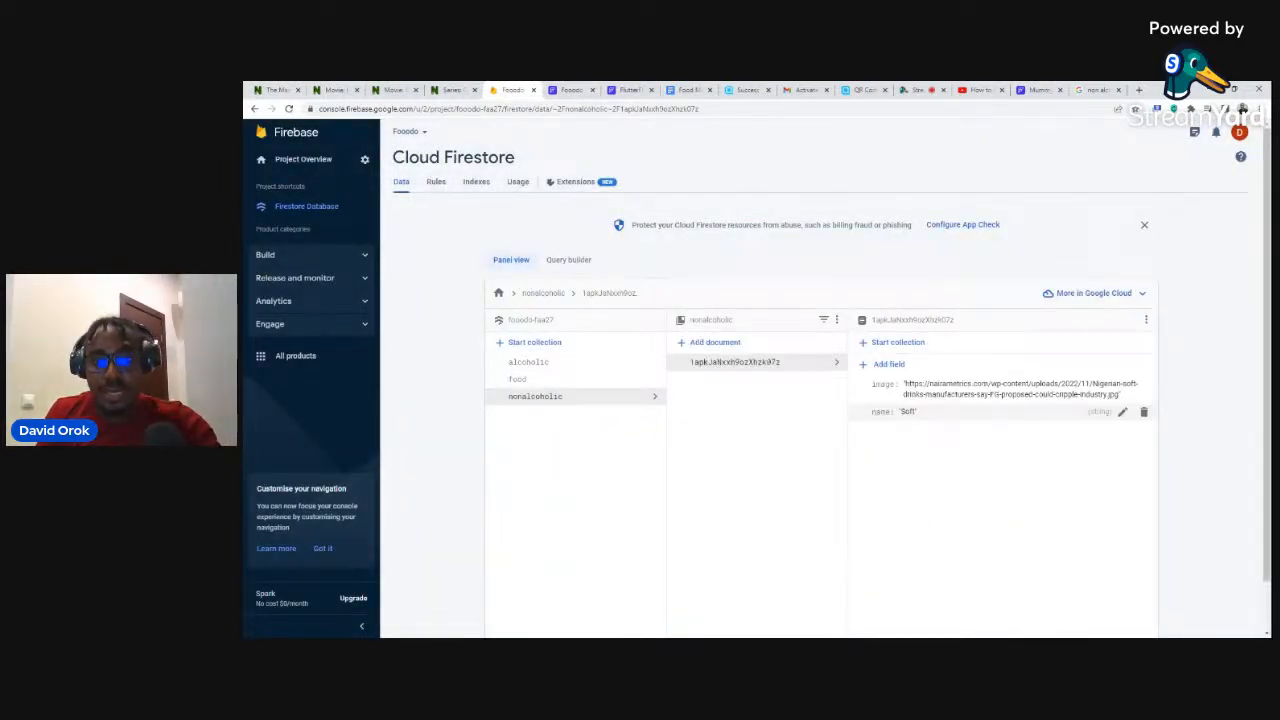
Start another nonalcoholic document with an automatic ID and a string field "name" set to "Juices".
click(718, 345)
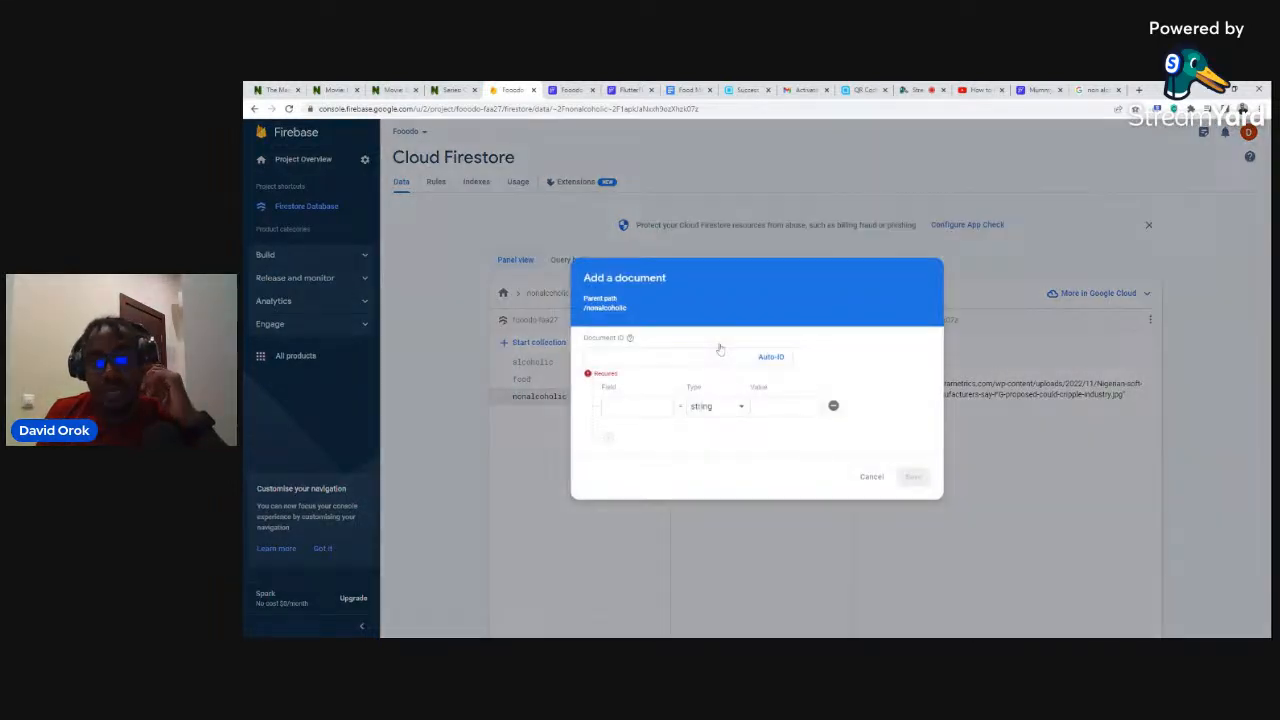
click(771, 357)
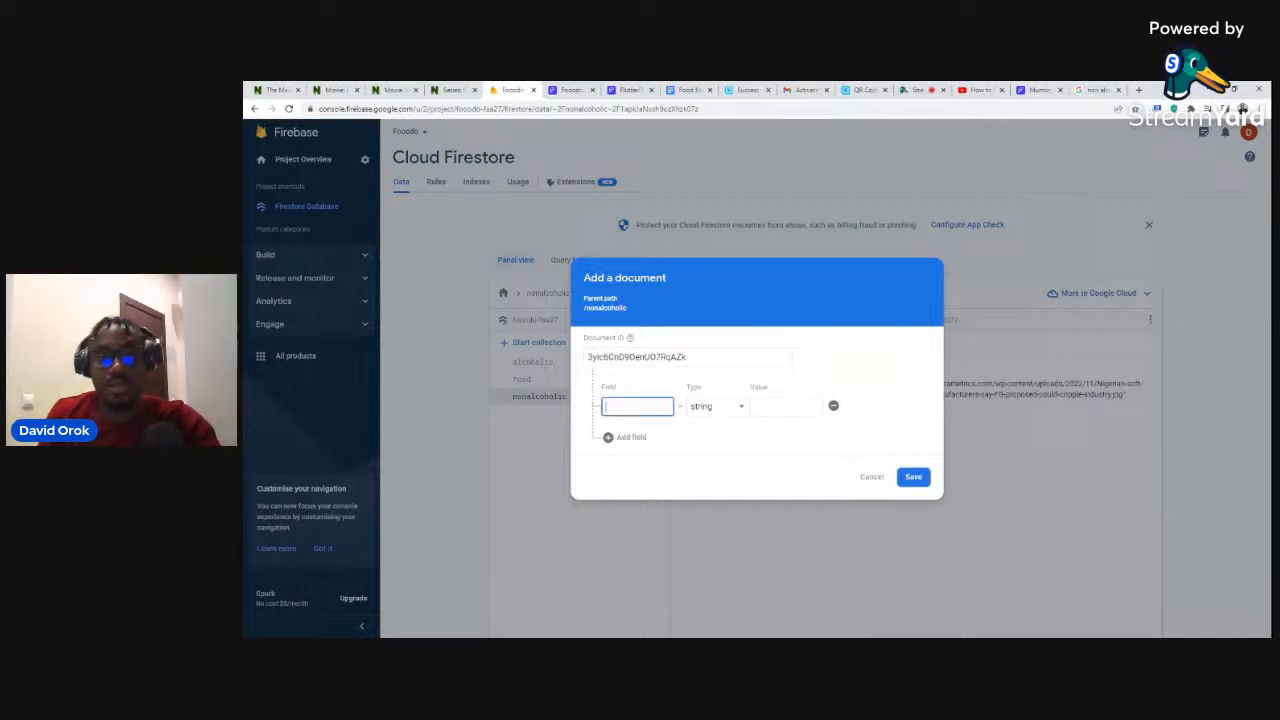
text(name)
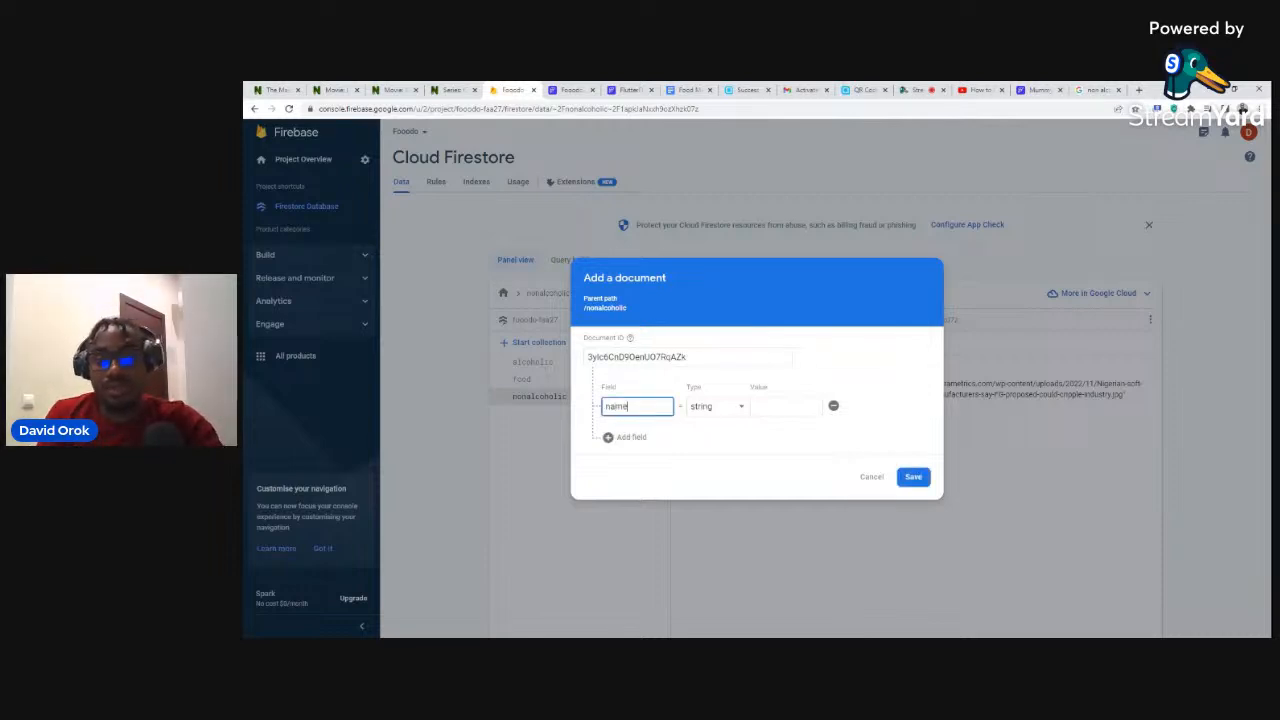
key(Tab)
key(Tab)
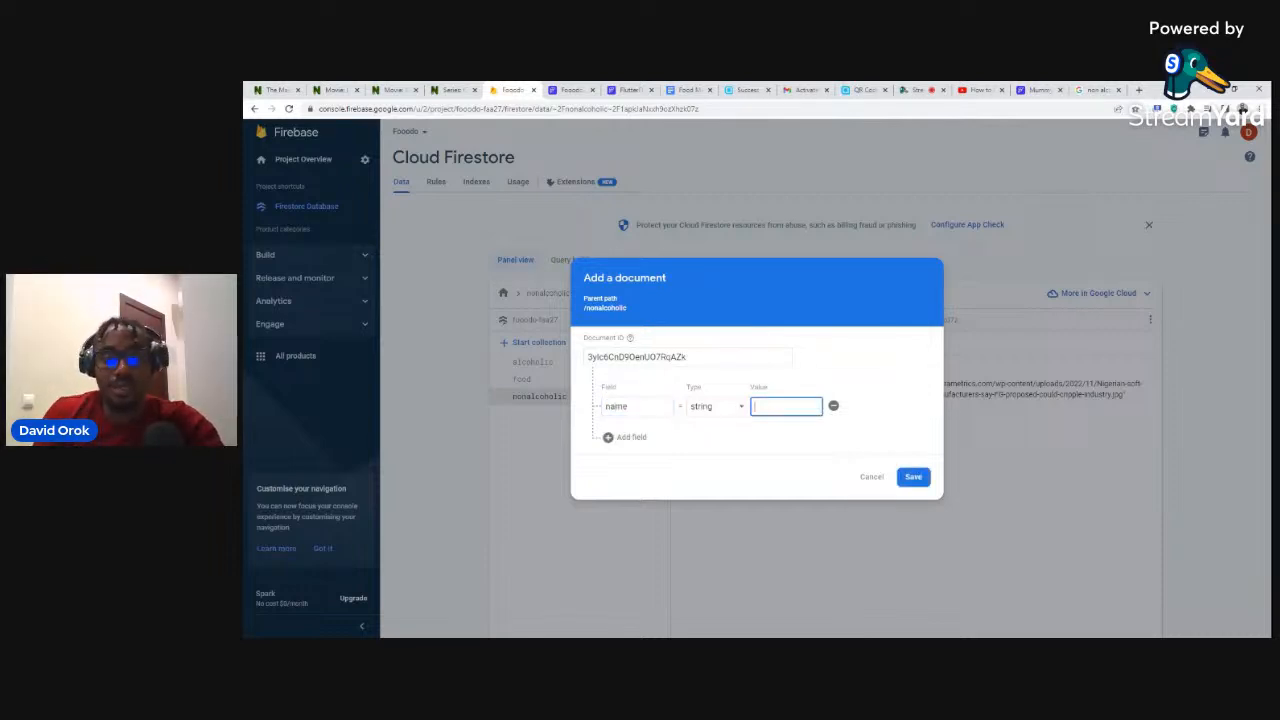
text(Juices)
Add an "image" string field holding the Juices link copied from the Food Menu App document, and save the Juices document.
click(622, 437)
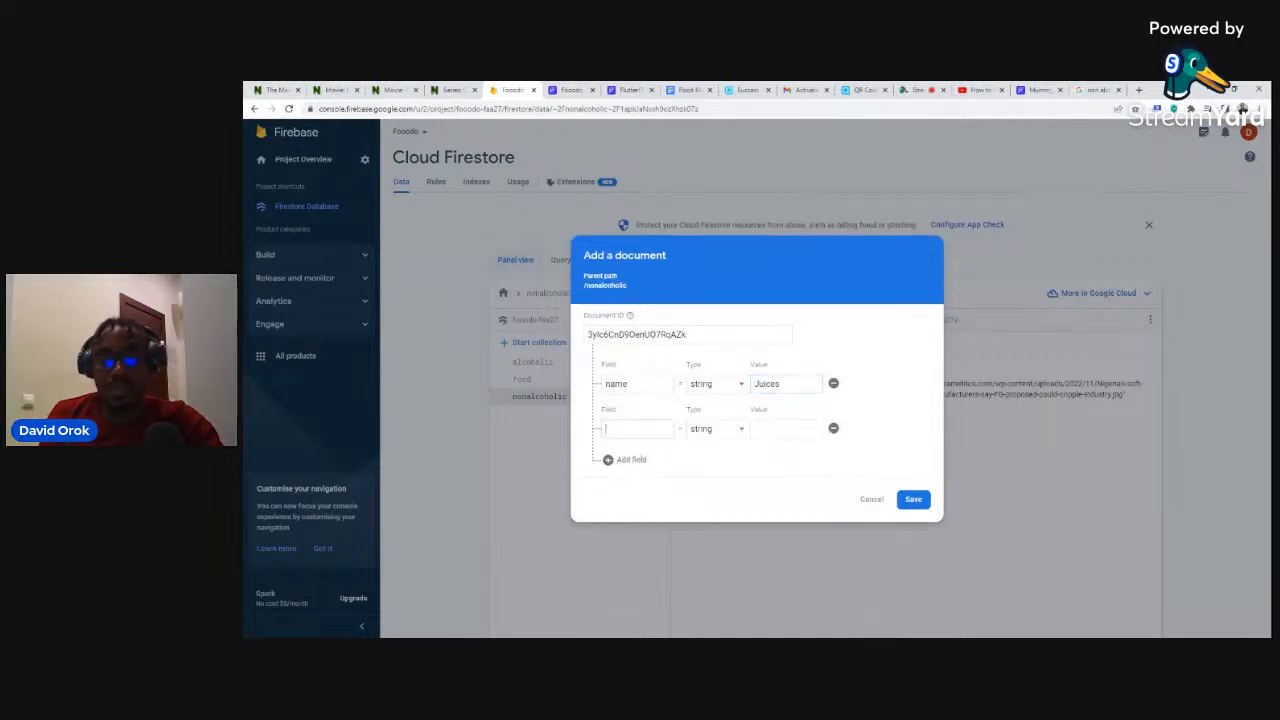
text(image)
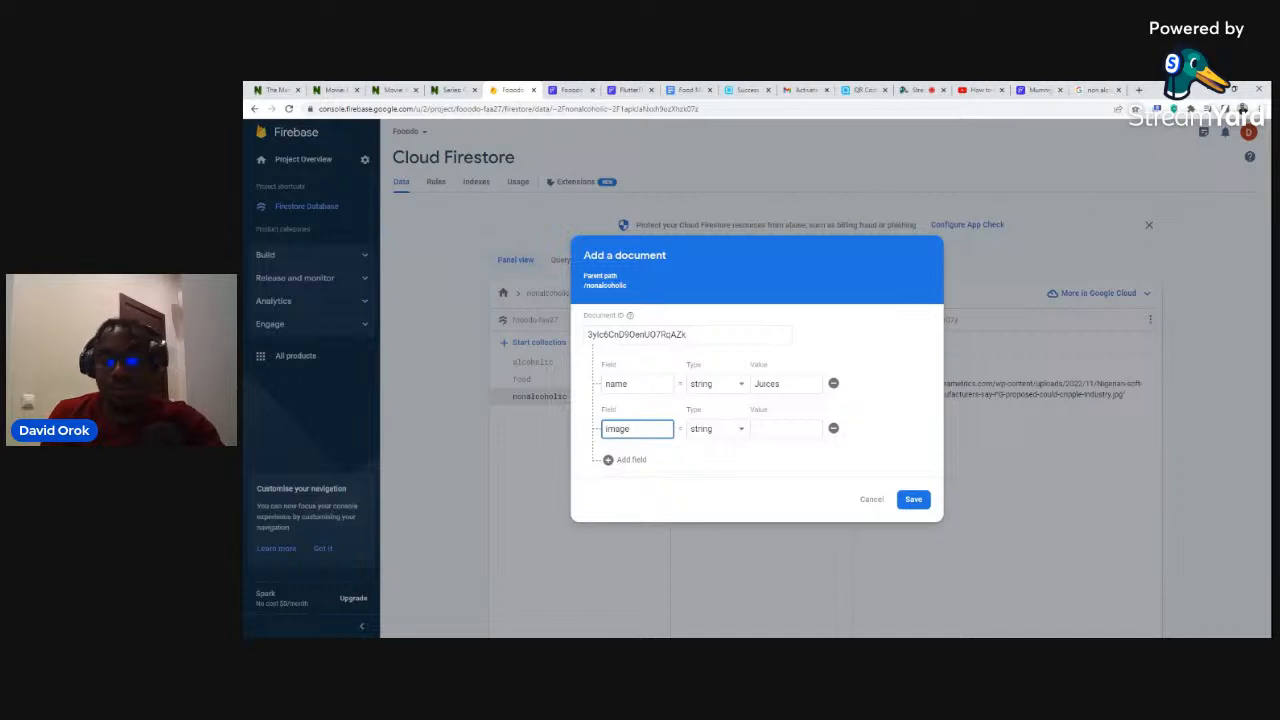
key(Tab)
key(Tab)
click(690, 90)
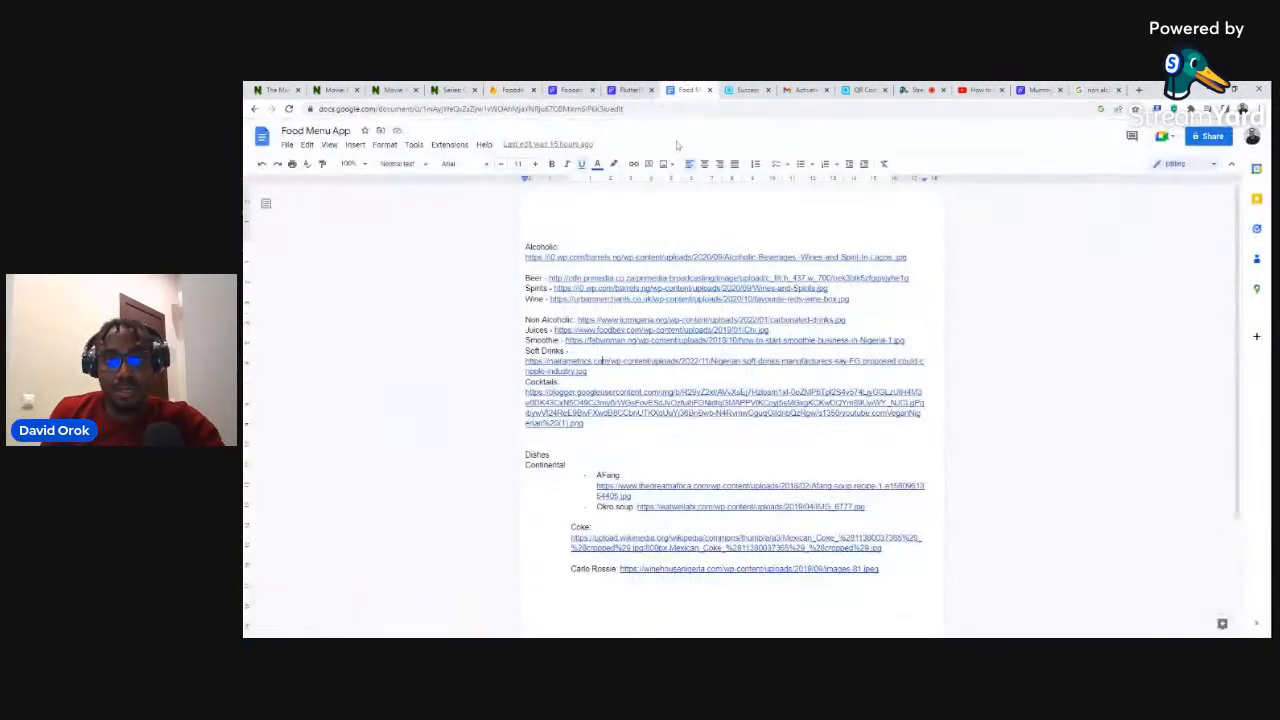
click(586, 330)
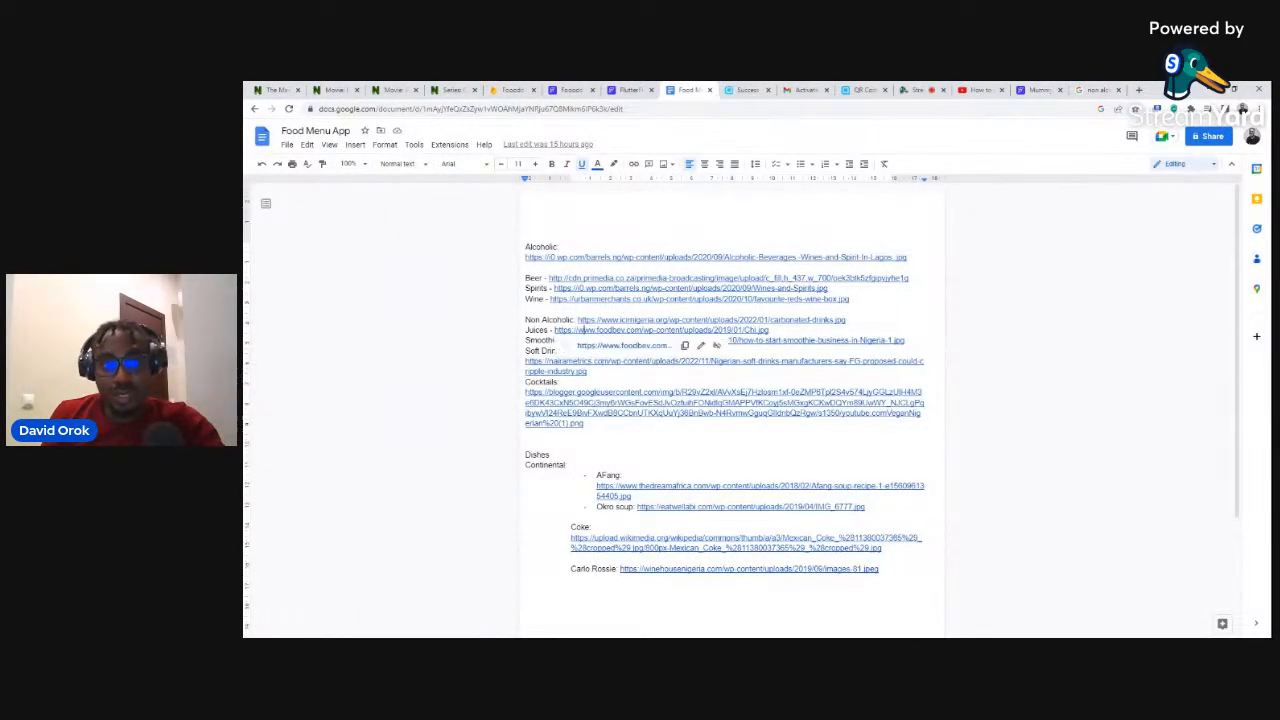
click(686, 346)
click(515, 89)
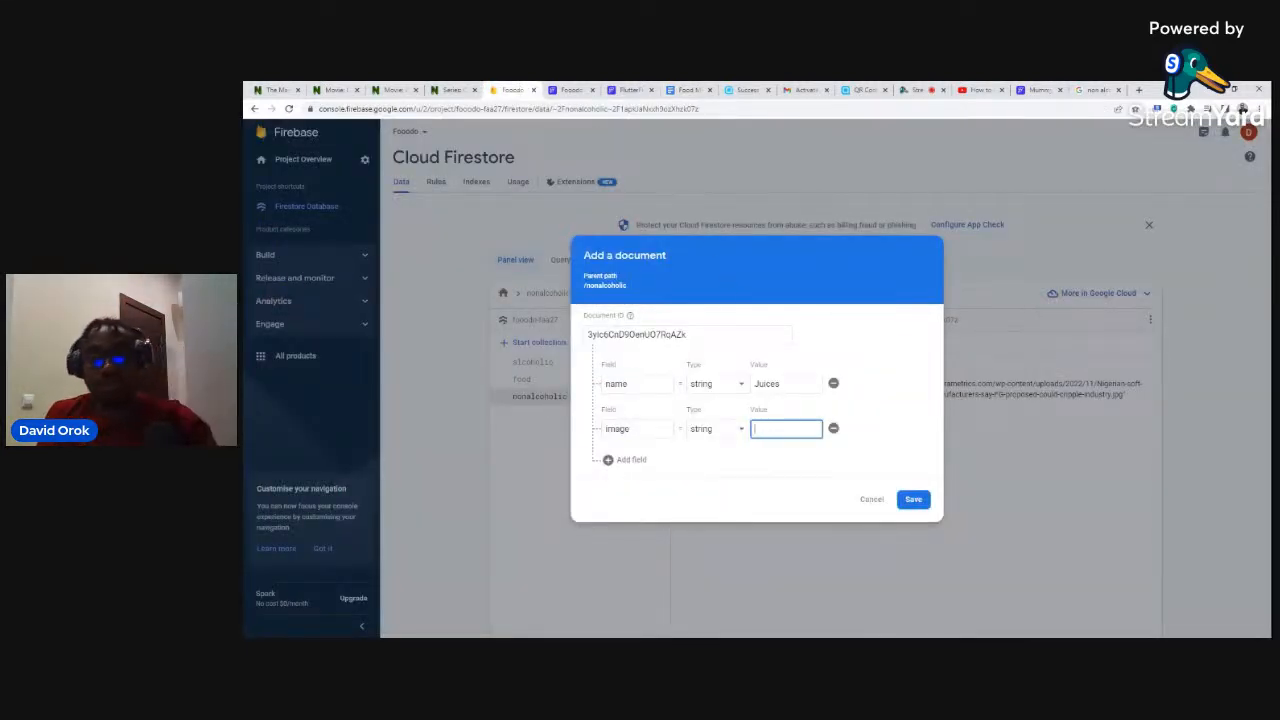
key(ctrl+v)
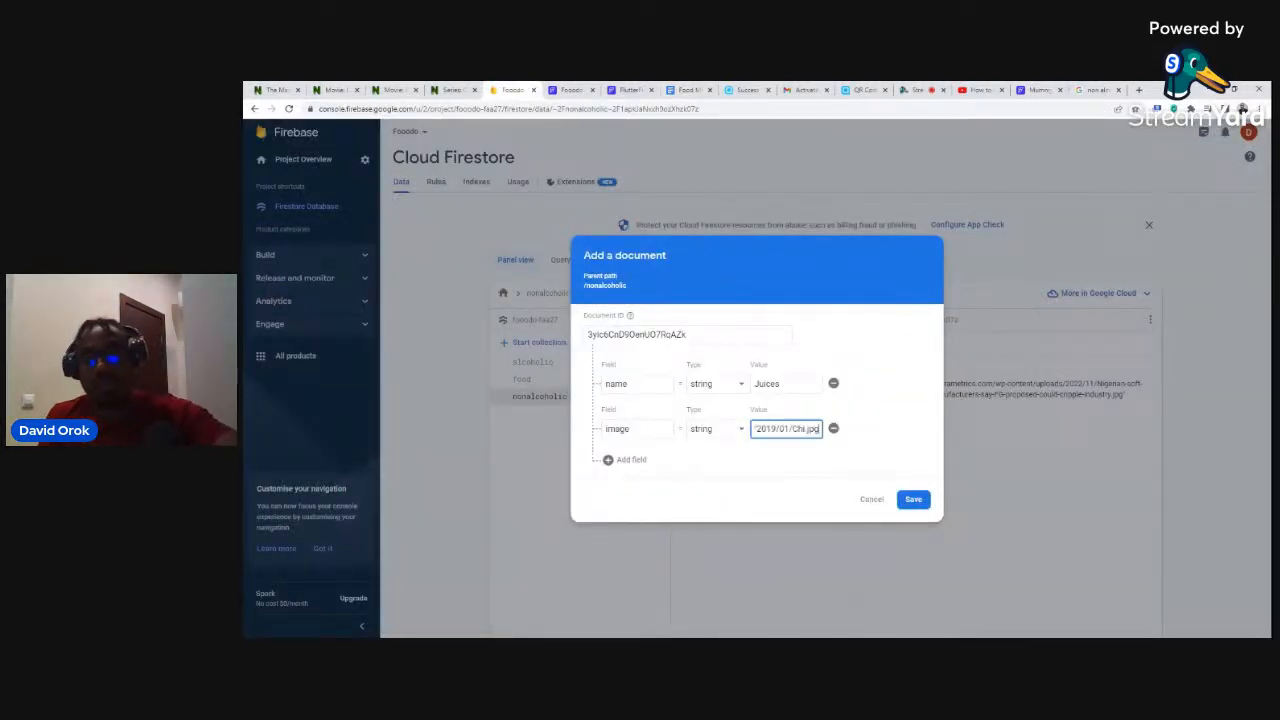
click(909, 500)
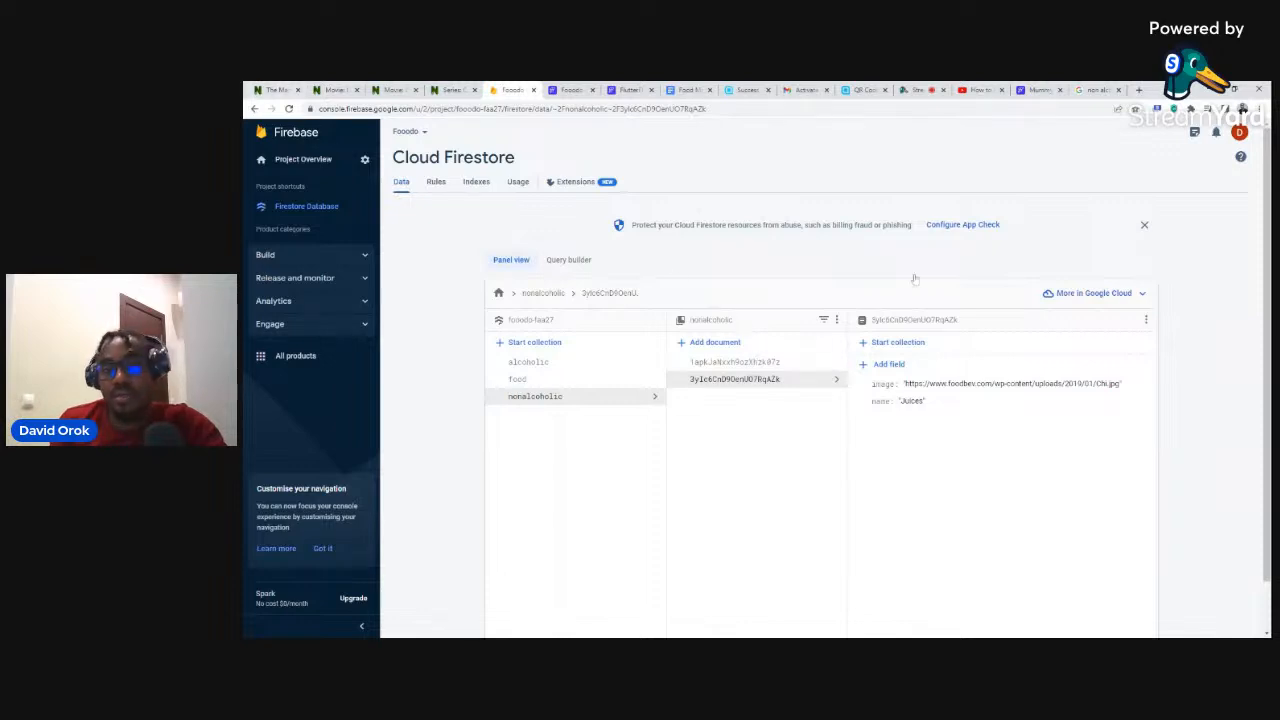
Examine the Soft drinks list in the Mummy J Cuisine app's Non Alcoholic menu, and return to the Firestore database.
click(1038, 90)
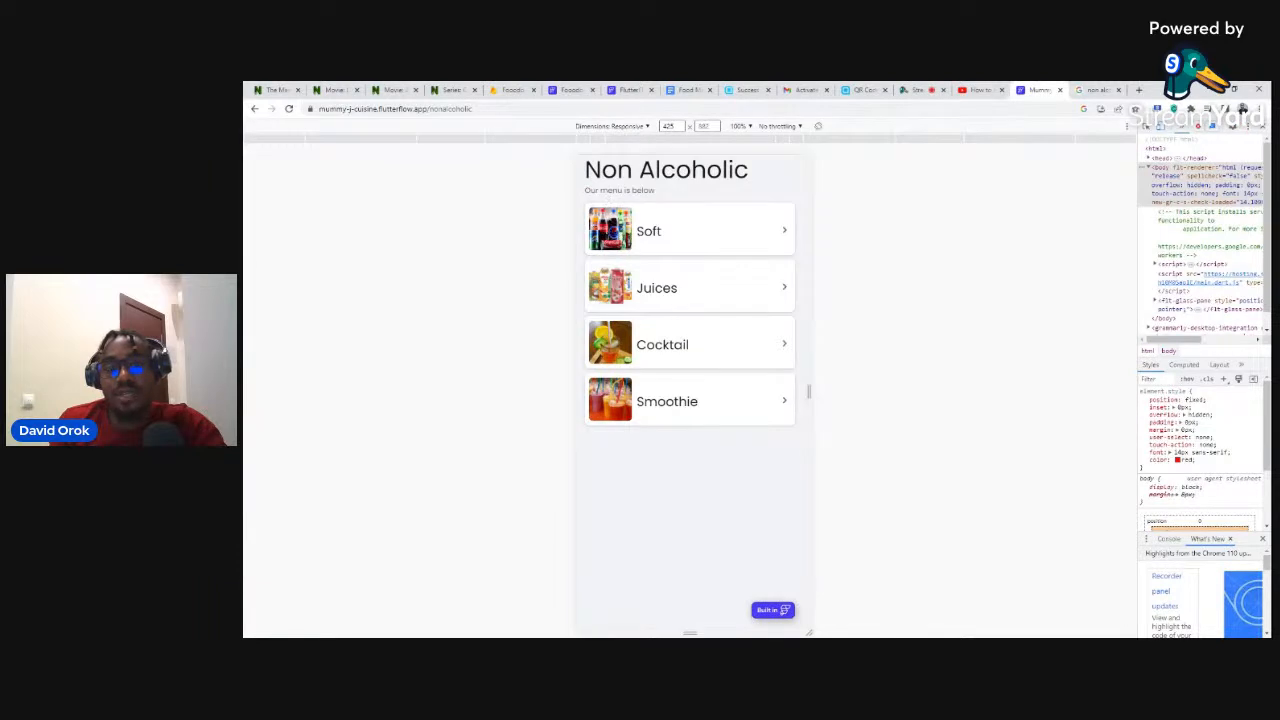
click(611, 235)
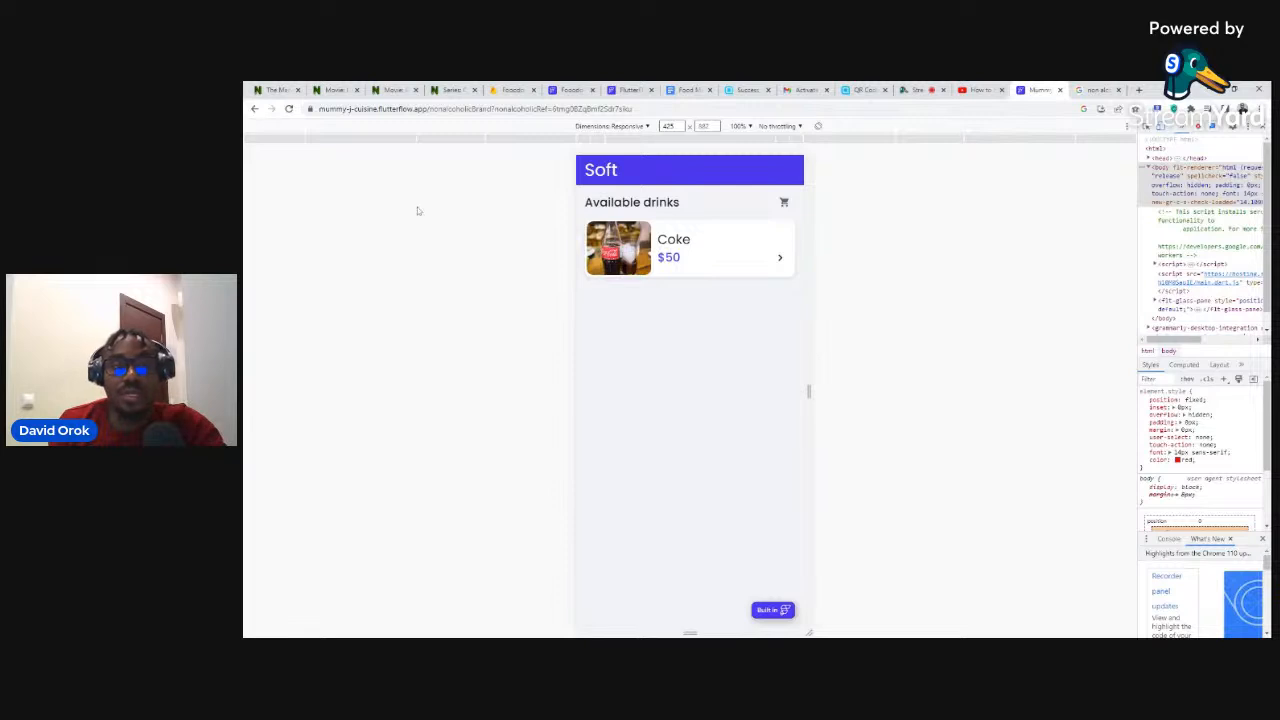
click(254, 109)
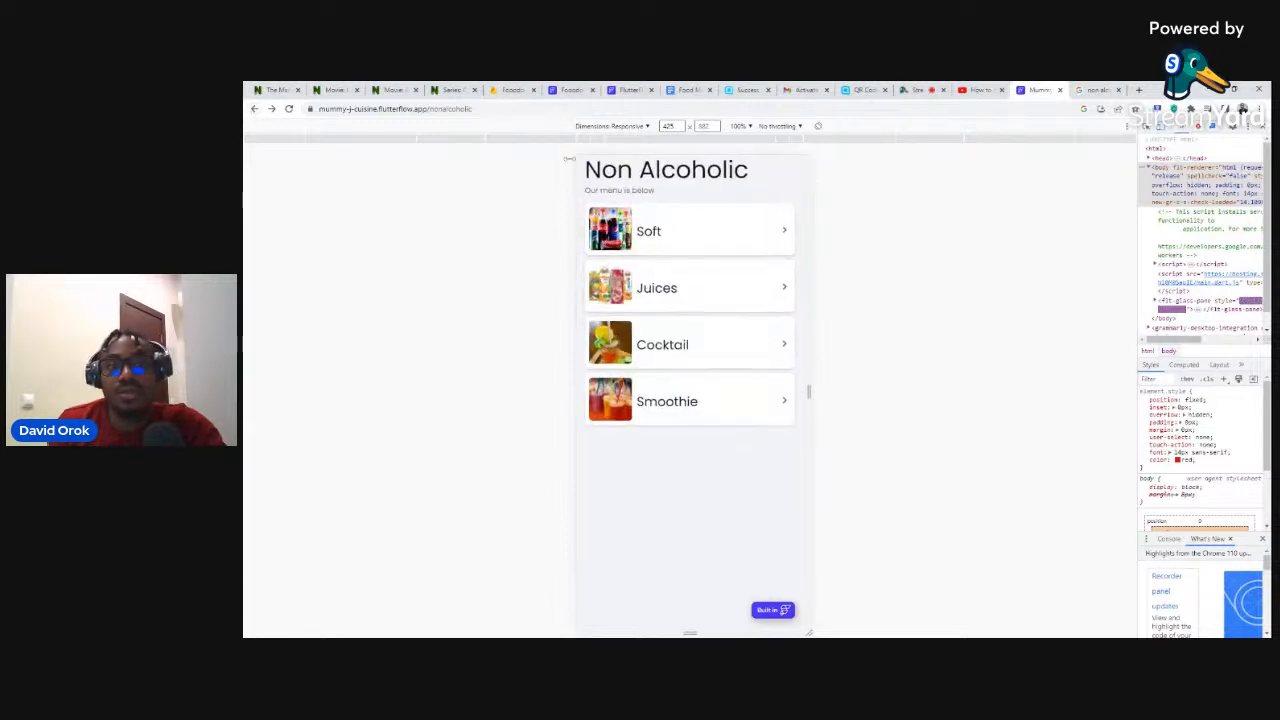
click(511, 91)
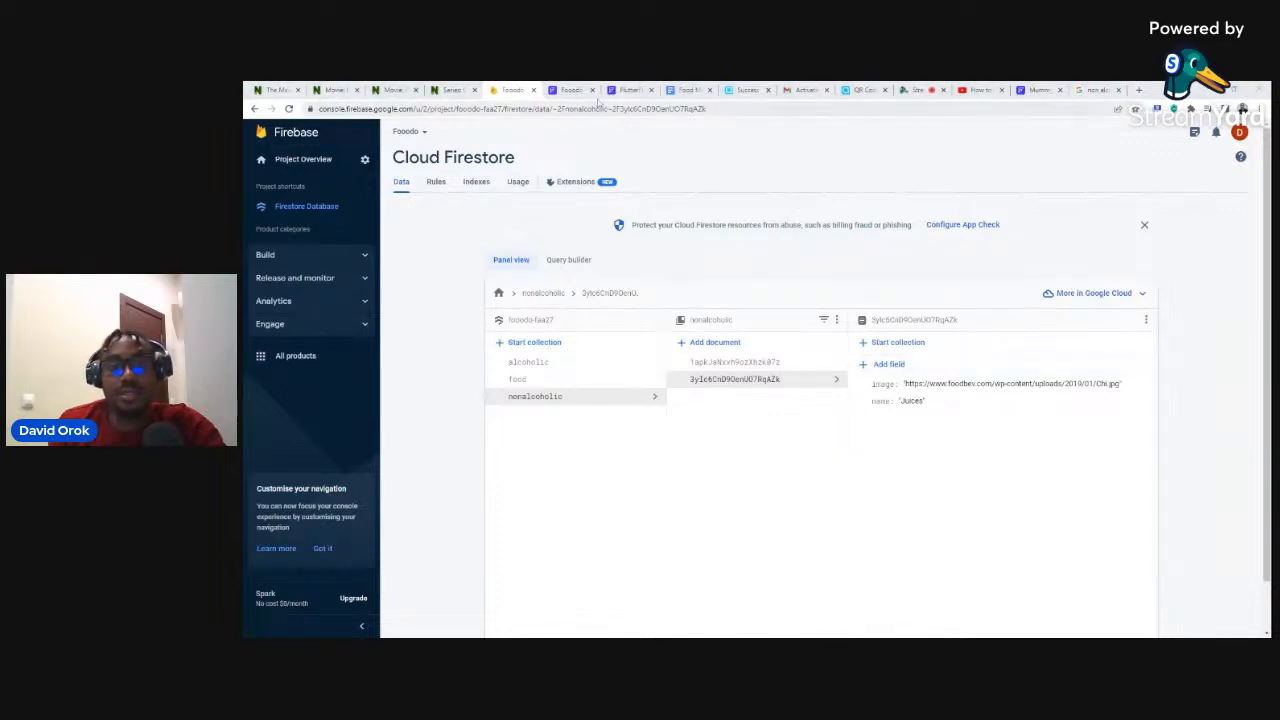
Compare the Food and Drinks lists in the running Fooodo preview, and dismiss the run options in the FlutterFlow project.
click(627, 90)
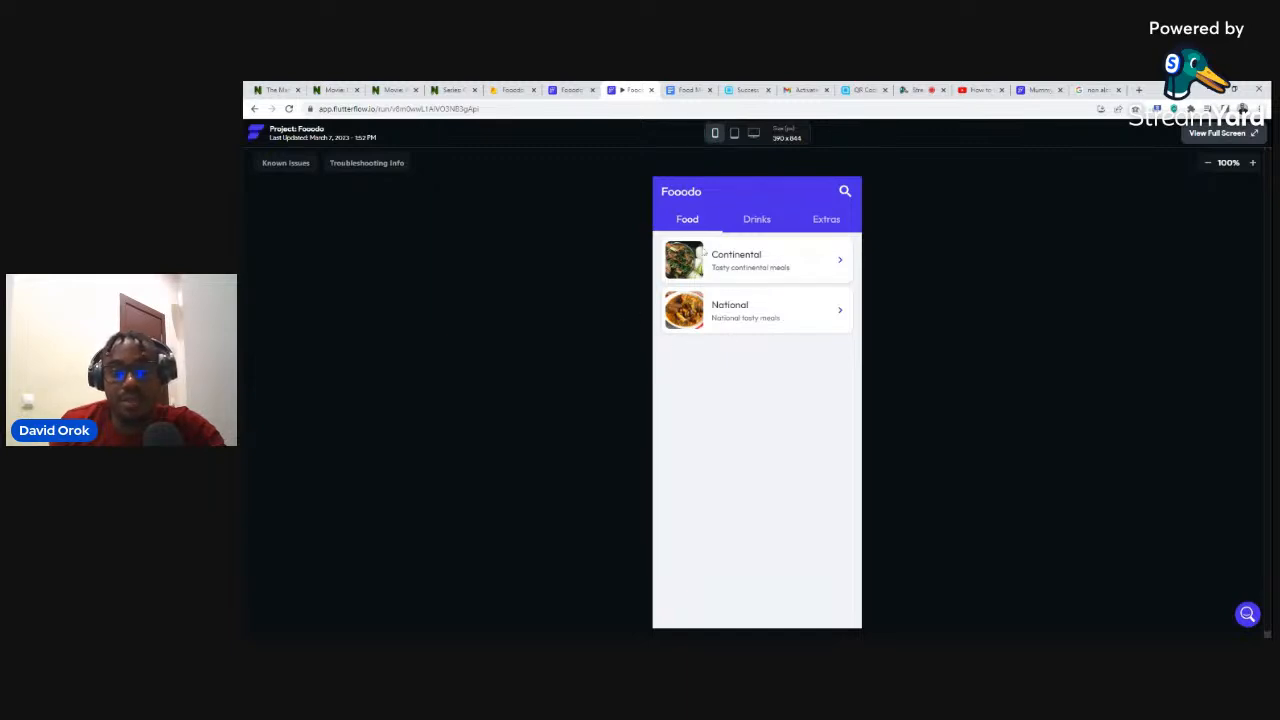
click(760, 228)
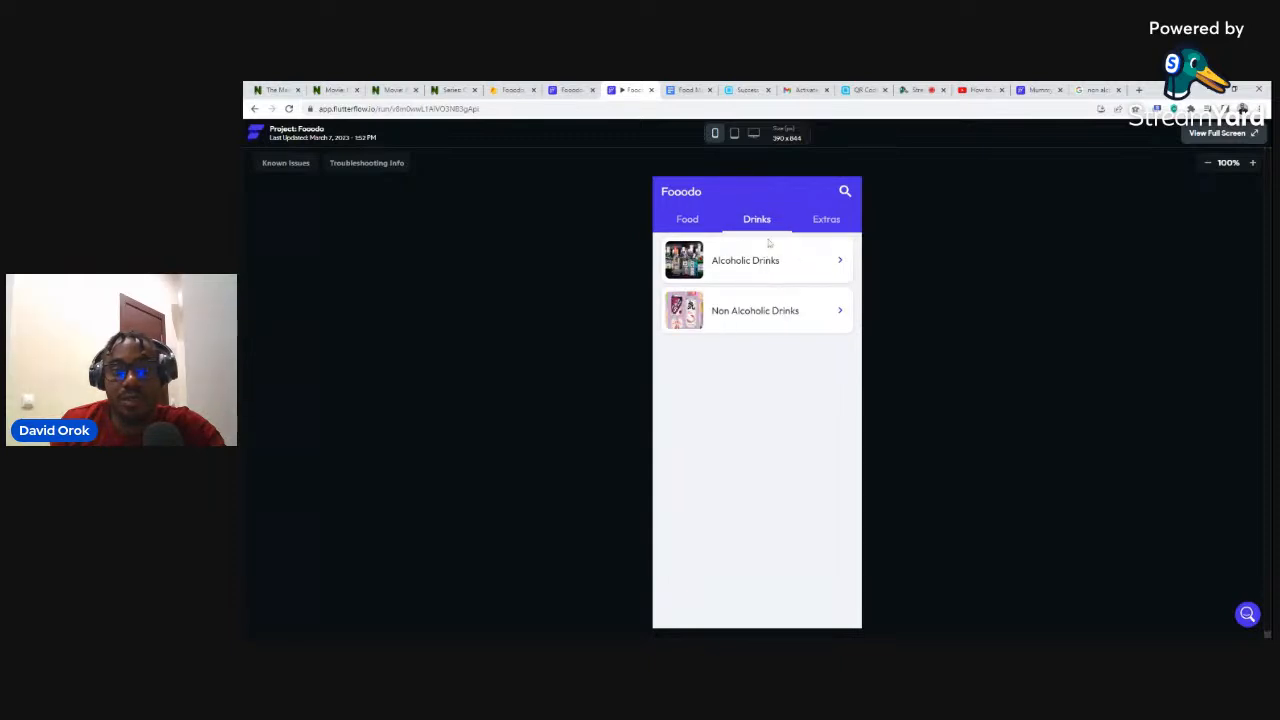
click(689, 224)
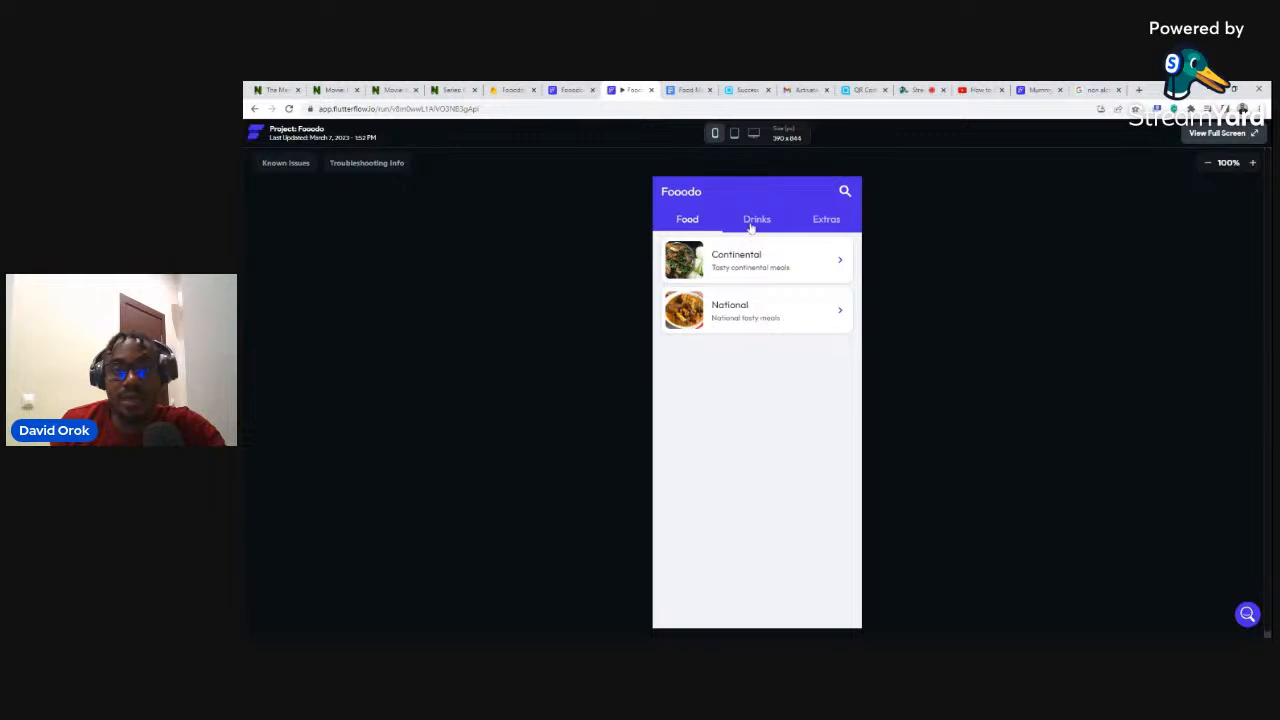
click(751, 228)
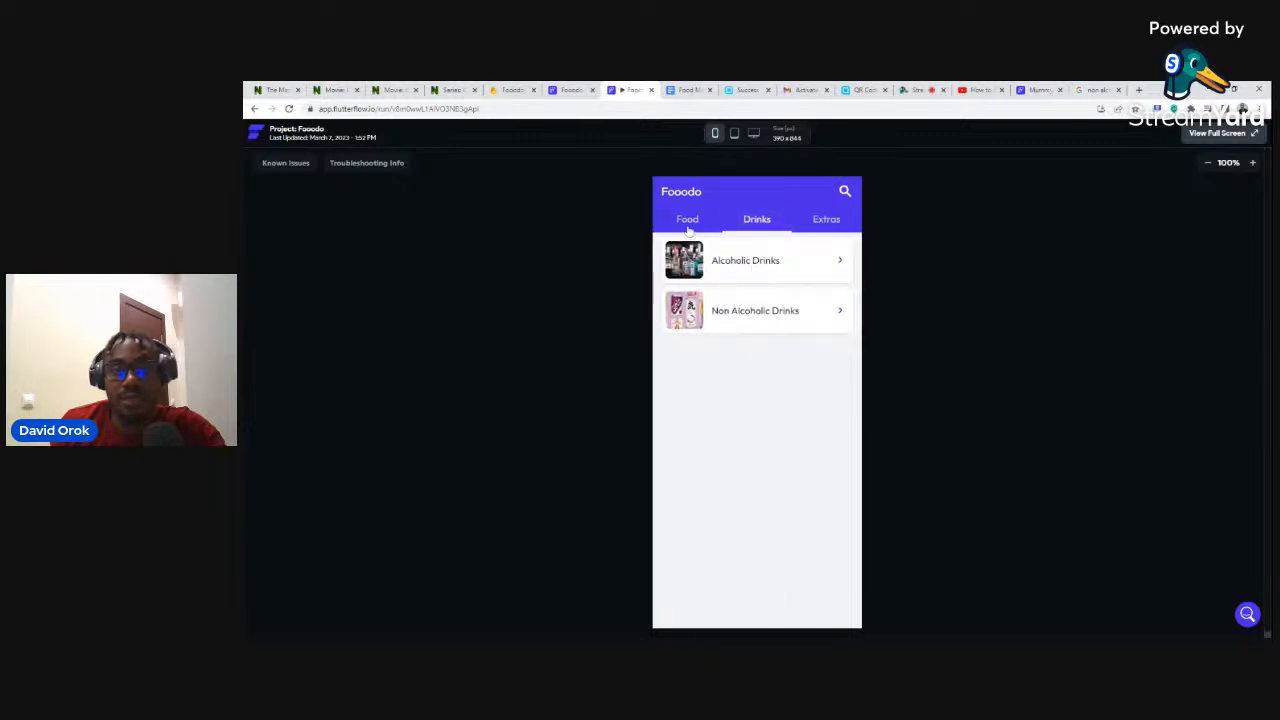
click(688, 228)
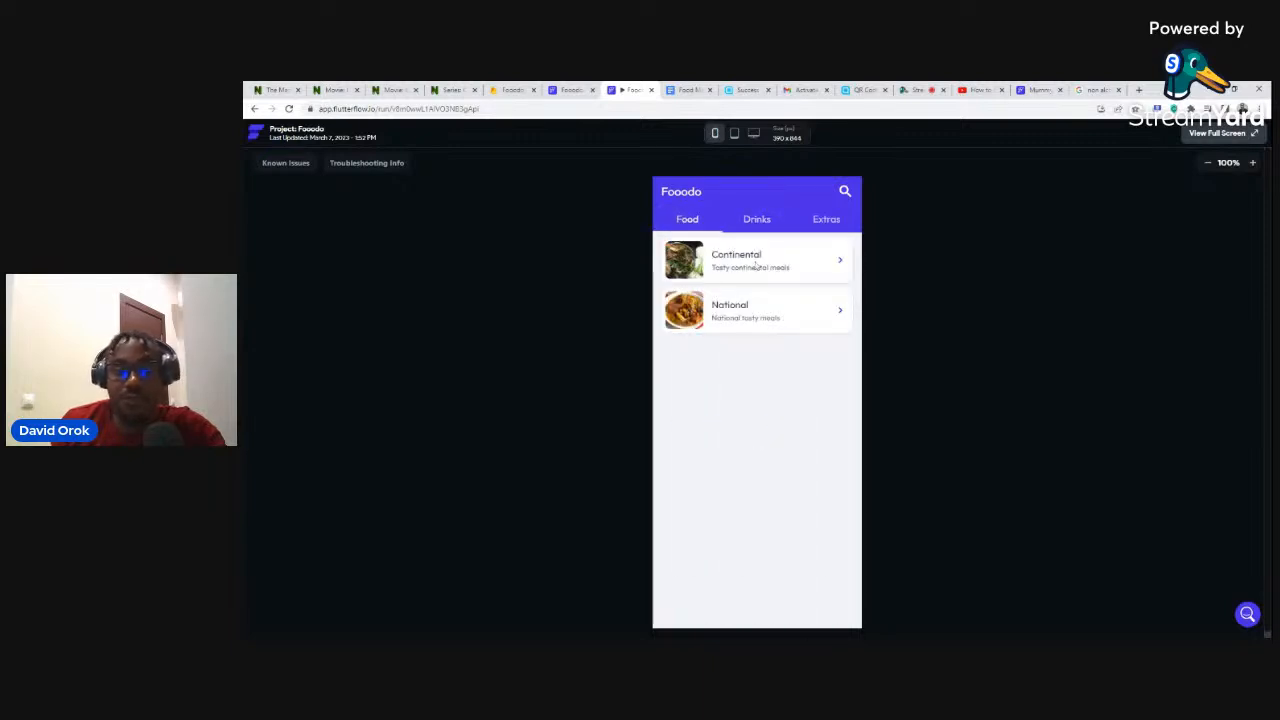
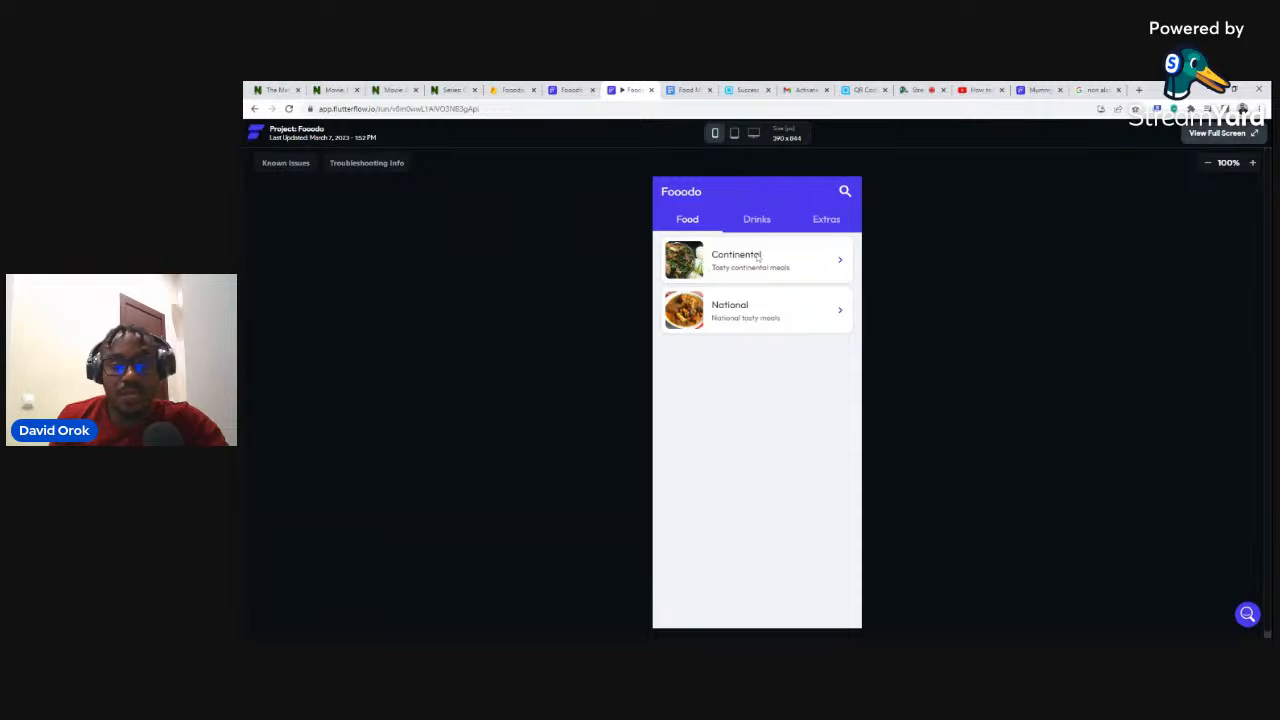
click(570, 89)
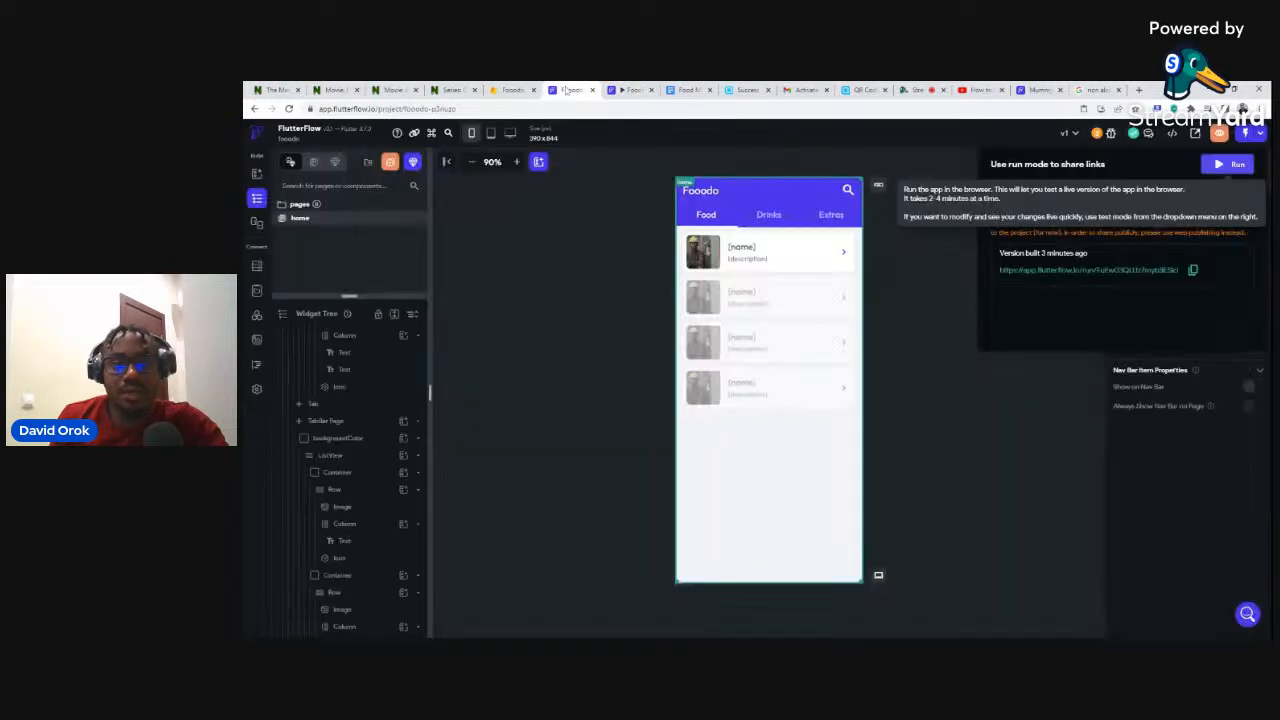
click(940, 355)
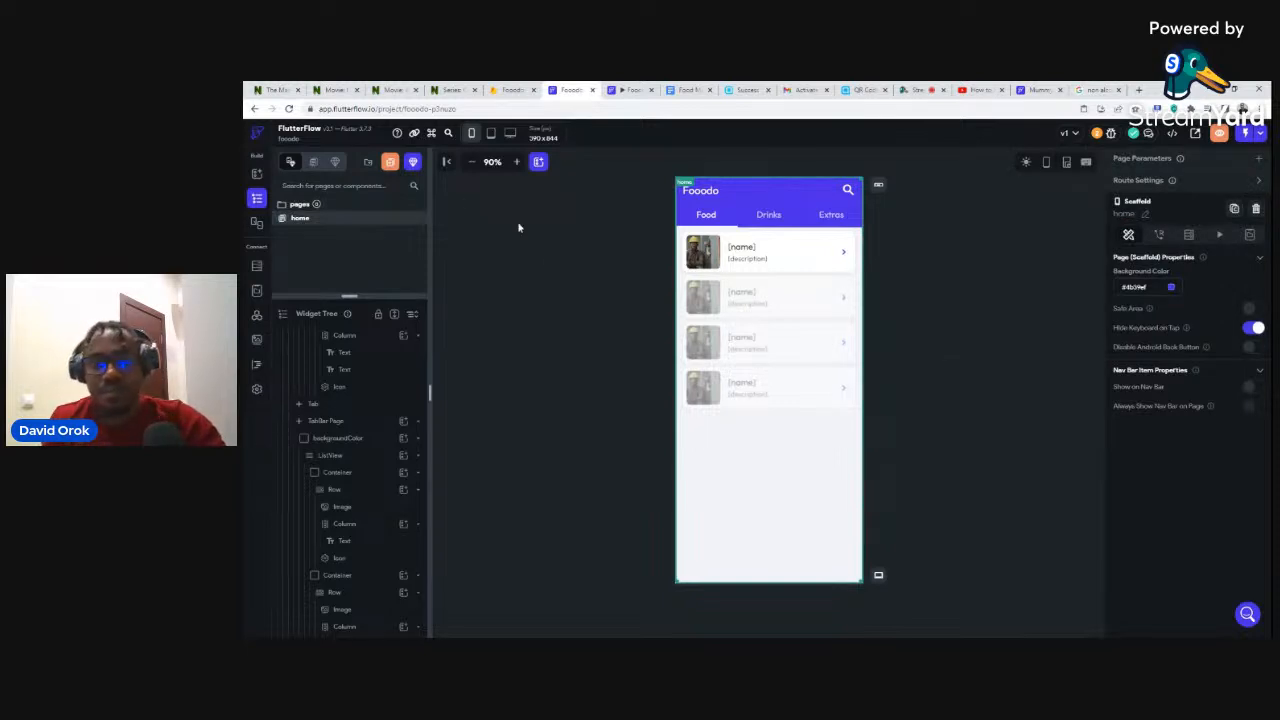
click(710, 286)
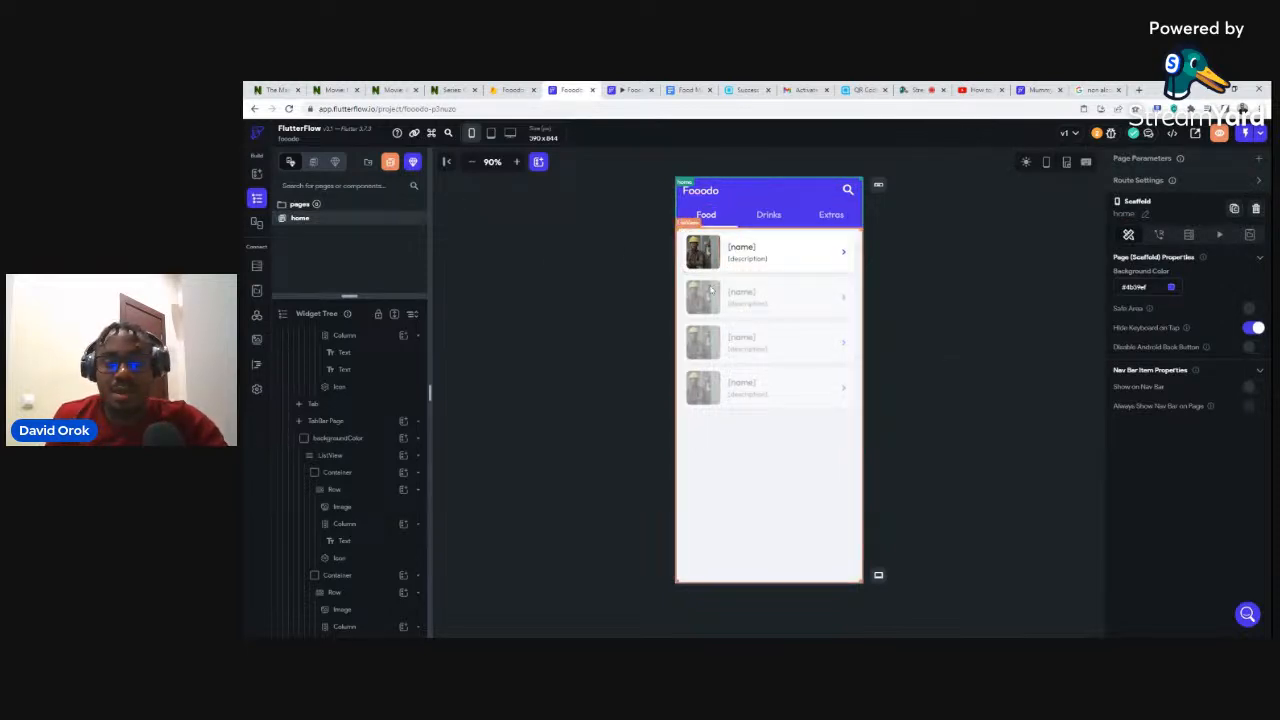
In Firestore, start a subcollection with the ID "nonalcoholicbrands" inside the Soft document of the nonalcoholic collection.
click(510, 89)
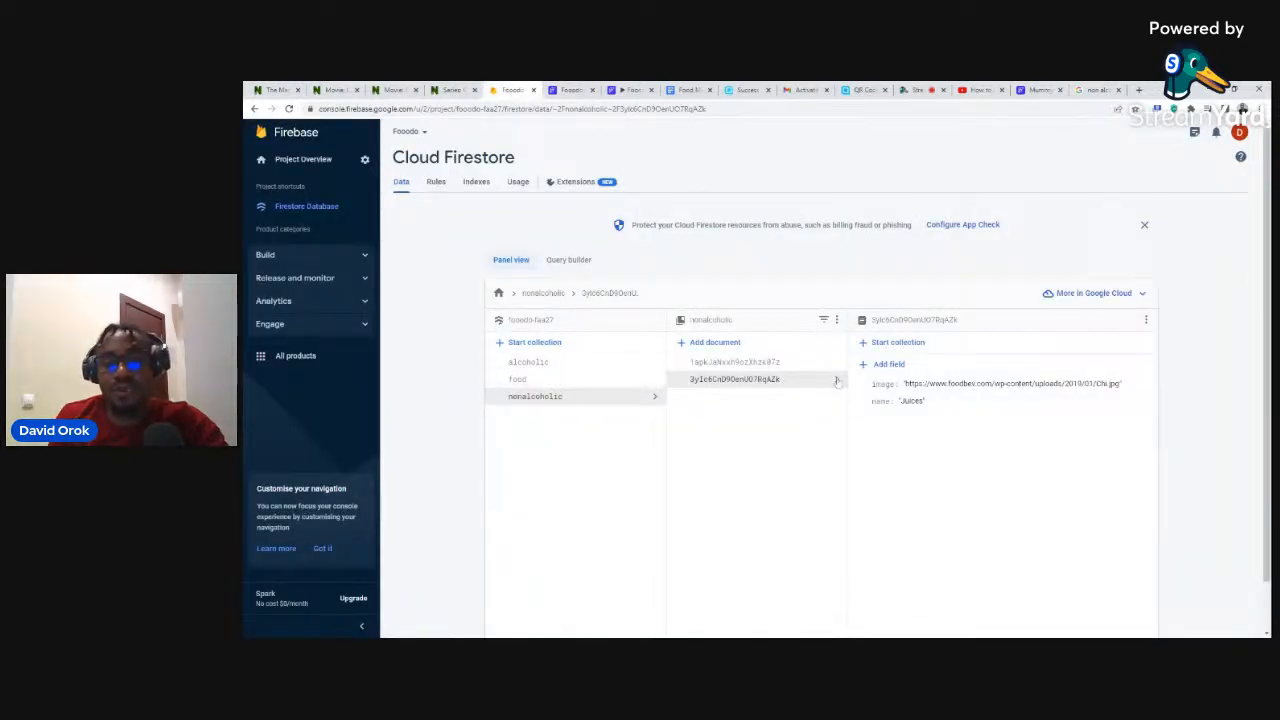
click(783, 364)
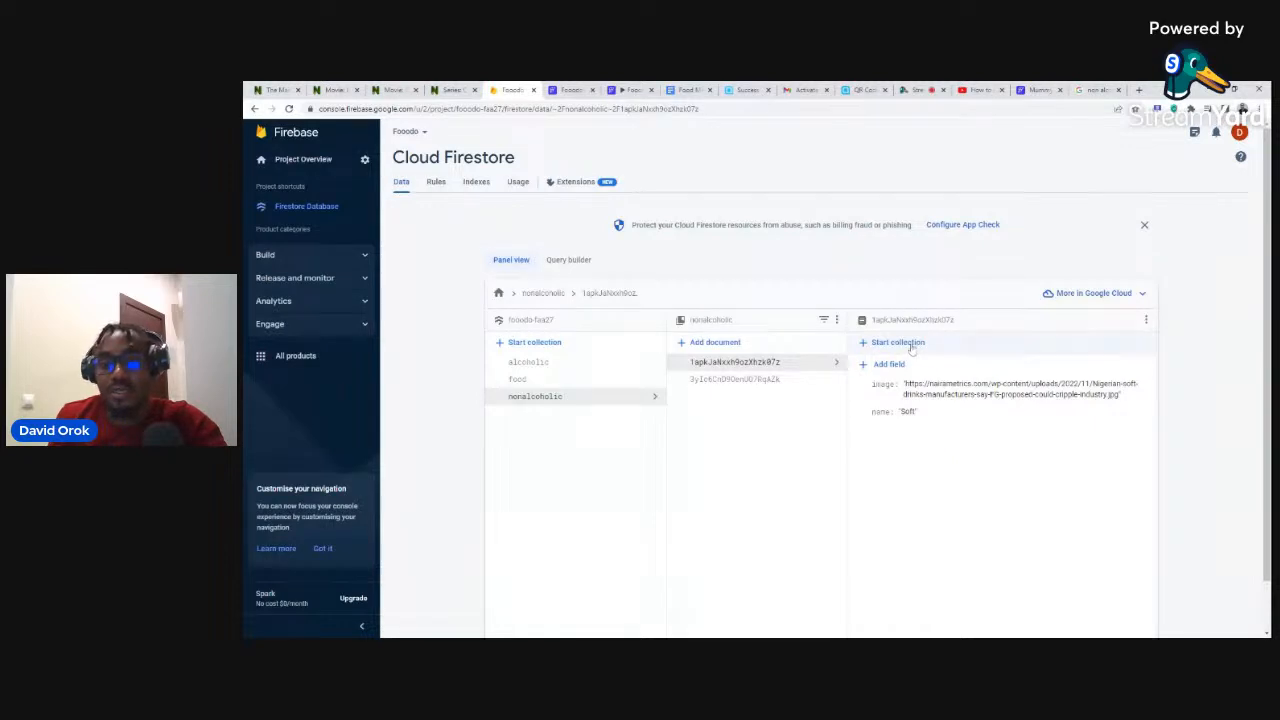
click(910, 348)
text(brands)
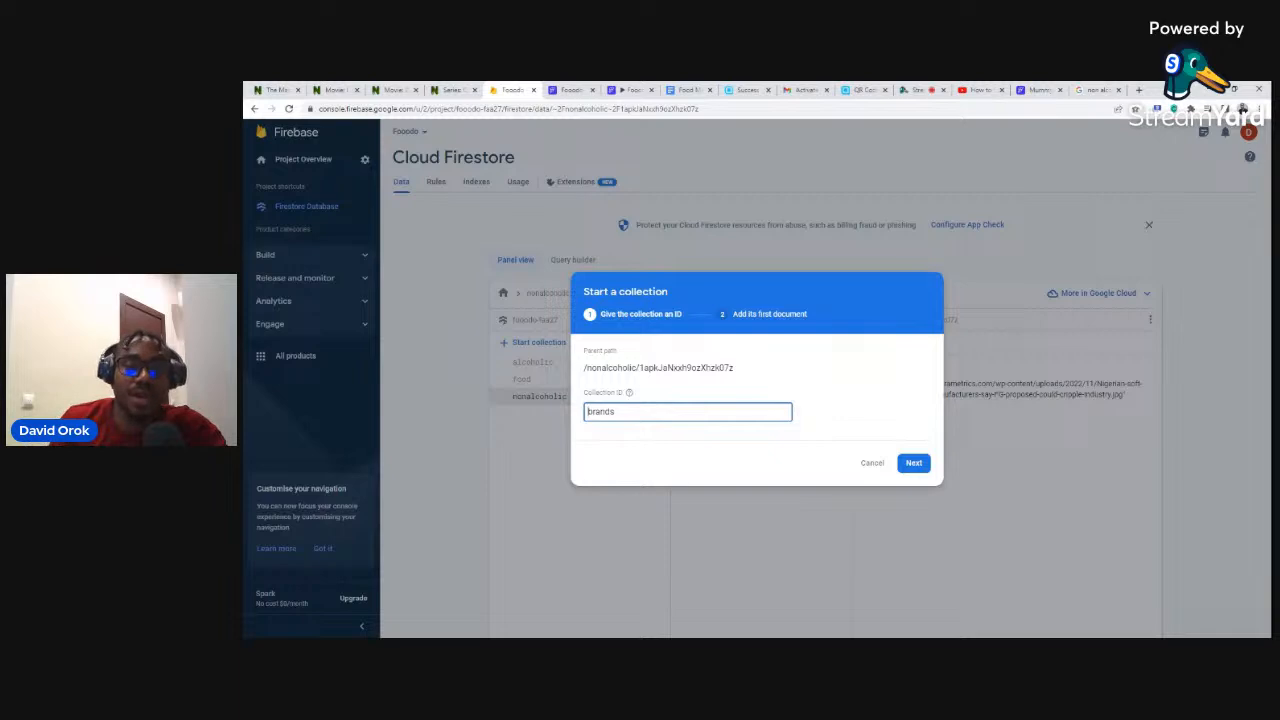
text(nonal)
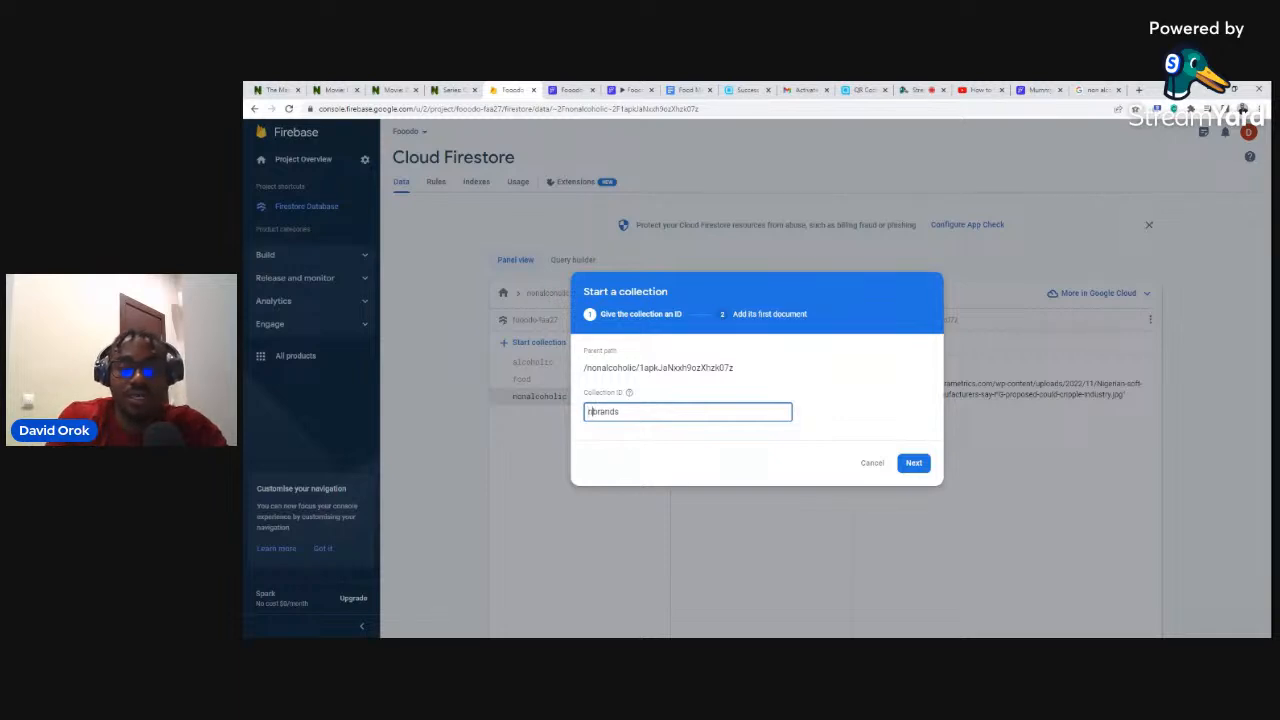
text(coholic)
text(c)
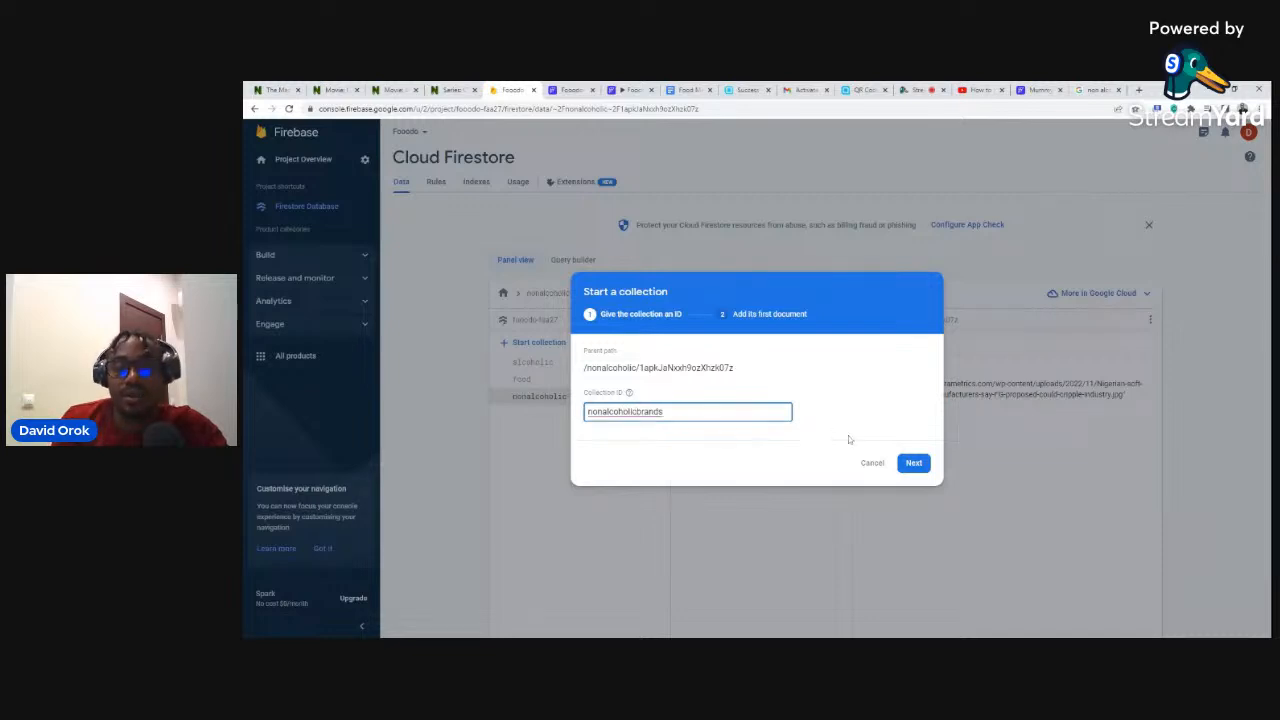
click(913, 462)
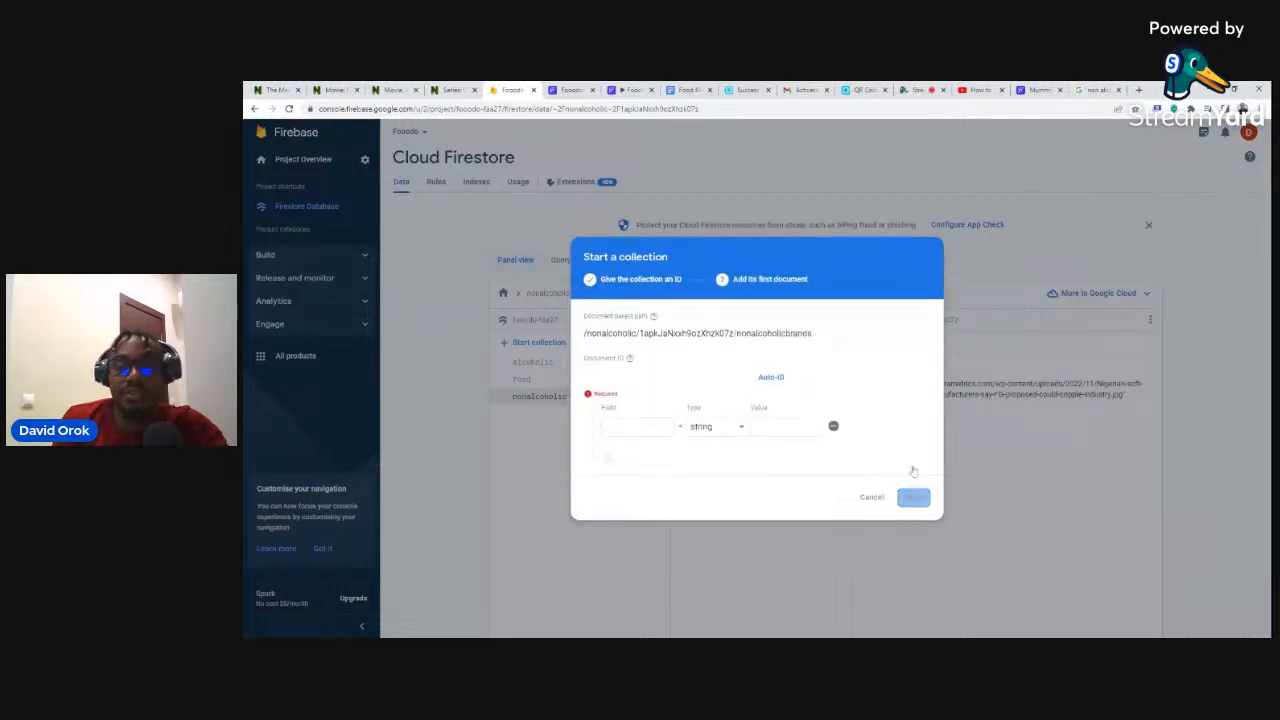
Give the first brand document an automatic ID and a string field "name" set to "Coke".
click(770, 380)
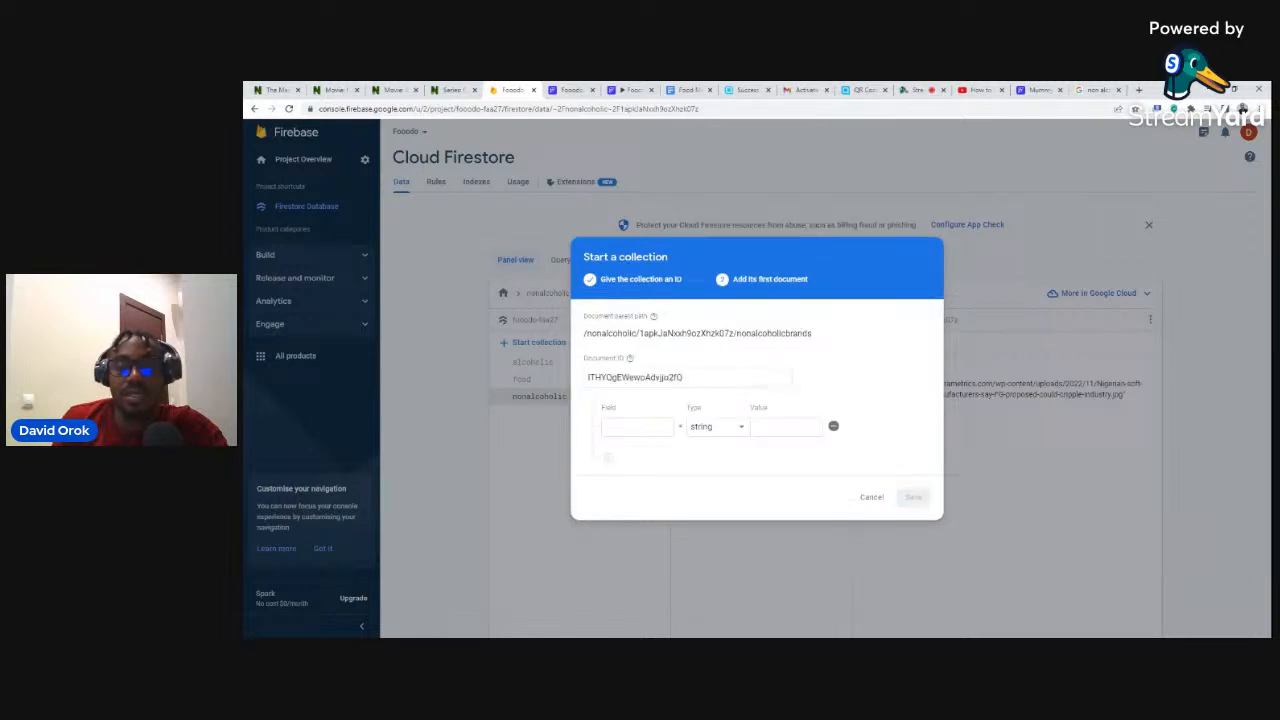
click(640, 428)
text(name)
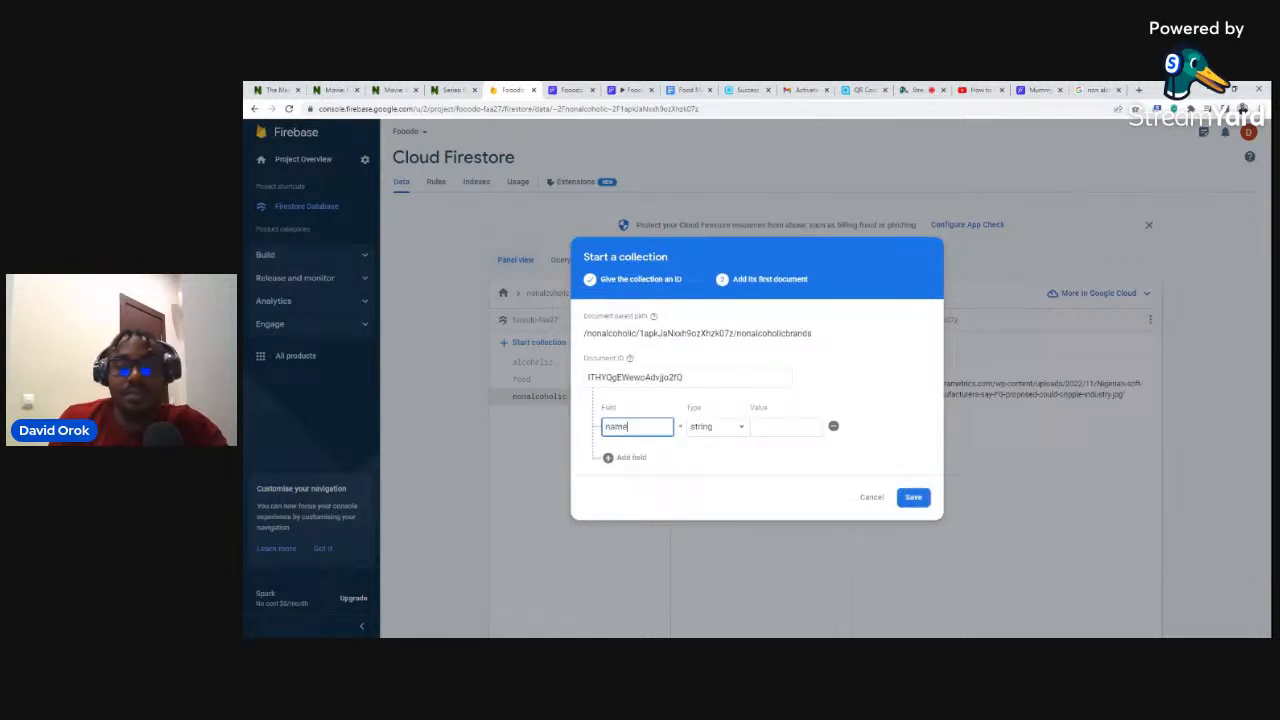
click(755, 426)
text(Coke)
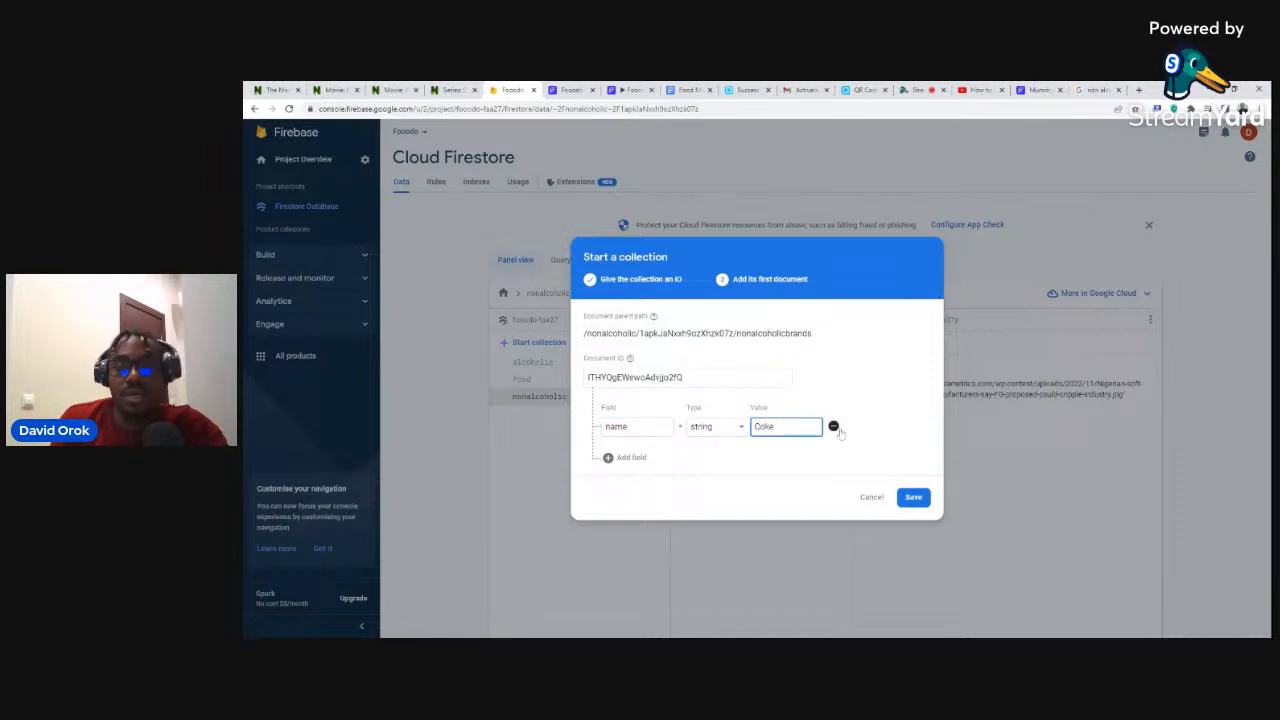
Add a string field named "image" to the Coke document, leaving its value empty.
click(622, 457)
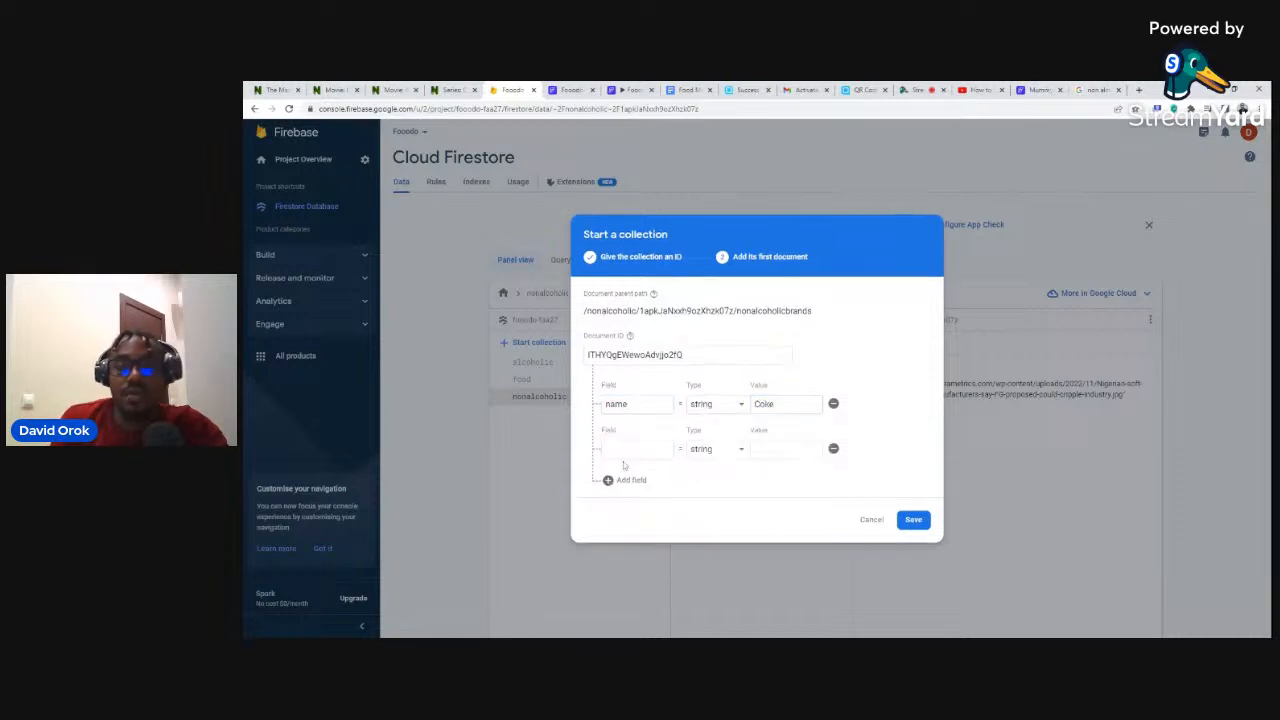
click(636, 449)
text(image)
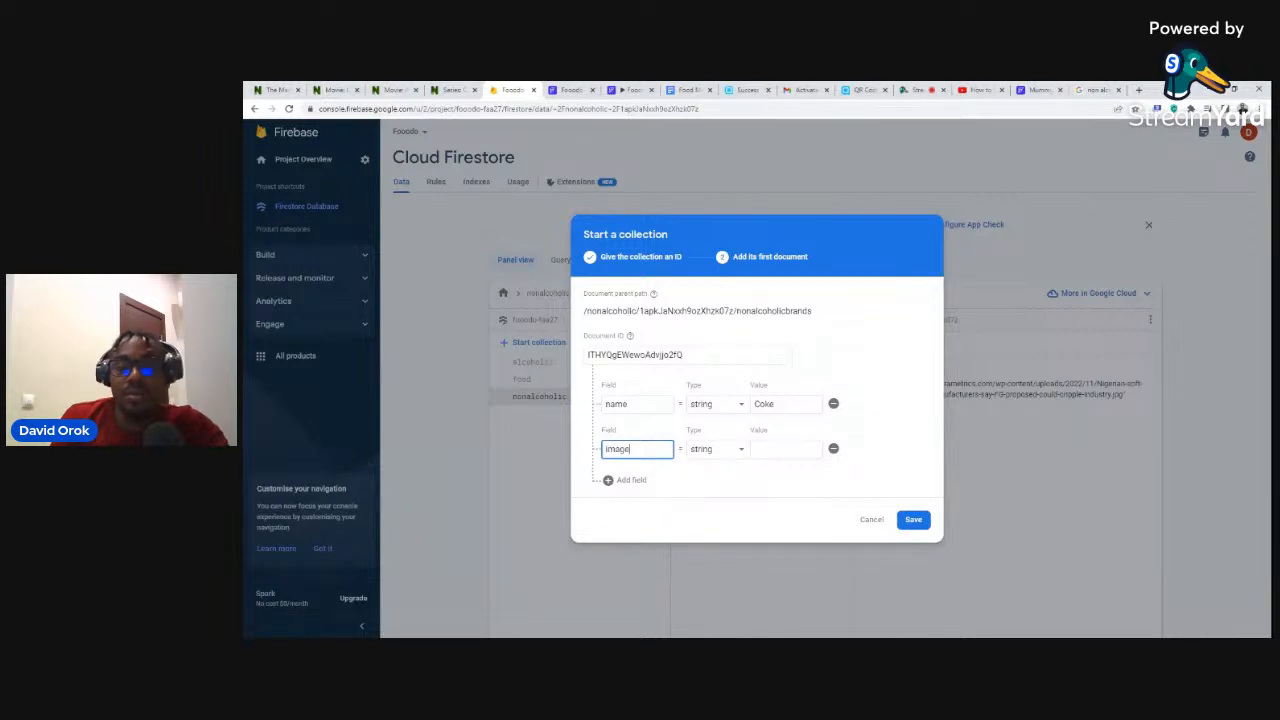
click(756, 449)
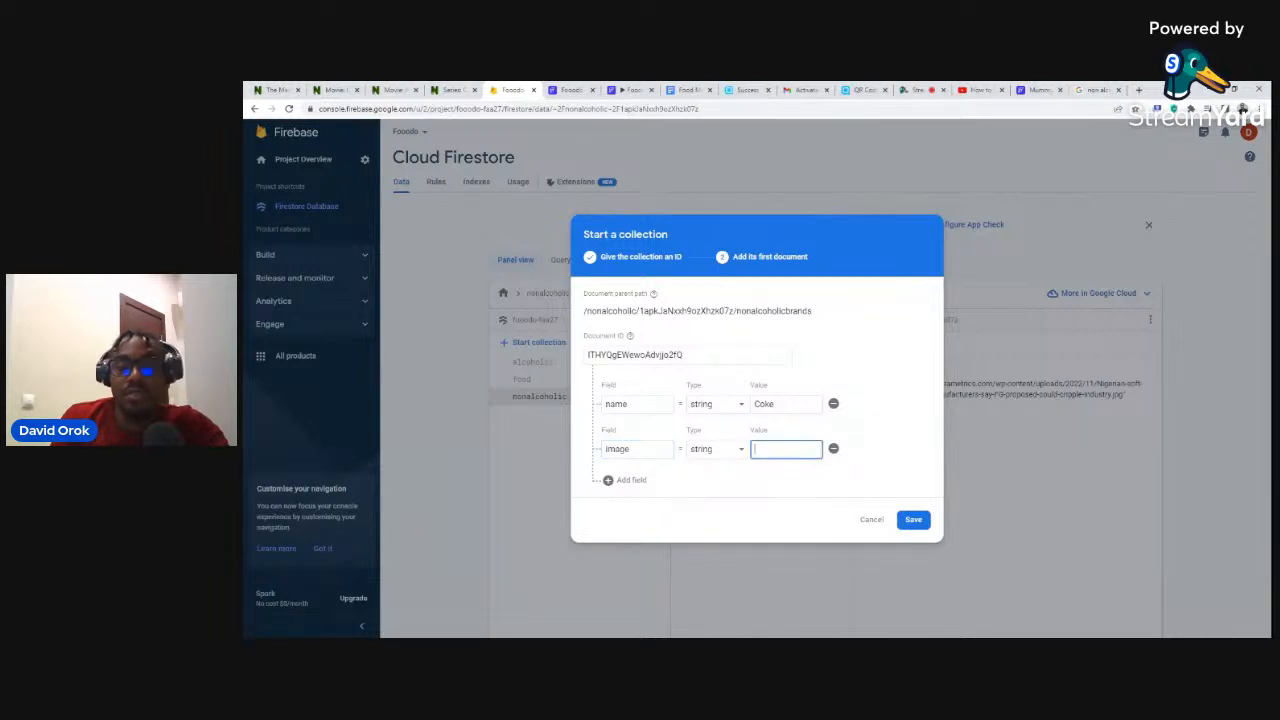
Add a "price" field of type number with the value 10 to the Coke document.
click(624, 480)
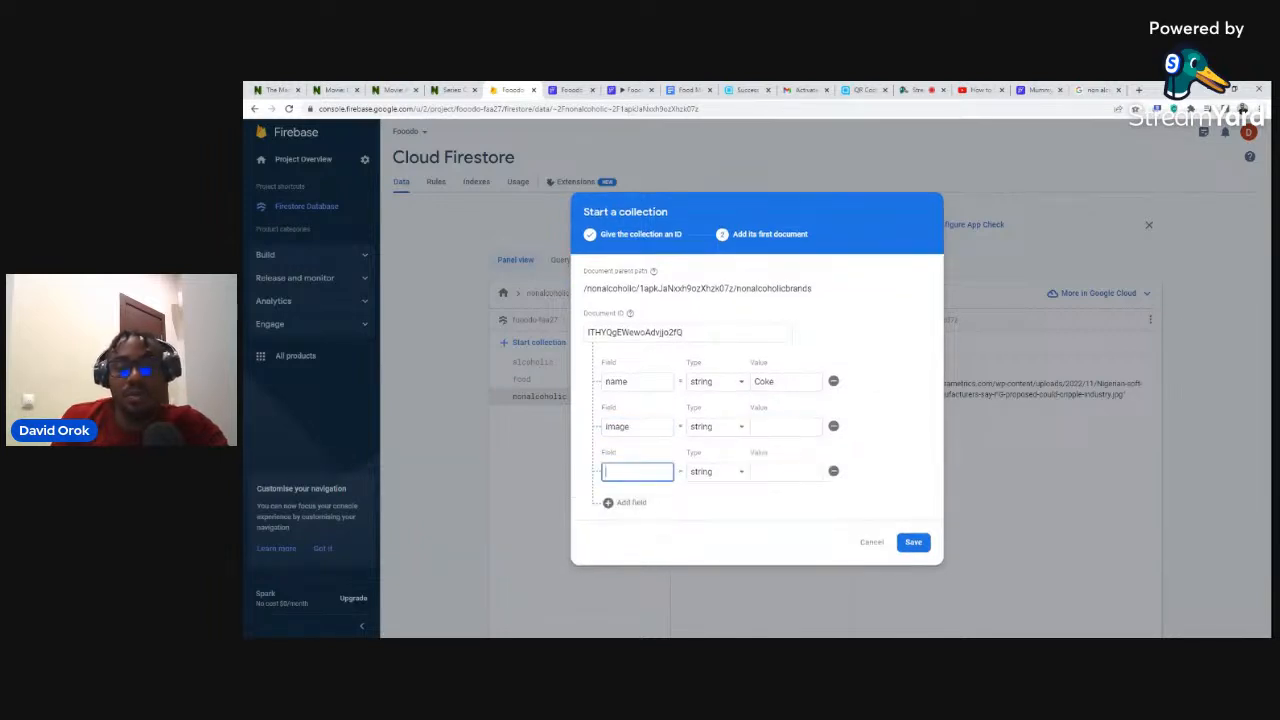
text(Pric)
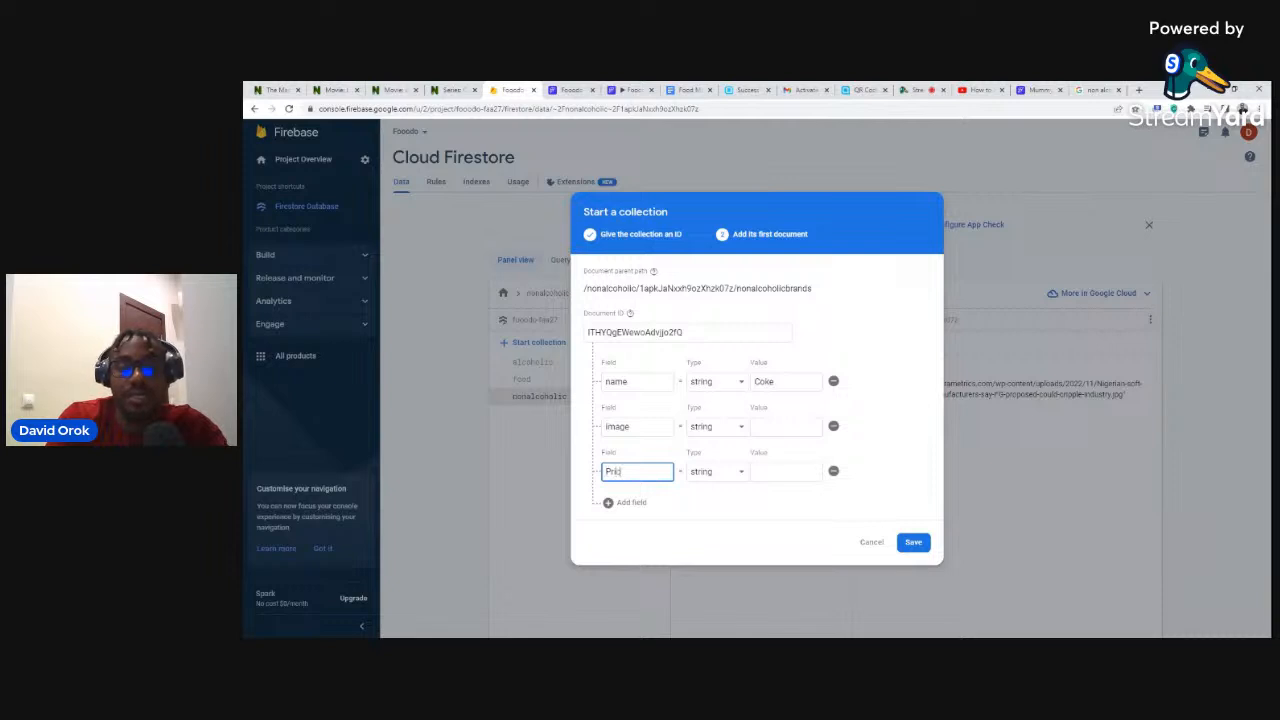
key(BackSpace)
key(BackSpace)
key(BackSpace)
text(price)
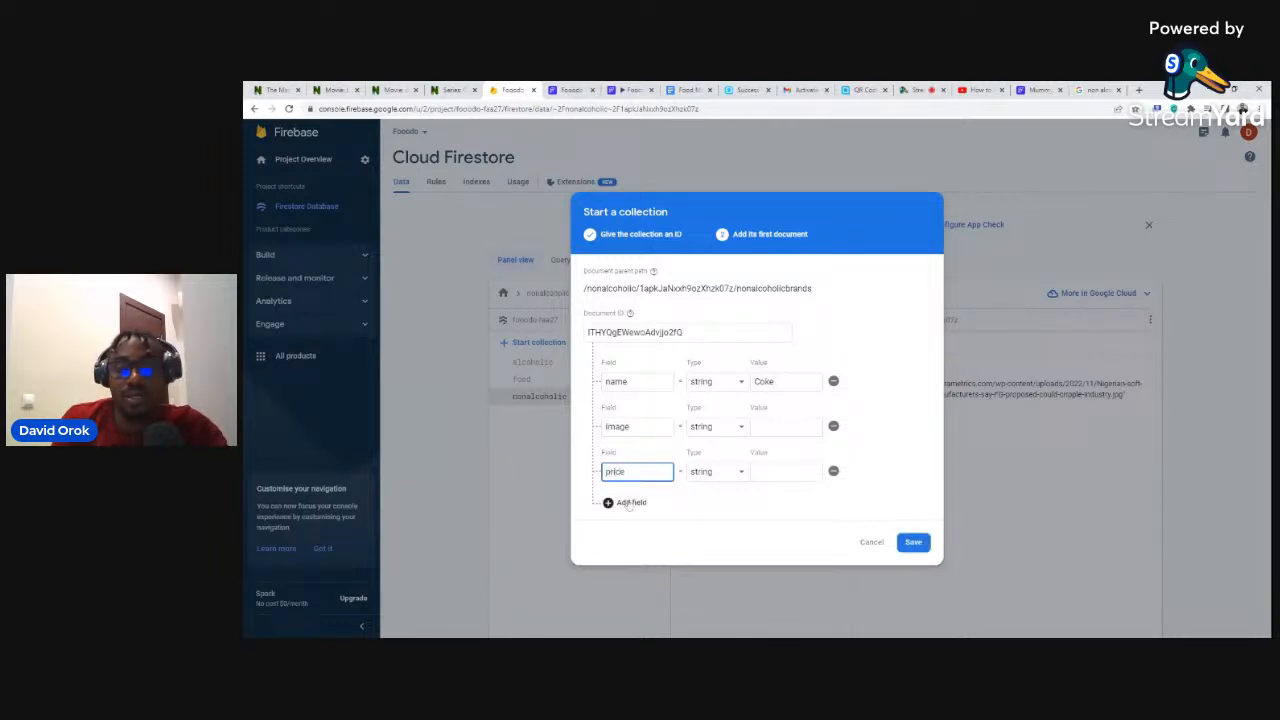
click(782, 470)
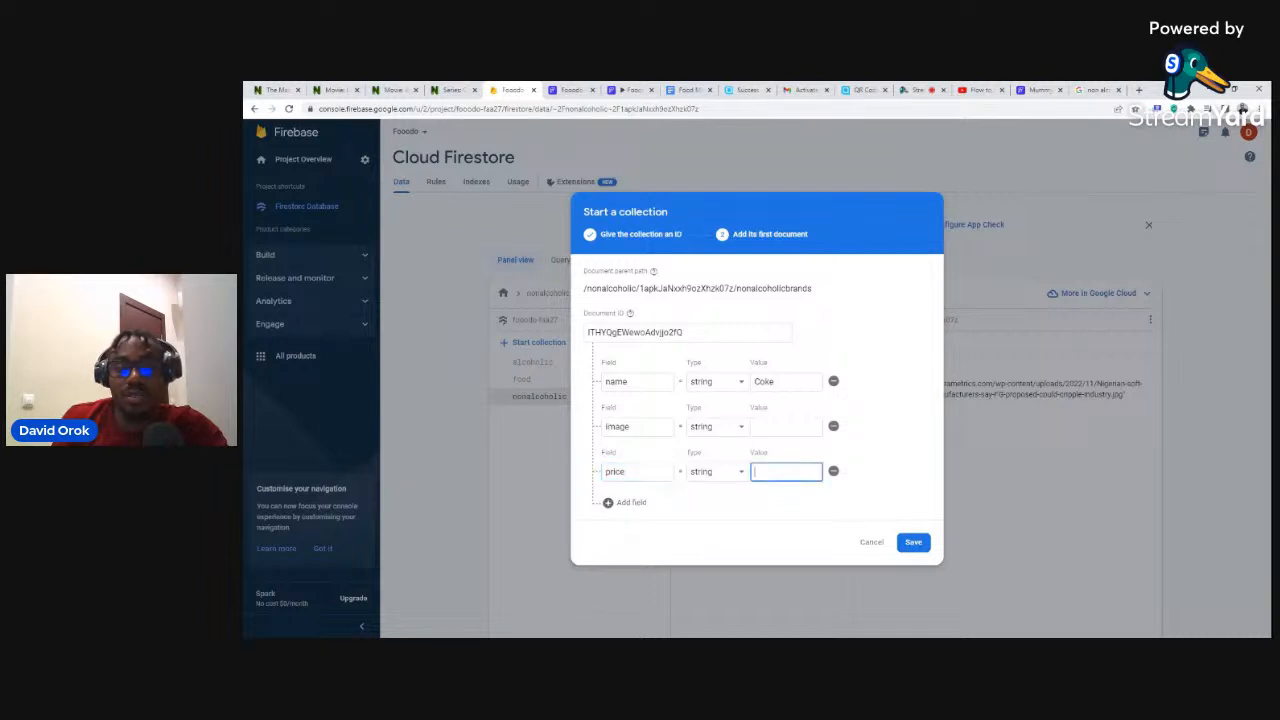
click(708, 476)
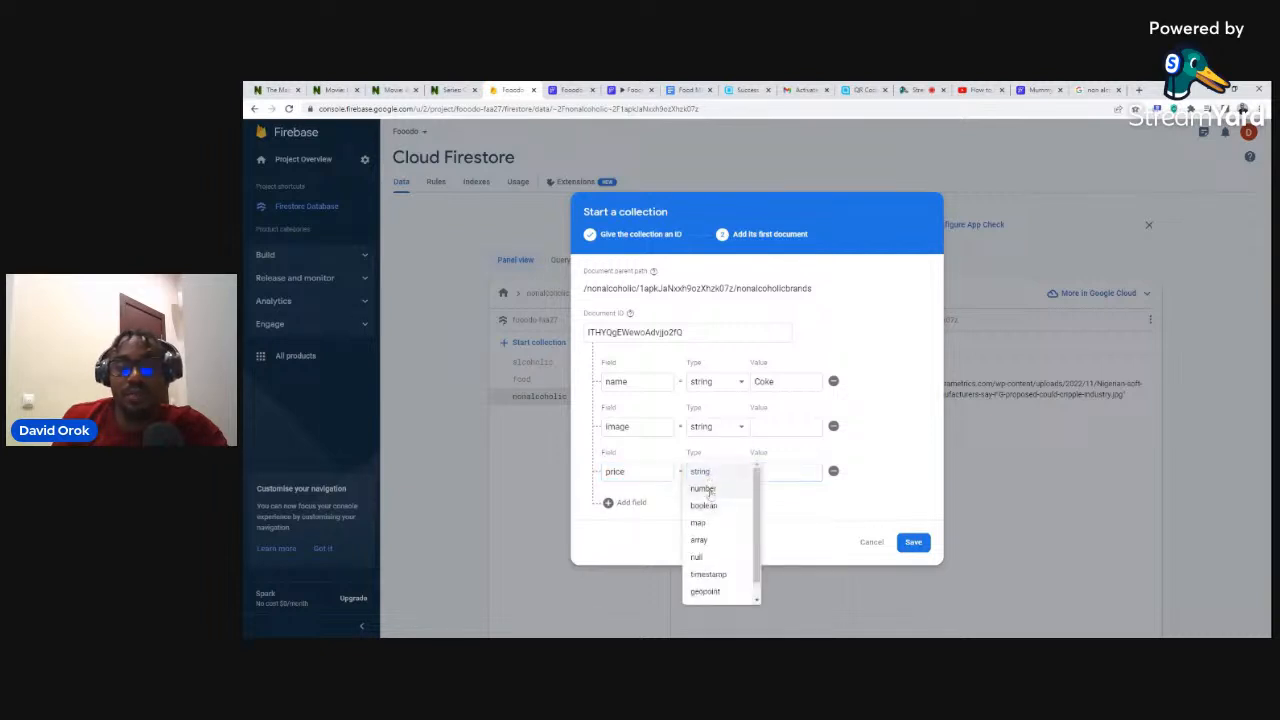
click(703, 488)
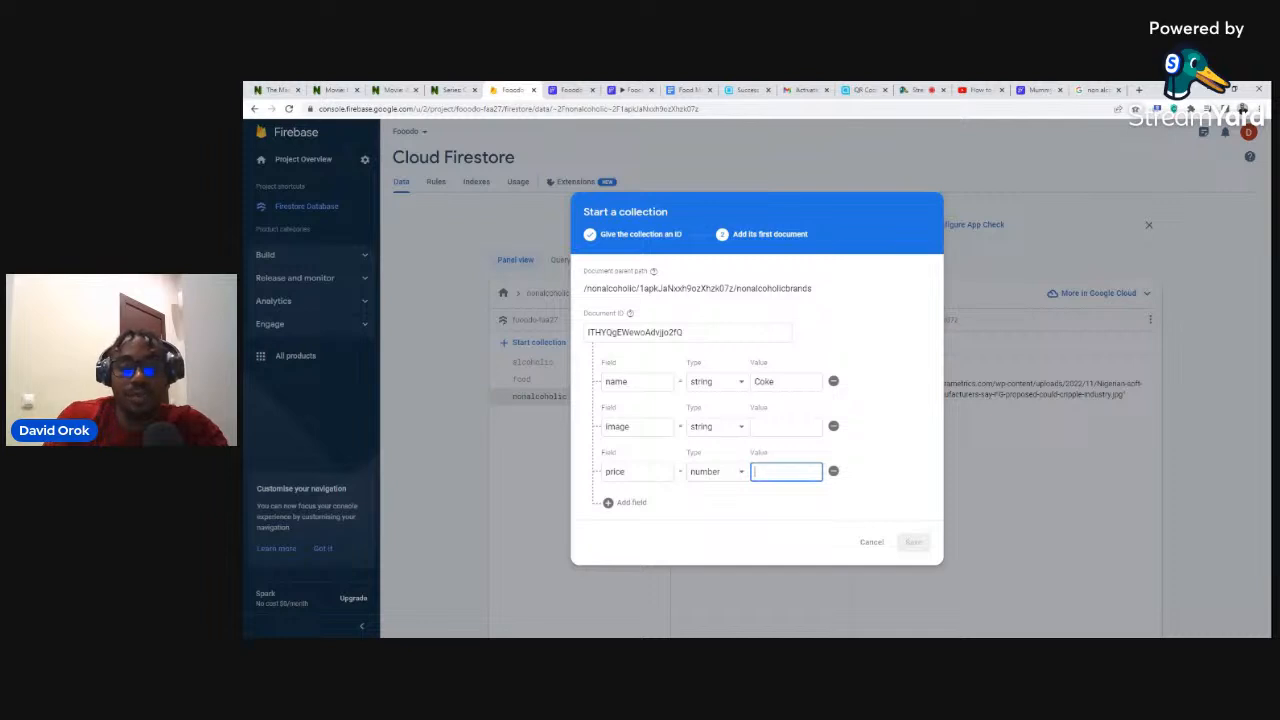
text(10)
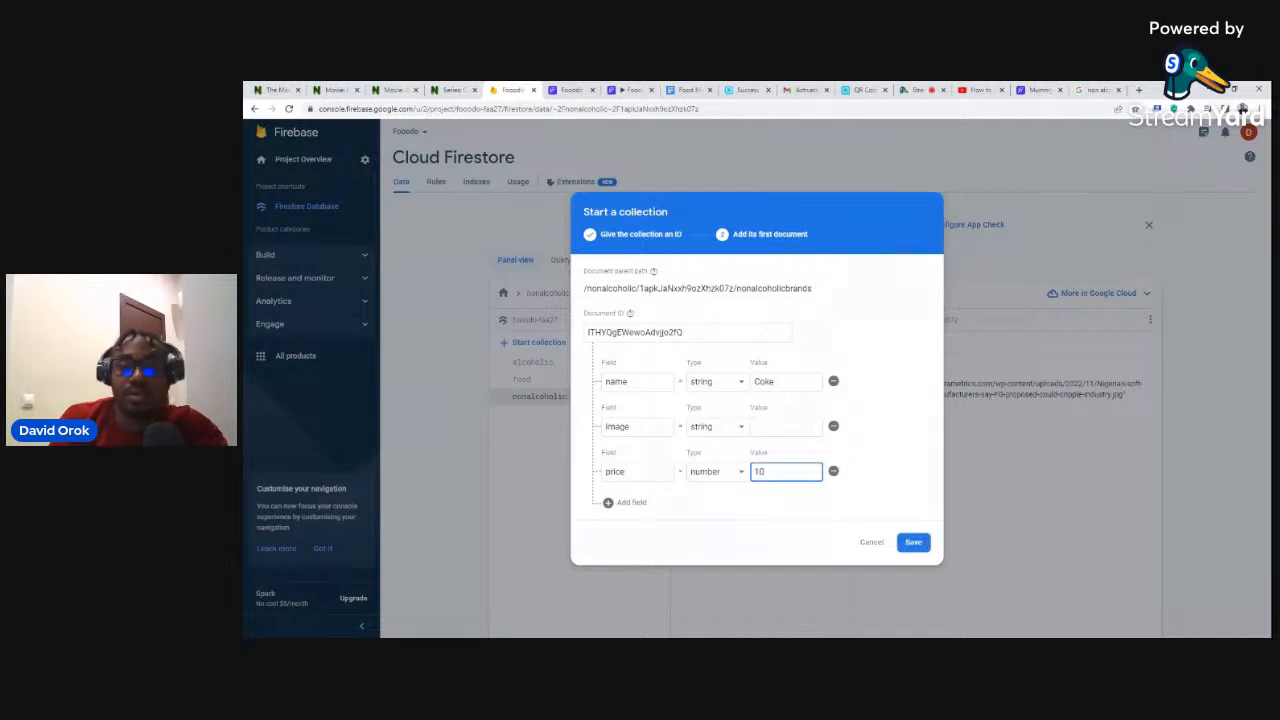
Add a string field "description" with the value "served cold and warm" to the Coke document.
click(620, 502)
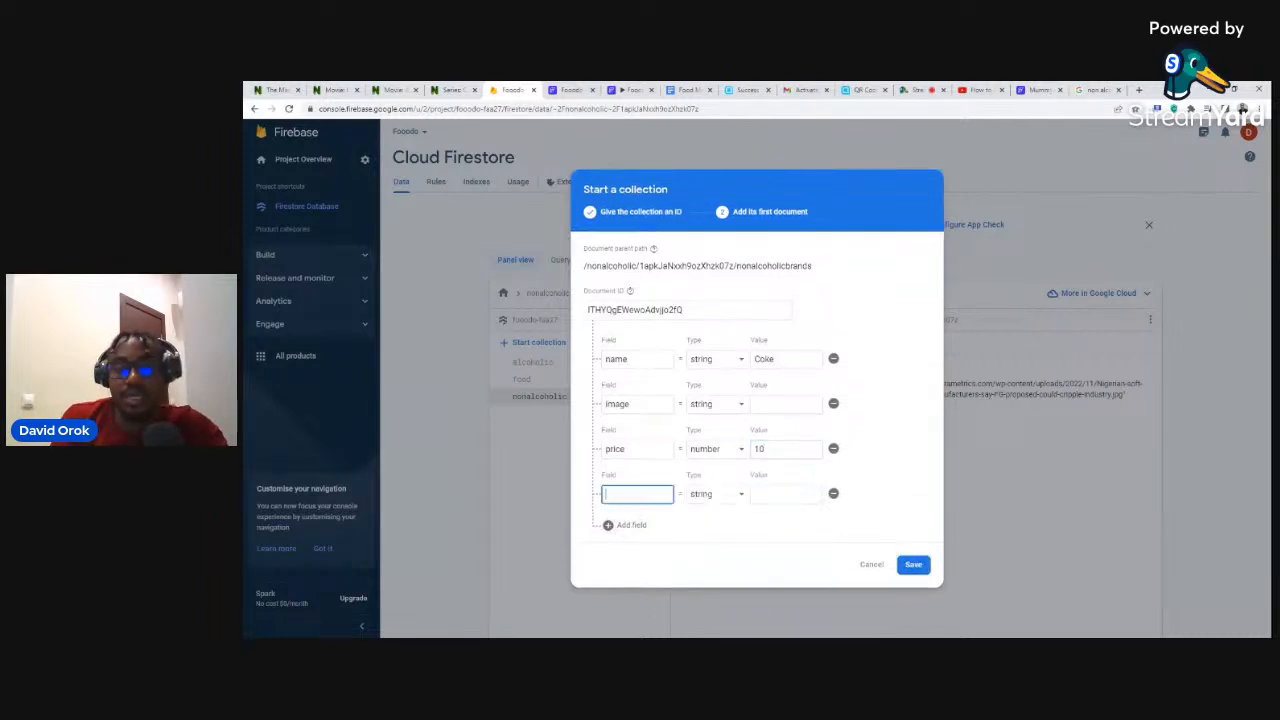
text(descri)
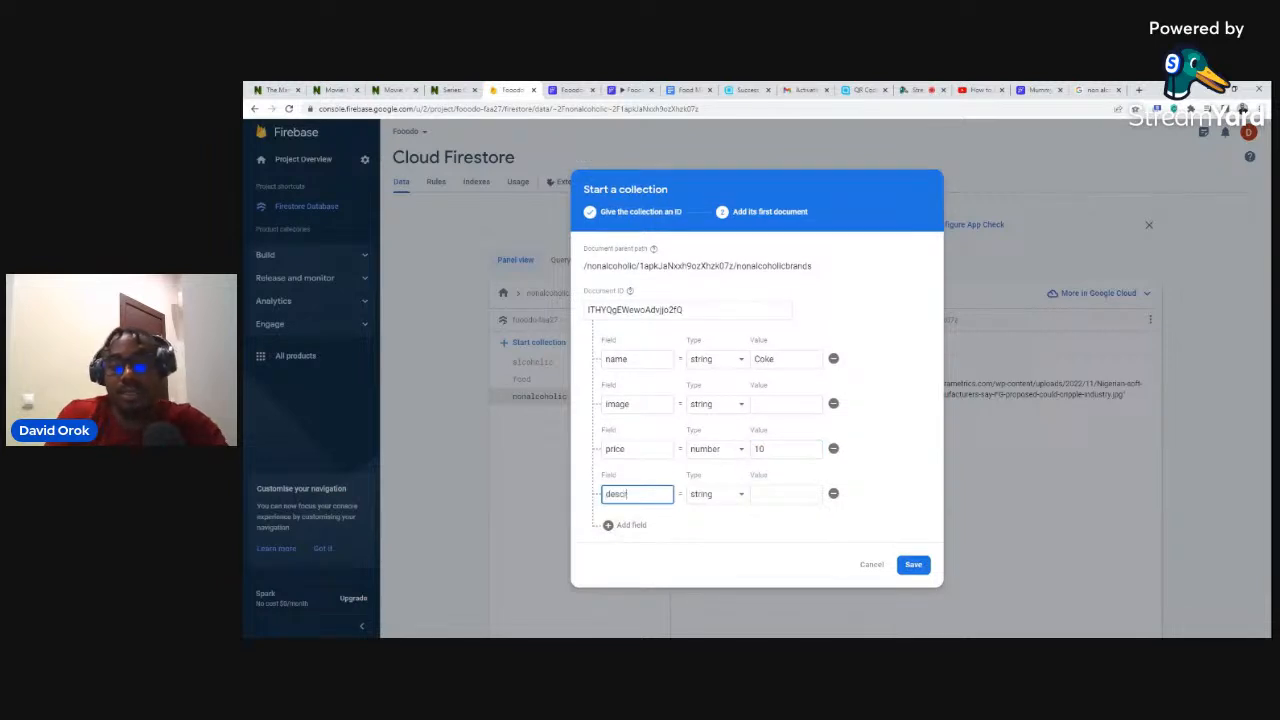
text(ption)
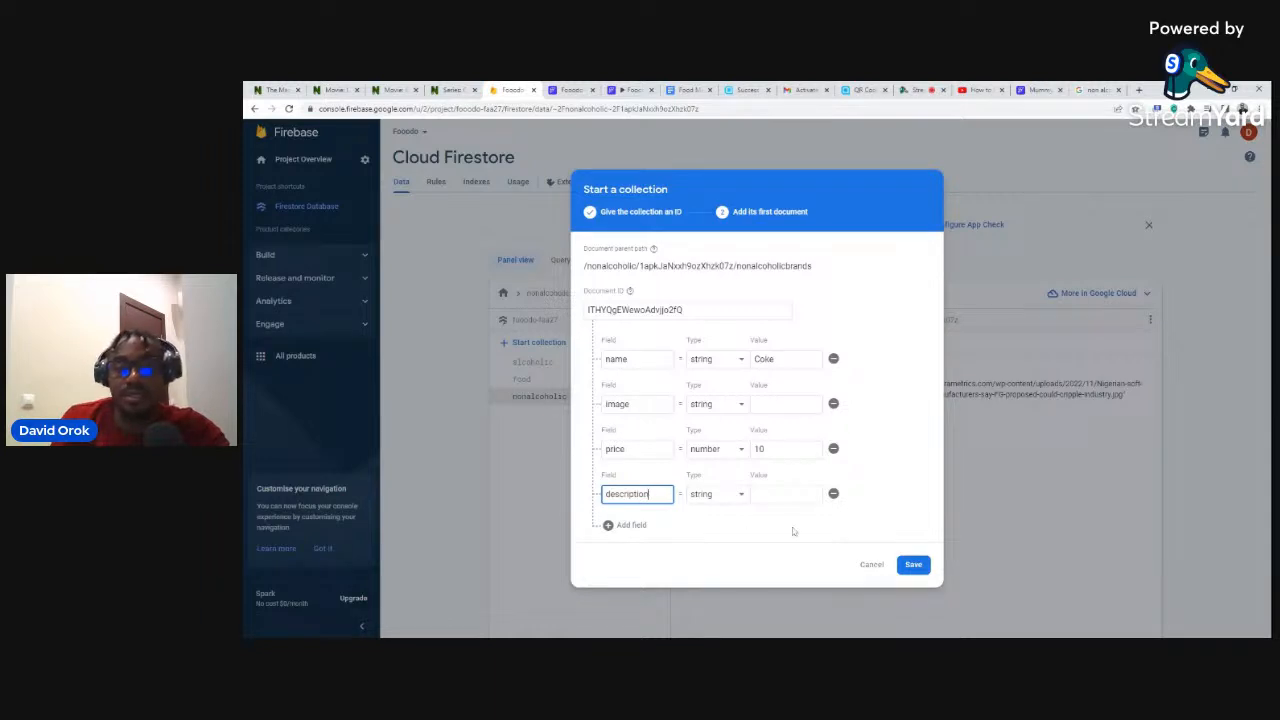
click(786, 494)
text(served cold and warm)
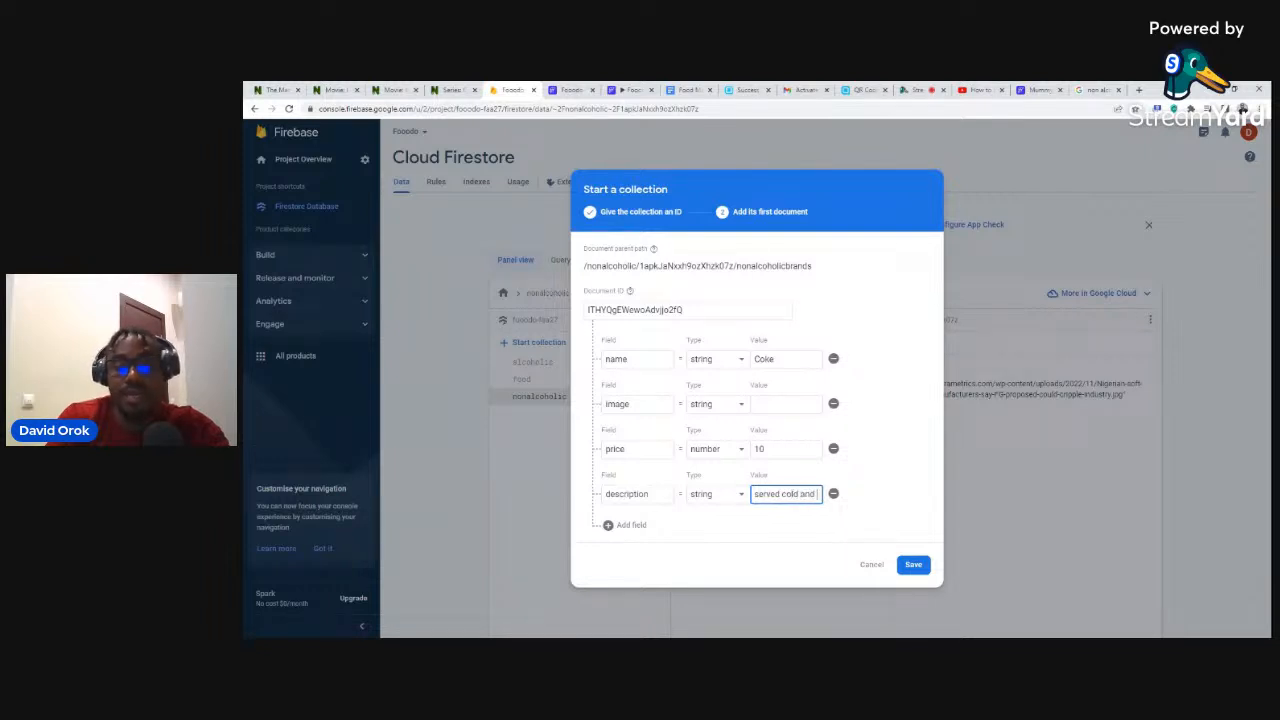
click(784, 514)
Fill the Coke document's image value with the Coke link copied from the Food Menu App Google Doc, and save the document in Firestore.
click(786, 404)
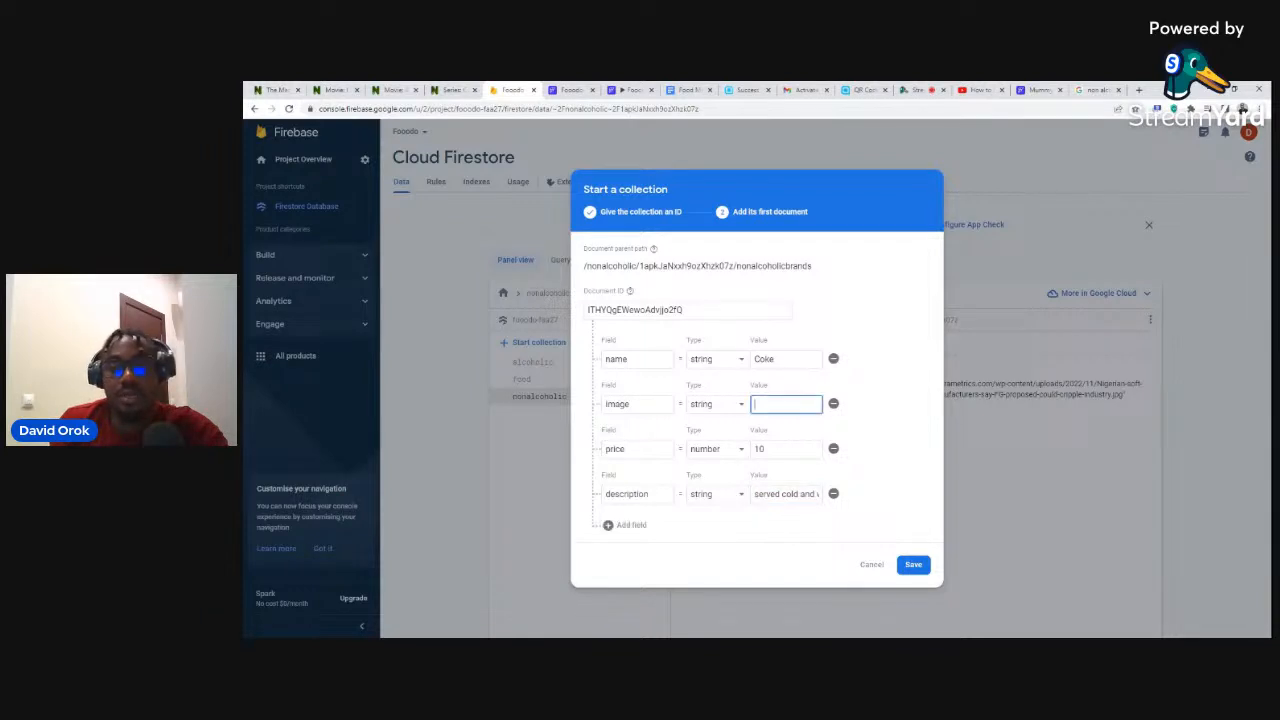
click(690, 90)
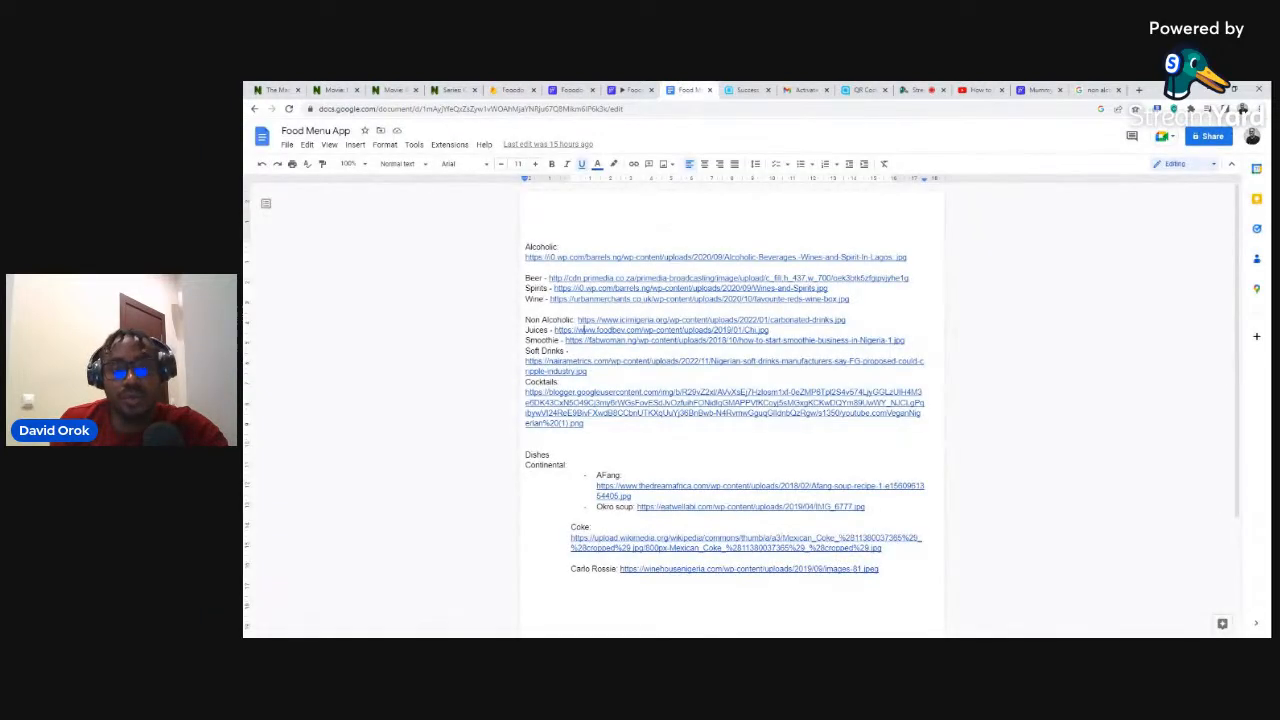
click(690, 568)
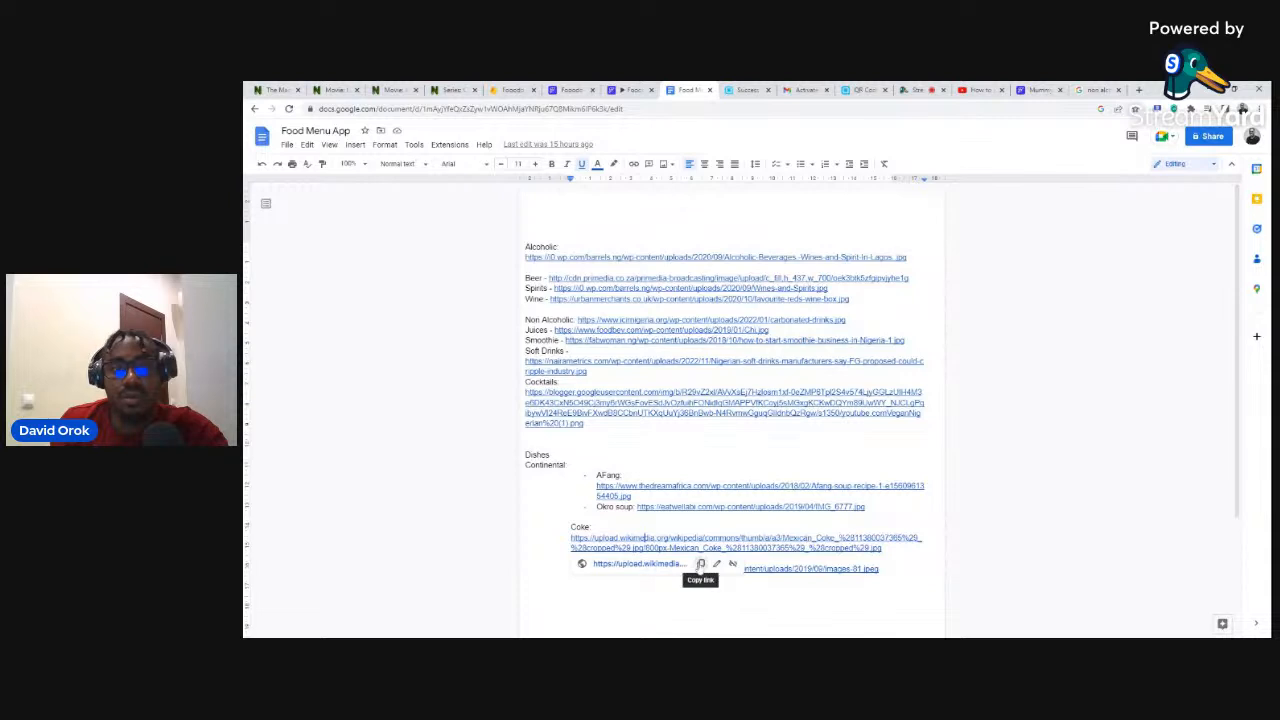
click(698, 566)
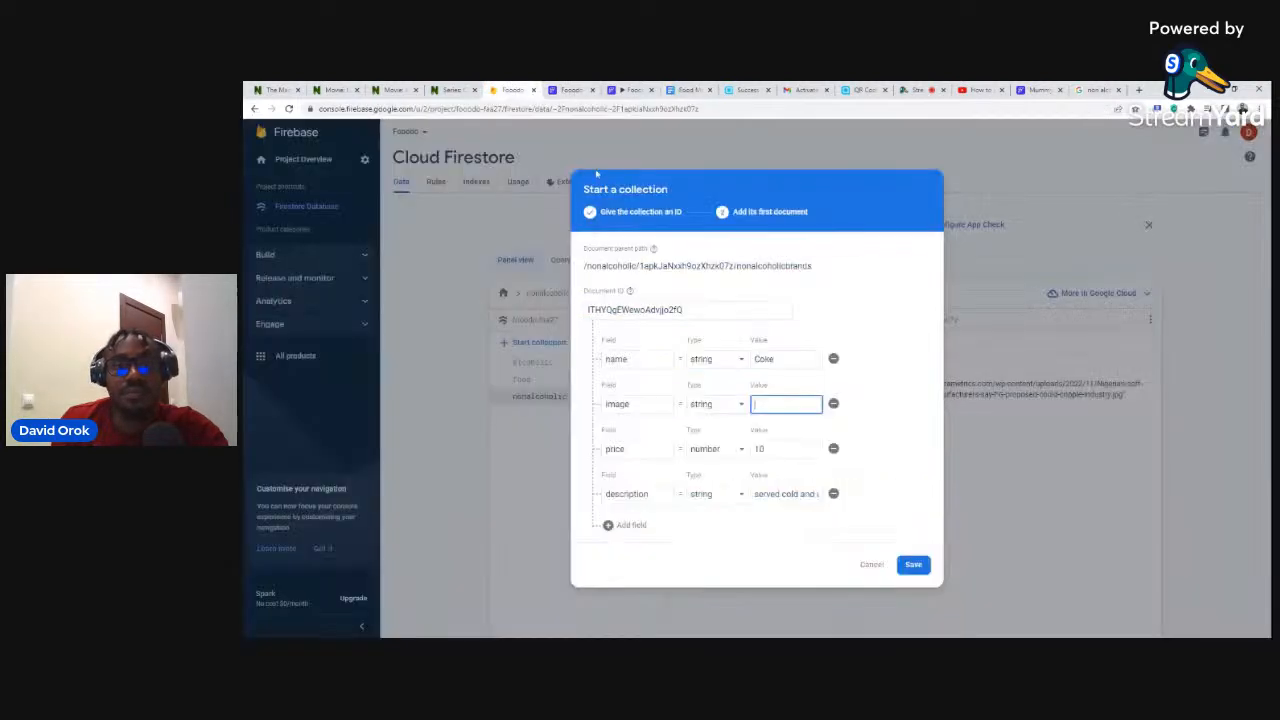
click(510, 90)
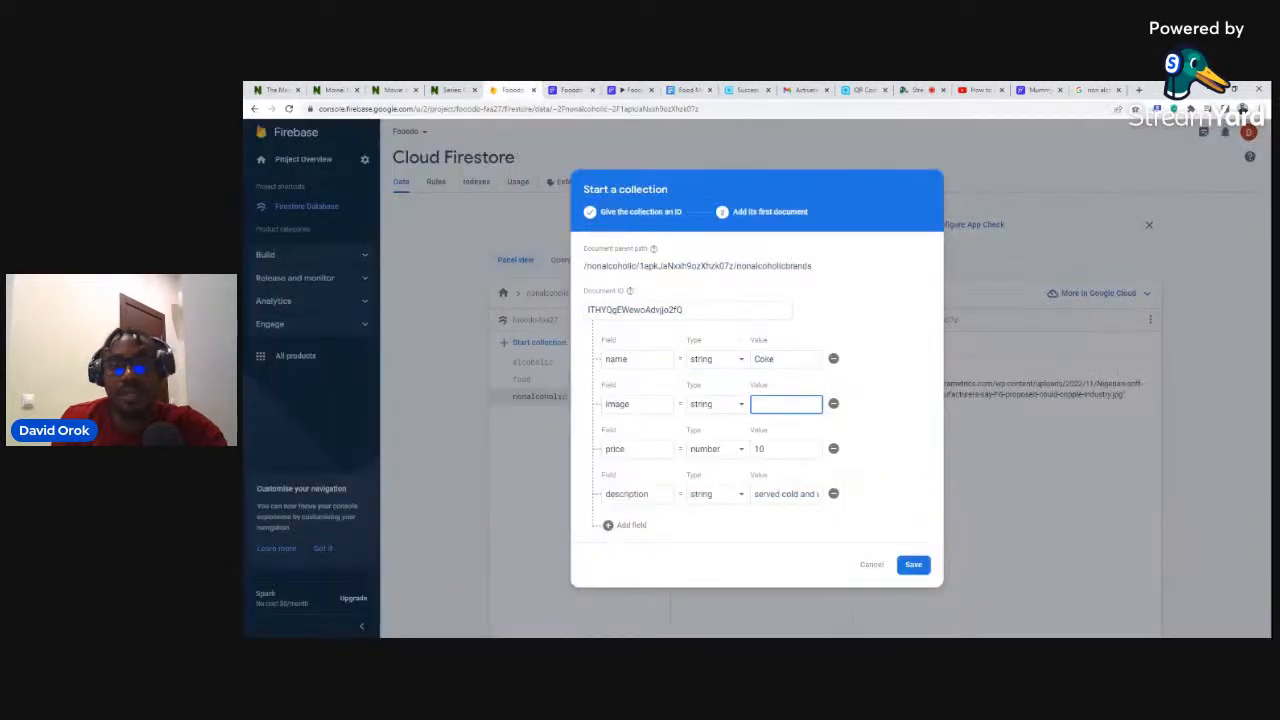
key(ctrl+v)
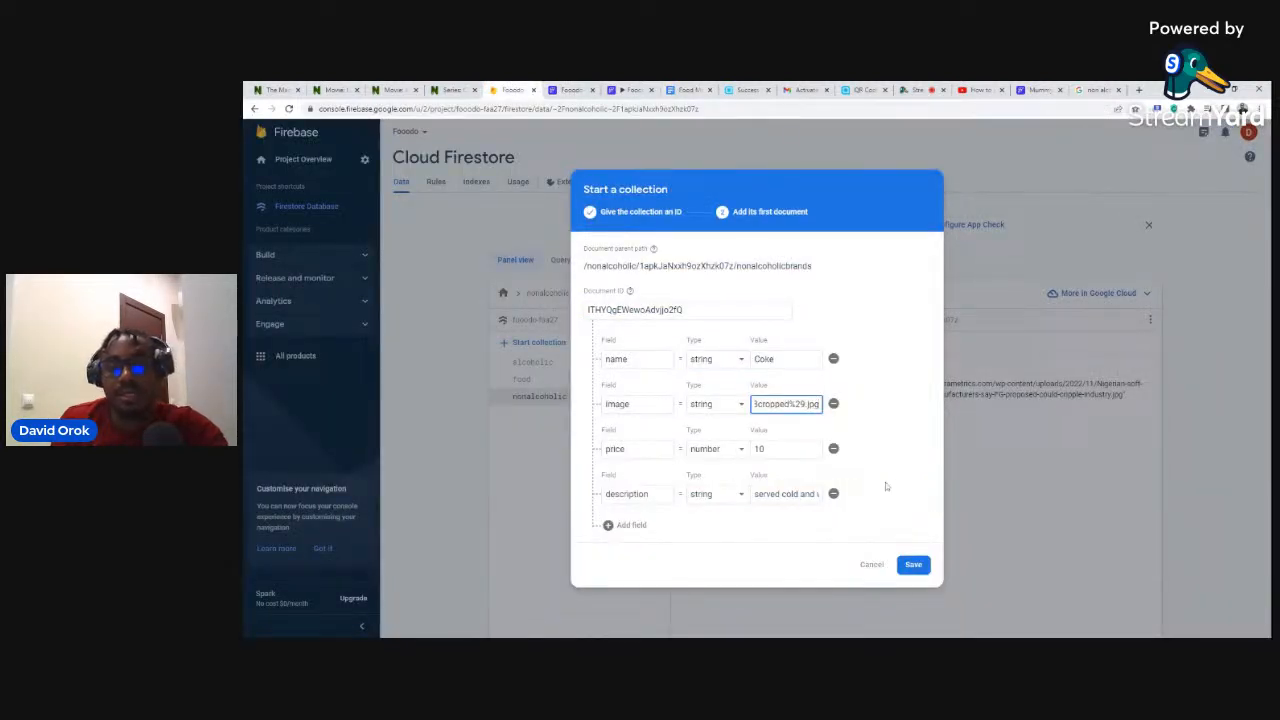
click(912, 564)
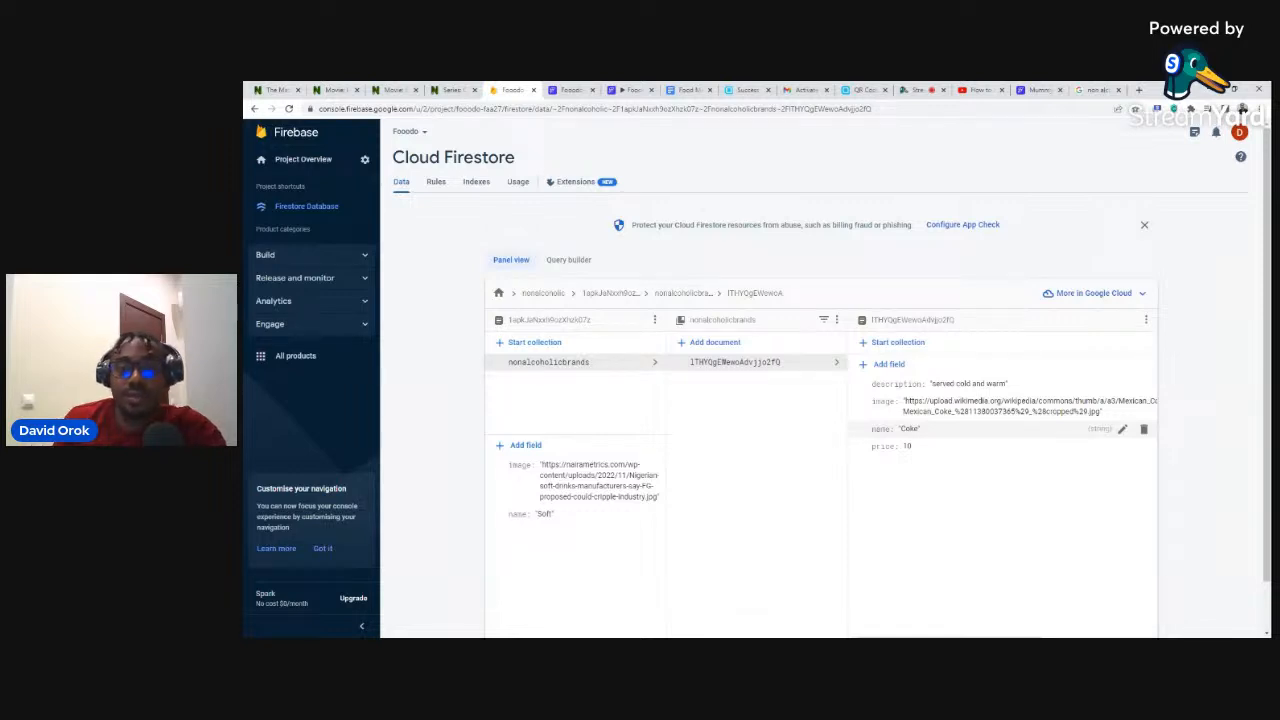
Start a subcollection with the ID "alcoholicbrands" inside the Wine document of the alcoholic collection.
click(499, 293)
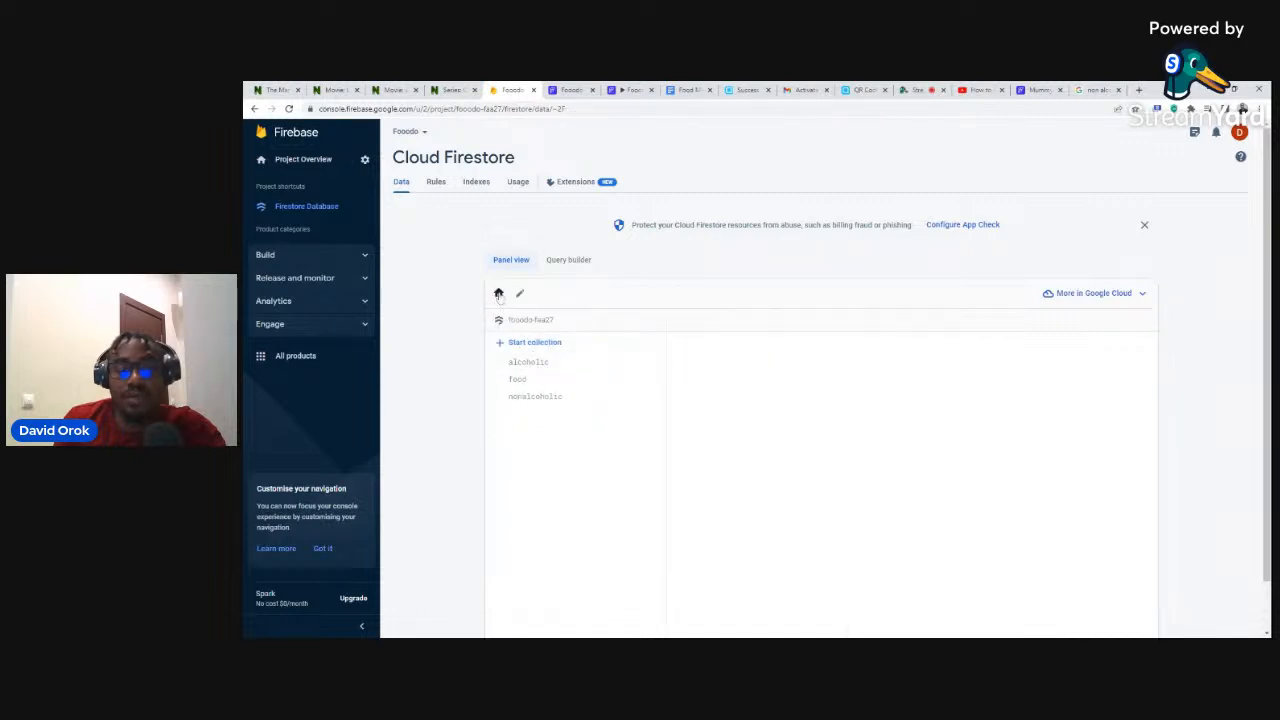
click(526, 363)
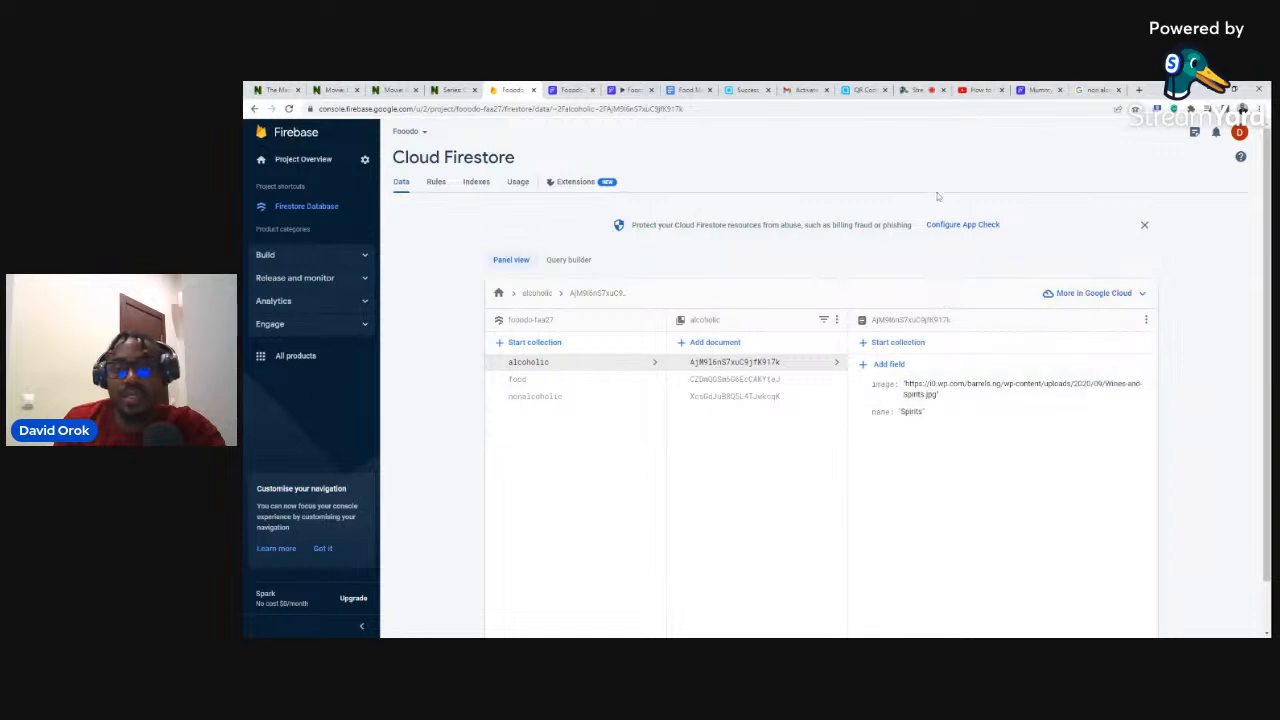
click(750, 398)
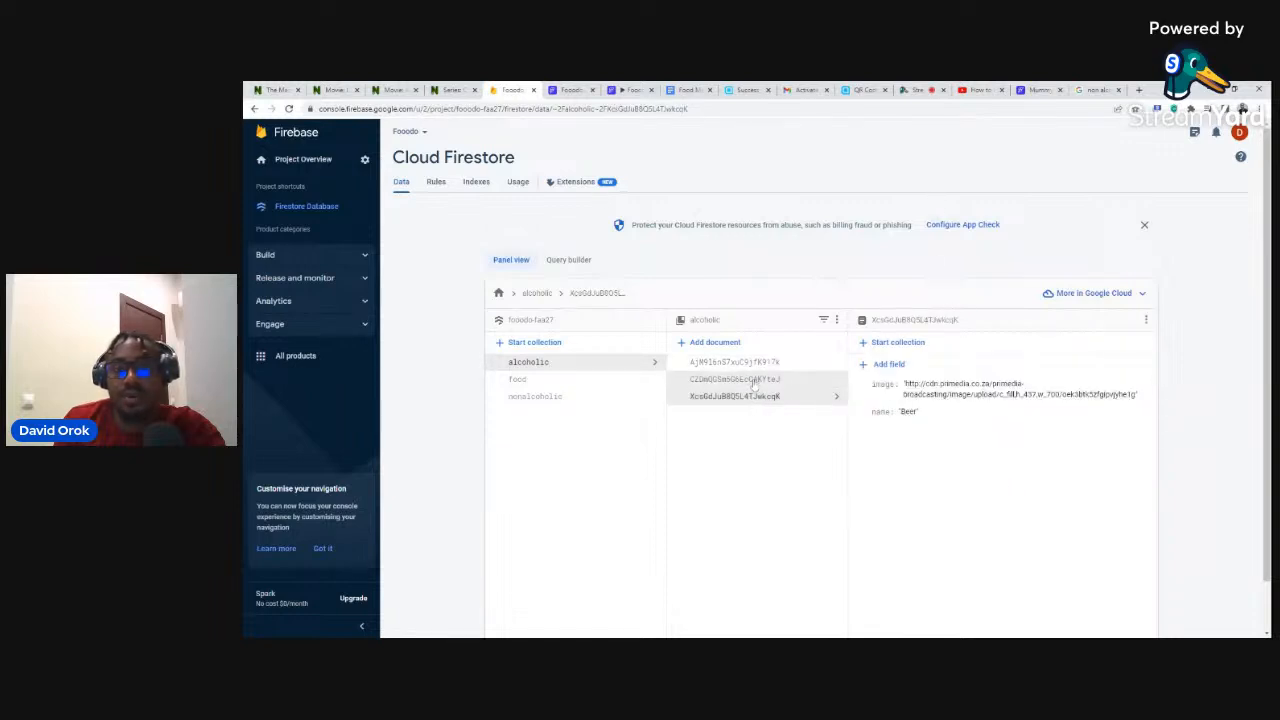
click(755, 382)
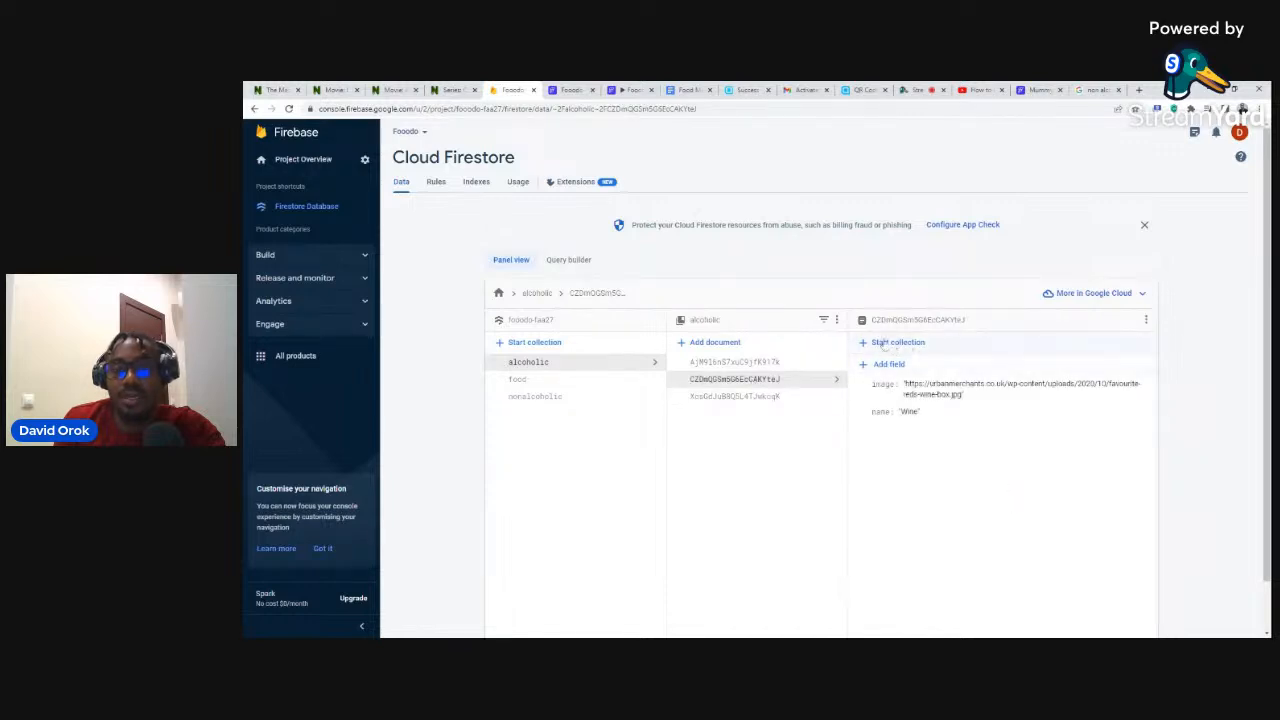
click(893, 343)
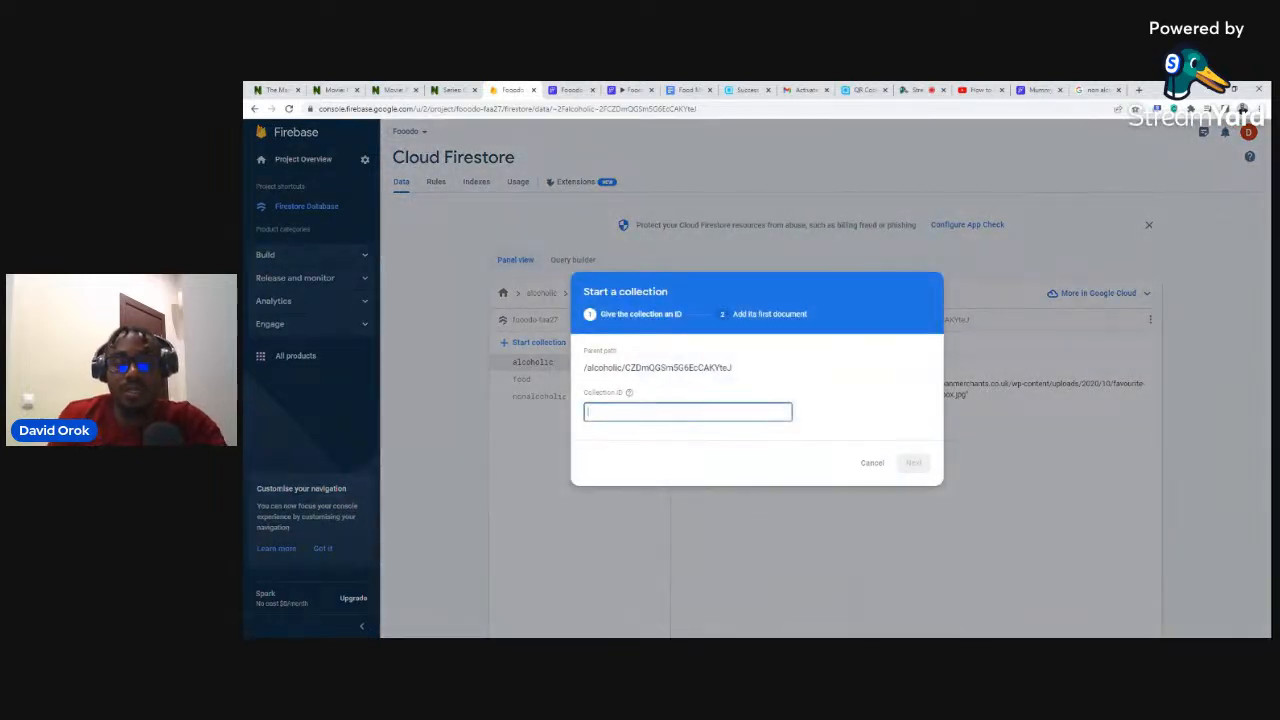
text(nona)
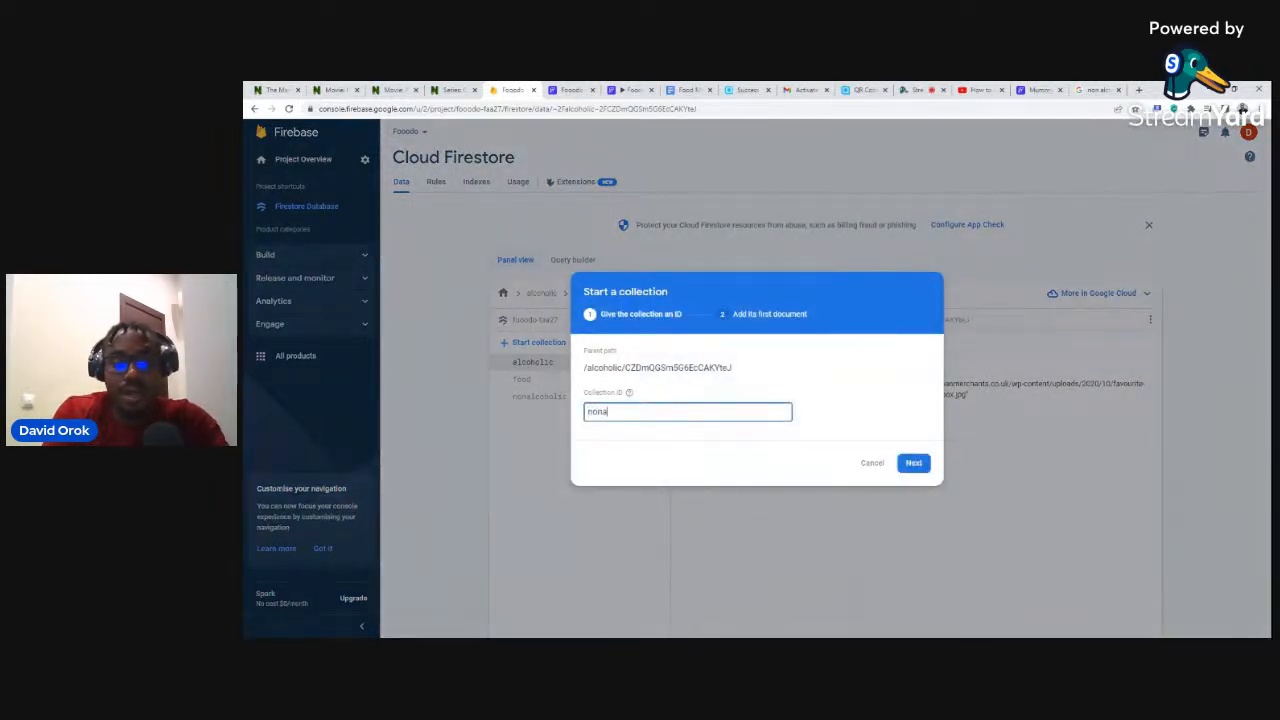
key(BackSpace)
key(BackSpace)
key(BackSpace)
key(BackSpace)
text(alcoholicbrands)
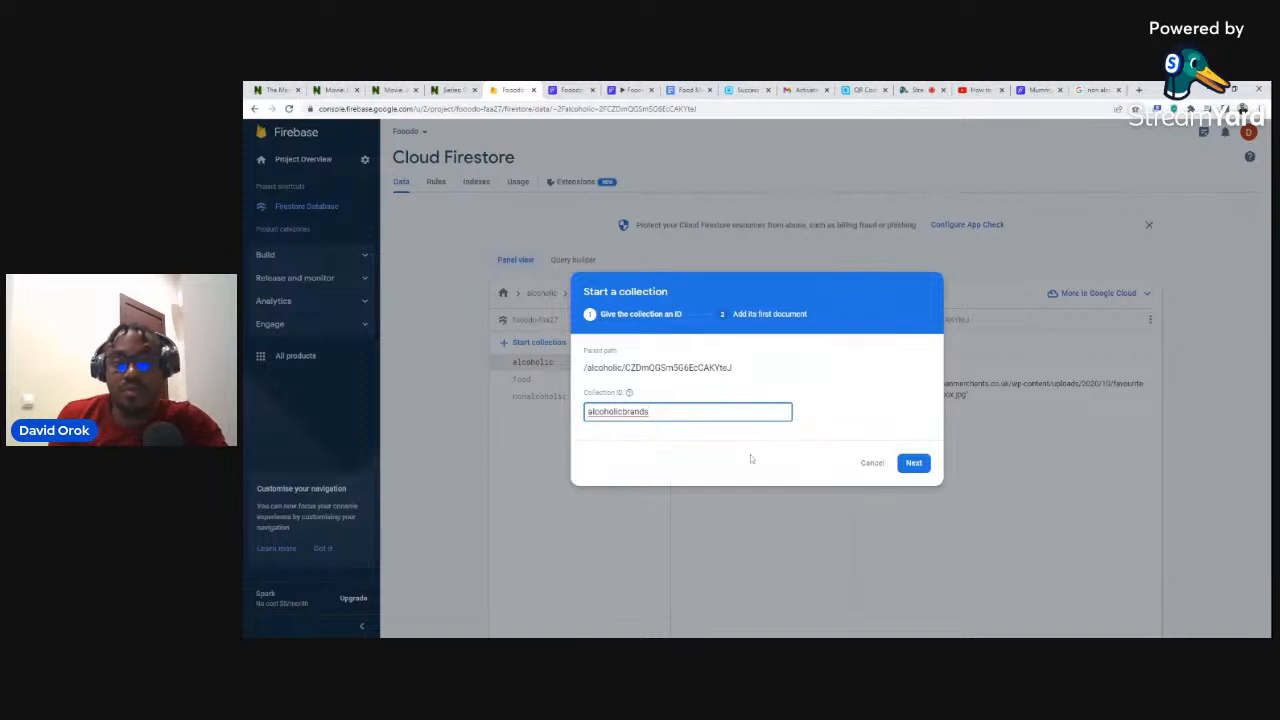
click(913, 463)
Give the first alcoholic brand document an automatic ID and the name "Carlo Rossie", copying its image link from the Food Menu App Google Doc.
click(770, 377)
click(637, 427)
text(name)
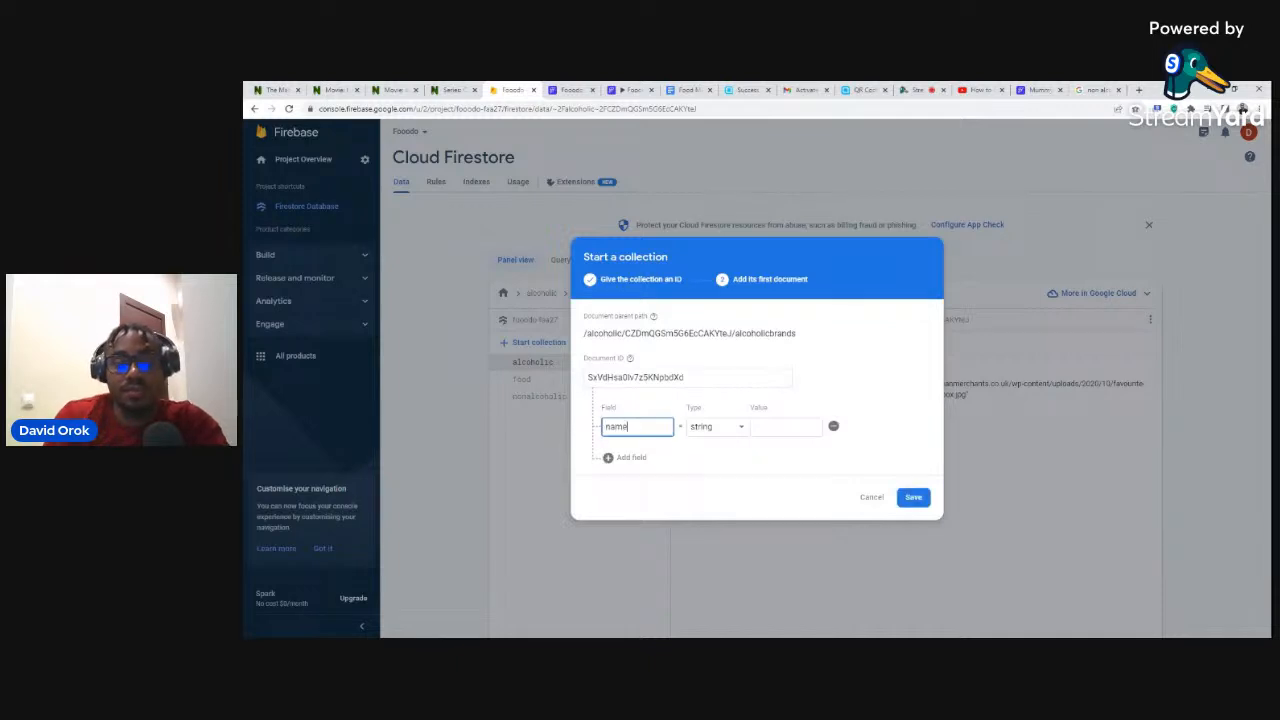
key(Tab)
key(Tab)
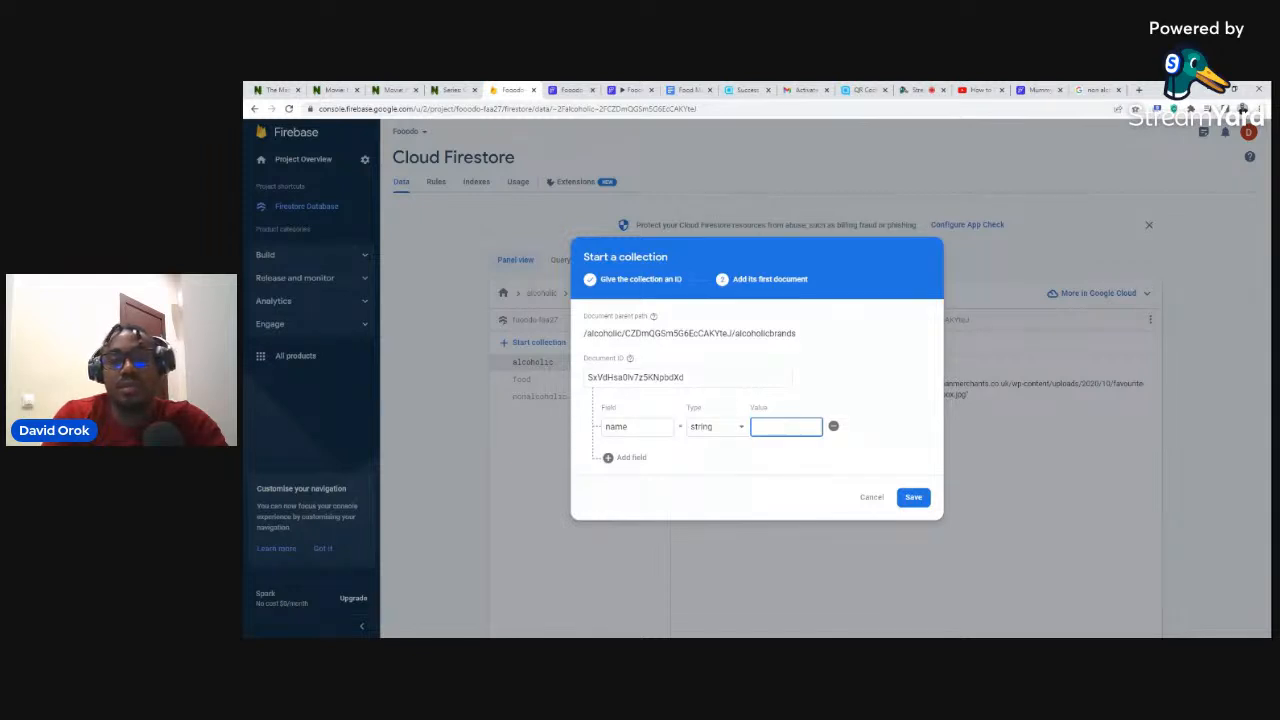
click(672, 88)
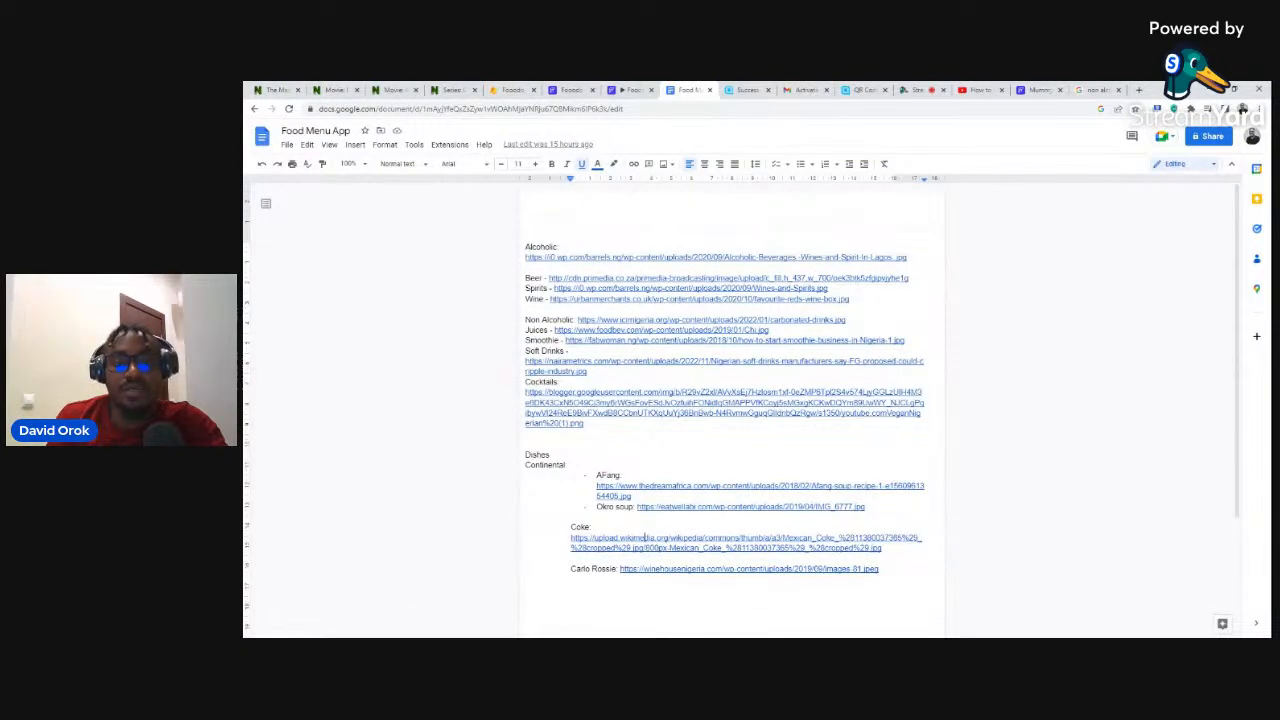
click(748, 569)
click(752, 587)
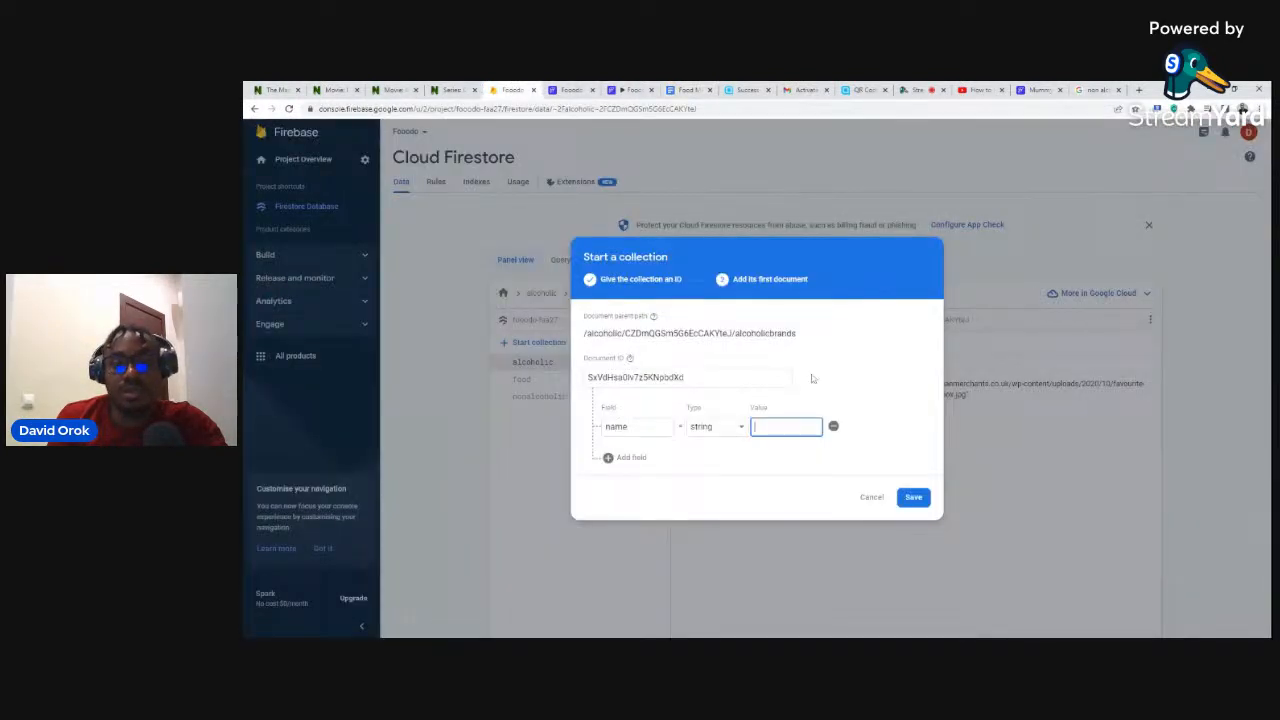
click(515, 90)
text(Carlo Rossie)
click(628, 457)
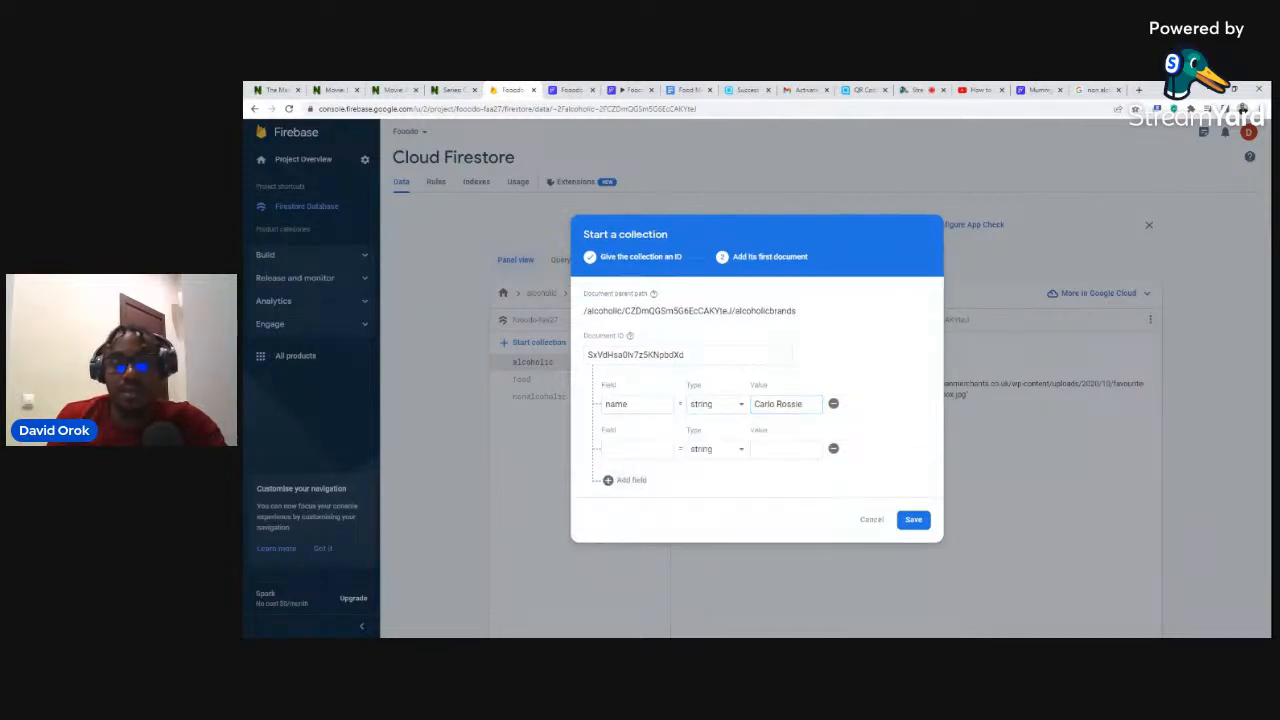
text(image)
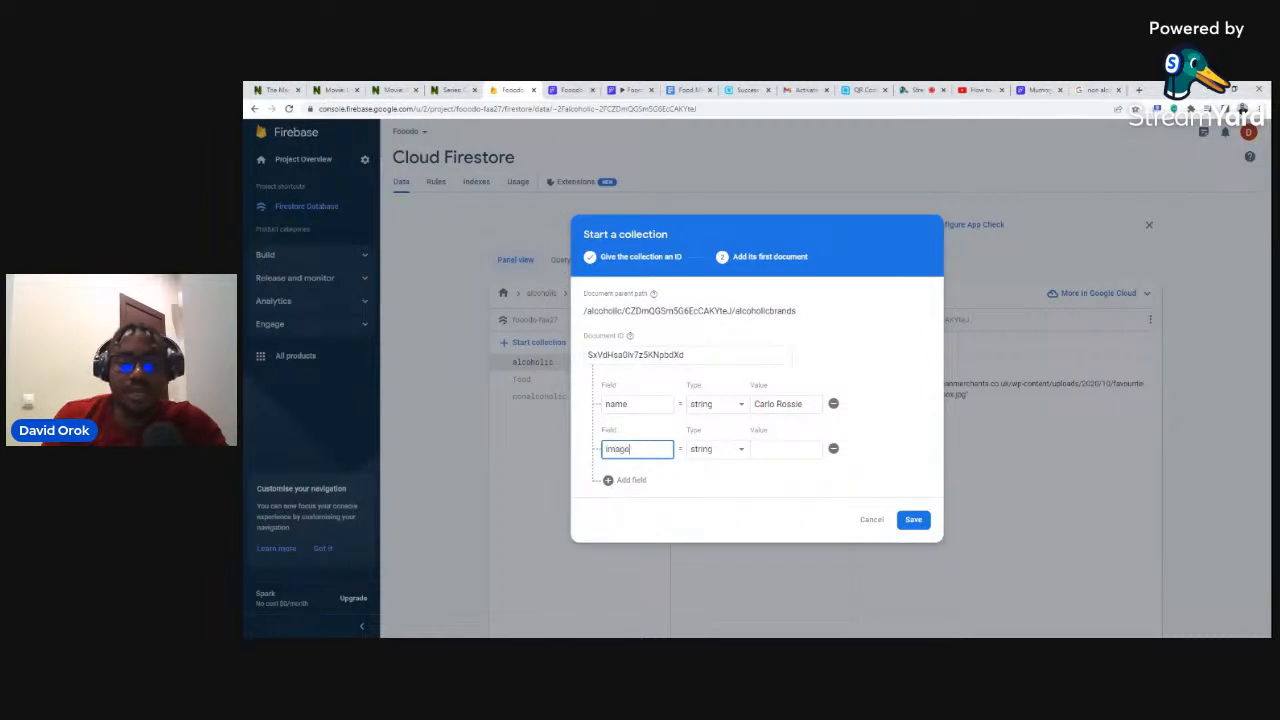
click(790, 449)
key(ctrl+v)
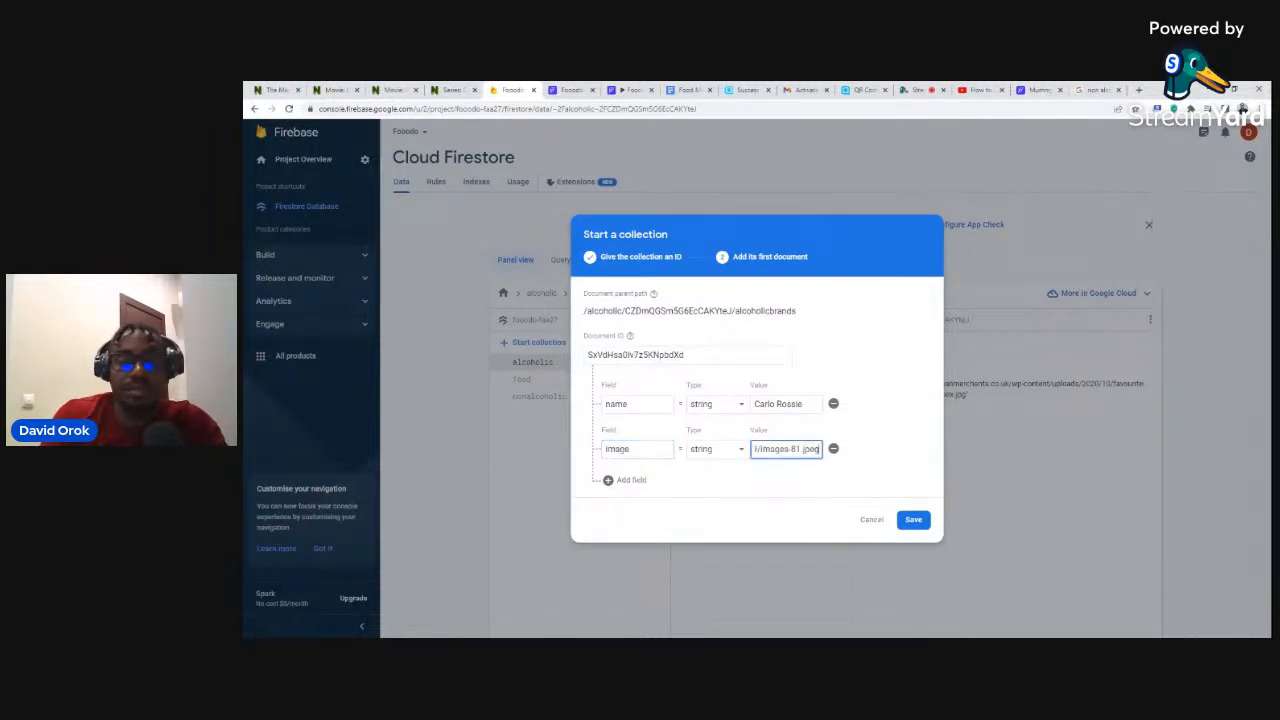
Add a "price" field of type number with the value 200 to the Carlo Rossie document.
click(624, 480)
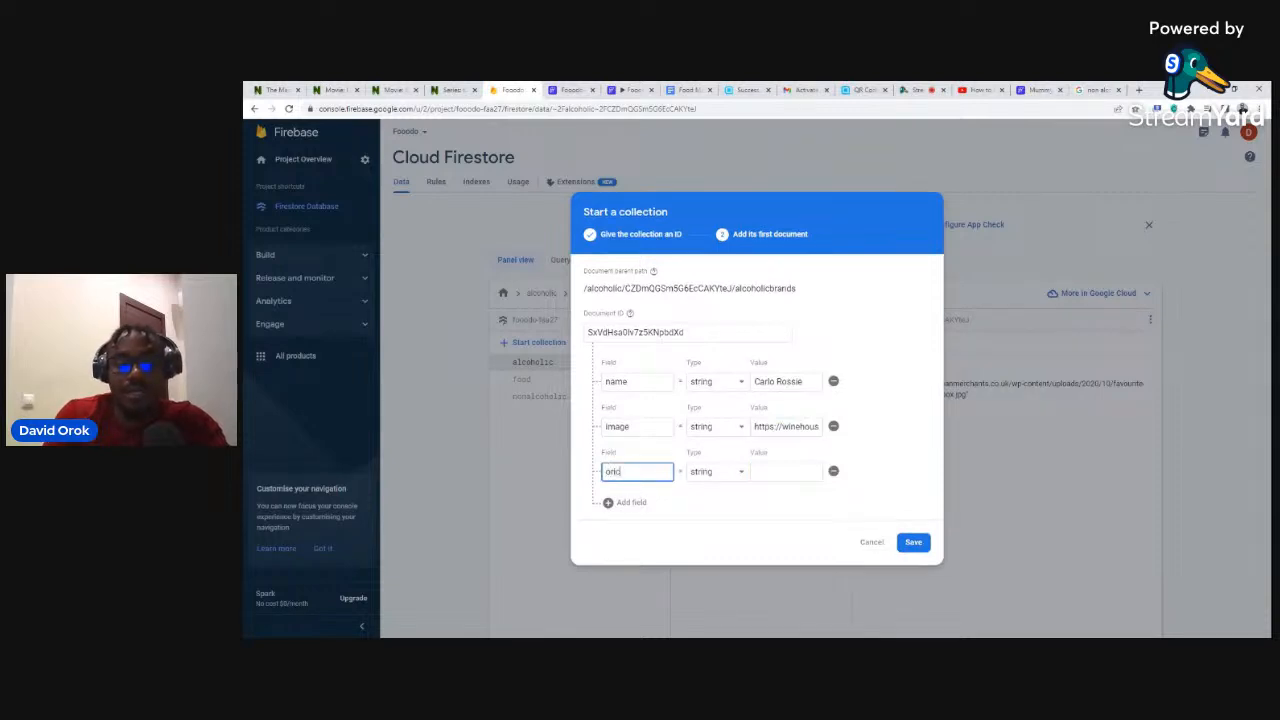
text(pric)
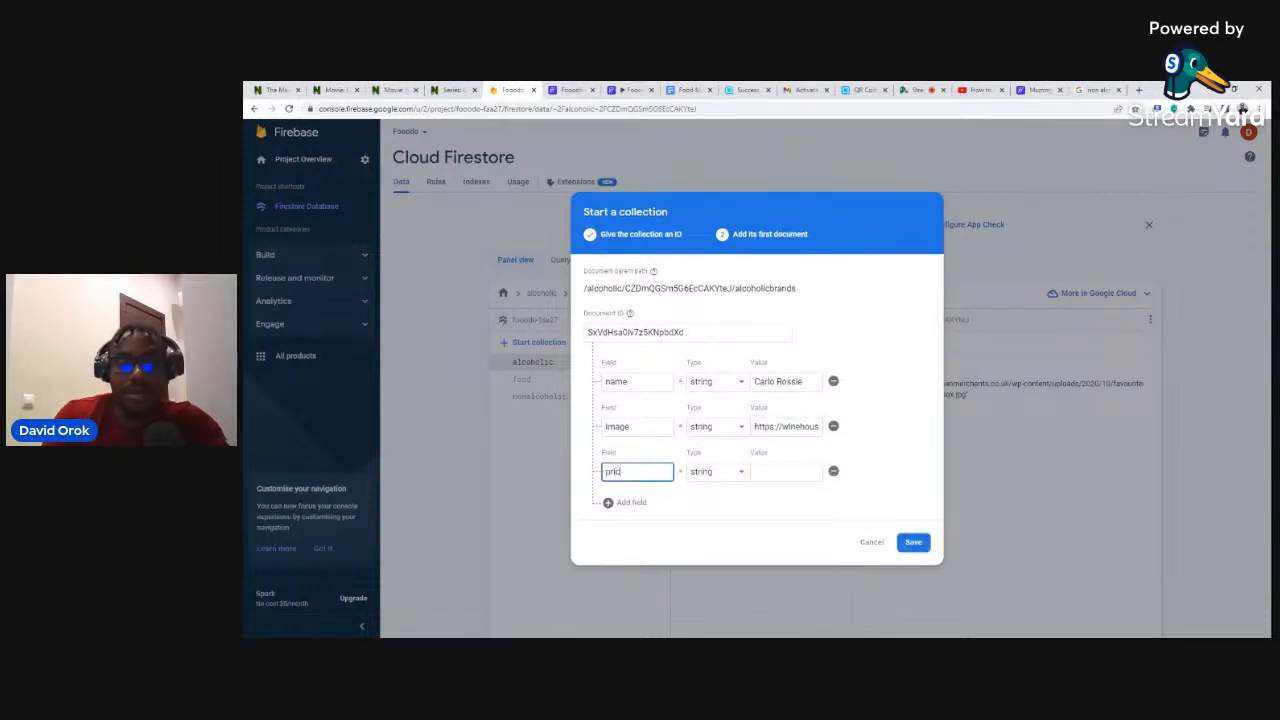
click(700, 471)
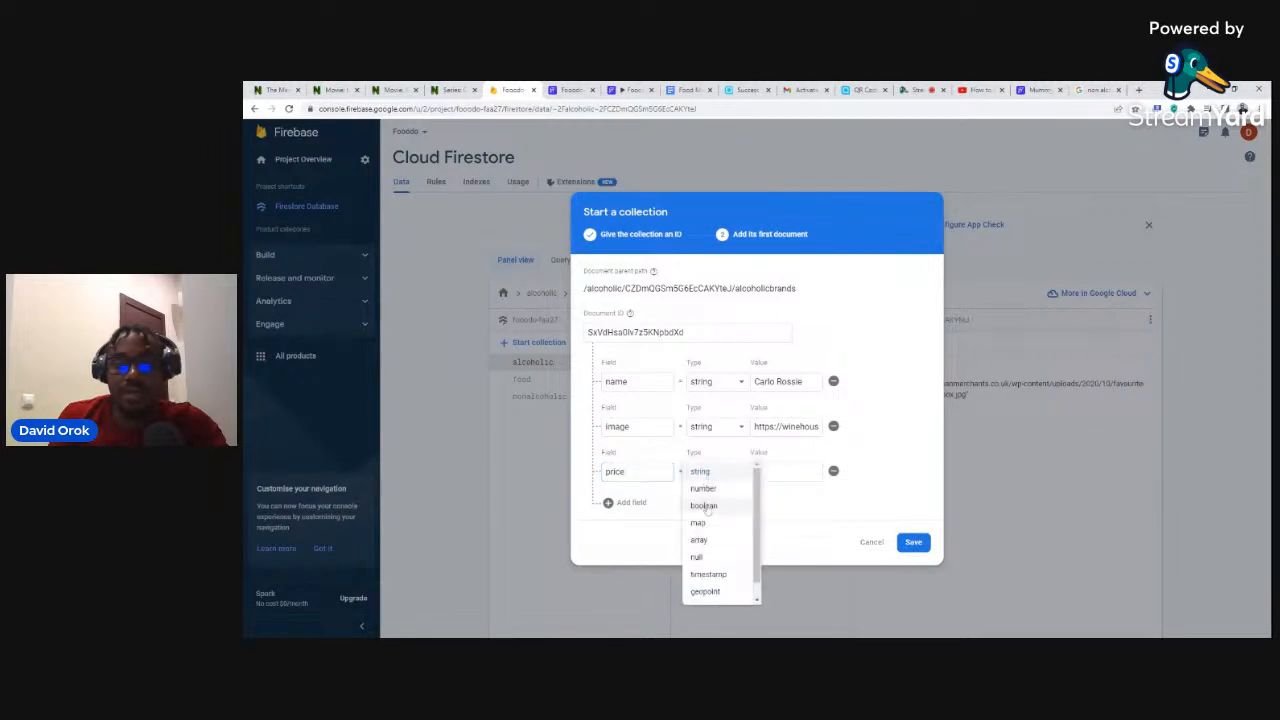
click(710, 487)
click(786, 472)
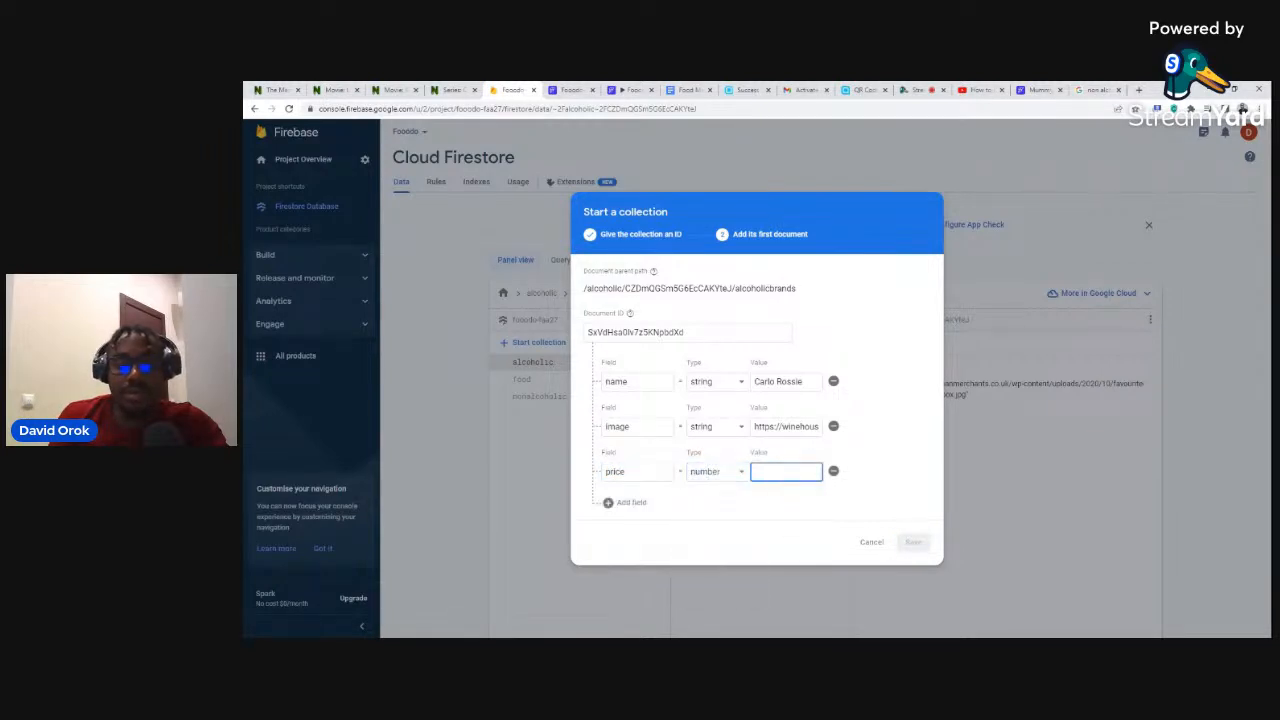
text(200)
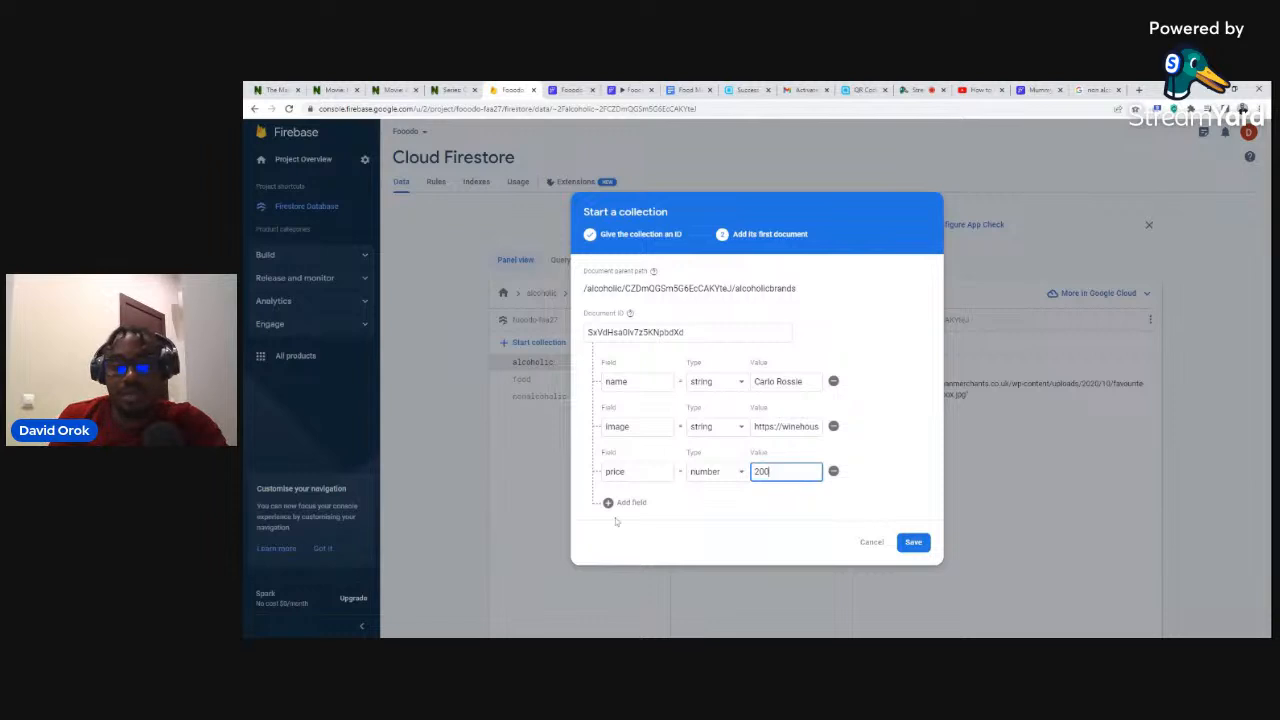
Add a string field "description" with the value "served in a wine glass" and save the Carlo Rossie document.
click(627, 503)
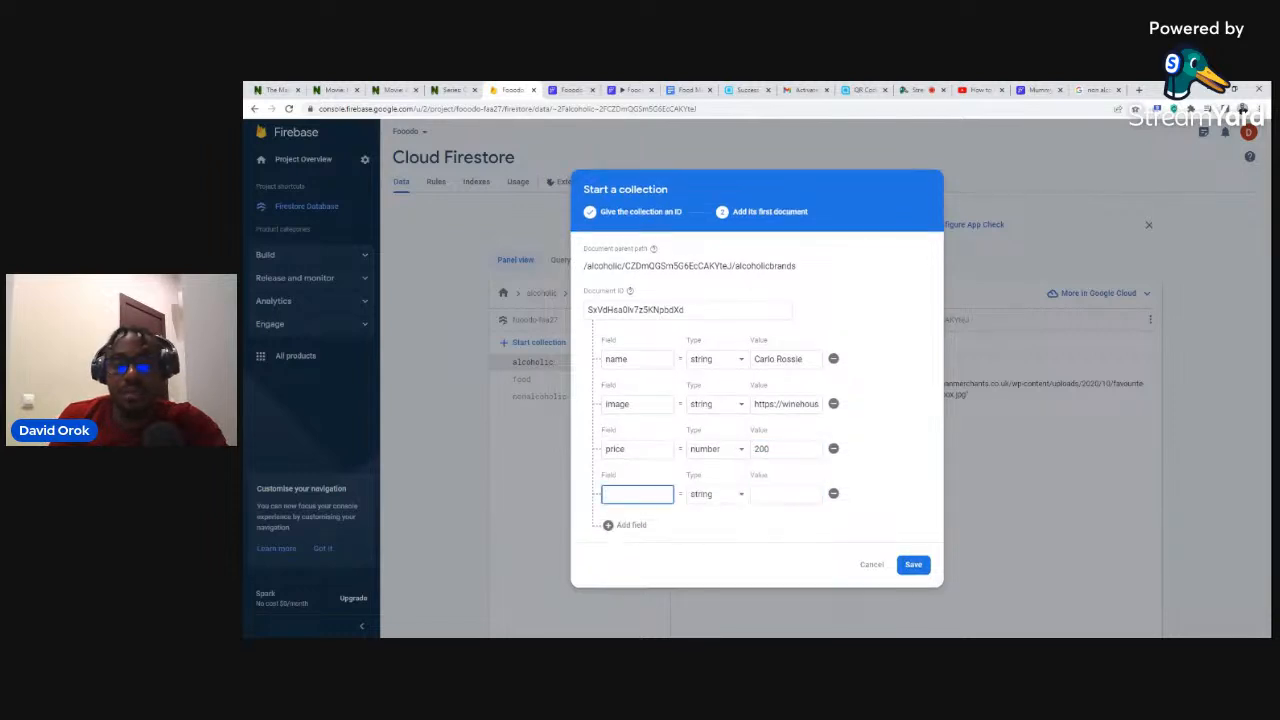
text(description)
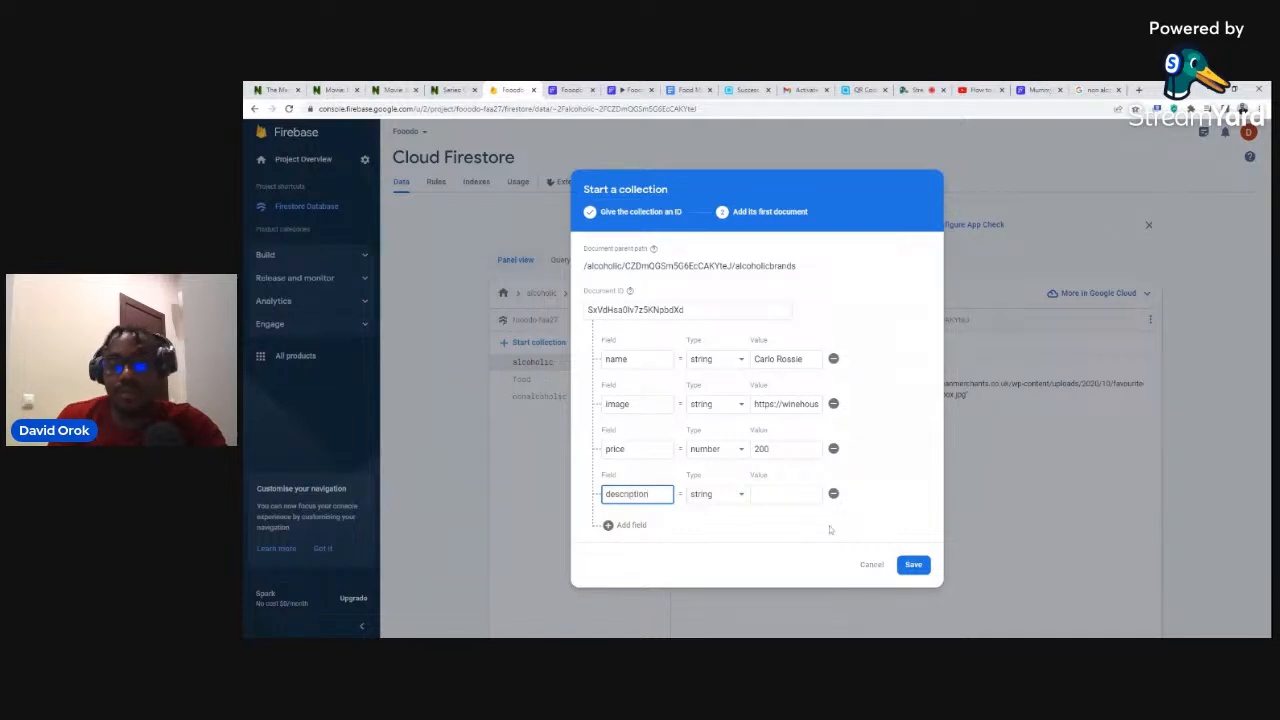
click(786, 494)
text(served in a win)
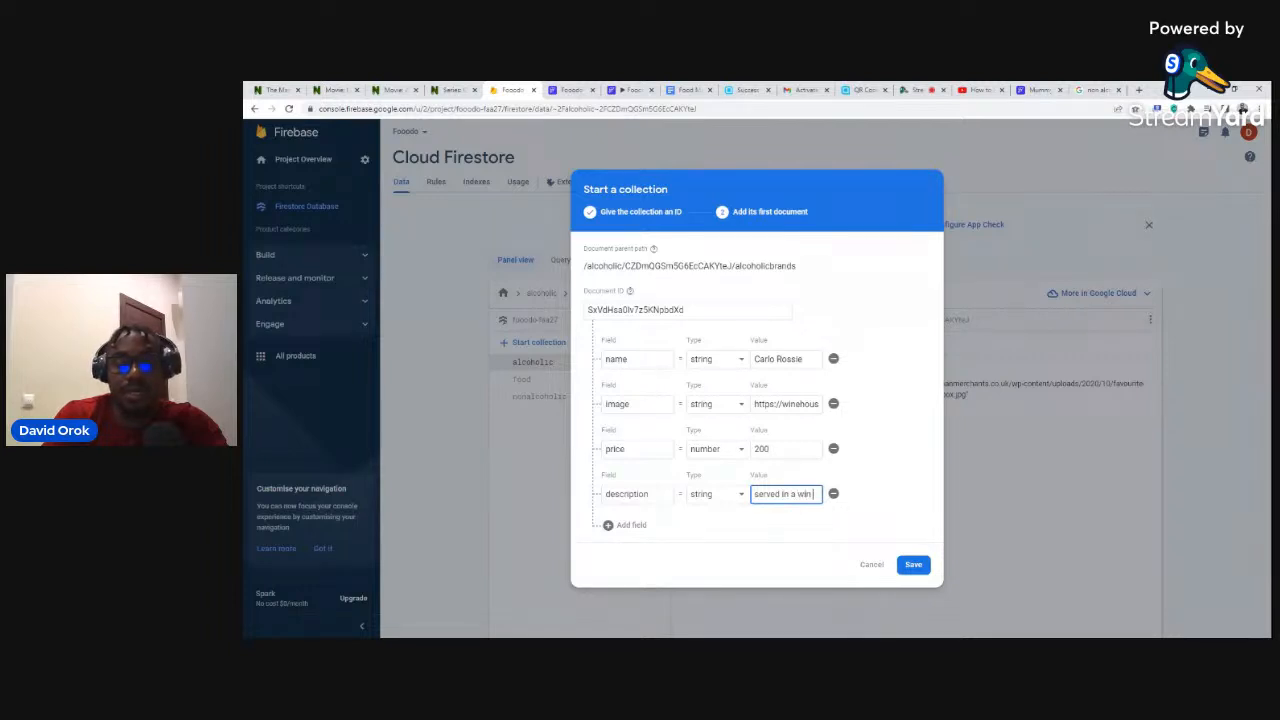
text(e glass)
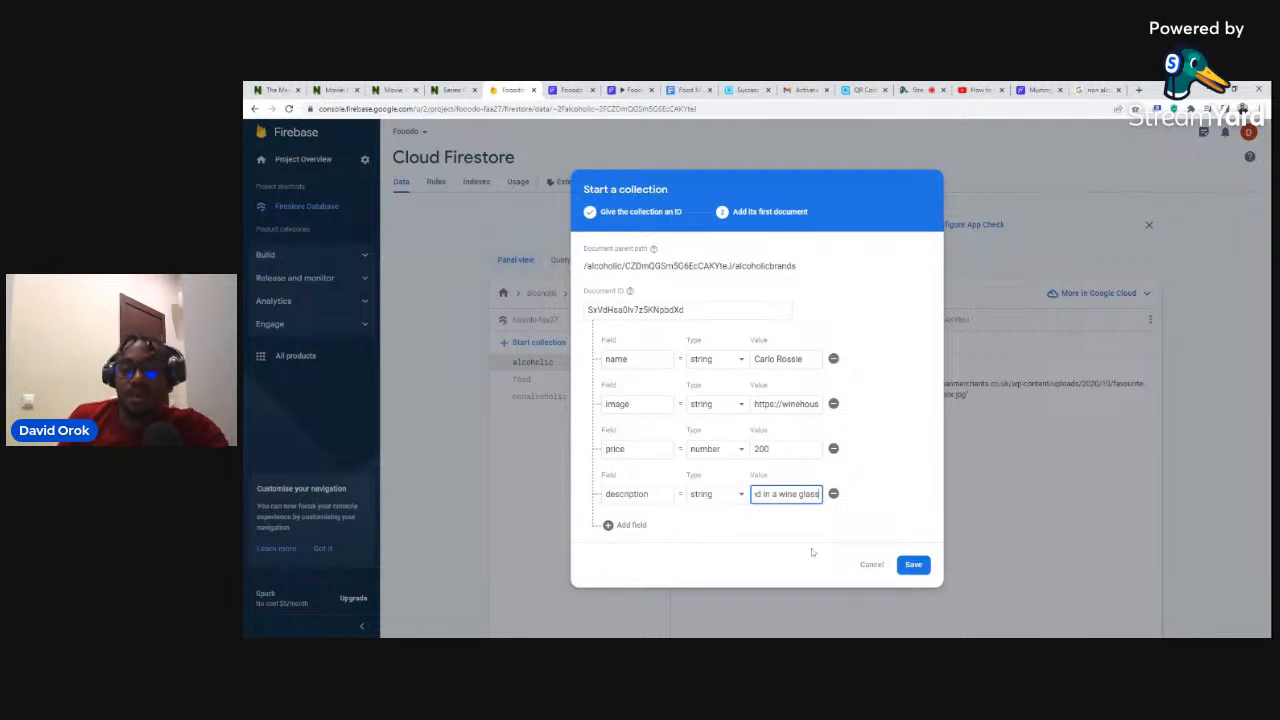
click(913, 564)
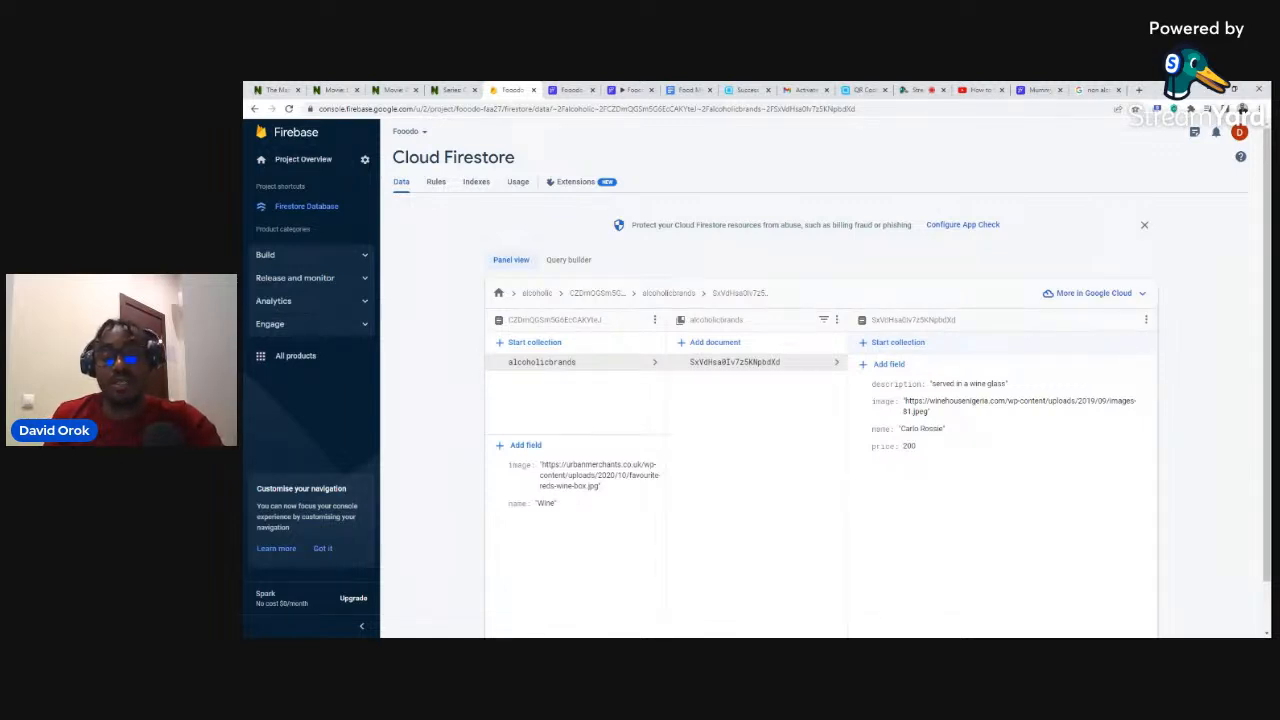
Return to the Firestore root collections and check the live stream comments in StreamYard before going back to the FlutterFlow project.
click(499, 293)
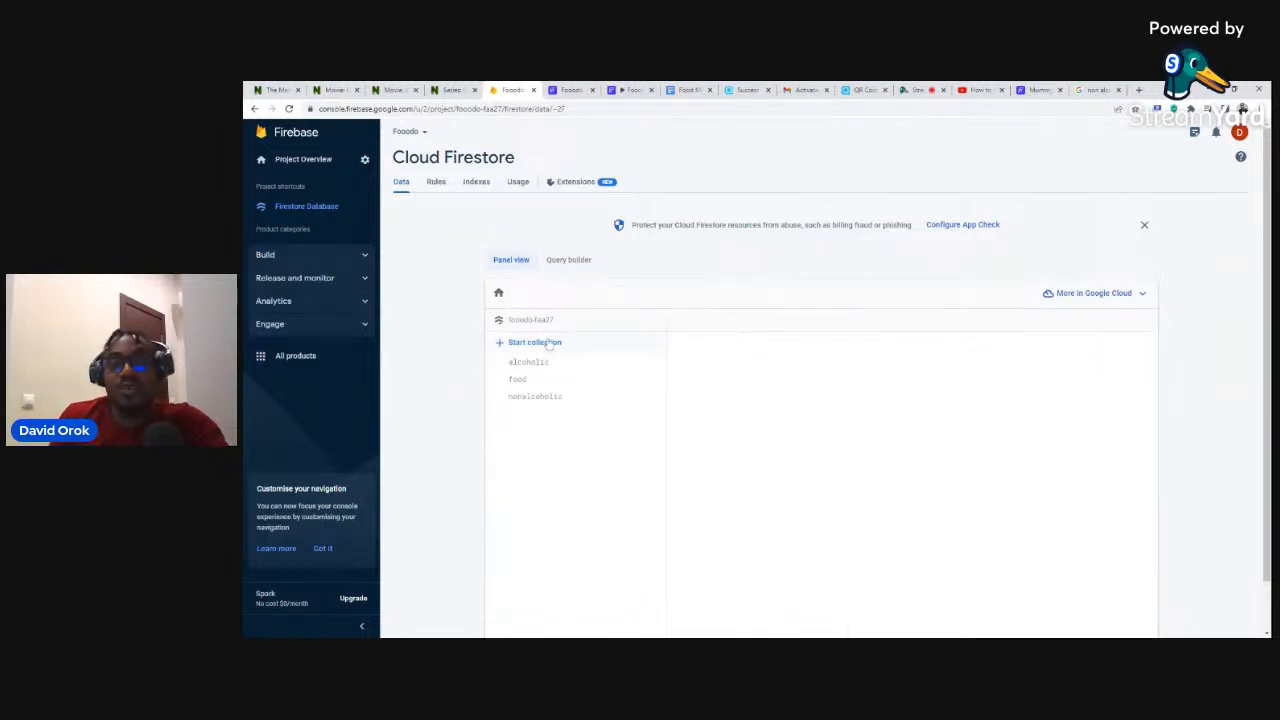
click(567, 90)
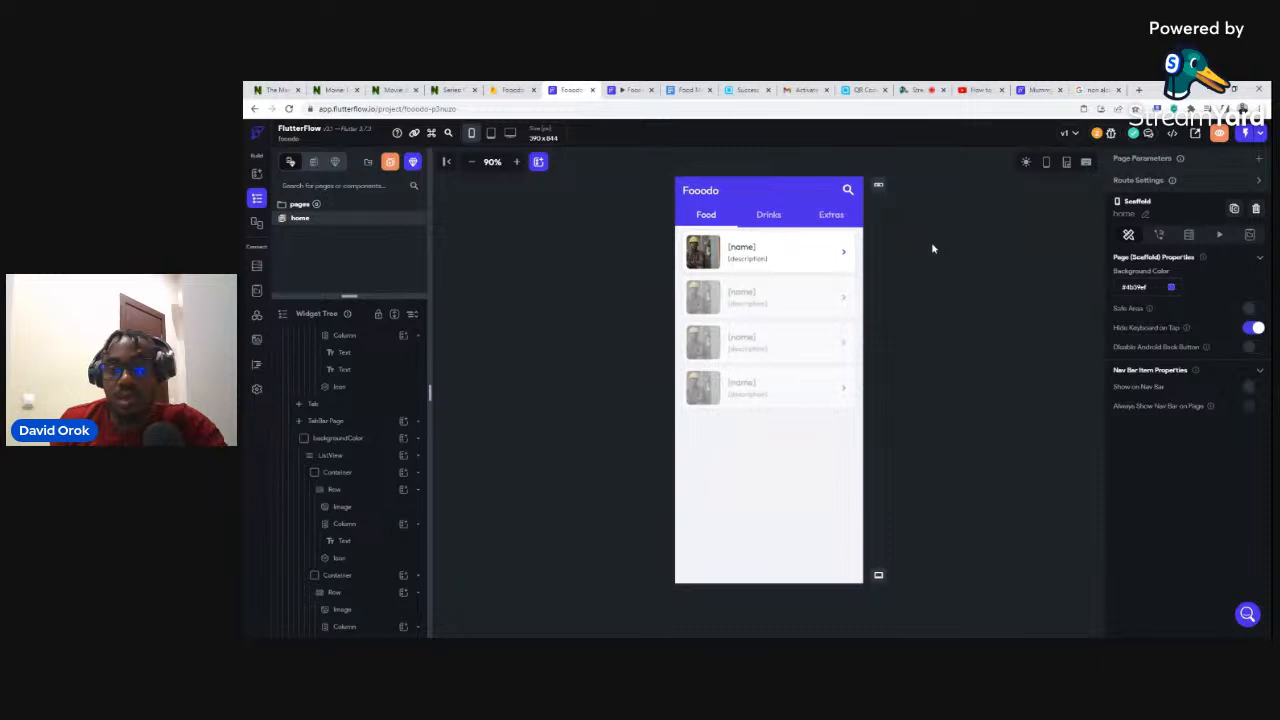
click(912, 90)
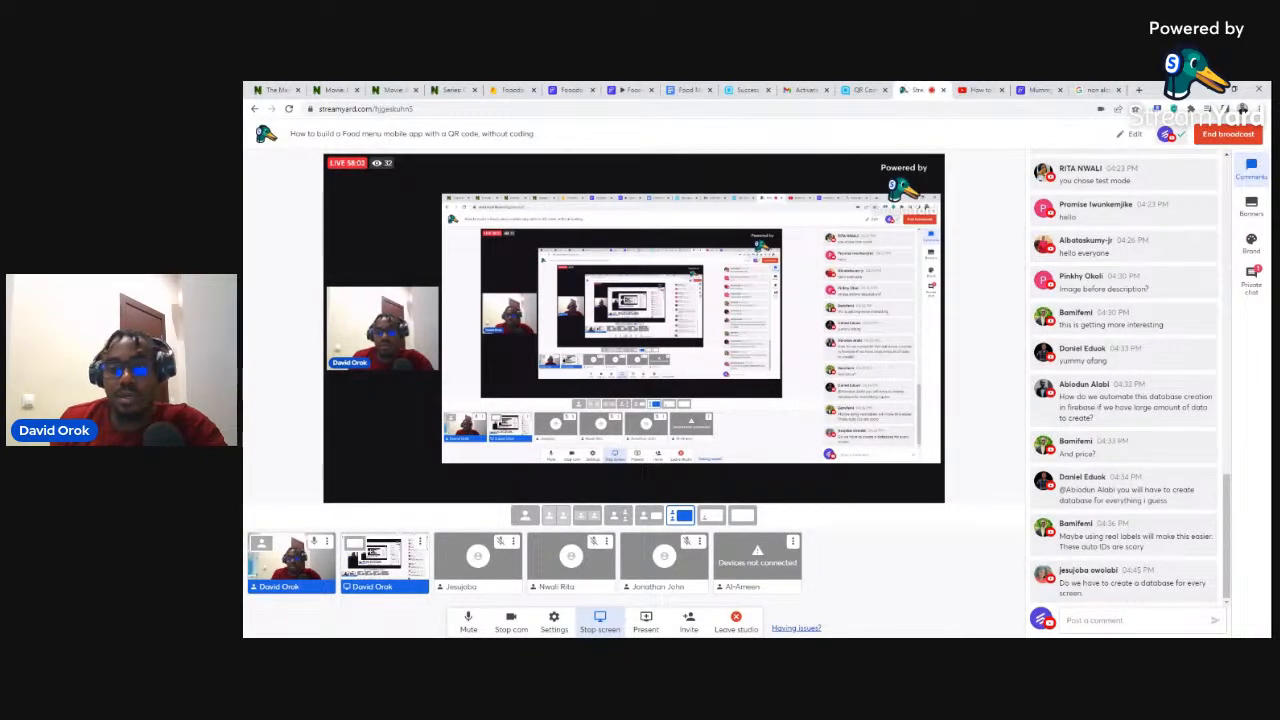
click(568, 90)
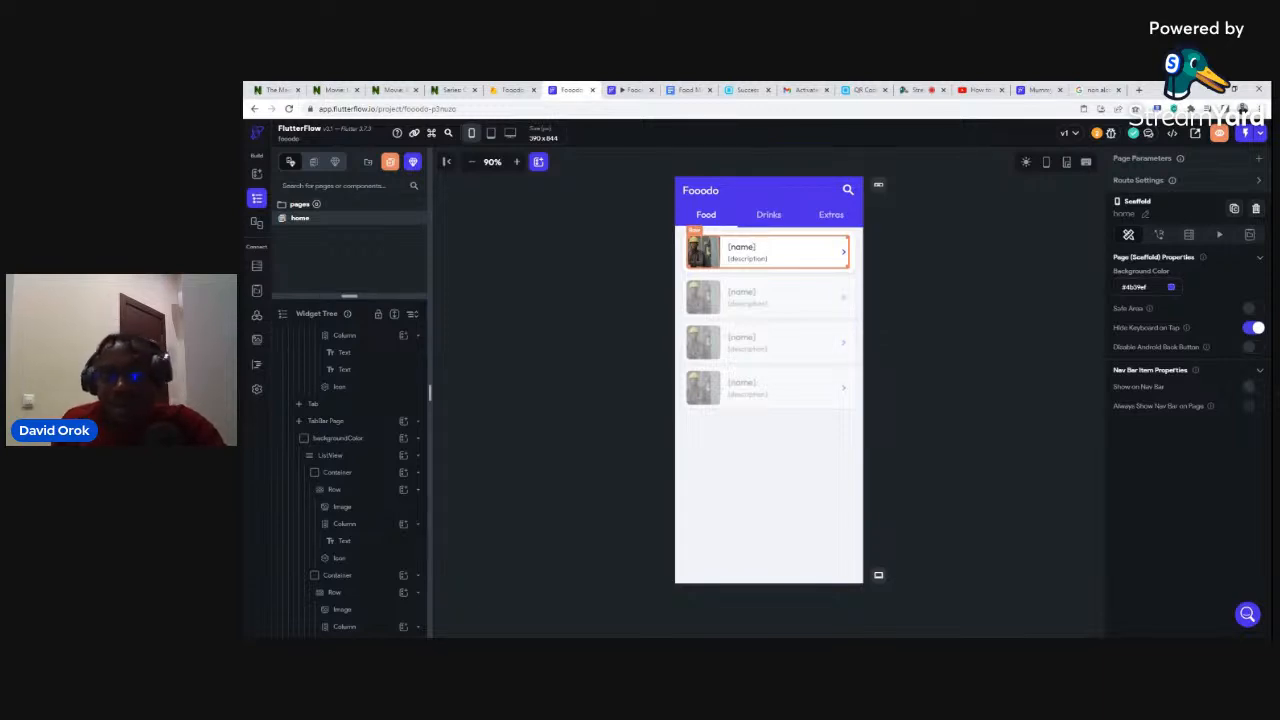
Switch to the published Mummy J Cuisine app, go back to its home page and view the dishes under Continental.
click(1038, 90)
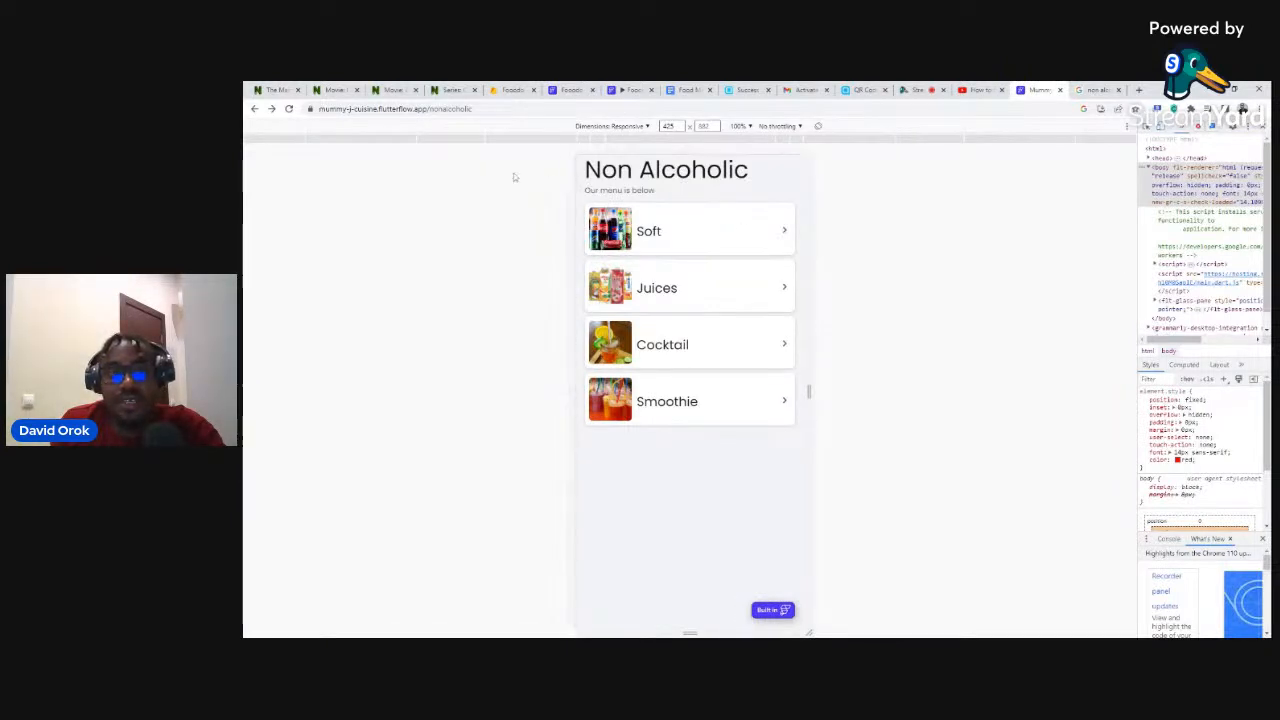
click(255, 109)
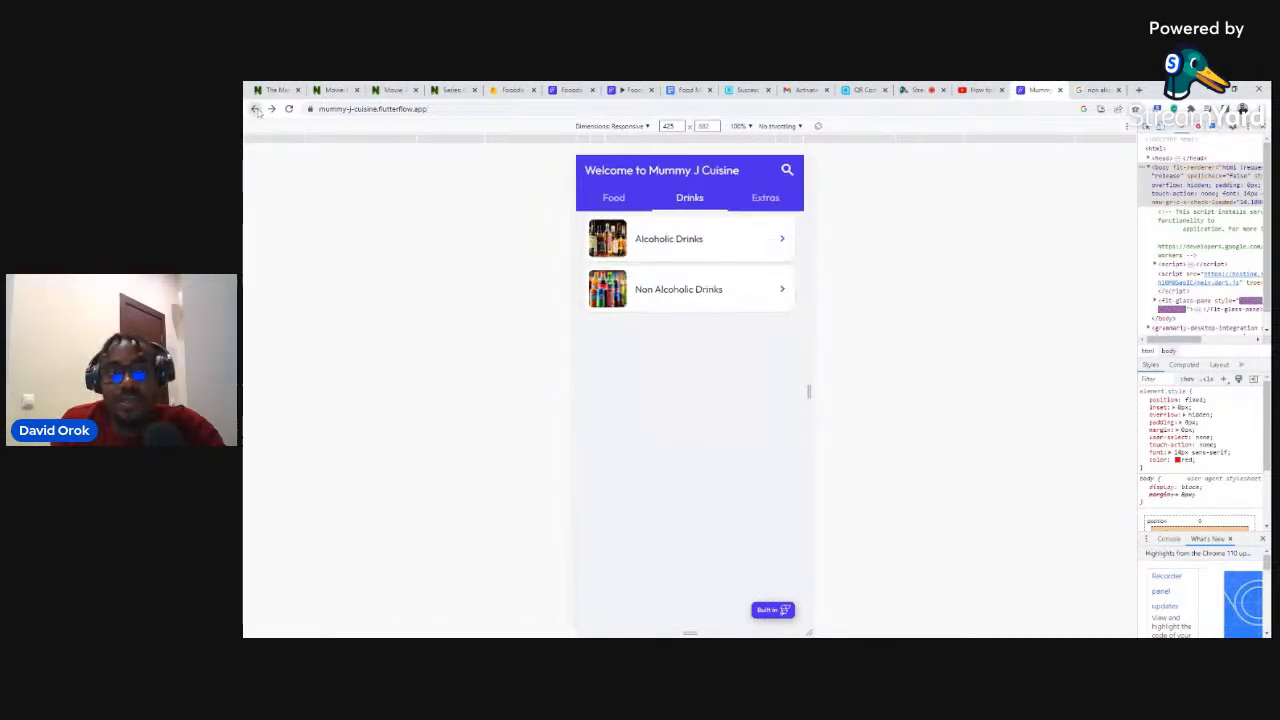
click(255, 109)
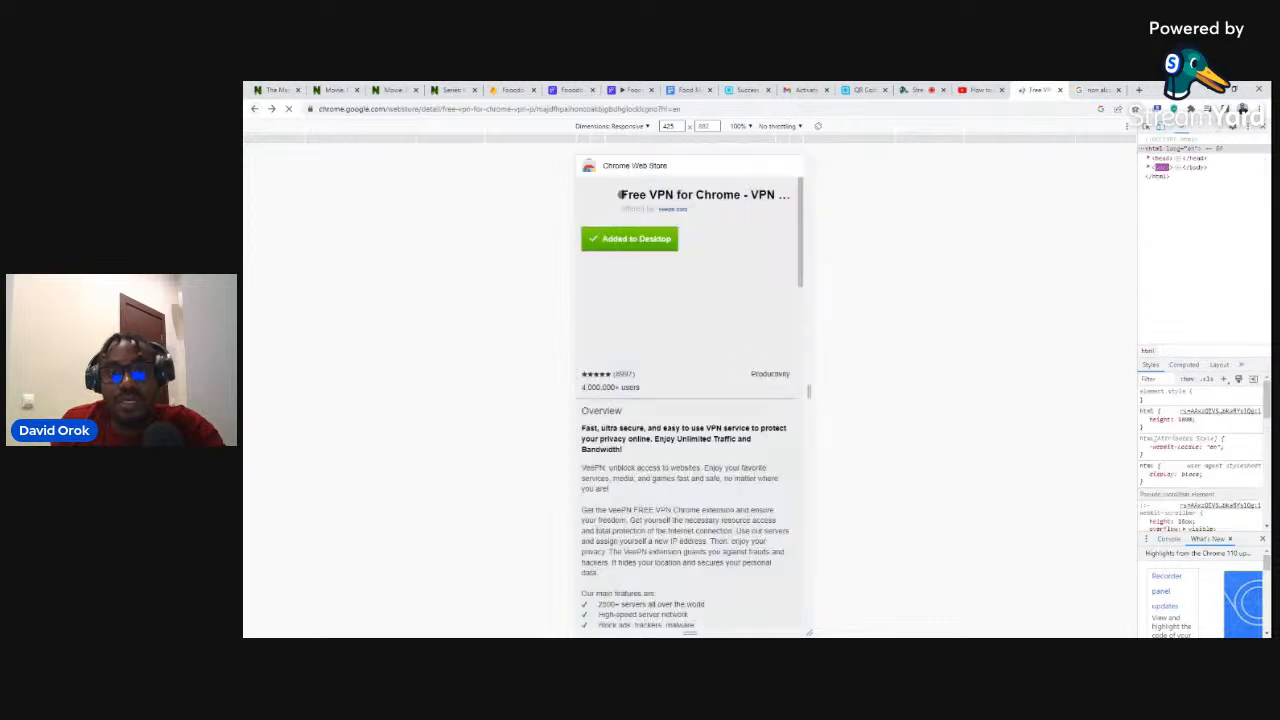
click(273, 110)
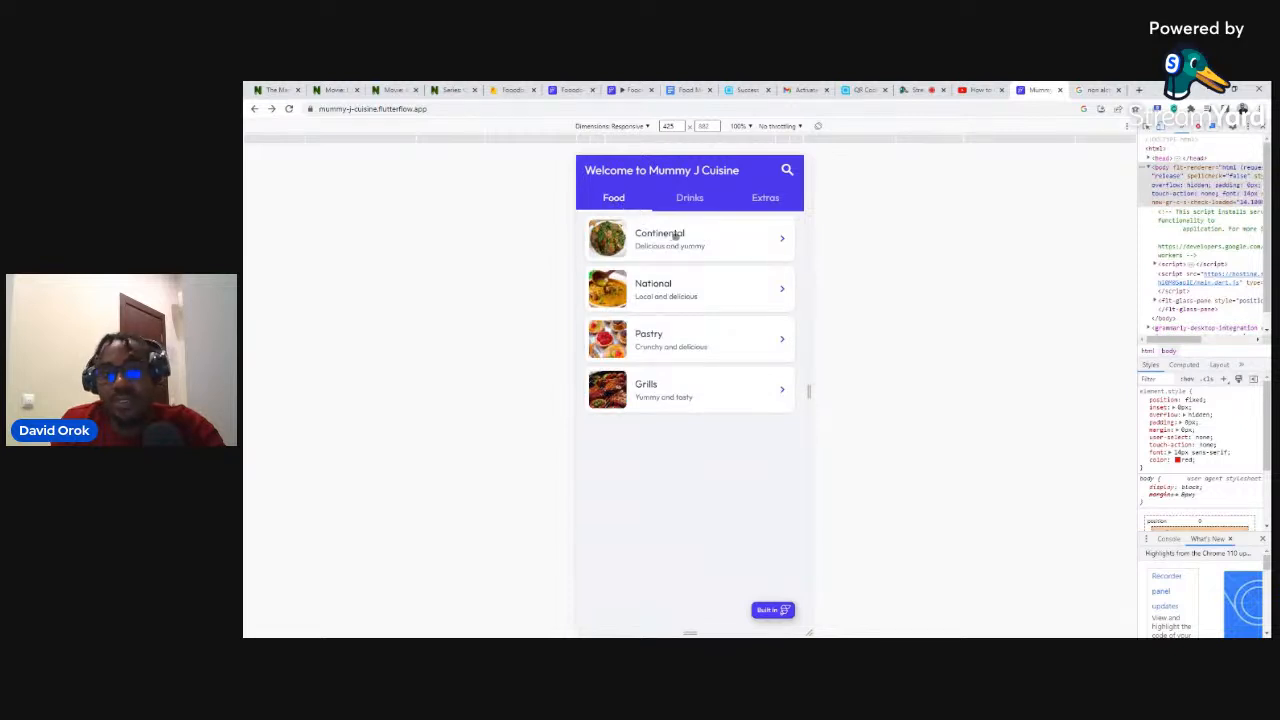
click(668, 236)
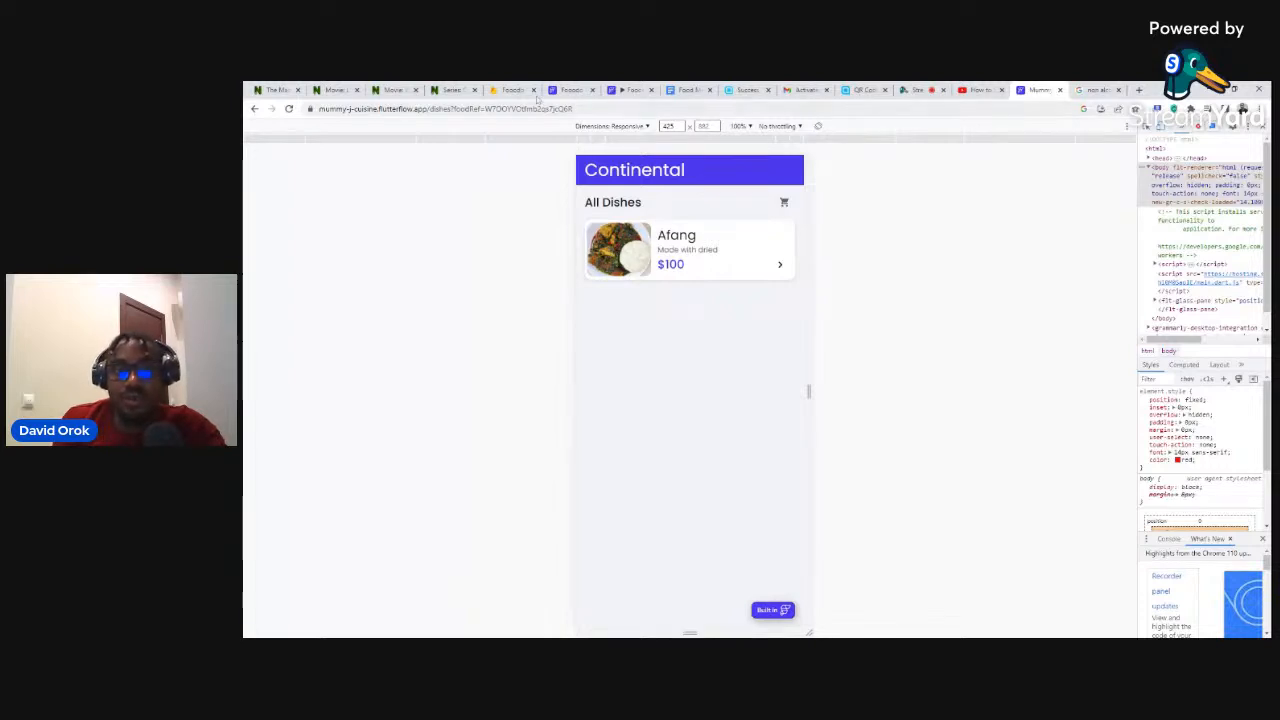
Switch to FlutterFlow, start a new page and browse the Lists templates for one matching the Mummy J Cuisine dishes page.
click(566, 89)
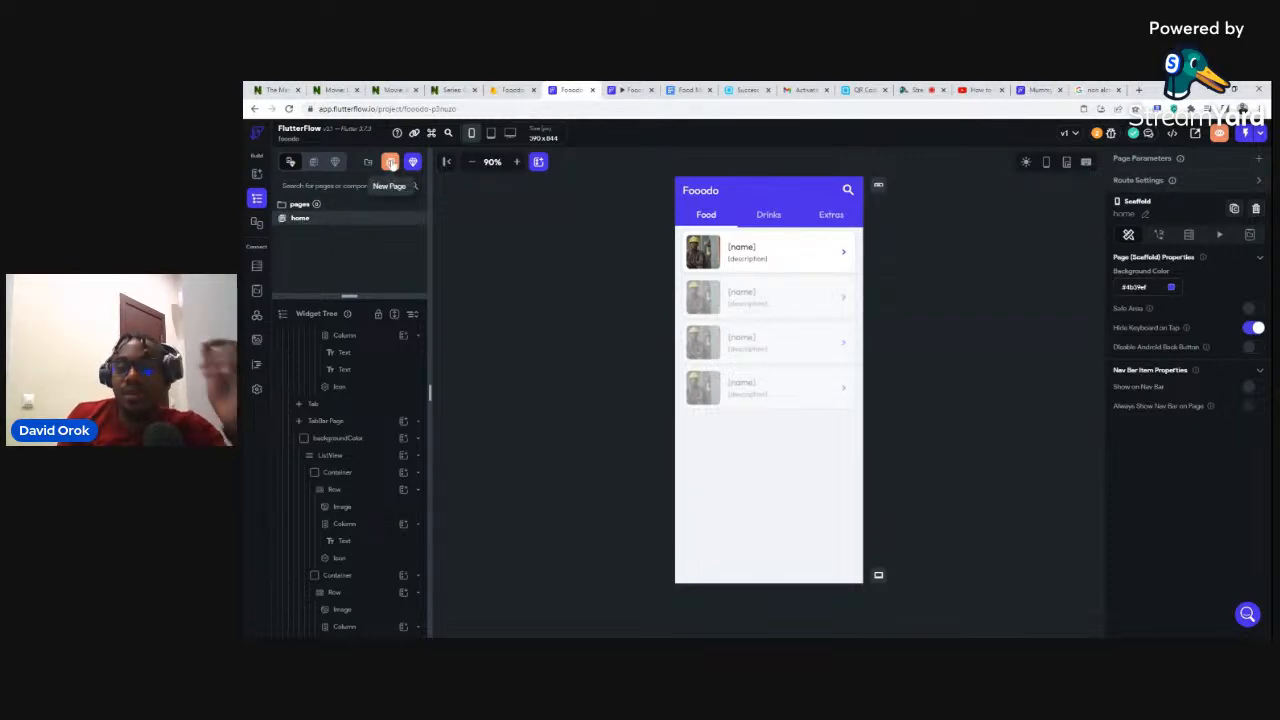
click(391, 162)
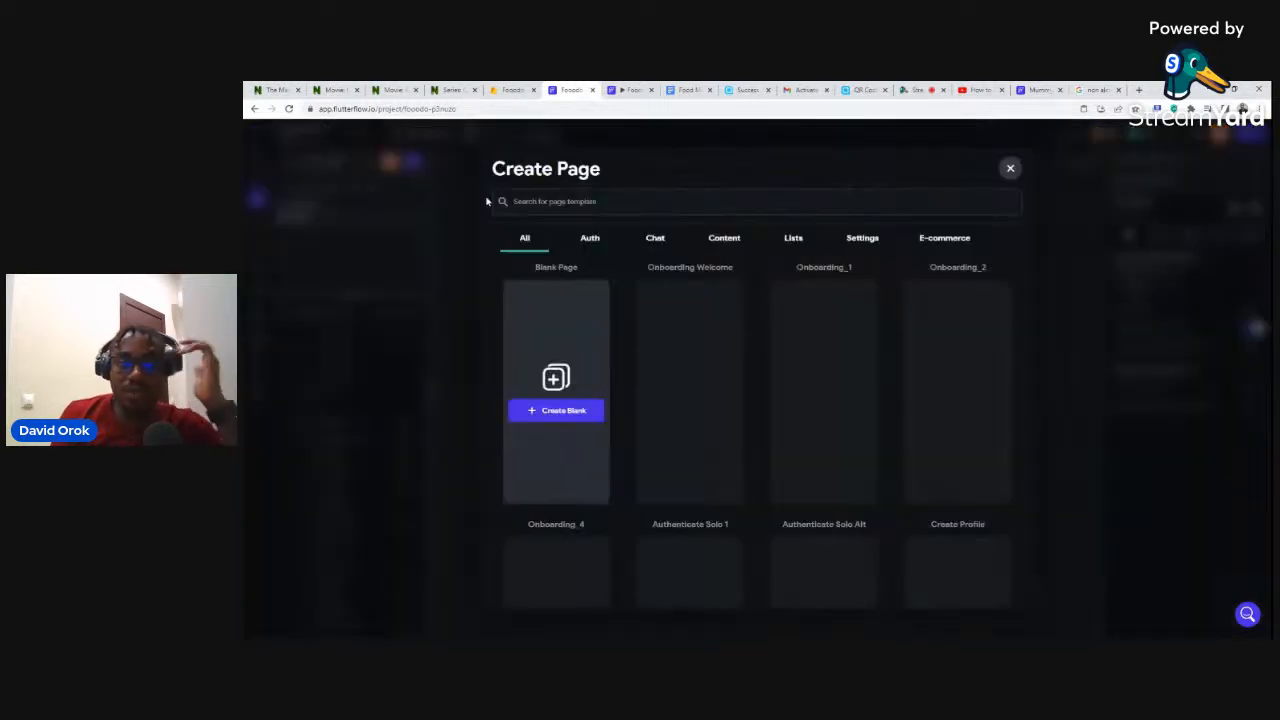
click(791, 241)
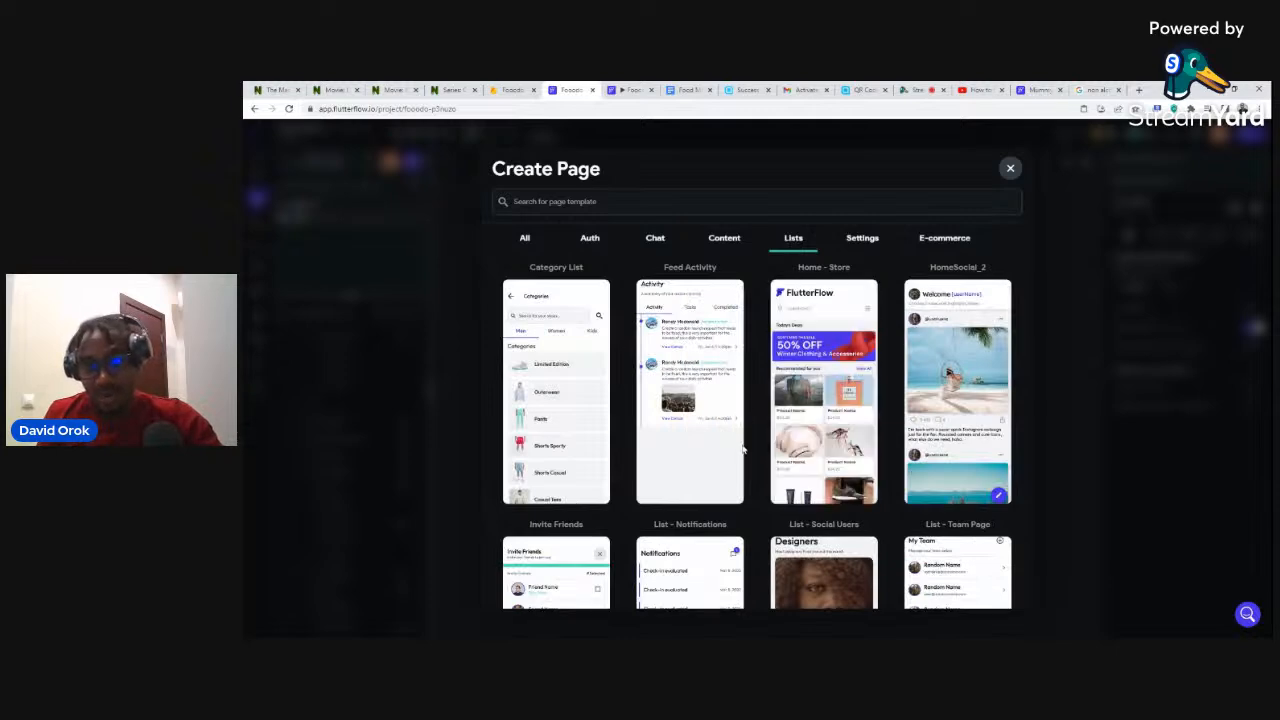
scroll(745, 430, down, 8)
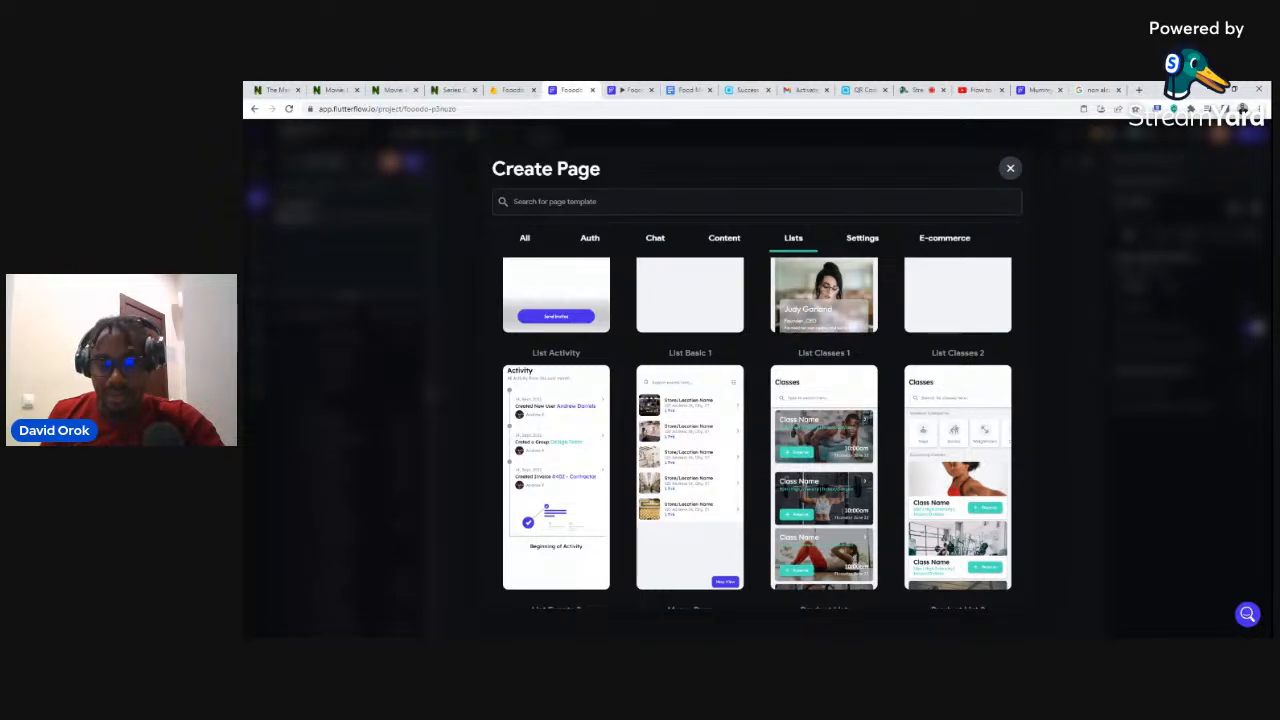
scroll(757, 401, down, 4)
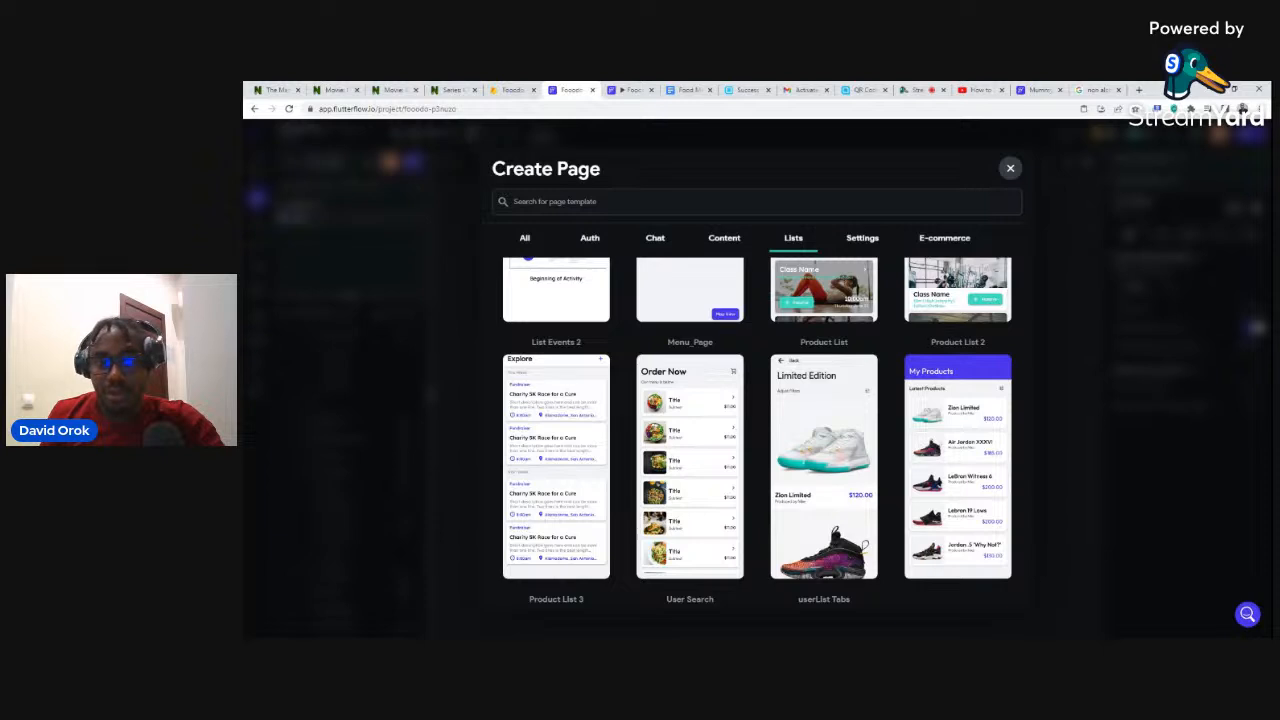
scroll(757, 401, down, 3)
scroll(758, 398, up, 3)
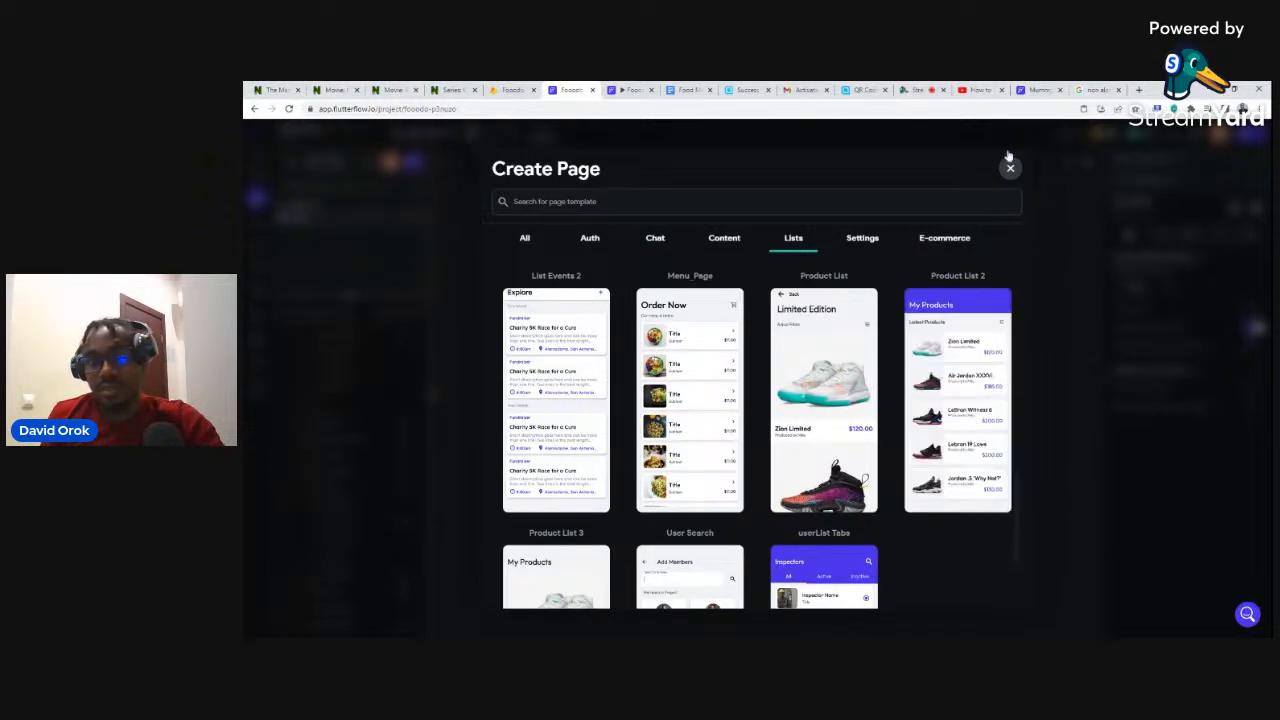
click(1024, 90)
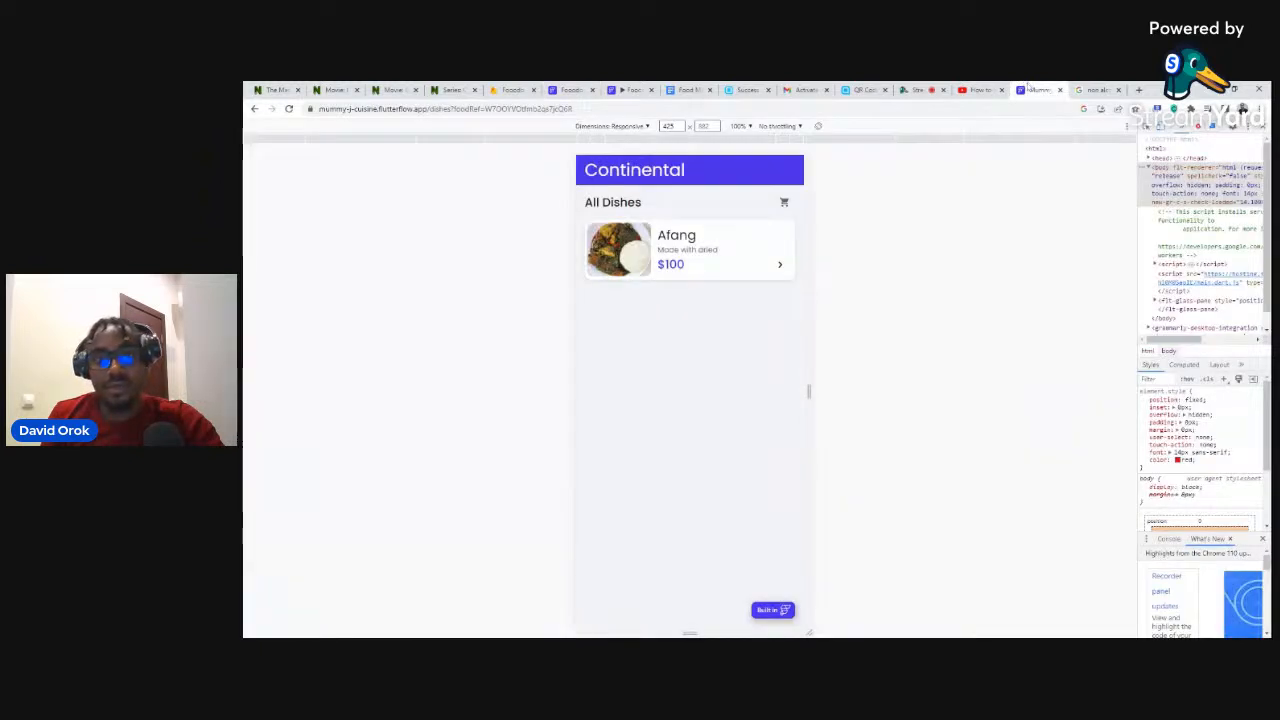
click(572, 89)
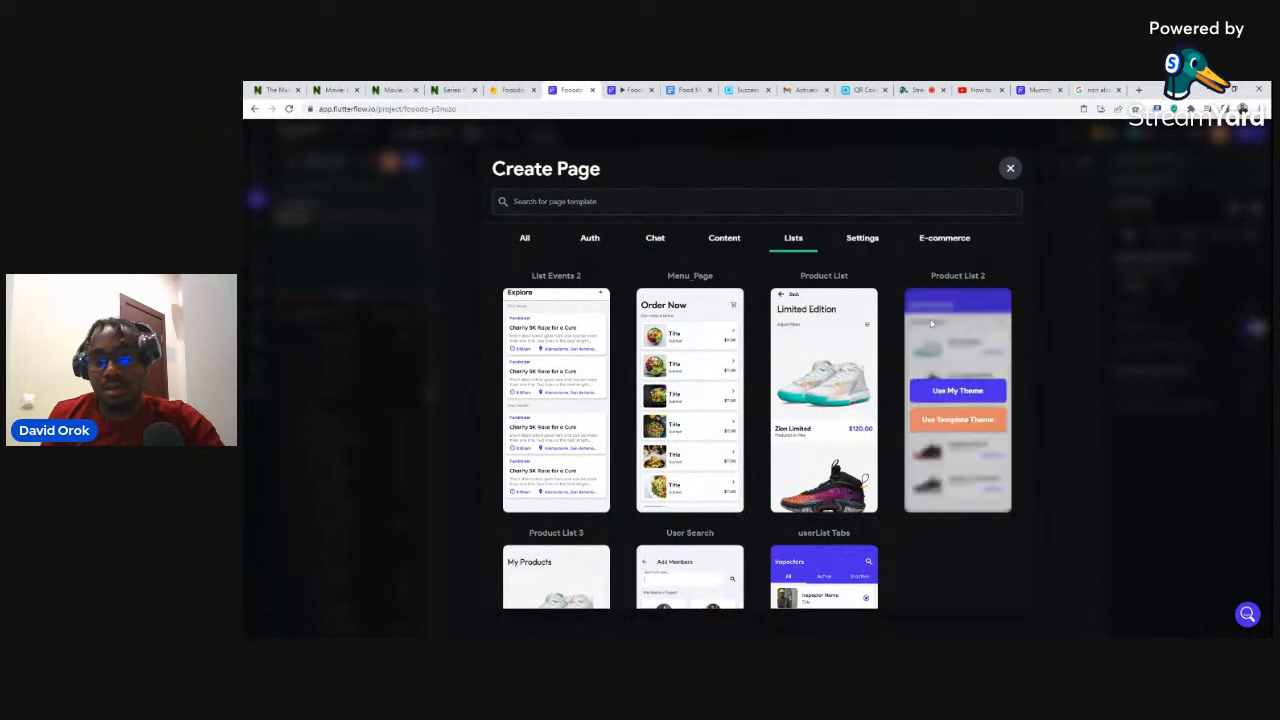
Create a page named "dishes" from the Product List 2 template, using the project's own theme.
click(959, 392)
click(756, 382)
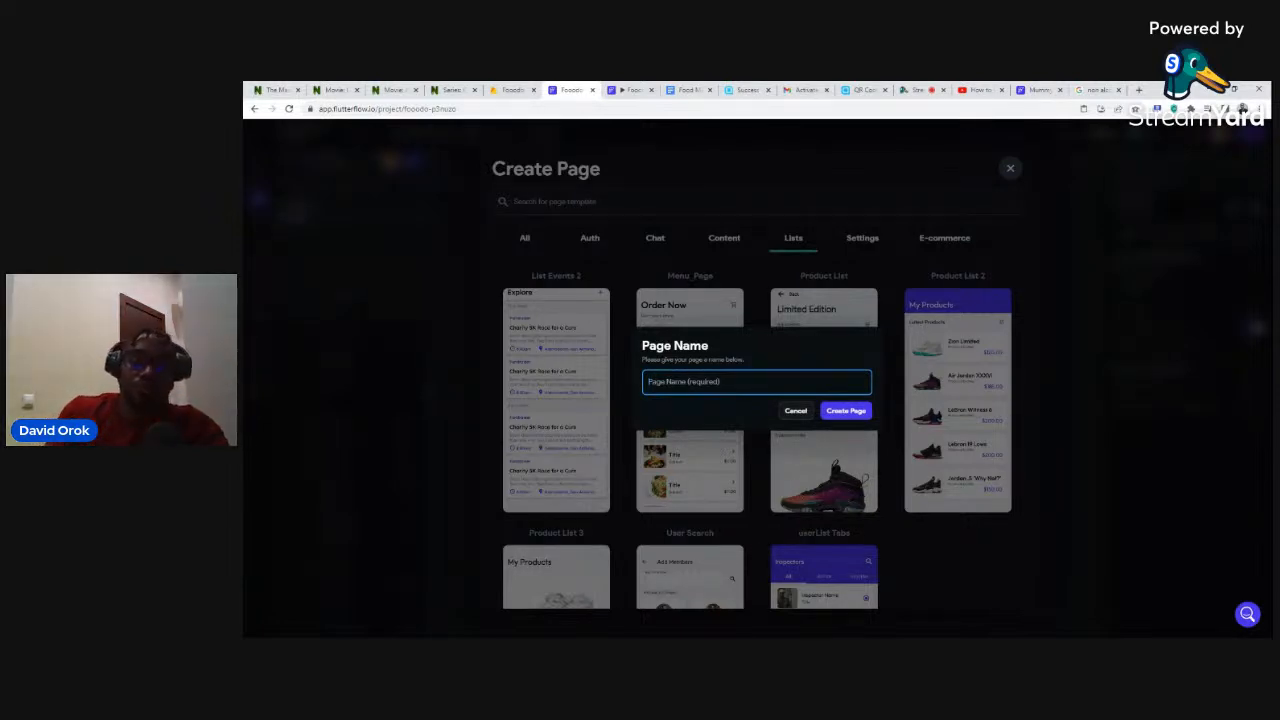
text(foo)
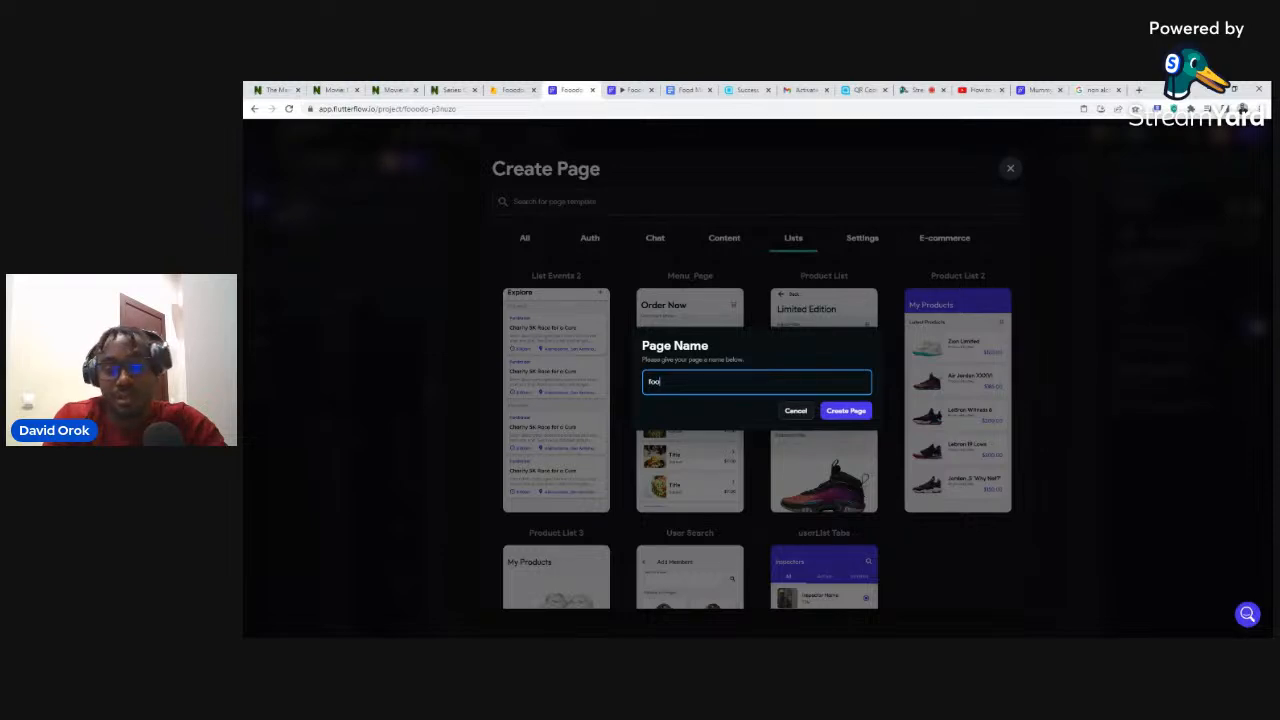
key(BackSpace)
key(BackSpace)
text(dishes)
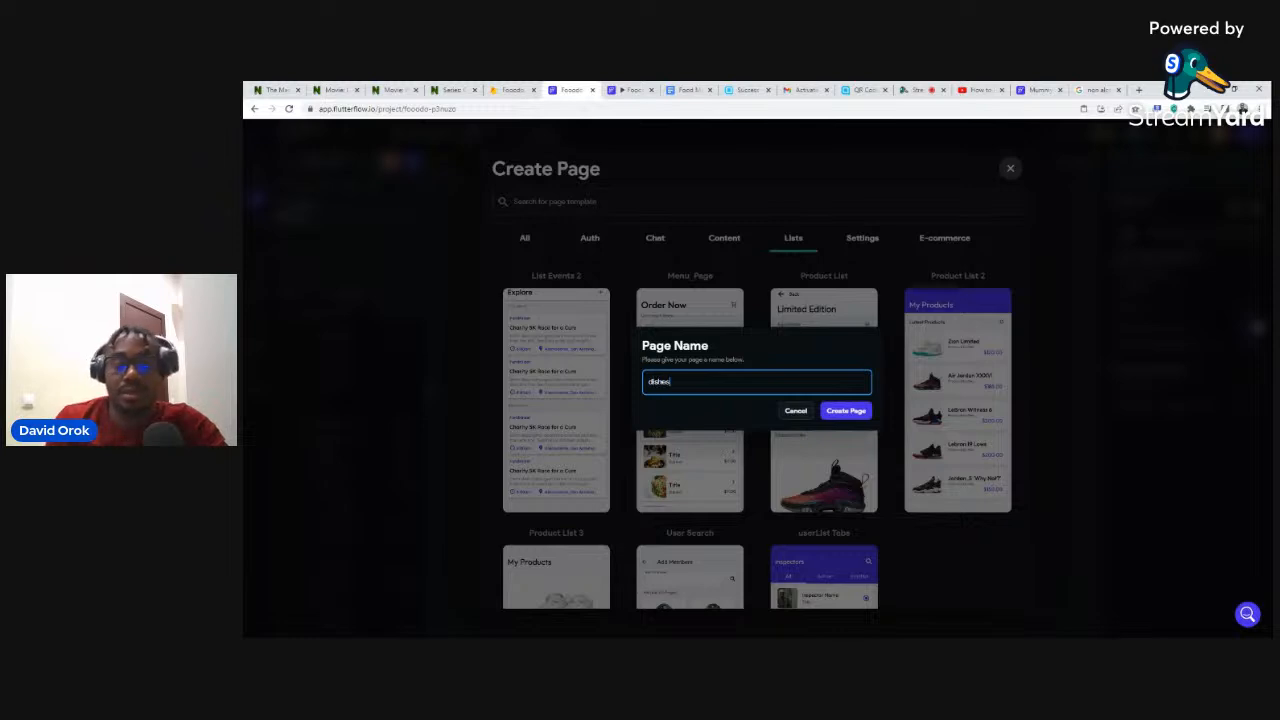
click(846, 411)
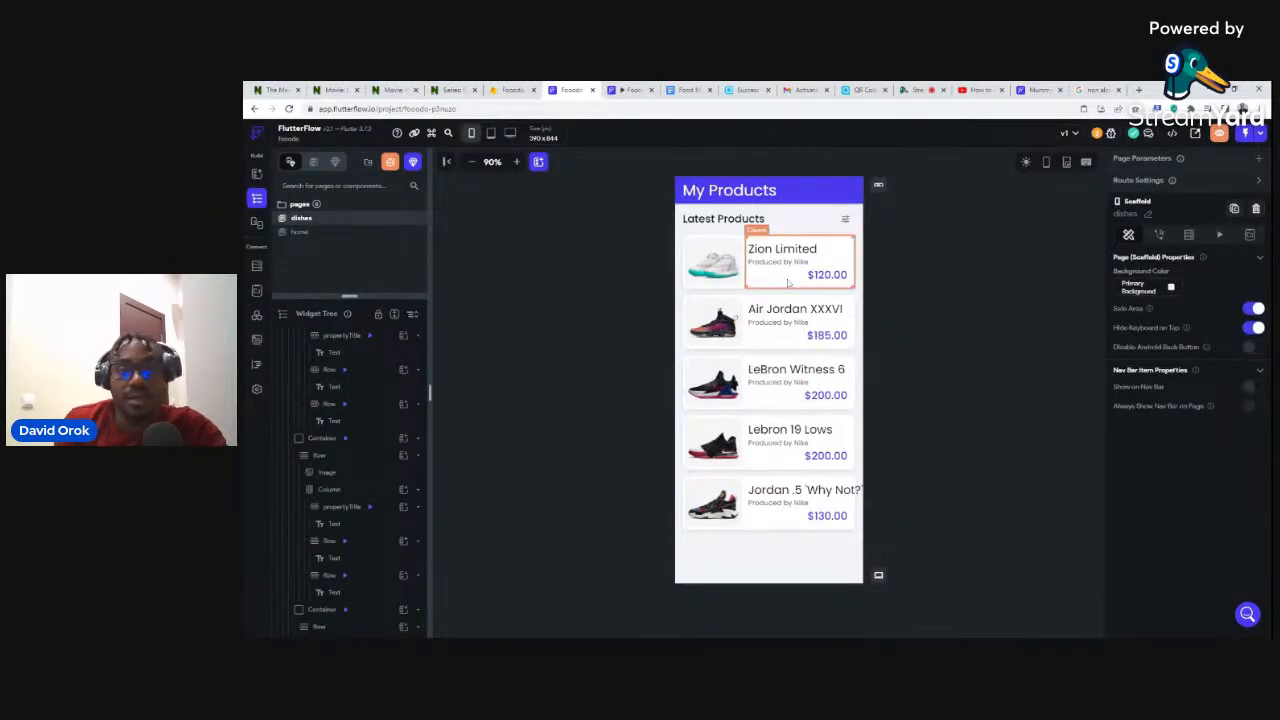
Change the app bar title of the dishes page to "Dishes".
click(727, 192)
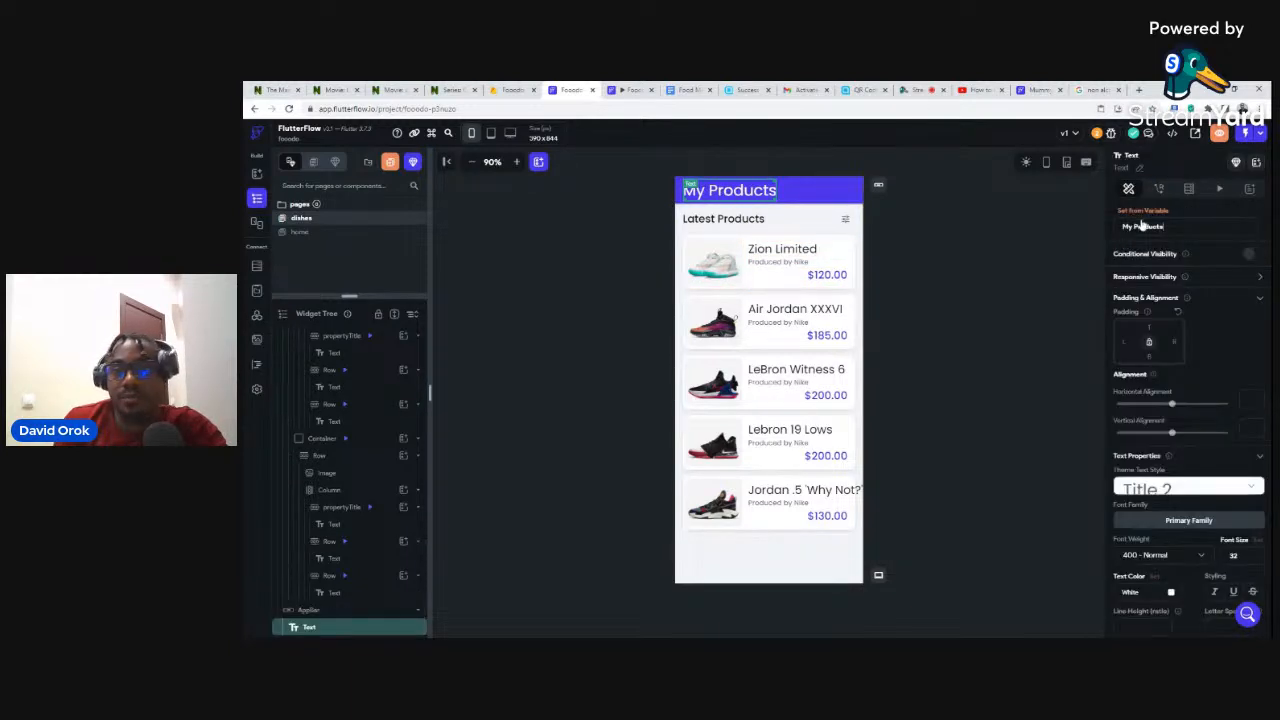
drag(1165, 227, 1146, 227)
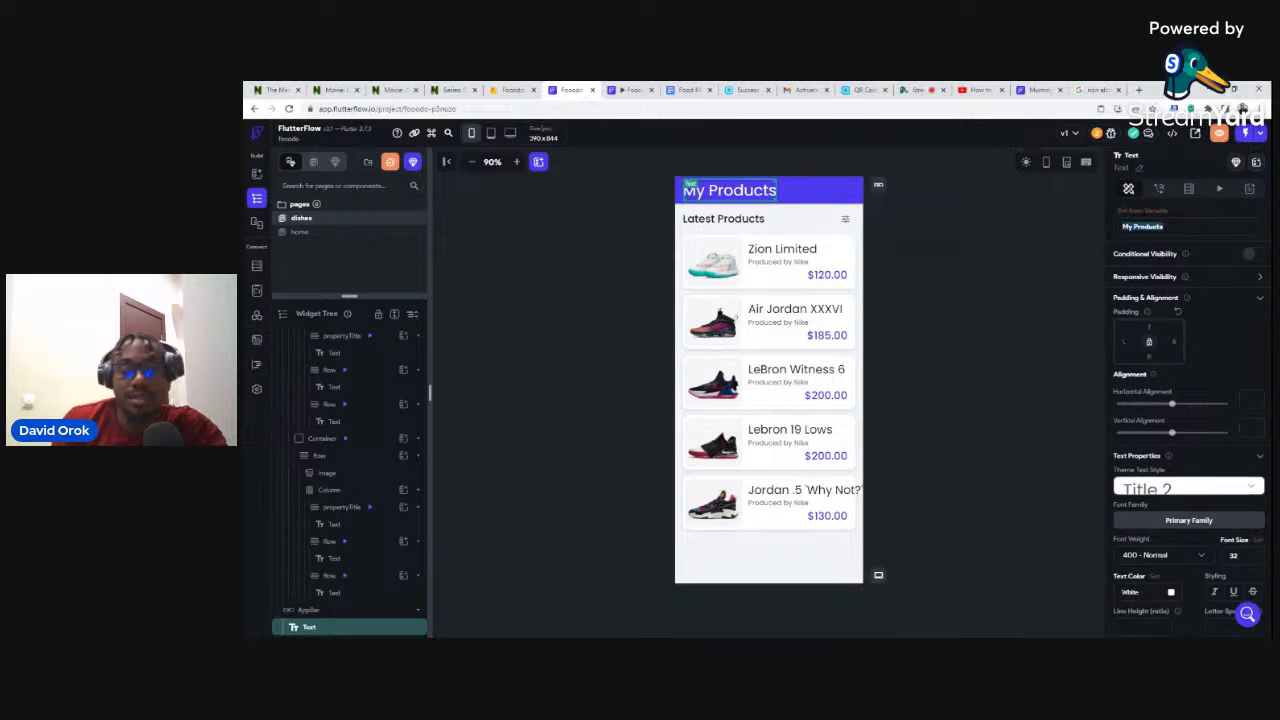
key(BackSpace)
text(Dishes)
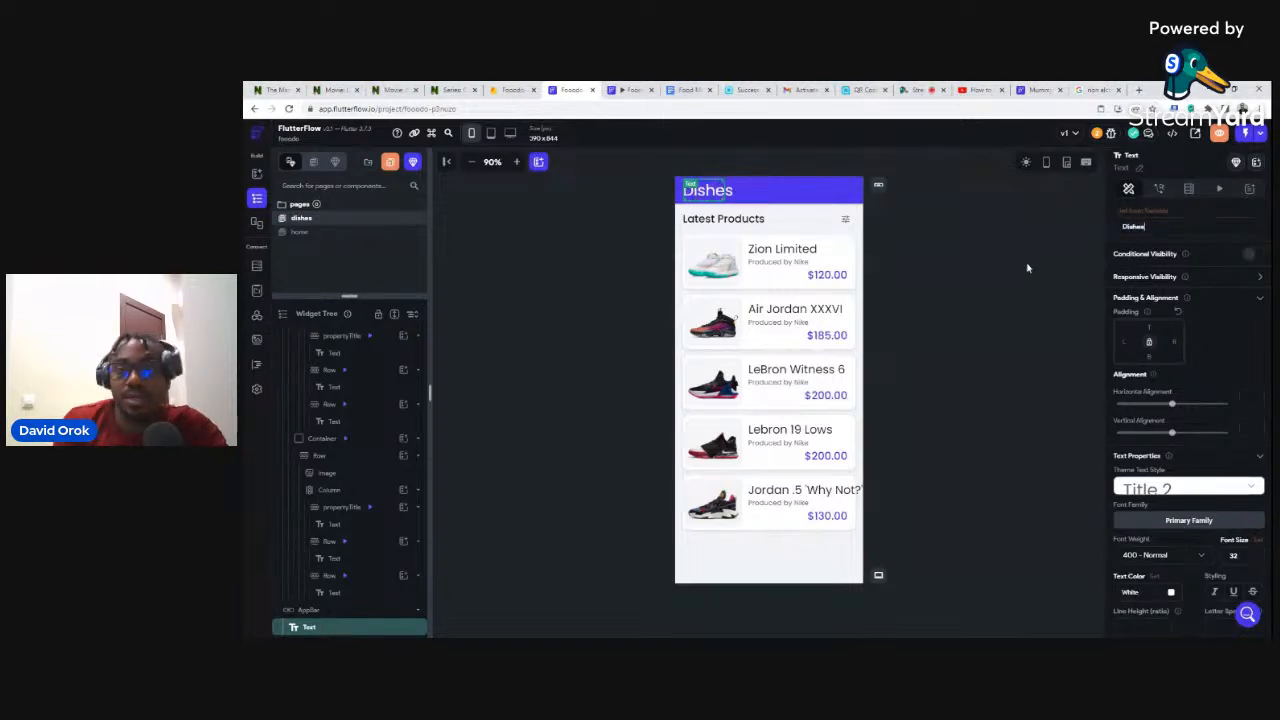
click(926, 240)
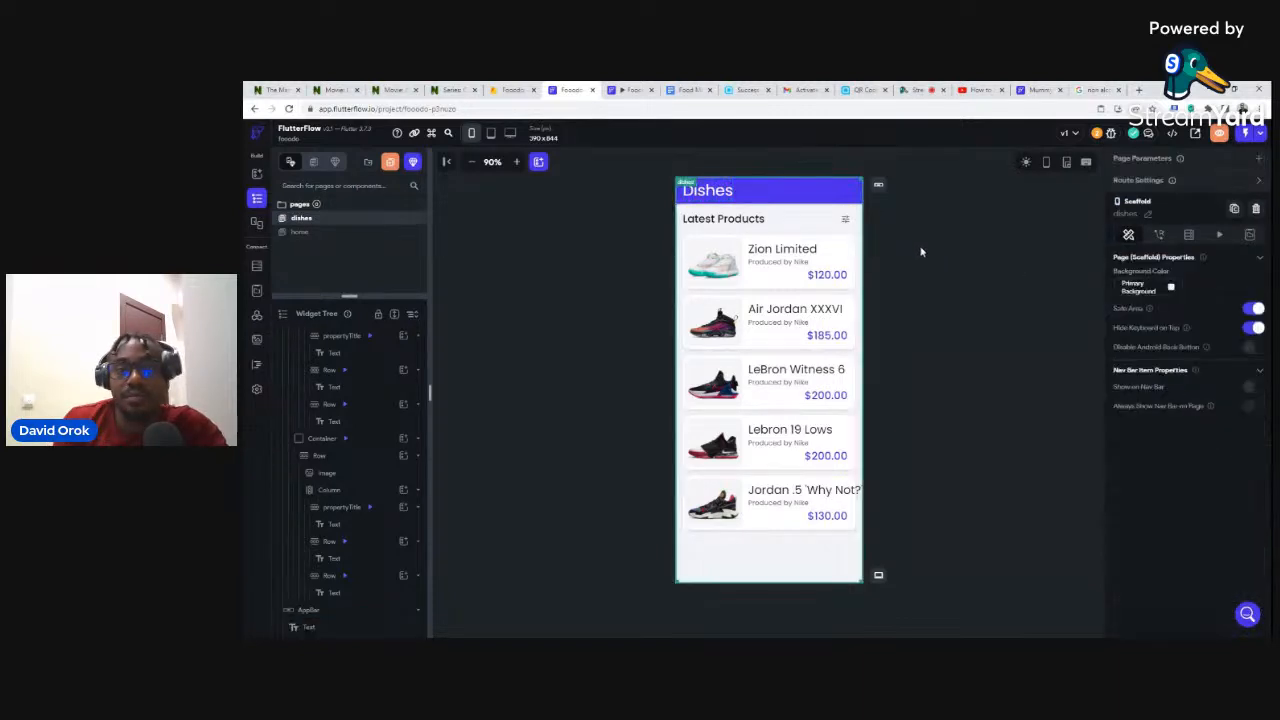
Change the "Latest Products" heading on the dishes page to "Latest dishes".
click(733, 220)
key(ctrl+a)
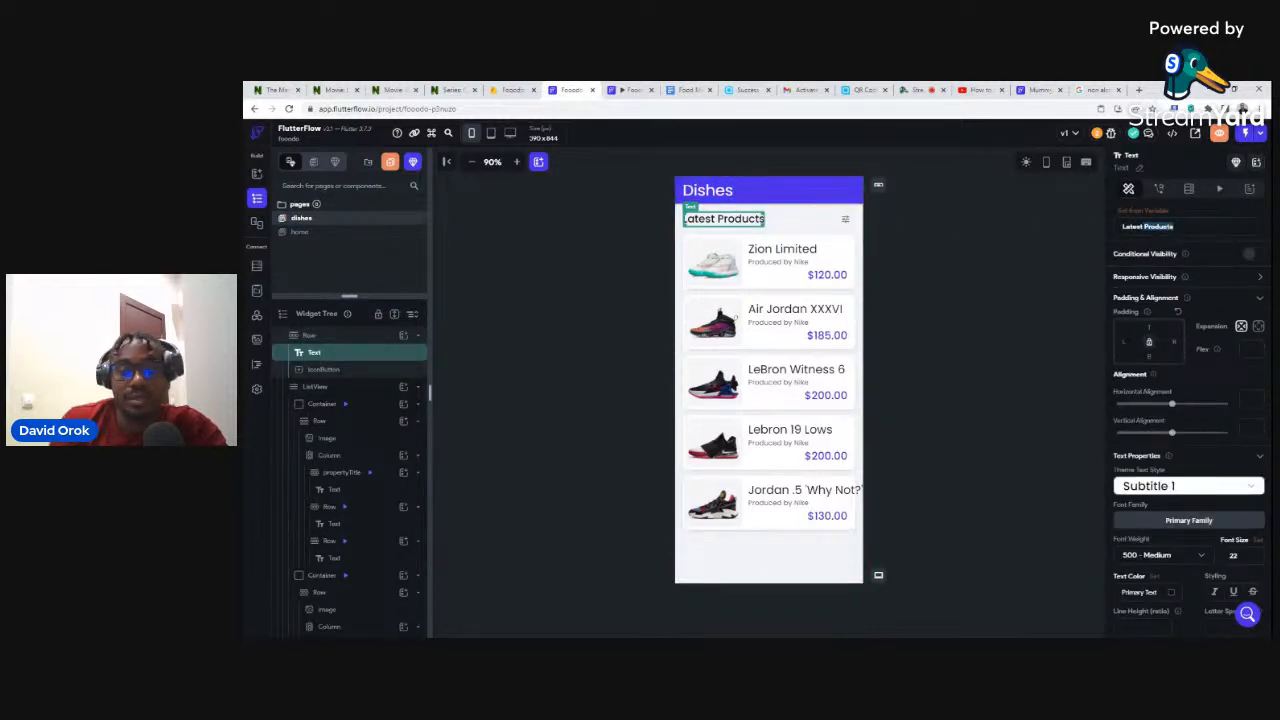
text(Latest dishes)
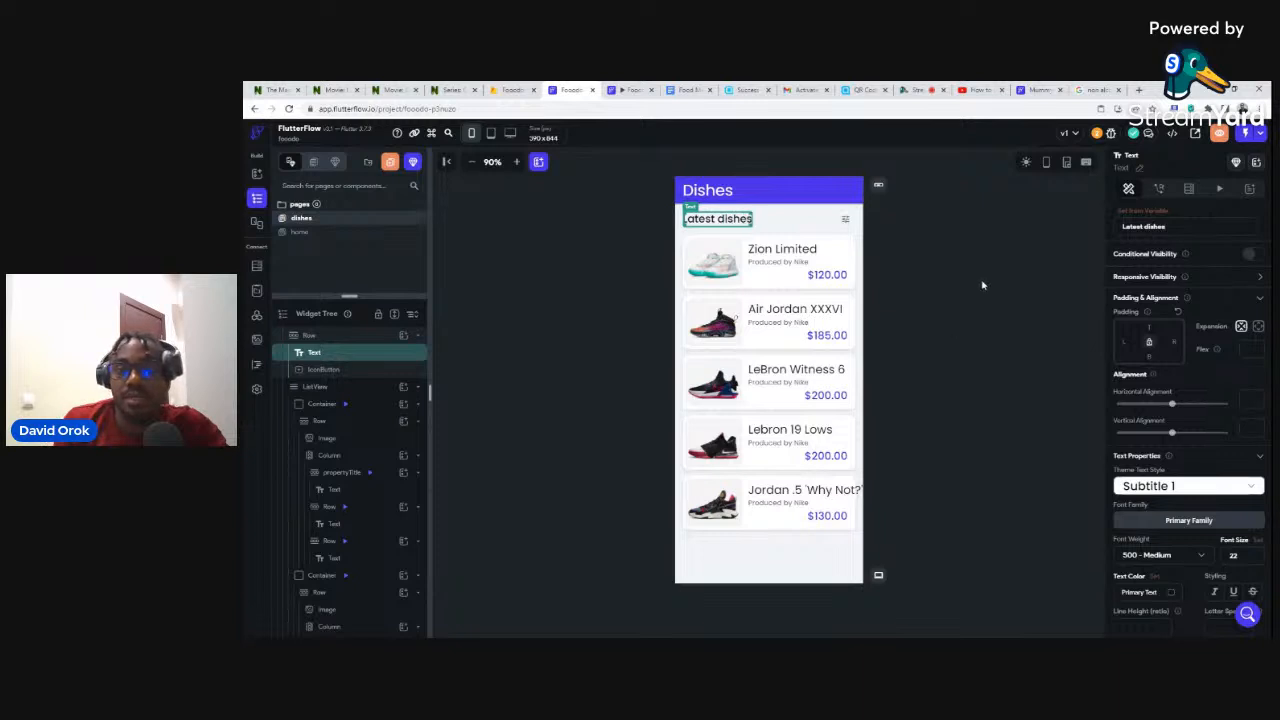
click(982, 285)
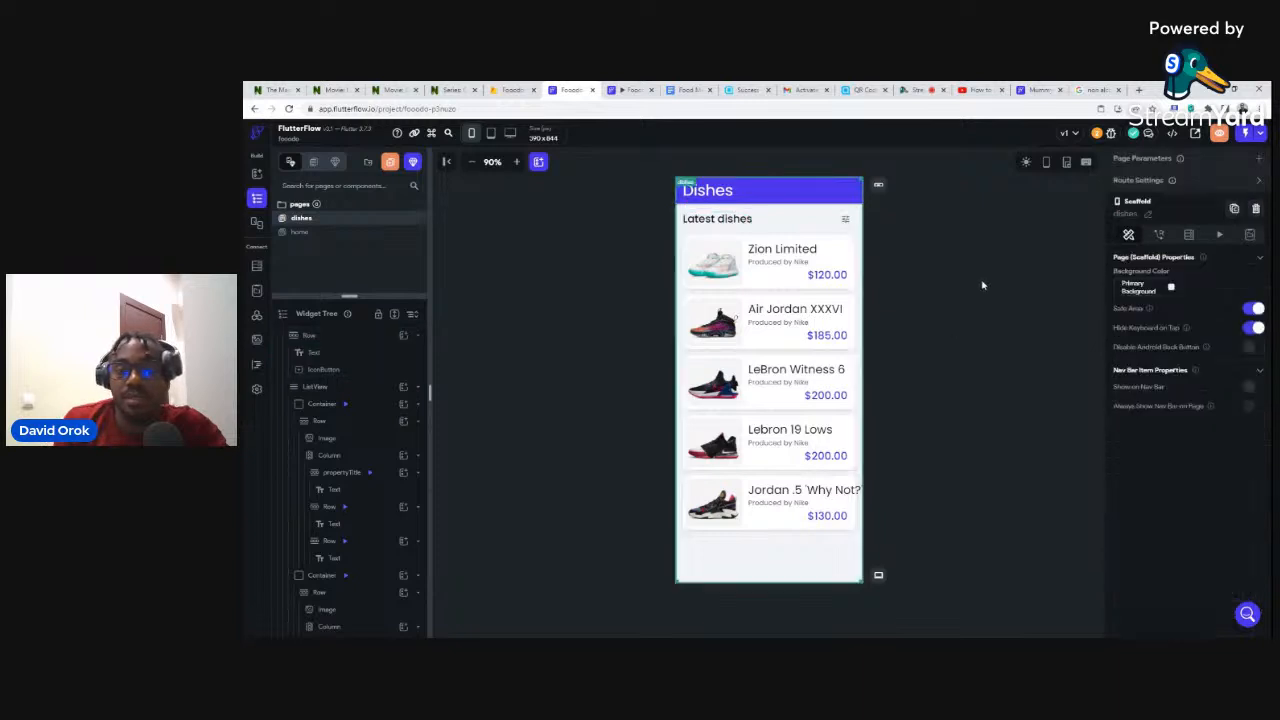
Delete the four extra product cards from the ListView, keeping only the first "Zion Limited" card.
click(687, 348)
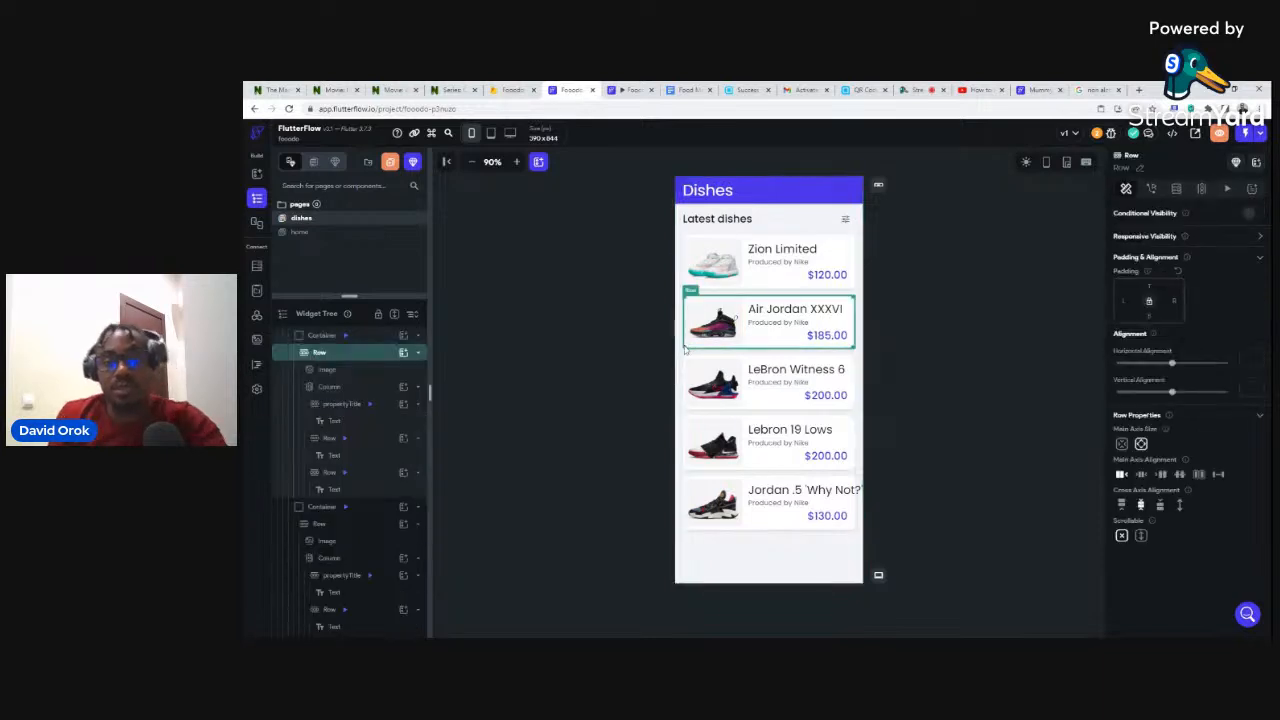
key(Delete)
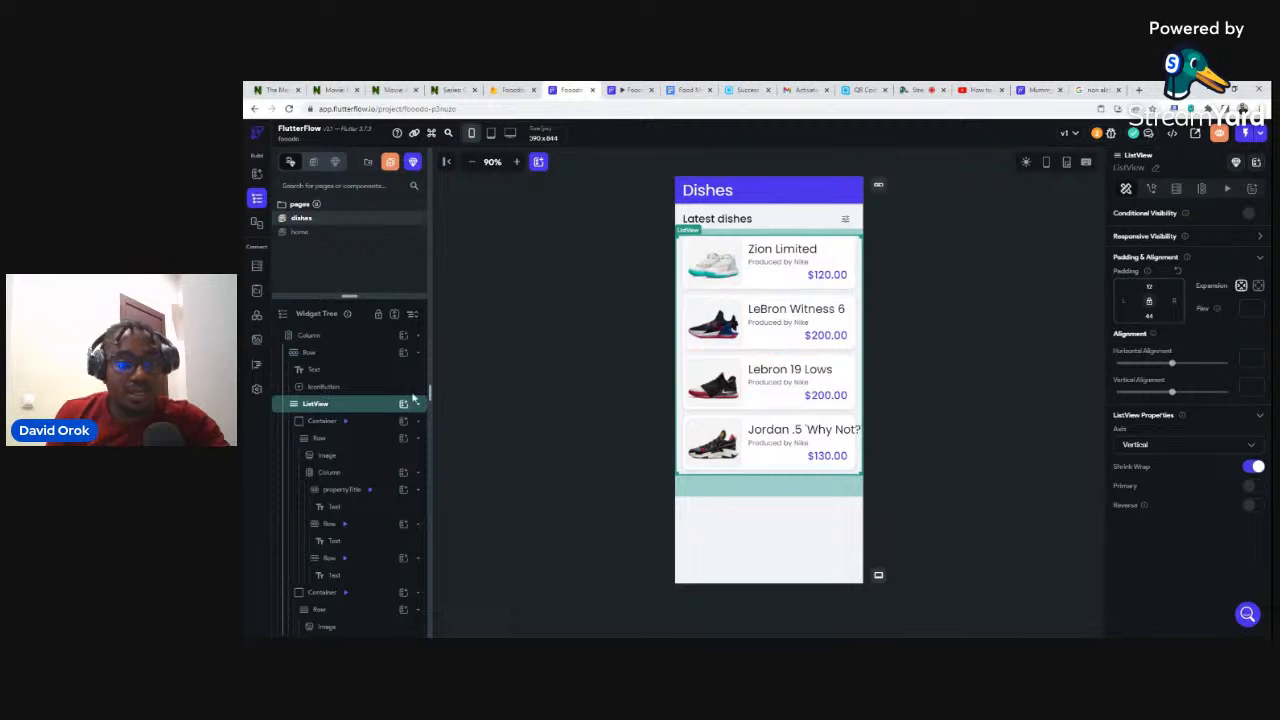
click(322, 593)
key(Delete)
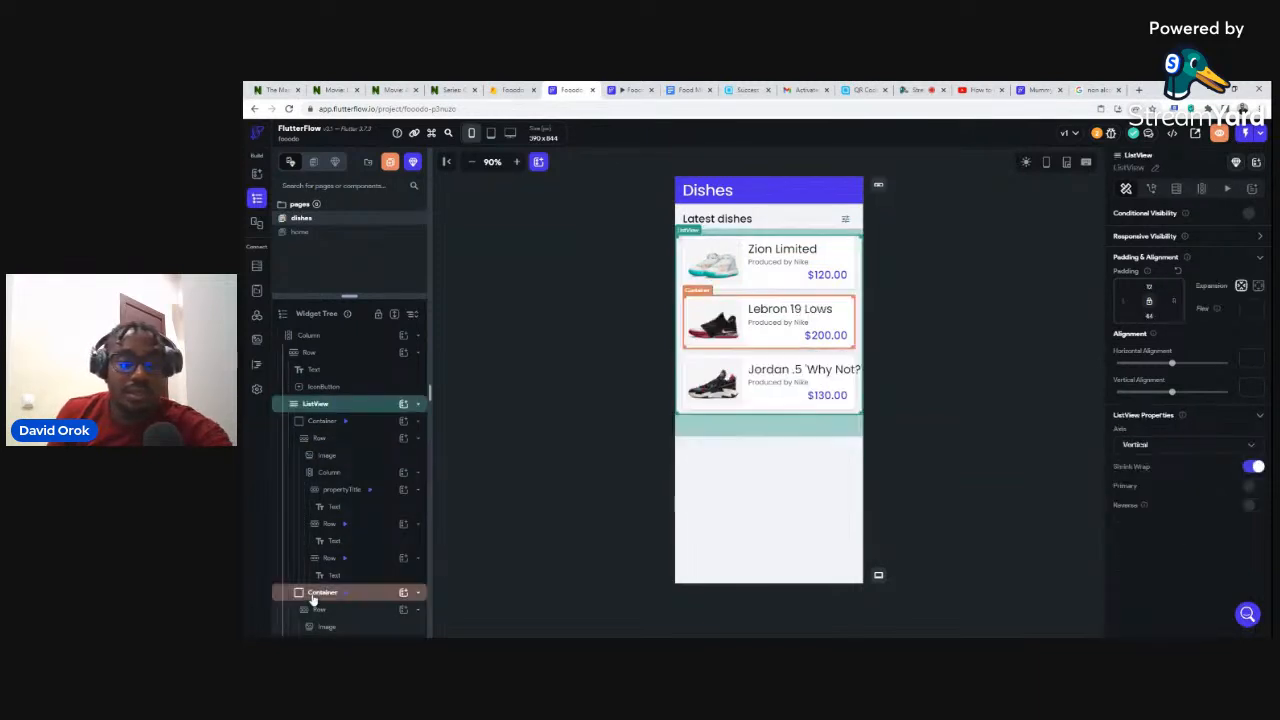
click(312, 596)
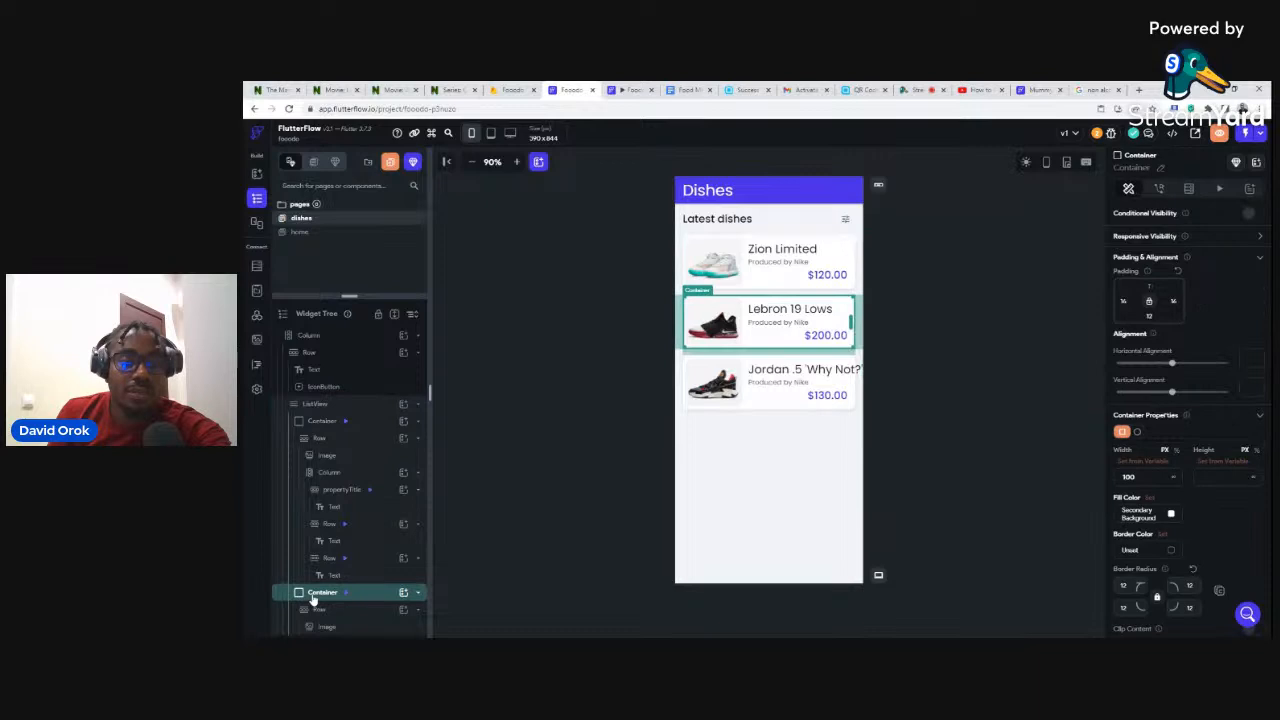
key(Delete)
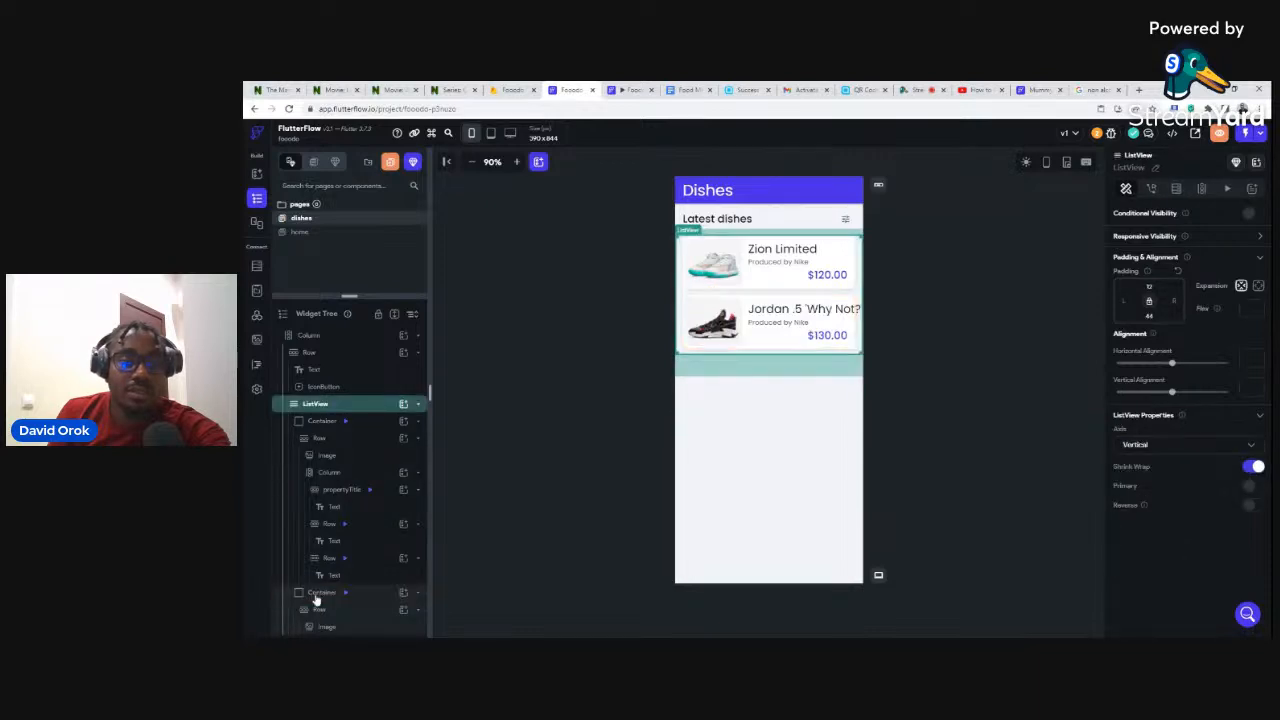
click(316, 596)
key(Delete)
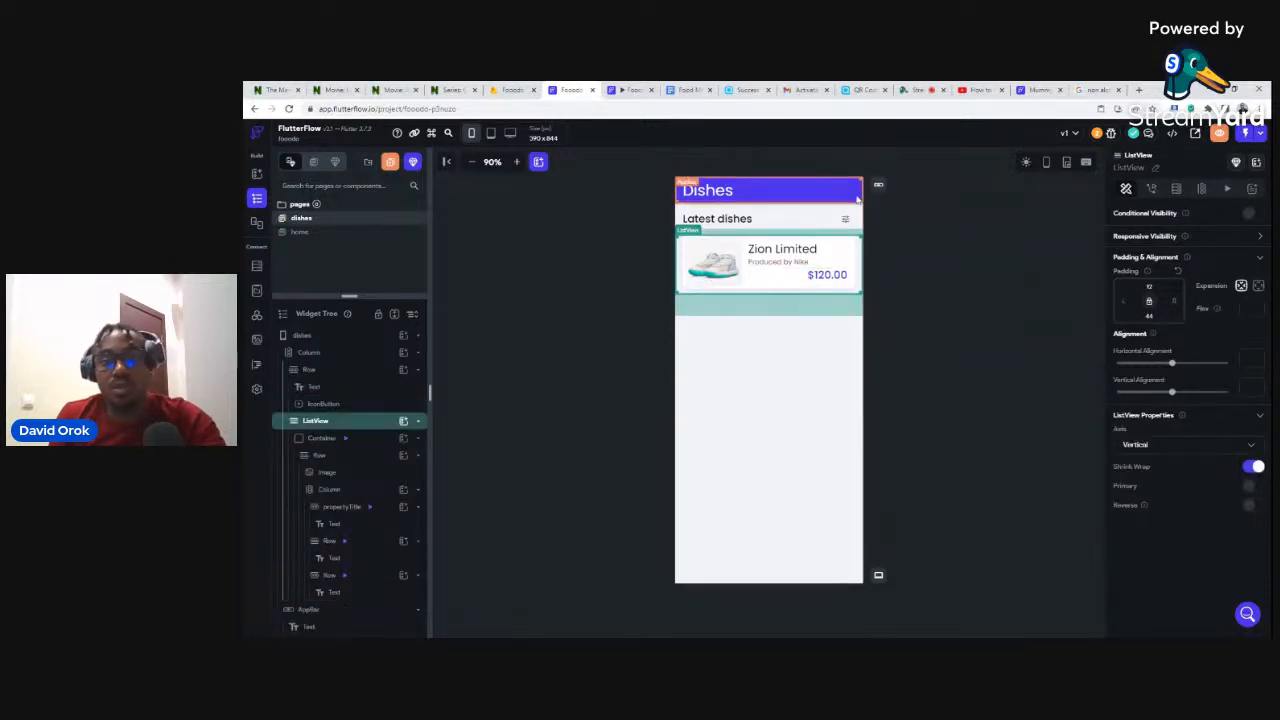
click(910, 333)
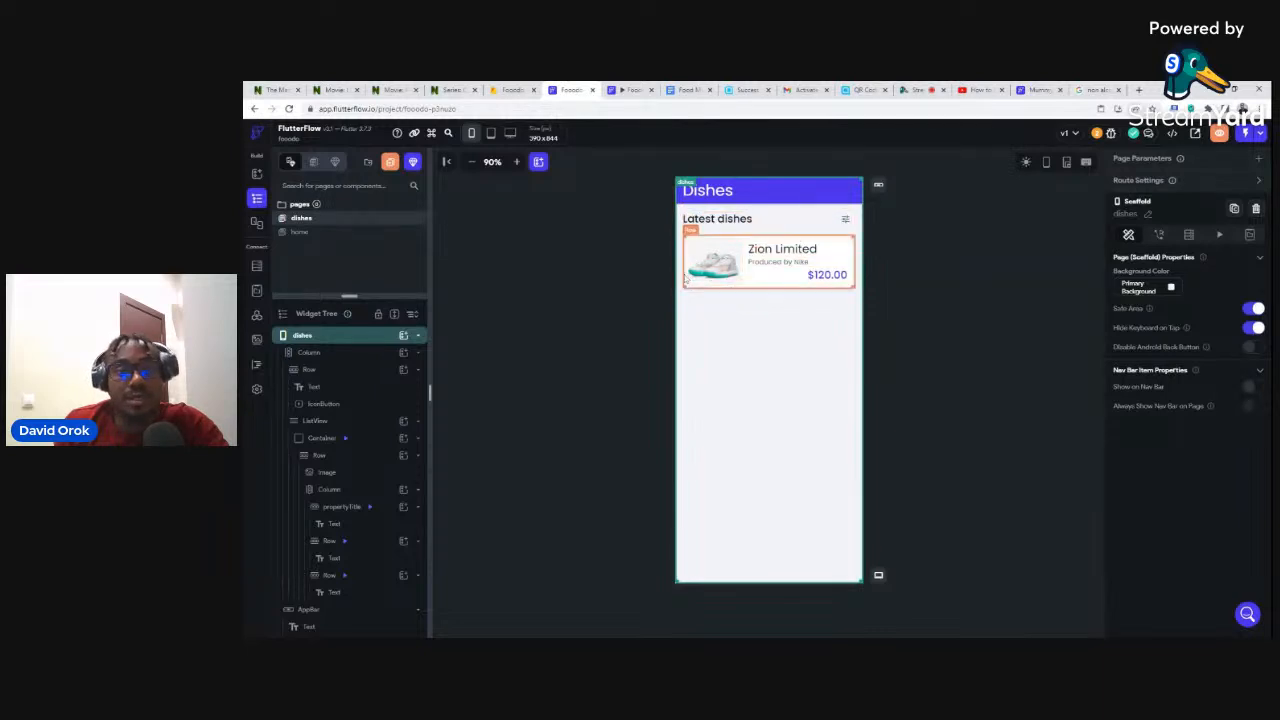
Replace the filter icon beside the "Latest dishes" heading with a shopping cart icon.
click(845, 218)
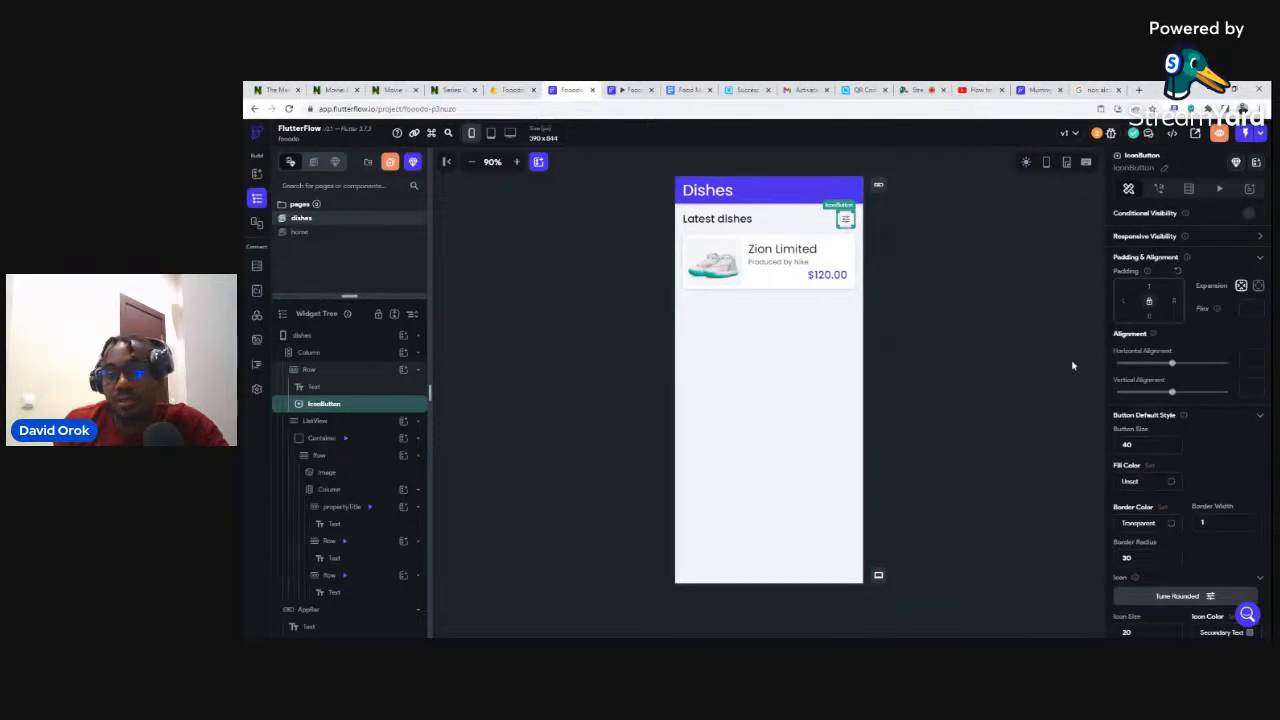
scroll(1205, 512, down, 2)
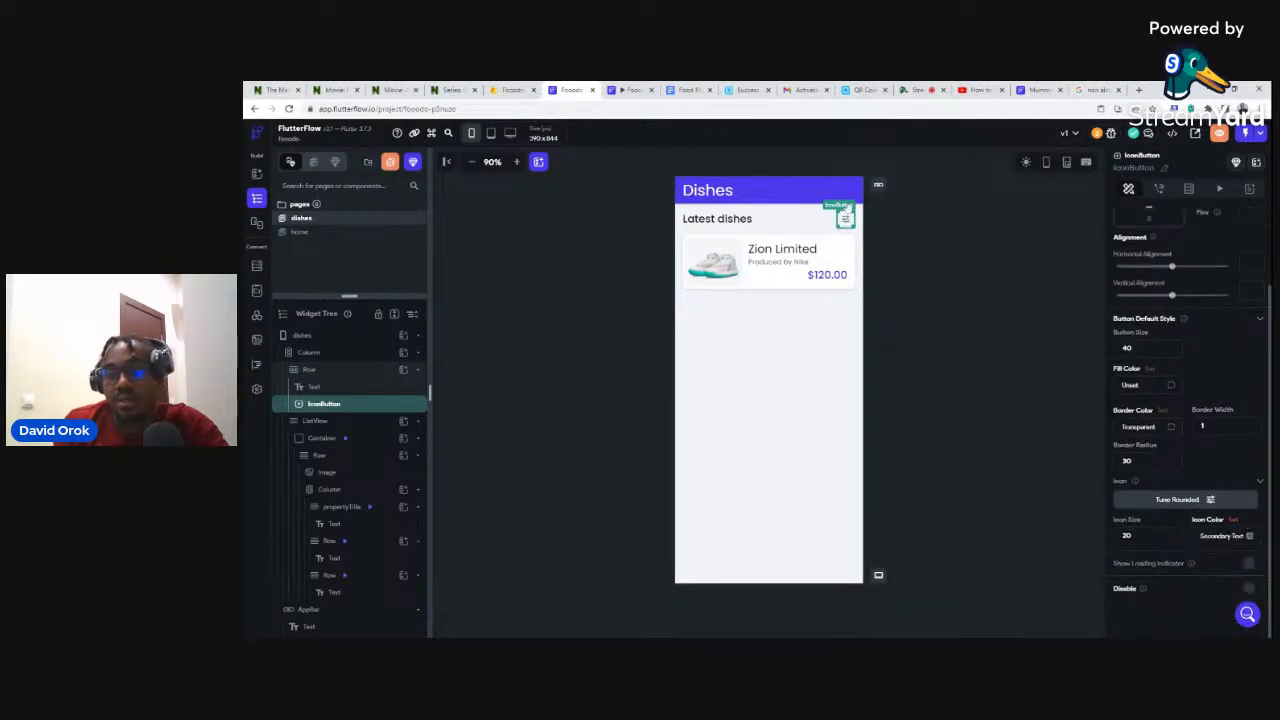
click(1203, 500)
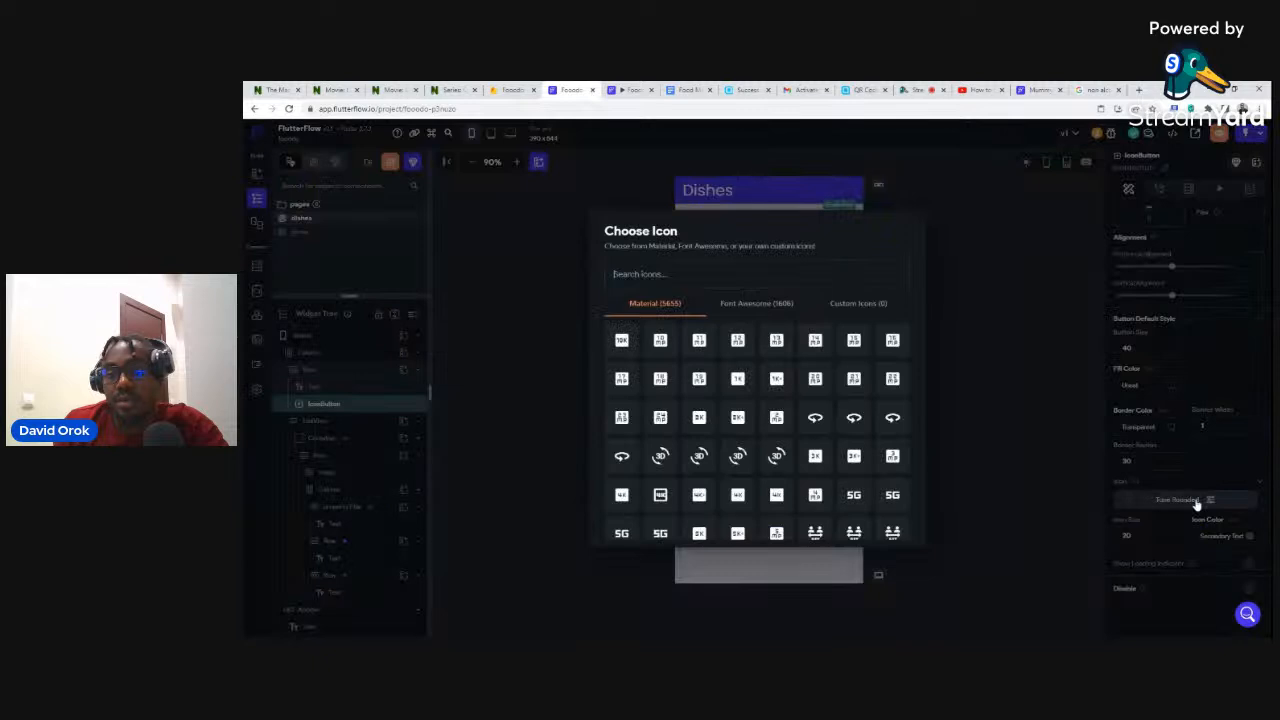
text(cart)
click(621, 343)
click(940, 260)
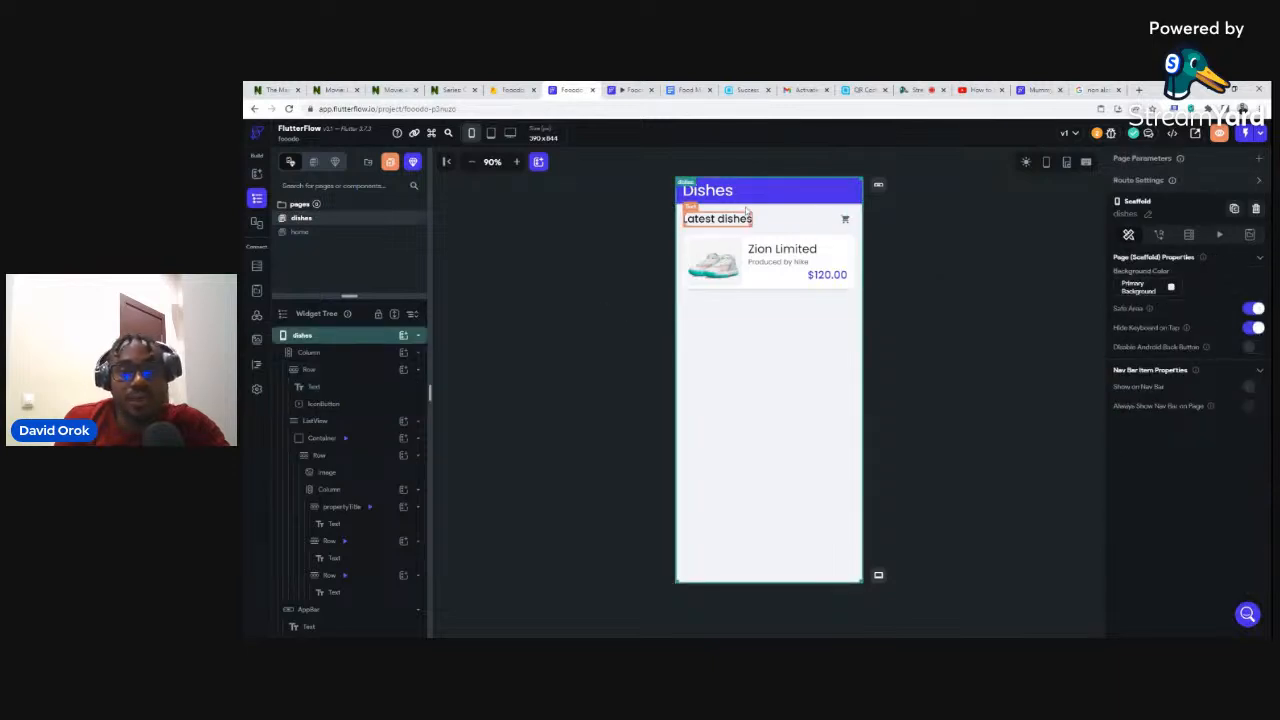
Switch to the published Mummy J Cuisine app, examine its home page and Continental dishes page, and return to FlutterFlow.
click(1040, 89)
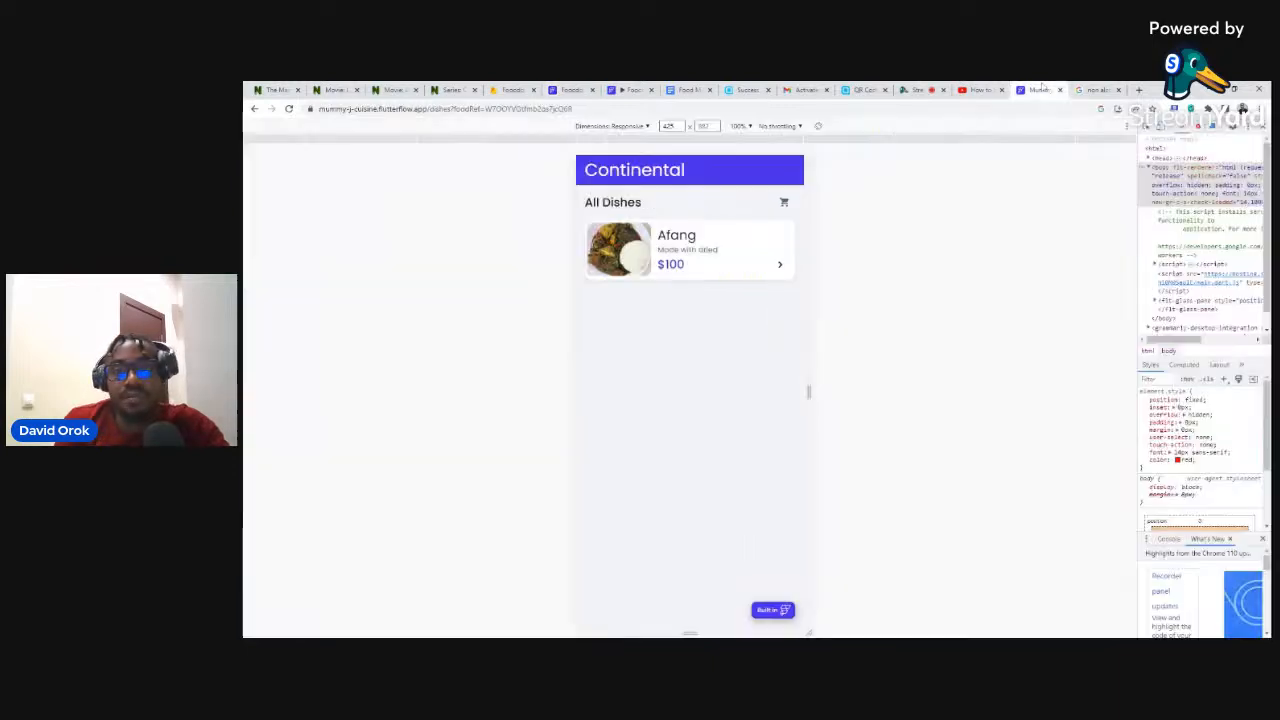
click(254, 108)
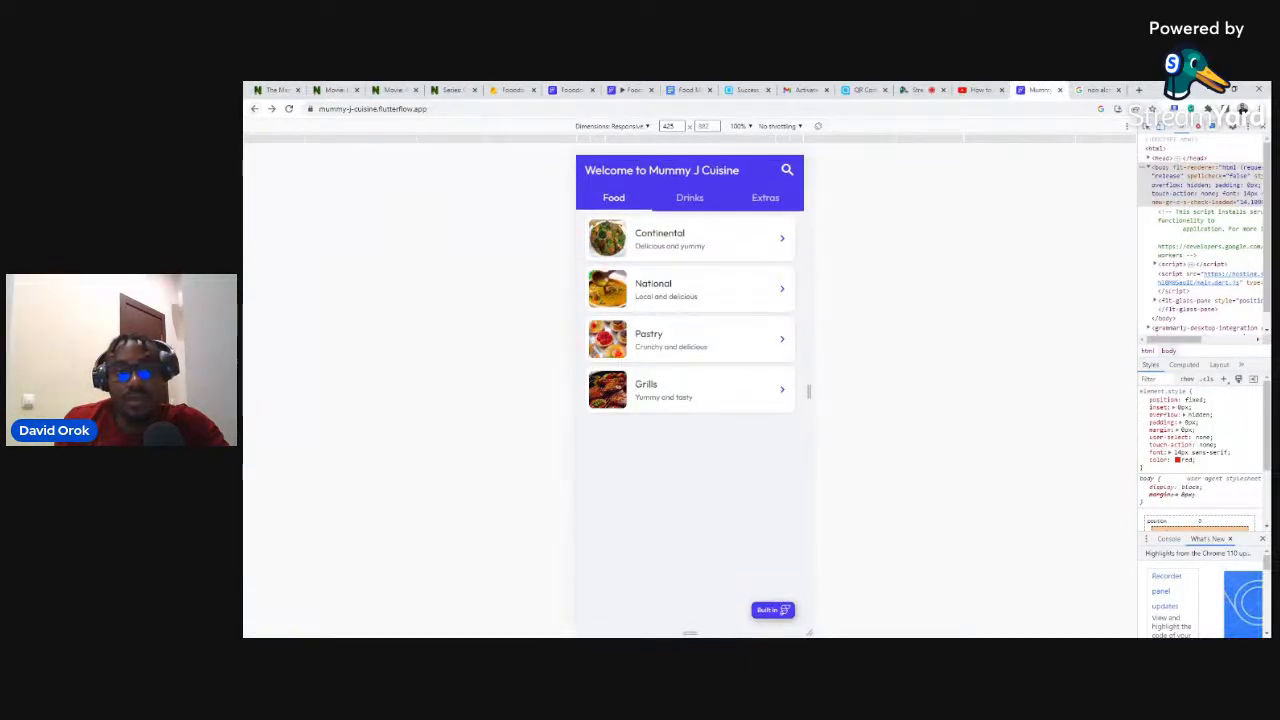
click(624, 236)
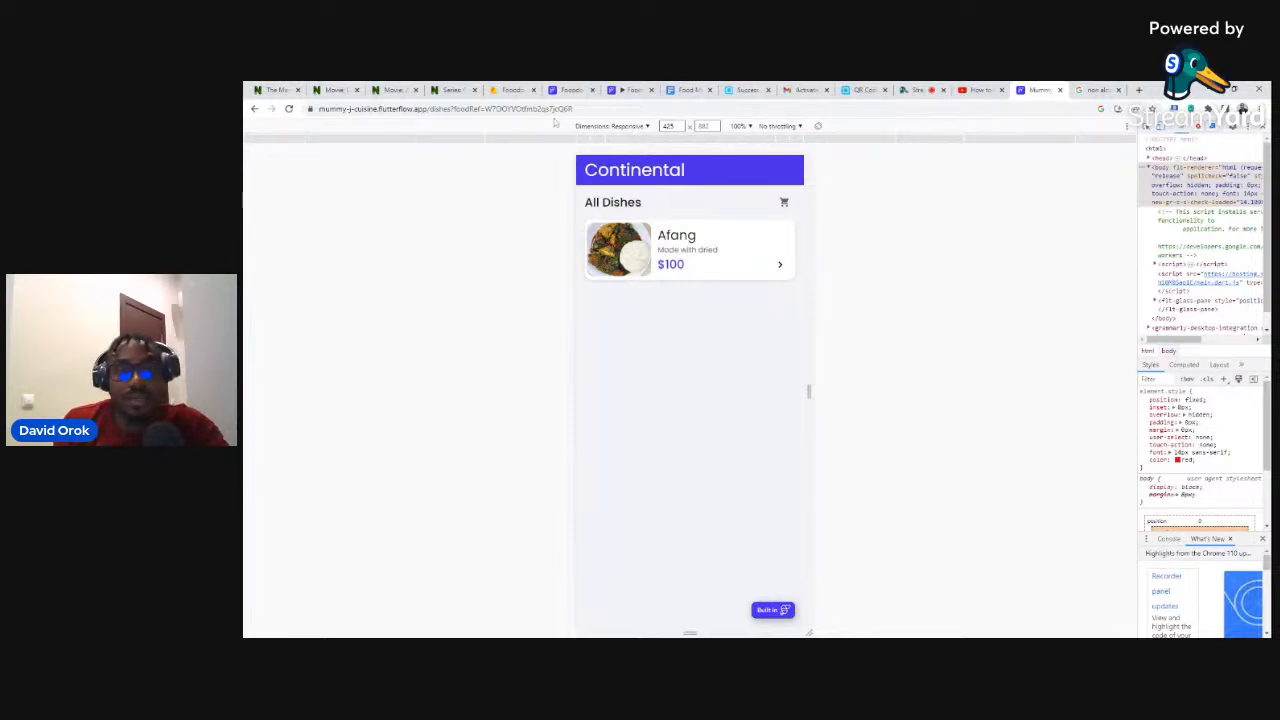
click(566, 90)
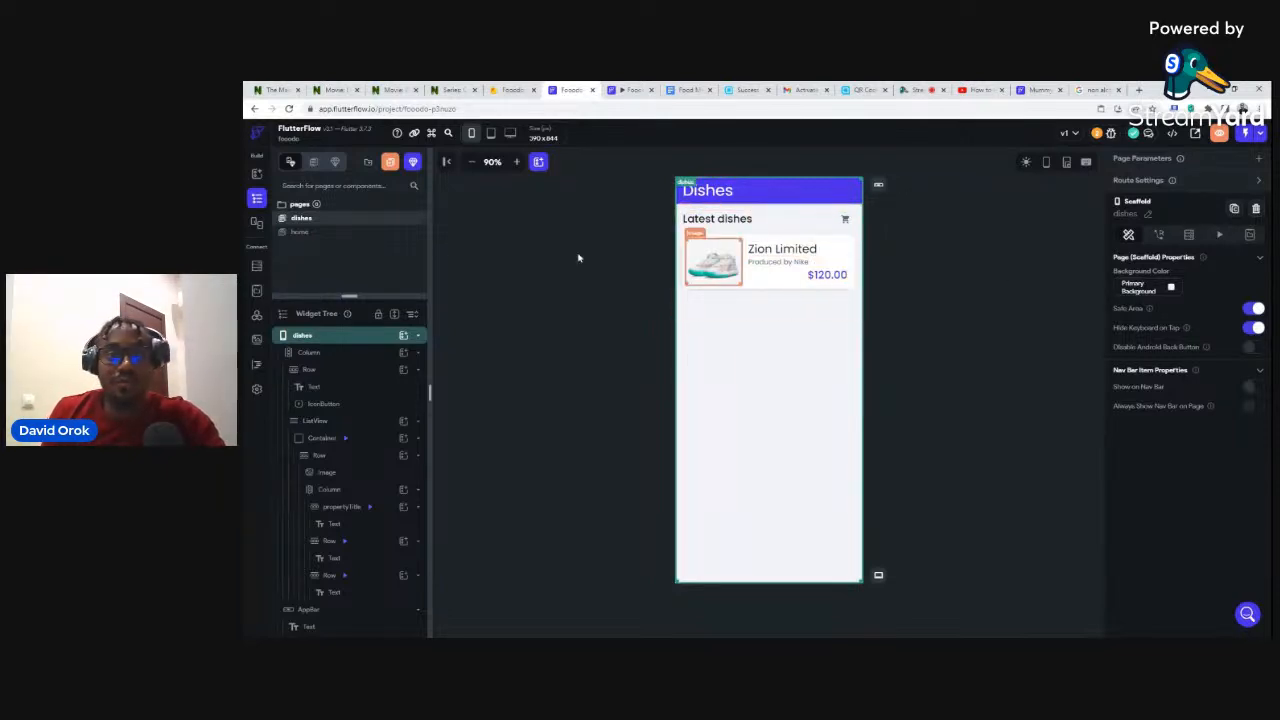
Make four duplicates of the dishes page, and enlarge the page list to show them all.
right_click(338, 222)
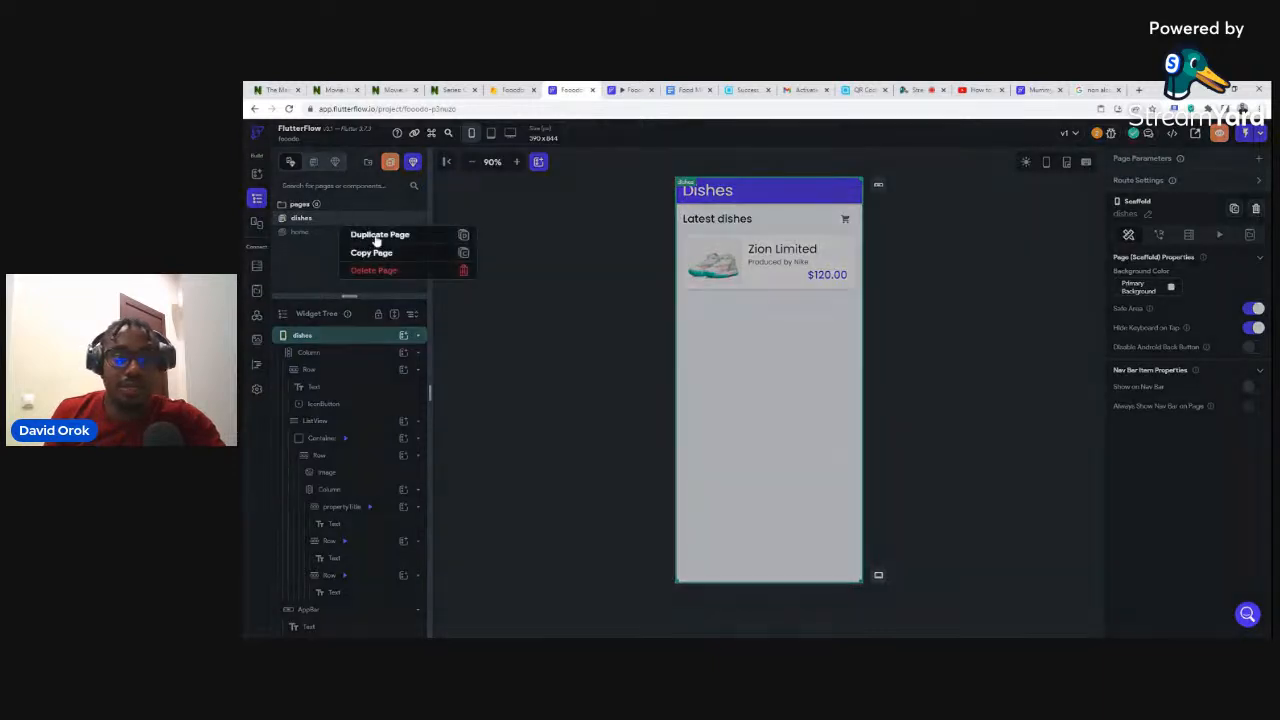
click(378, 236)
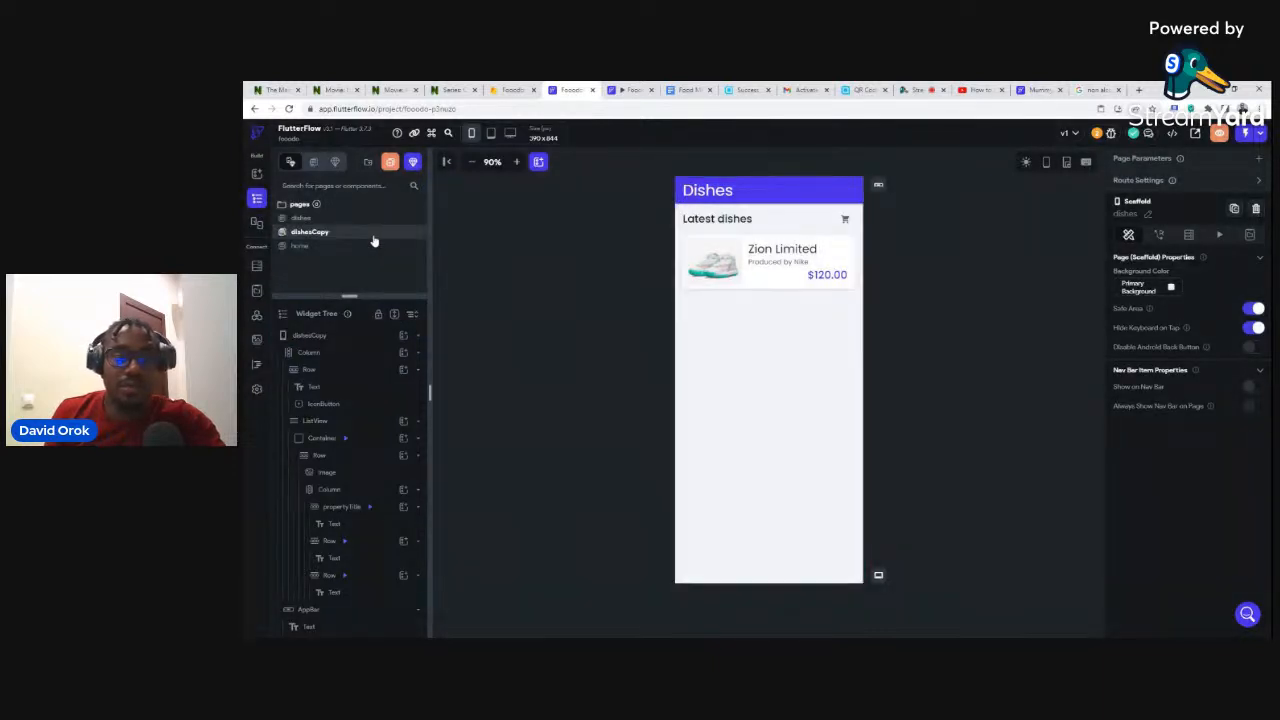
right_click(373, 240)
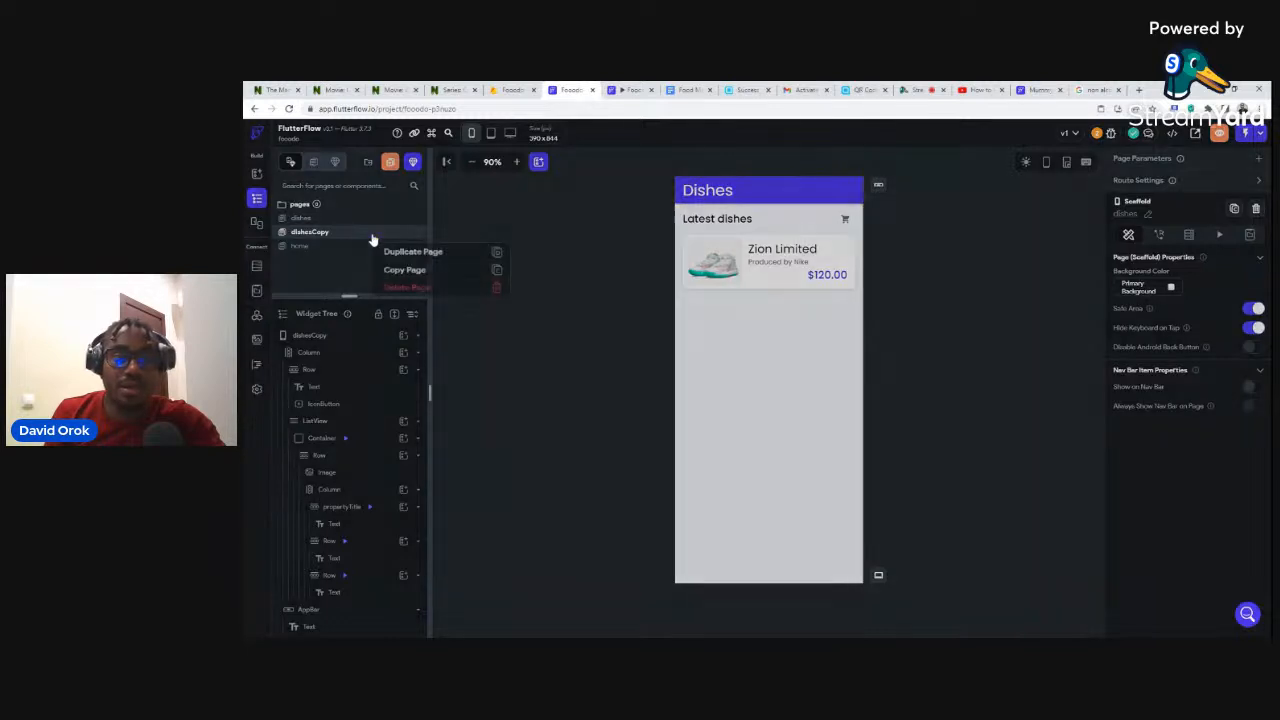
click(393, 255)
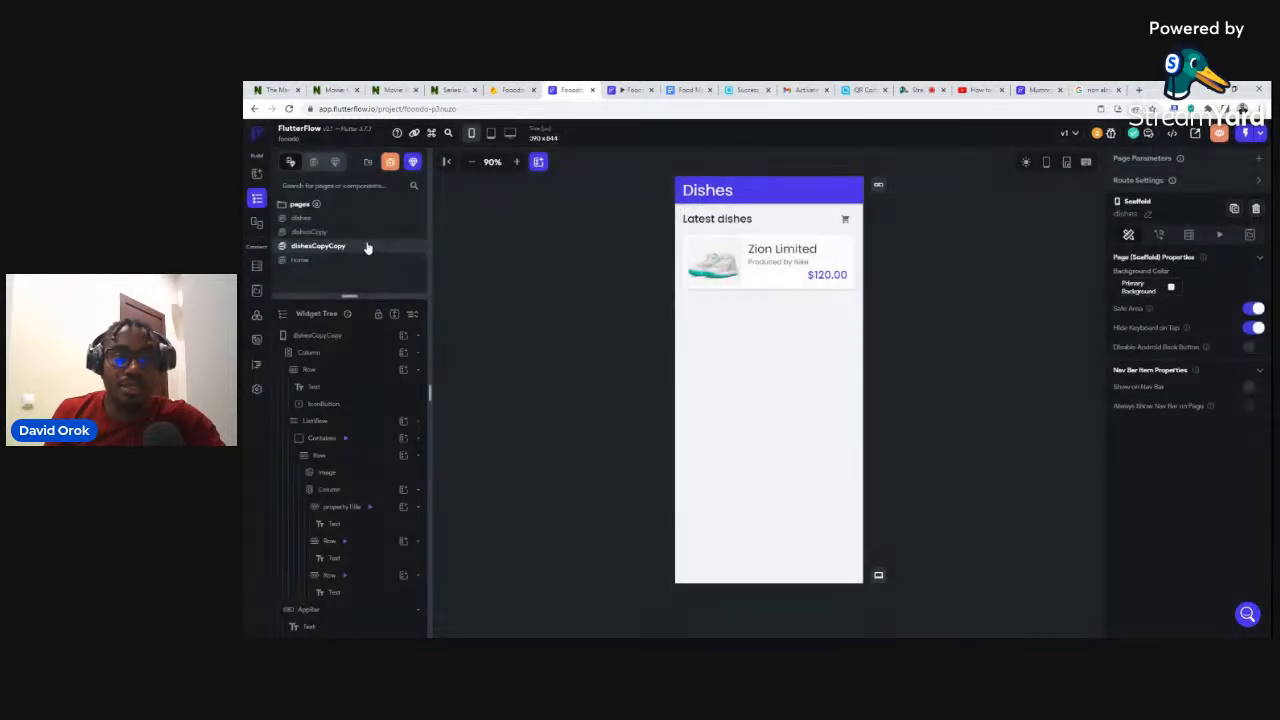
right_click(366, 246)
click(393, 262)
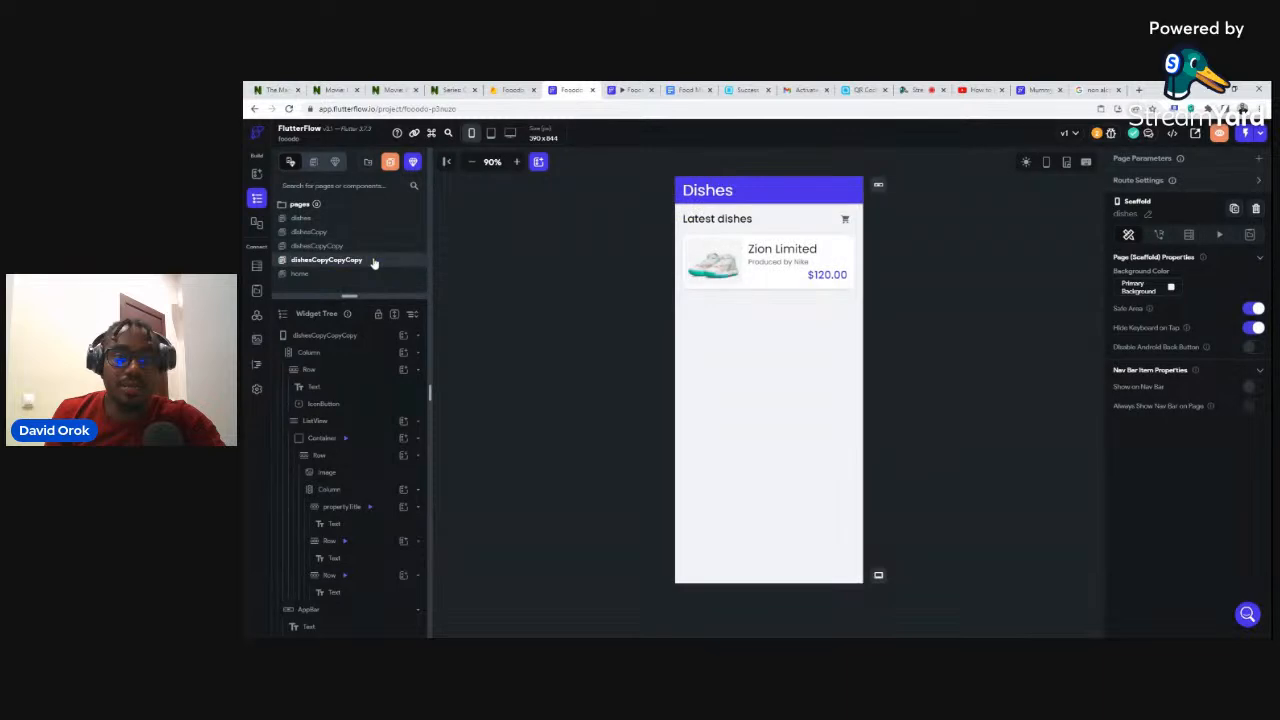
right_click(382, 264)
click(398, 279)
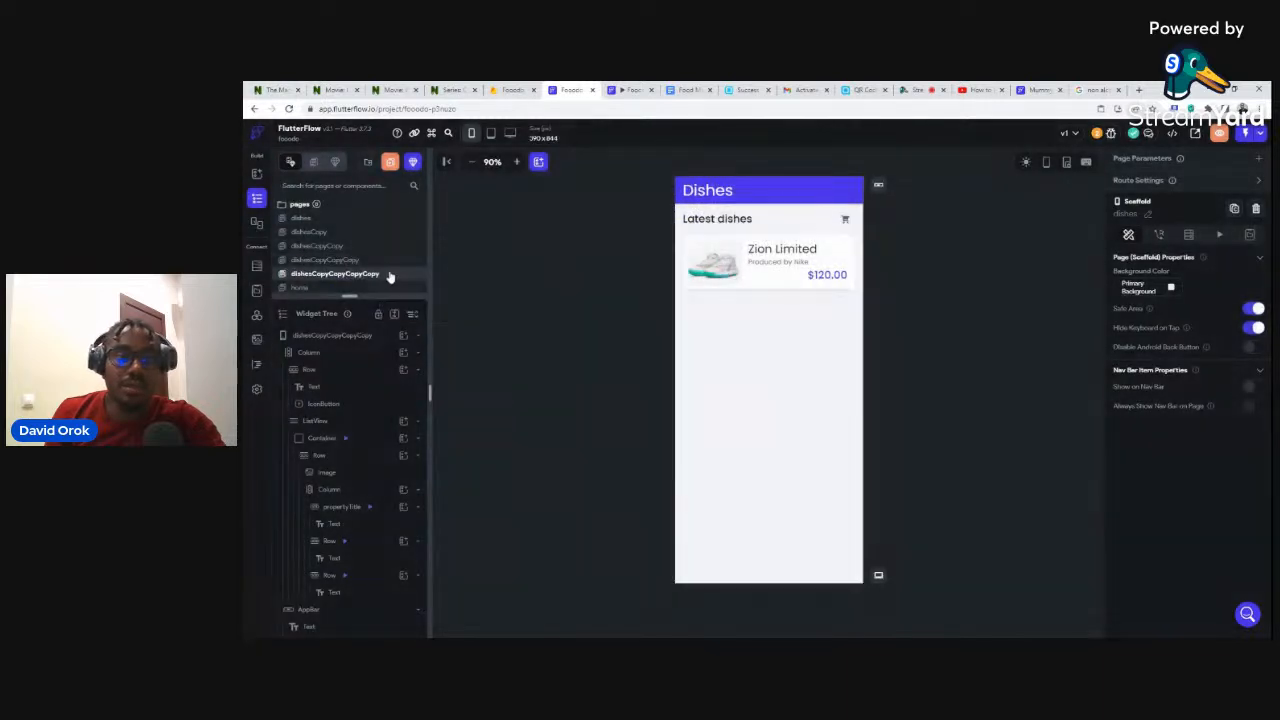
drag(349, 296, 349, 325)
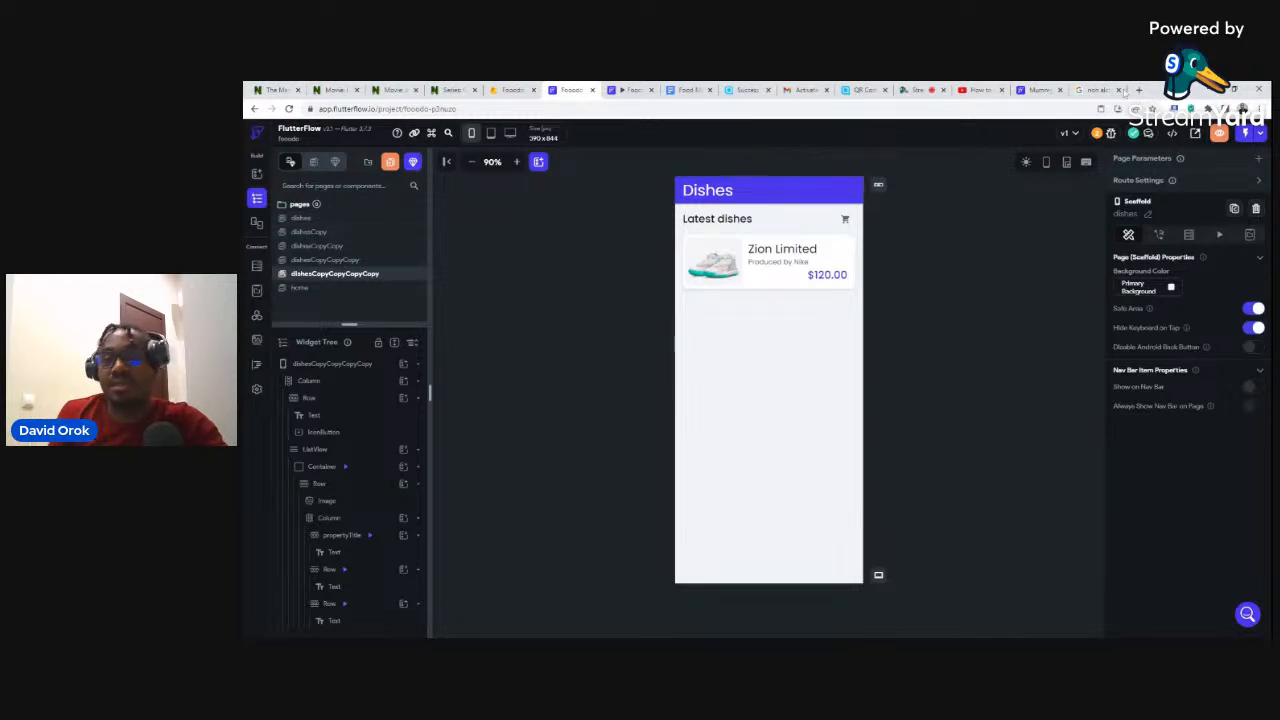
Examine the Afang dish details page in the published Mummy J Cuisine app, and return to the FlutterFlow project.
click(1040, 90)
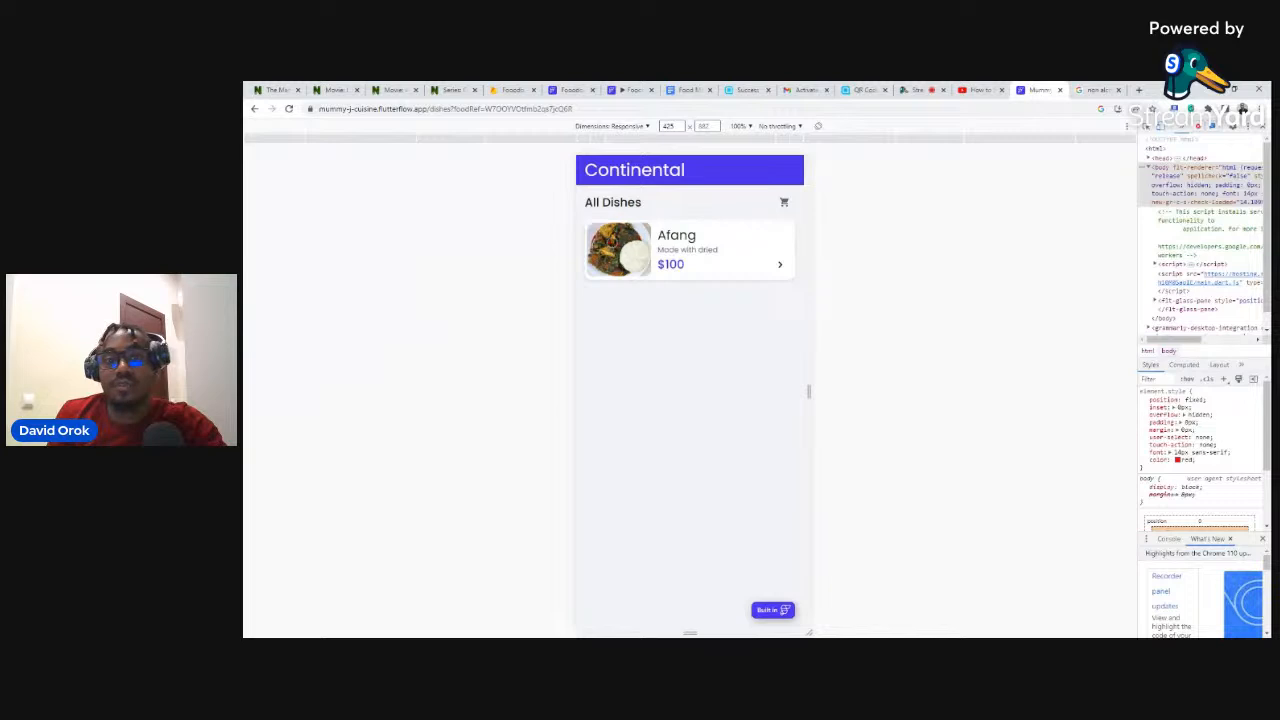
click(619, 245)
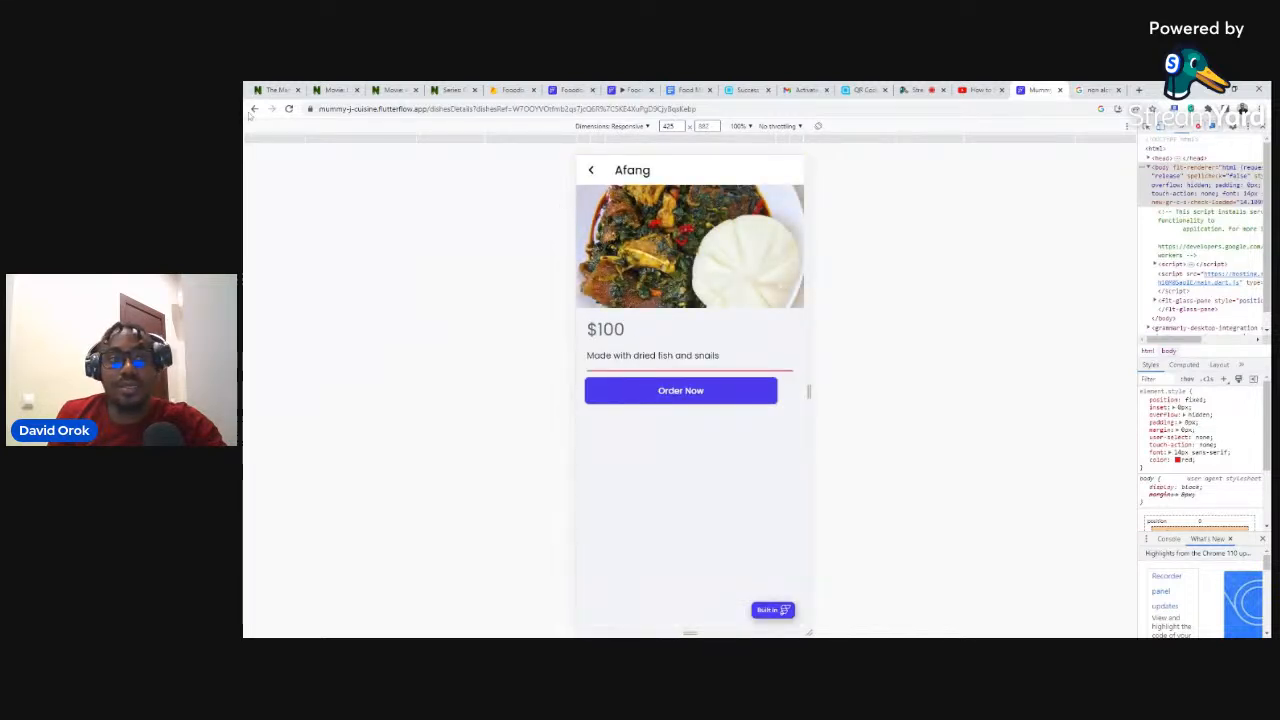
click(570, 90)
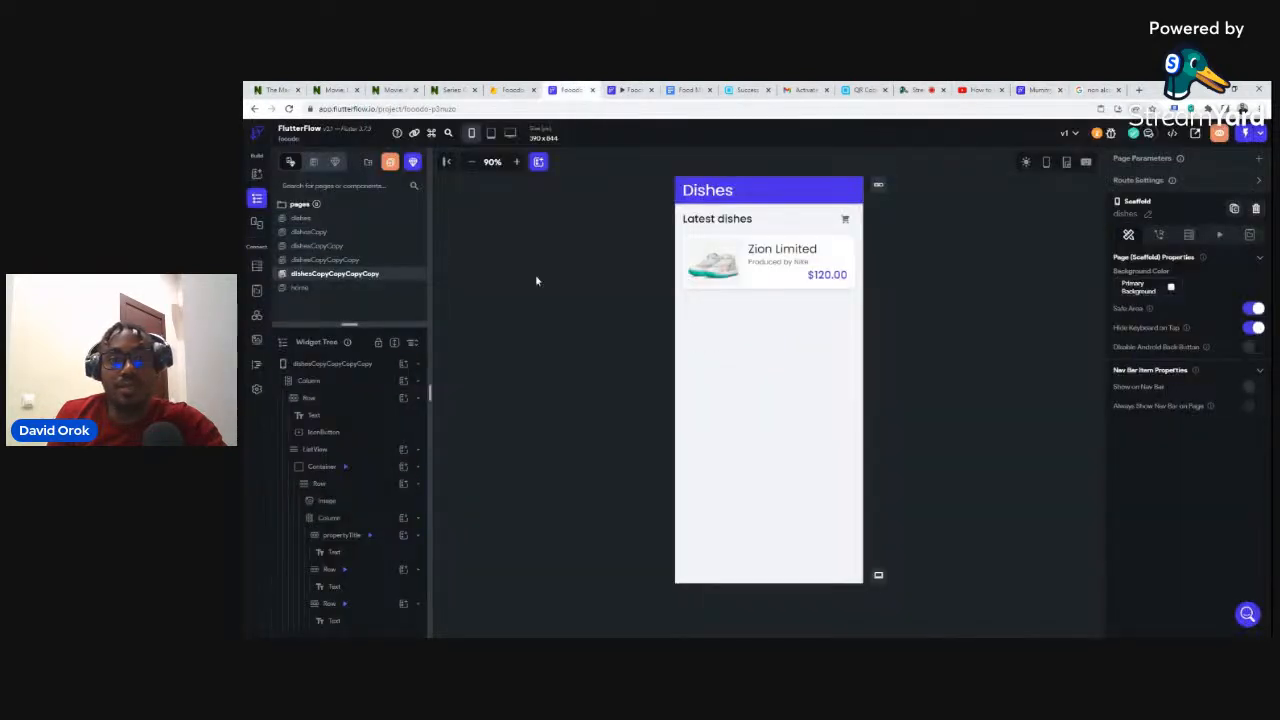
Rename the dishesCopy page as "alcoholicBrands".
click(316, 234)
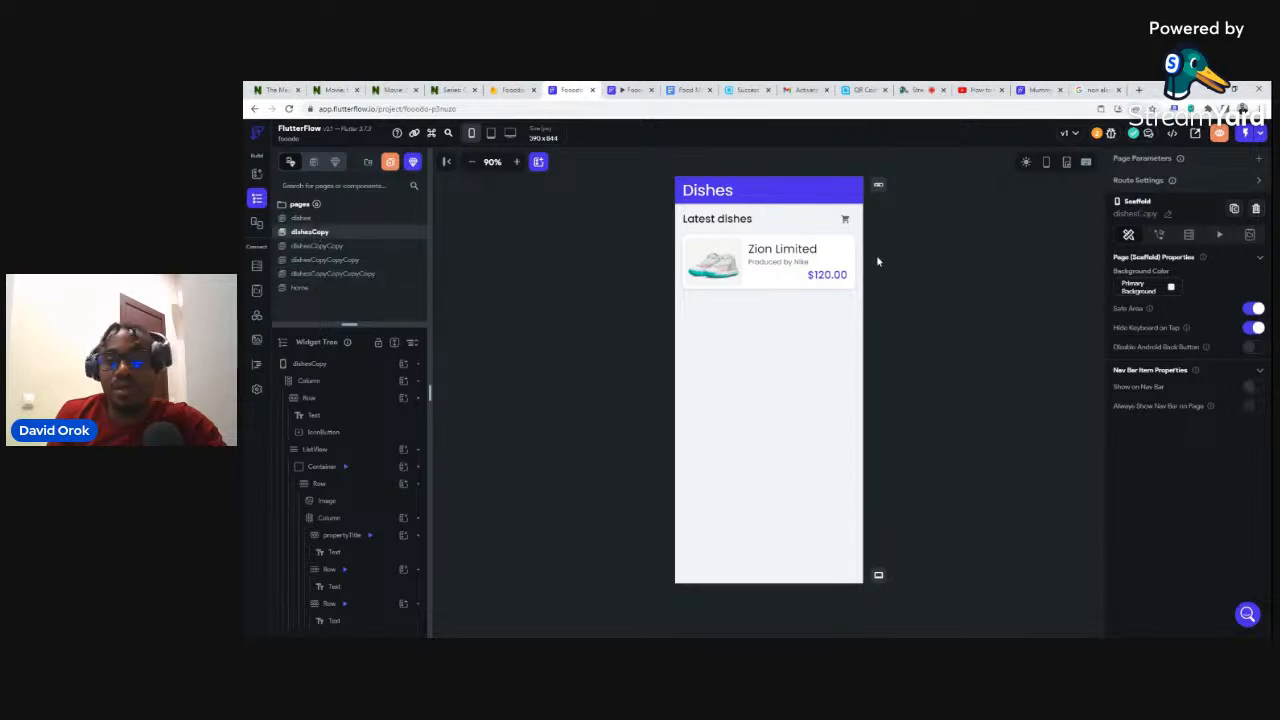
click(1169, 218)
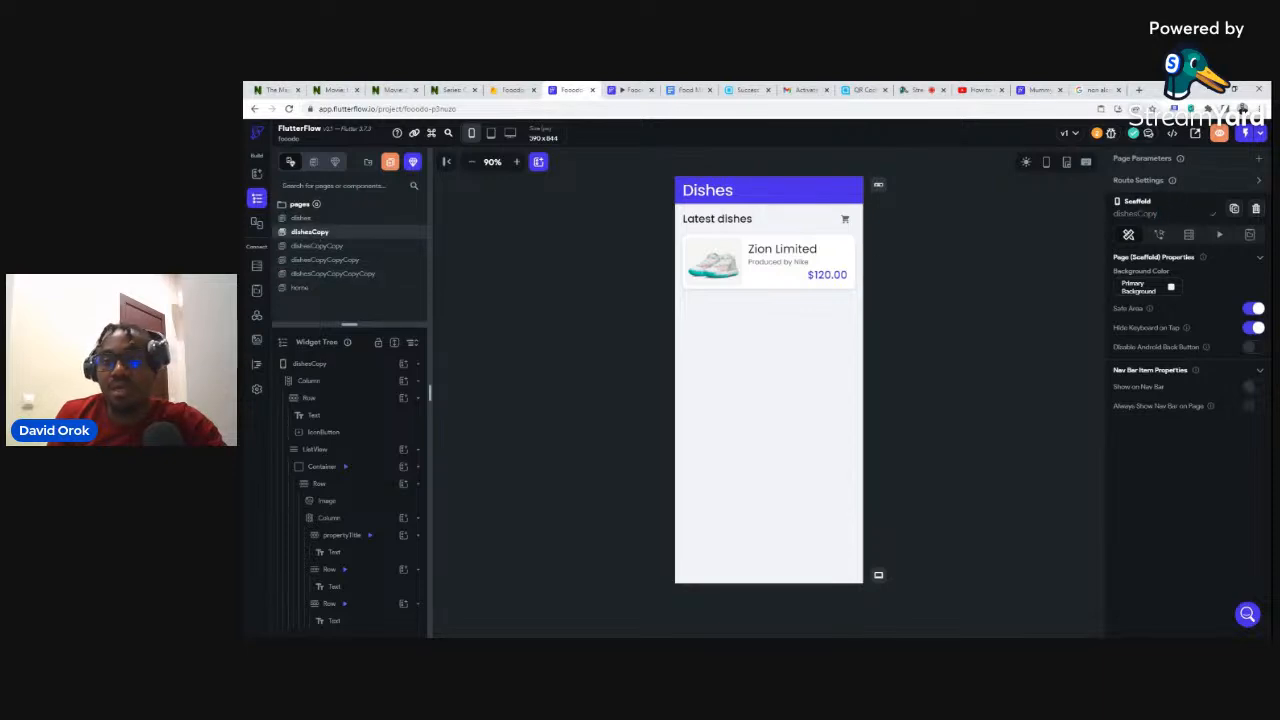
key(ctrl+a)
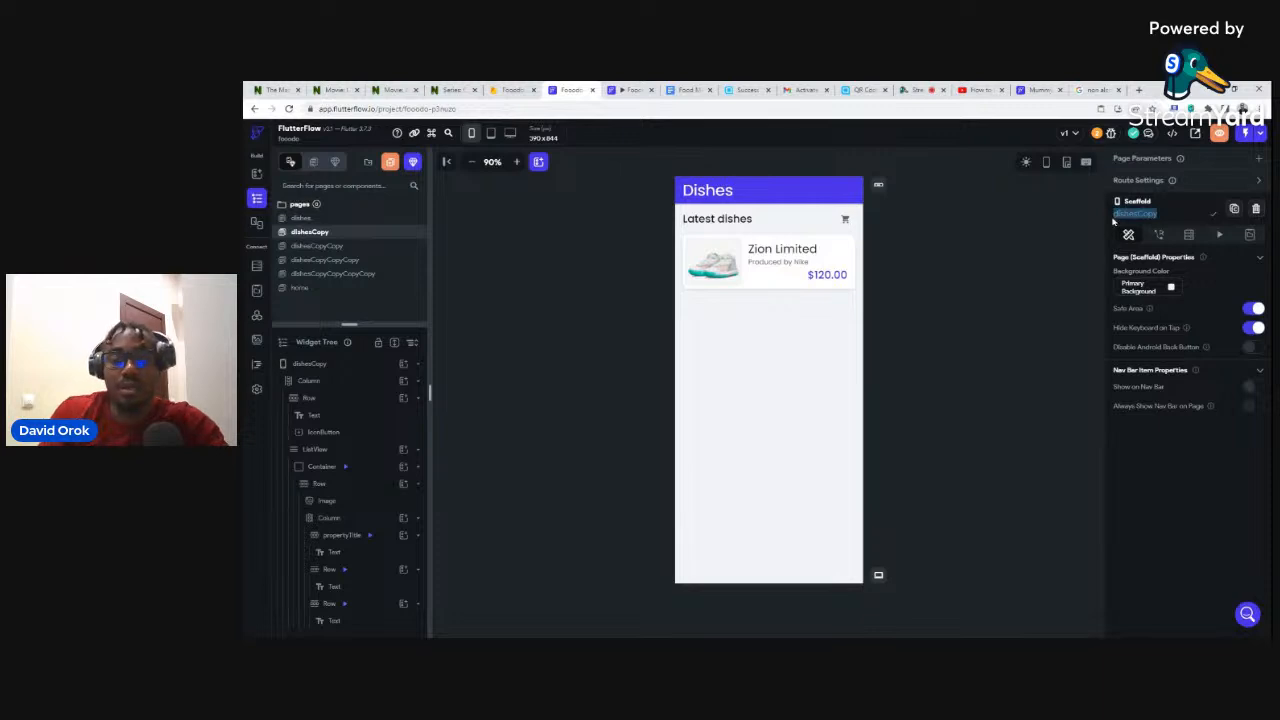
text(di)
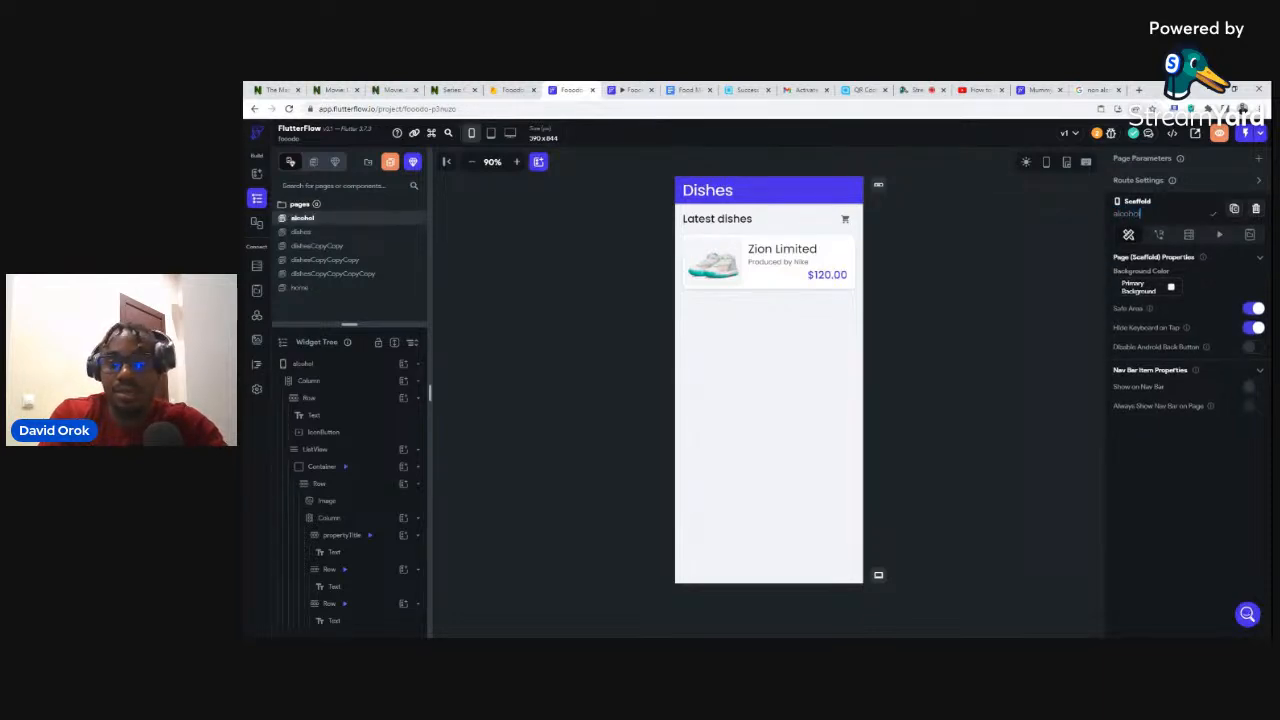
text(c)
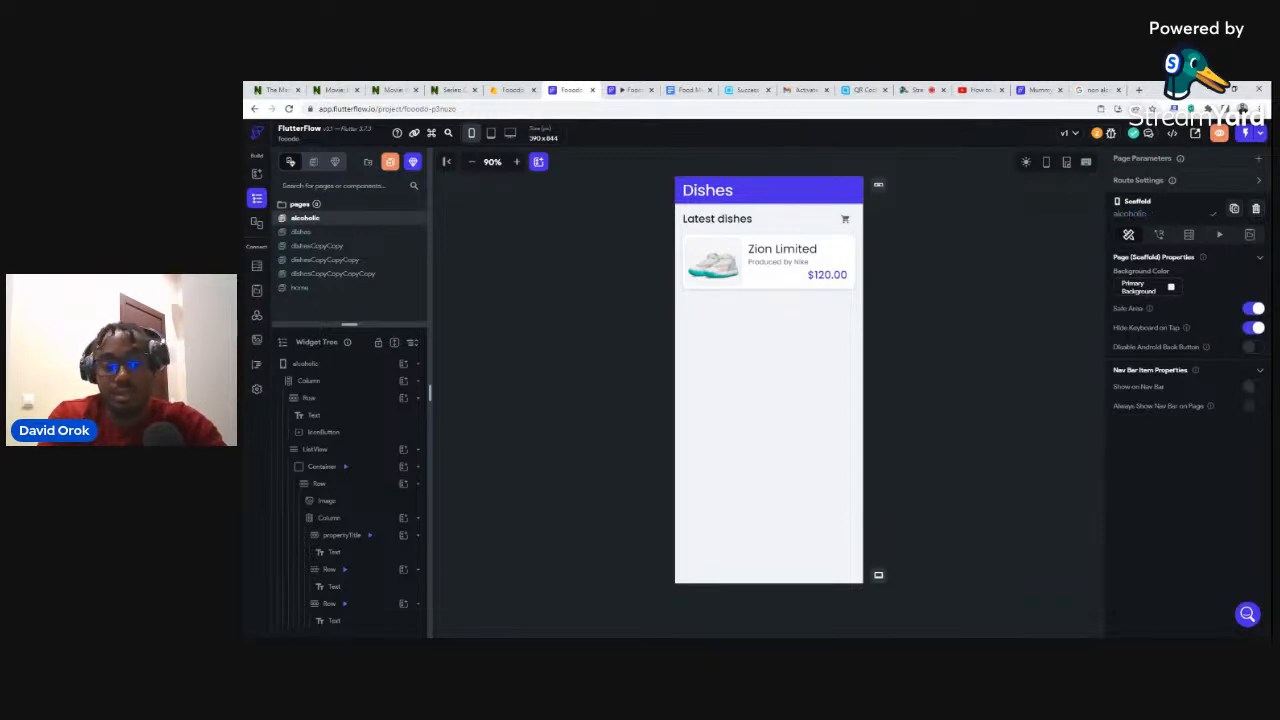
text(trands)
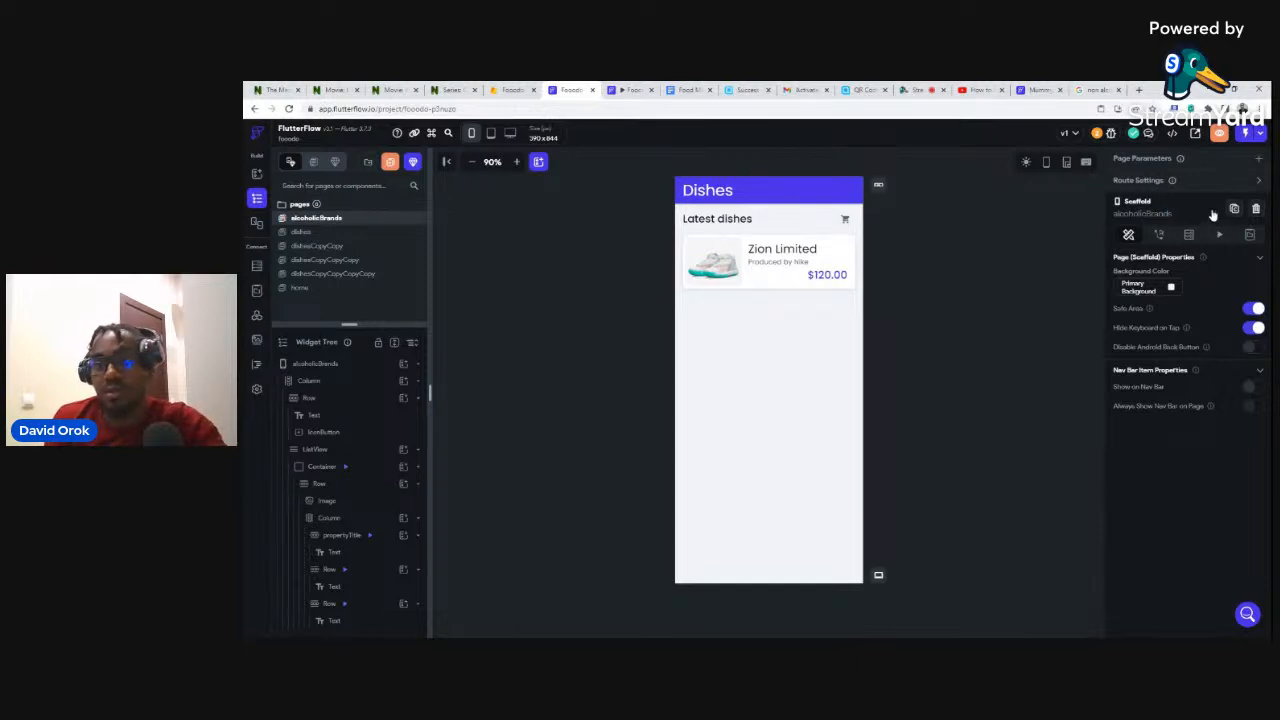
click(1045, 248)
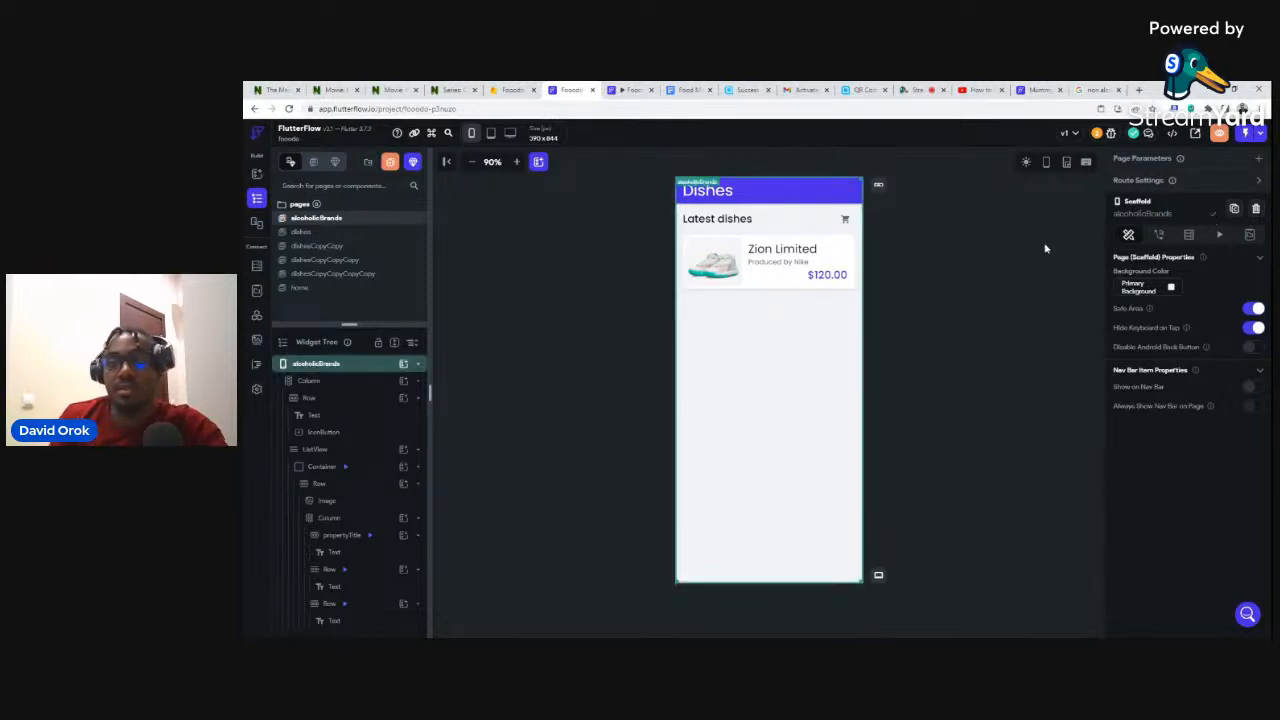
Change the app bar title of the alcoholicBrands page to "Alcoholic Brands".
click(709, 194)
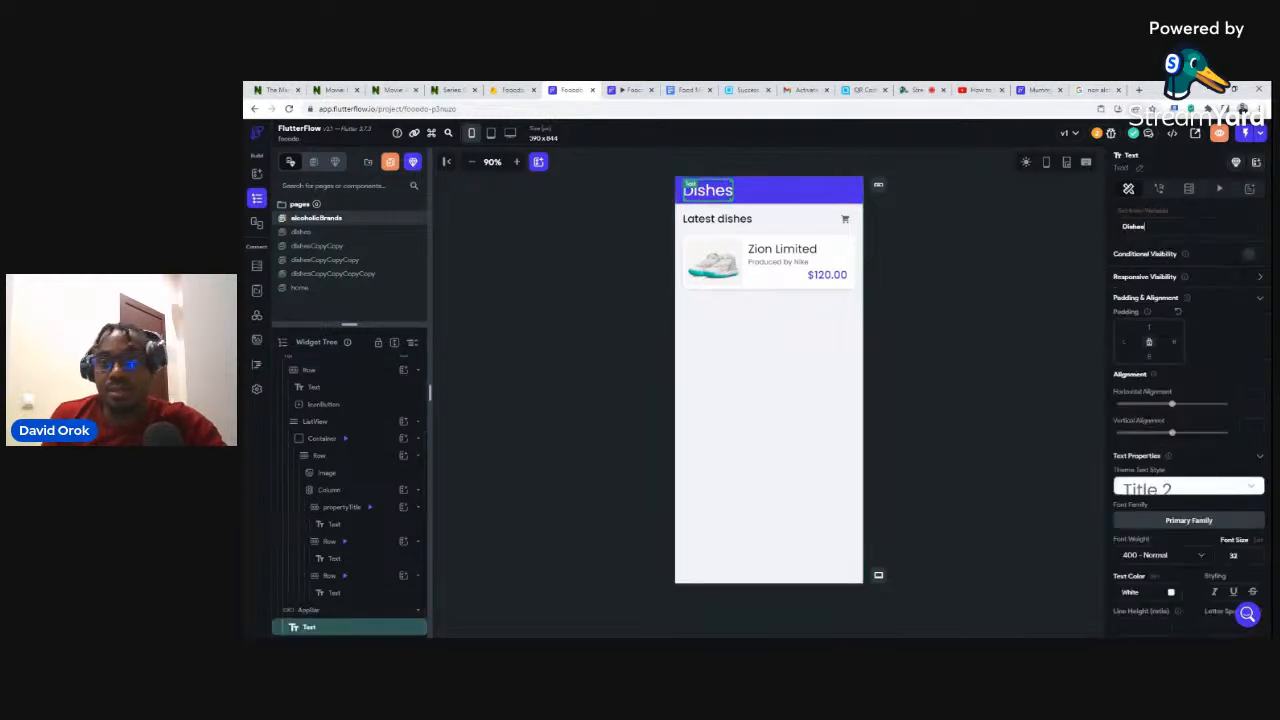
key(ctrl+a)
text(Al)
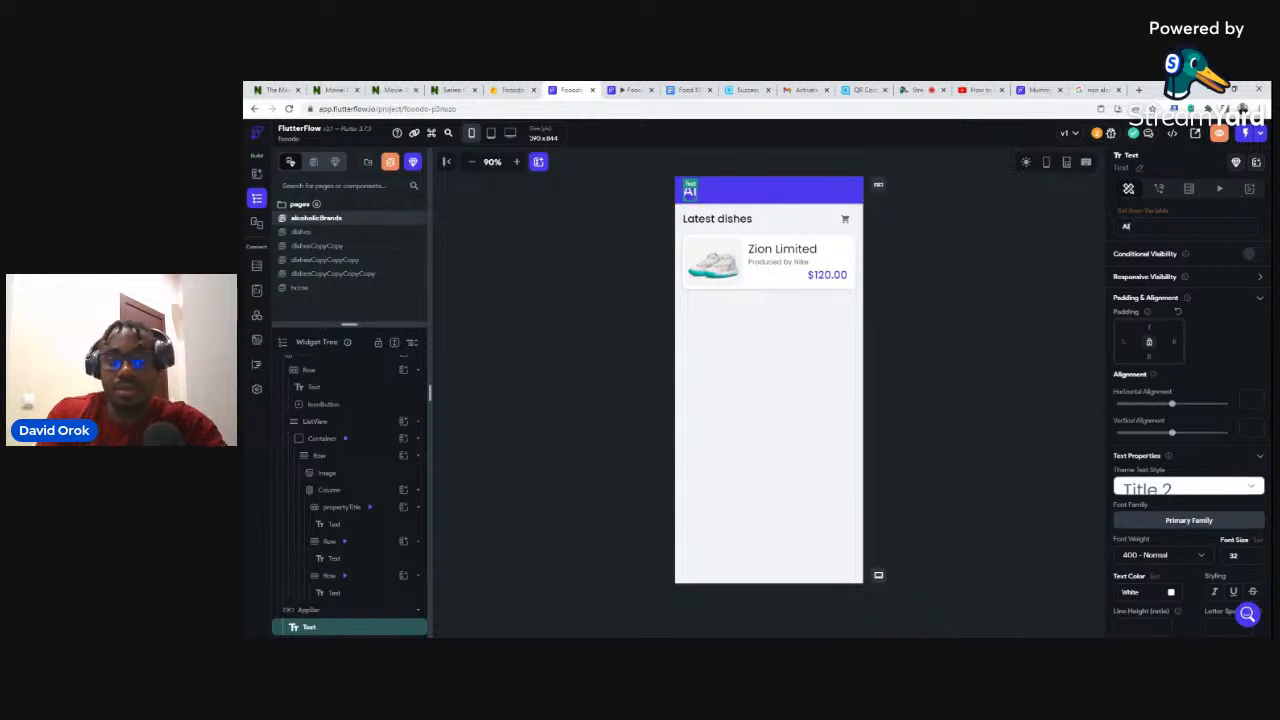
text(coholic)
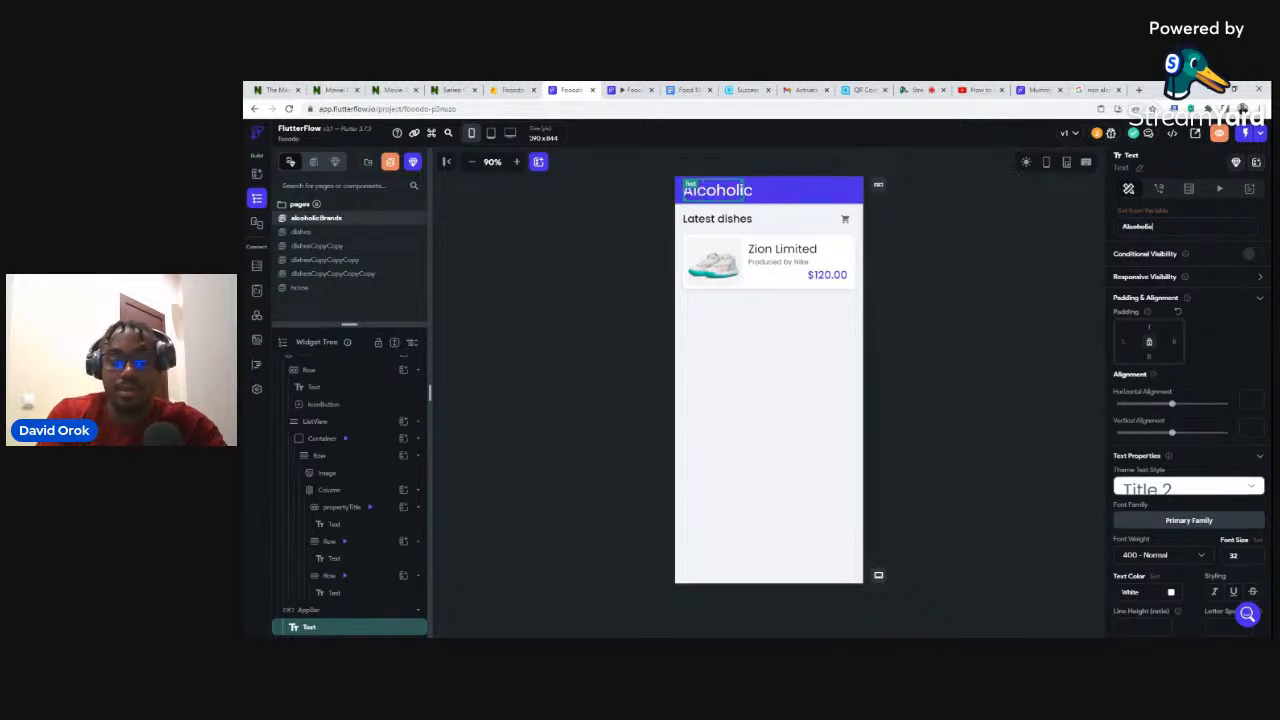
text( Brands)
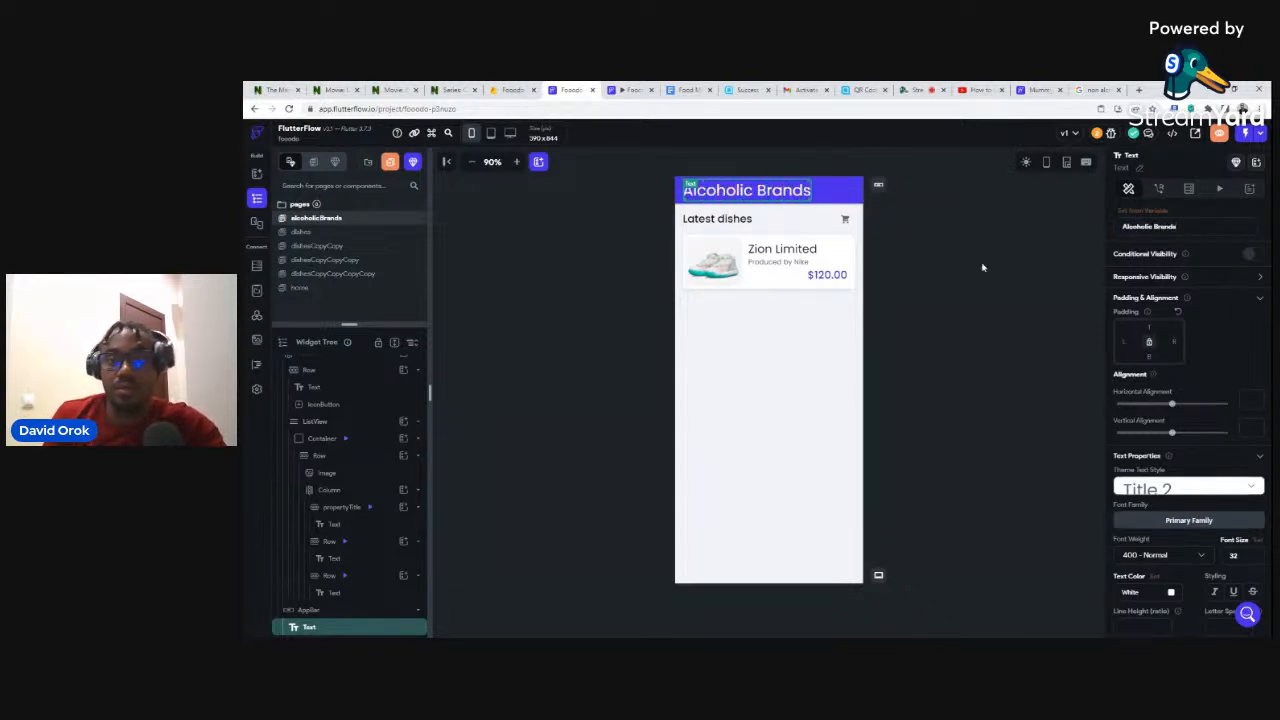
click(918, 262)
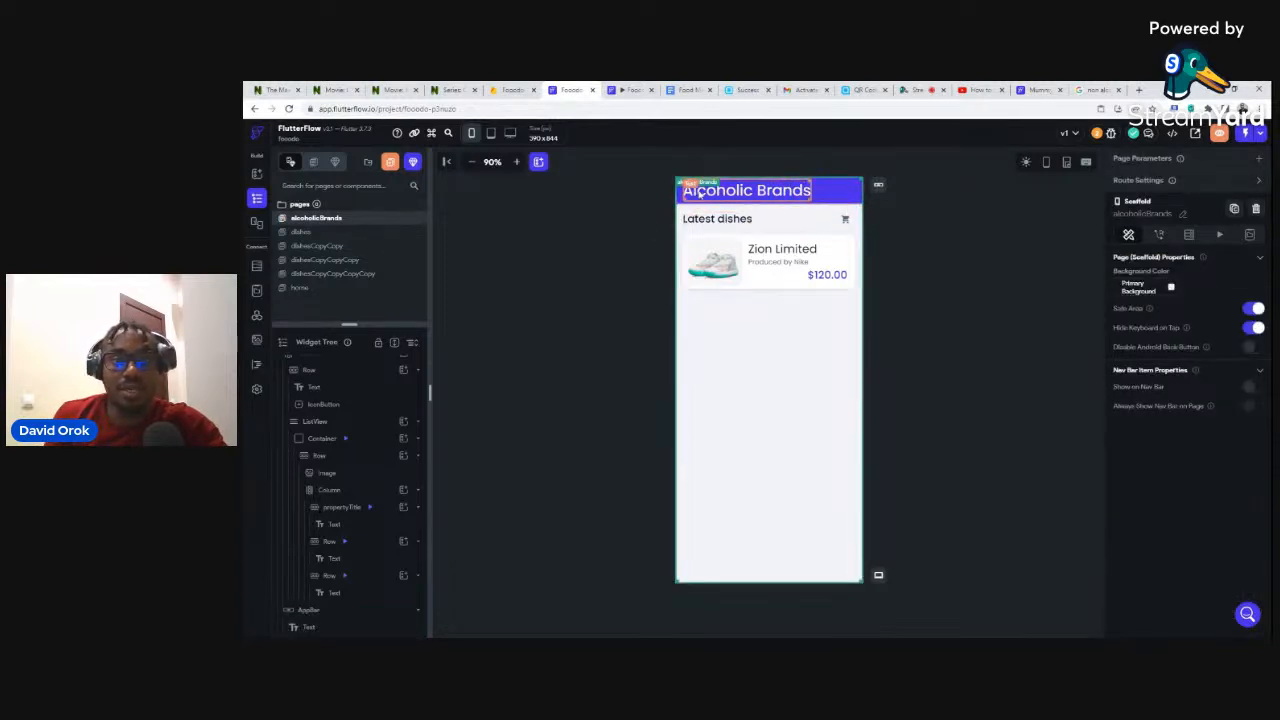
Rename the dishesCopyCopy page as "nonalcoholicBrands".
click(317, 247)
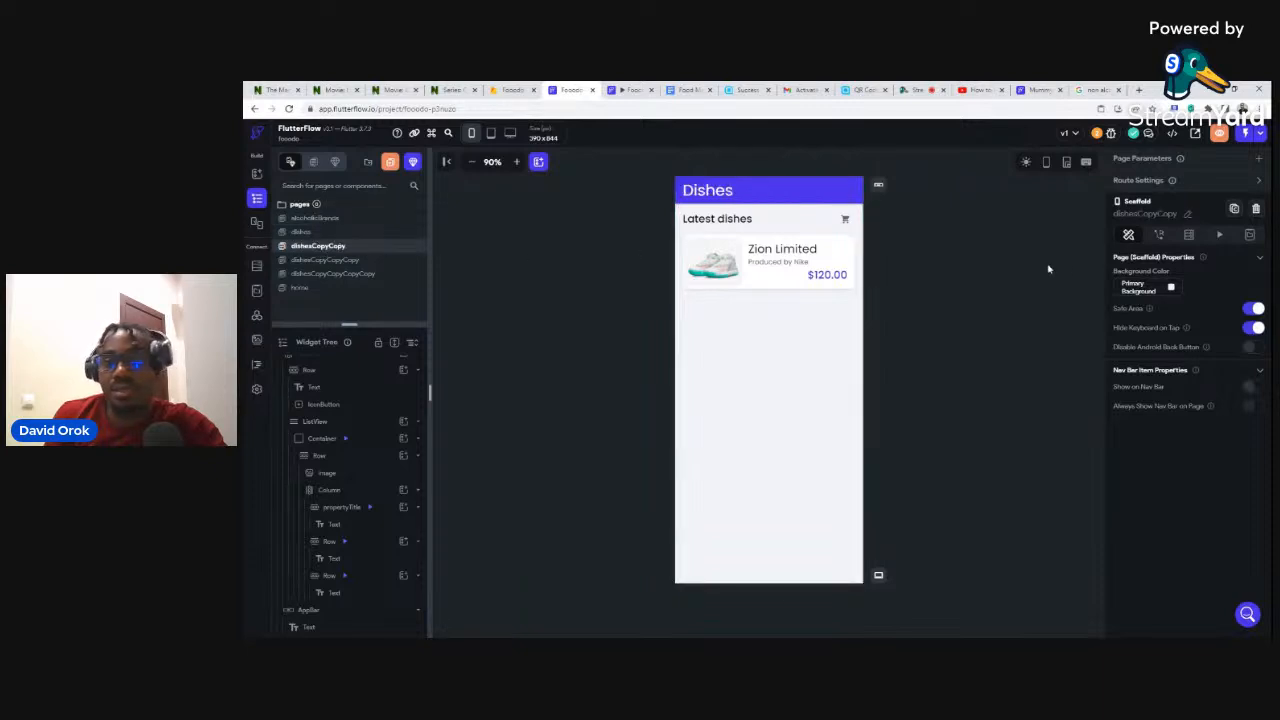
click(1187, 214)
drag(1180, 214, 1110, 218)
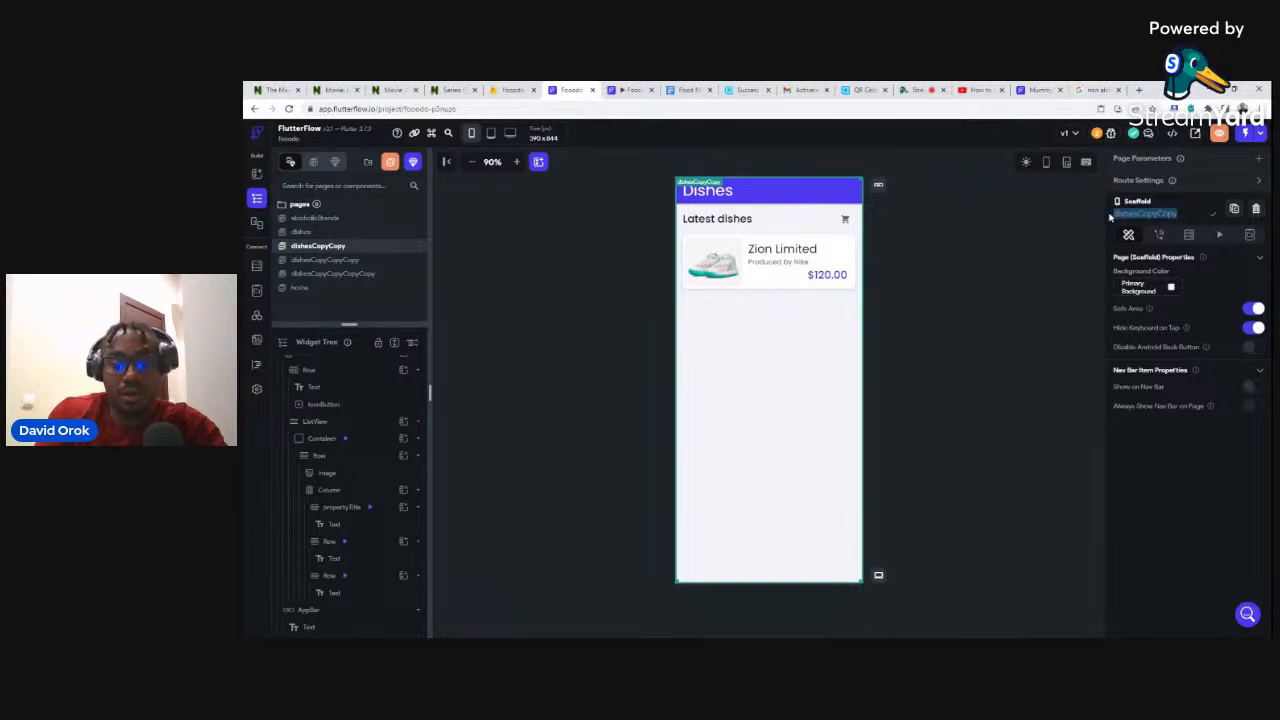
text(nonalcoholicbr)
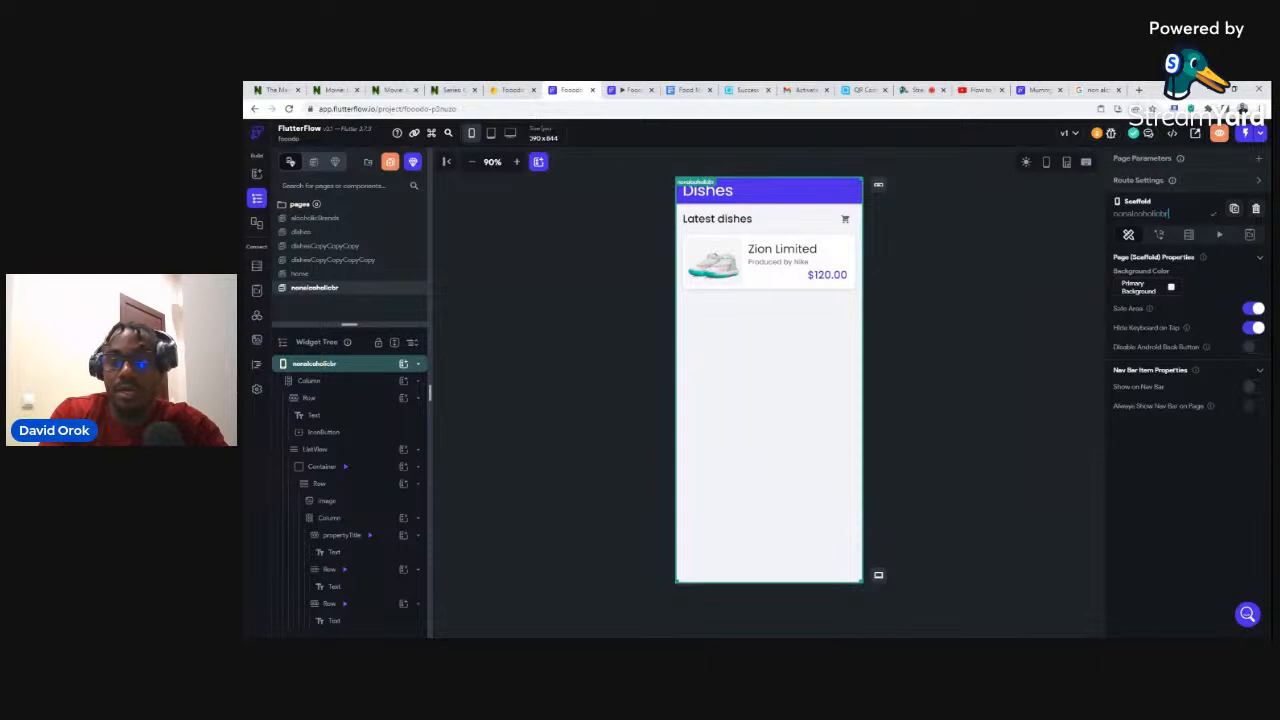
text(an)
key(BackSpace)
key(BackSpace)
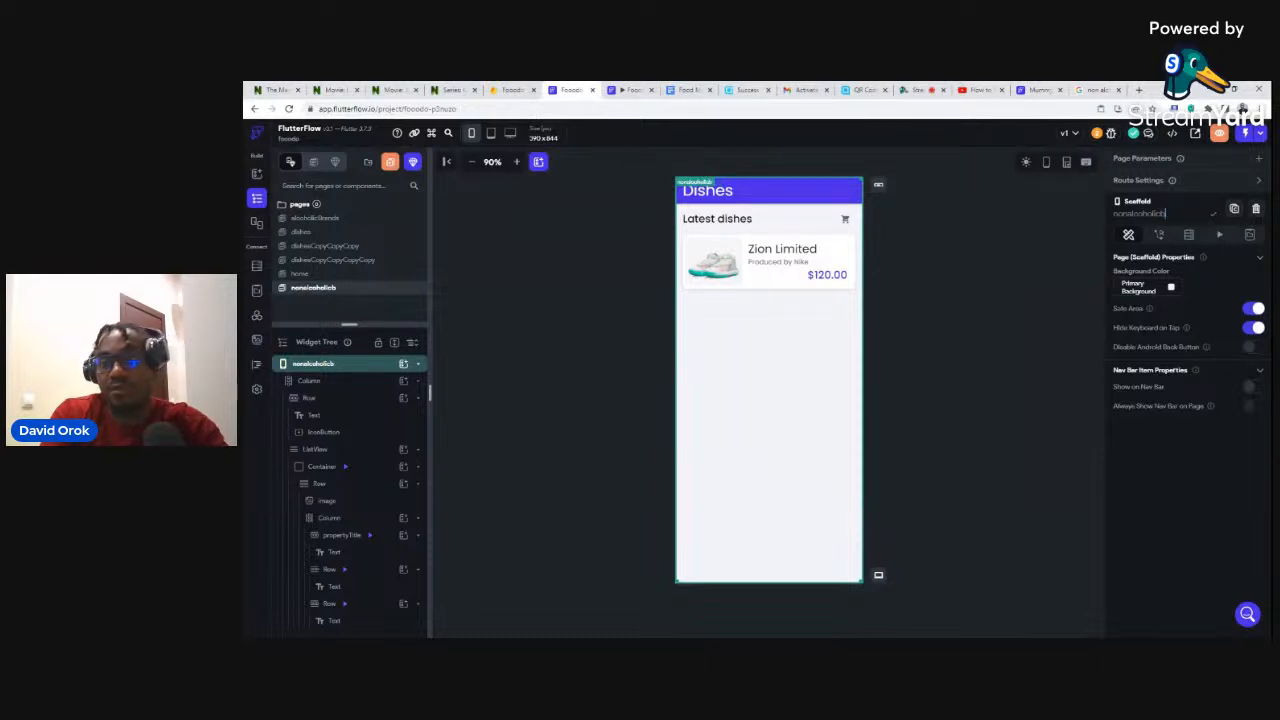
key(BackSpace)
text(Brands)
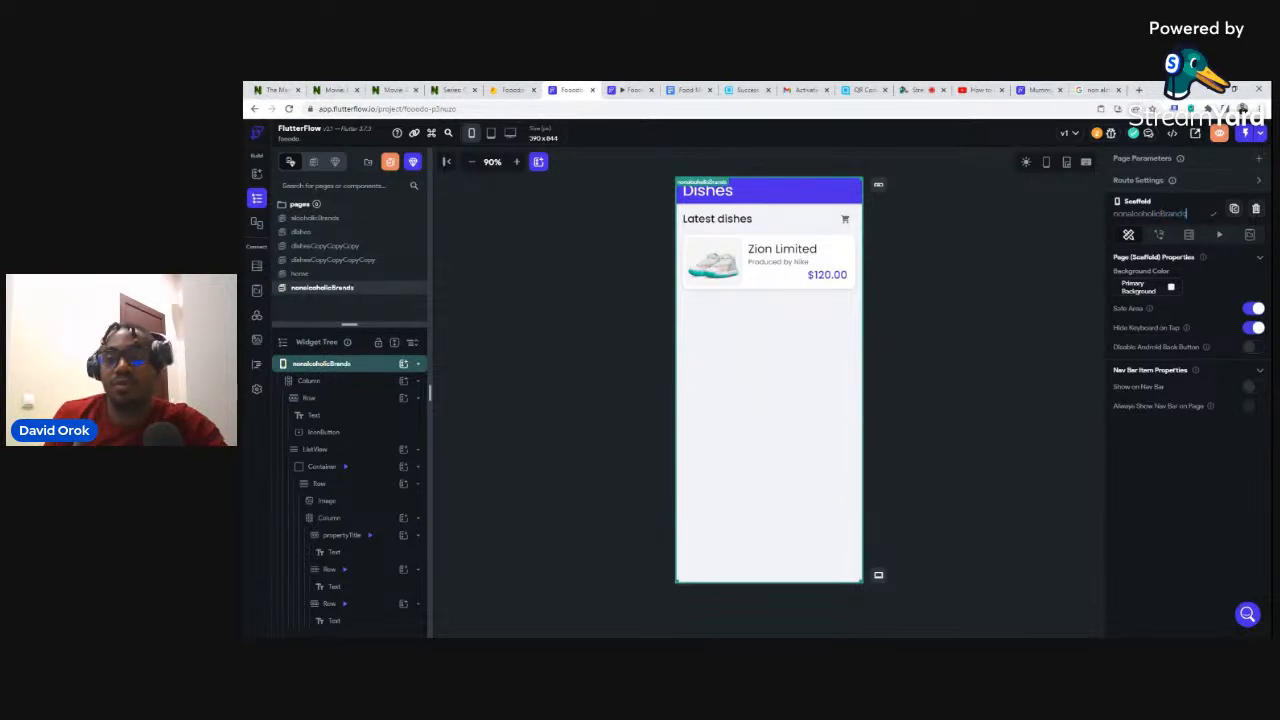
Finish renaming the nonalcoholicBrands page and open the dishesCopyCopyCopy page.
click(986, 253)
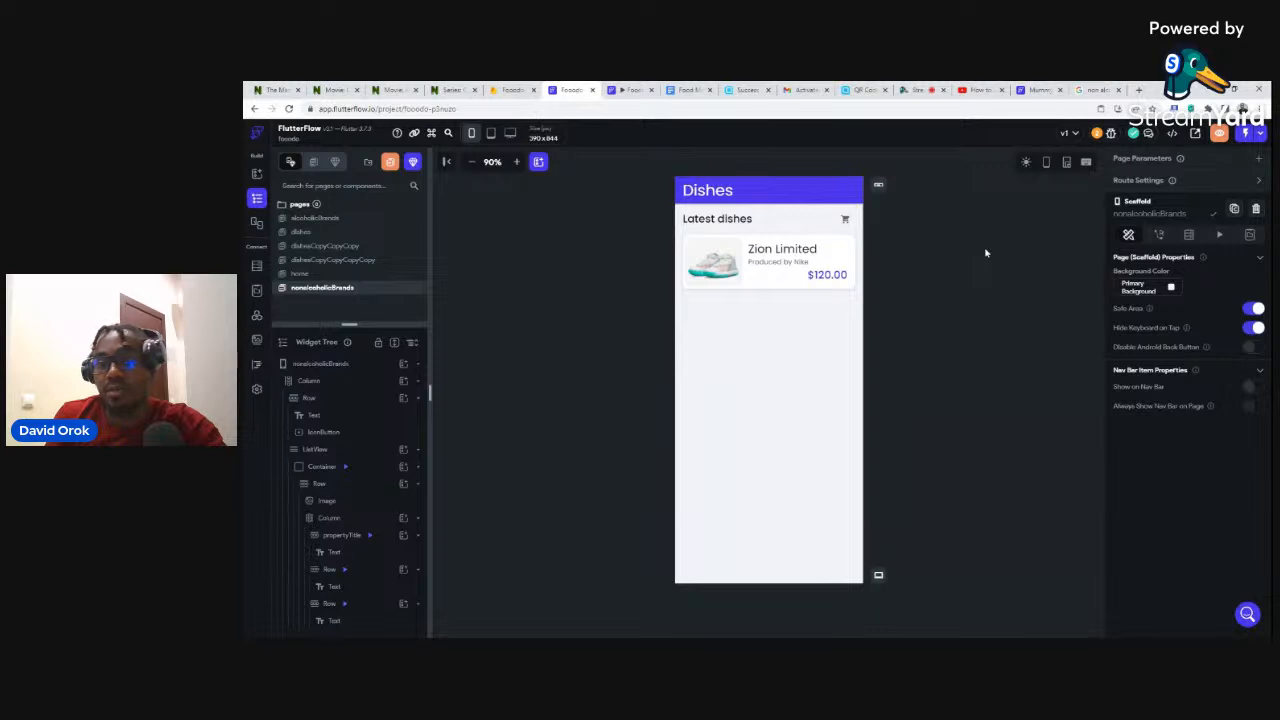
click(937, 263)
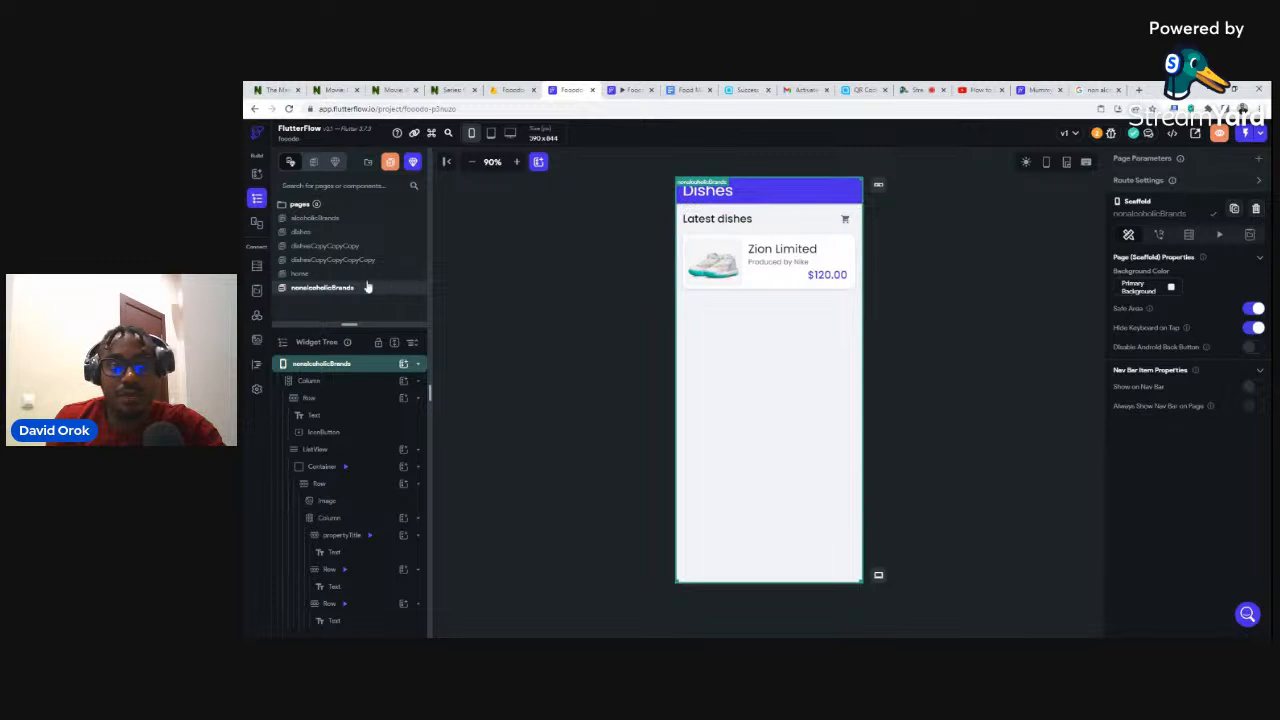
click(324, 247)
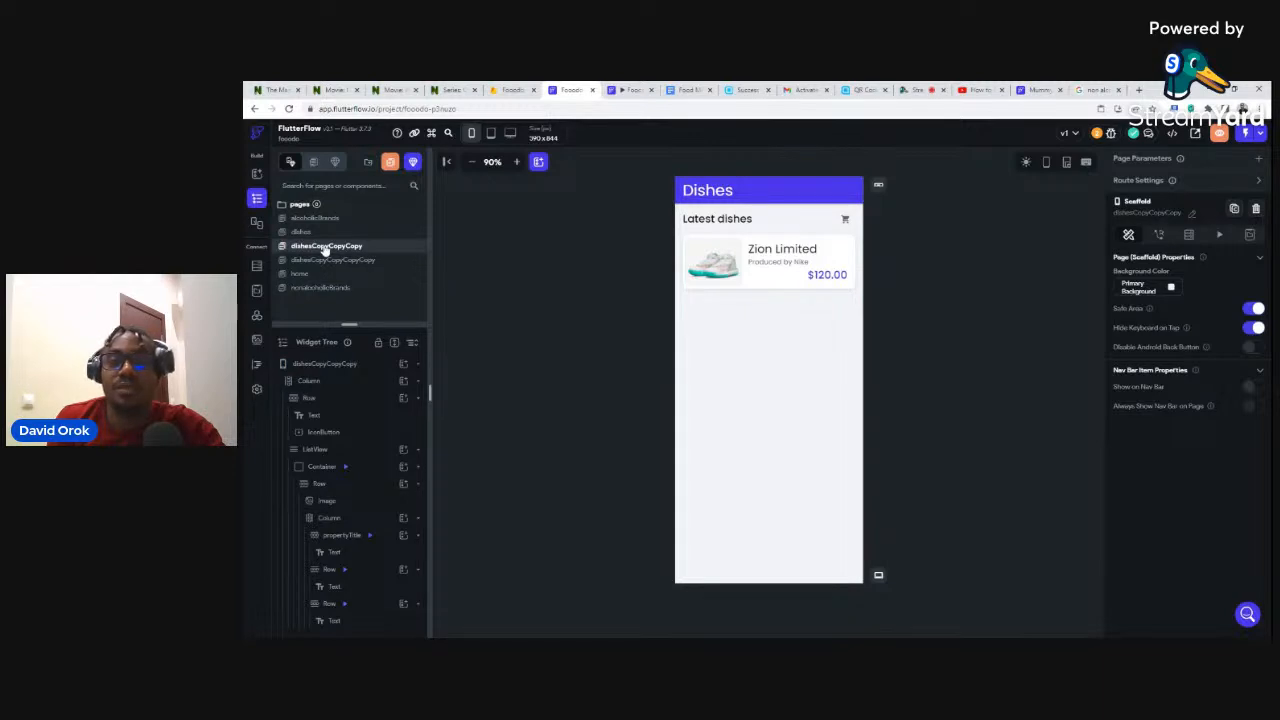
Switch to the published Mummy J Cuisine app, return to its home page and open the Alcoholic Drinks category.
click(1040, 90)
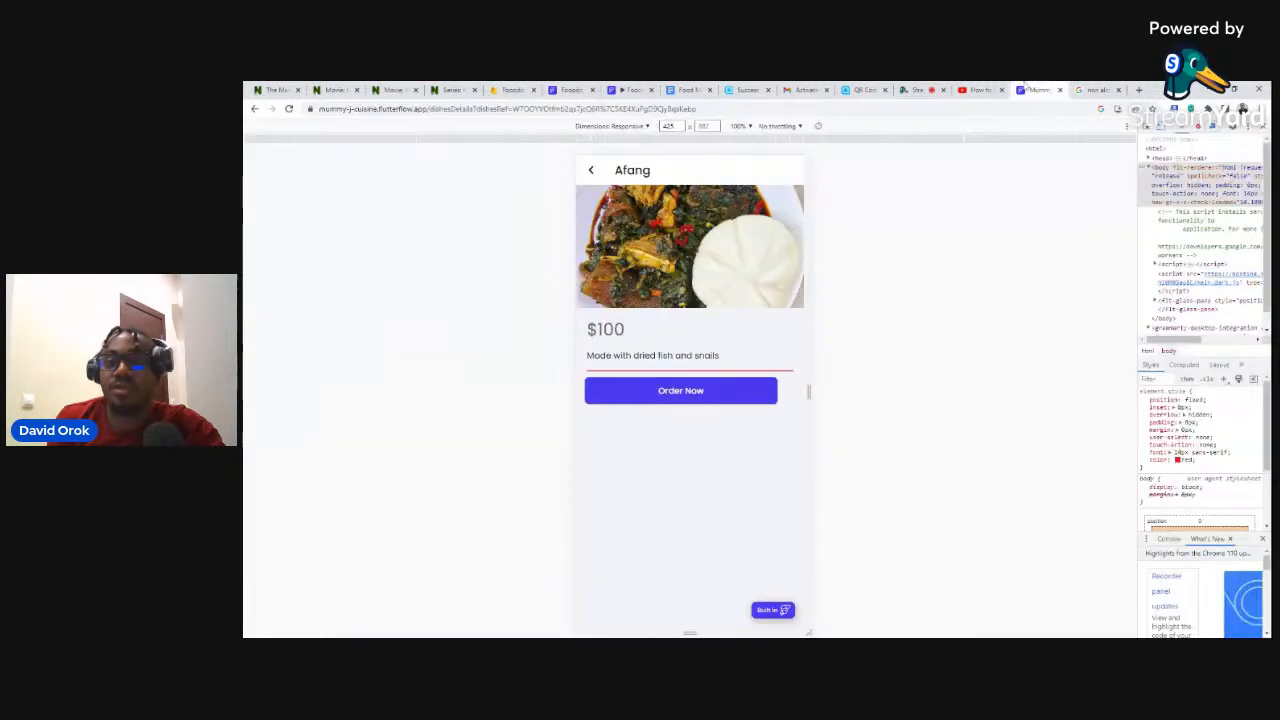
click(591, 170)
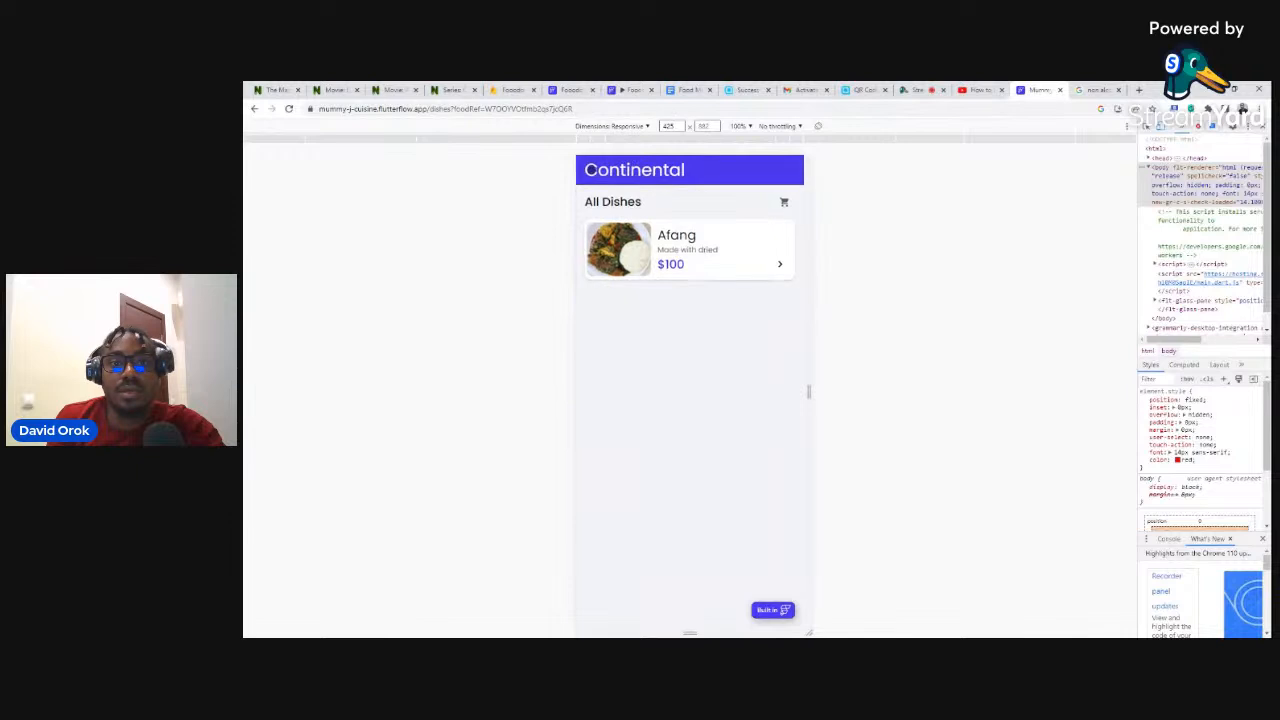
click(254, 109)
click(254, 109)
click(254, 109)
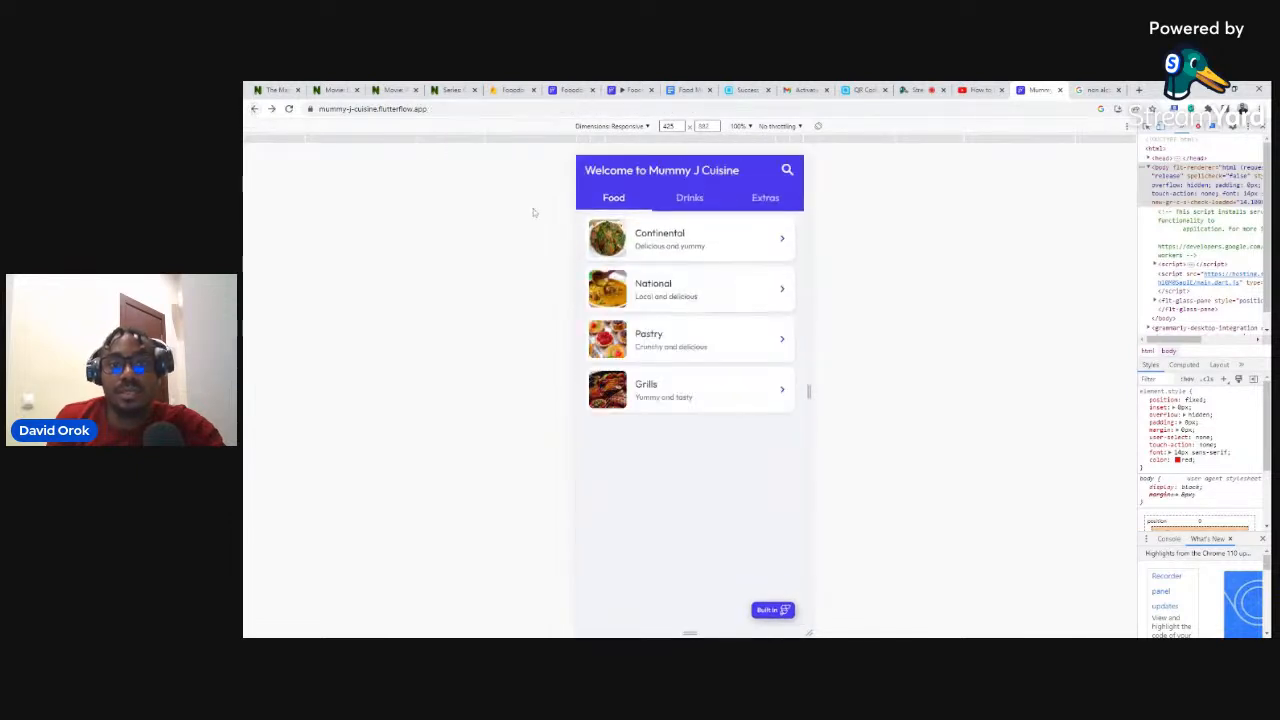
click(713, 197)
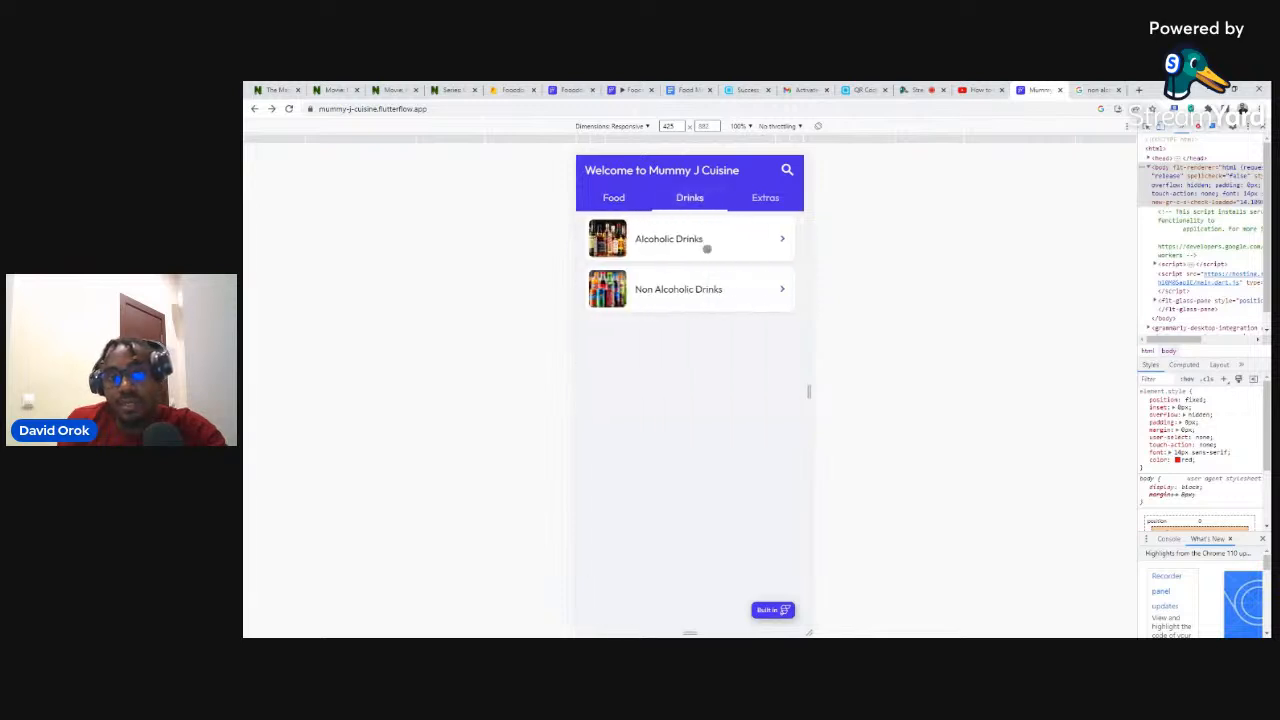
click(655, 237)
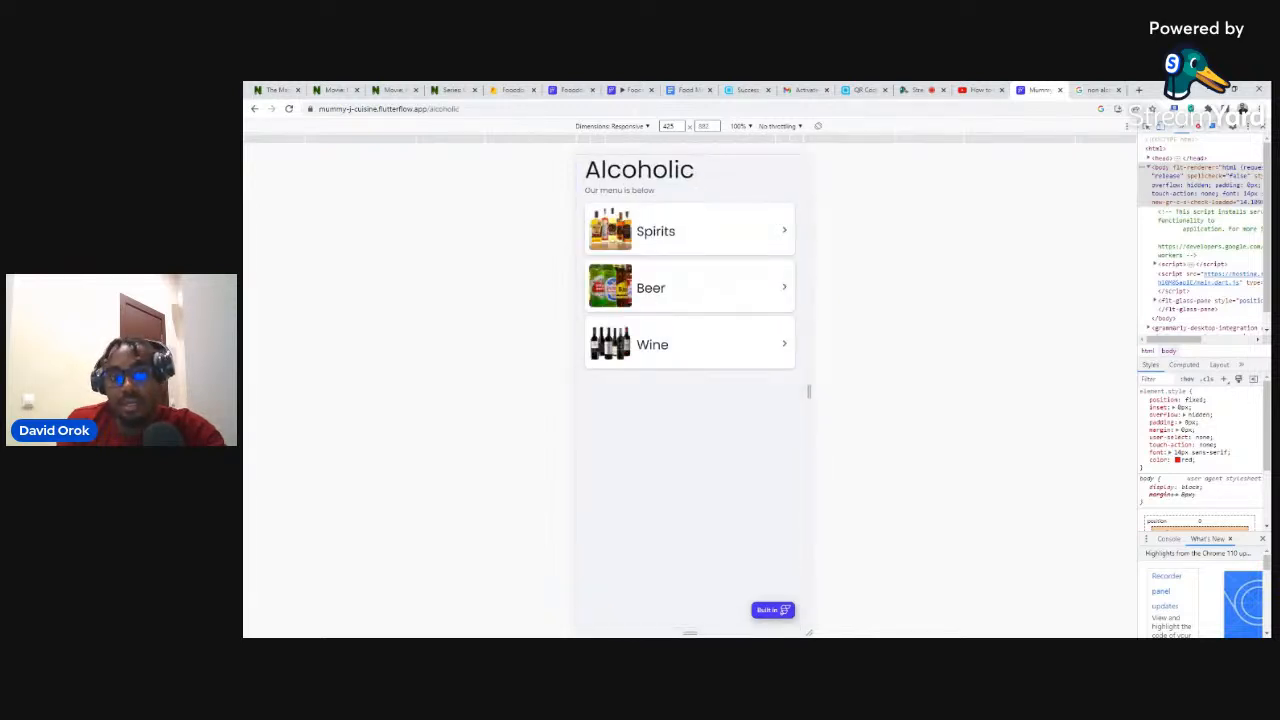
Examine the Spirits and Wine drink lists under the Alcoholic menu, and return to the FlutterFlow project.
click(612, 228)
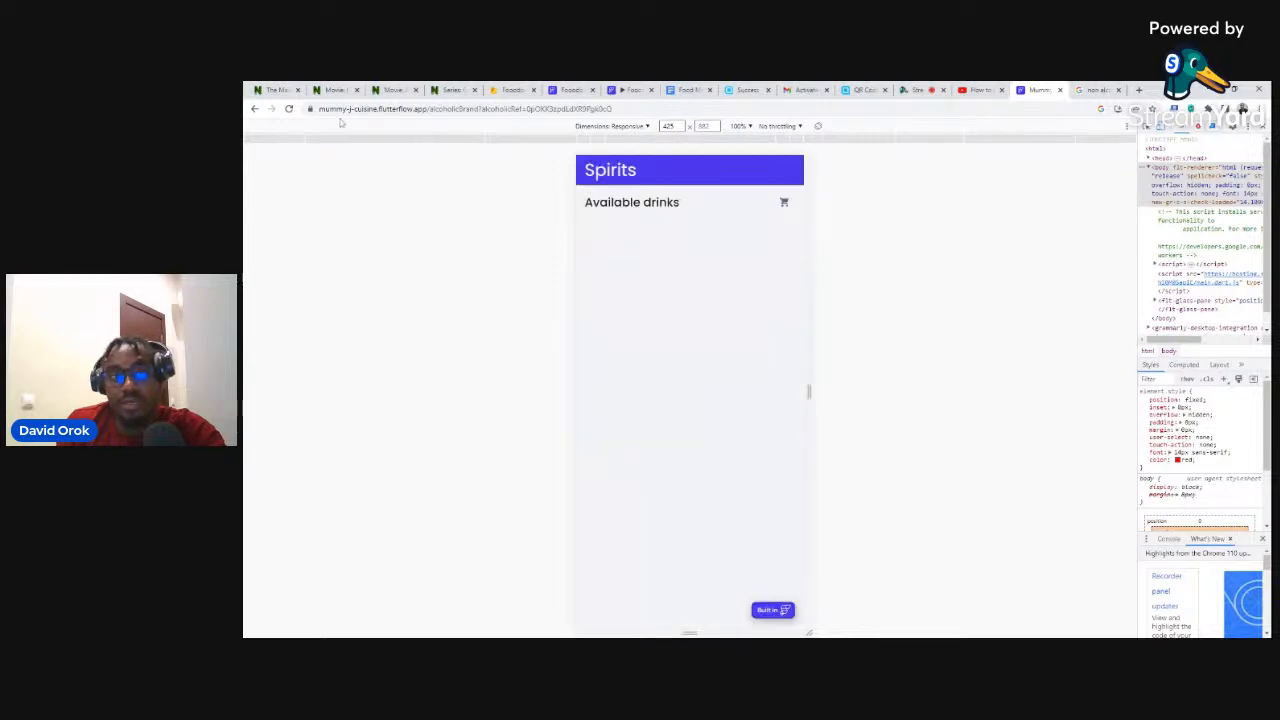
click(253, 108)
click(630, 340)
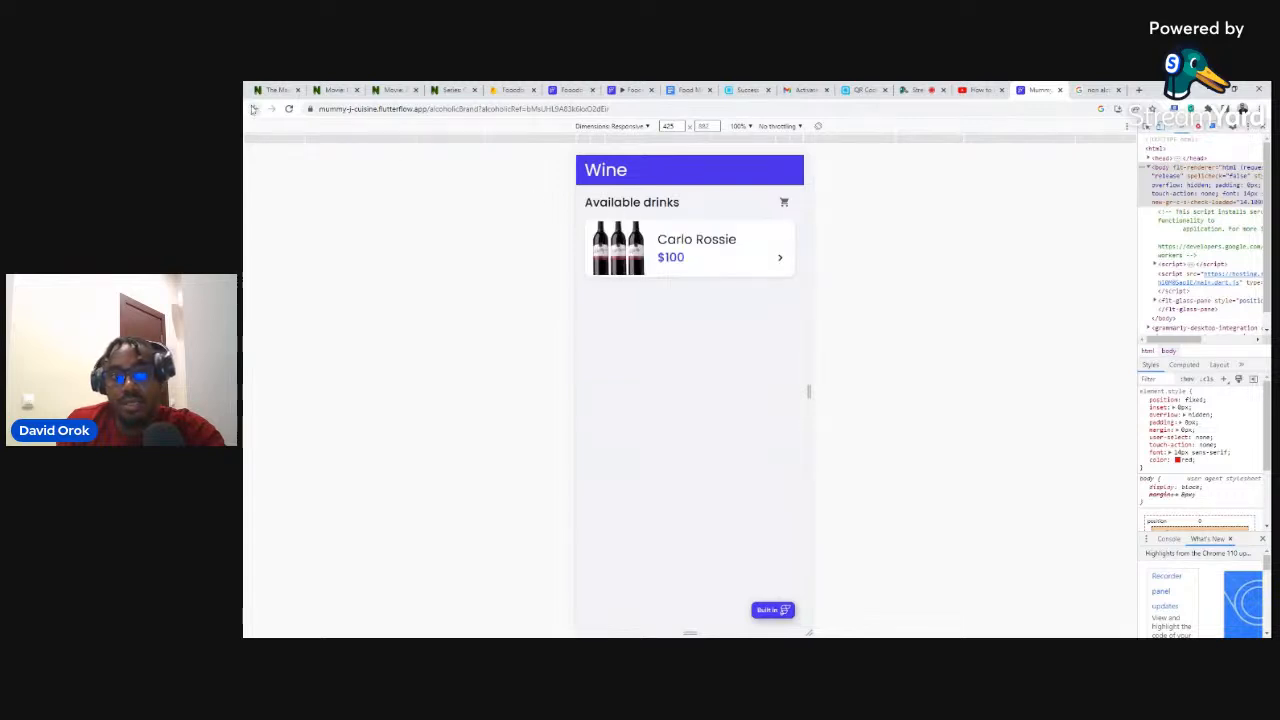
click(253, 108)
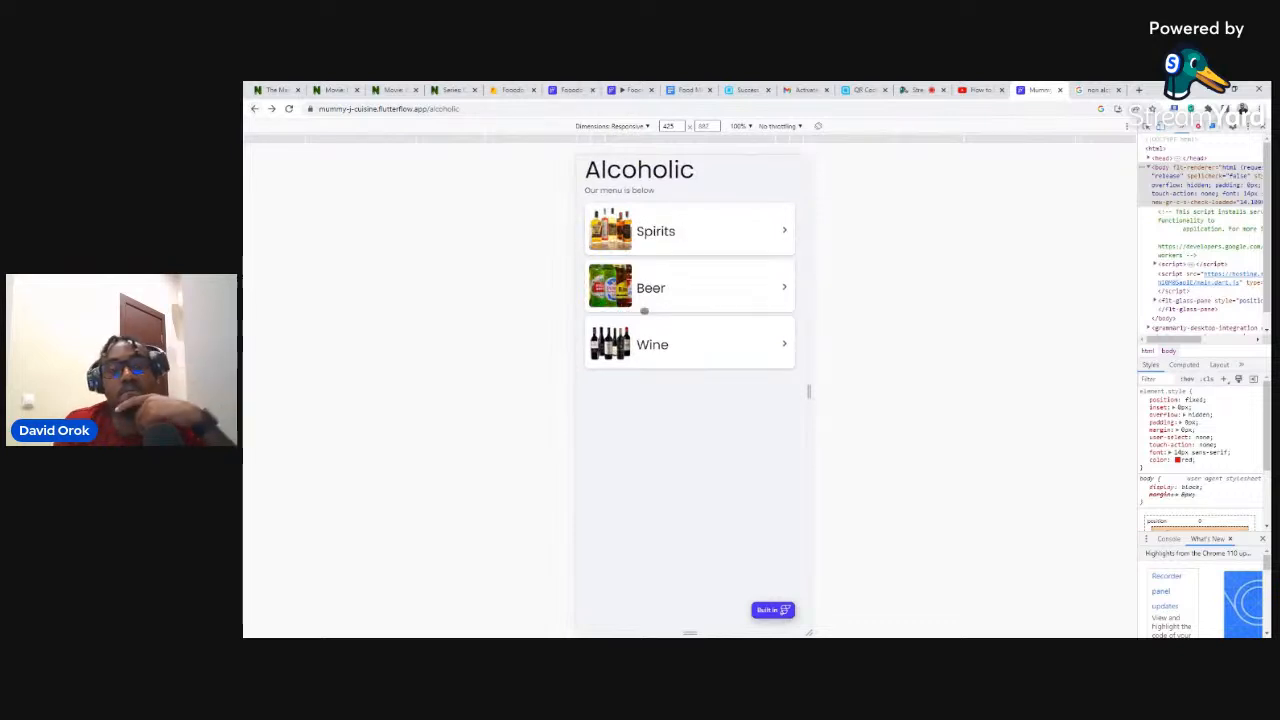
click(609, 341)
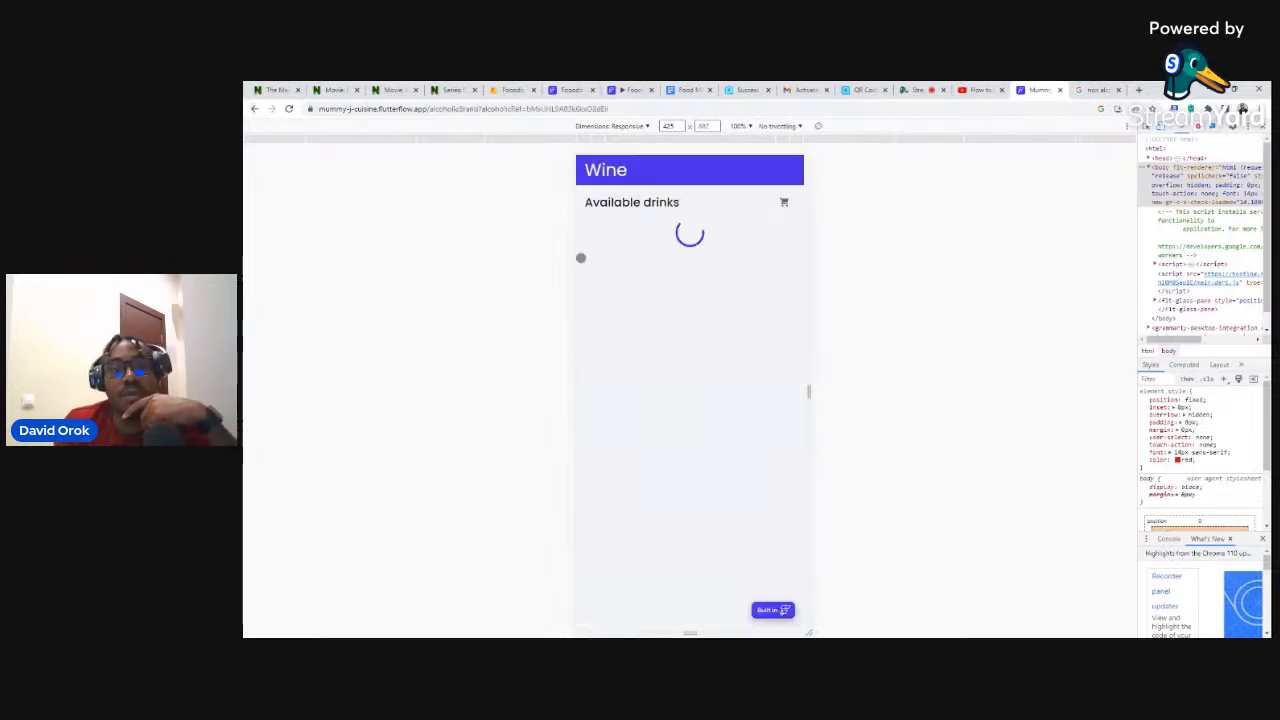
click(254, 108)
click(571, 90)
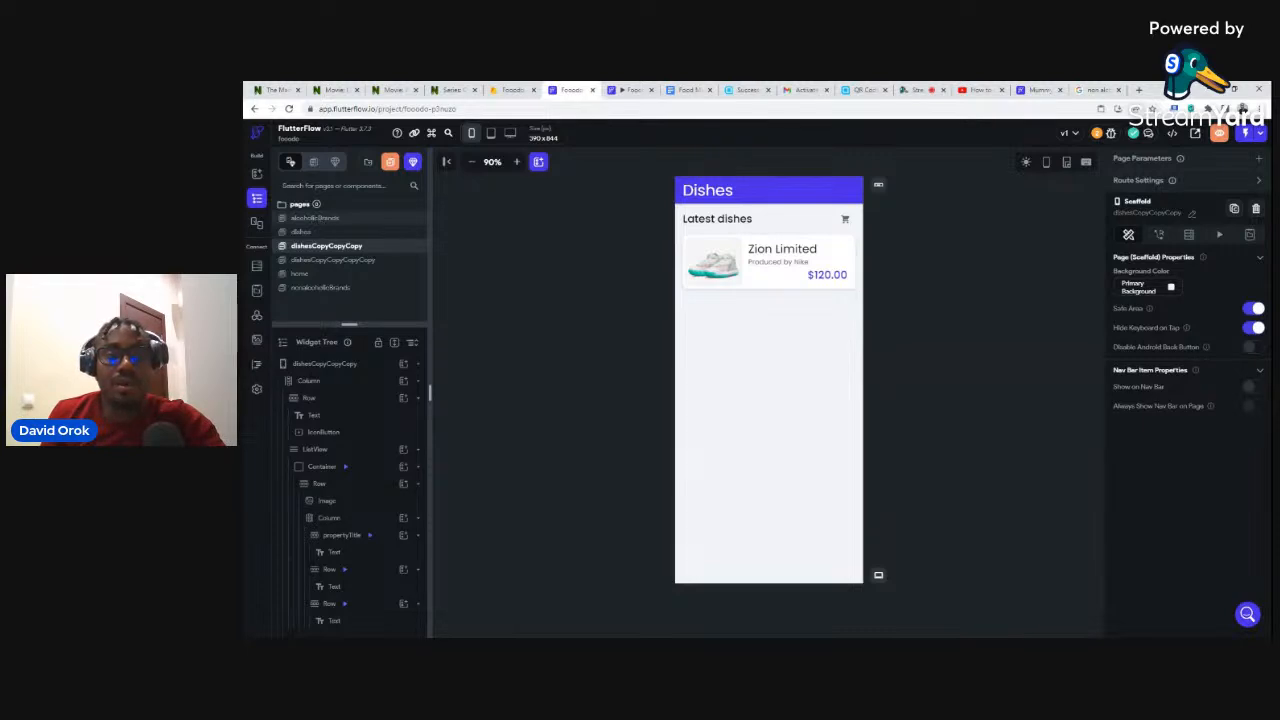
click(1038, 90)
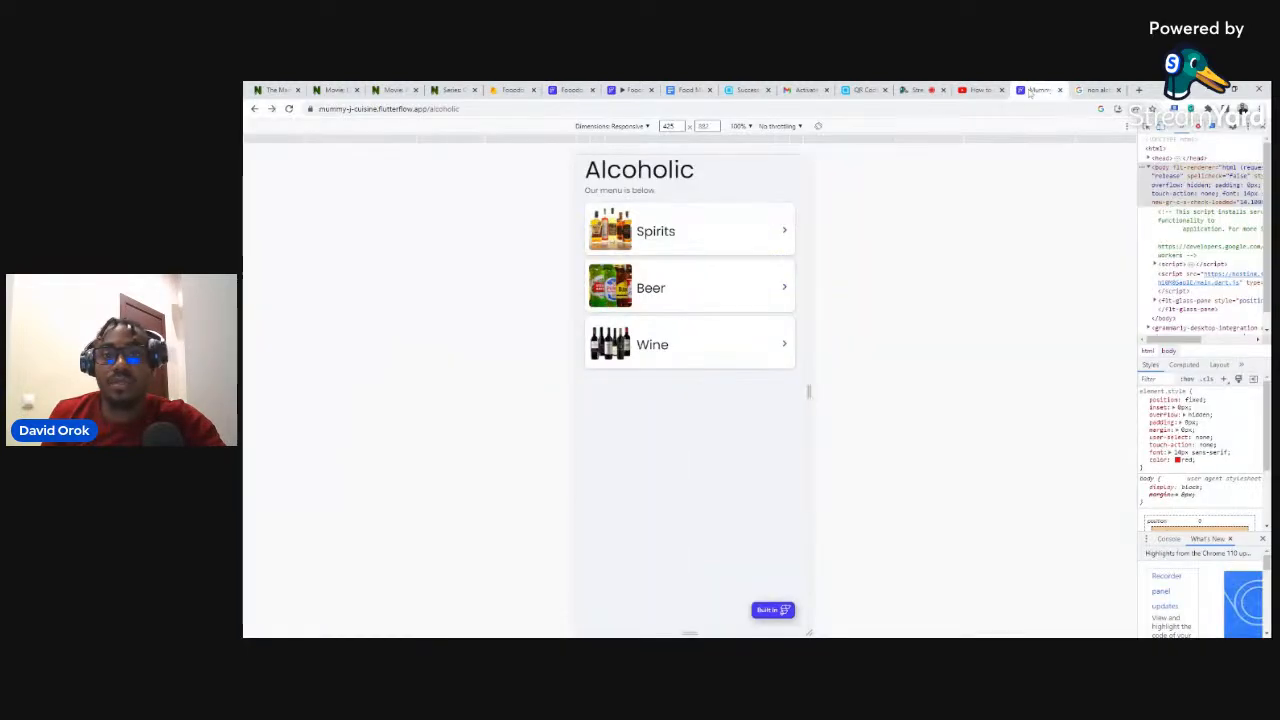
click(614, 343)
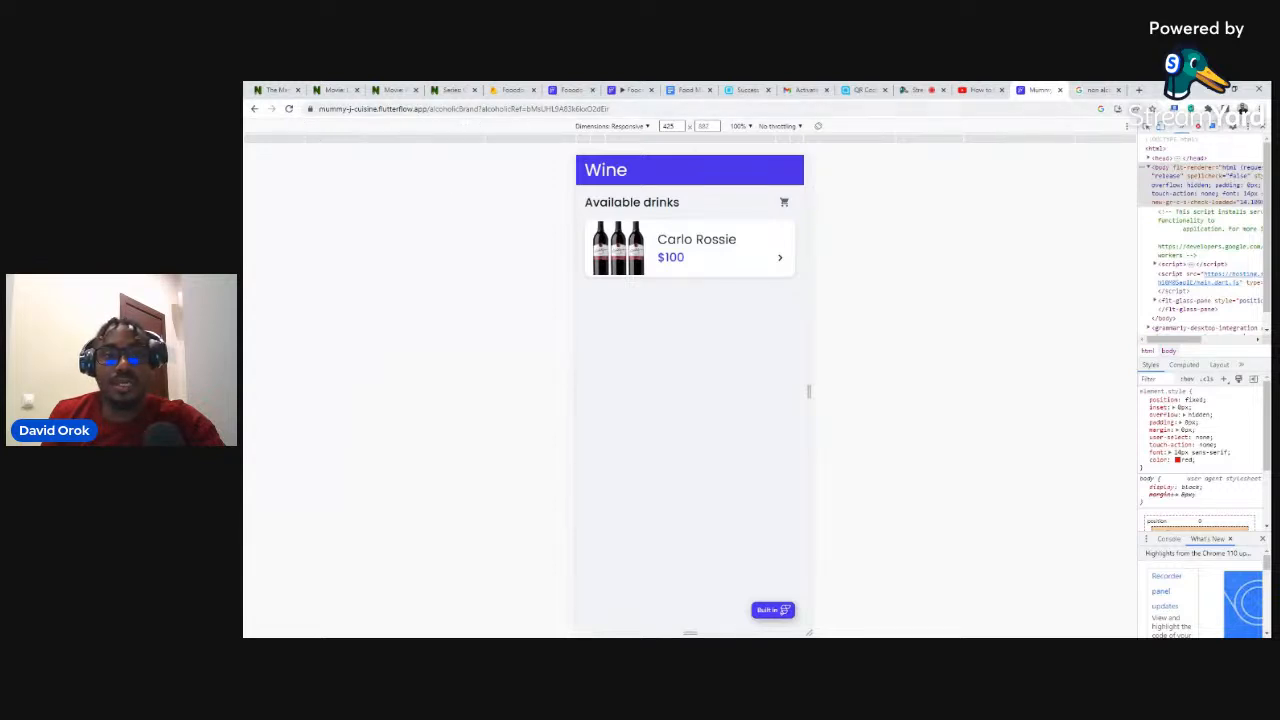
click(570, 90)
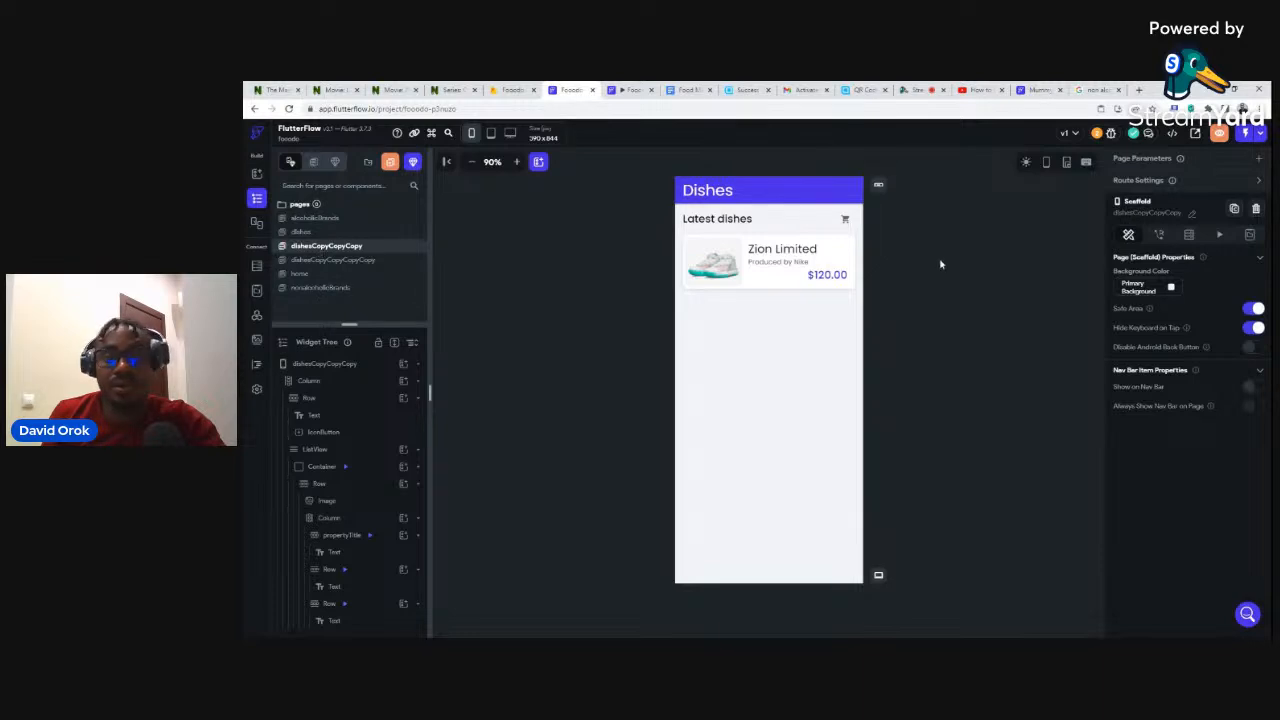
Rename the dishesCopyCopyCopy page as "alcoholicBrandsList".
click(1192, 216)
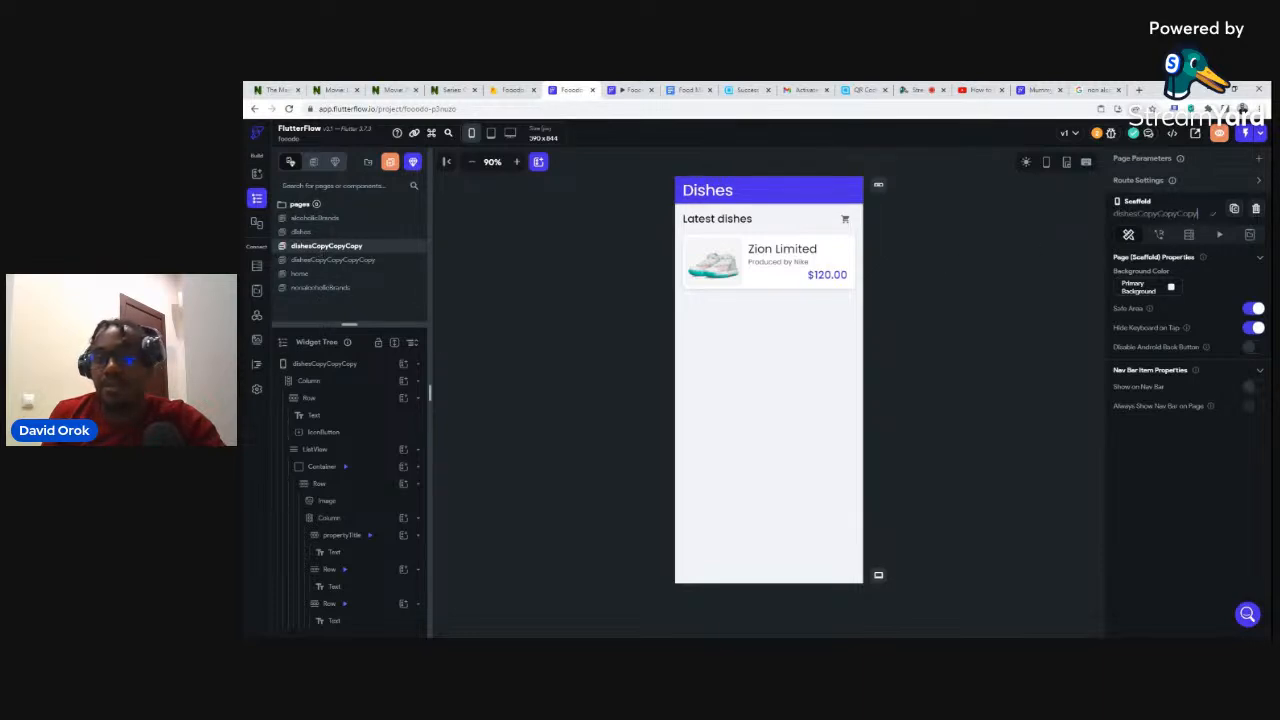
key(ctrl+a)
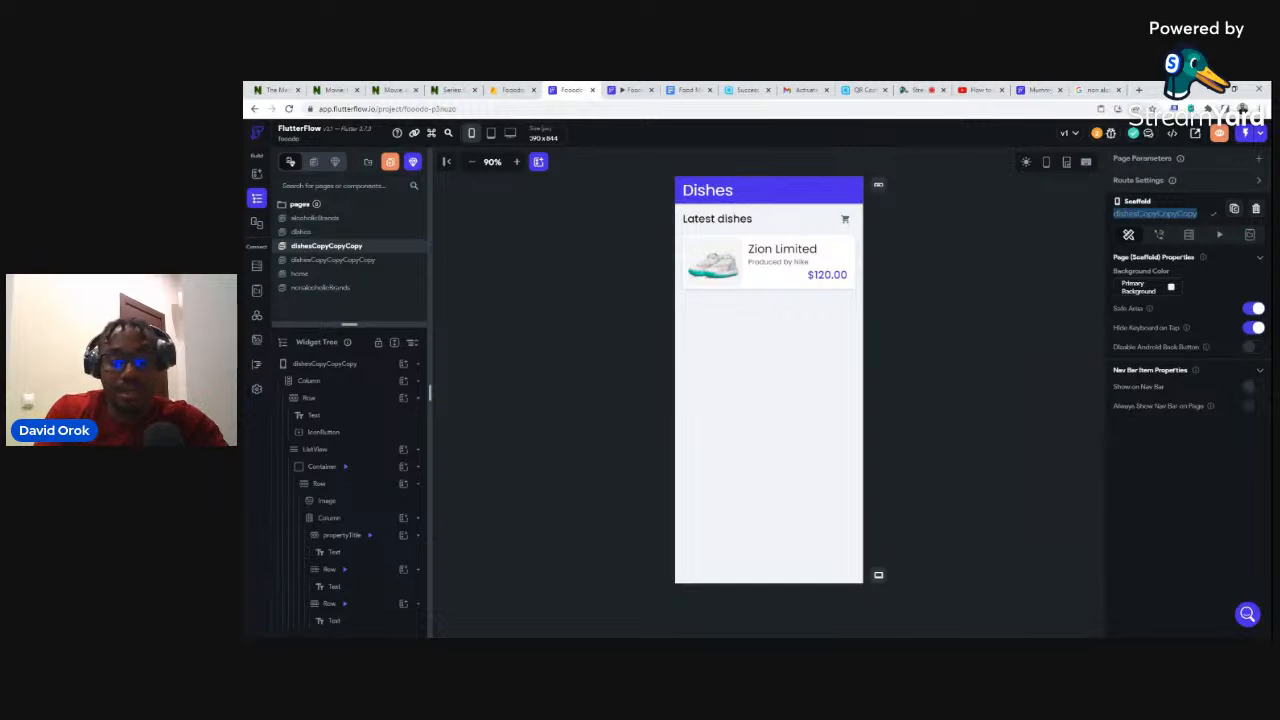
key(BackSpace)
text(al)
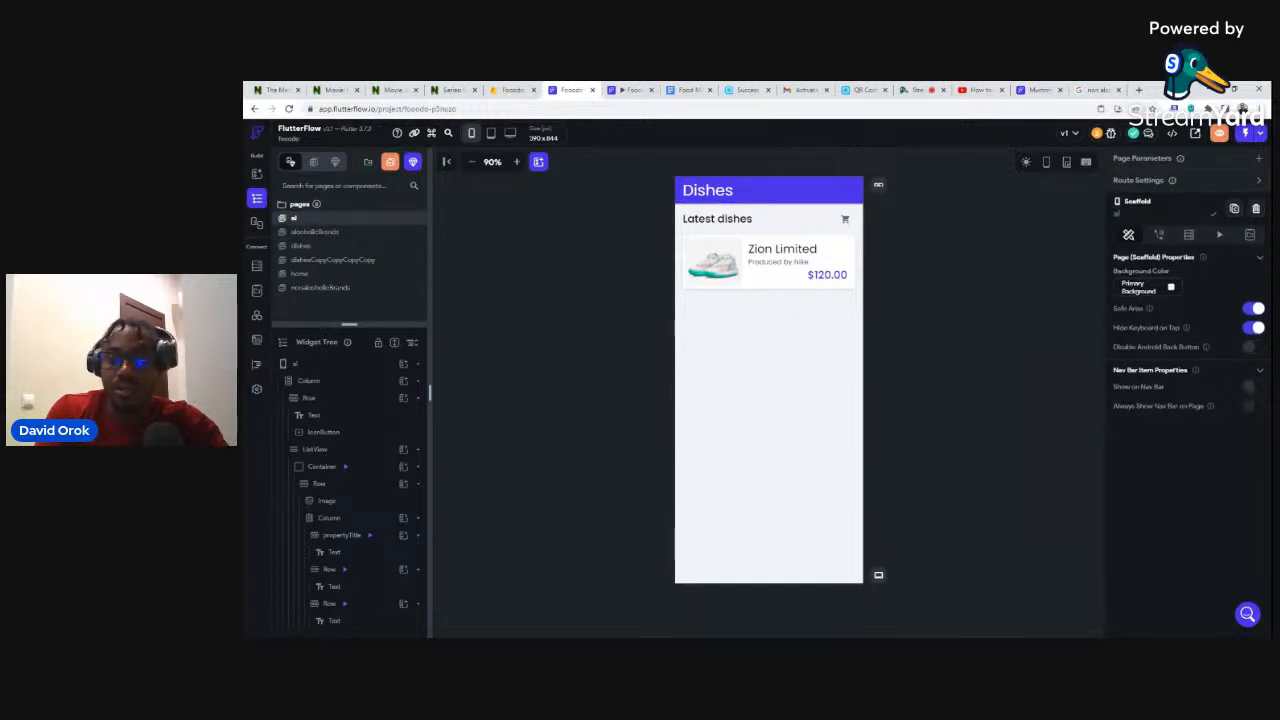
text(coholic)
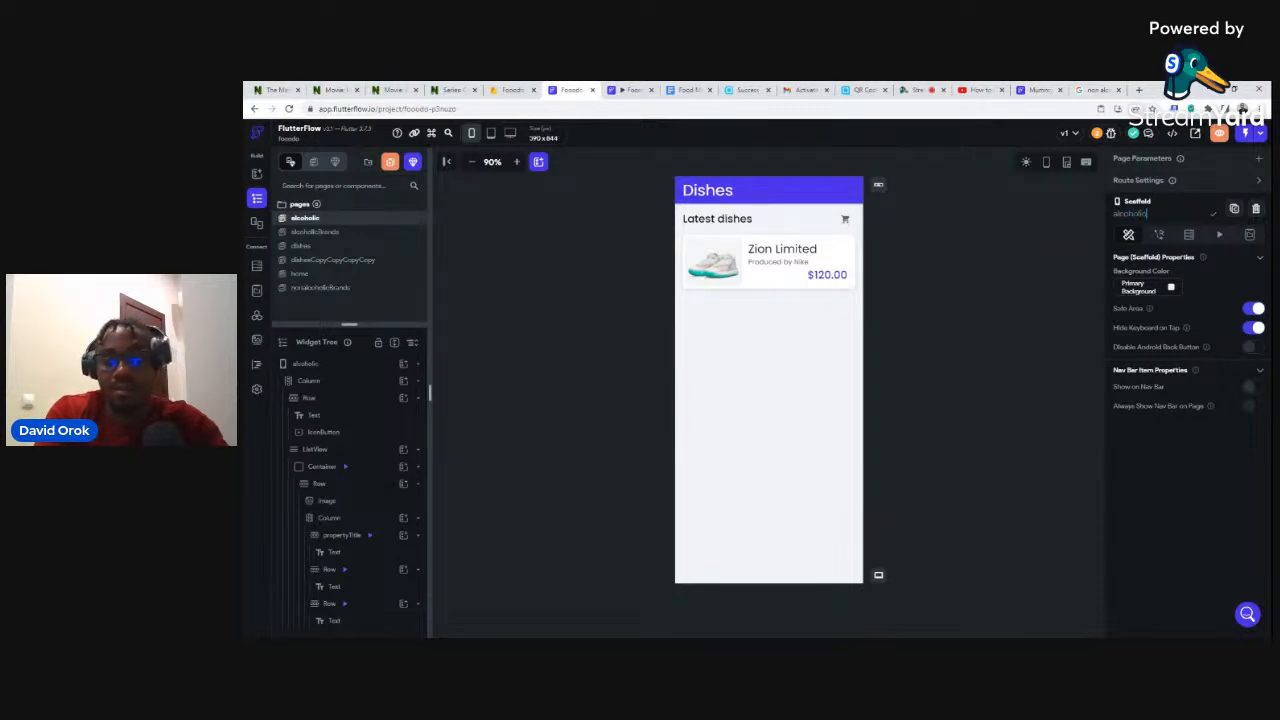
text(BrandsList)
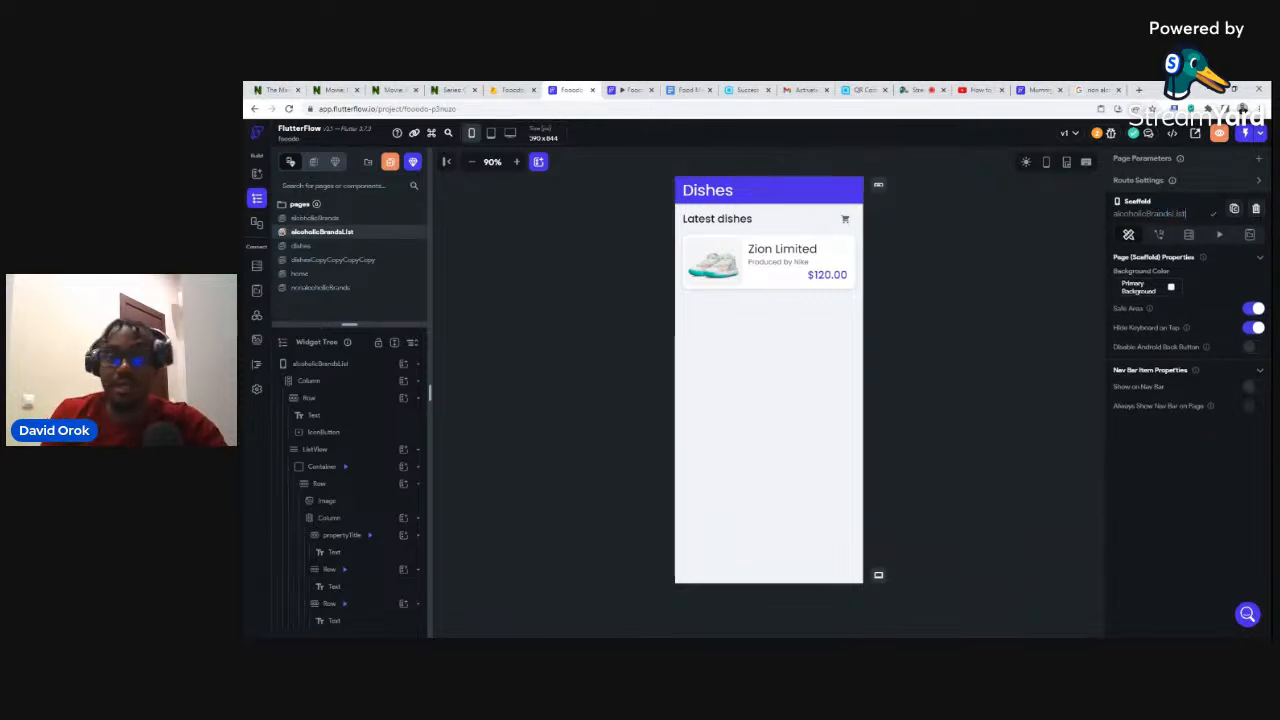
click(1016, 238)
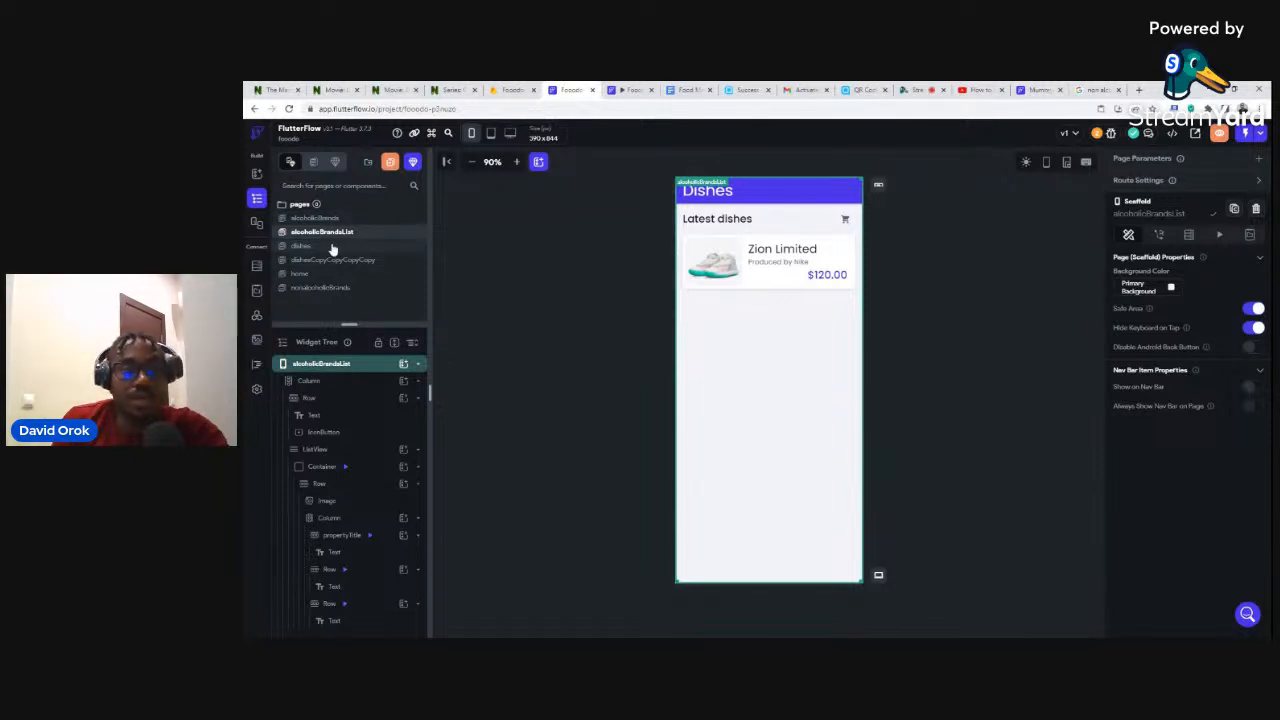
On the home page, add an On Tap action to the Food list's row that navigates to the dishes page.
click(298, 275)
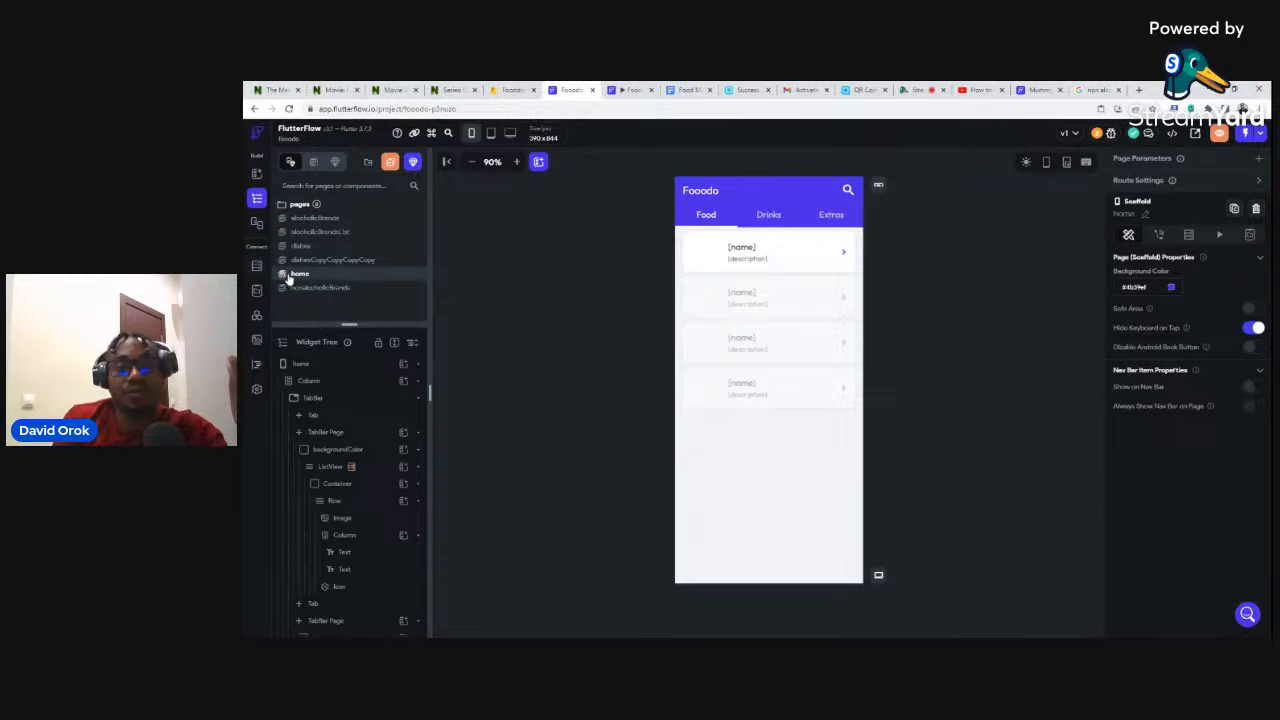
click(298, 283)
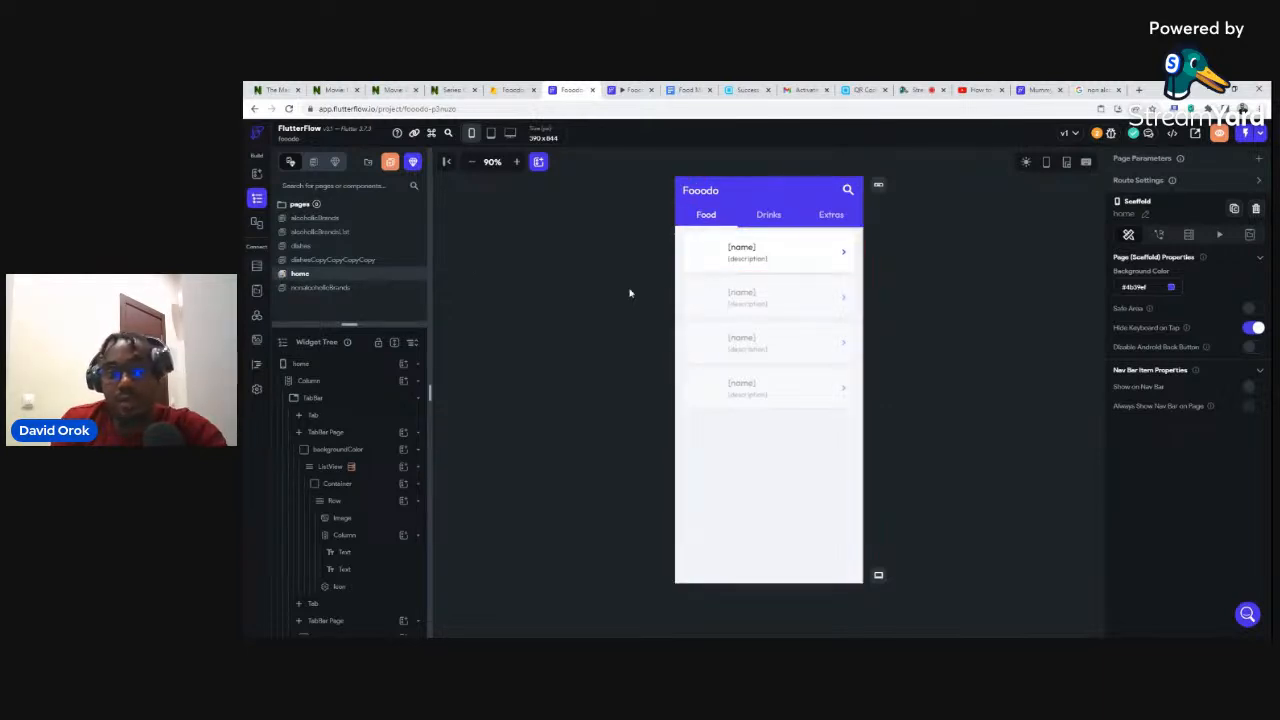
click(703, 255)
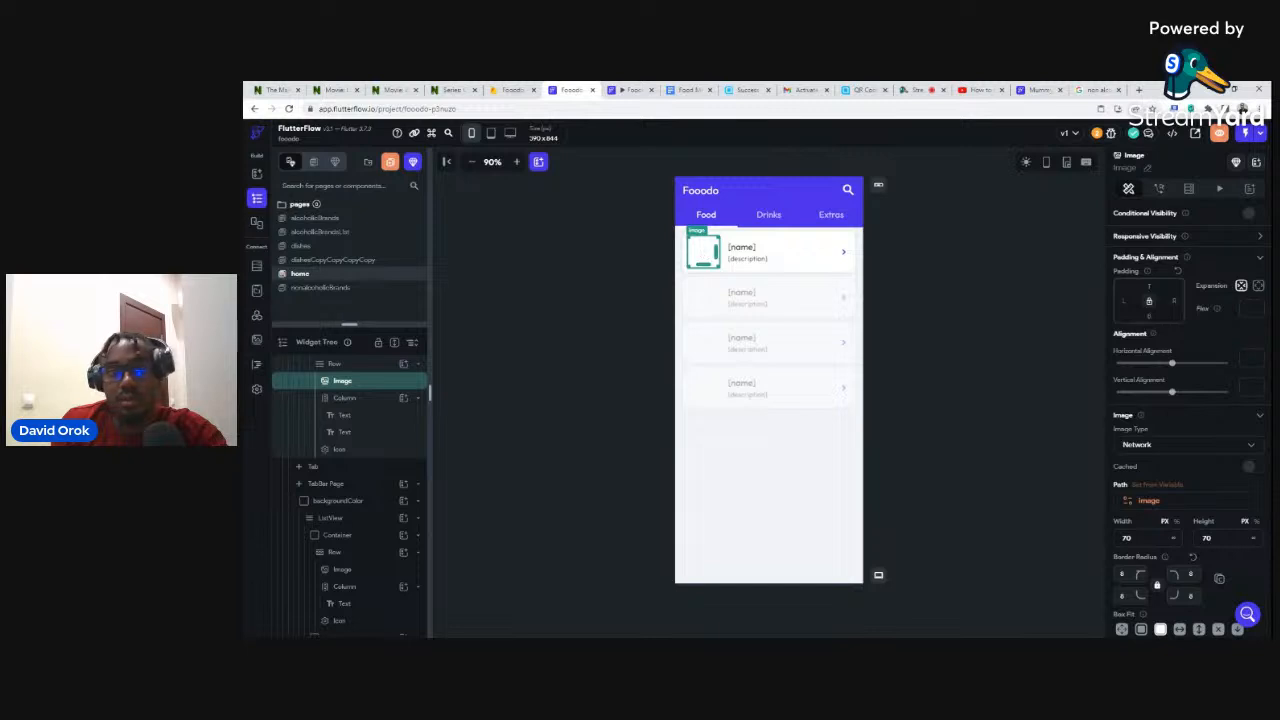
click(643, 283)
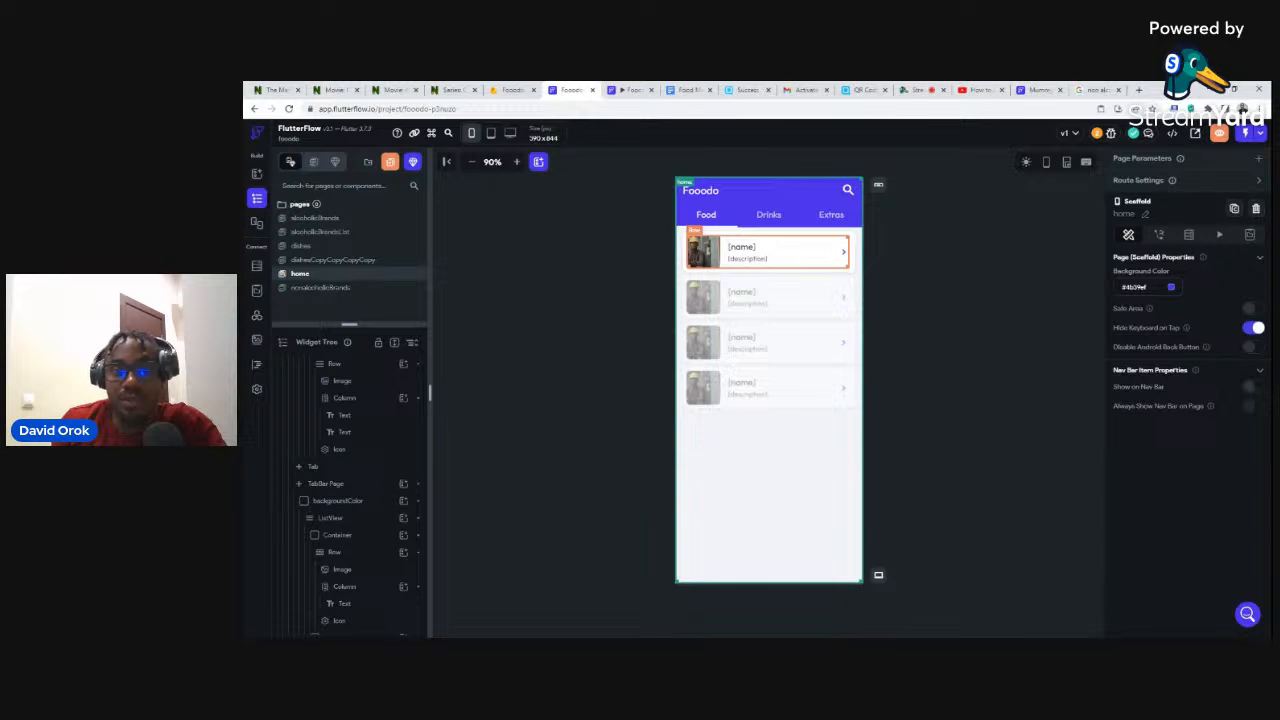
click(728, 240)
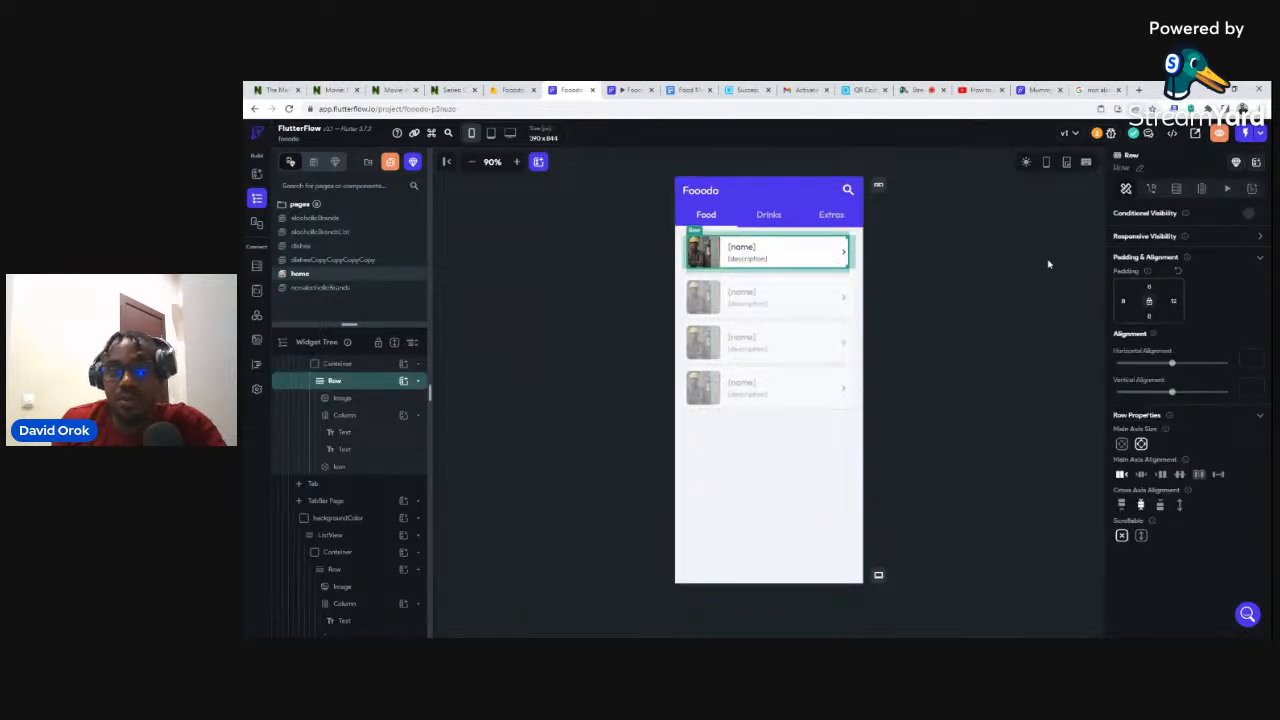
click(1151, 191)
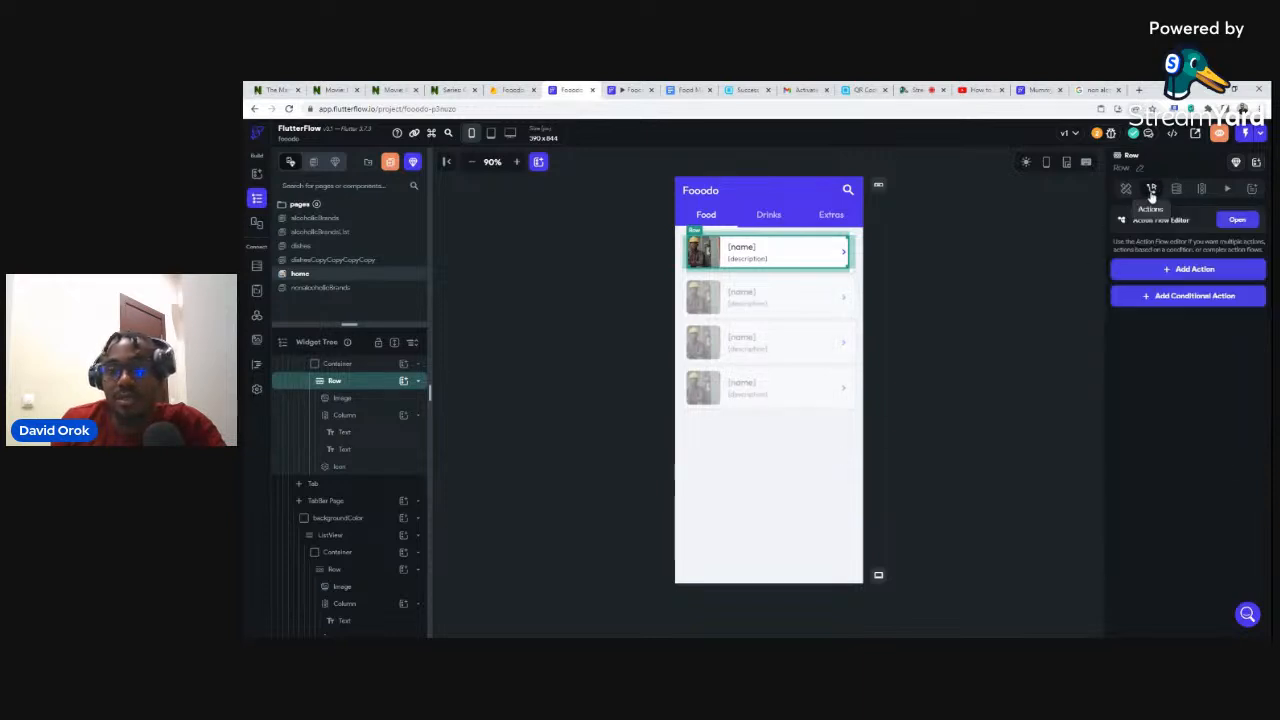
click(1188, 270)
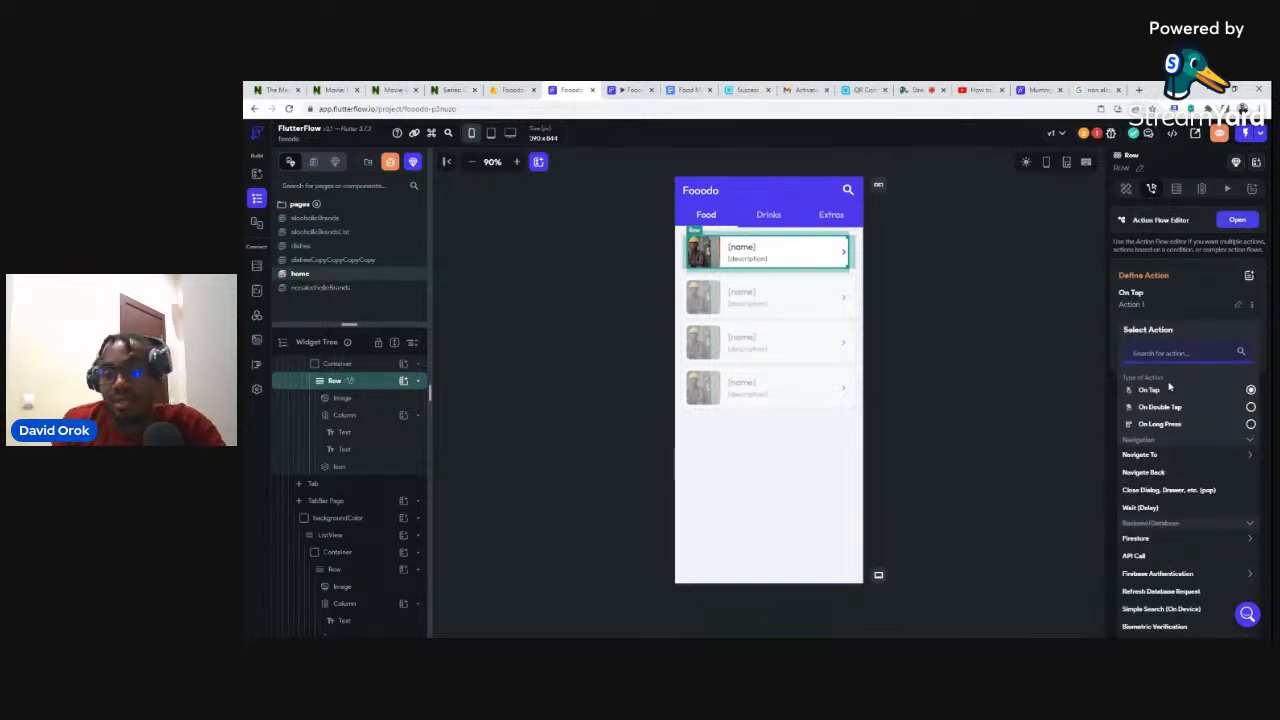
click(1137, 456)
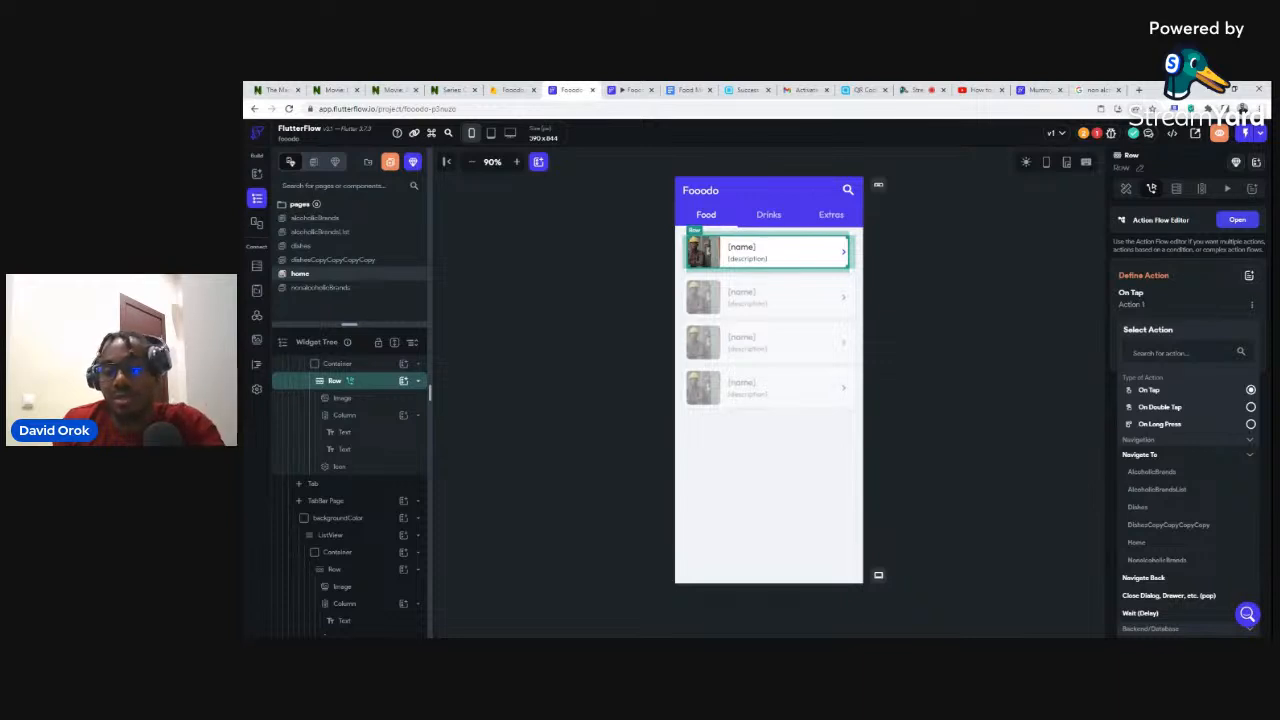
click(1134, 510)
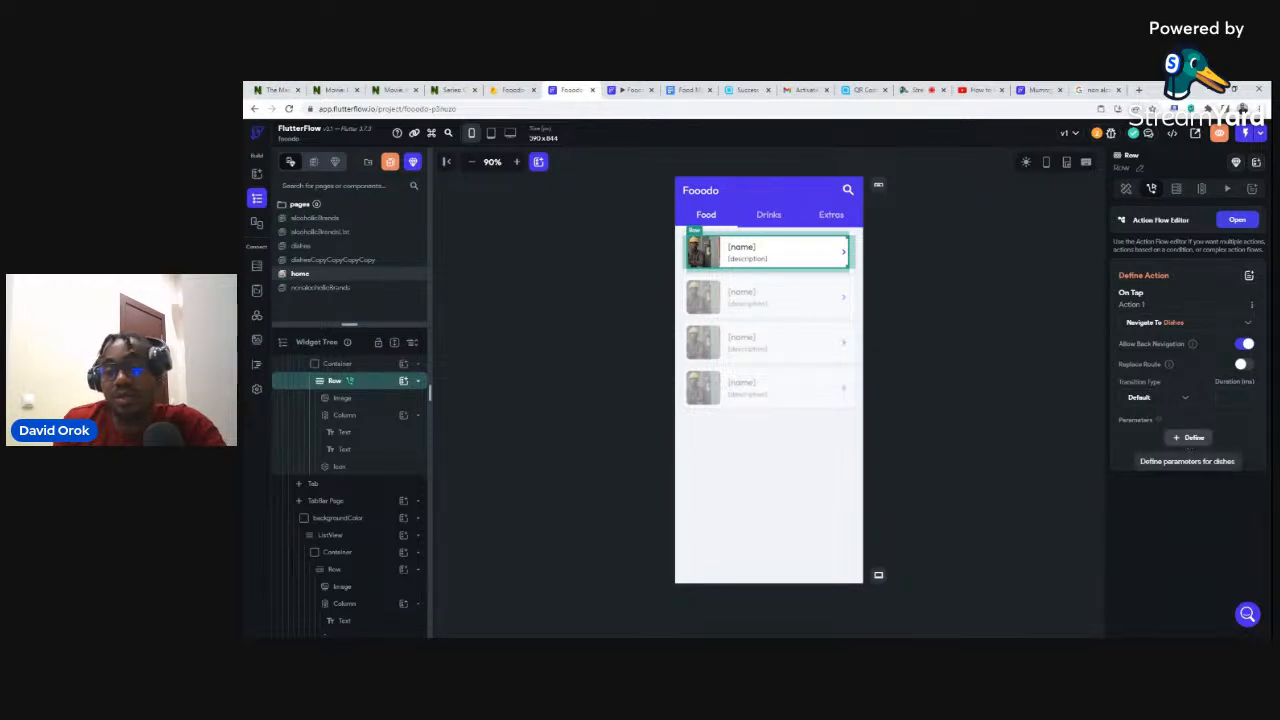
Define a dishes page parameter named "foodRef" of type DocumentReference with the food collection.
click(1190, 440)
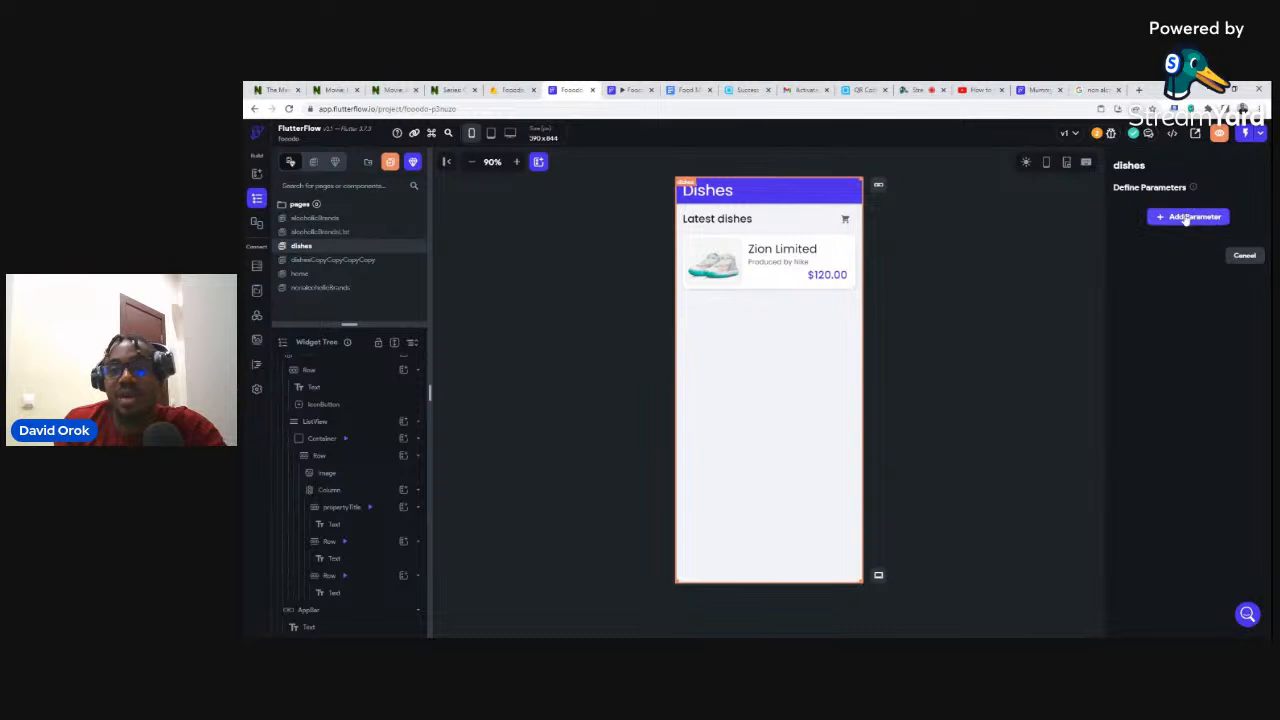
mouse_move(1194, 188)
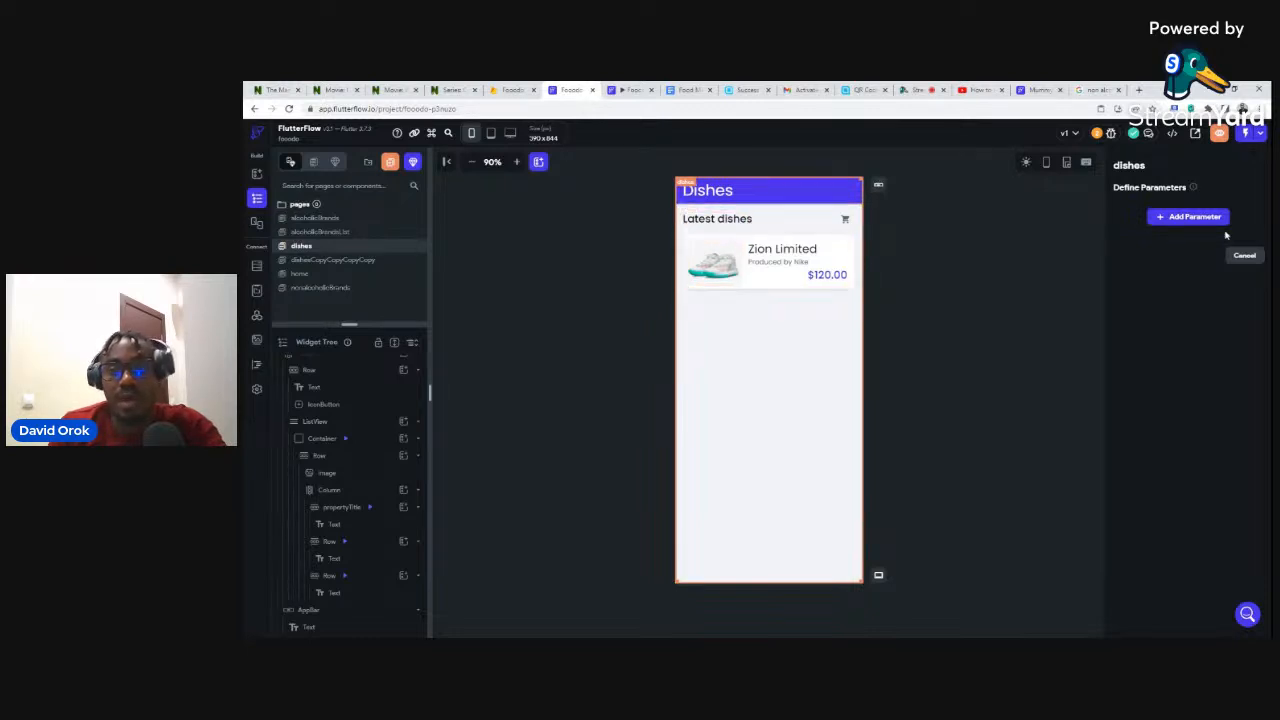
click(1185, 217)
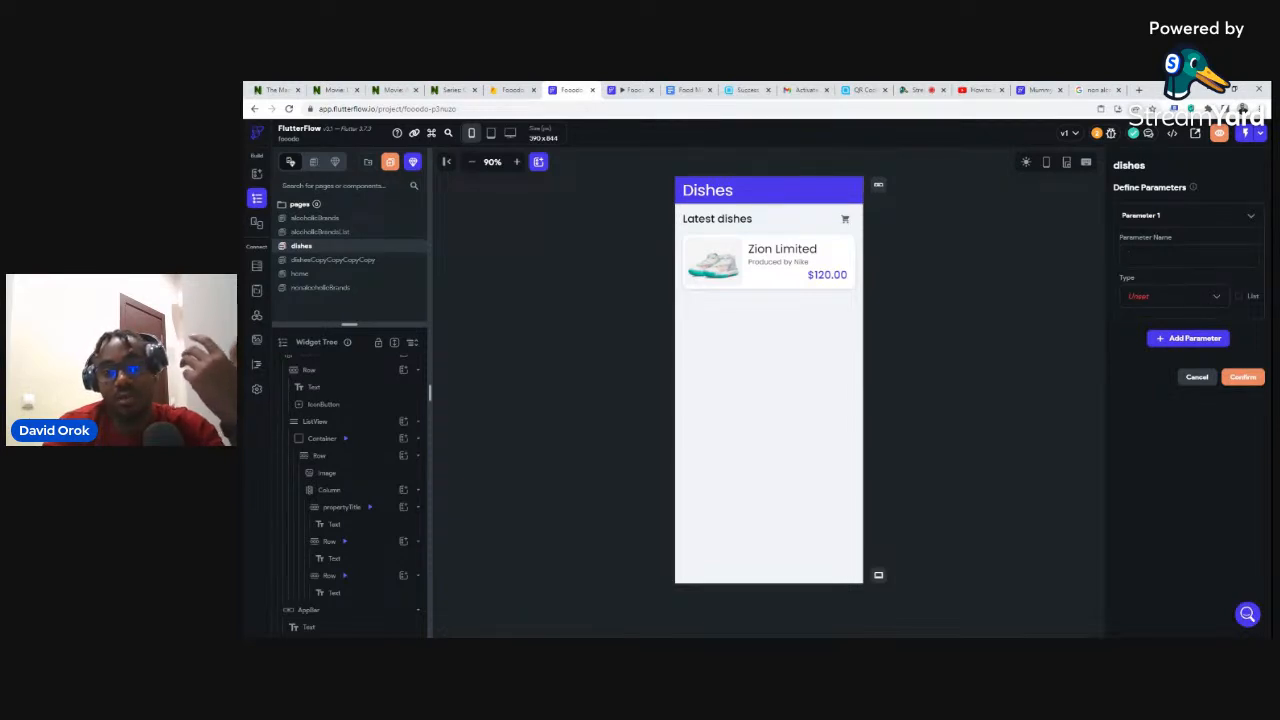
text(food)
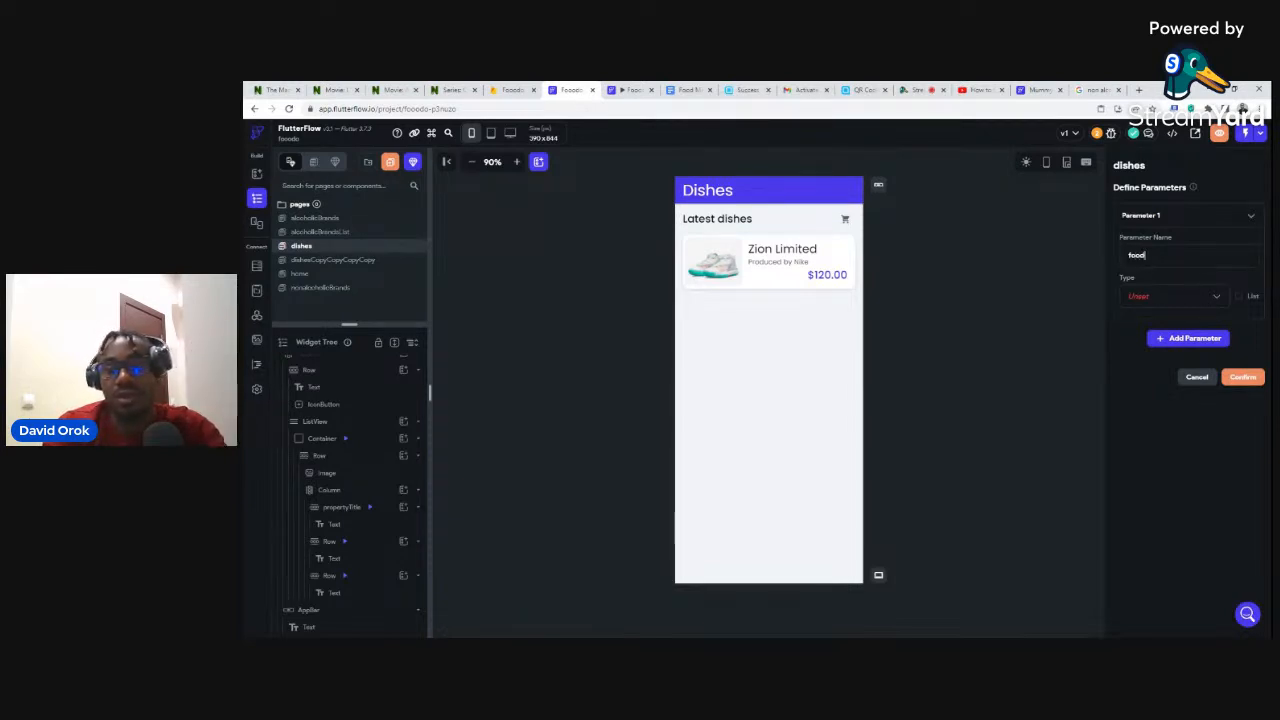
text(Ref)
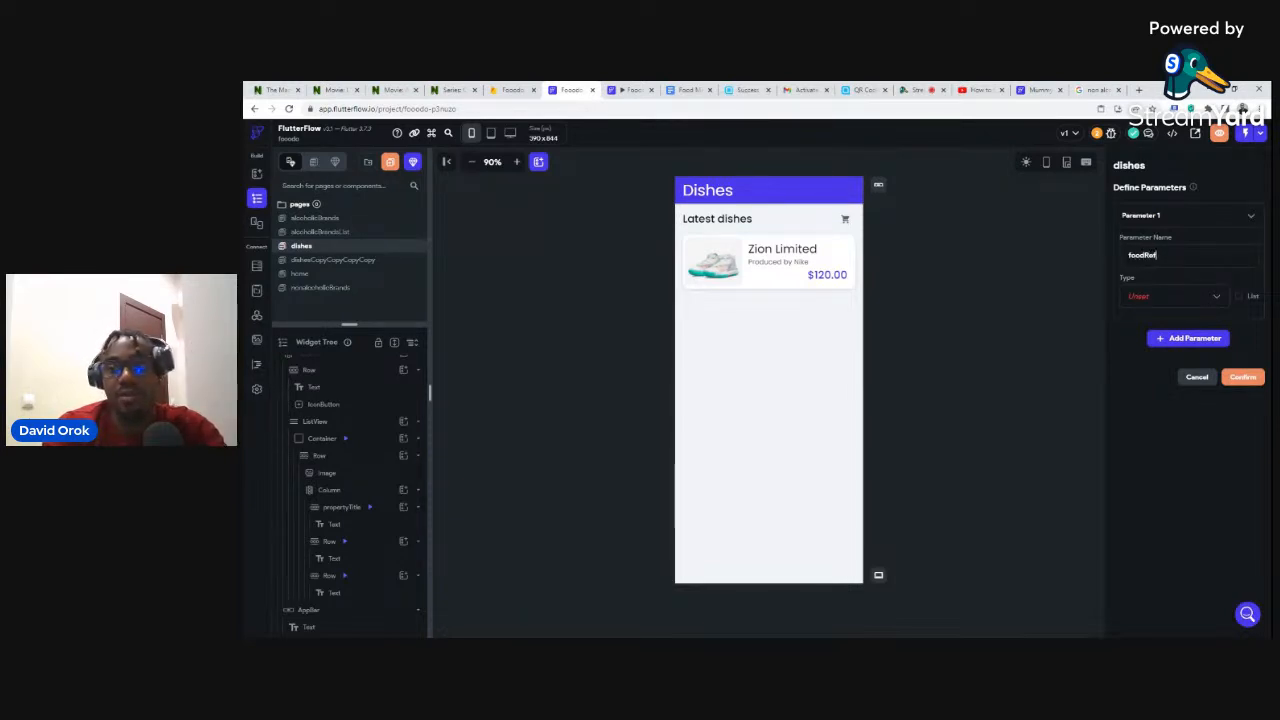
click(1143, 302)
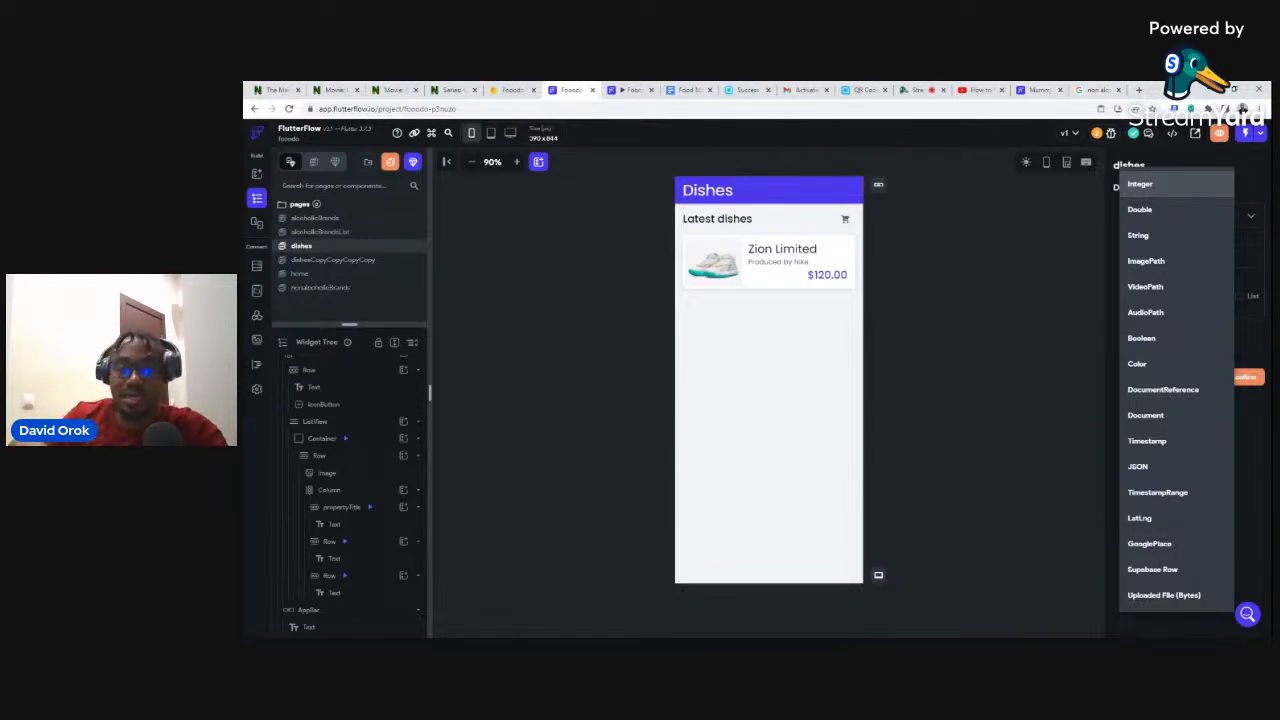
click(1142, 389)
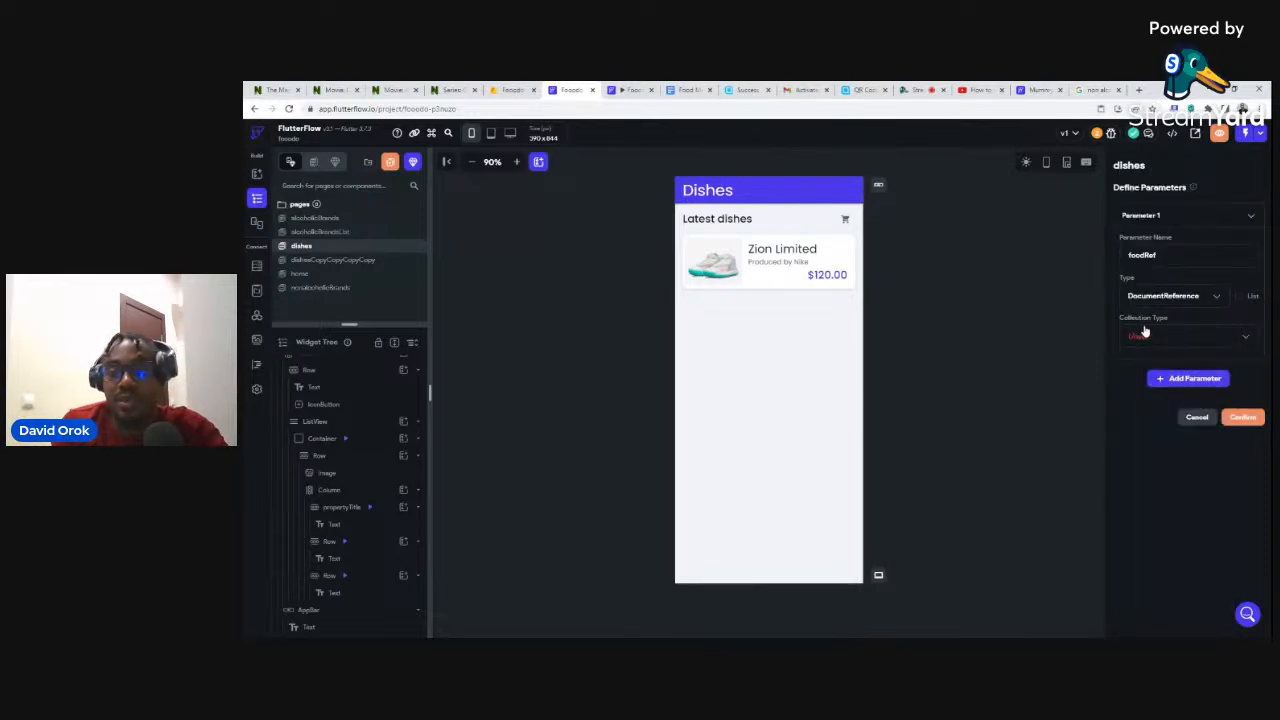
click(1137, 342)
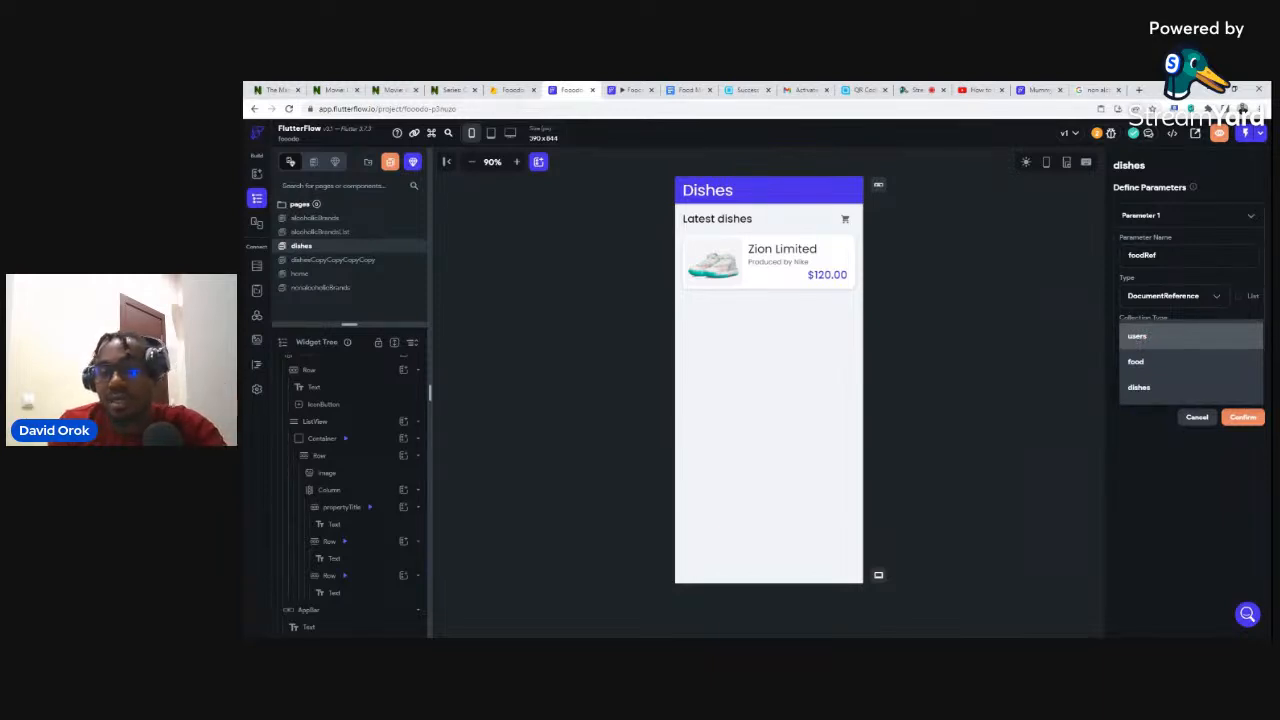
click(1136, 365)
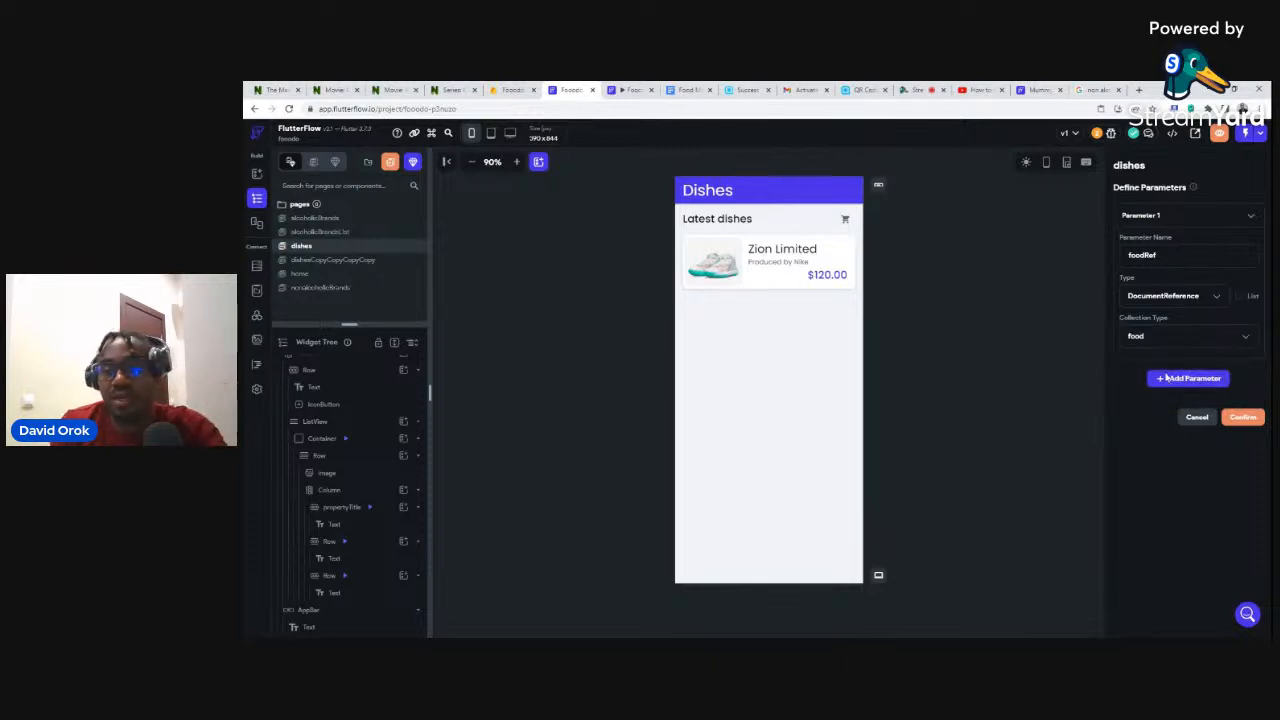
click(1241, 418)
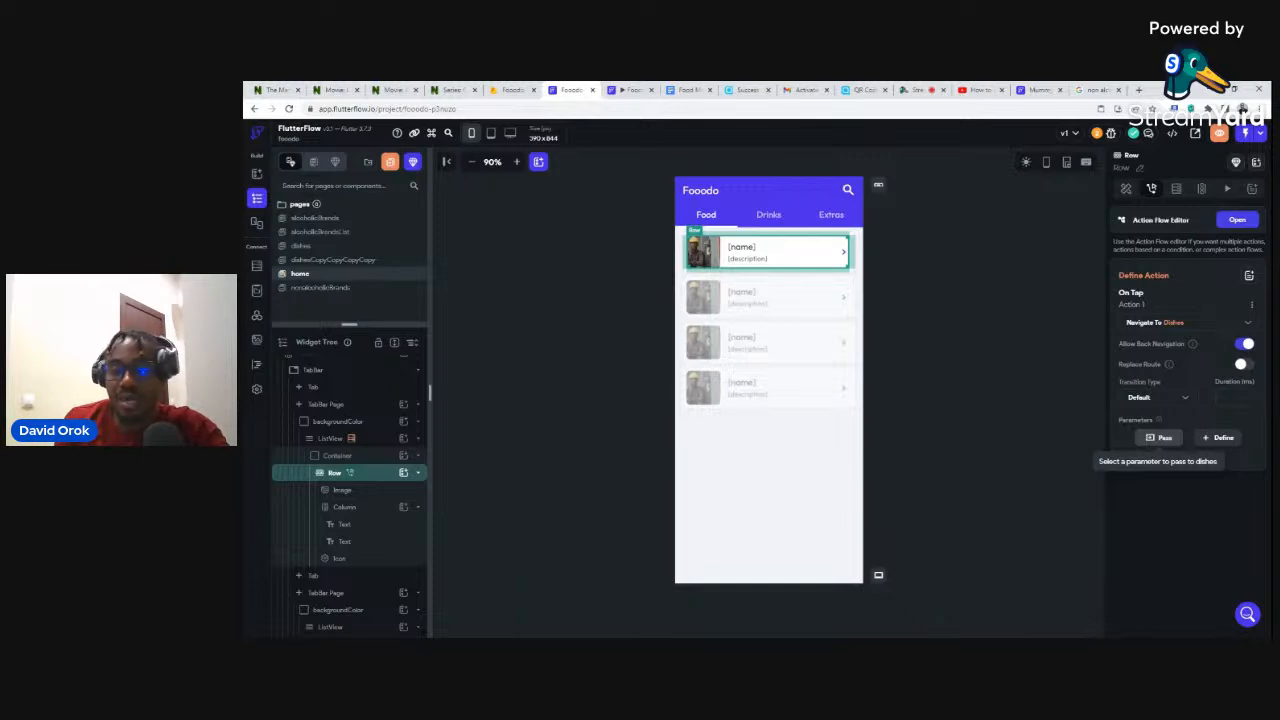
Pass the foodRef parameter in the home row's navigation action, set to the food document's Reference.
click(1163, 442)
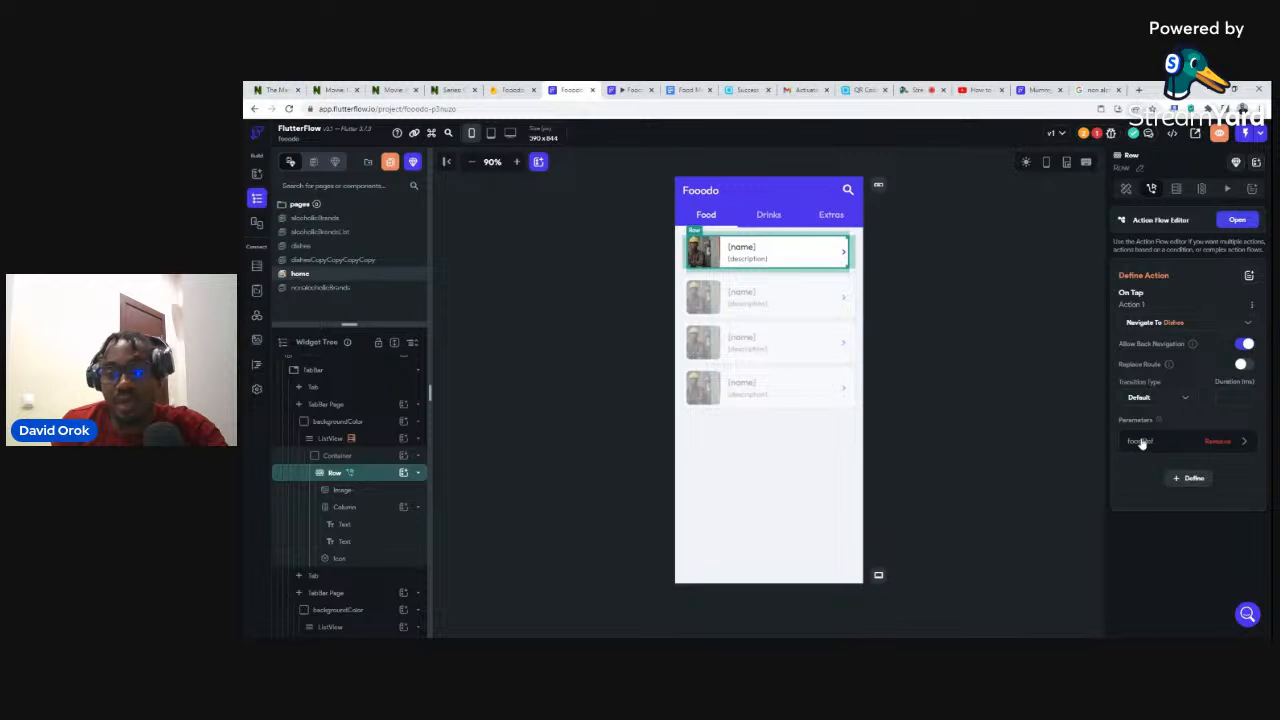
click(1140, 442)
scroll(1145, 481, down, 1)
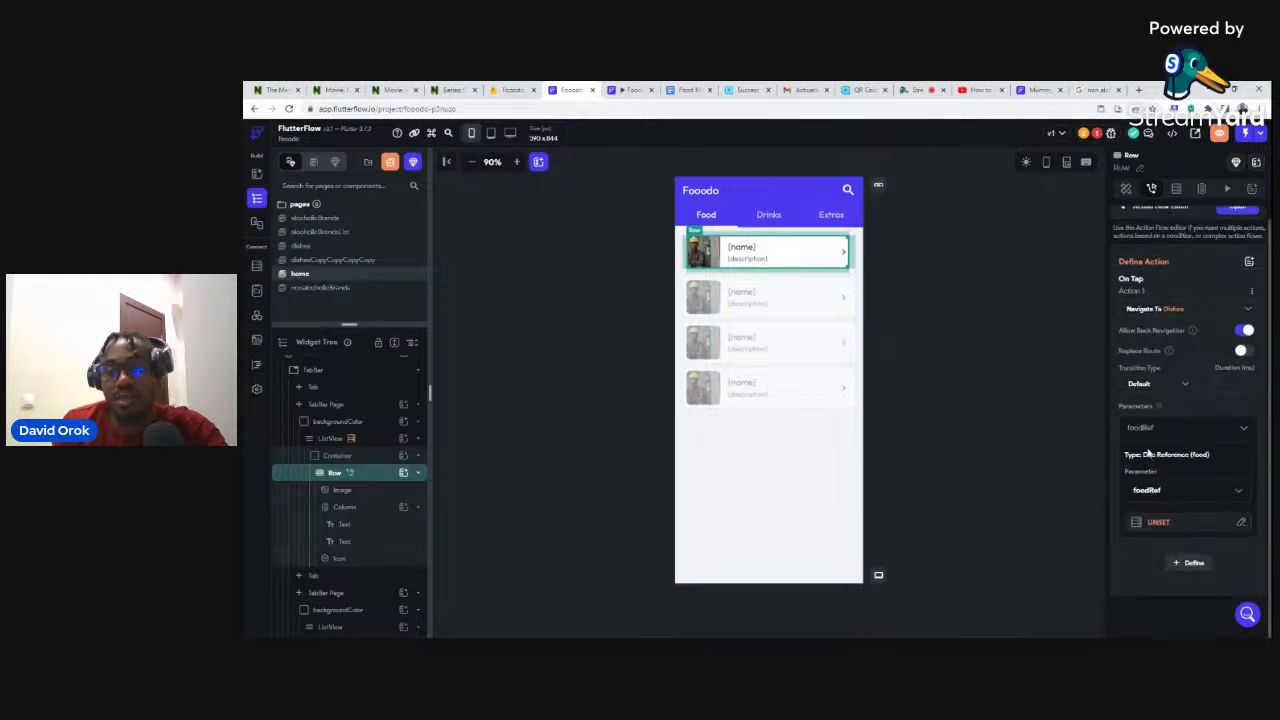
click(1155, 523)
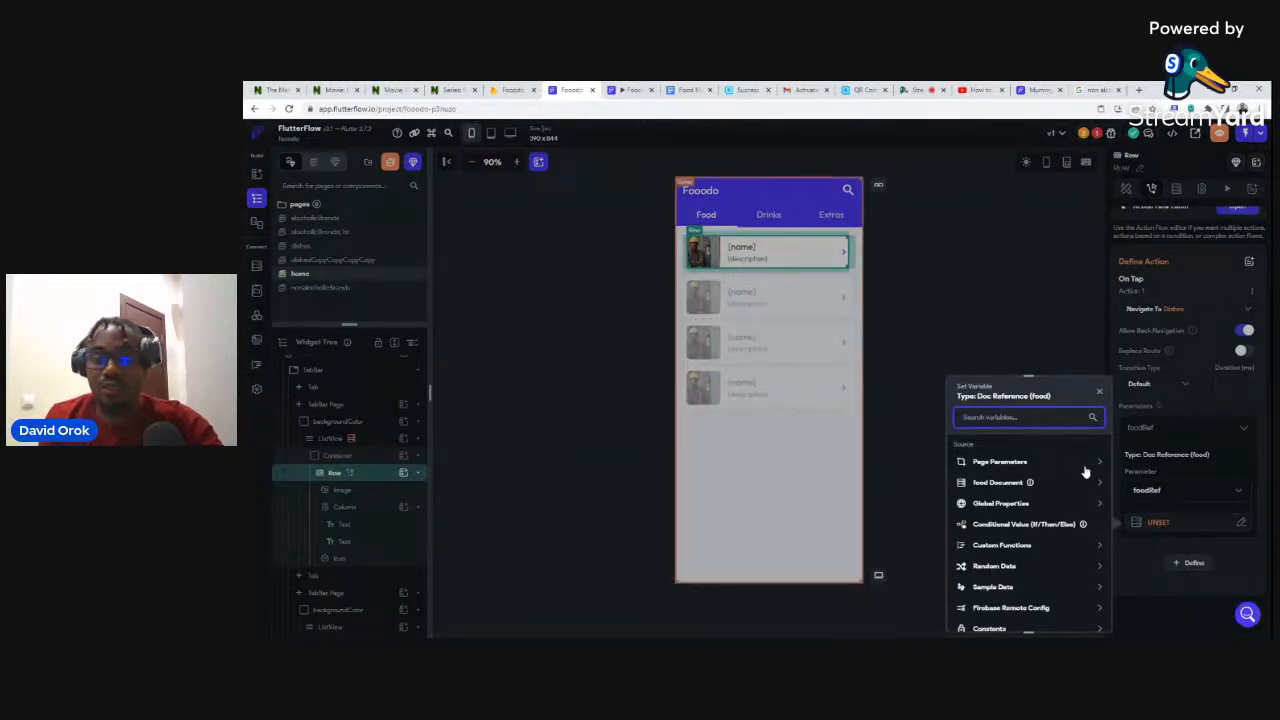
click(1000, 483)
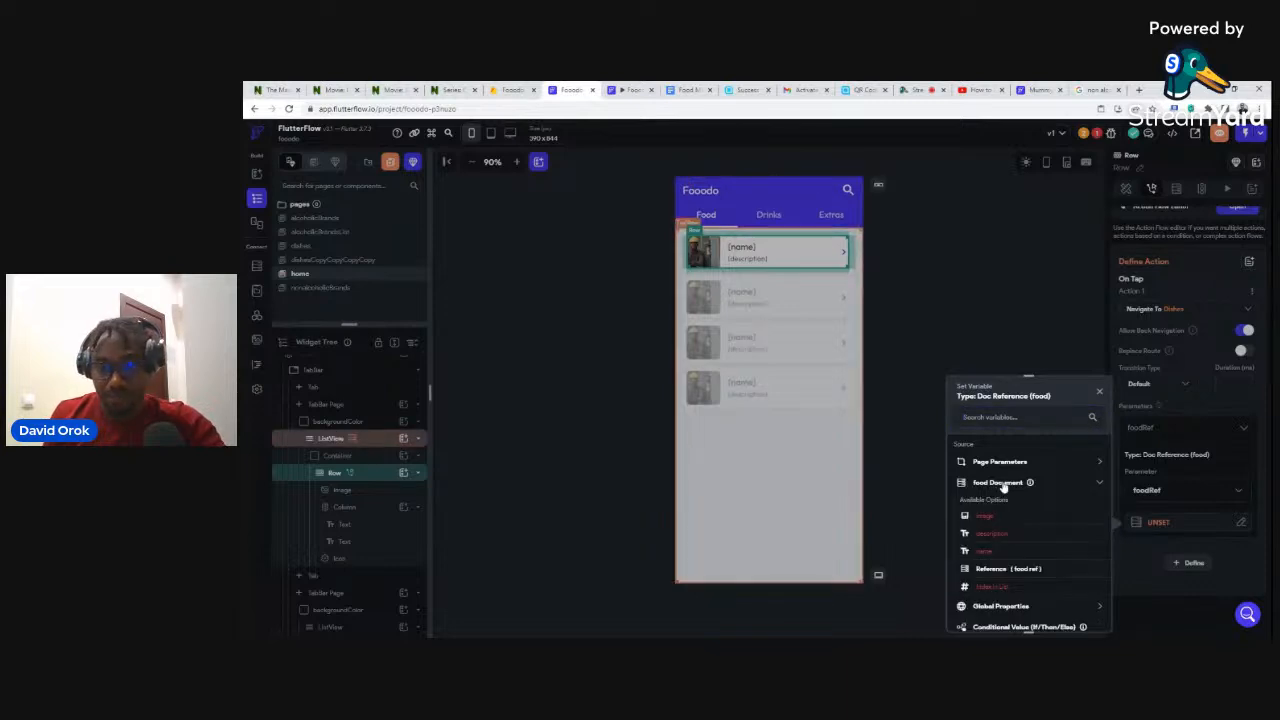
click(989, 569)
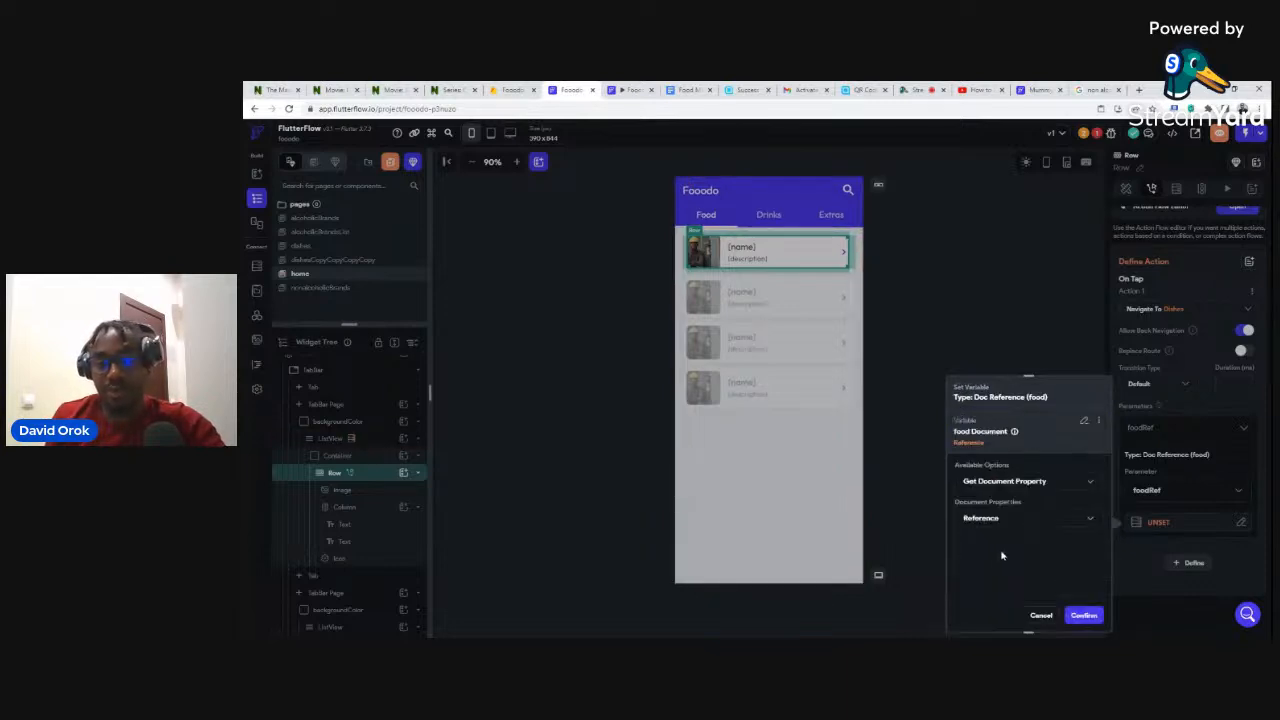
click(1085, 616)
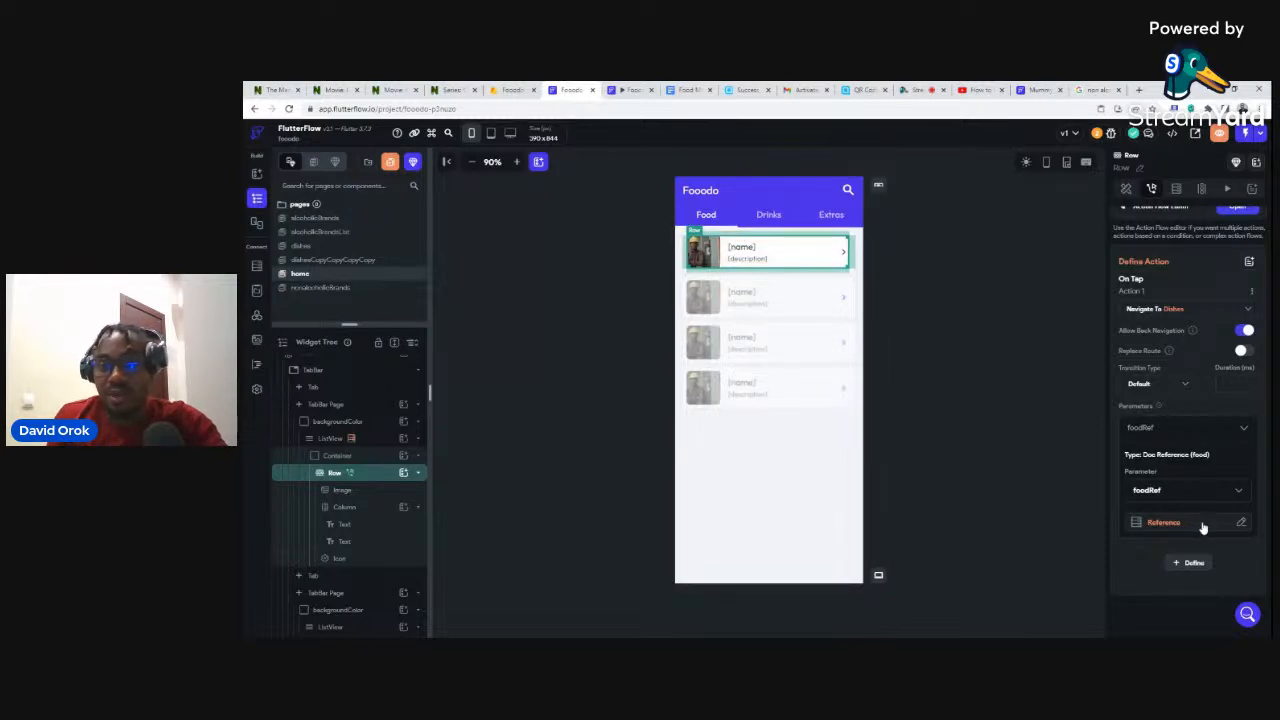
Add a Document from Reference backend query to the dishes page, using the food collection and the foodRef page parameter.
click(302, 246)
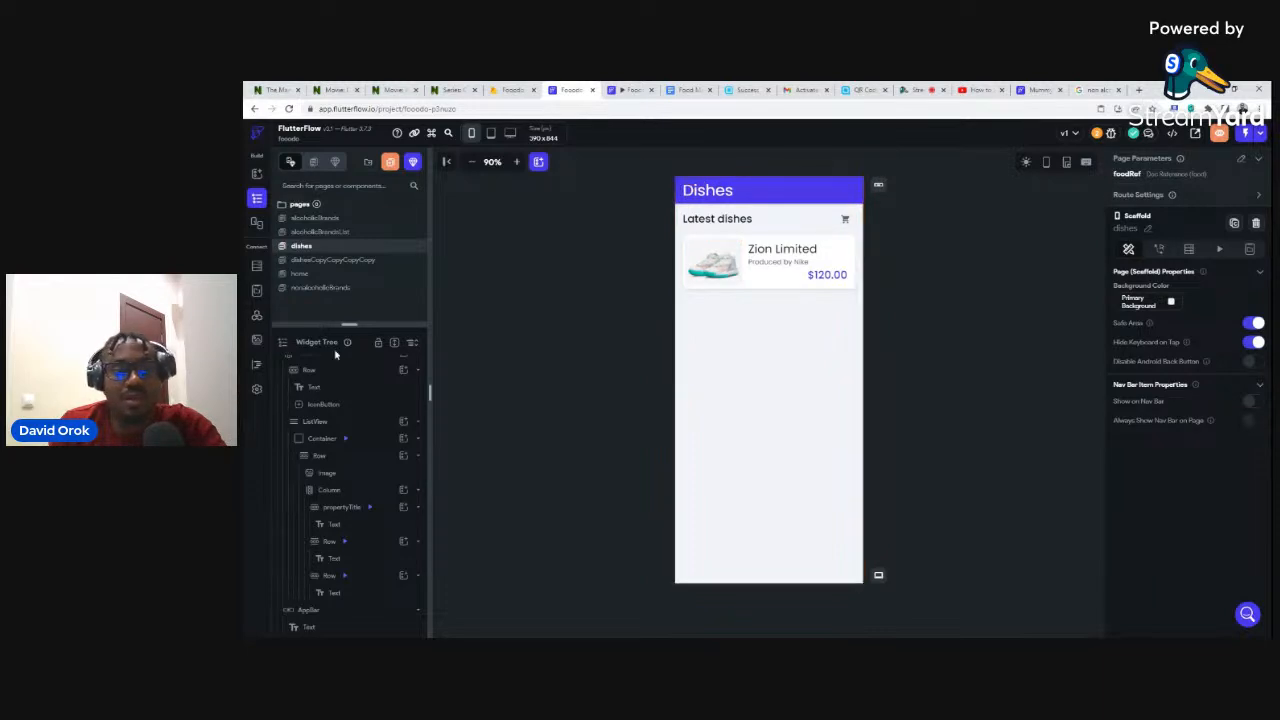
scroll(335, 418, up, 2)
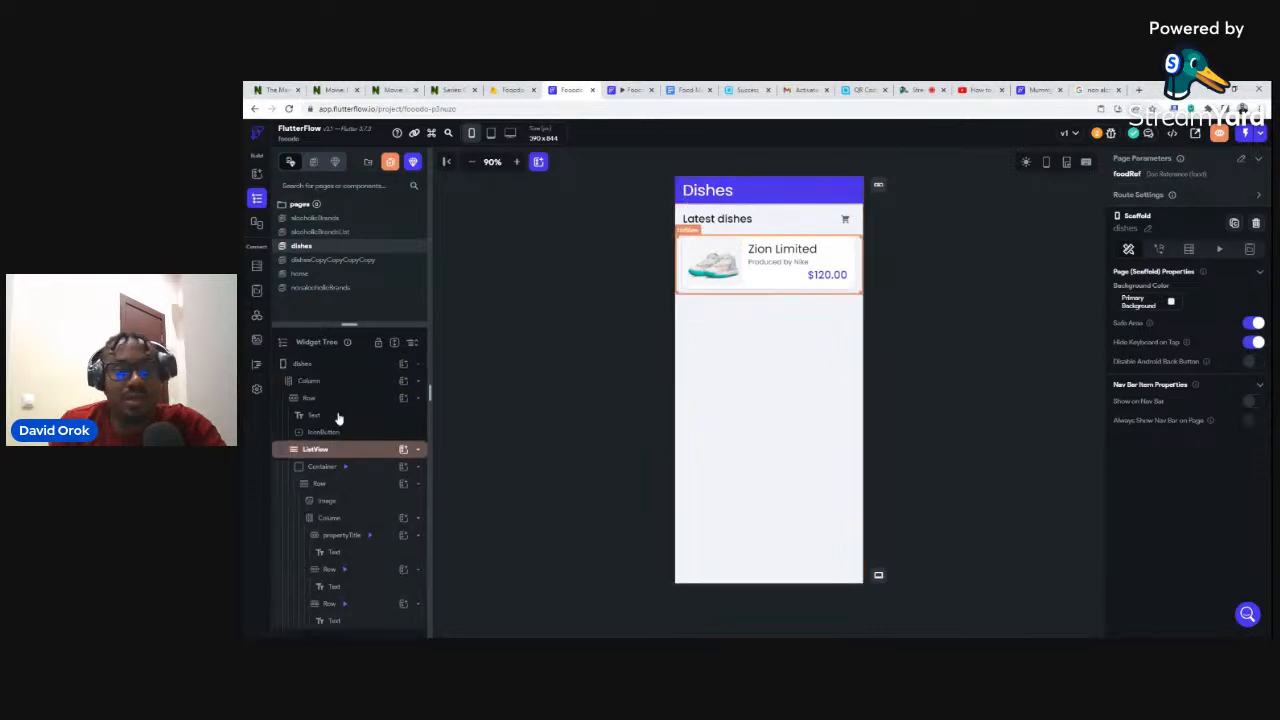
click(303, 366)
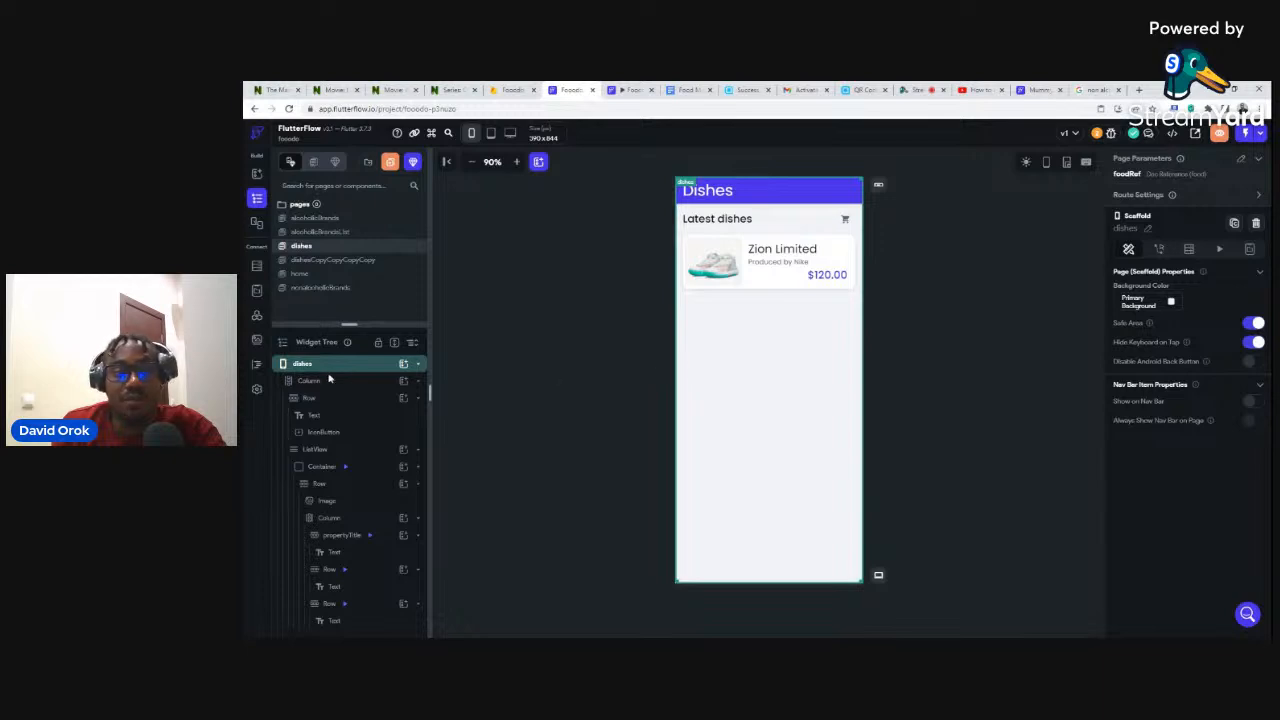
click(1189, 250)
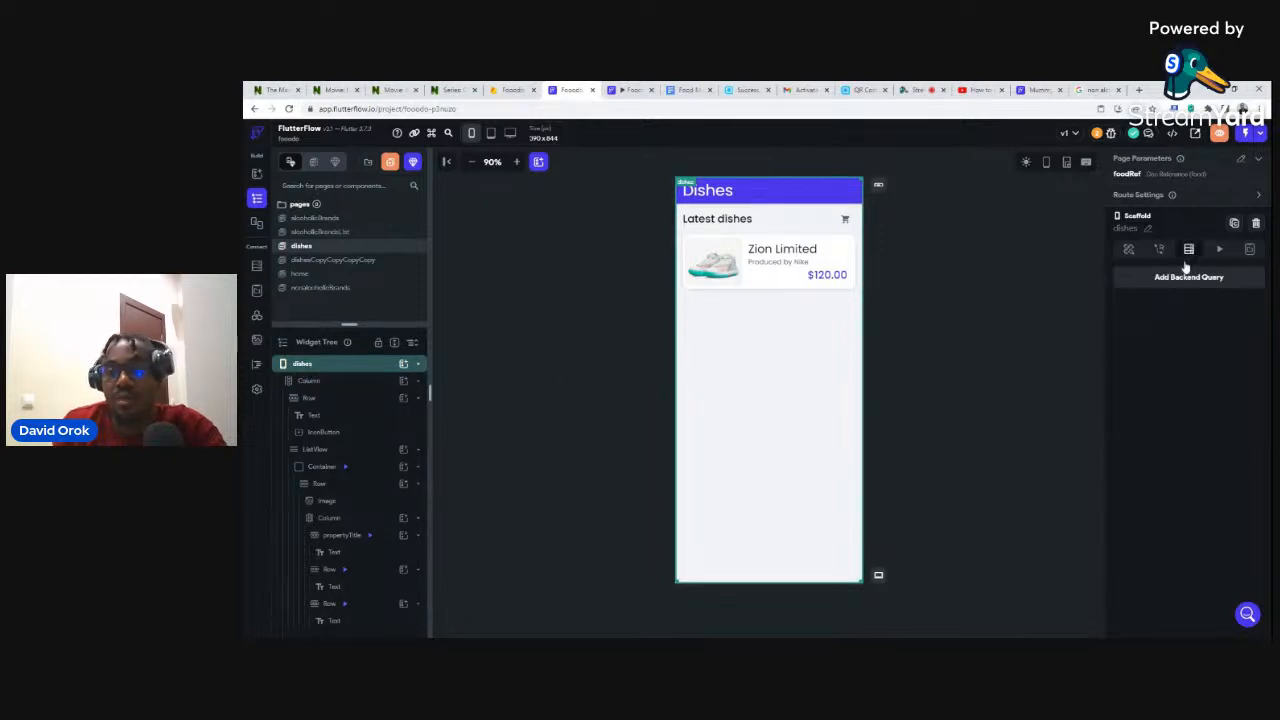
click(1182, 278)
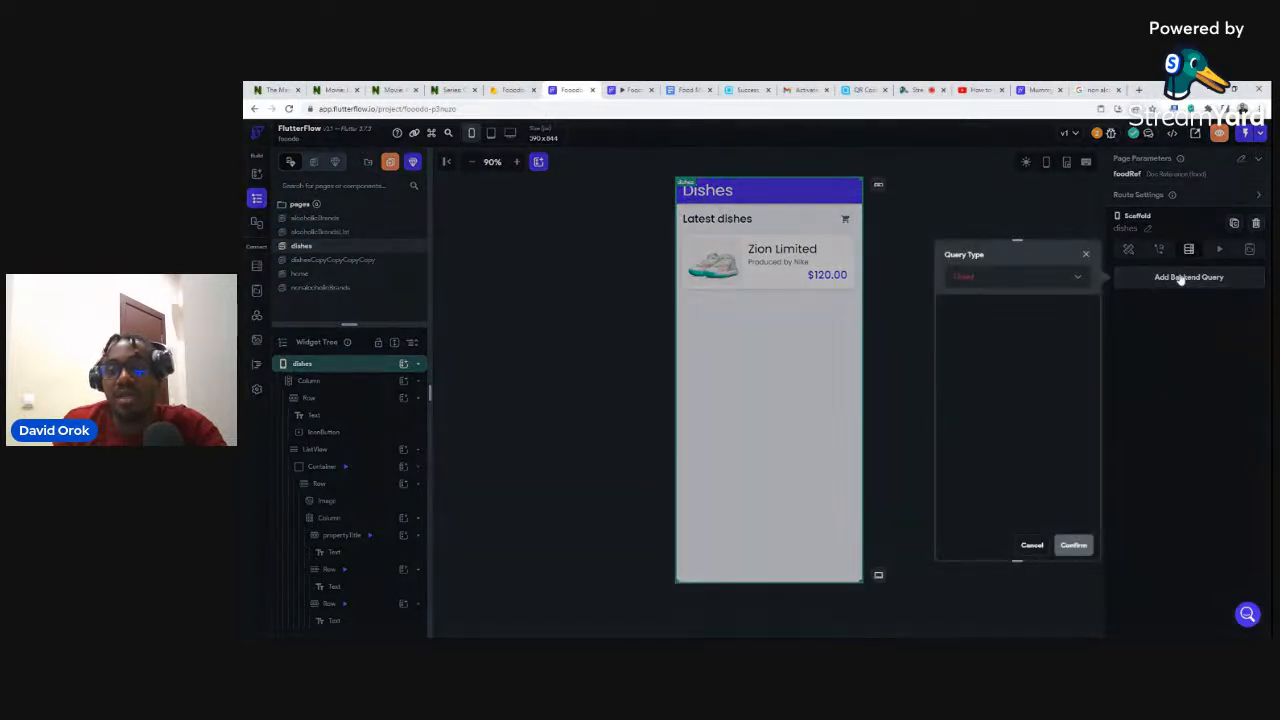
click(968, 280)
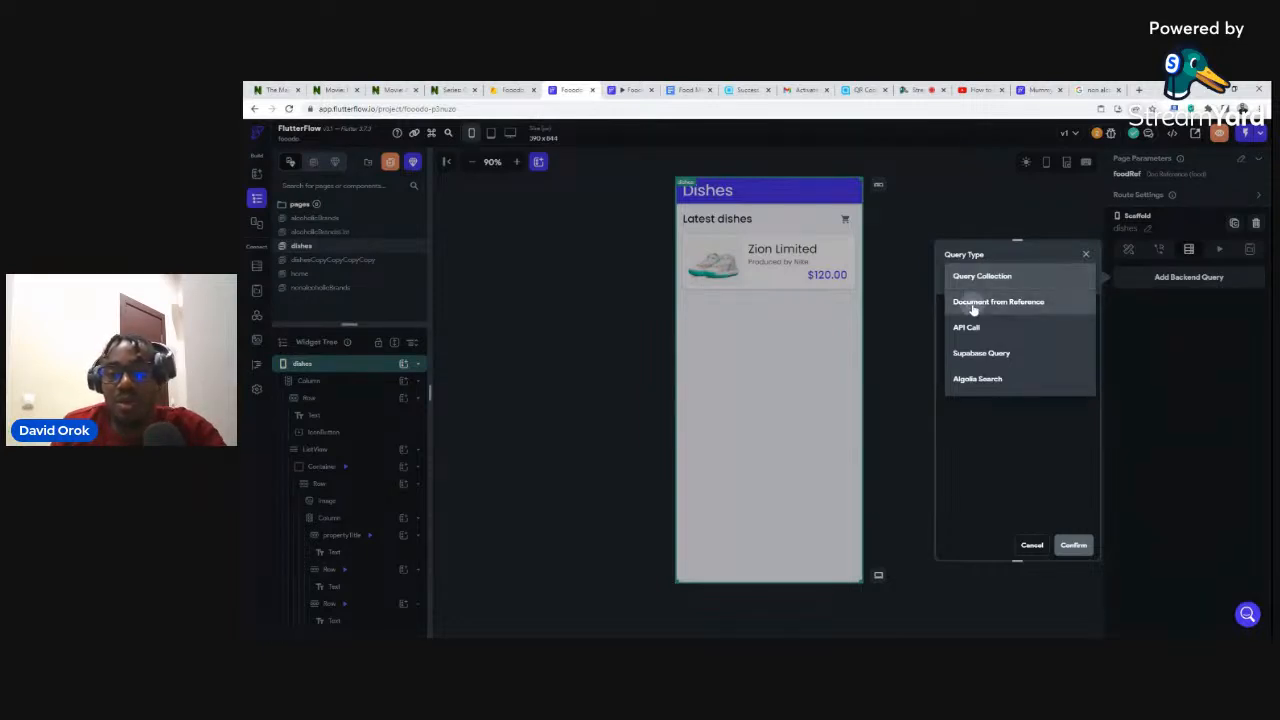
click(971, 310)
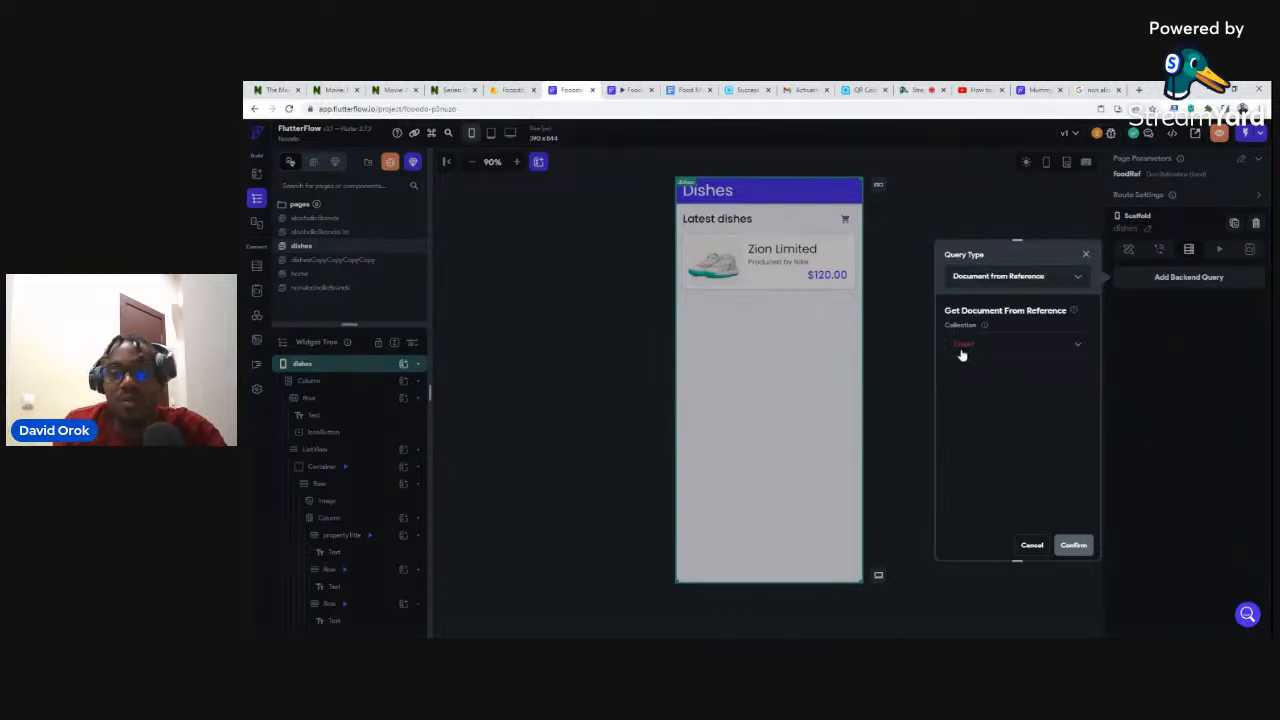
click(961, 350)
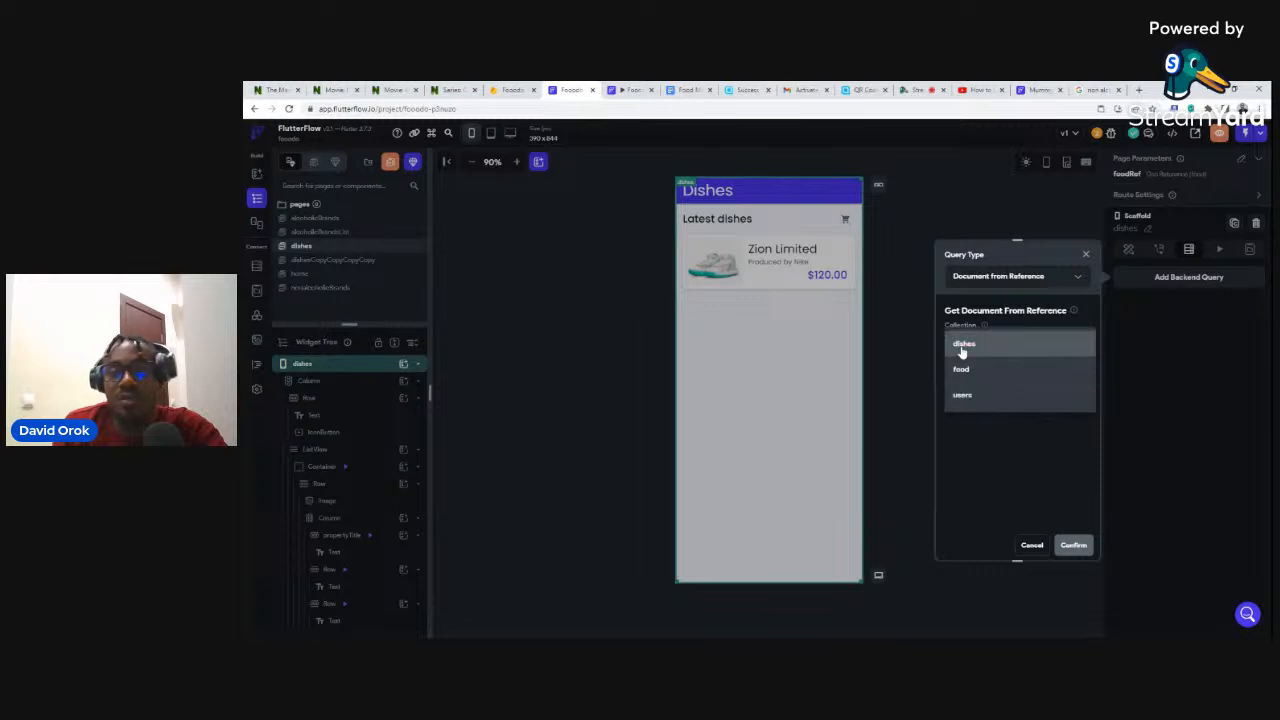
click(962, 371)
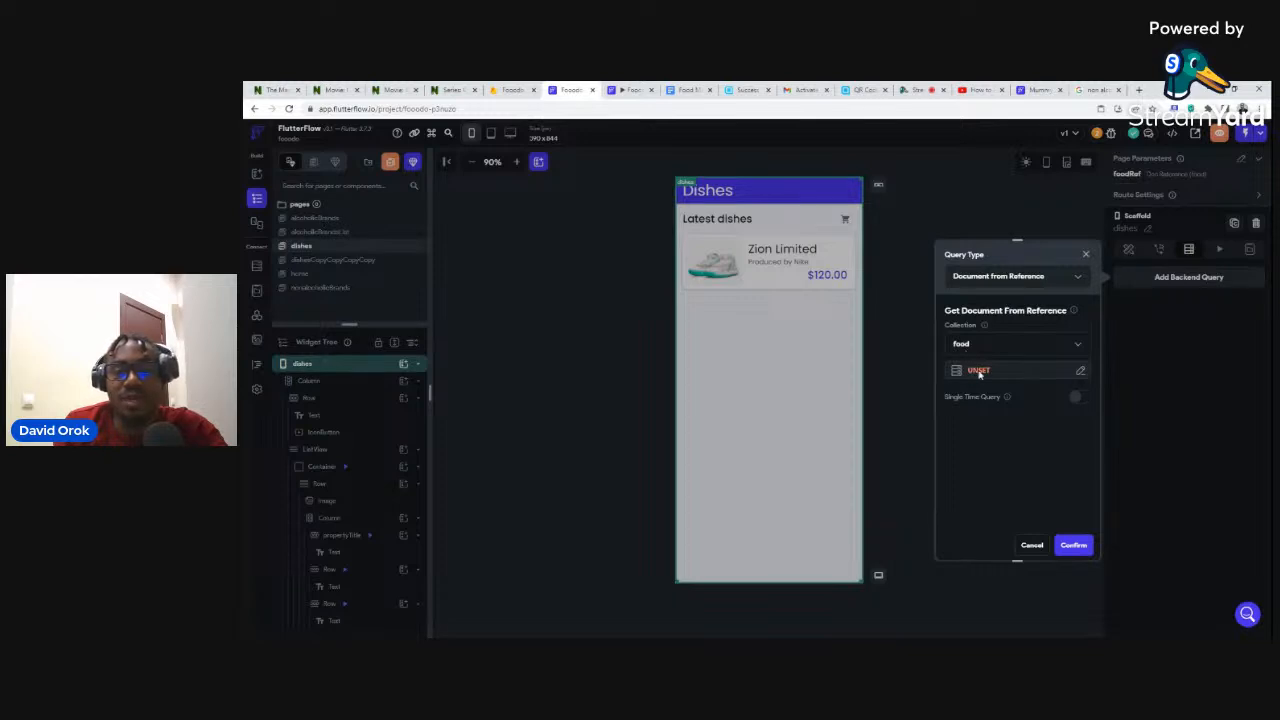
click(978, 371)
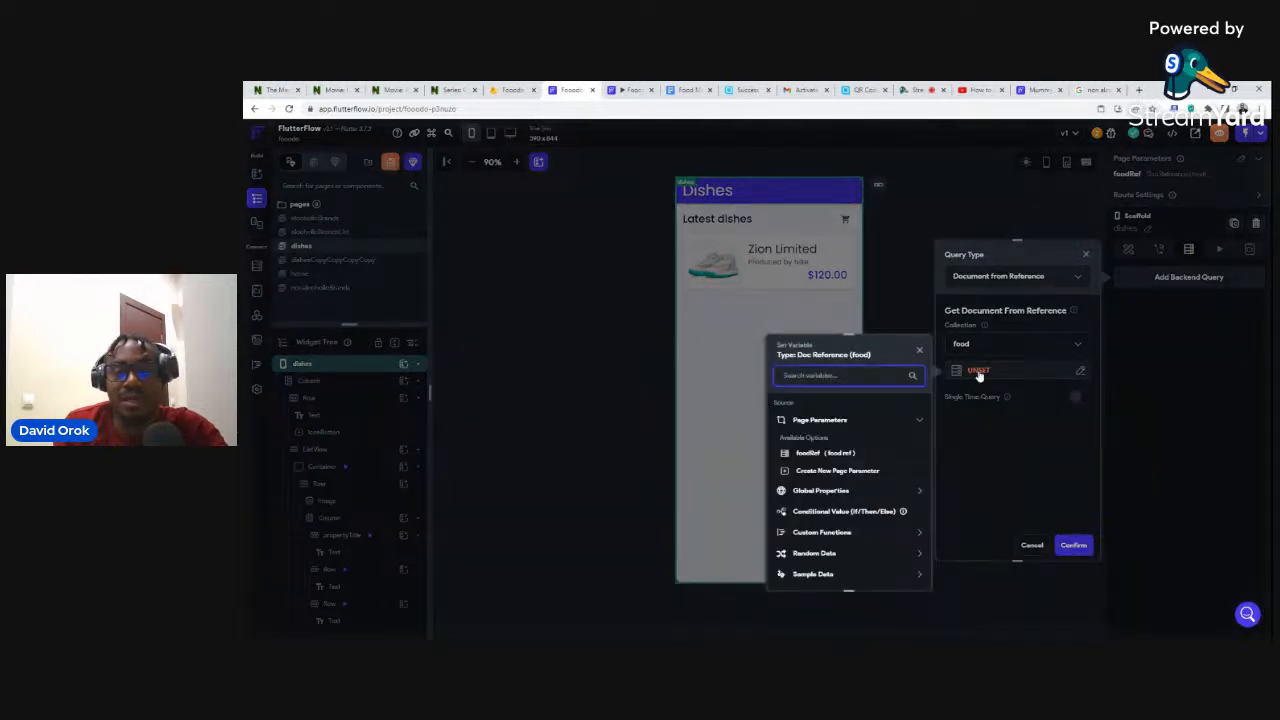
click(807, 454)
click(905, 575)
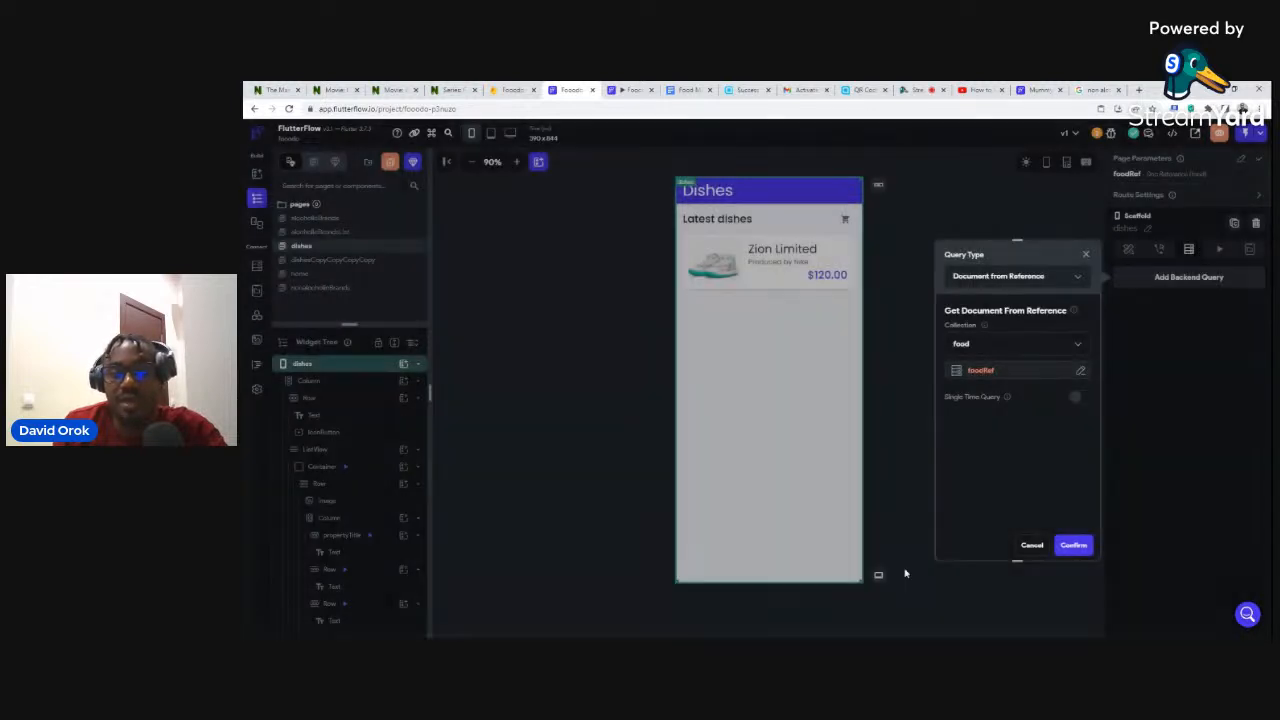
click(1074, 544)
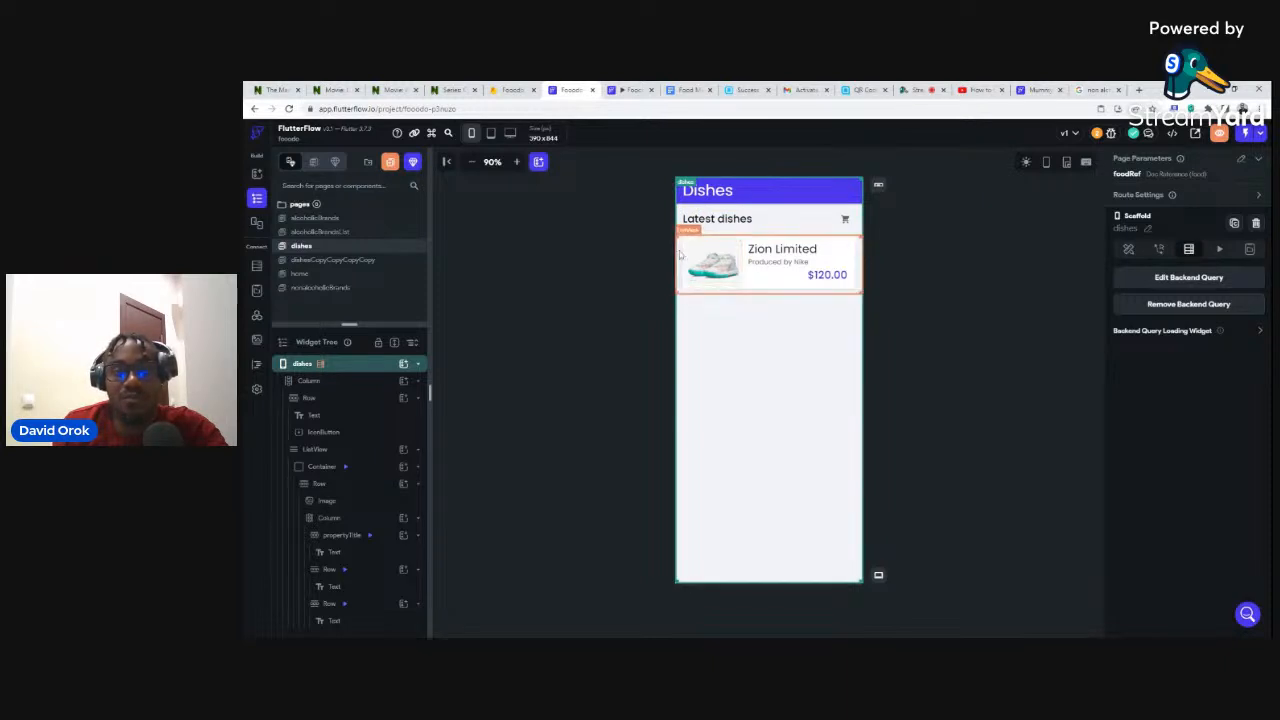
Start a Query Collection backend query on the dishes page's ListView, using the dishes collection.
click(681, 256)
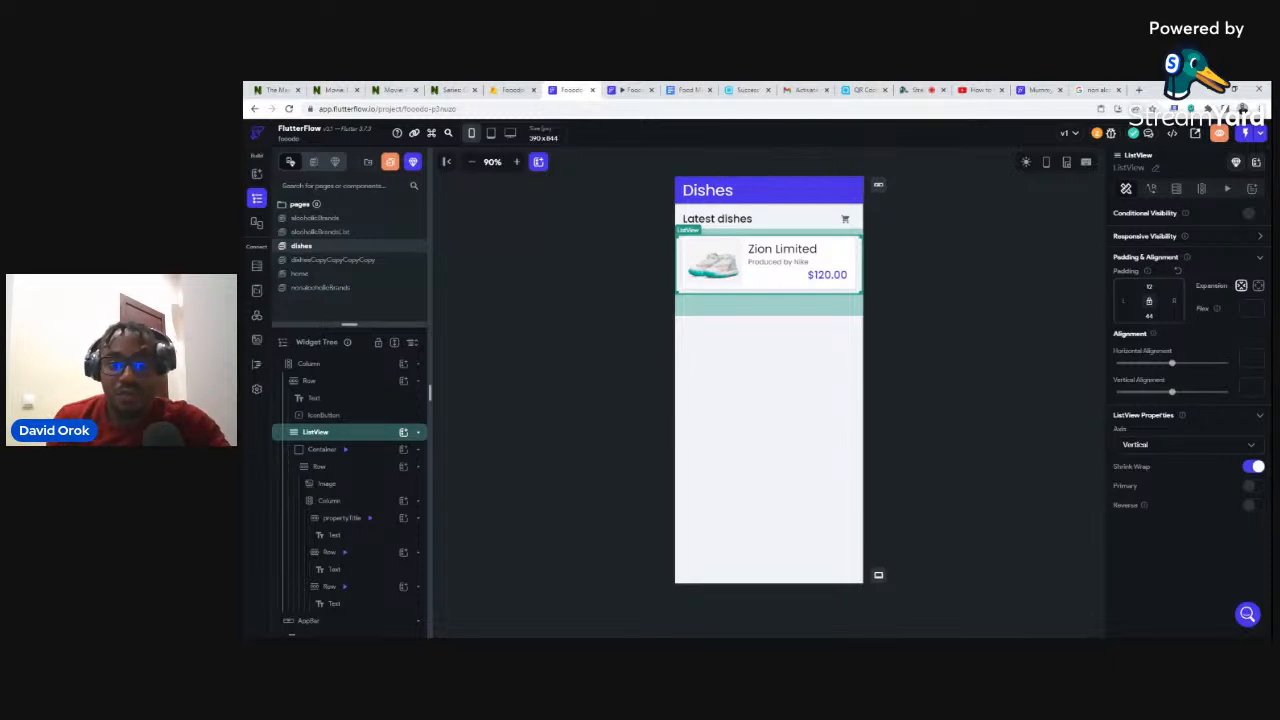
click(1175, 191)
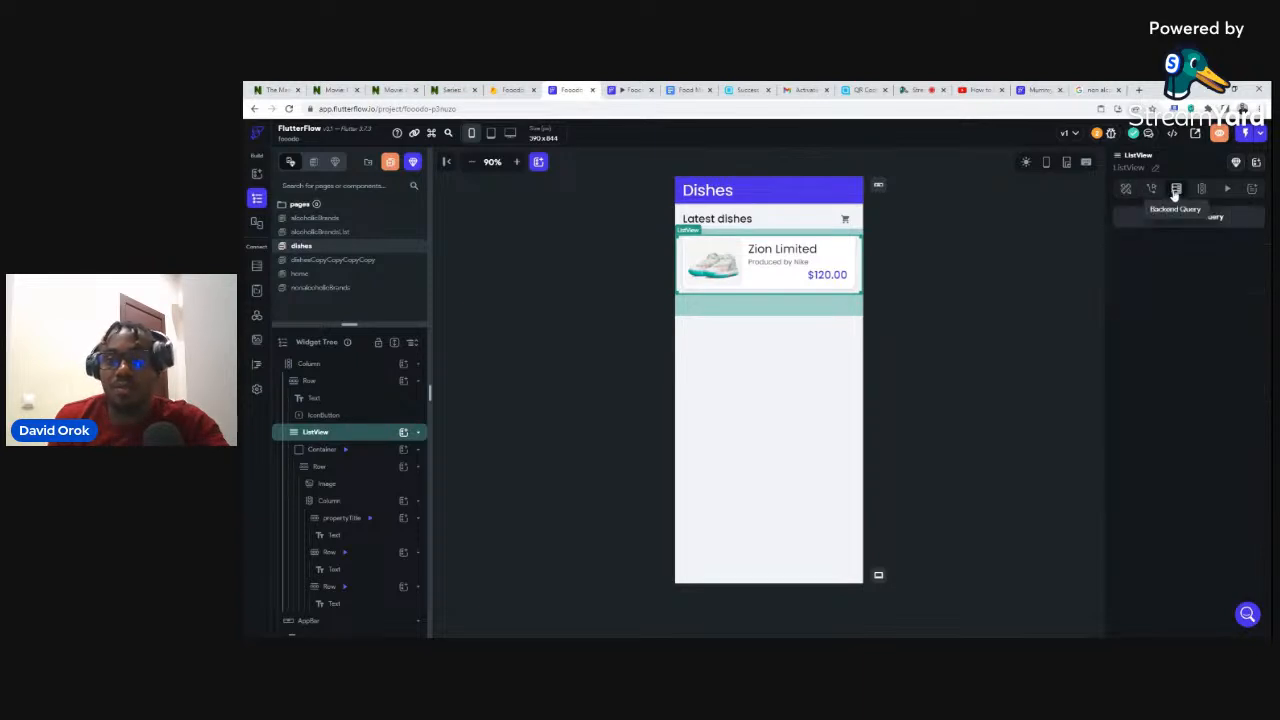
click(1184, 222)
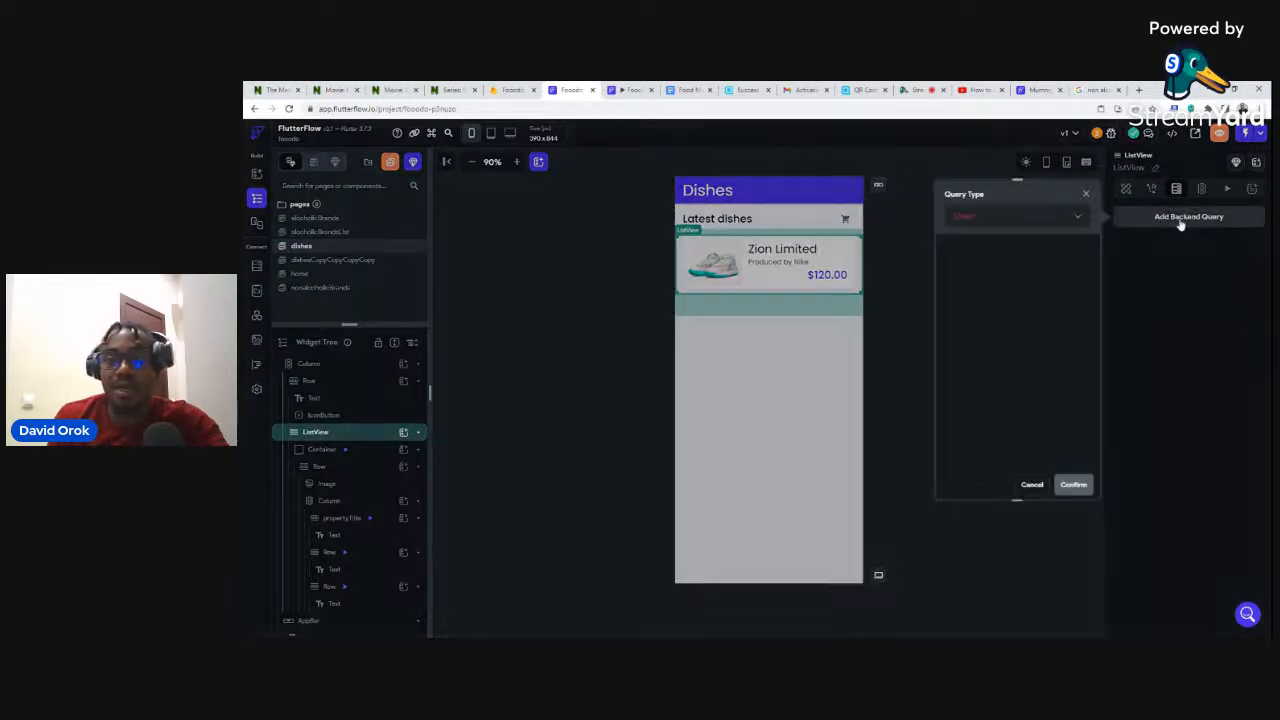
click(975, 217)
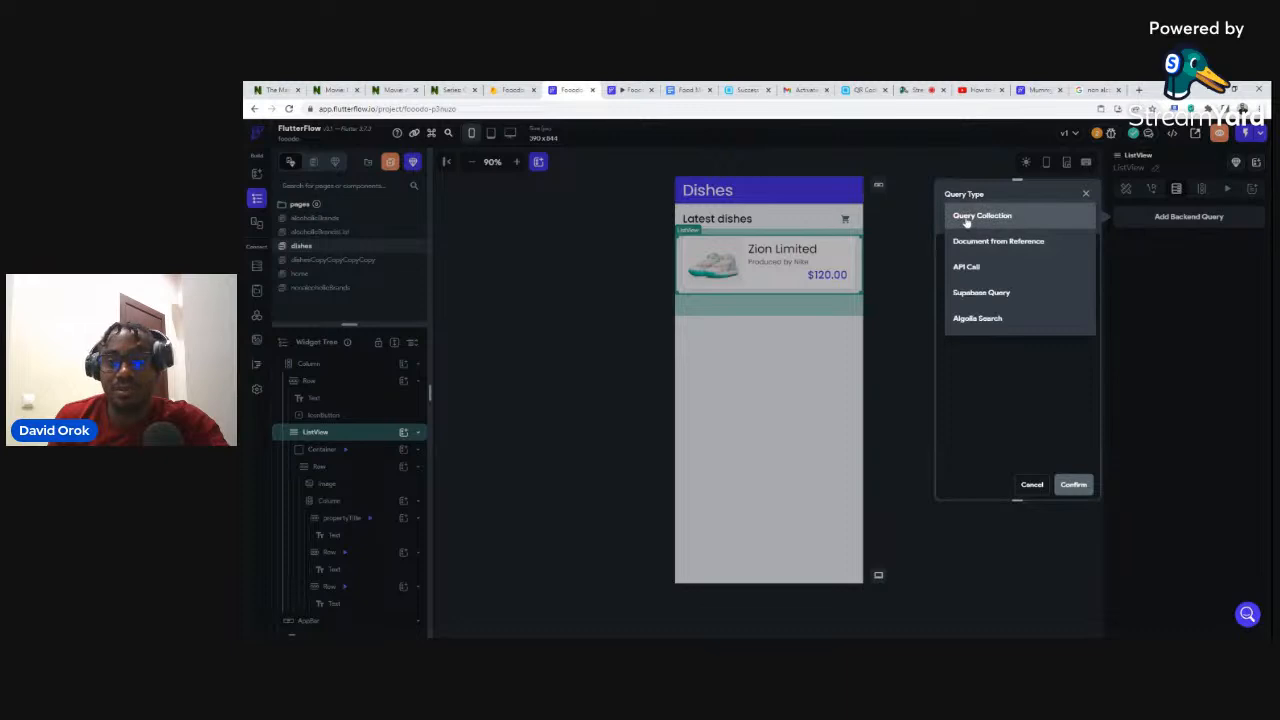
click(968, 222)
click(965, 290)
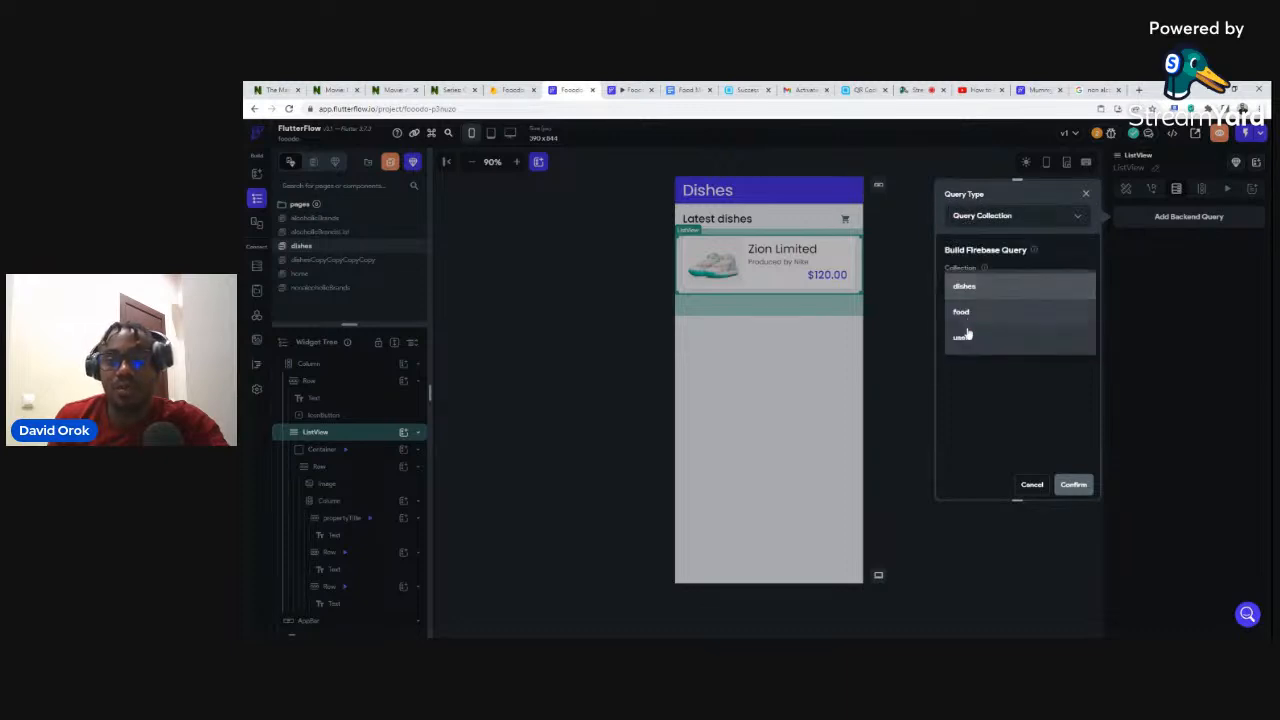
click(964, 287)
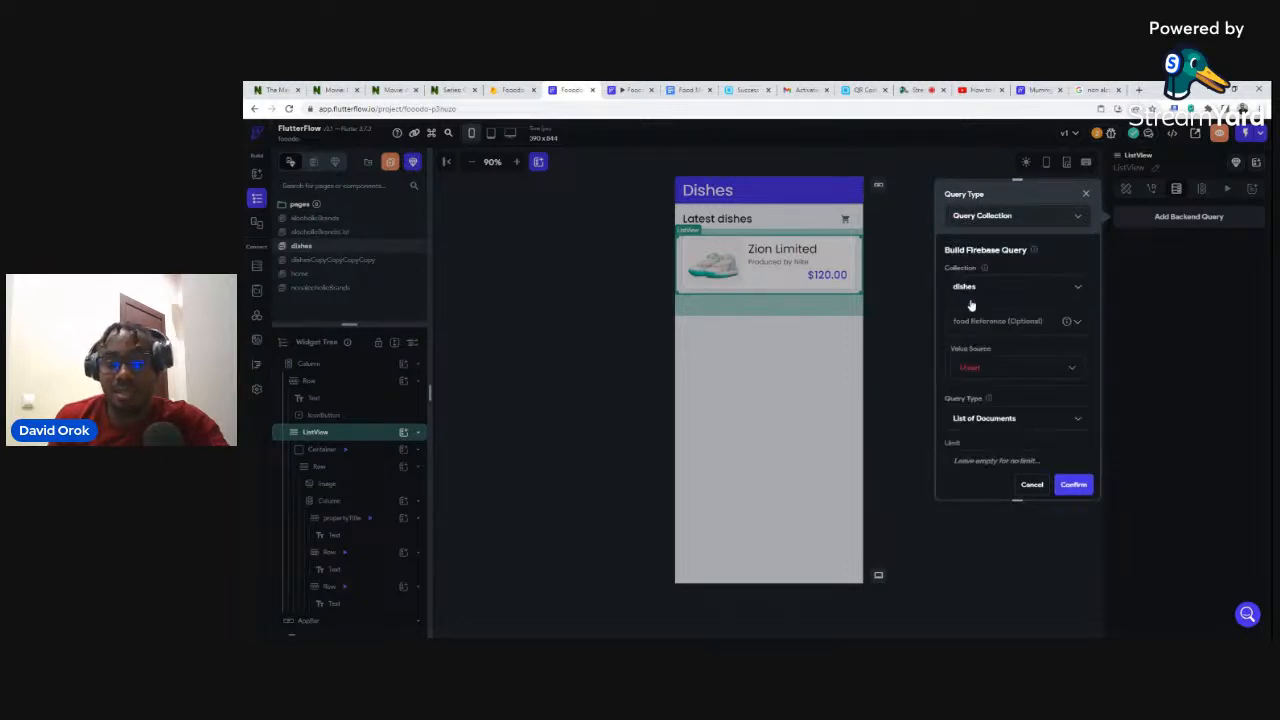
Set the ListView query's food reference from a variable, using the food Document's Reference, and create the list query.
click(966, 369)
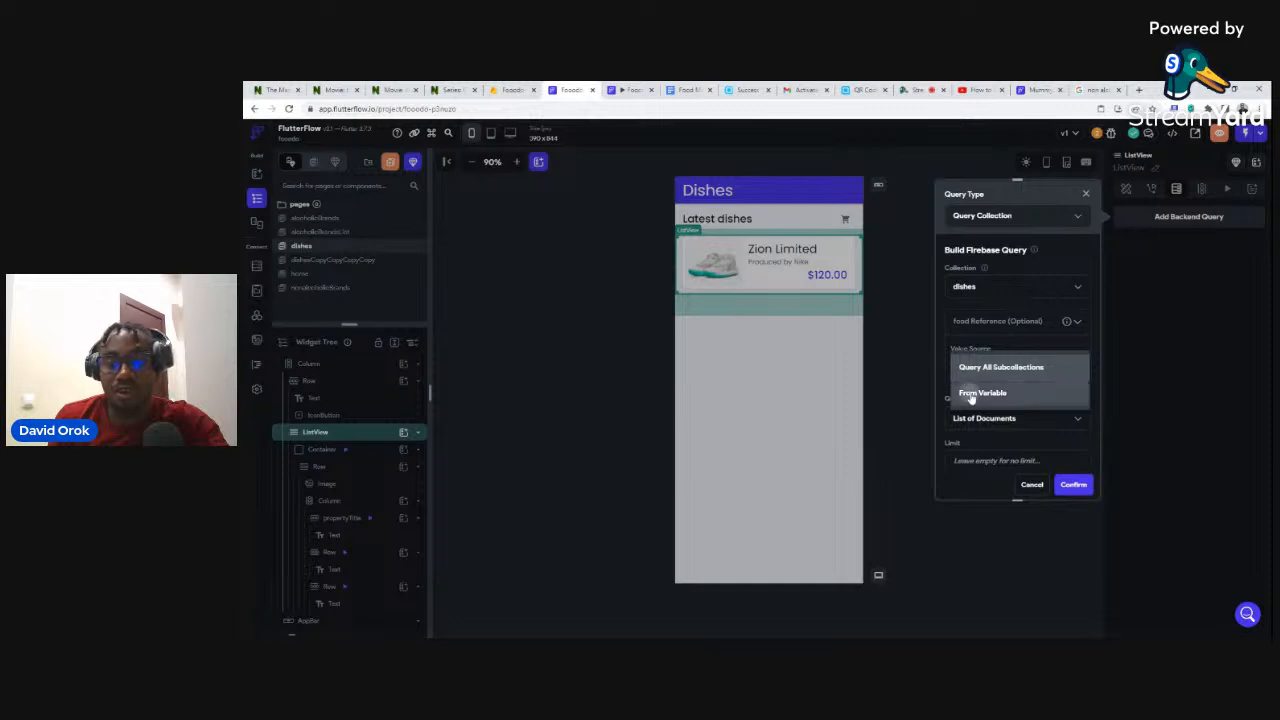
click(970, 395)
click(980, 401)
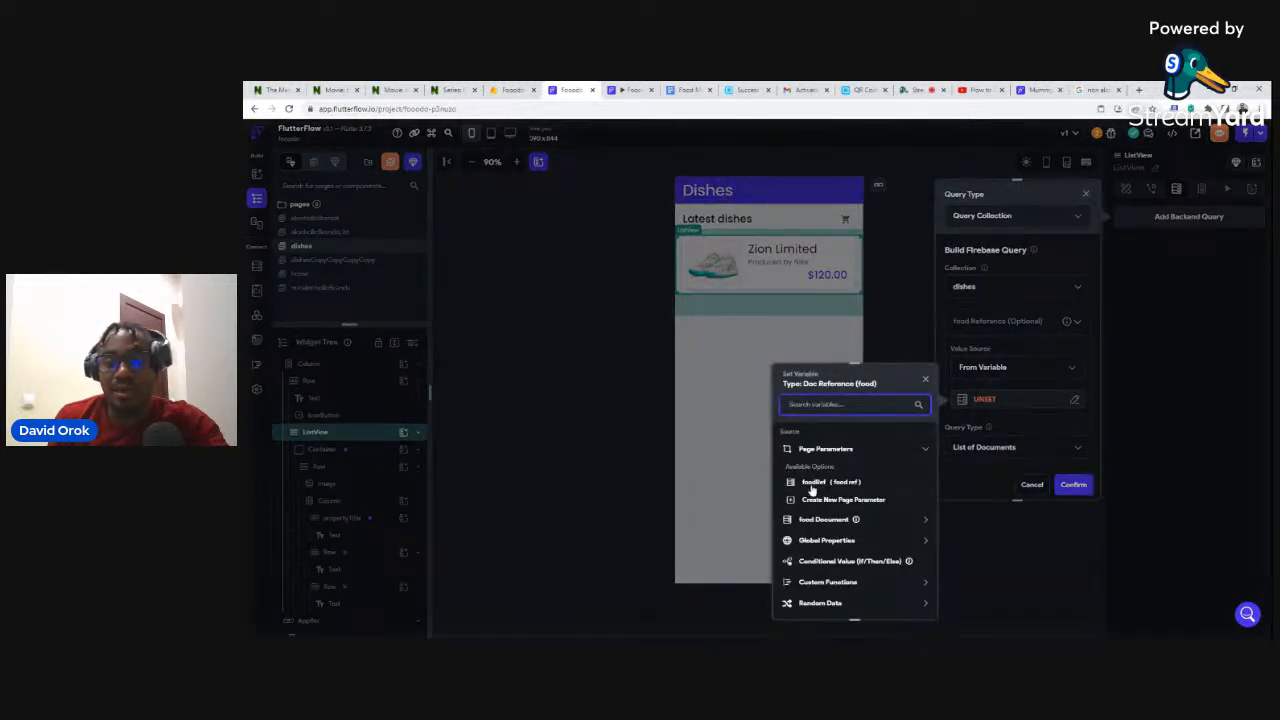
click(820, 520)
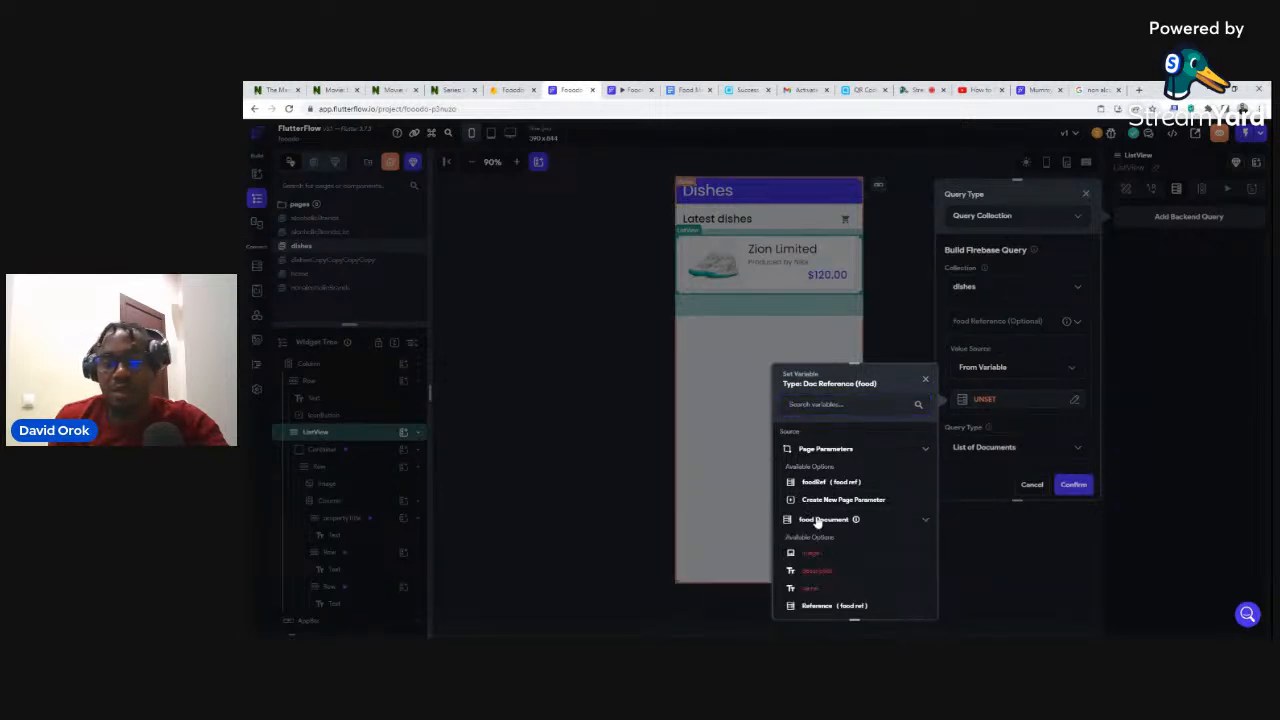
click(820, 606)
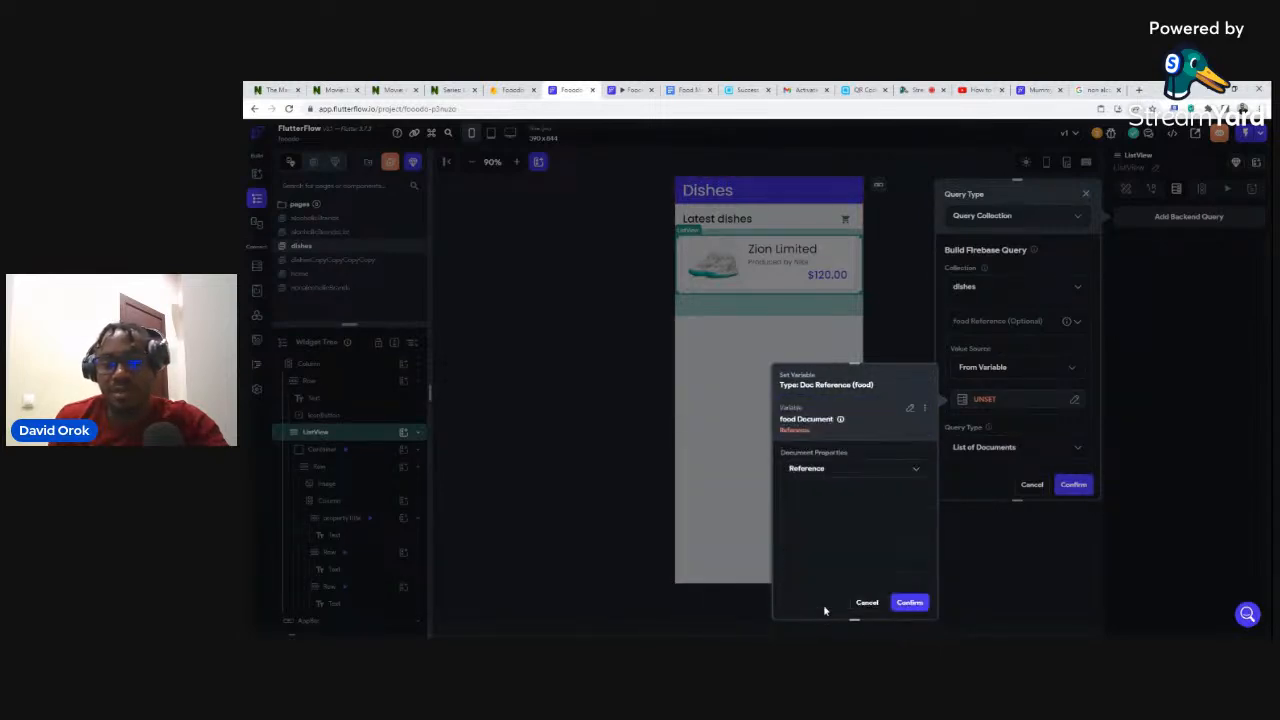
click(909, 604)
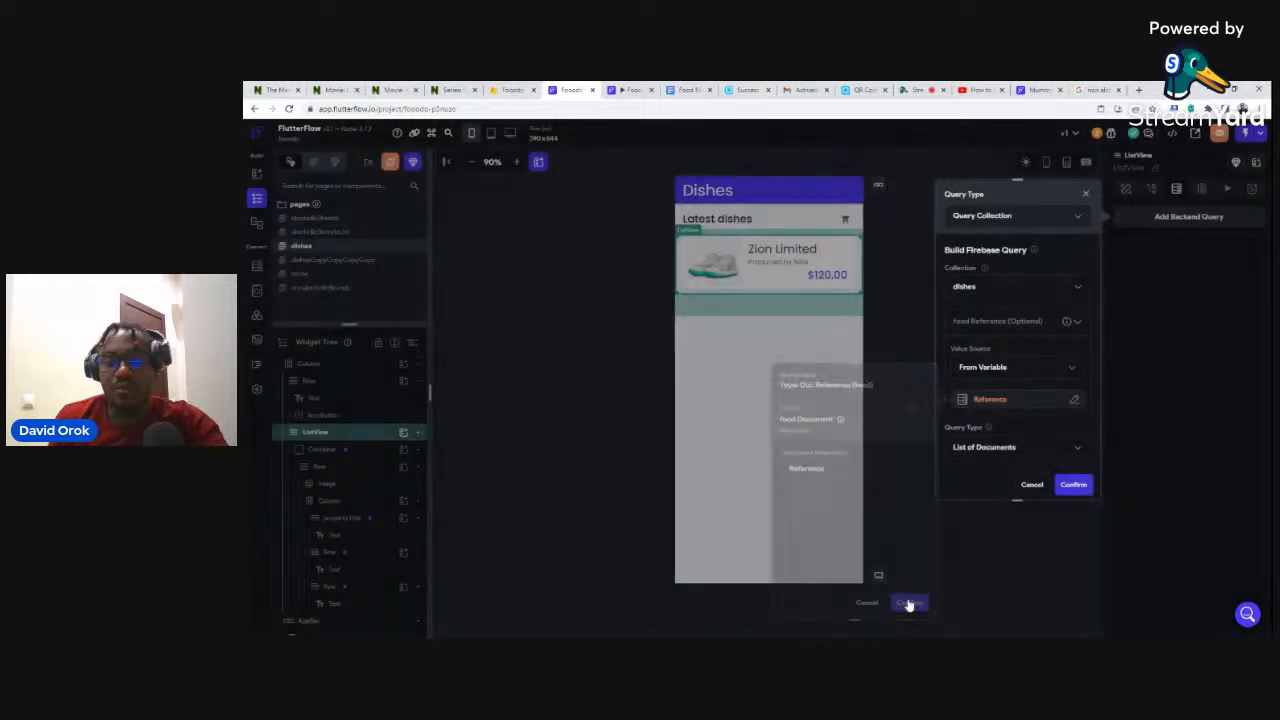
click(1071, 487)
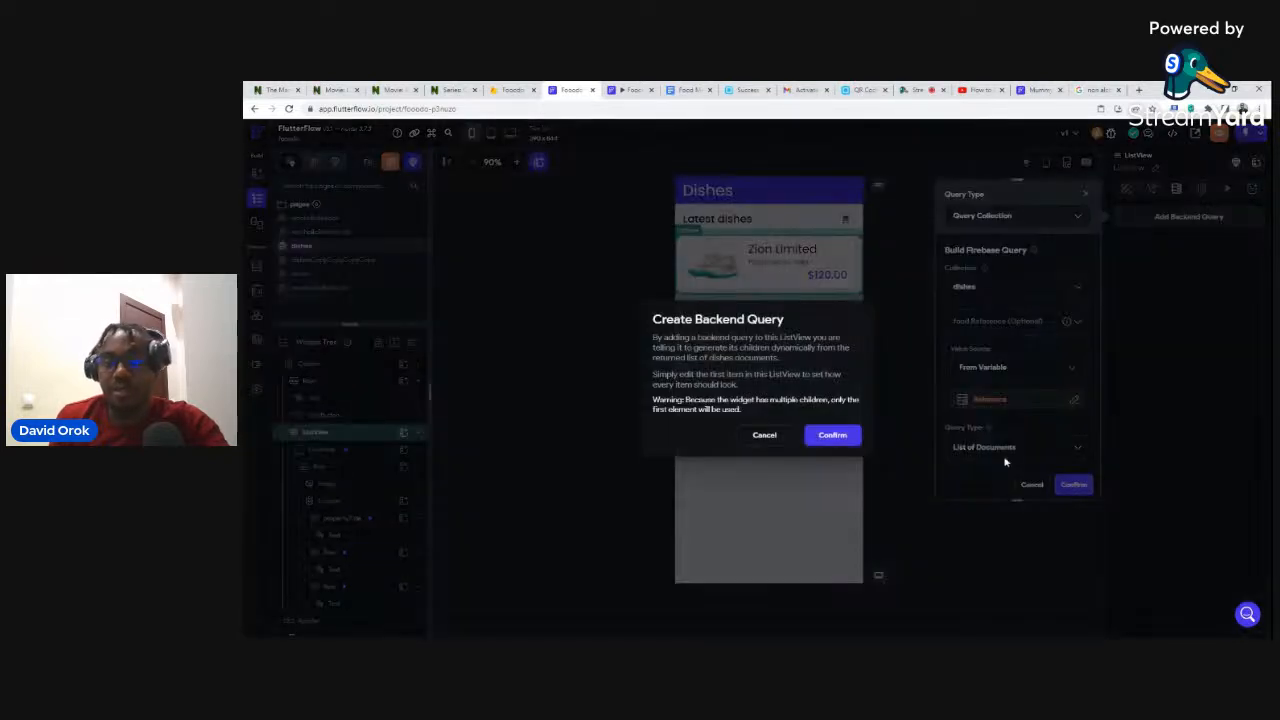
click(832, 436)
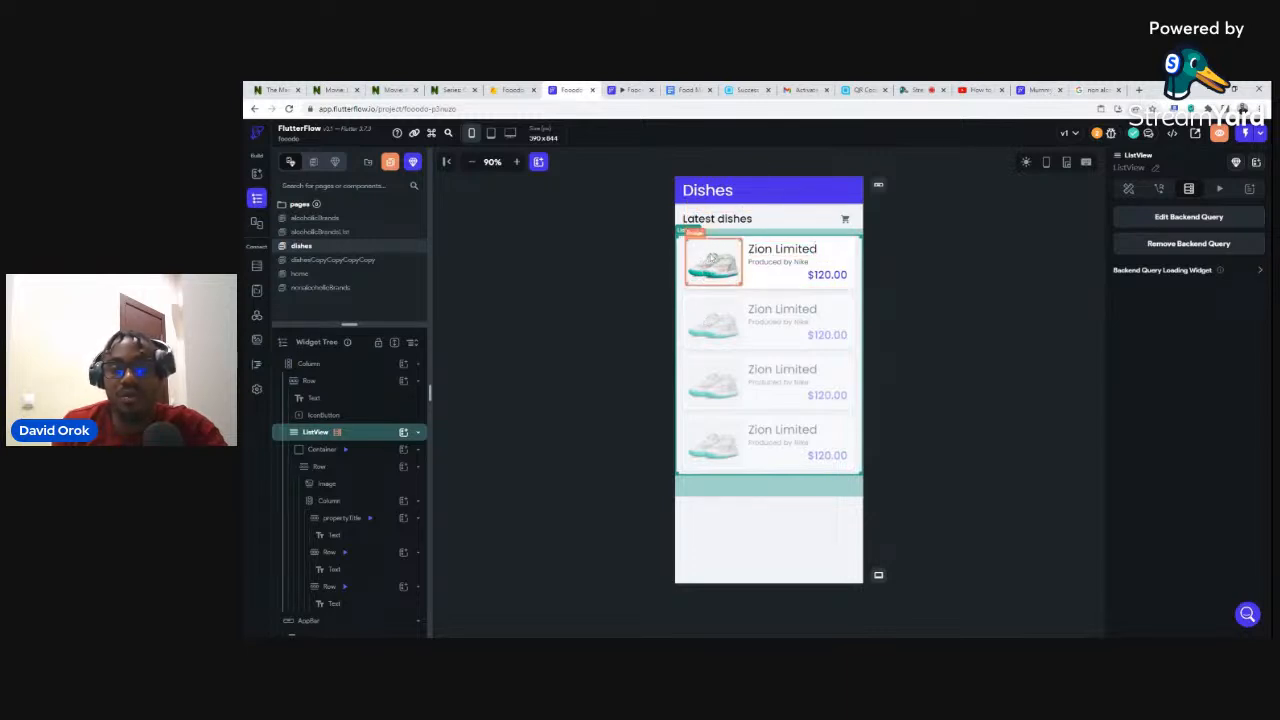
Bind the dish card's image path to the image field of the dishes document.
click(711, 258)
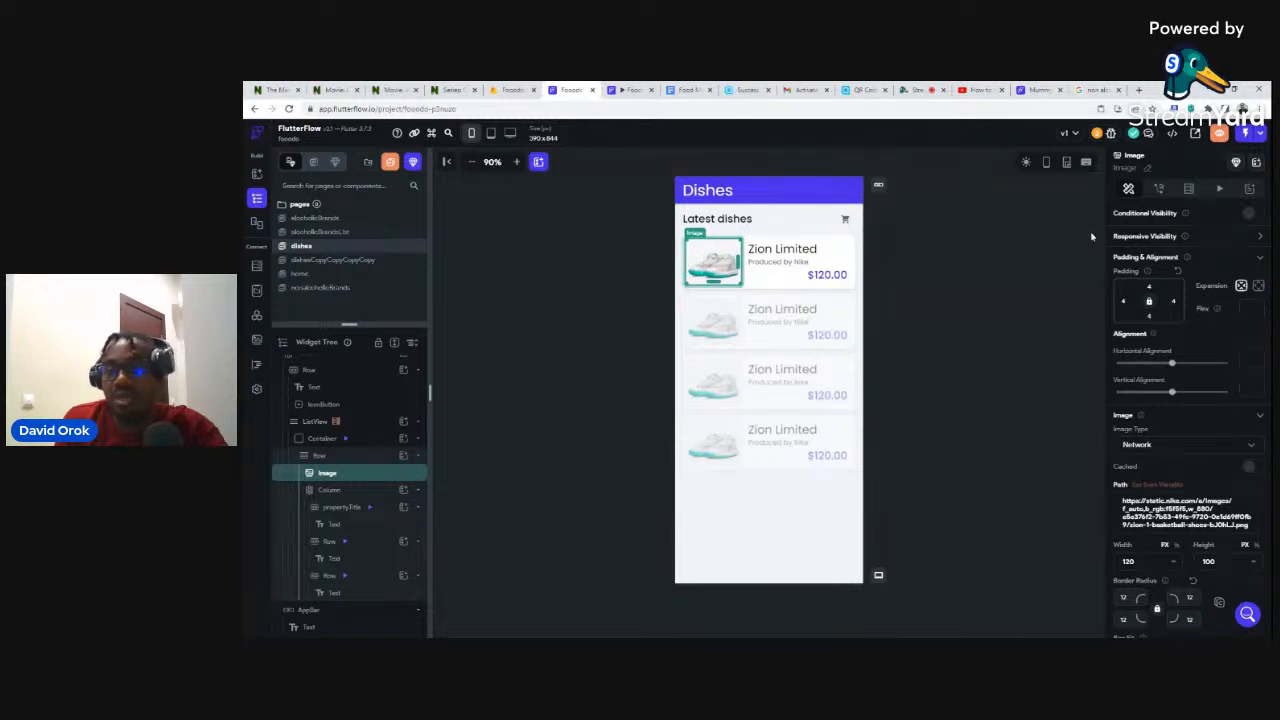
click(1152, 486)
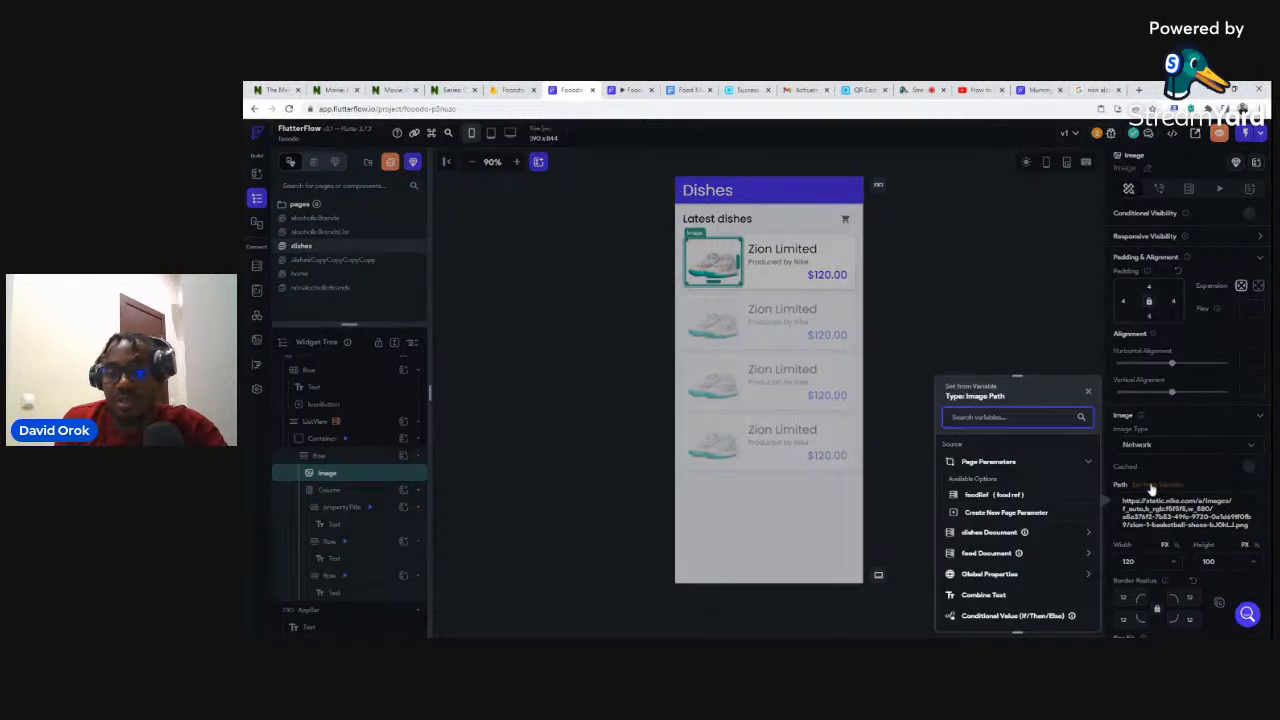
click(988, 533)
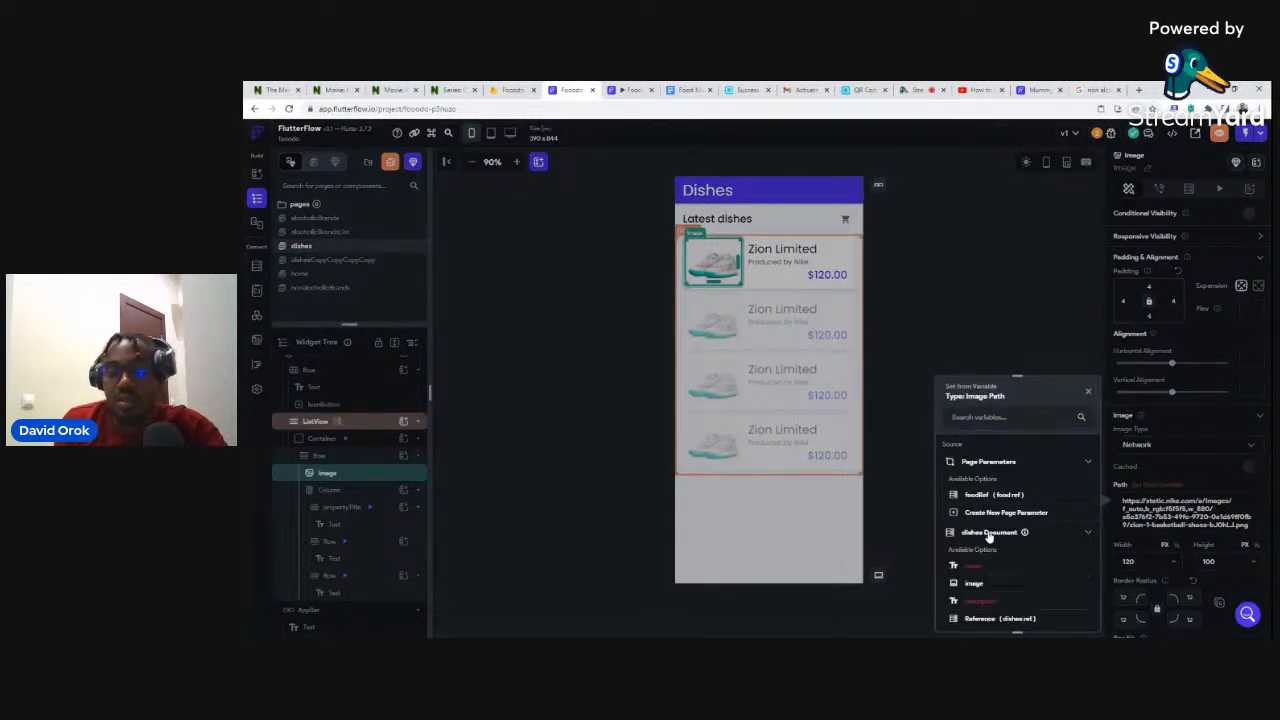
click(973, 584)
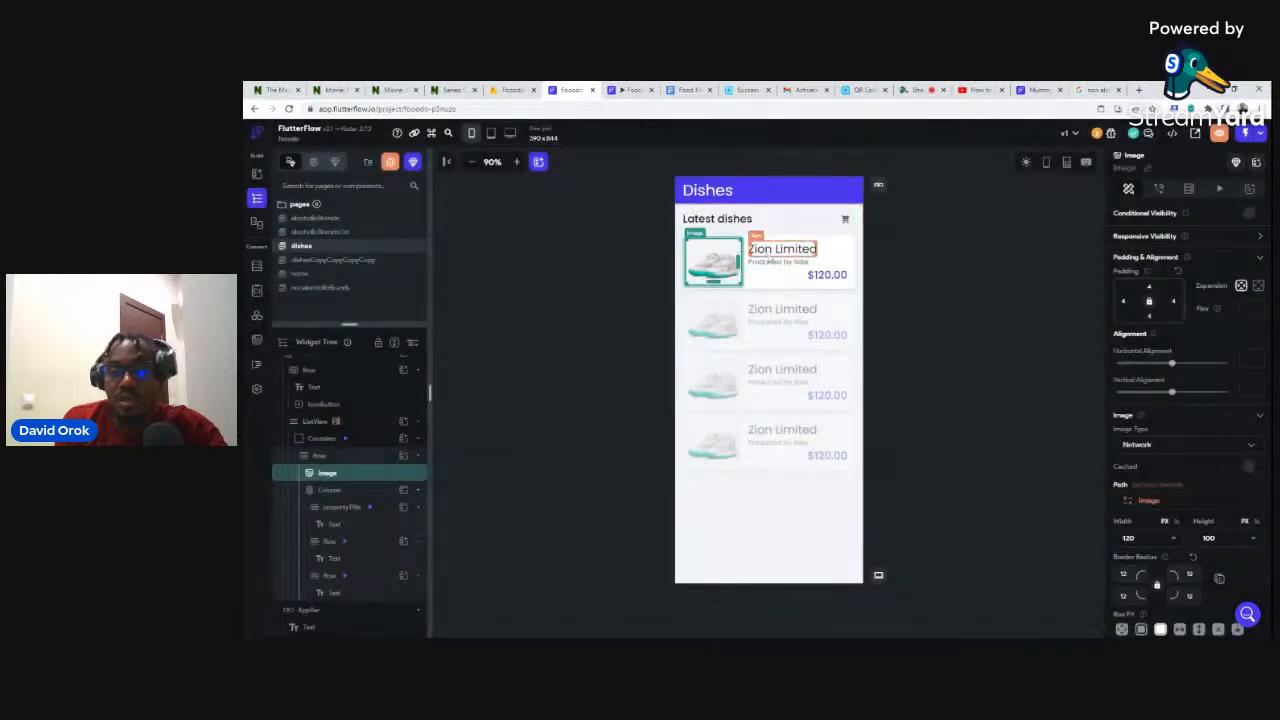
Bind the "Zion Limited" title to the dishes document's name field and the "Produced by Nike" text to its description field.
click(772, 252)
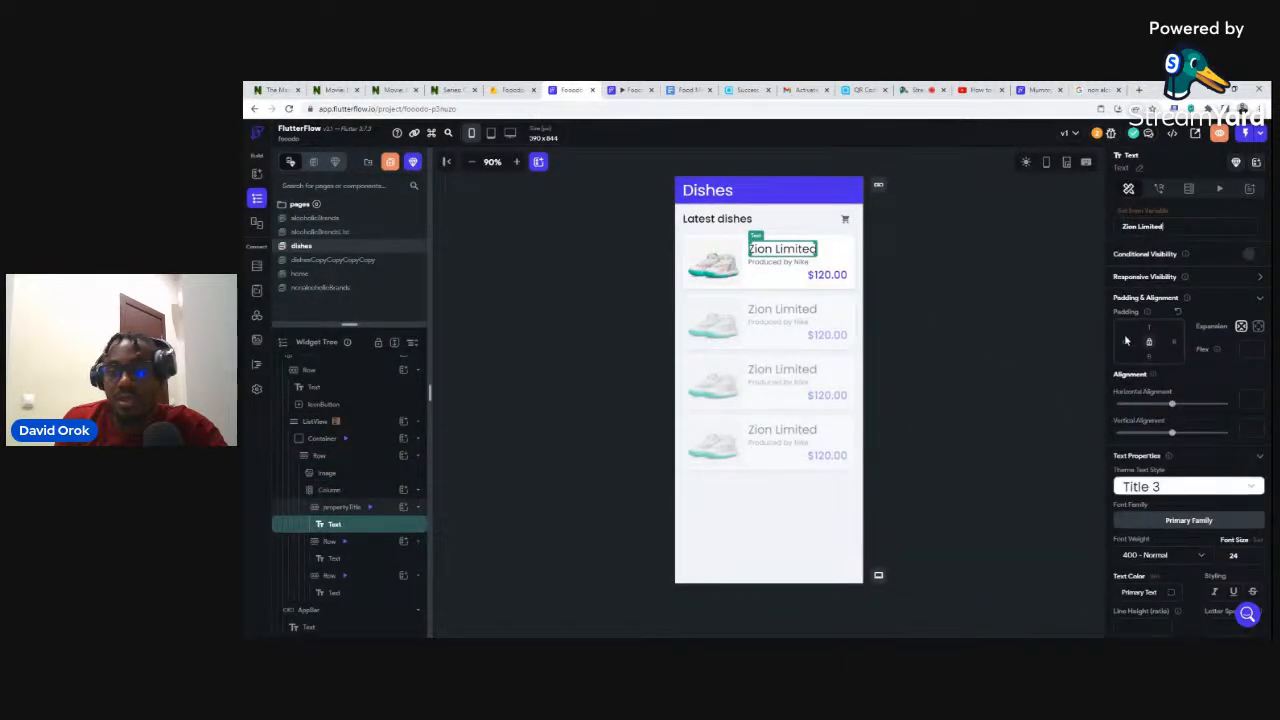
click(1128, 212)
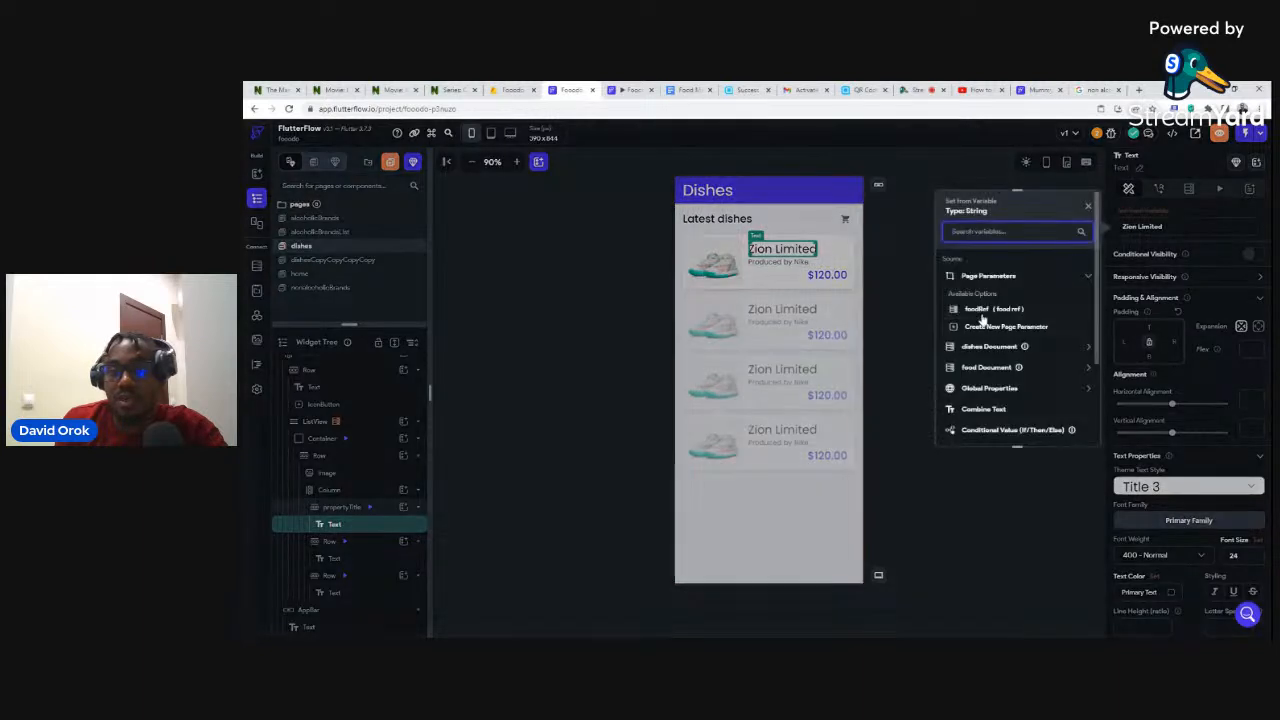
click(985, 346)
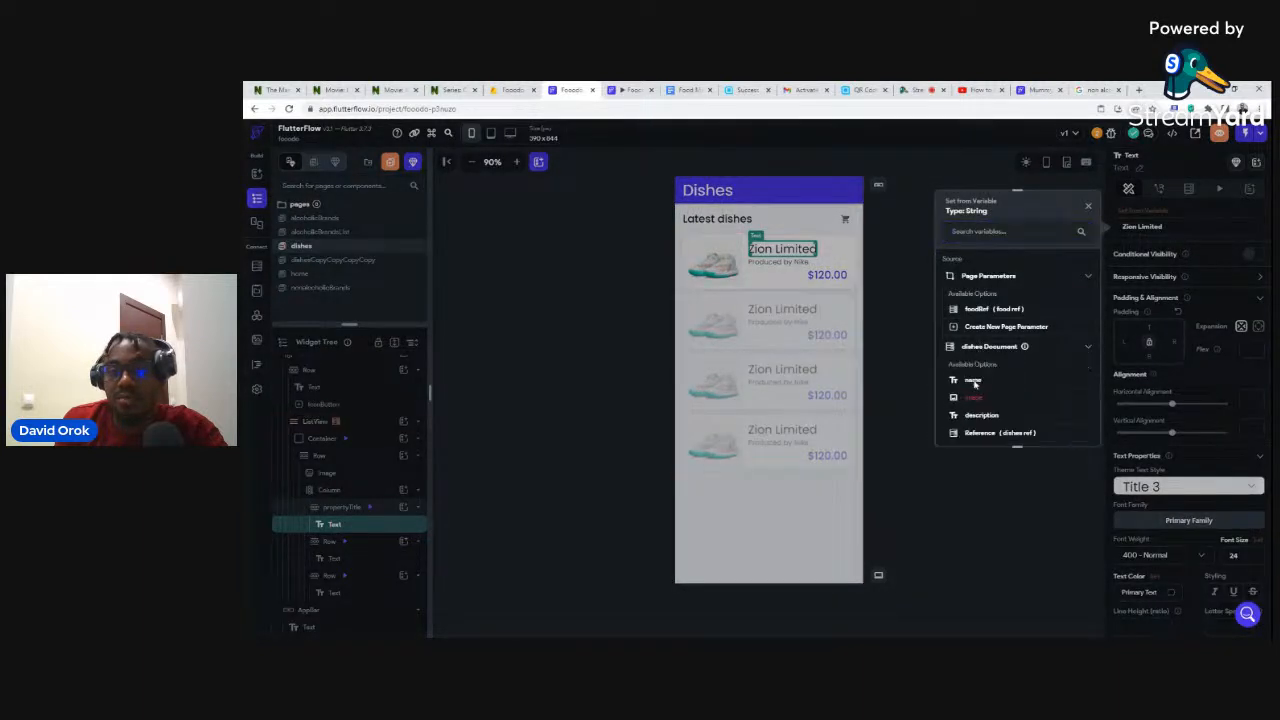
click(973, 382)
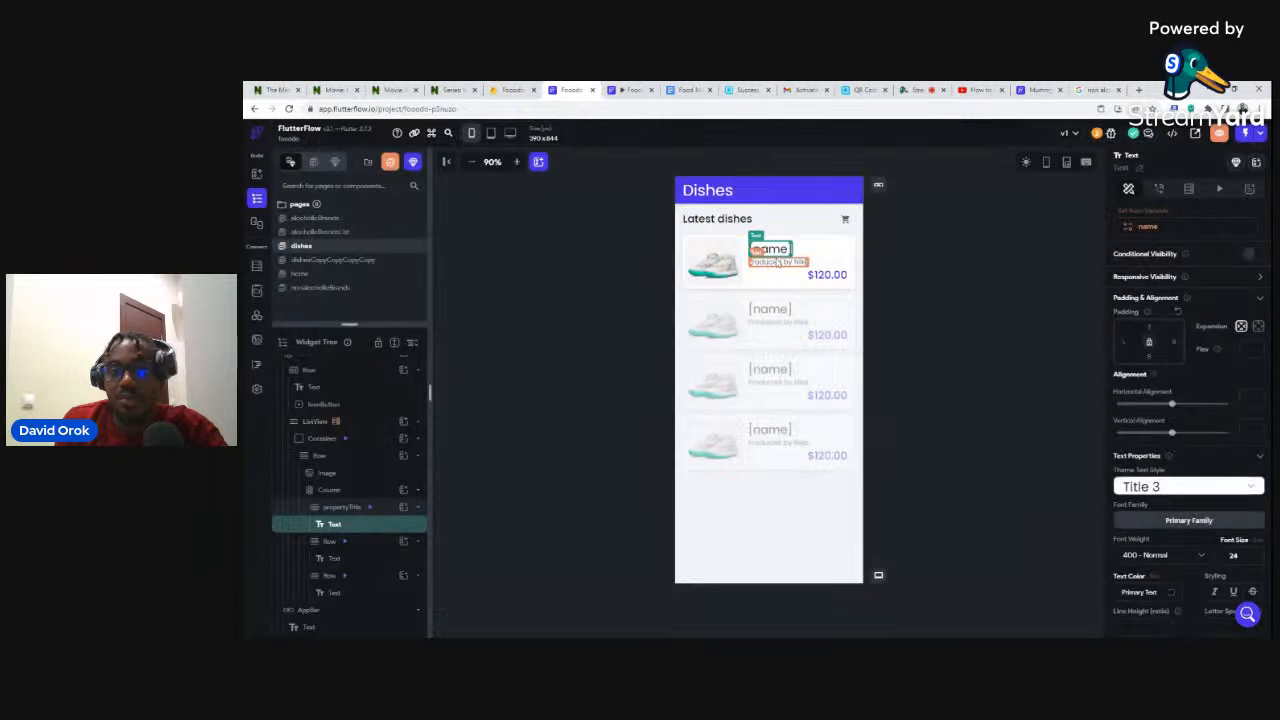
click(778, 262)
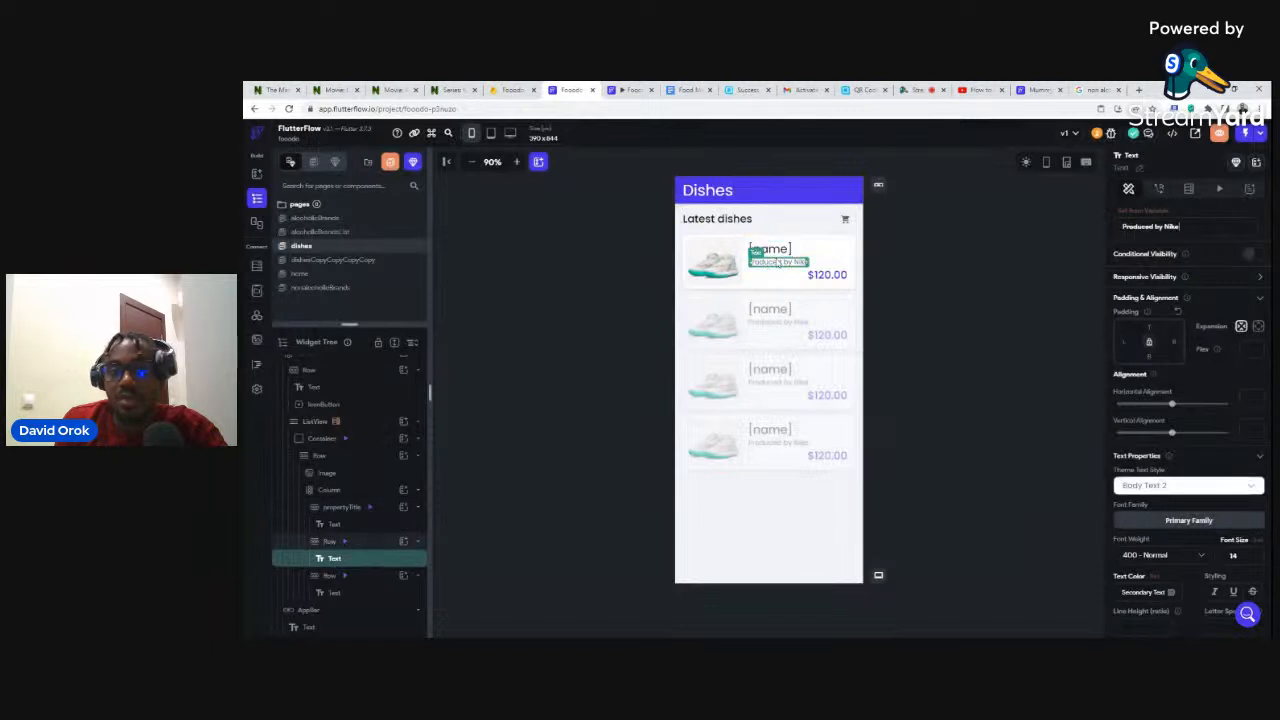
click(1148, 224)
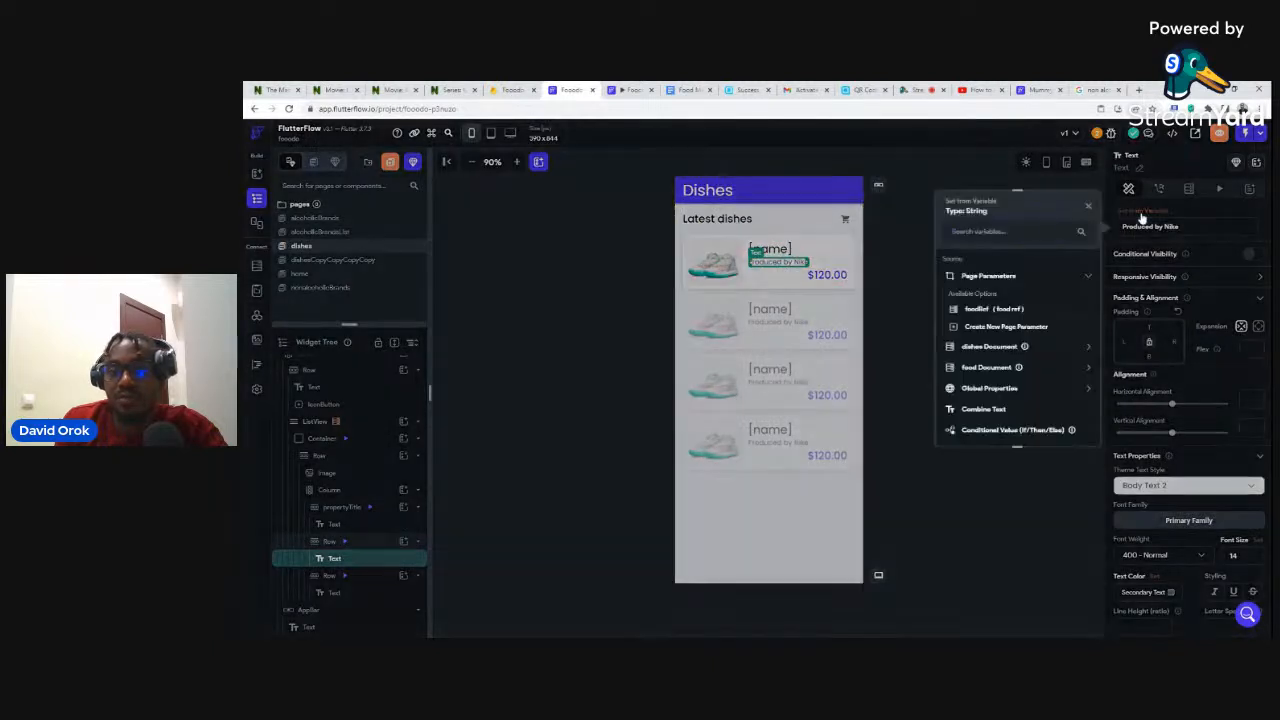
click(985, 347)
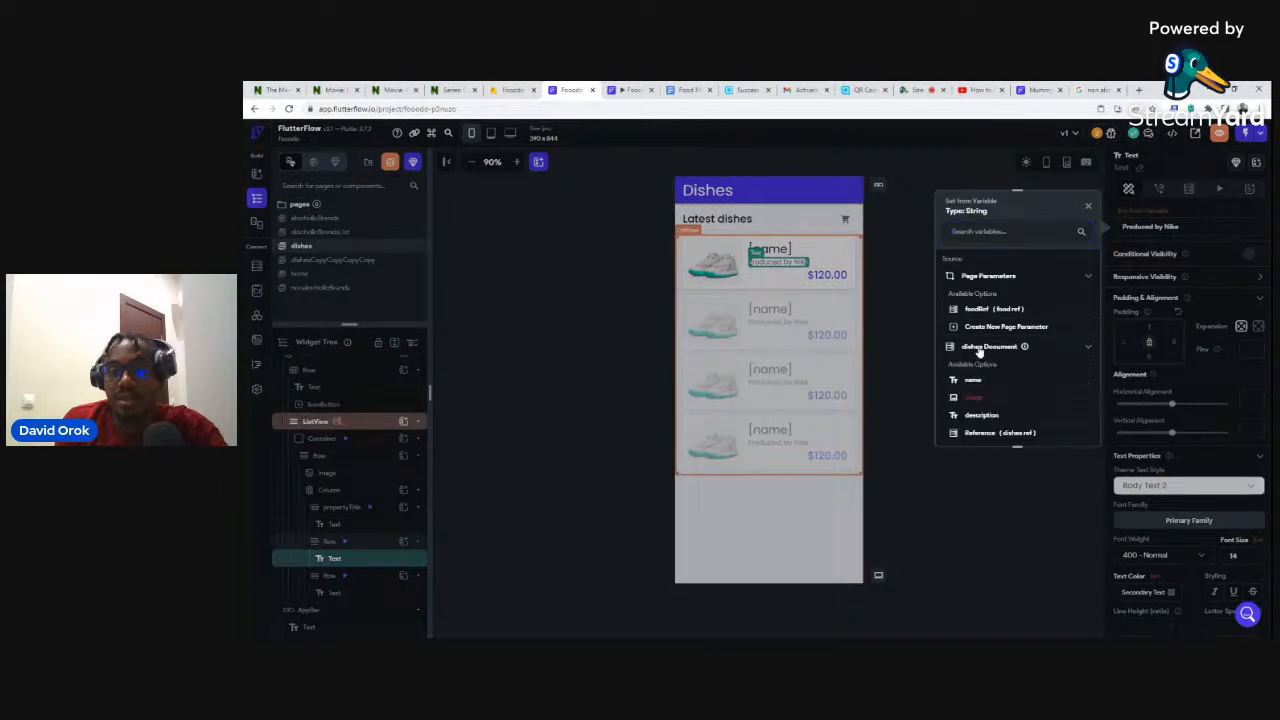
click(982, 414)
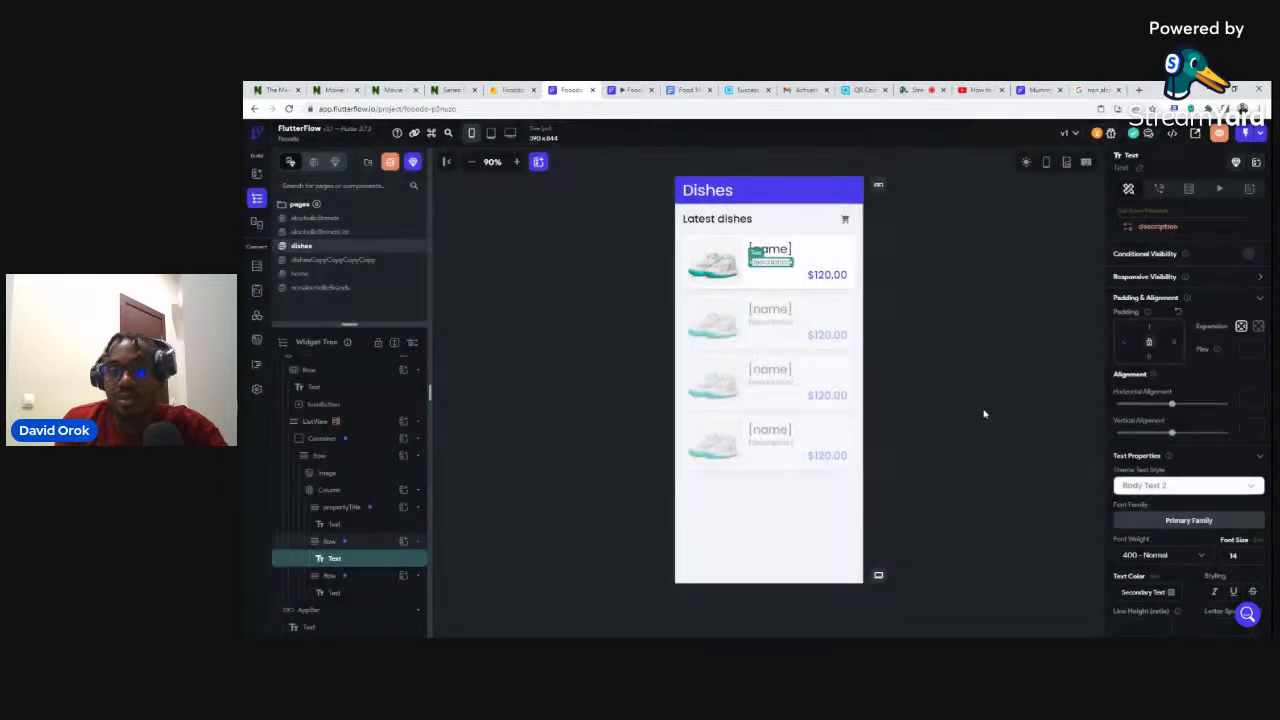
click(822, 280)
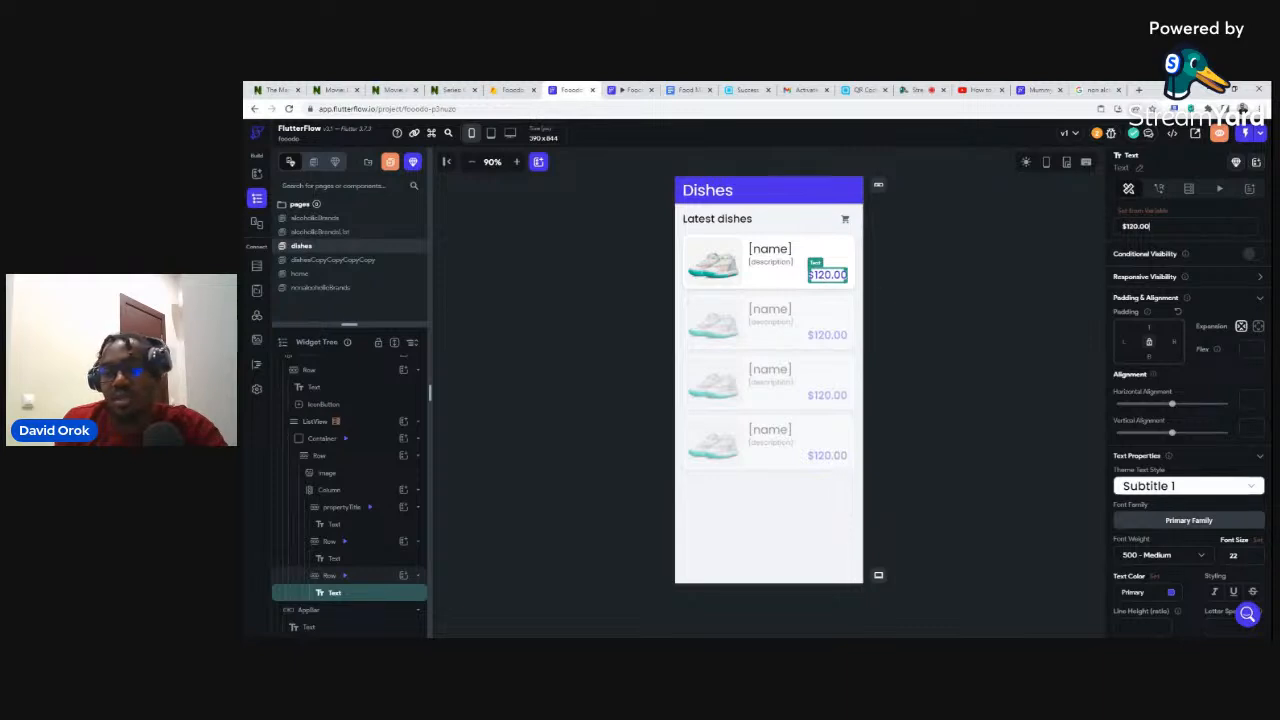
click(1143, 212)
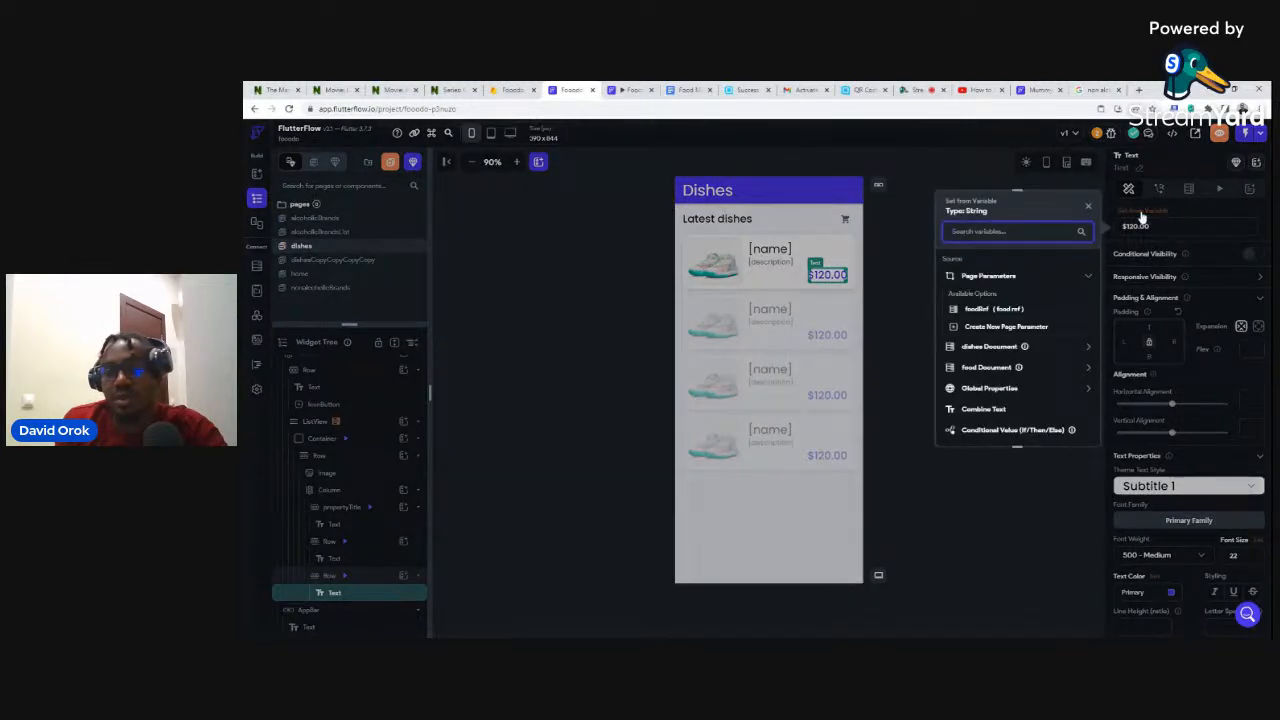
click(988, 347)
scroll(985, 400, down, 1)
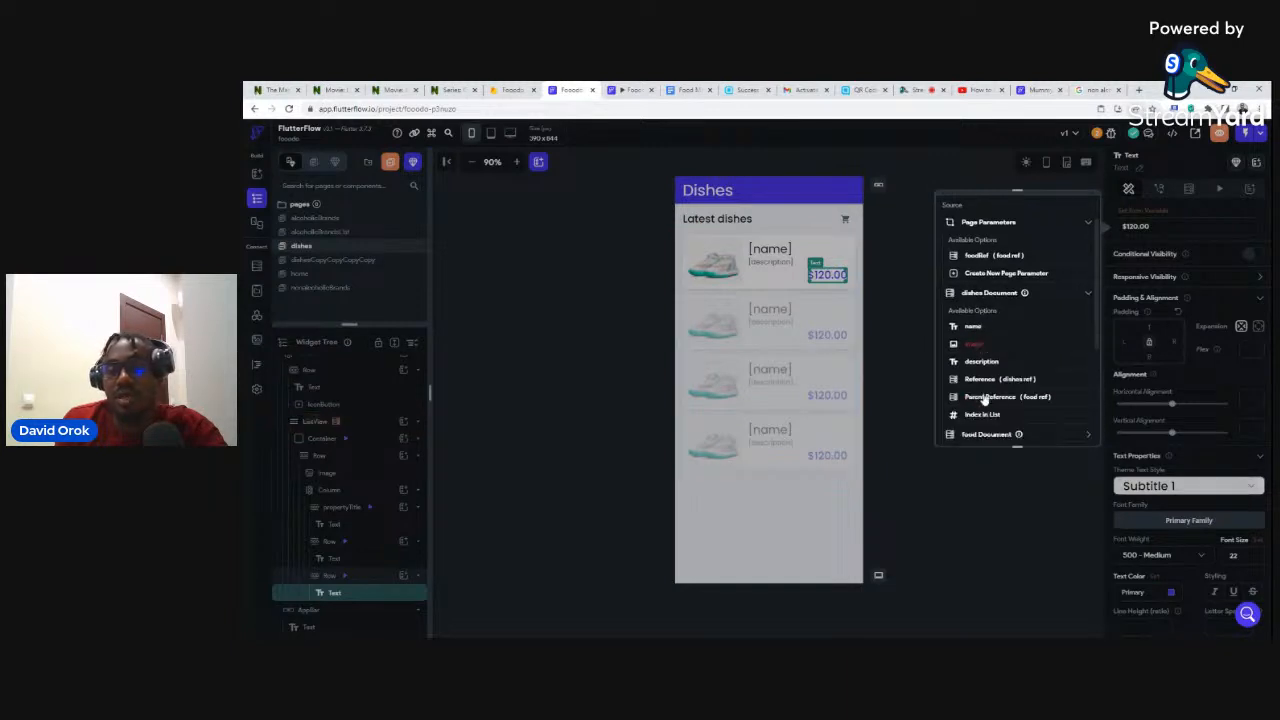
click(897, 224)
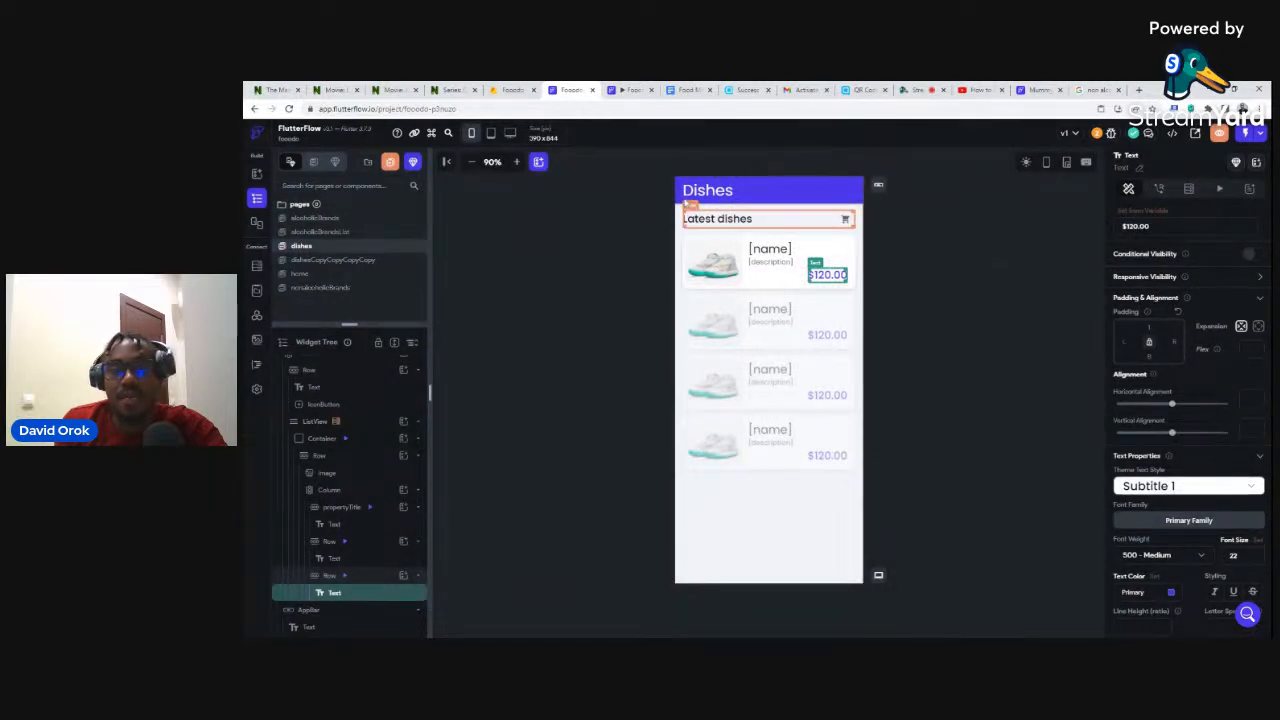
click(1129, 190)
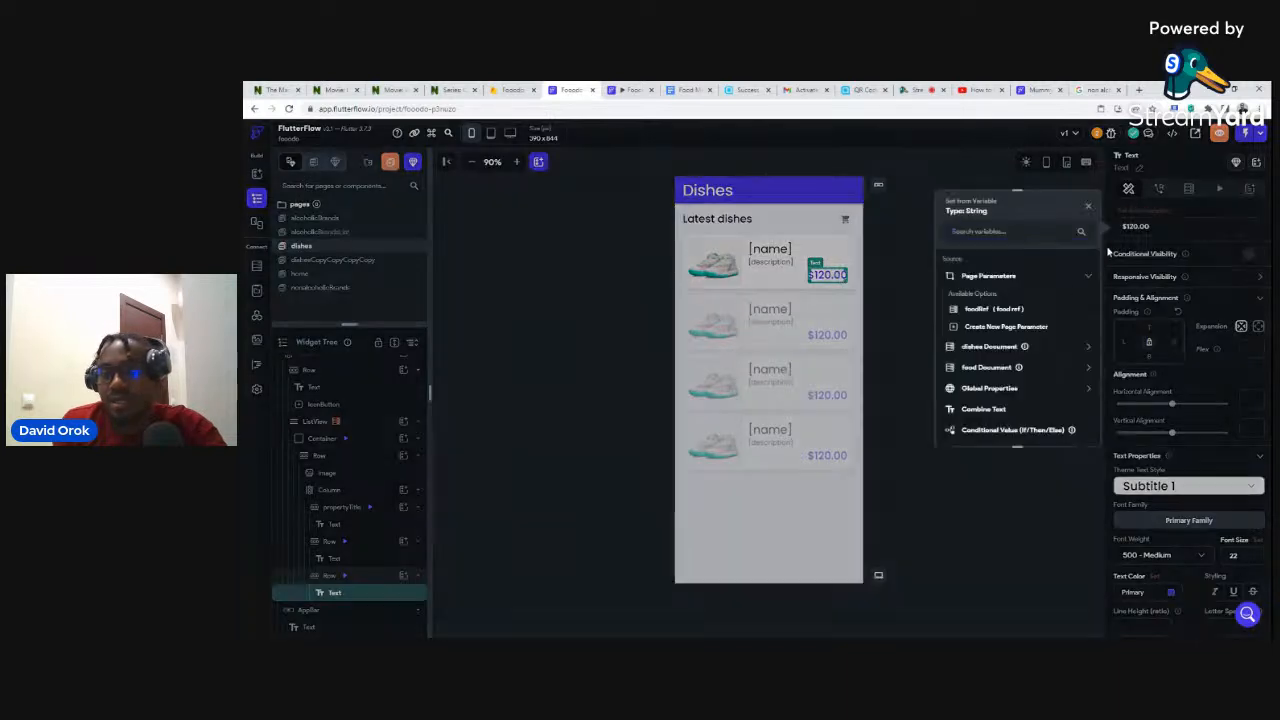
click(975, 347)
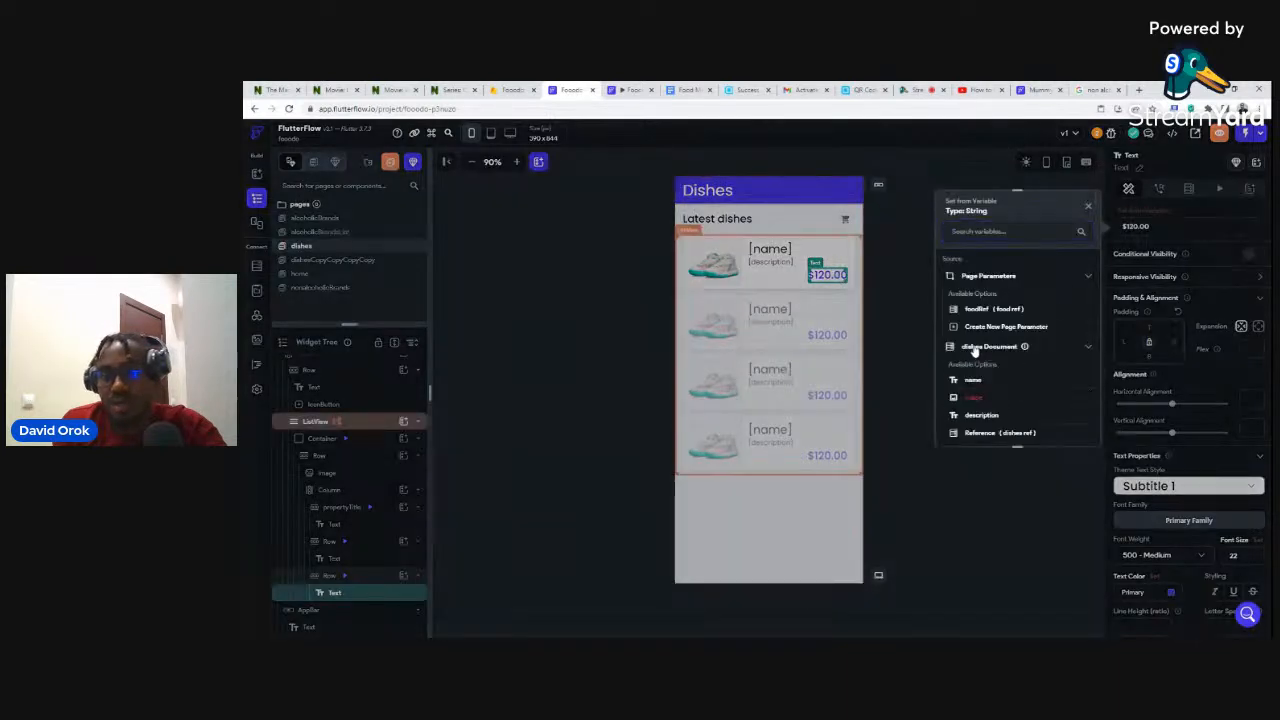
click(900, 186)
Switch to the published Mummy J Cuisine app, return to its home page and view the Continental category's dishes.
click(1038, 90)
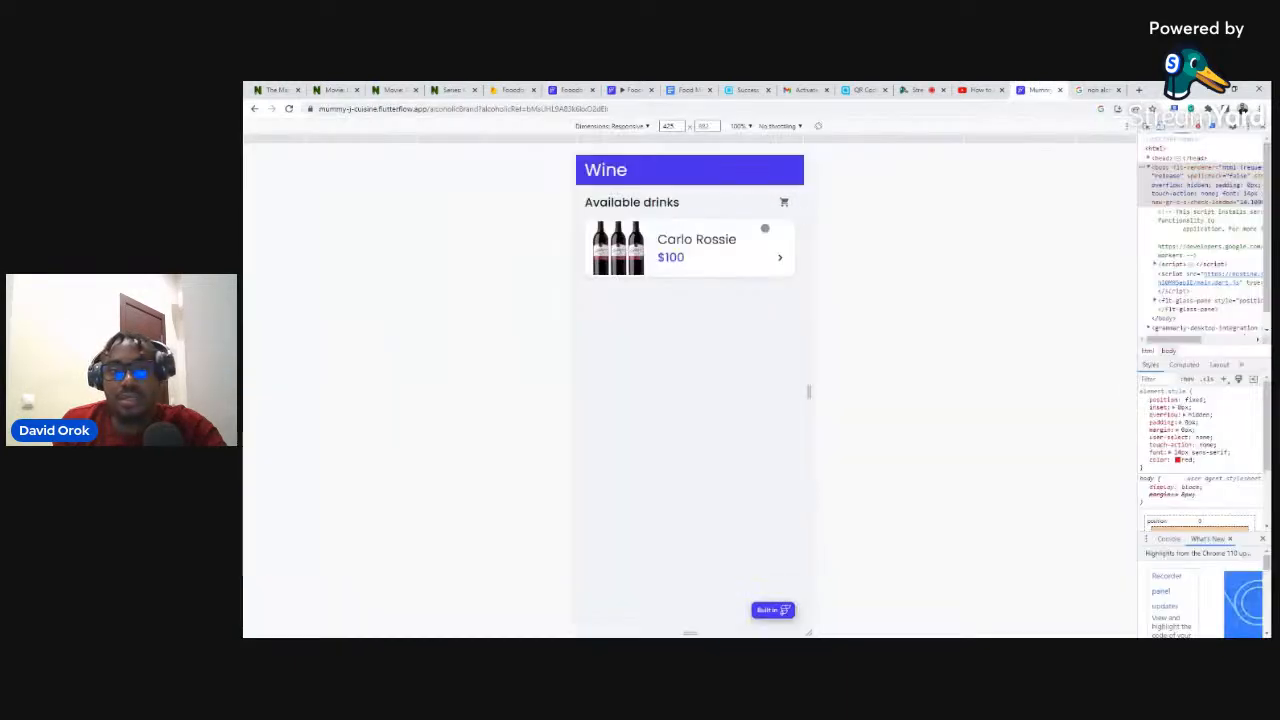
click(254, 110)
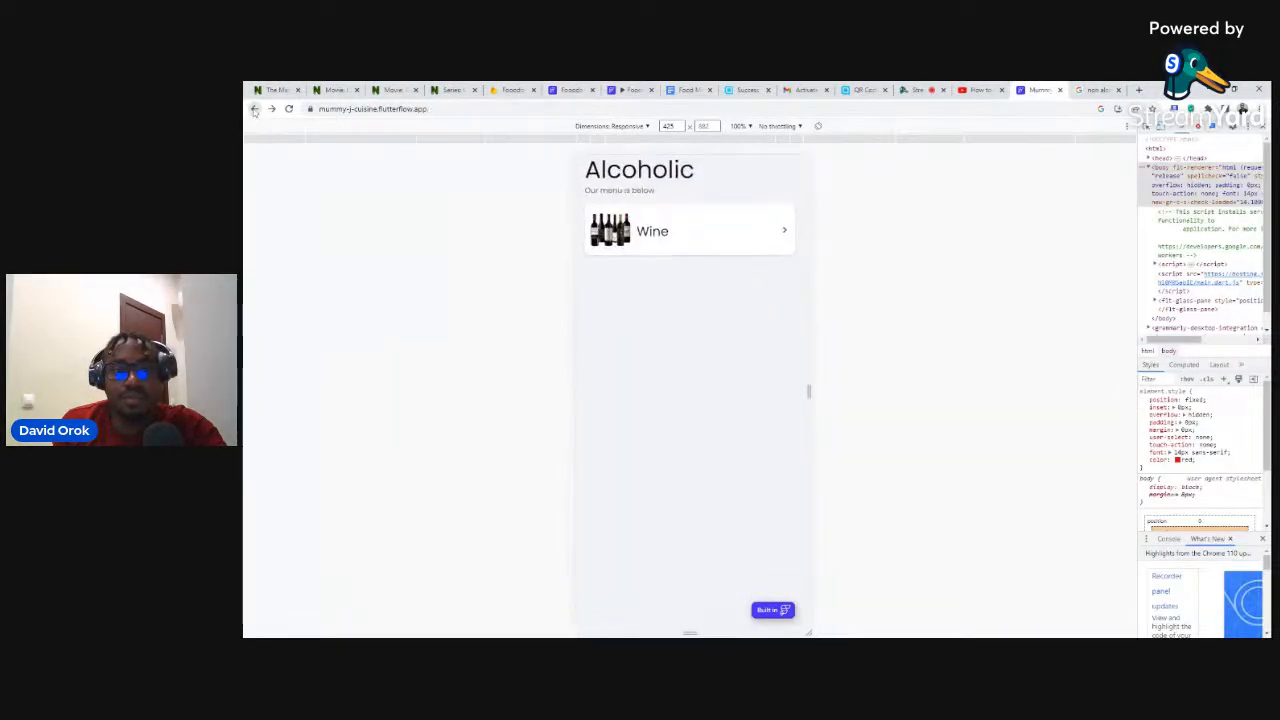
click(254, 110)
click(254, 110)
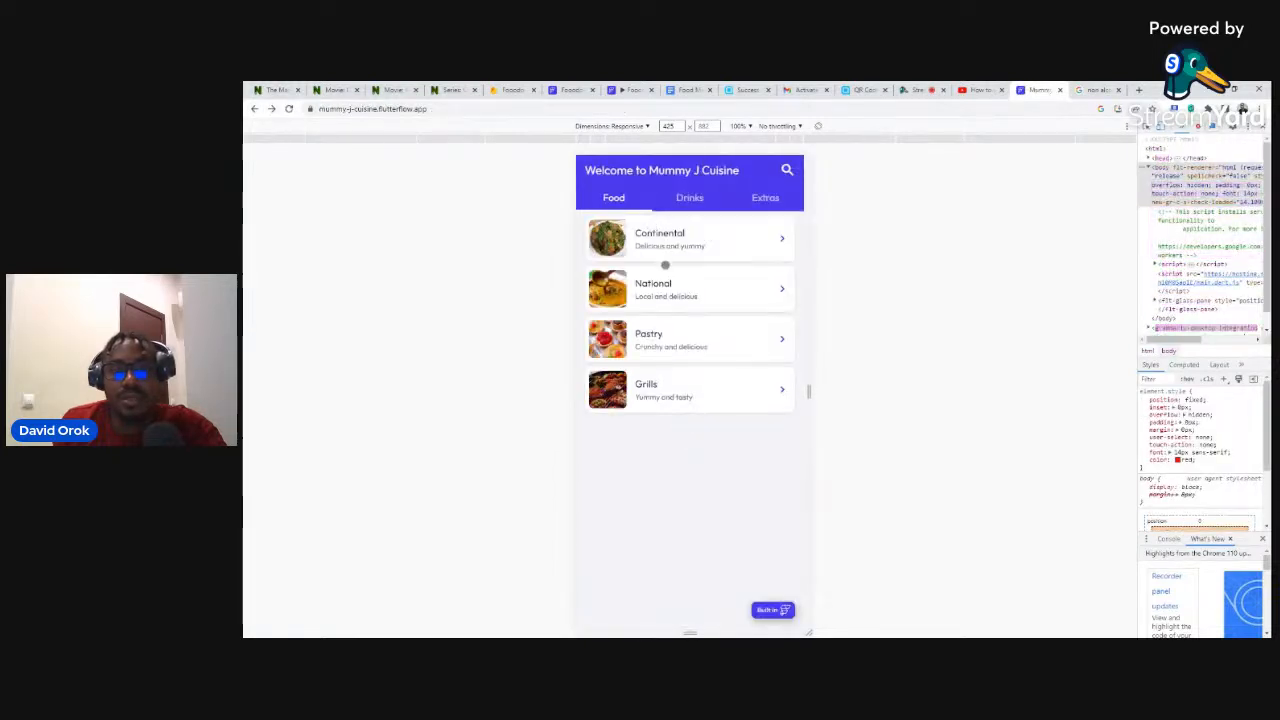
click(606, 237)
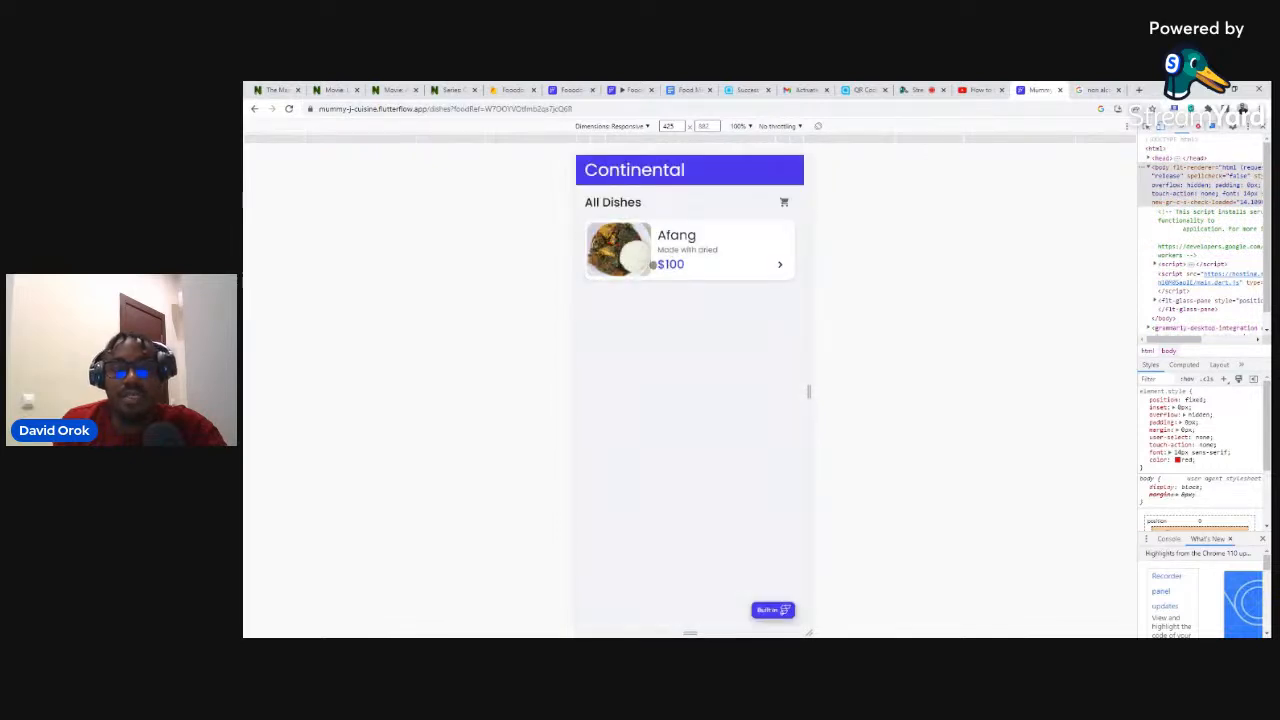
Switch to the Cloud Firestore console and add a number field named price with value 33 to the National category's Afang dish.
click(510, 89)
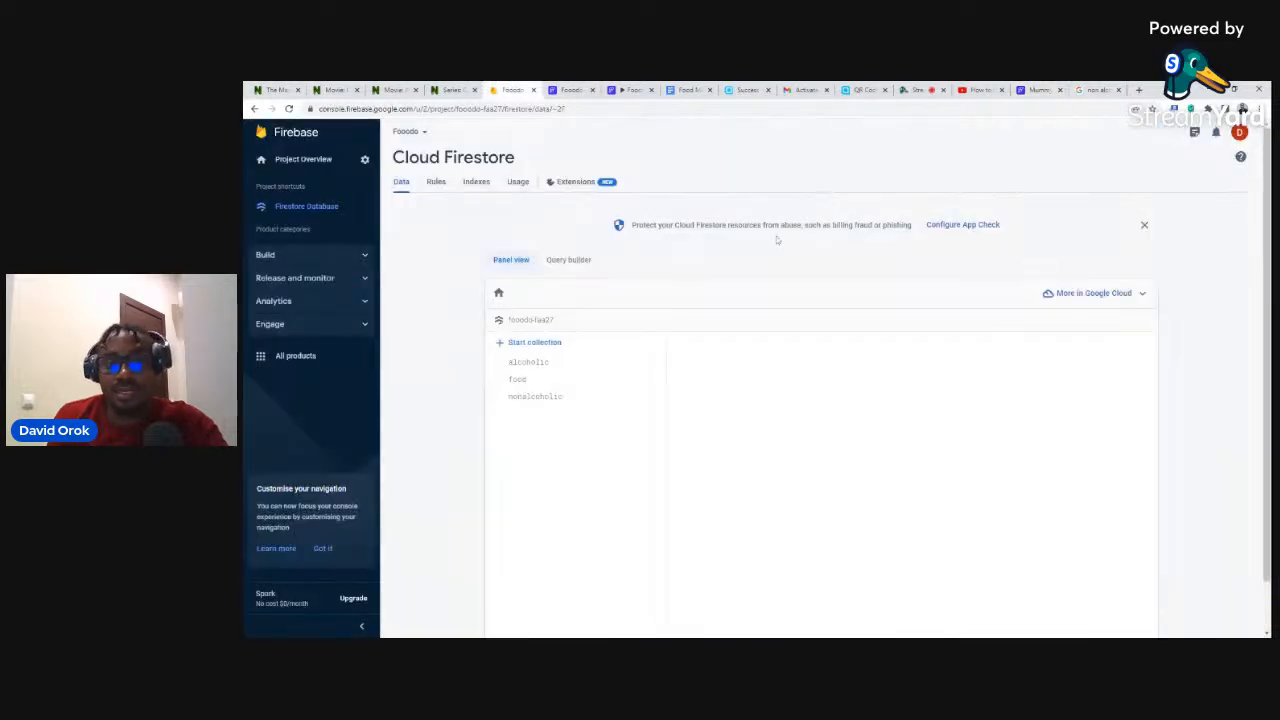
click(535, 385)
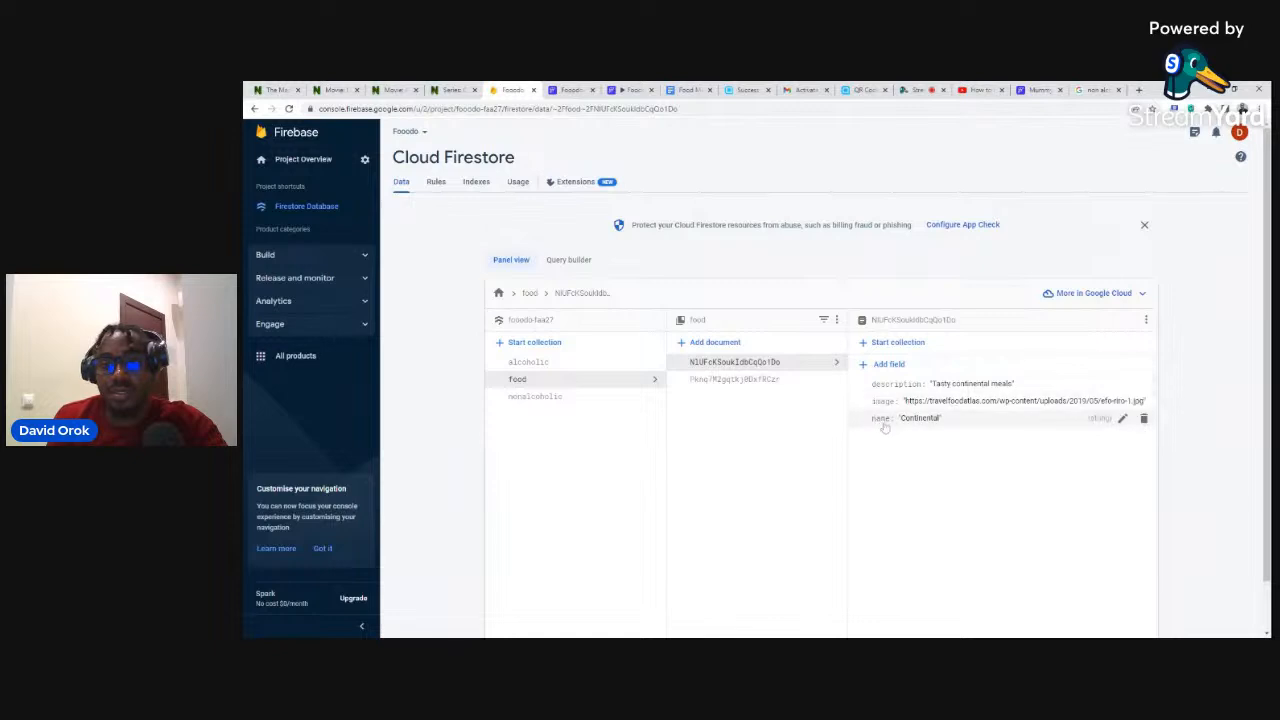
click(748, 380)
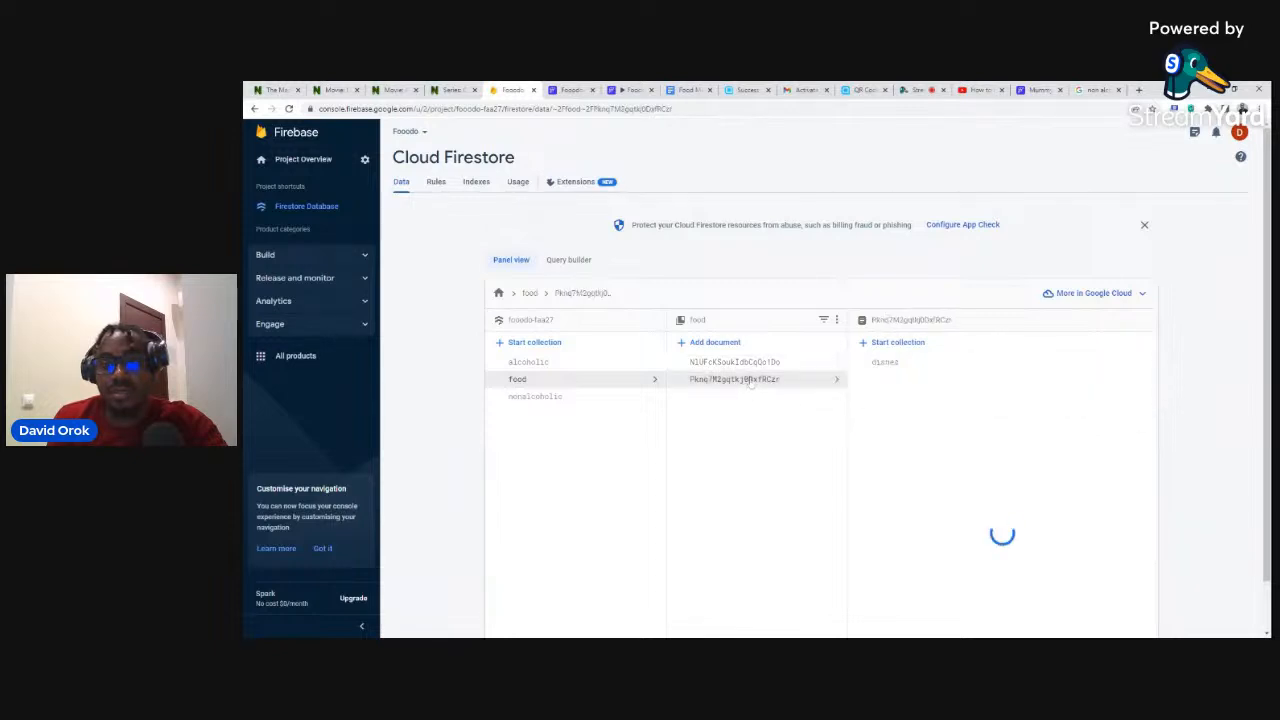
click(895, 366)
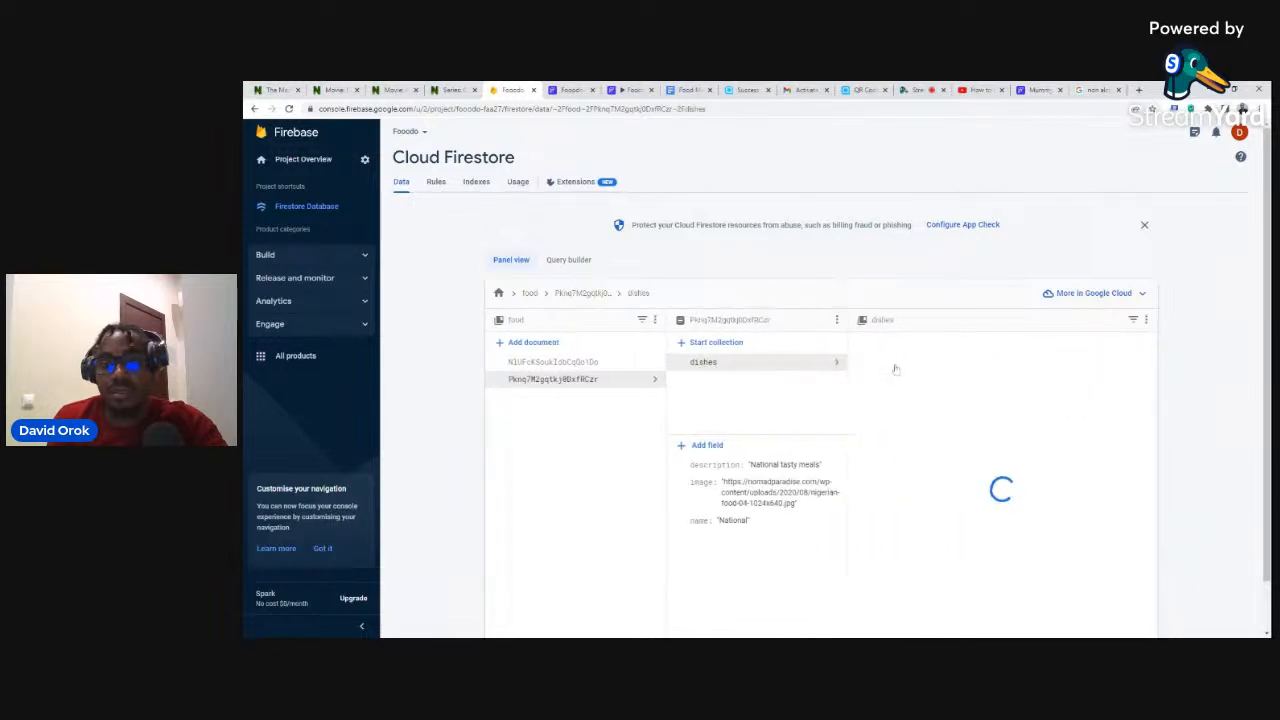
click(890, 366)
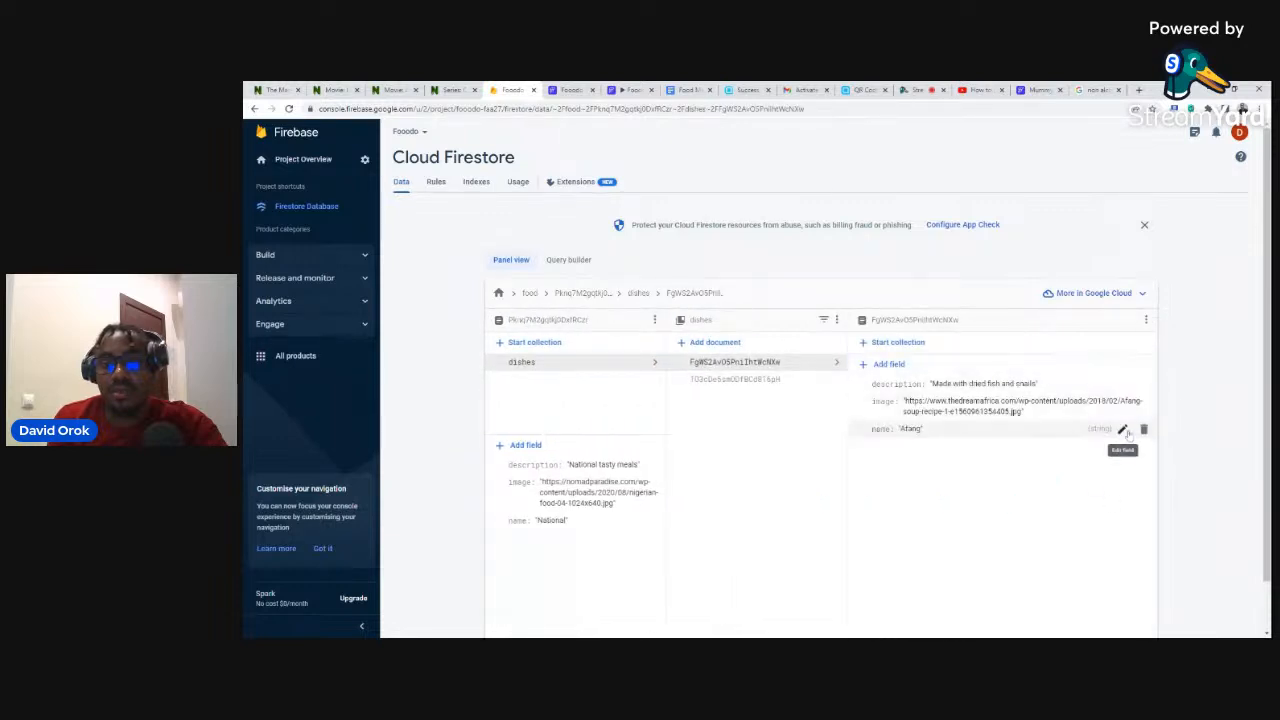
click(891, 365)
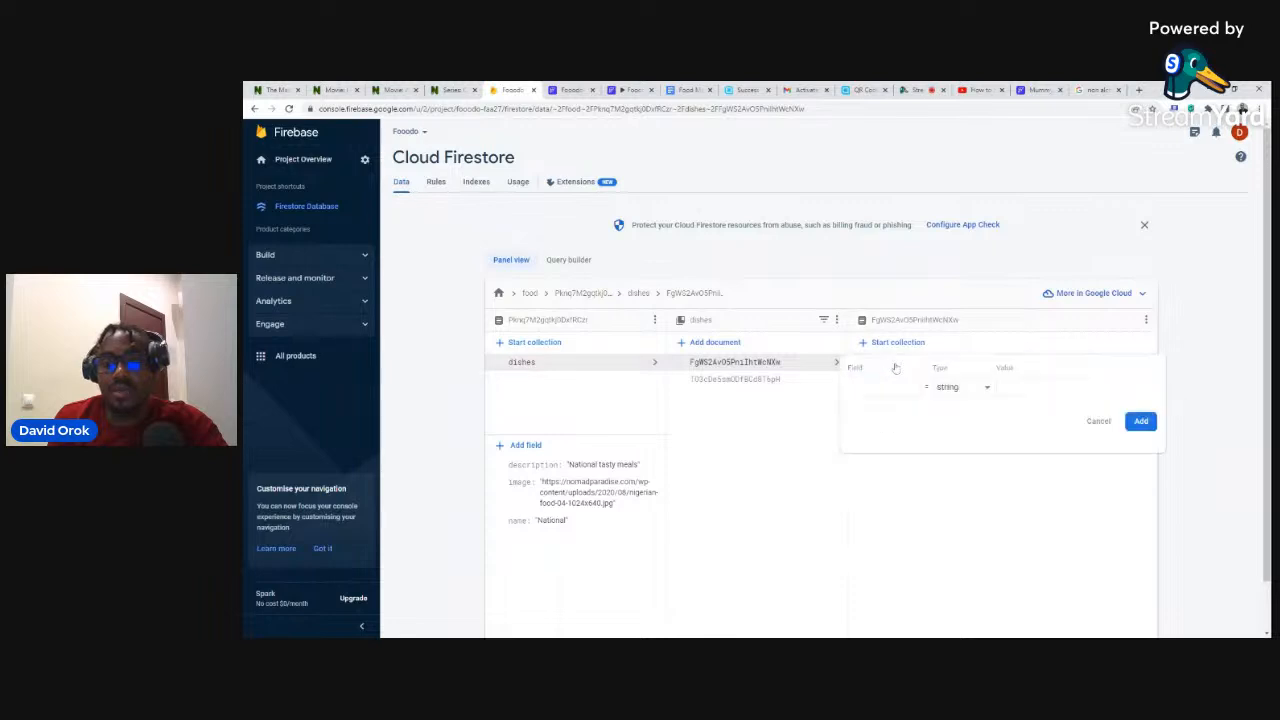
text(pri)
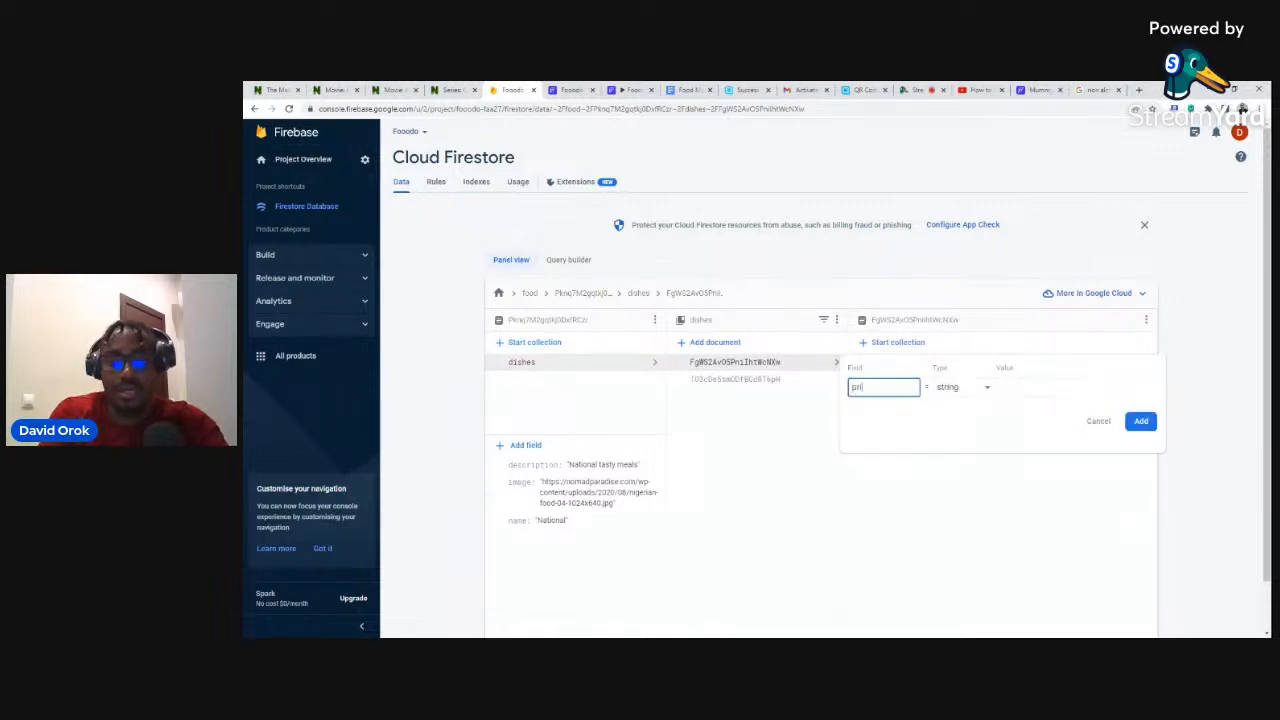
text(ce)
click(946, 392)
click(950, 403)
click(1000, 387)
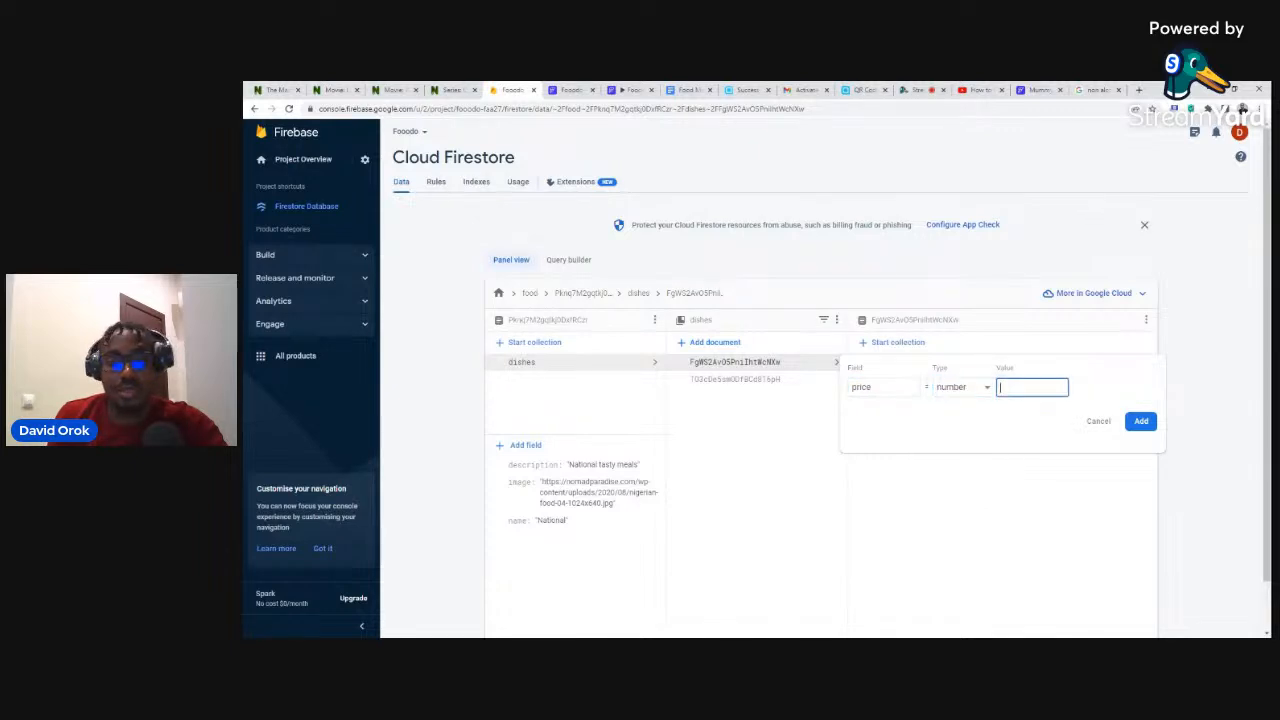
click(1140, 424)
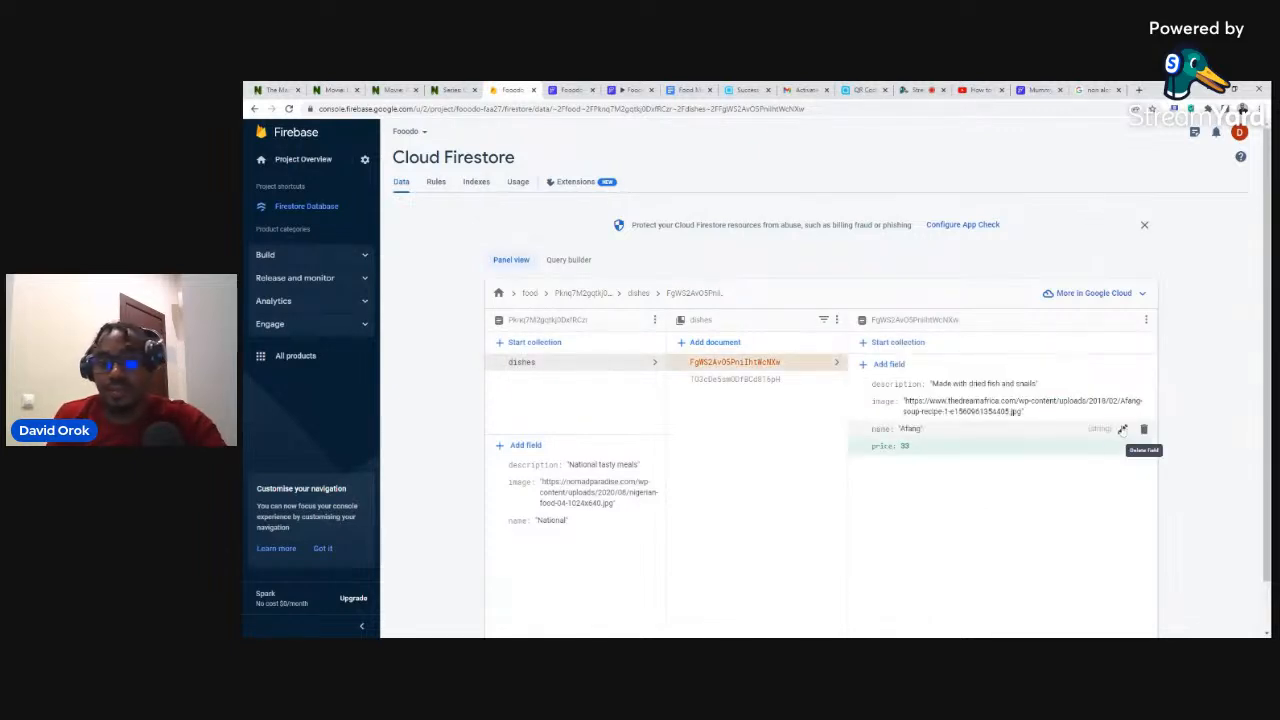
Add a number field named price with value 20 to the National category's second dish document.
click(770, 379)
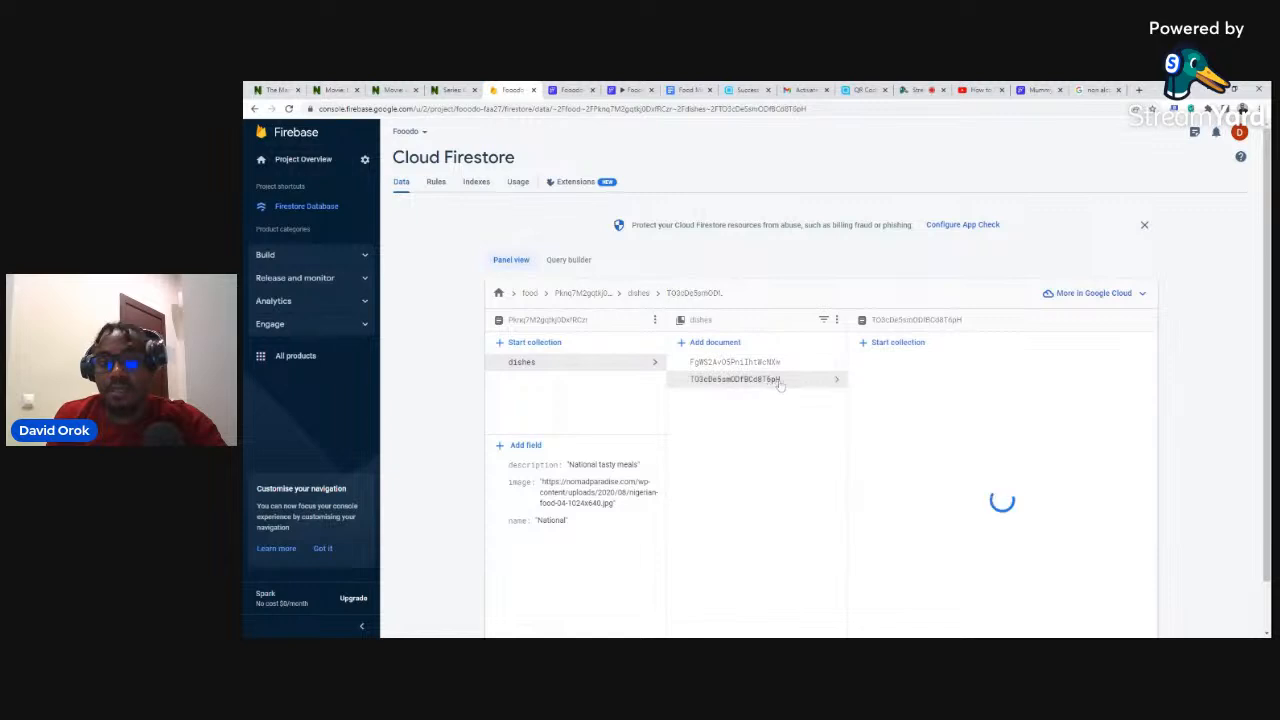
click(891, 364)
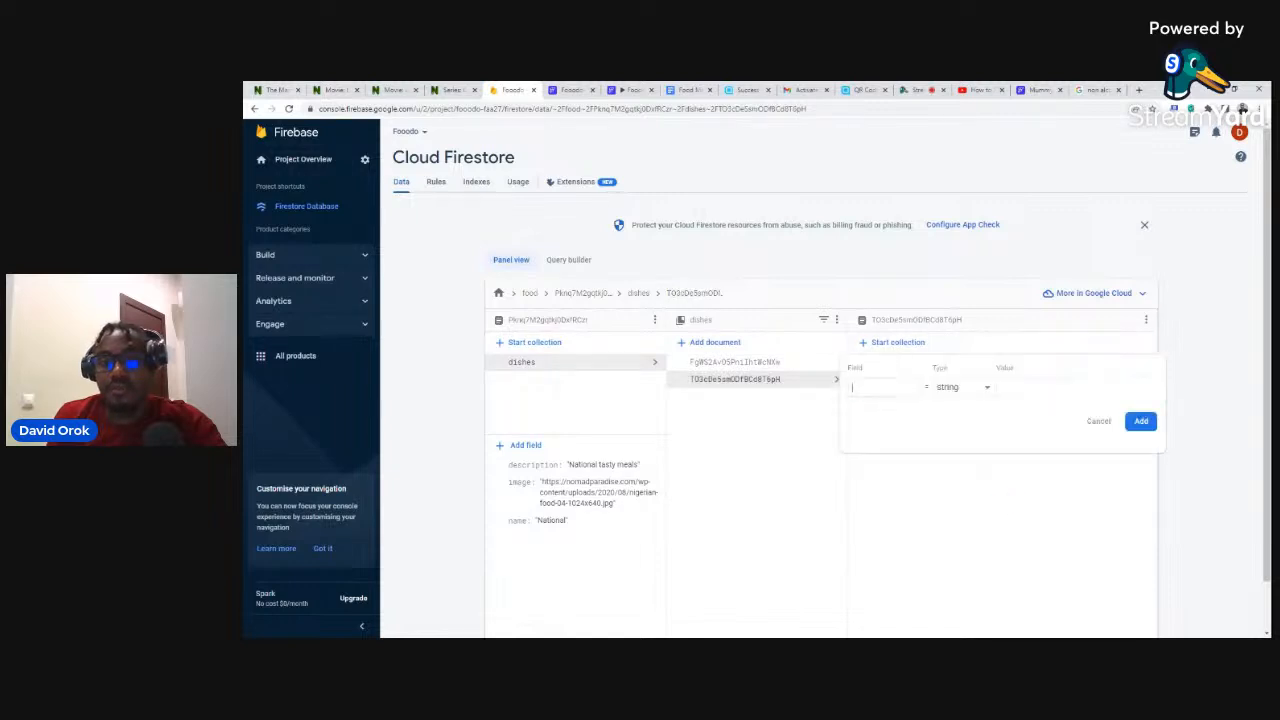
text(price)
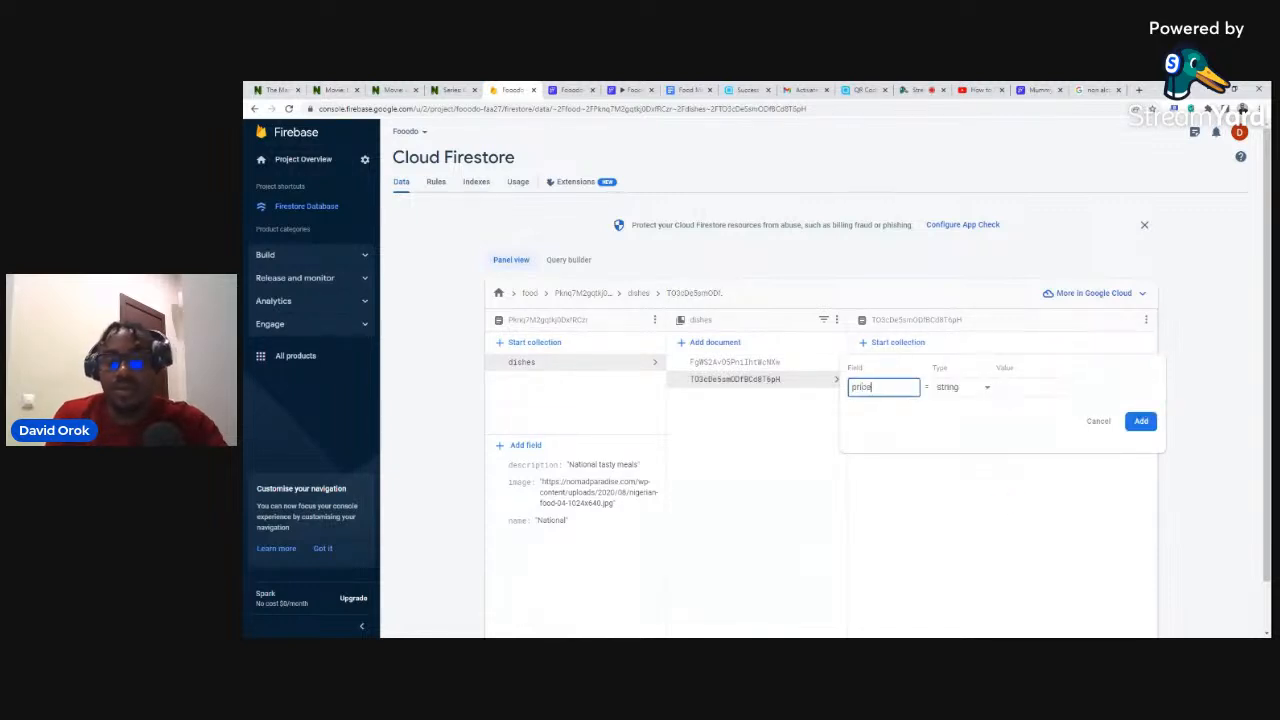
click(972, 393)
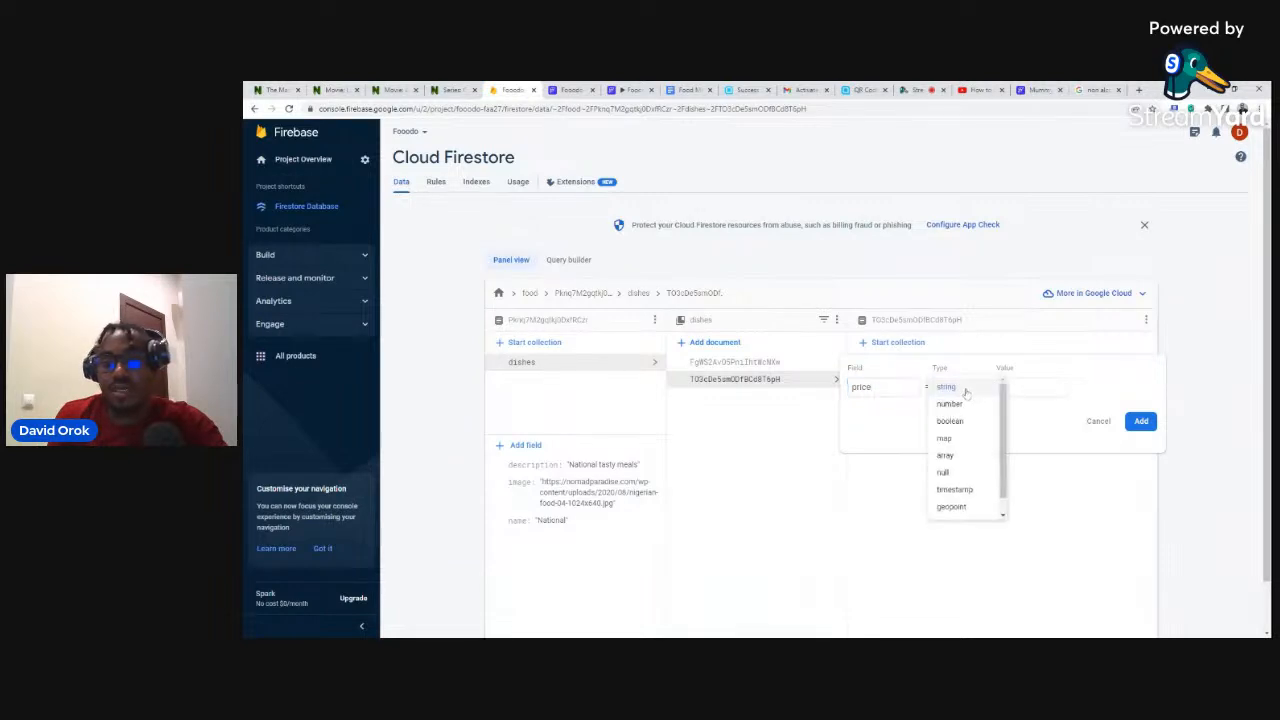
click(955, 402)
key(Tab)
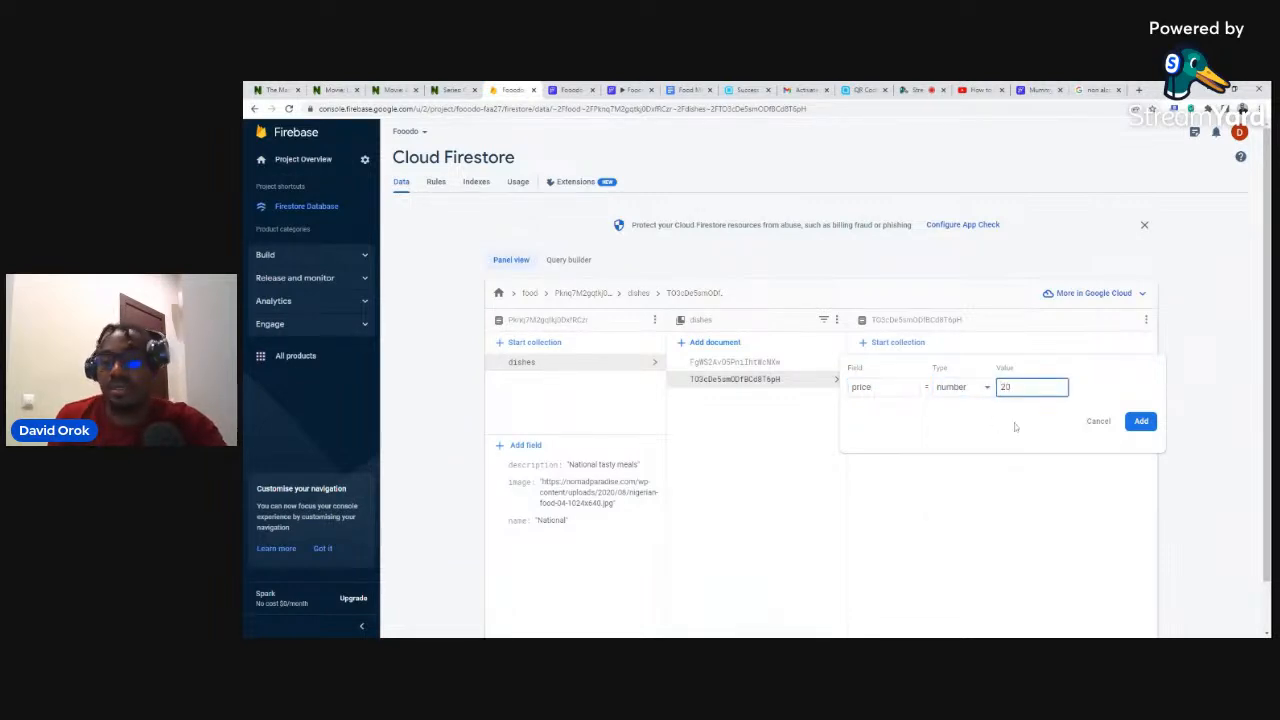
click(1138, 422)
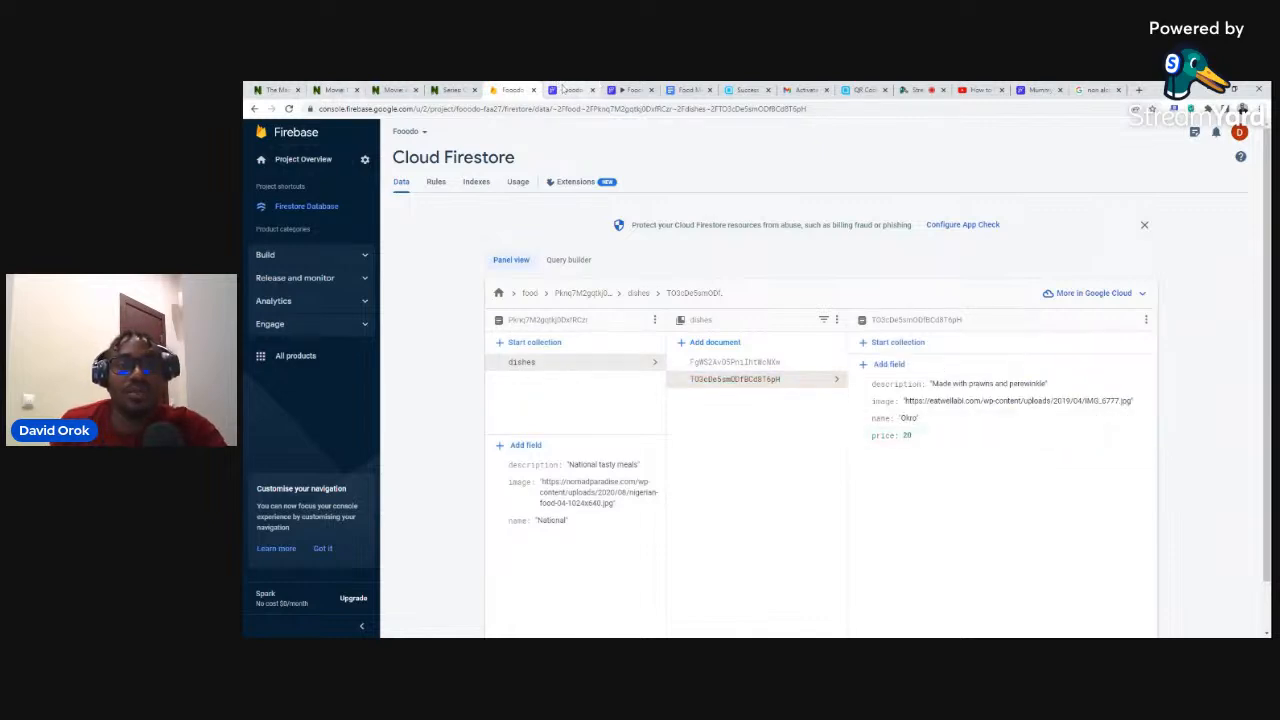
Switch to FlutterFlow and add a price field of type Integer to the dishes subcollection's schema.
click(567, 90)
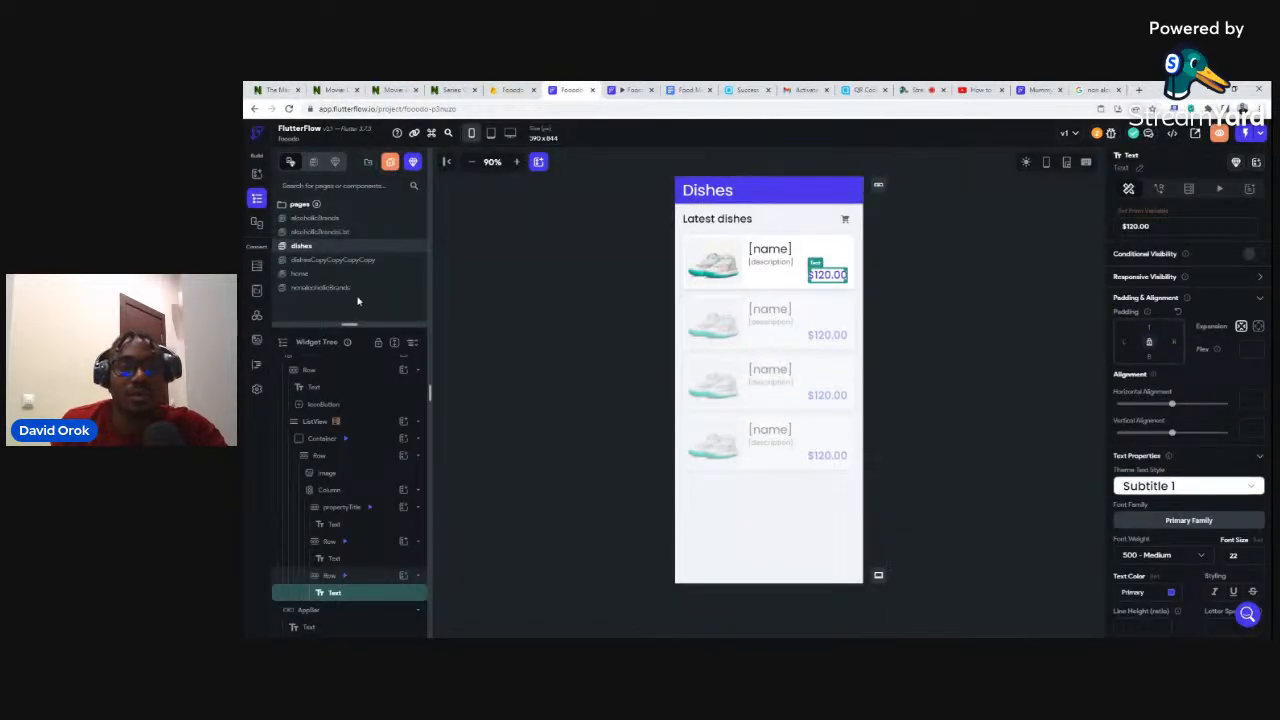
click(257, 266)
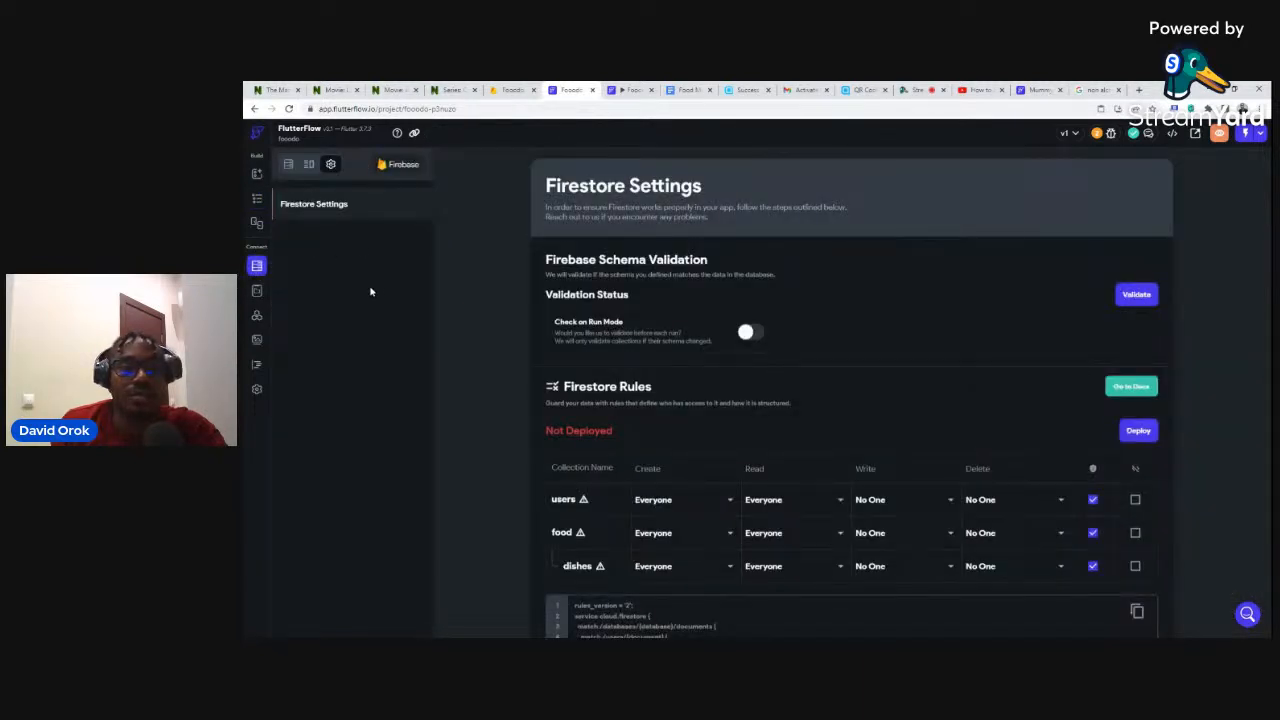
click(289, 165)
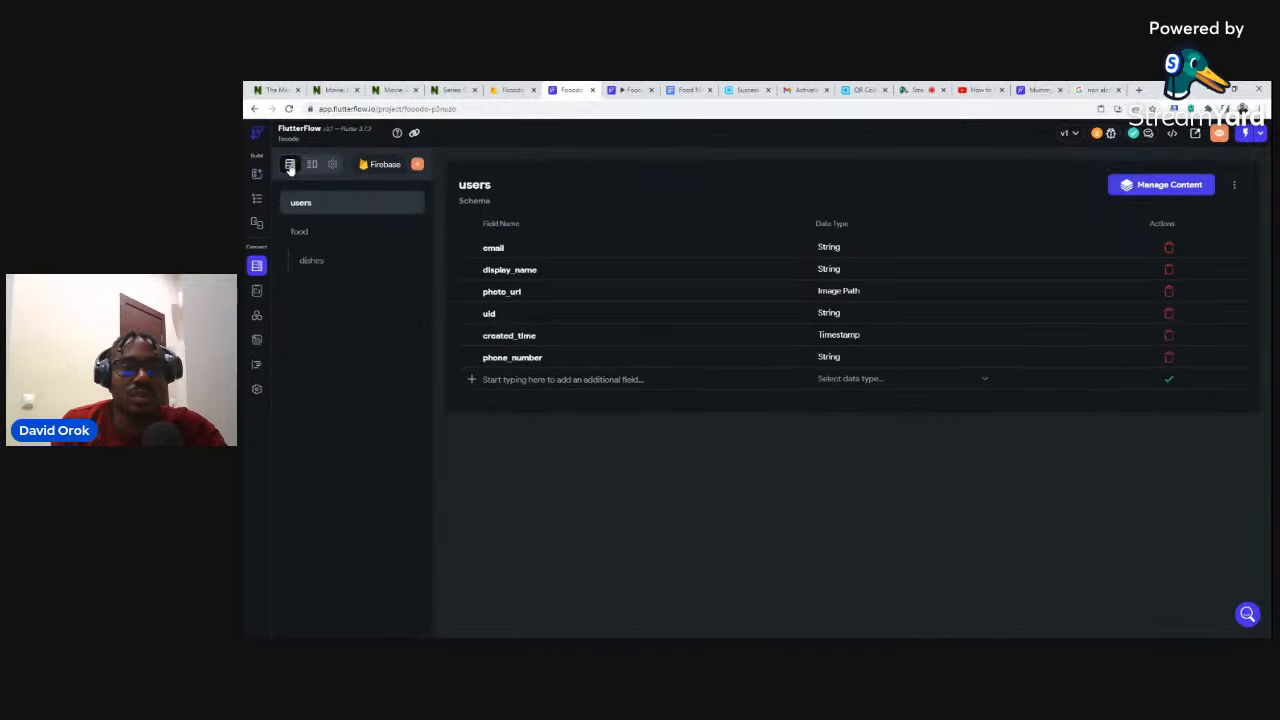
click(311, 262)
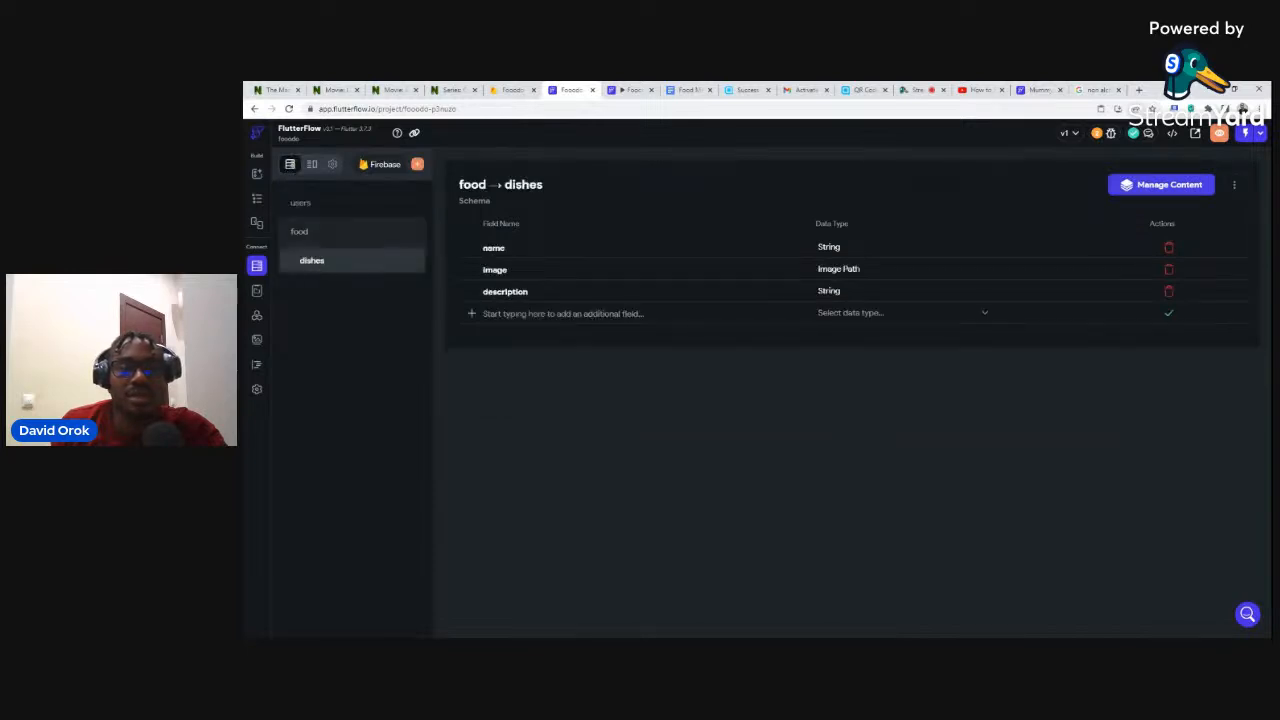
click(597, 314)
text(pri)
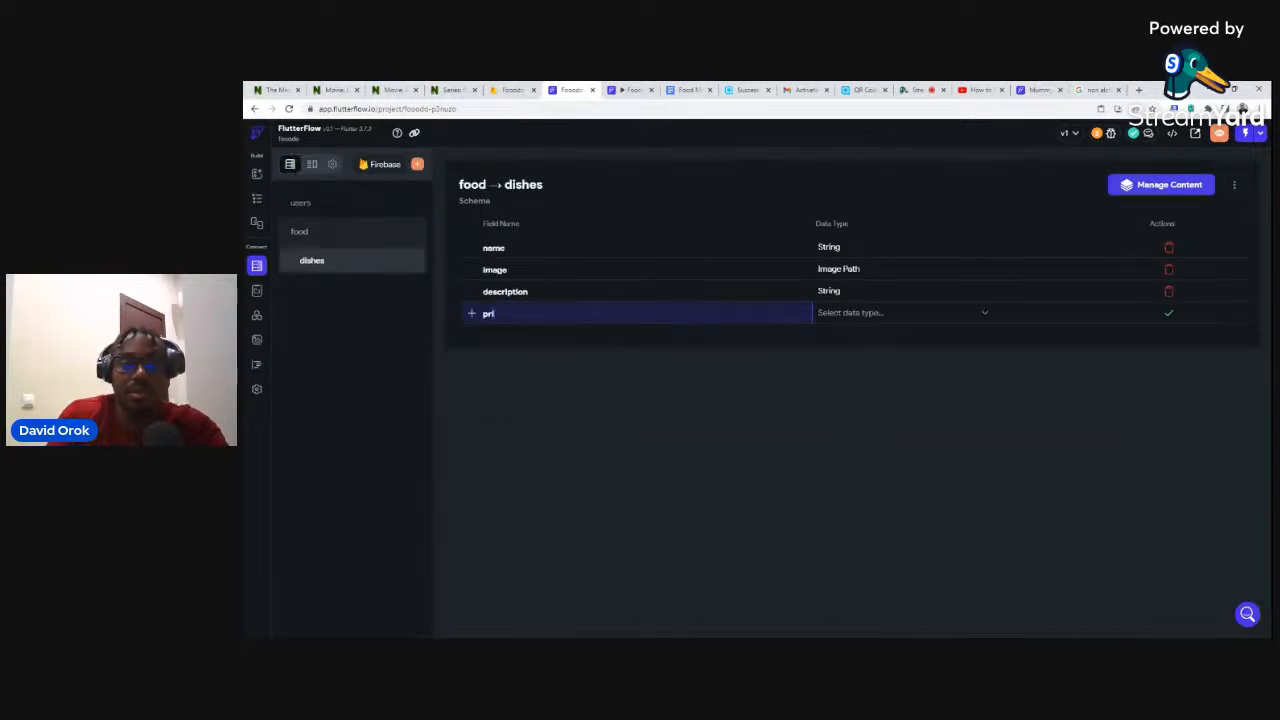
text(ce)
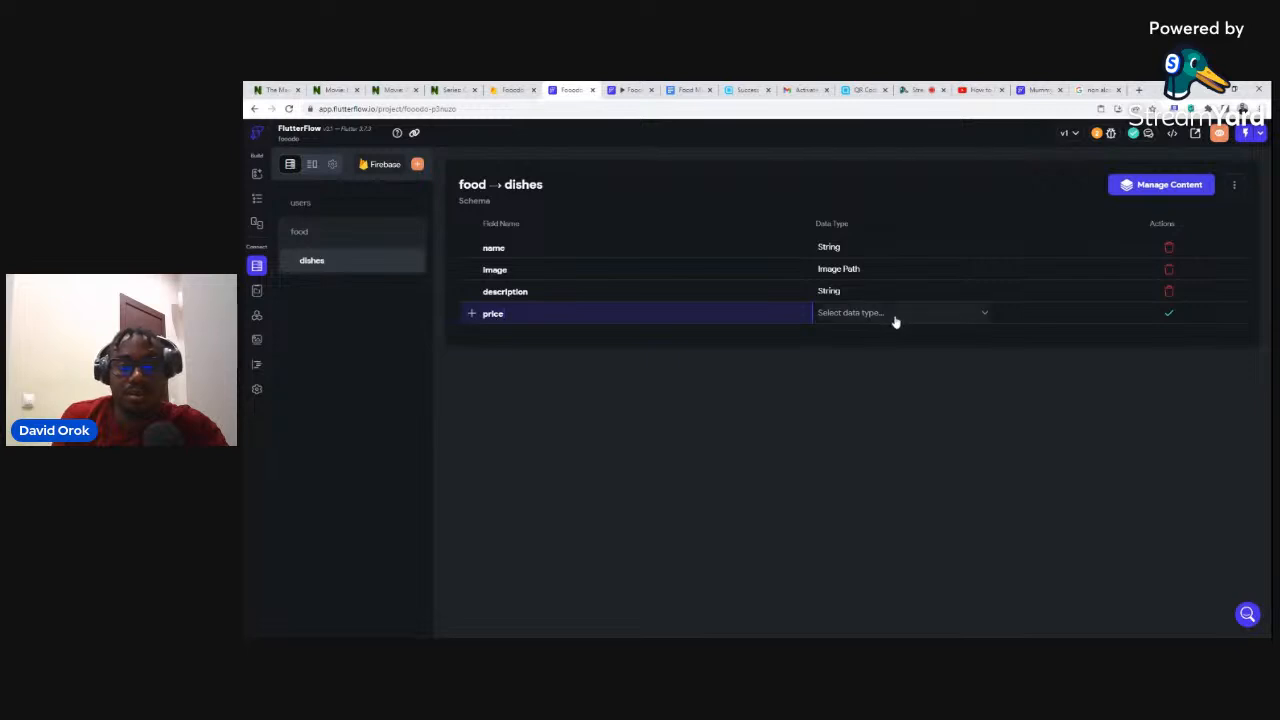
click(851, 313)
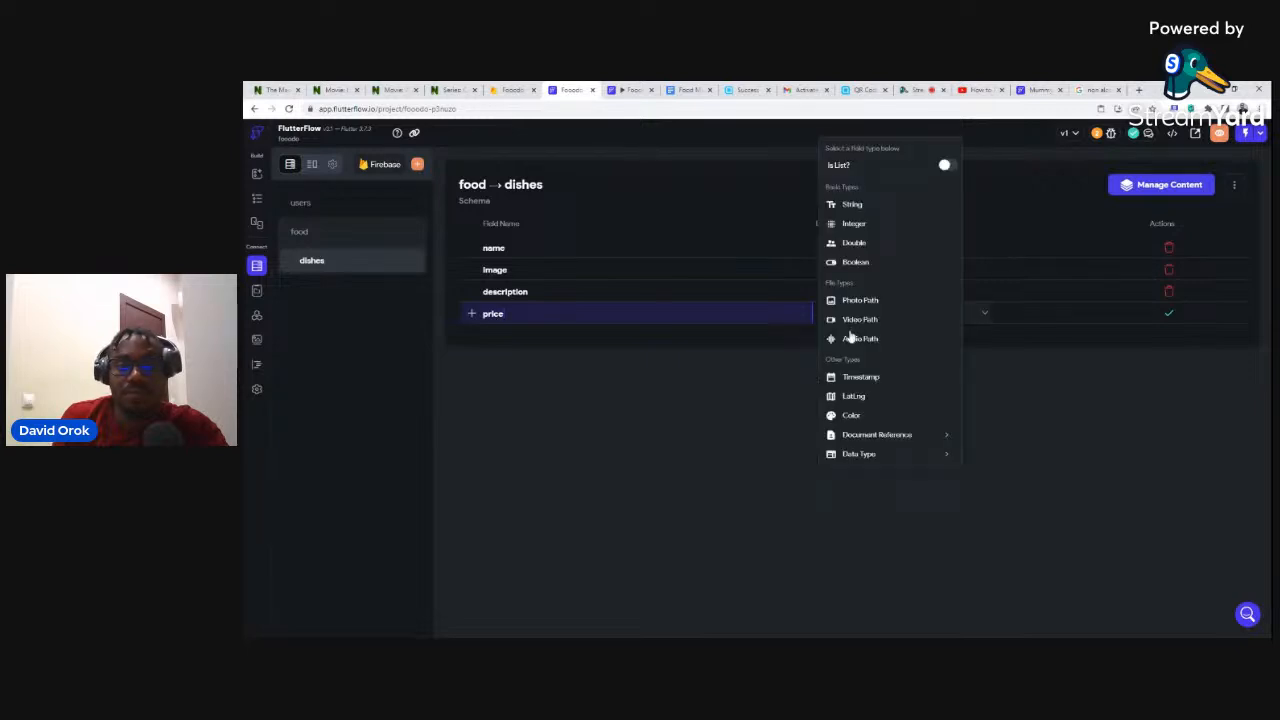
click(850, 229)
click(1168, 313)
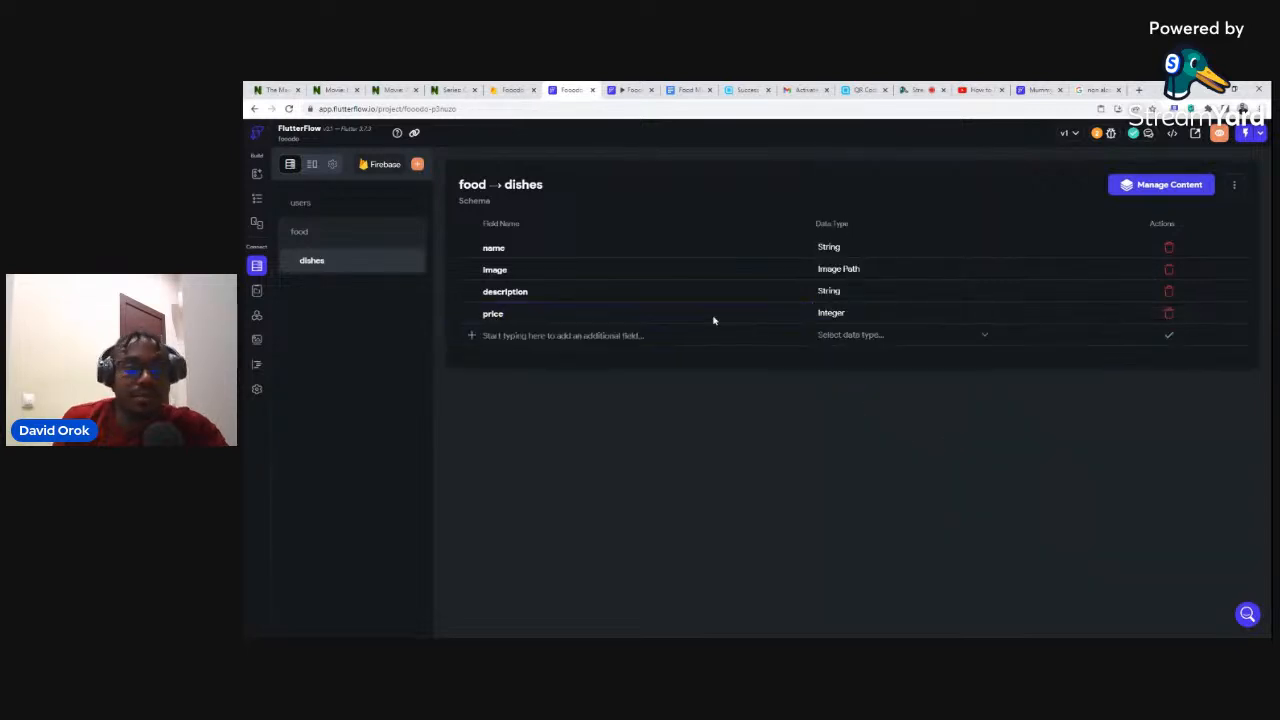
Bind the dish card's "$120.00" text to the dishes document's price, using a custom number format displayed as currency.
click(255, 203)
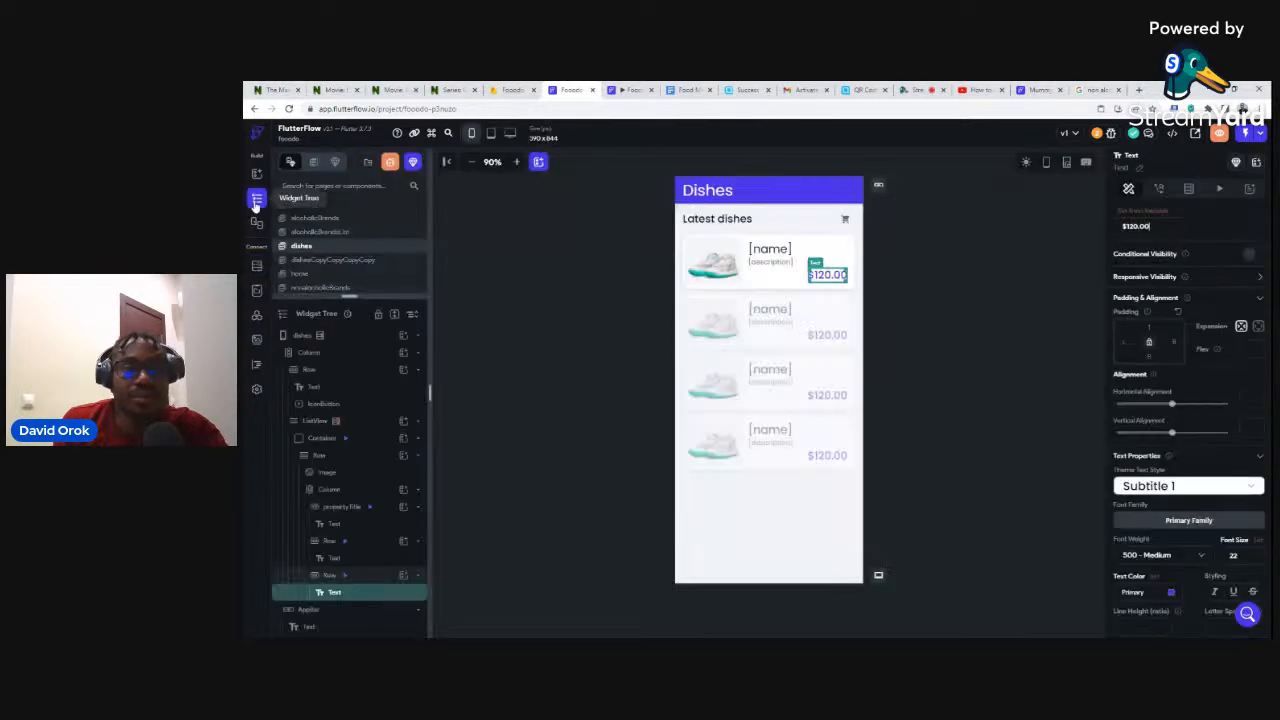
click(1138, 212)
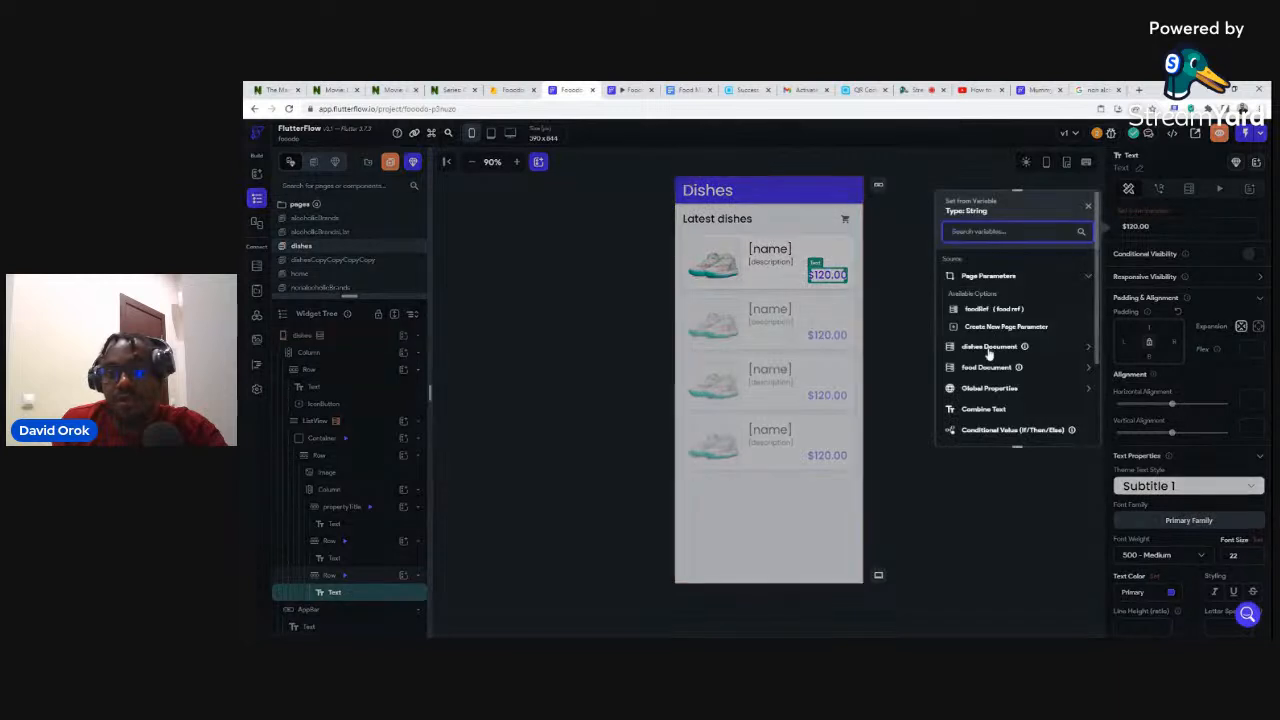
click(973, 433)
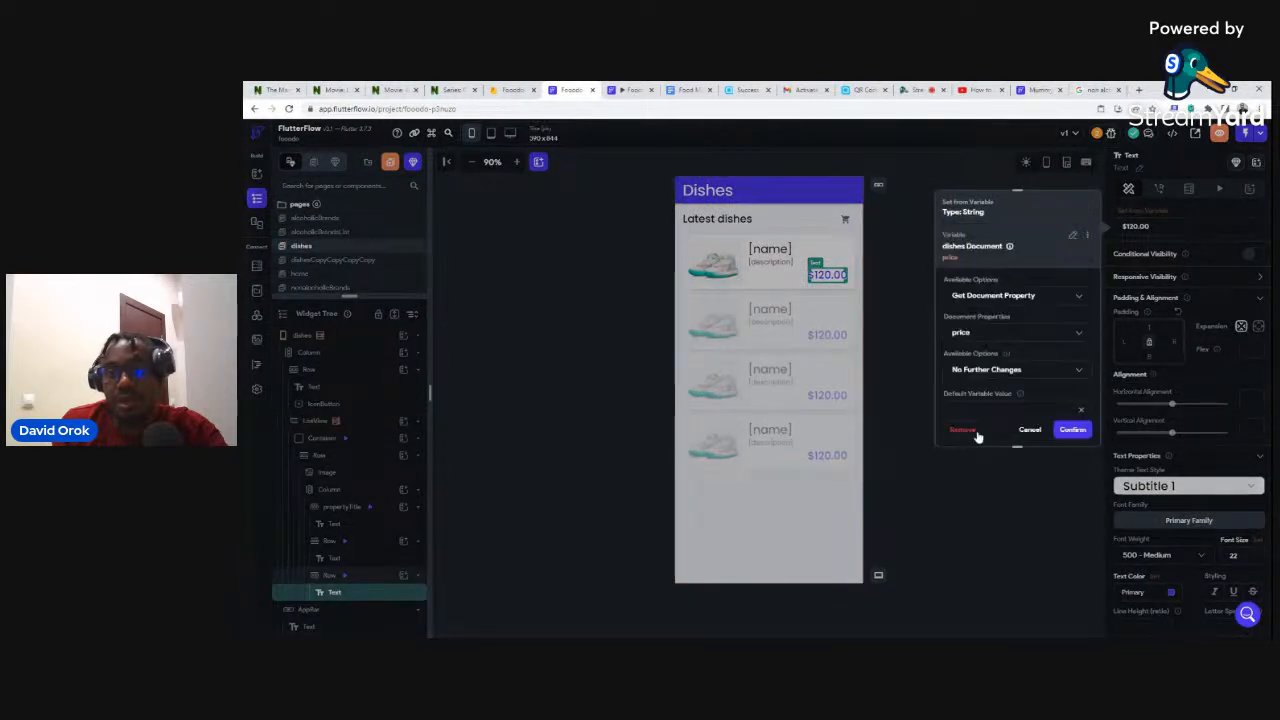
click(982, 369)
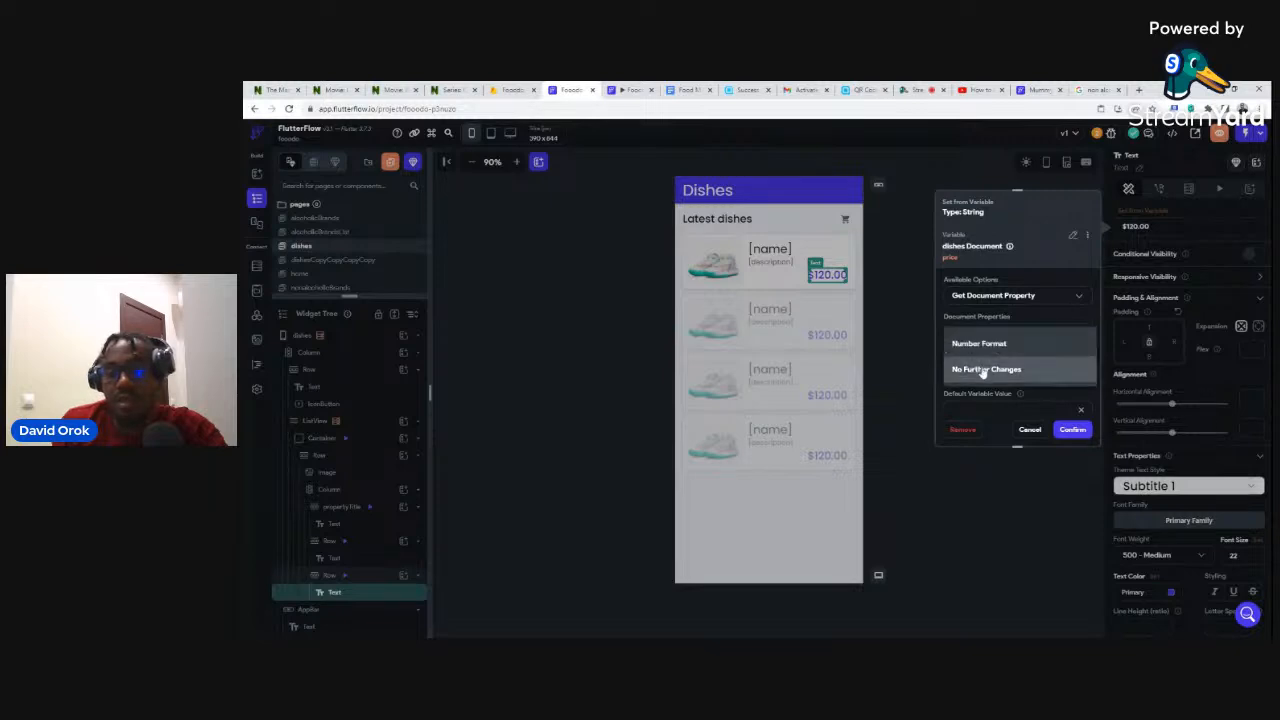
click(973, 347)
scroll(1008, 377, down, 1)
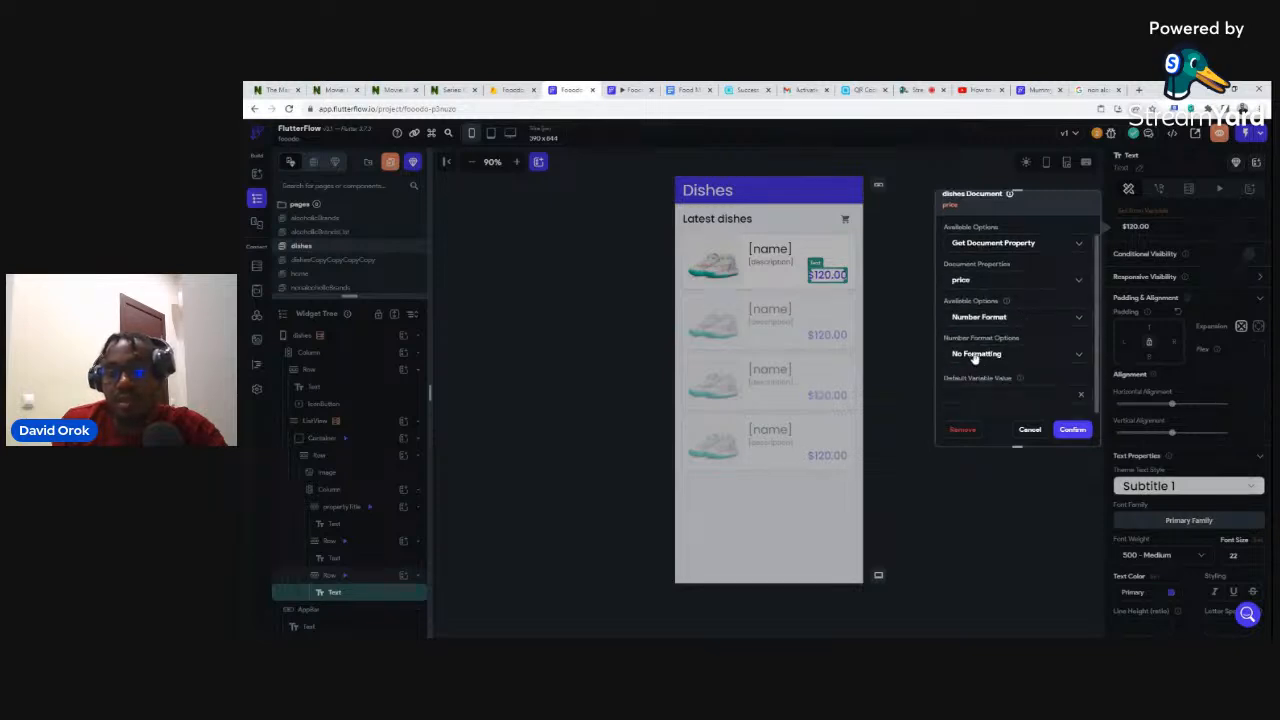
click(985, 356)
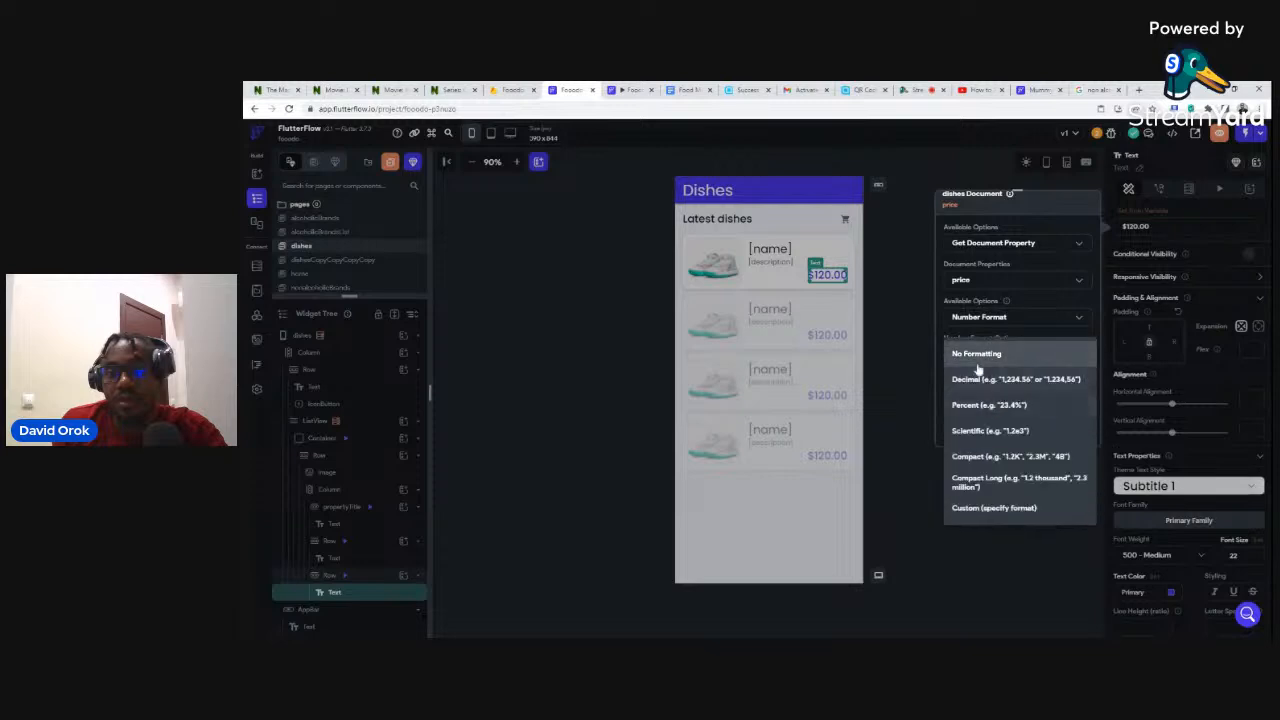
click(988, 509)
scroll(1008, 380, down, 2)
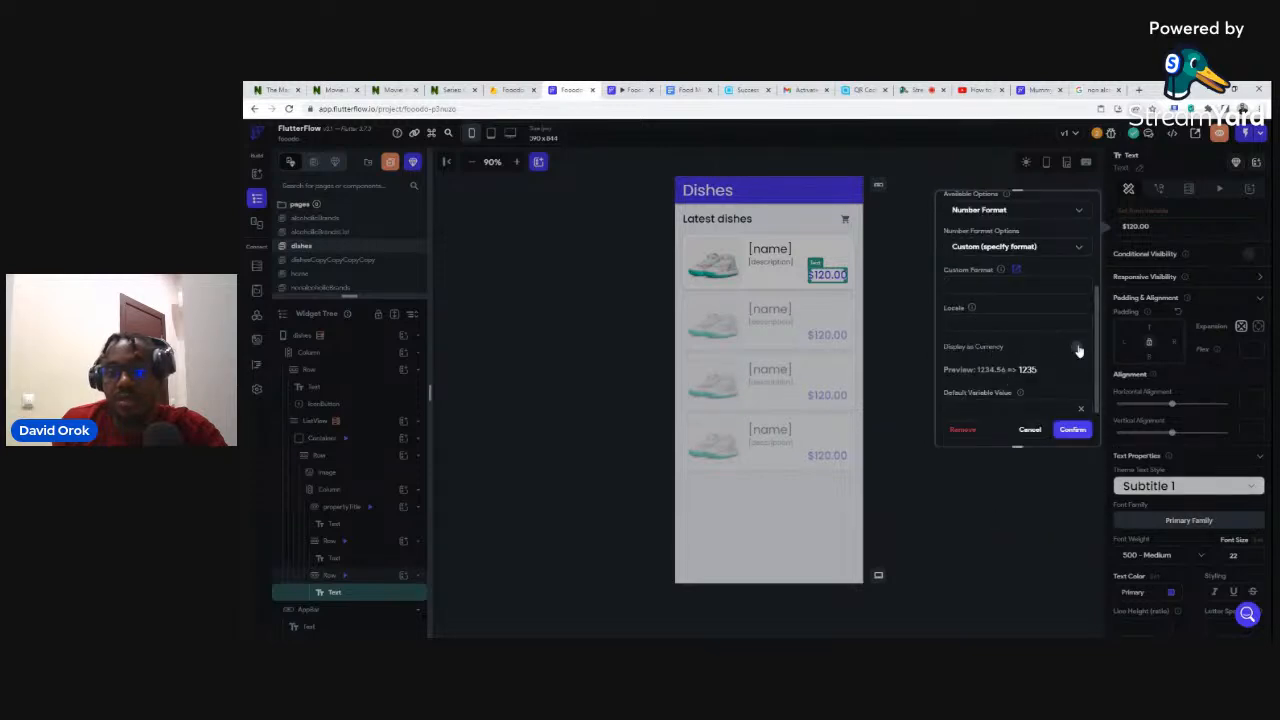
click(1078, 348)
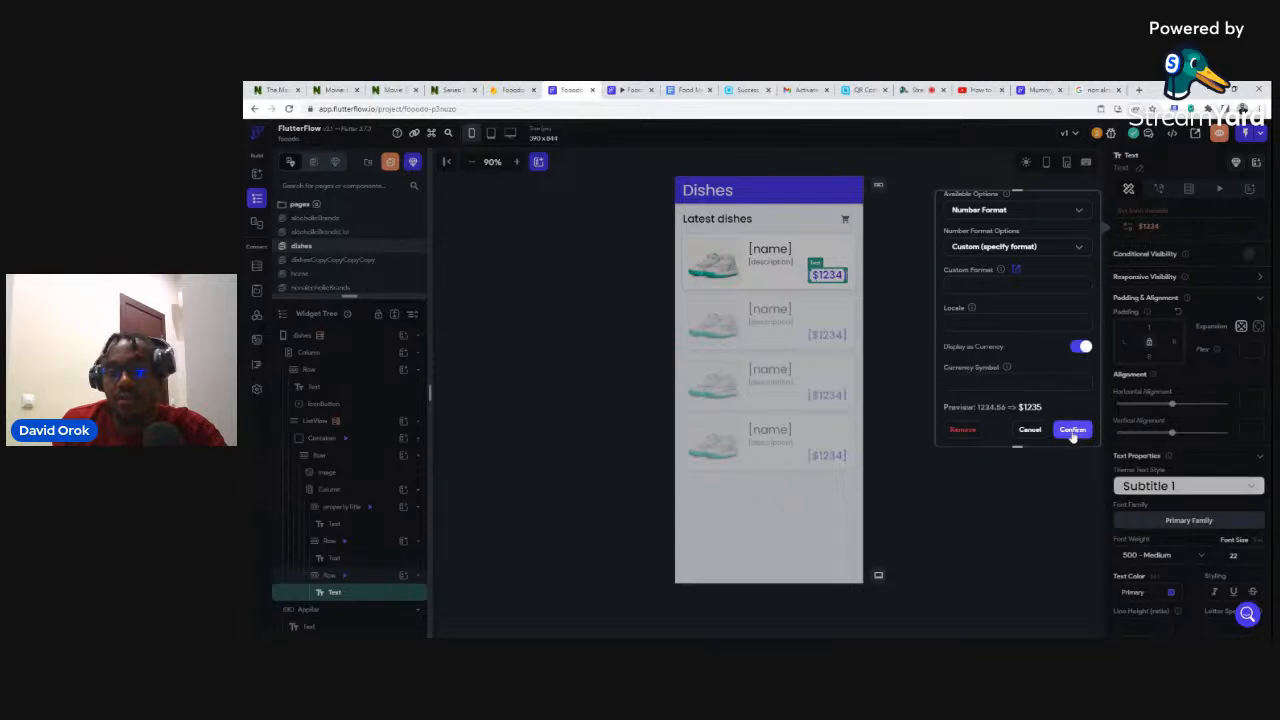
click(1073, 431)
click(967, 287)
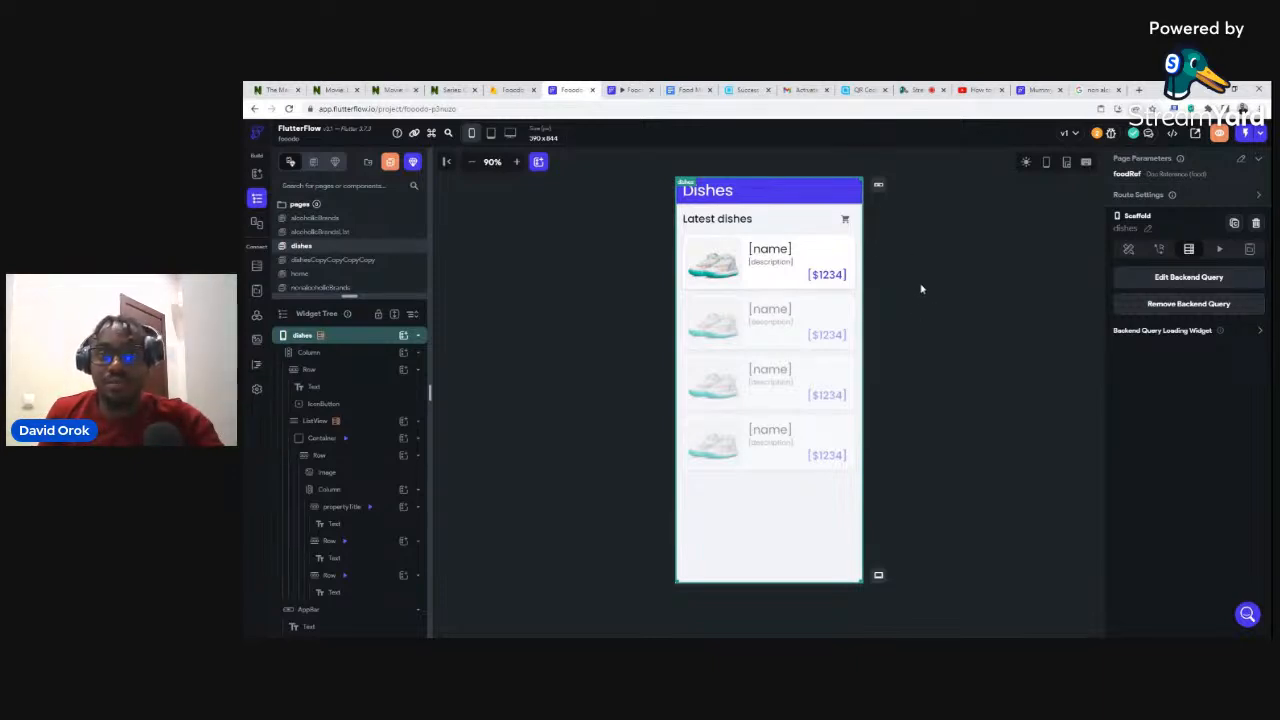
Start a run-mode build of the app and switch back to the Cloud Firestore console.
click(1250, 133)
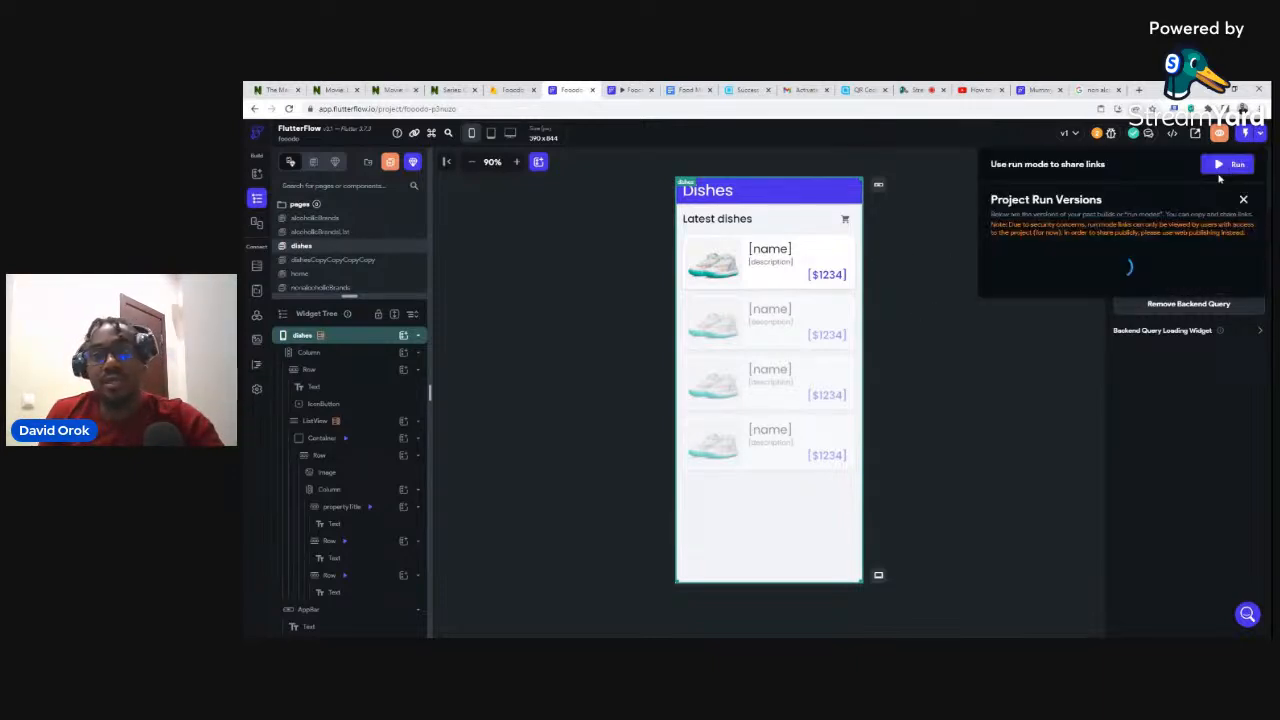
click(1228, 165)
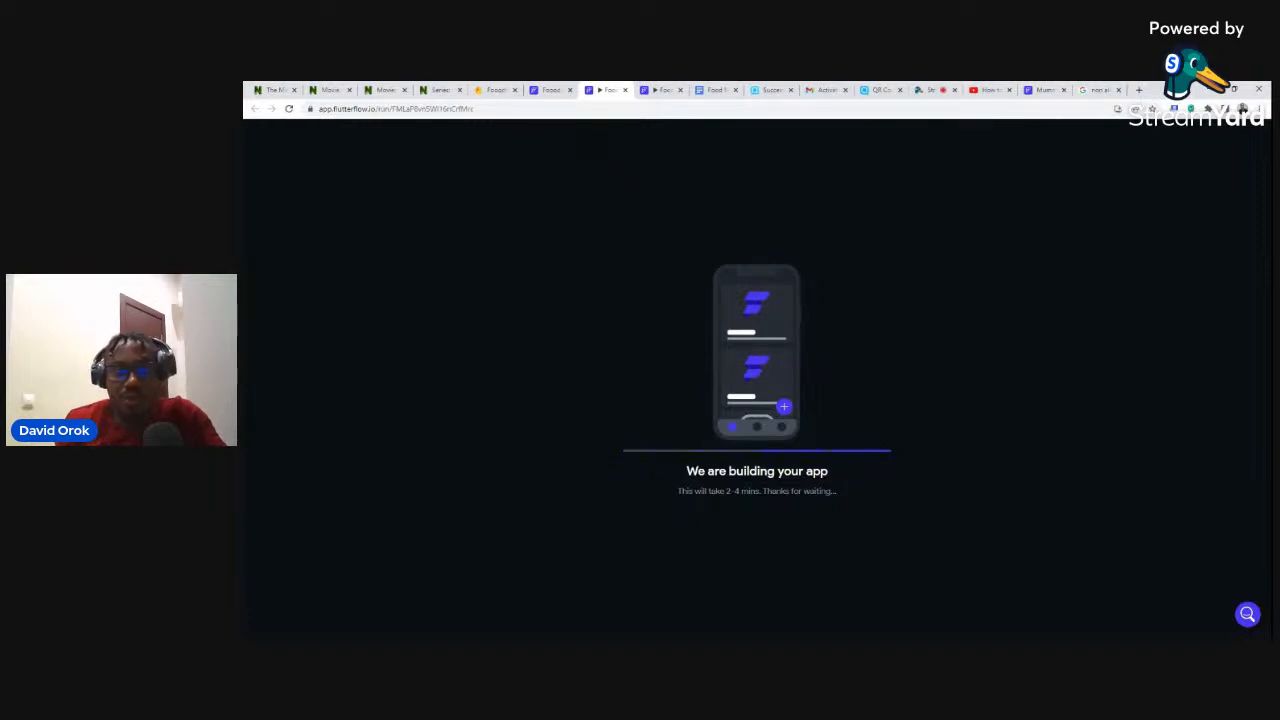
click(495, 90)
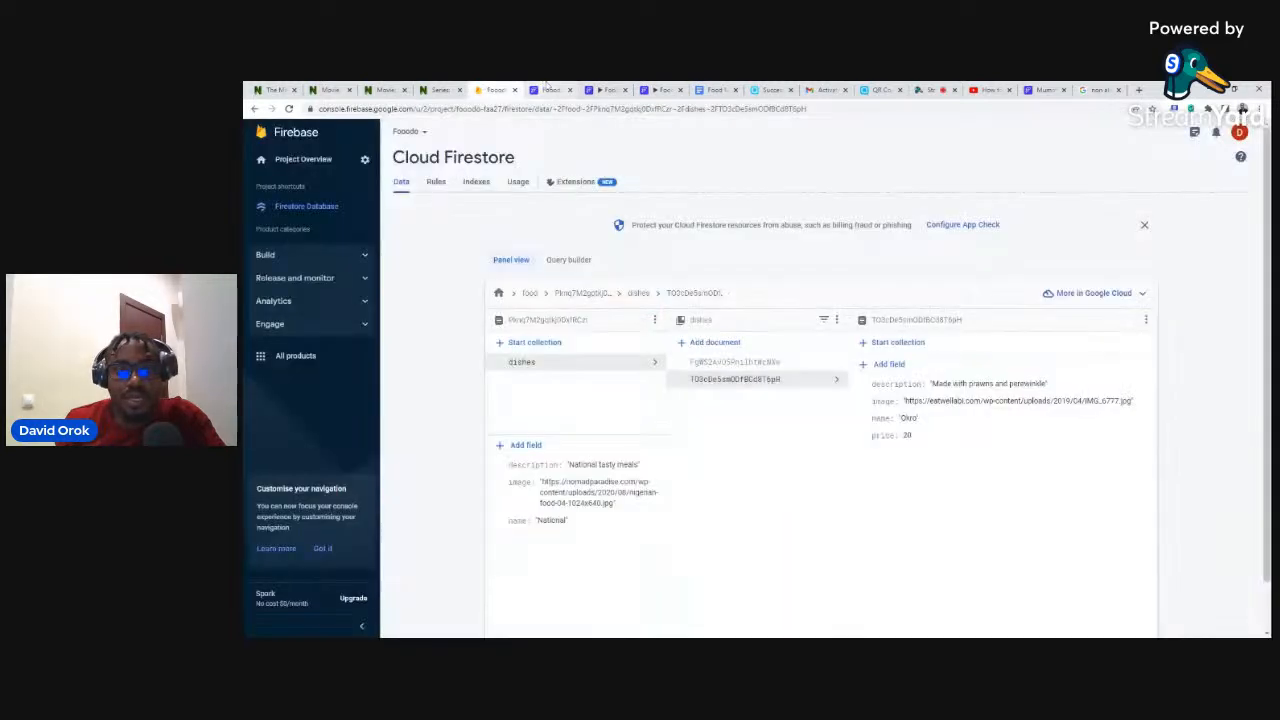
Check the progress of the run-mode build, return to the FlutterFlow project and close its list of run versions.
click(605, 90)
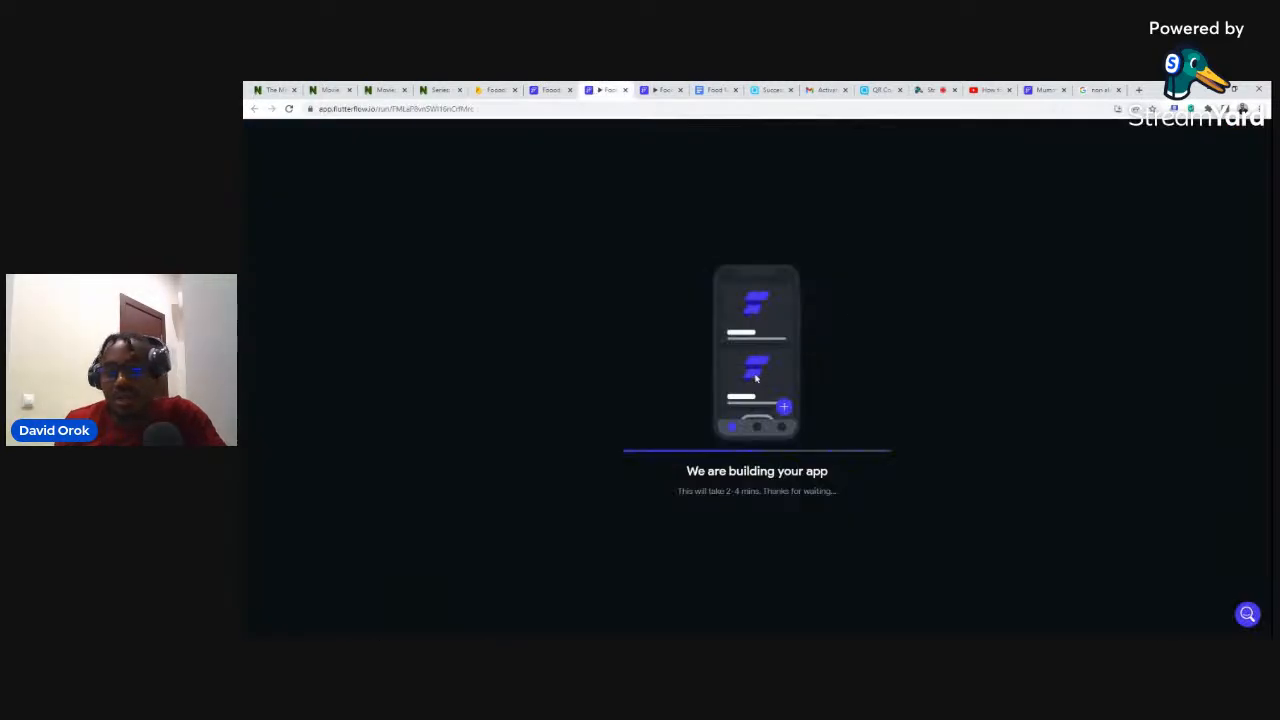
click(548, 91)
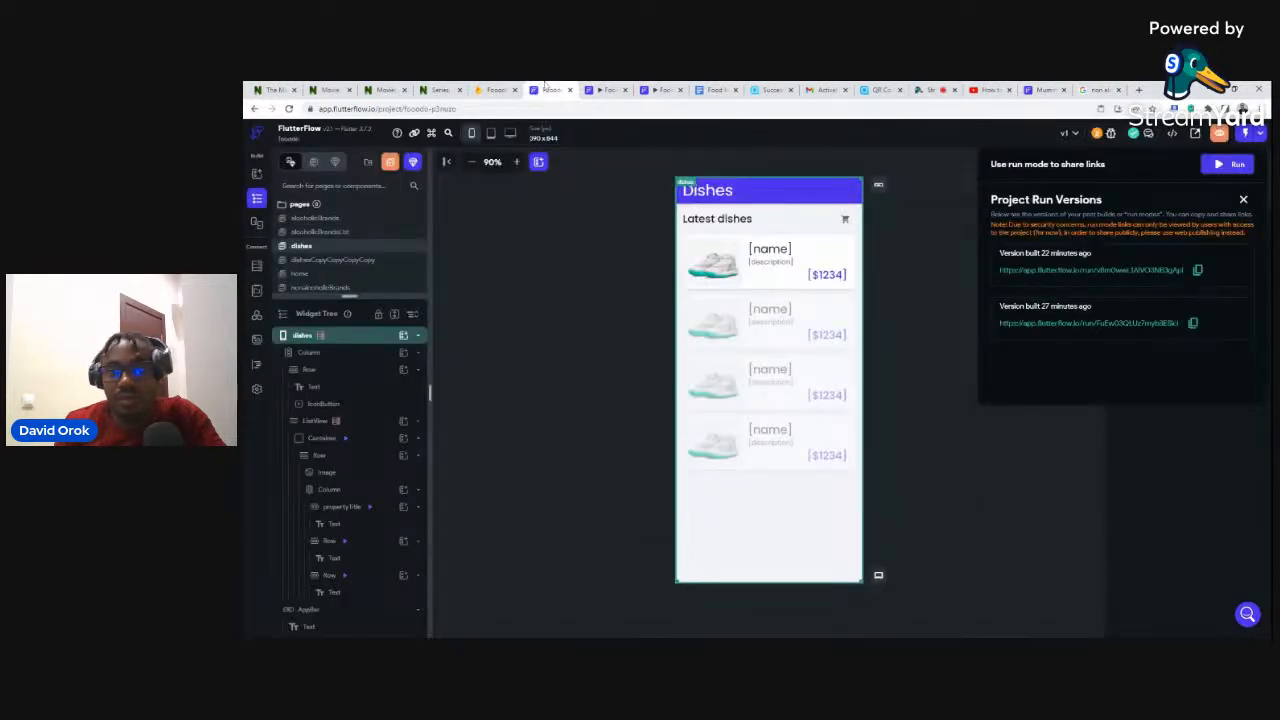
click(937, 162)
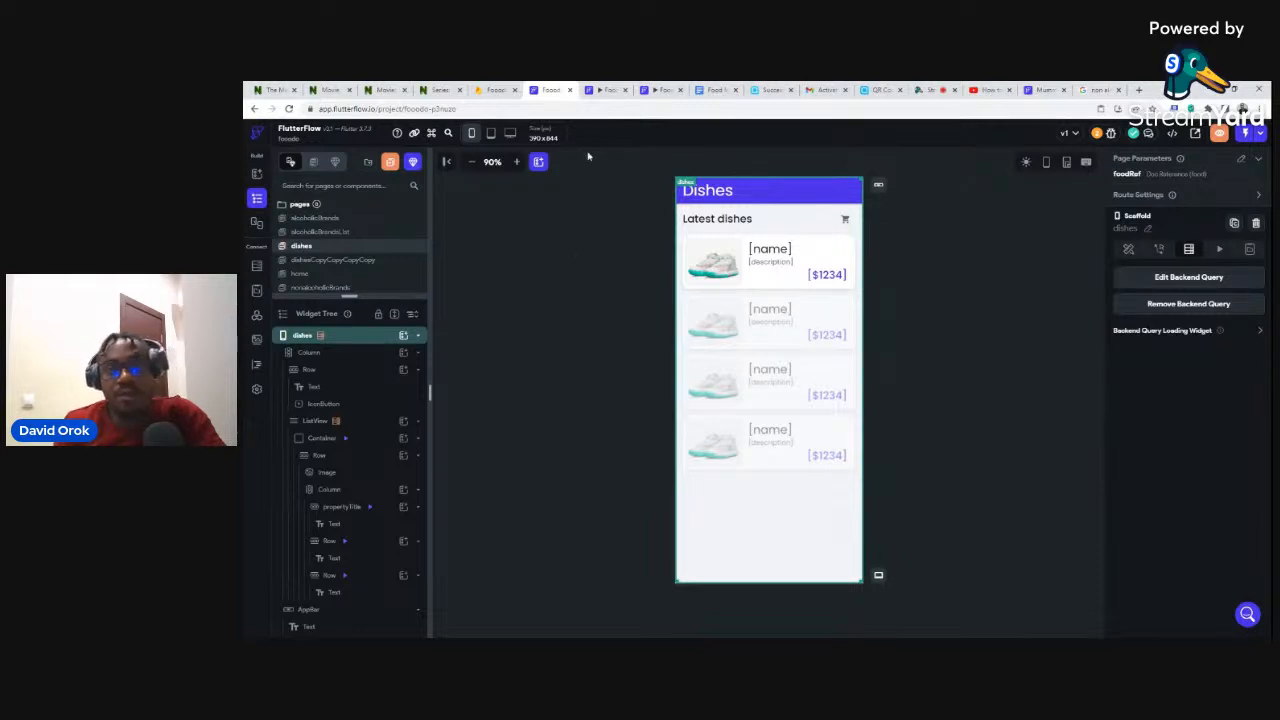
In the project's web publishing settings, shorten the site URL to fooodo.
click(257, 266)
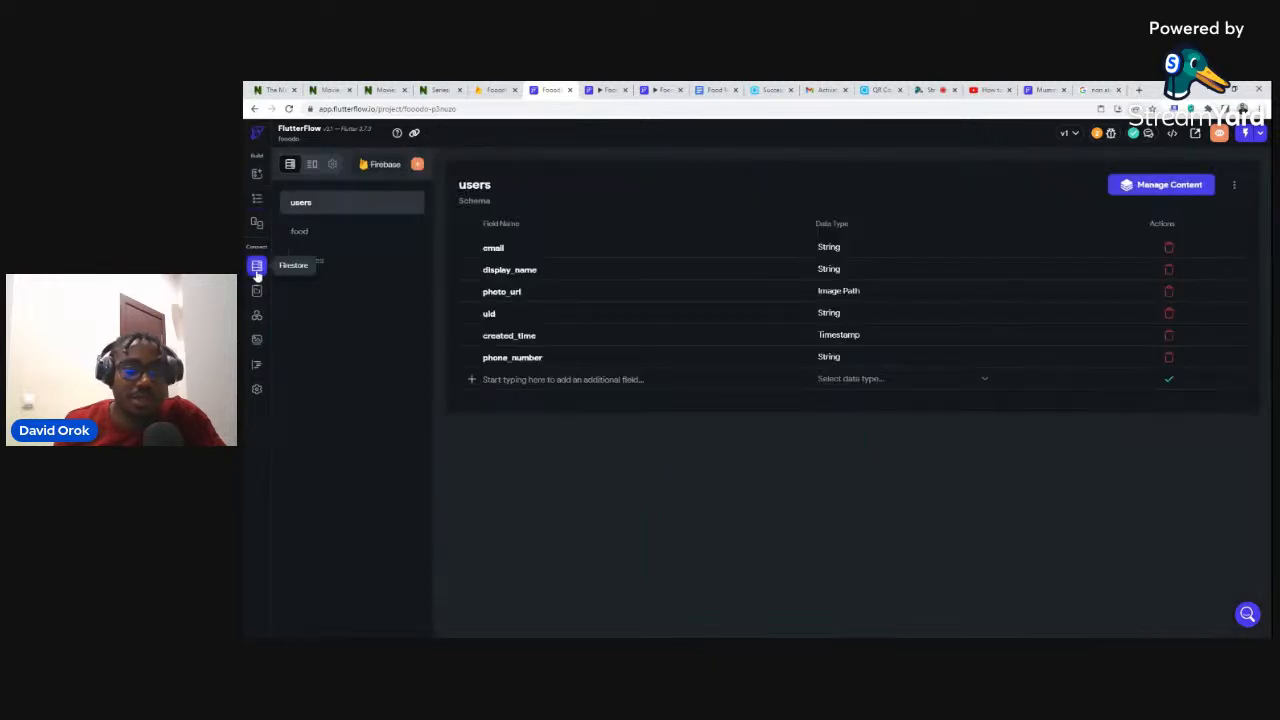
click(257, 389)
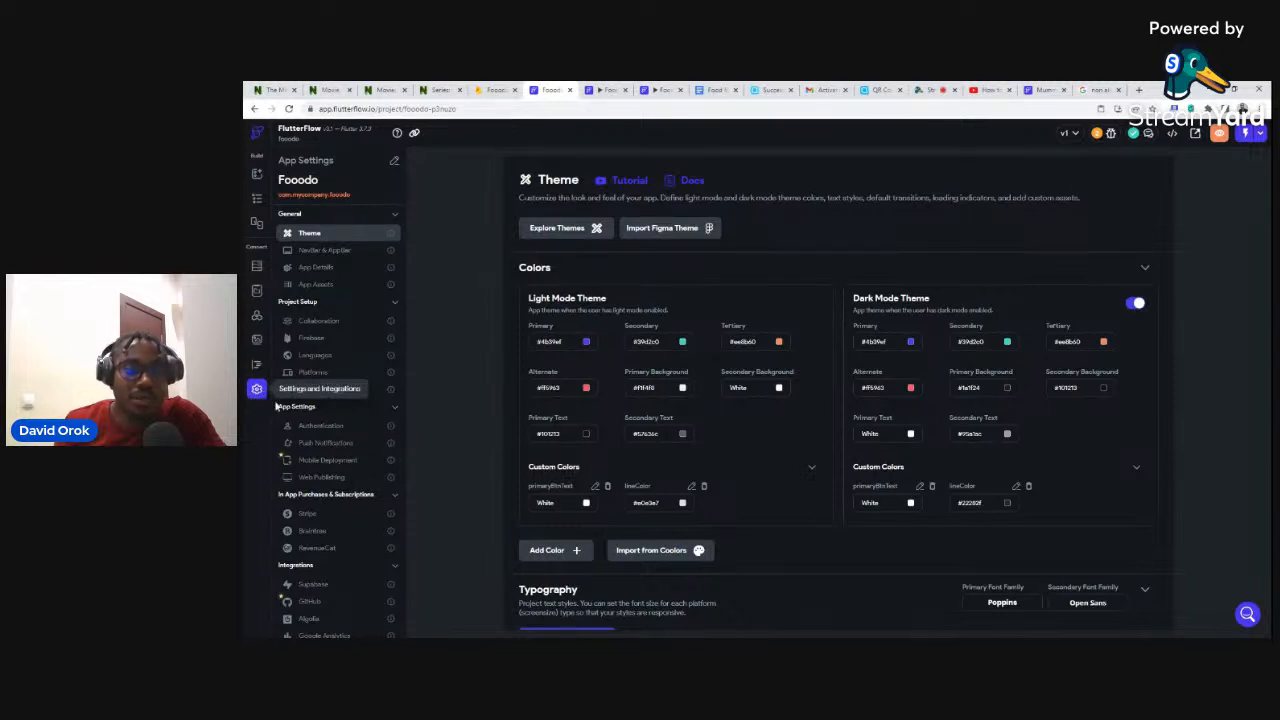
click(321, 477)
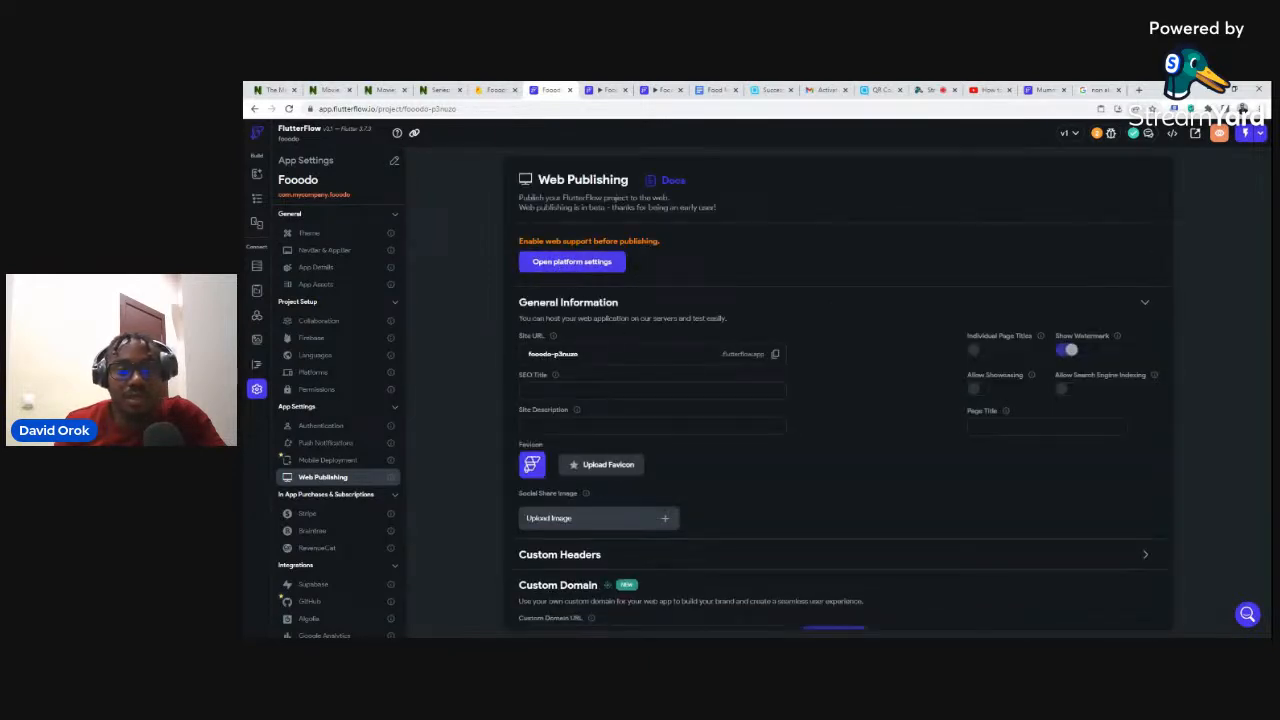
double_click(566, 354)
key(BackSpace)
key(BackSpace)
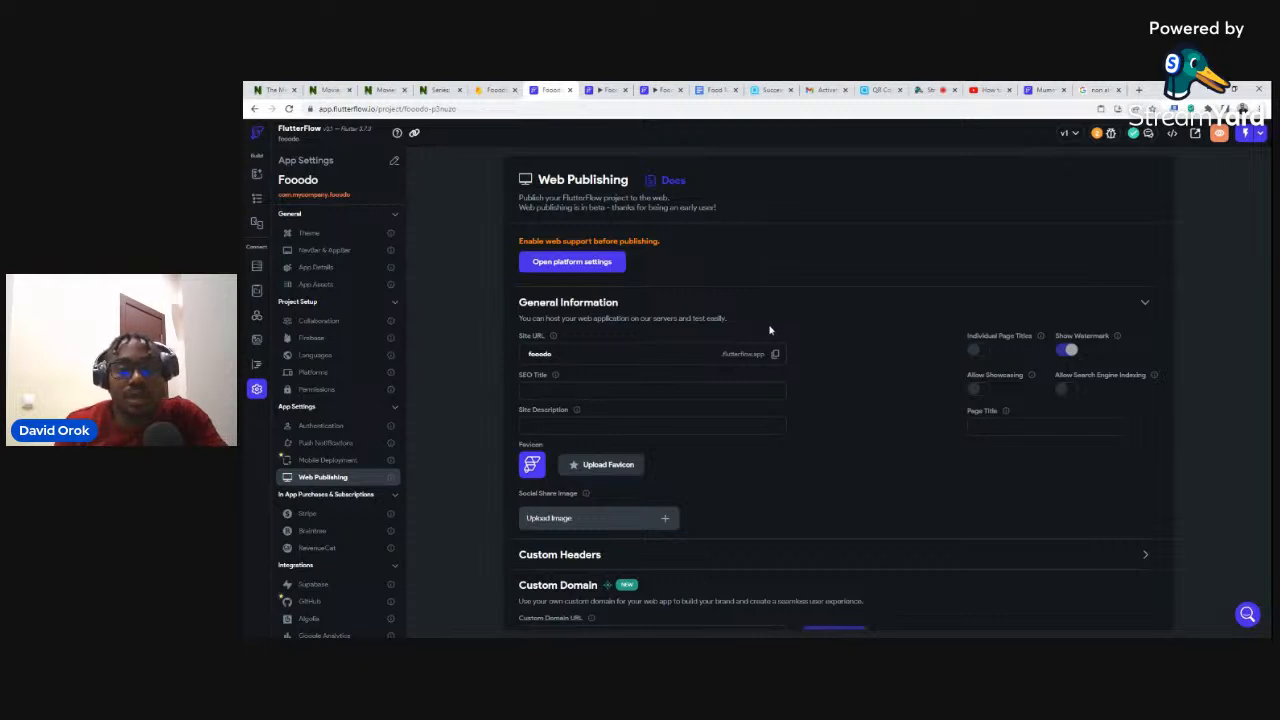
Enable the Web platform for the project and publish the app to the web.
click(553, 265)
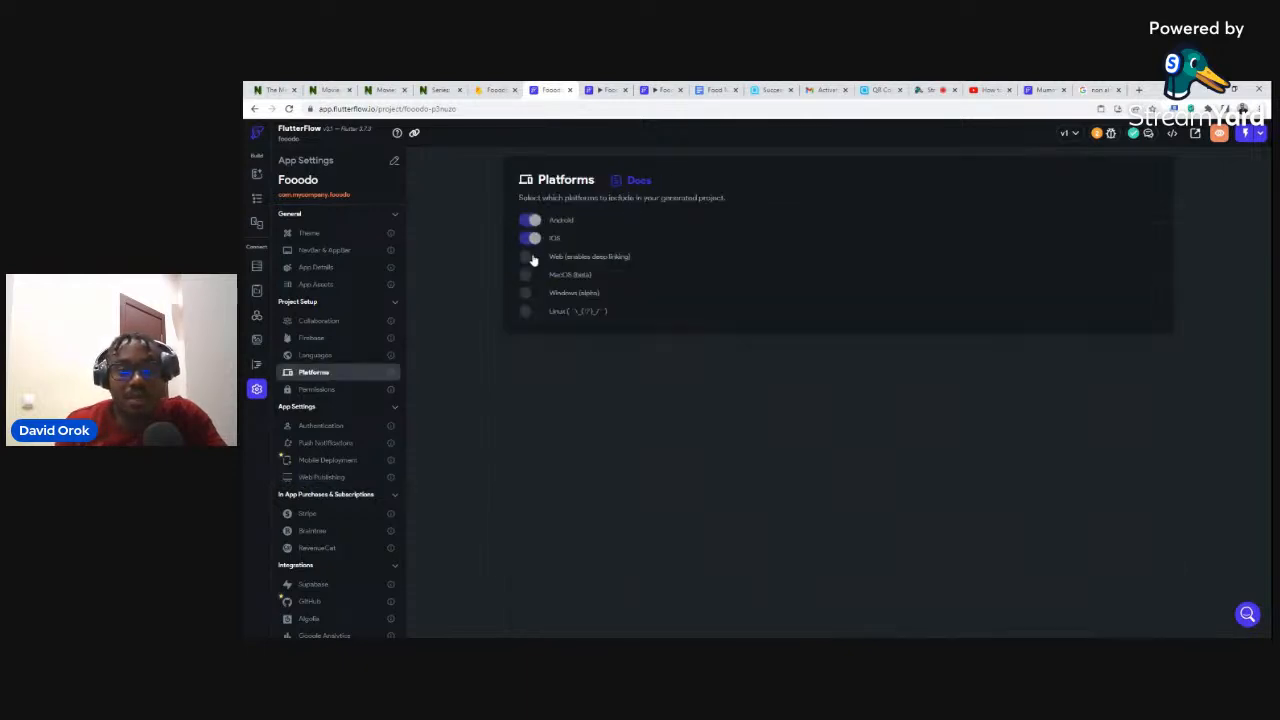
click(534, 258)
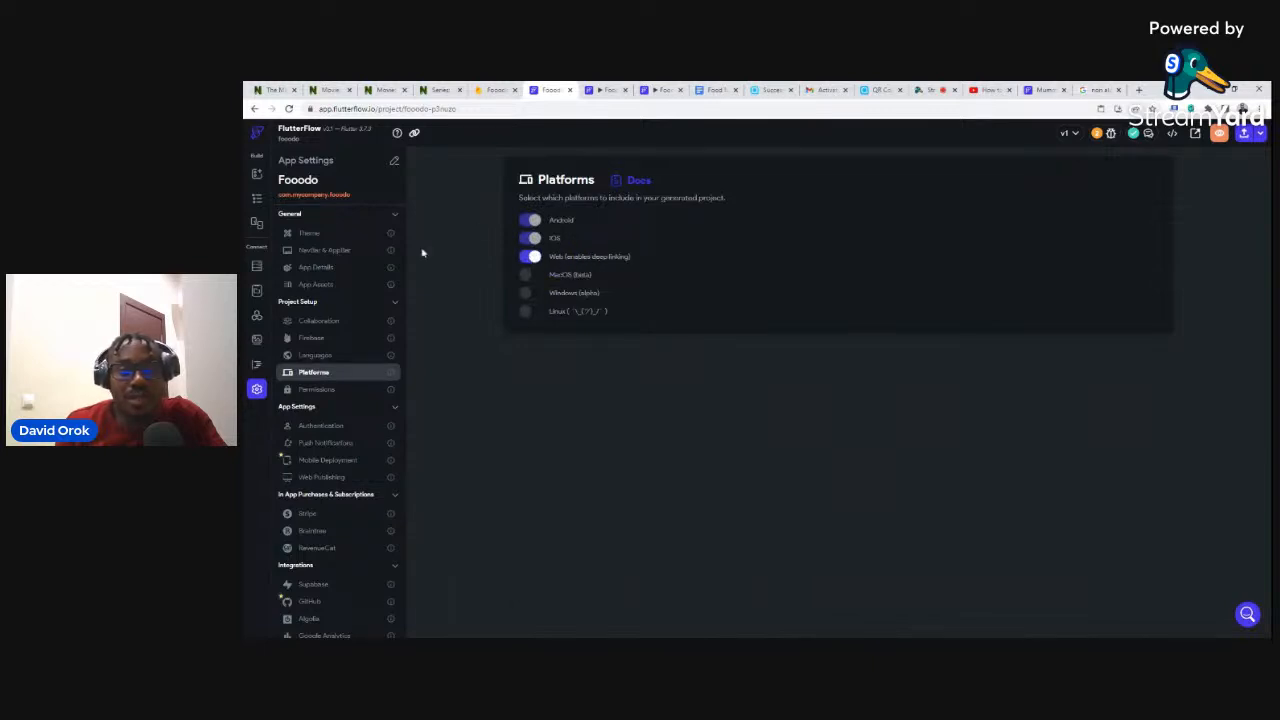
click(322, 478)
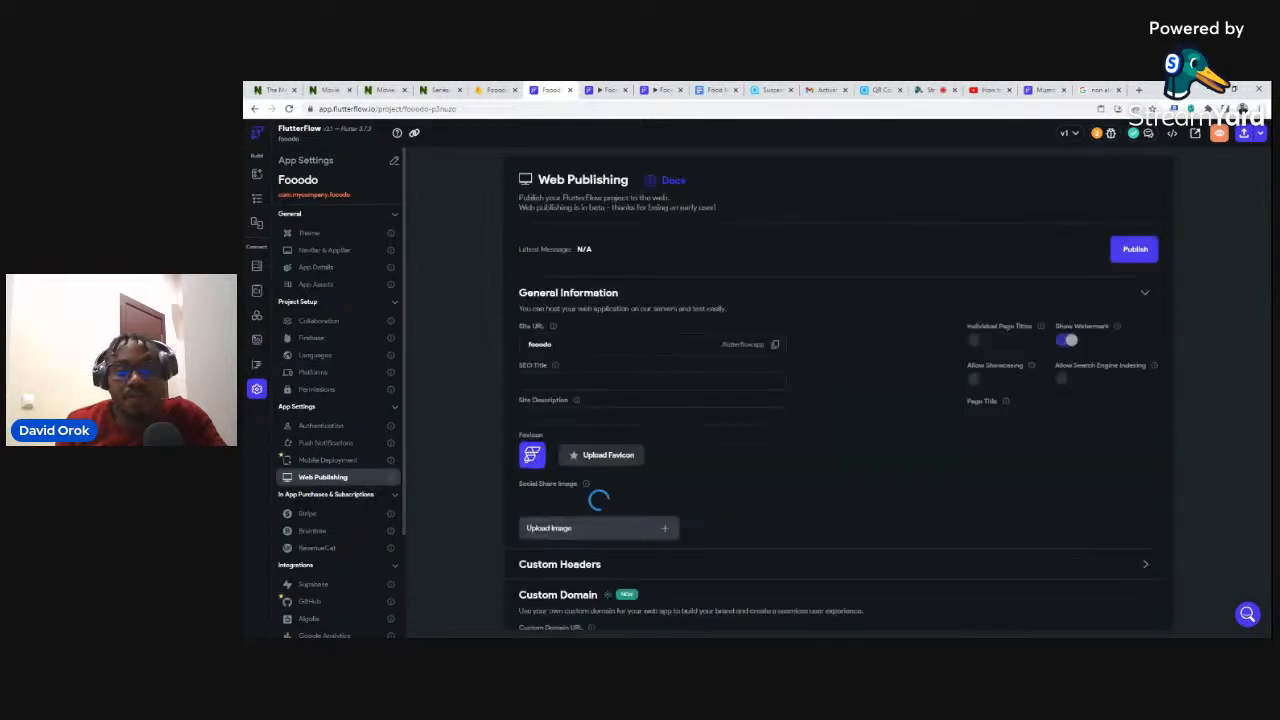
click(1130, 255)
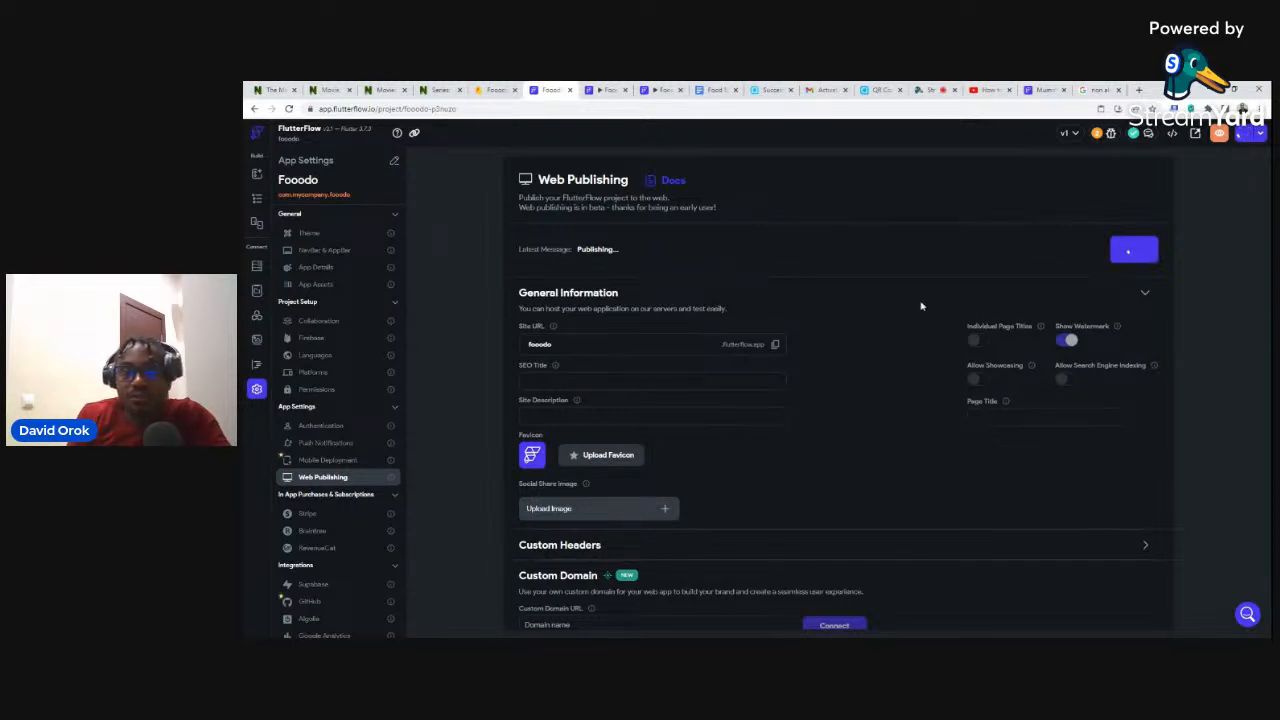
Switch to the run-mode preview and open the Continental and National categories to check their dishes and prices.
click(603, 90)
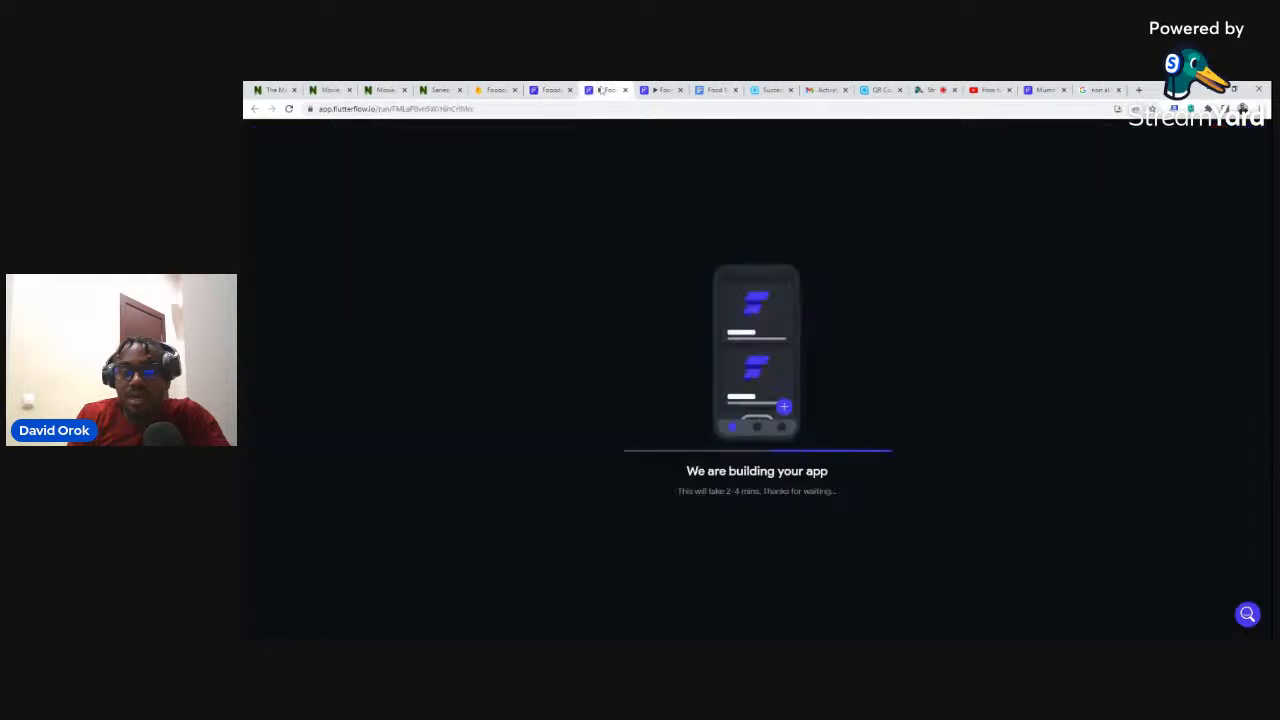
click(540, 89)
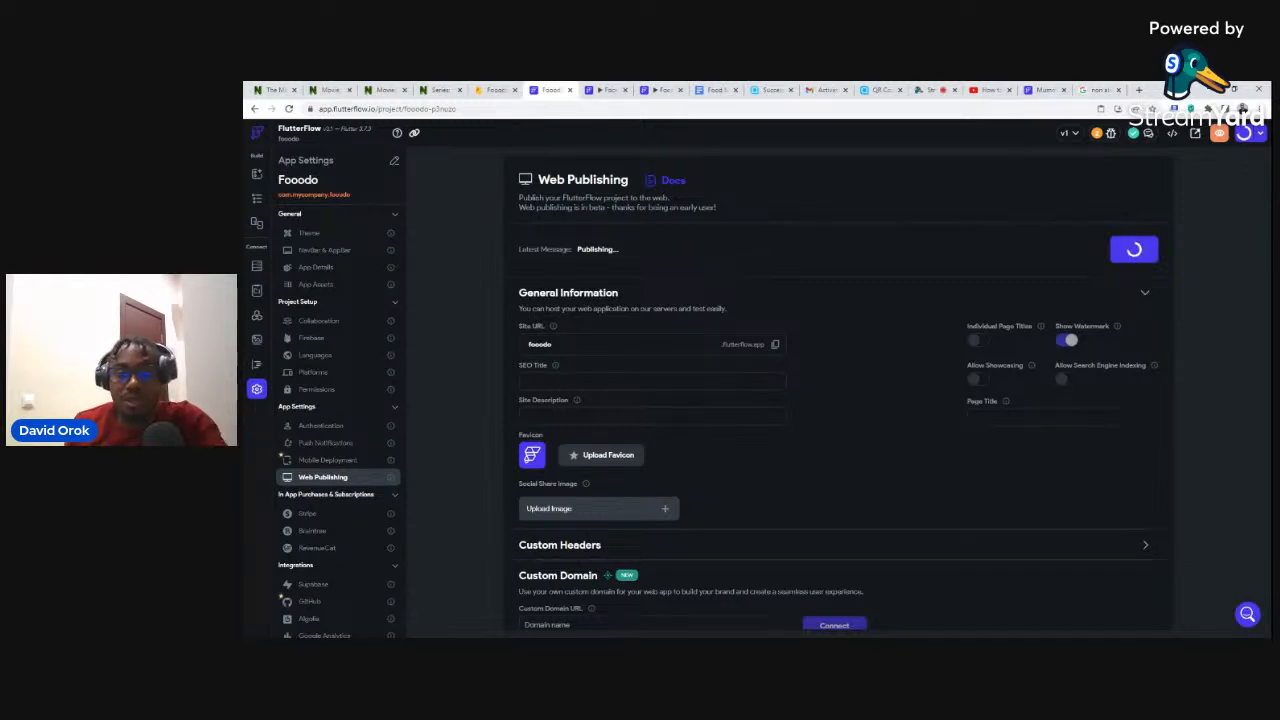
click(600, 90)
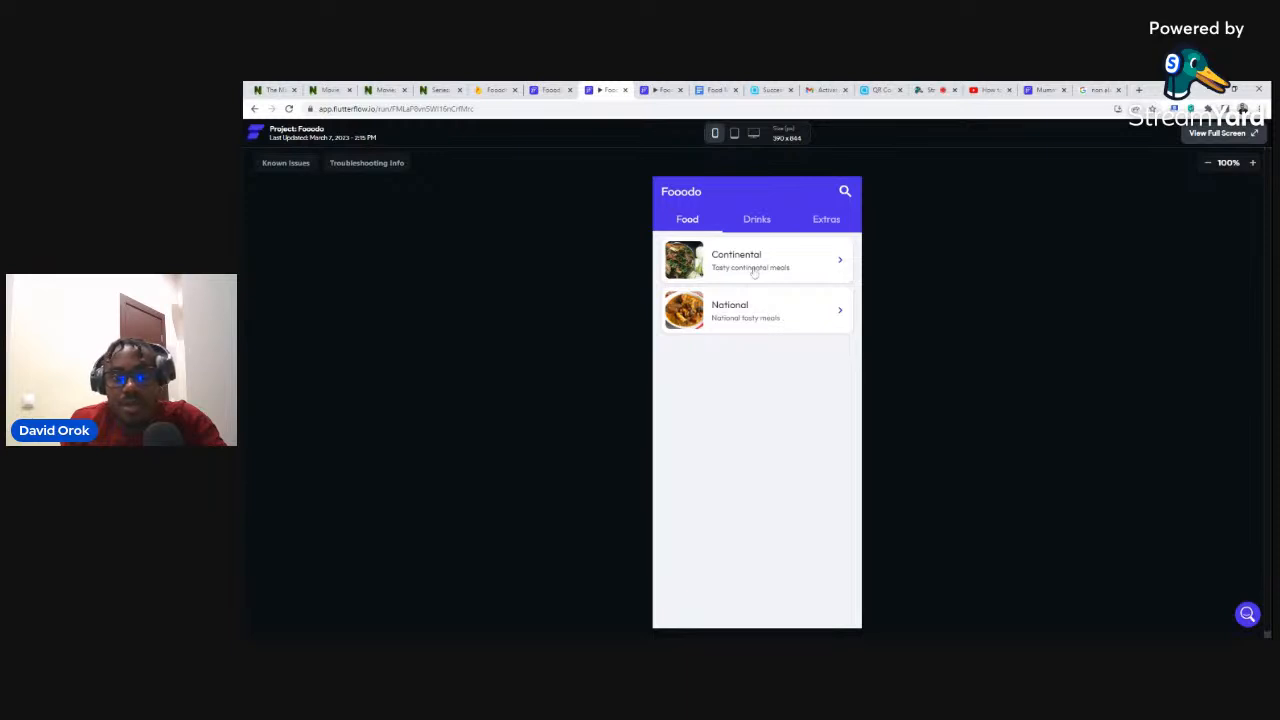
click(693, 268)
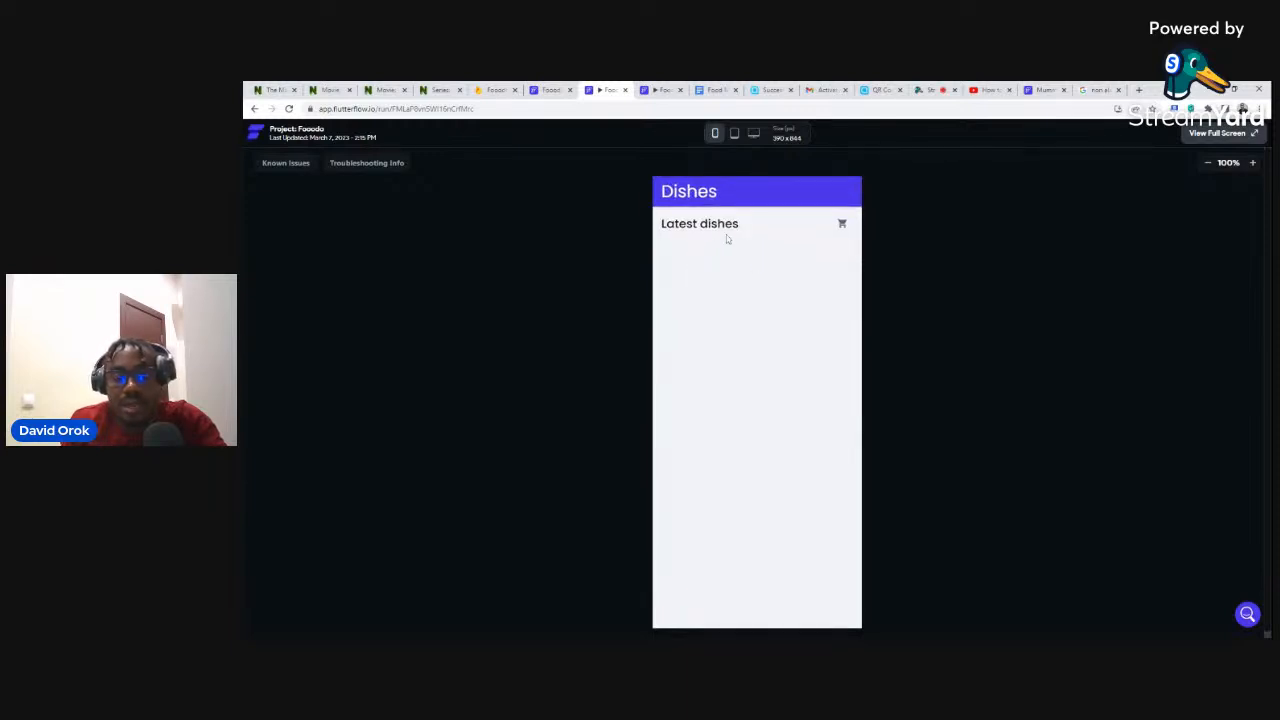
click(255, 109)
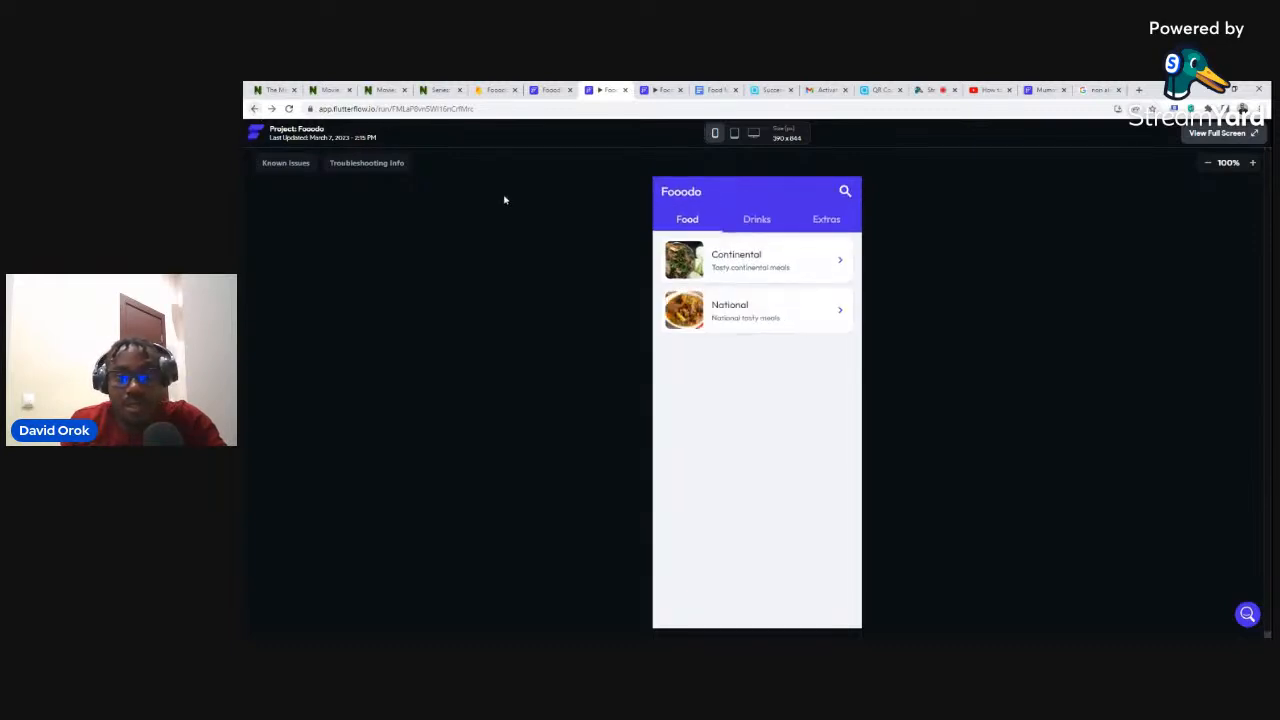
click(687, 315)
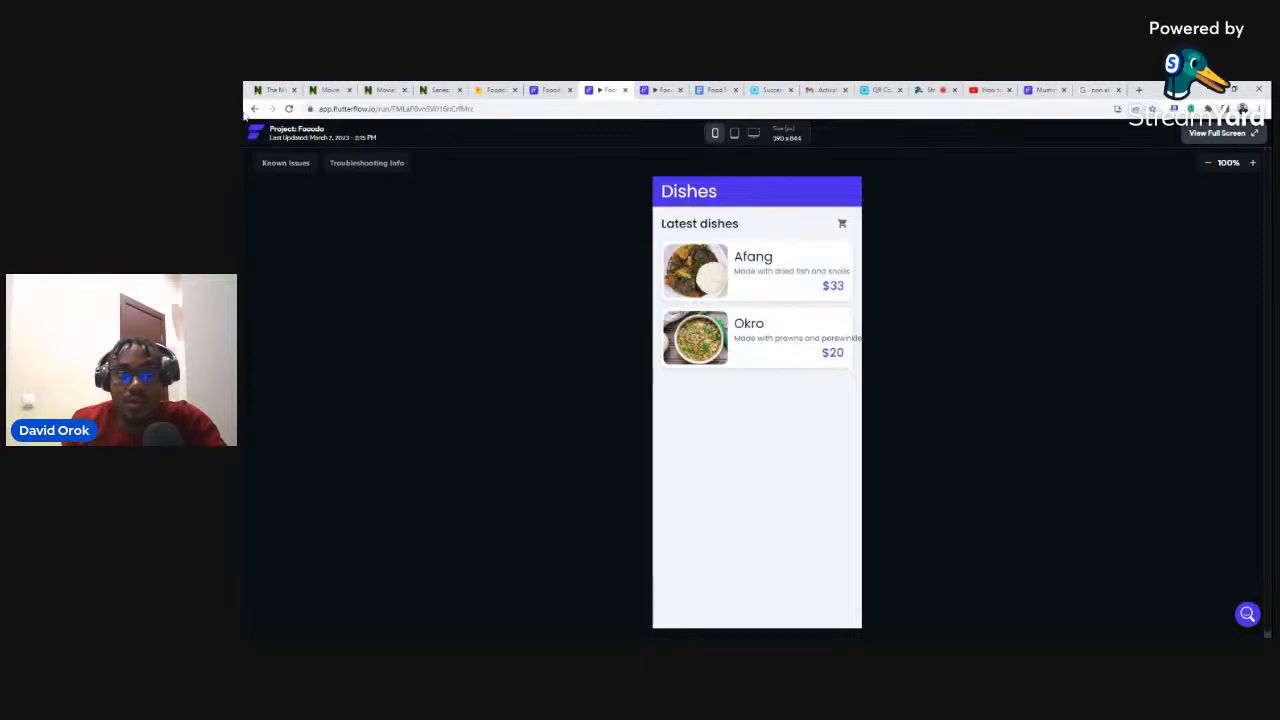
click(254, 109)
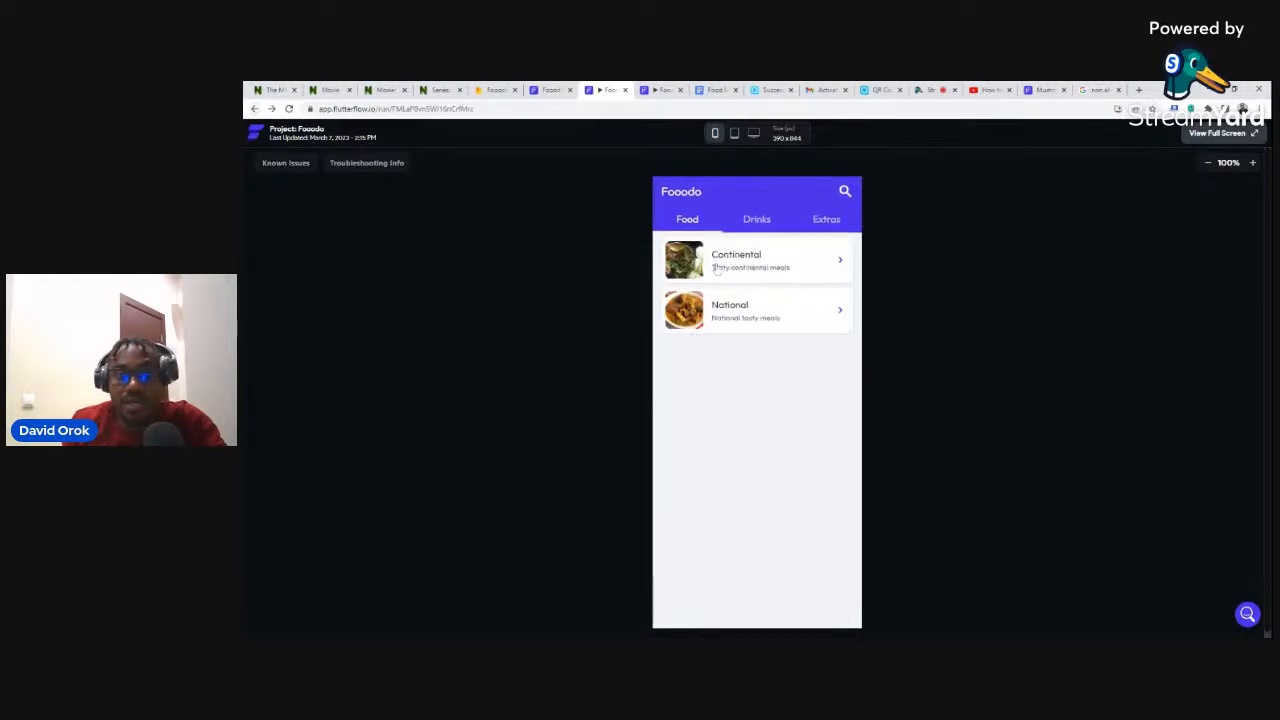
click(686, 316)
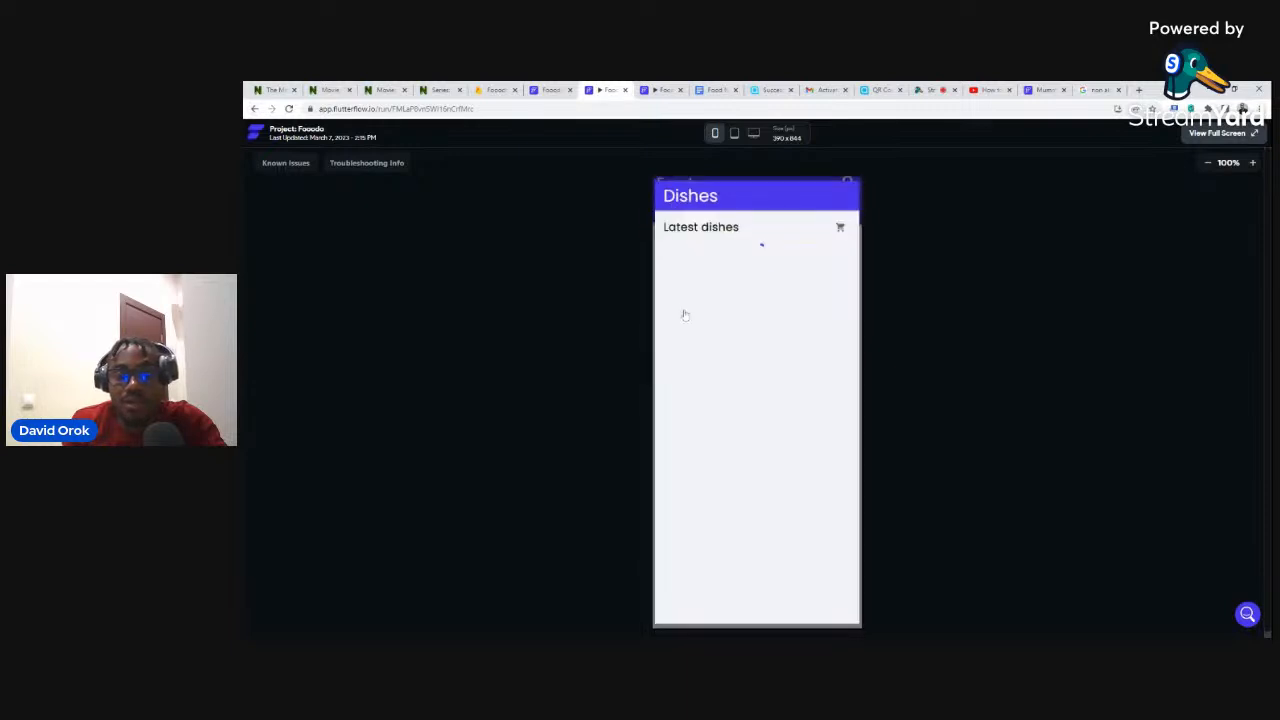